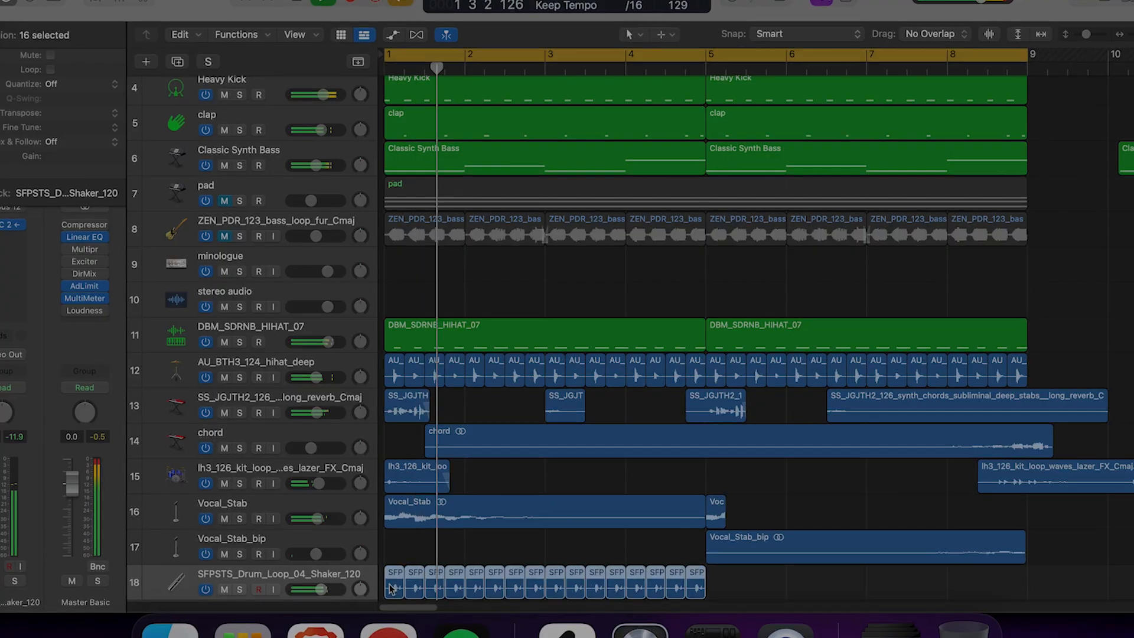
# Repeat the selected shaker loop regions on the SFPSTS_Drum_Loop_04_Shaker_120 track.
pyautogui.press('super+r')
pyautogui.moveTo(322, 589); pyautogui.dragTo(321, 589)
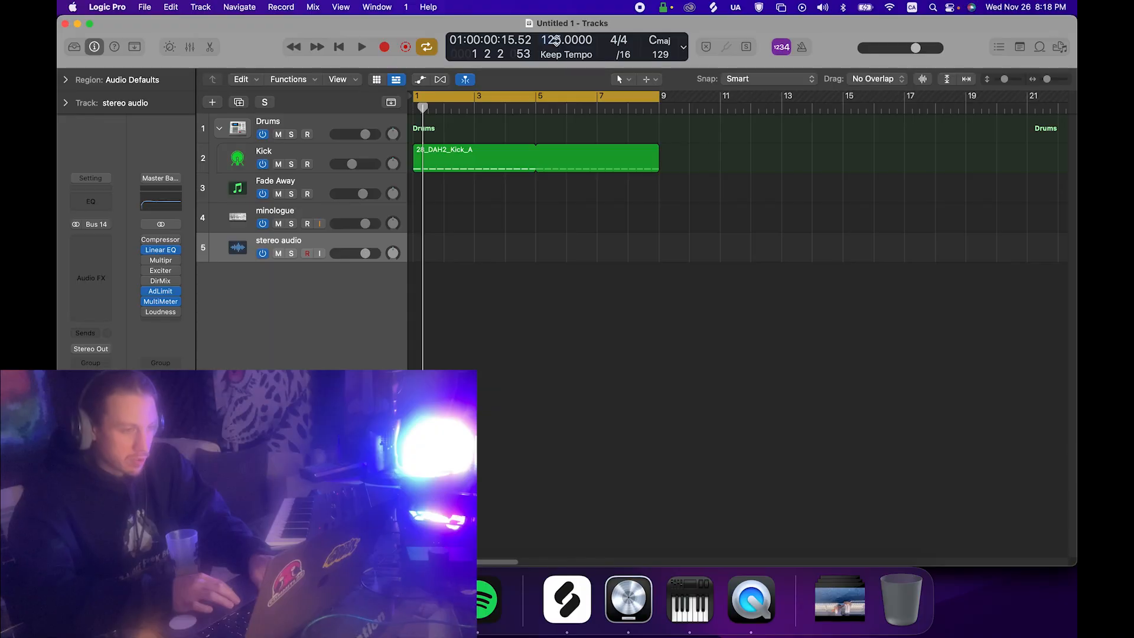
# Set the project tempo to 125 BPM.
pyautogui.doubleClick(553, 40)
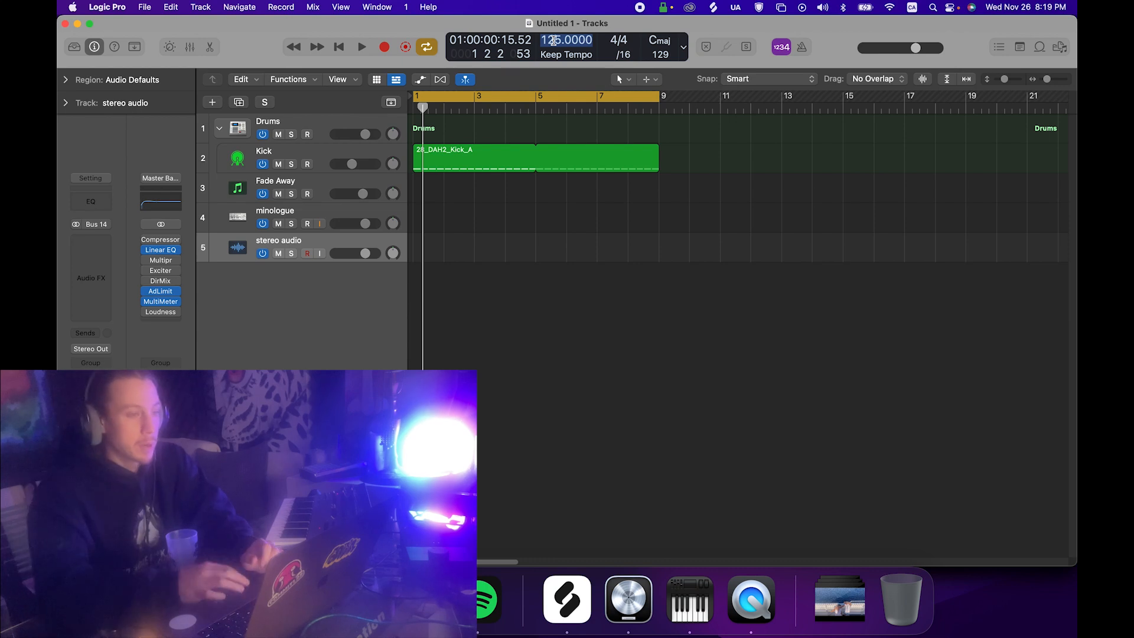
pyautogui.click(516, 227)
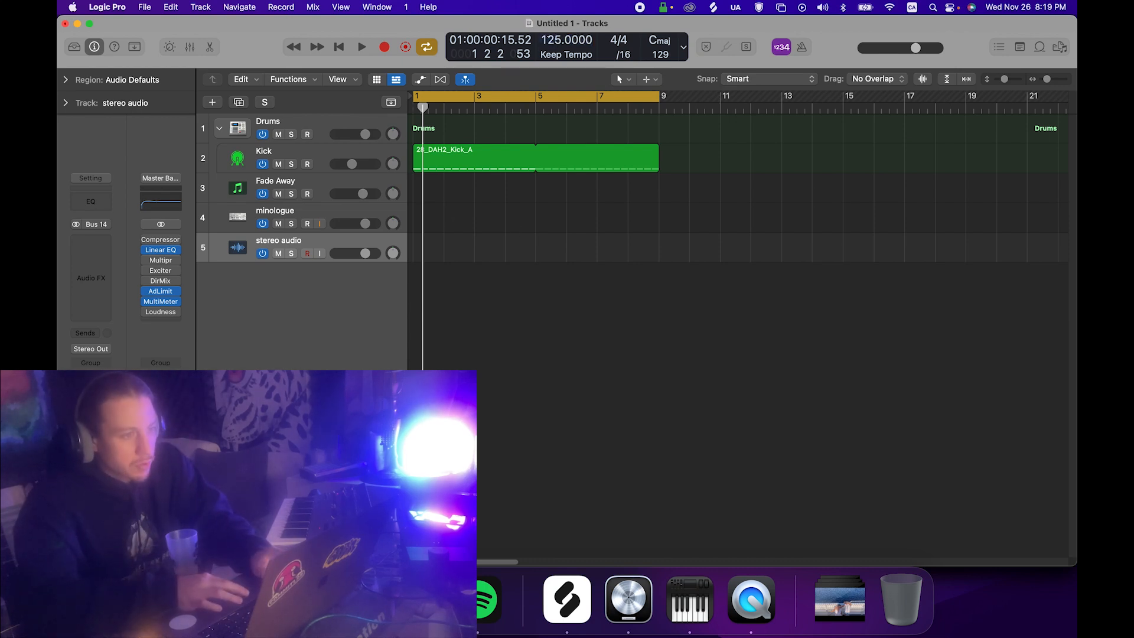
pyautogui.doubleClick(559, 50)
pyautogui.press('BackSpace')
pyautogui.write('125')
pyautogui.press('Return')
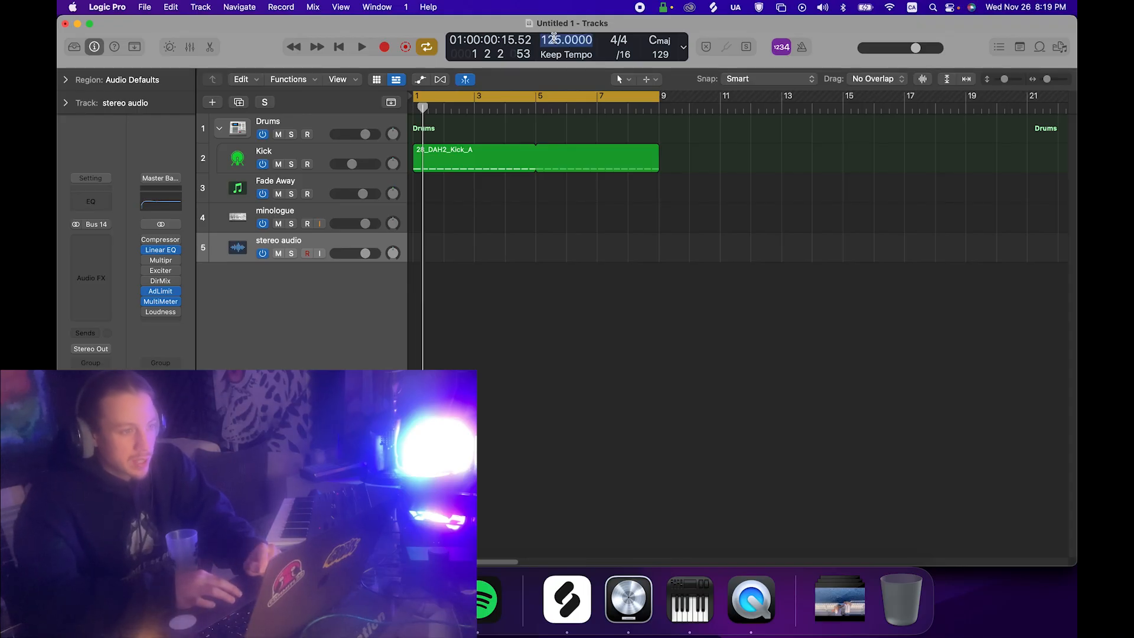
# Add a new software instrument track directly below the Fade Away track.
pyautogui.click(315, 156)
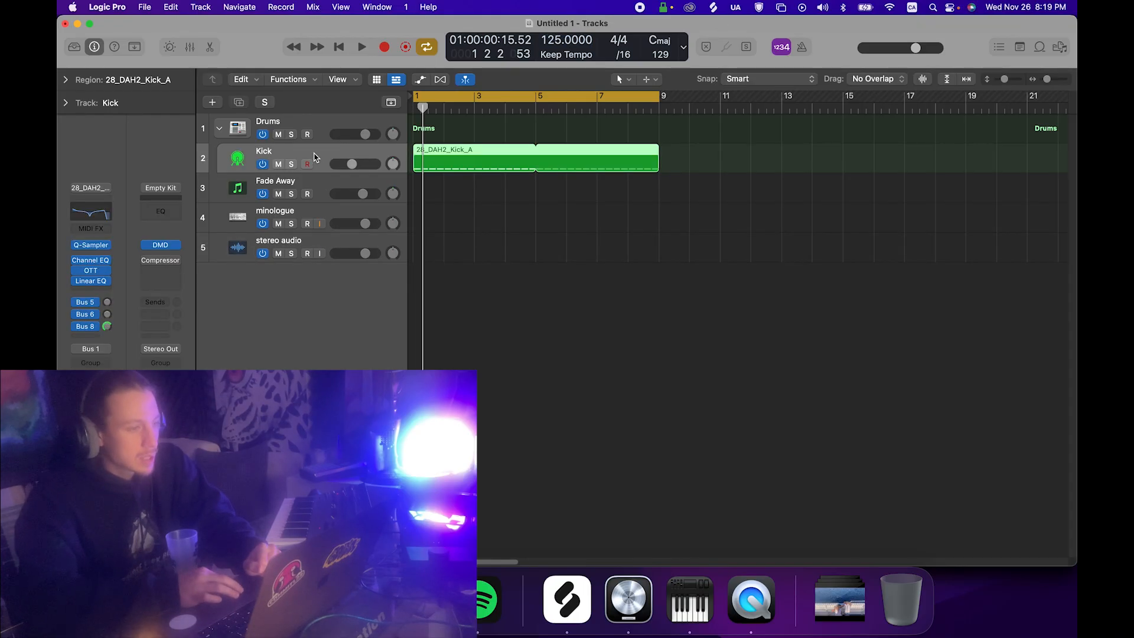
pyautogui.click(314, 185)
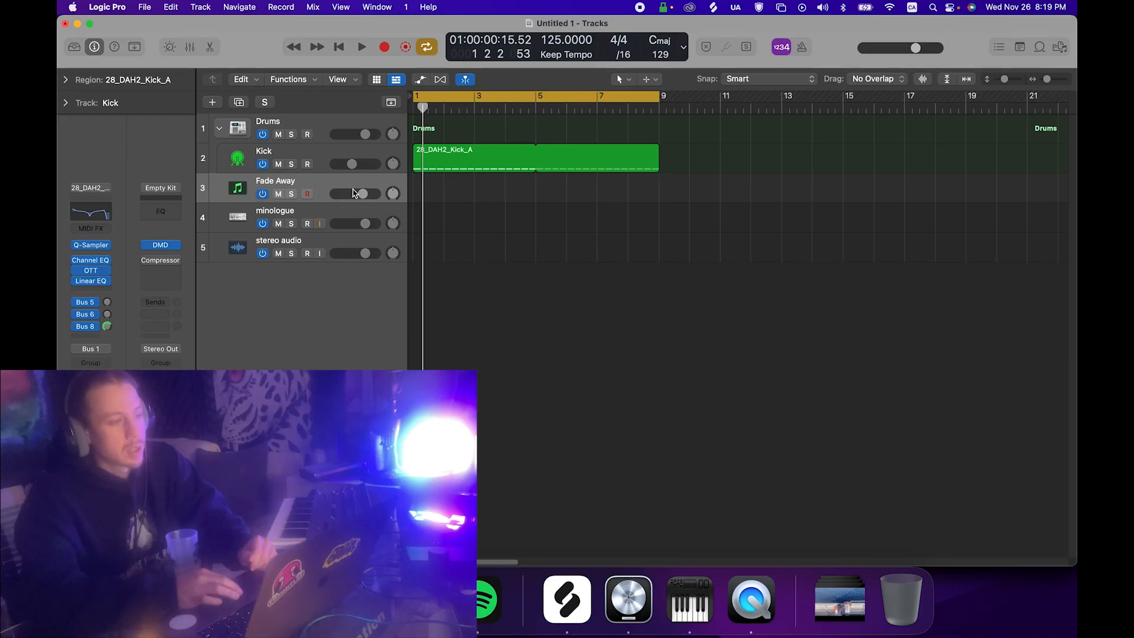
pyautogui.click(316, 212)
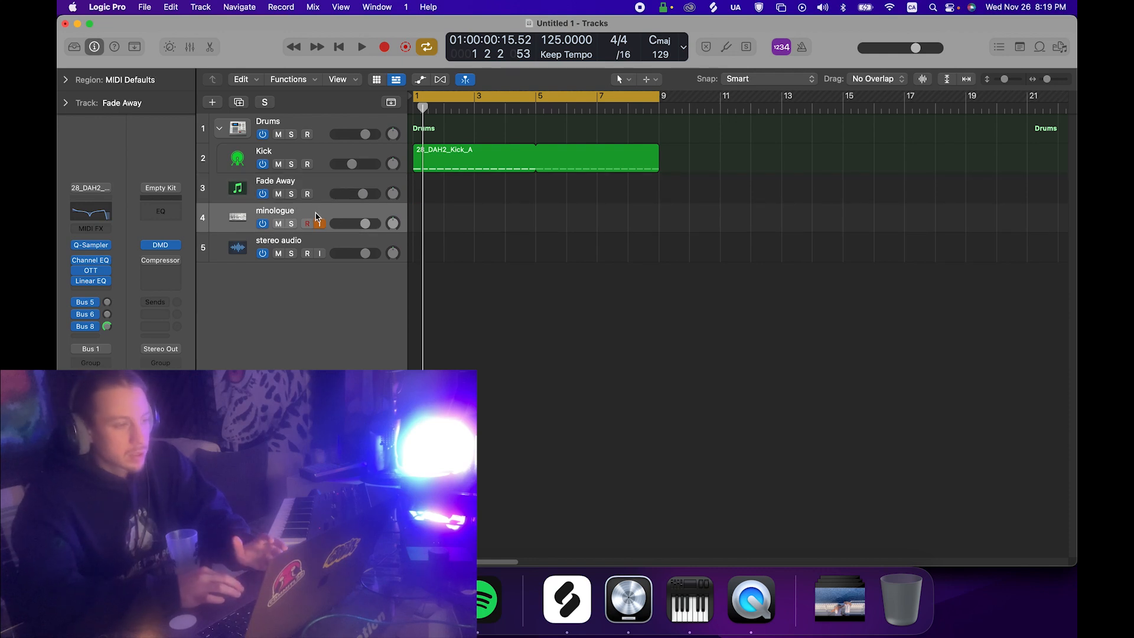
pyautogui.rightClick(327, 186)
pyautogui.click(390, 226)
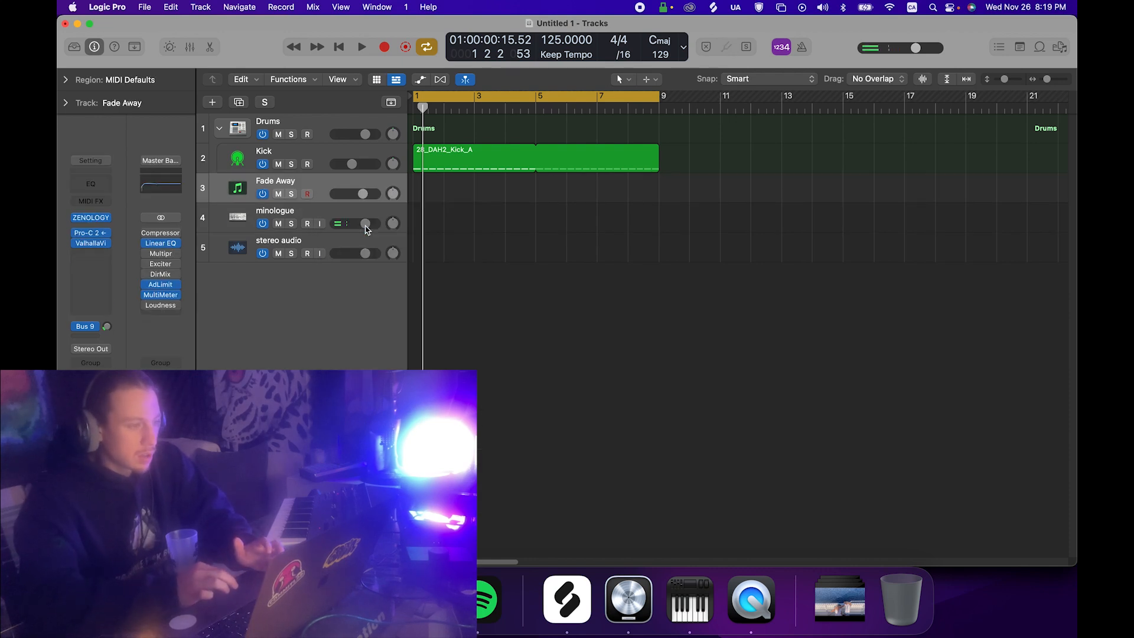
pyautogui.click(106, 225)
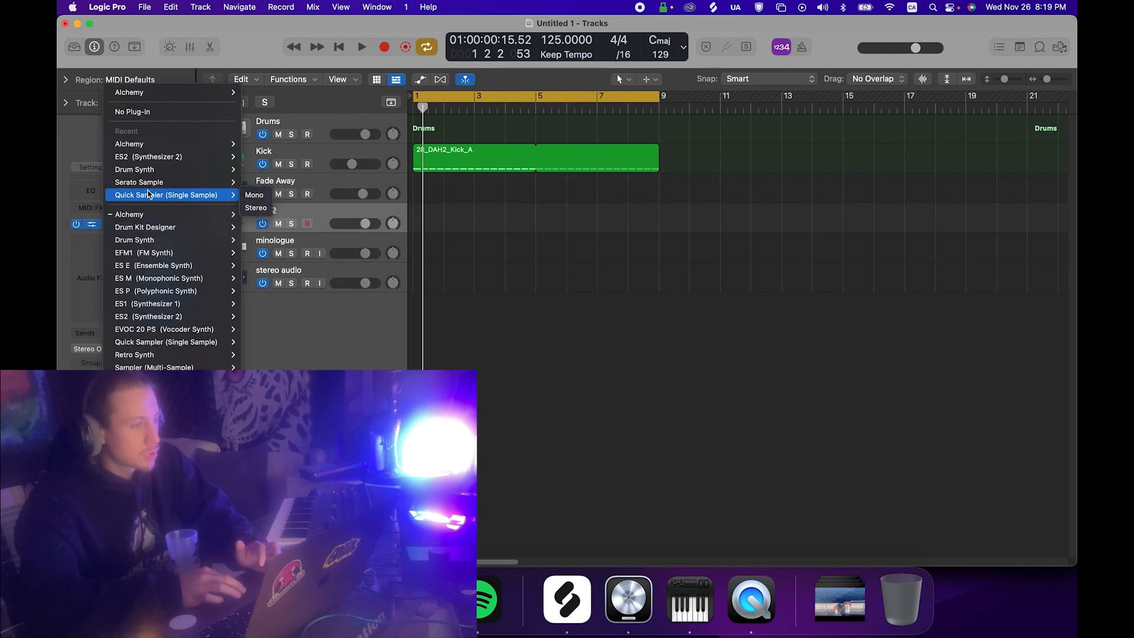
pyautogui.click(73, 227)
pyautogui.rightClick(303, 213)
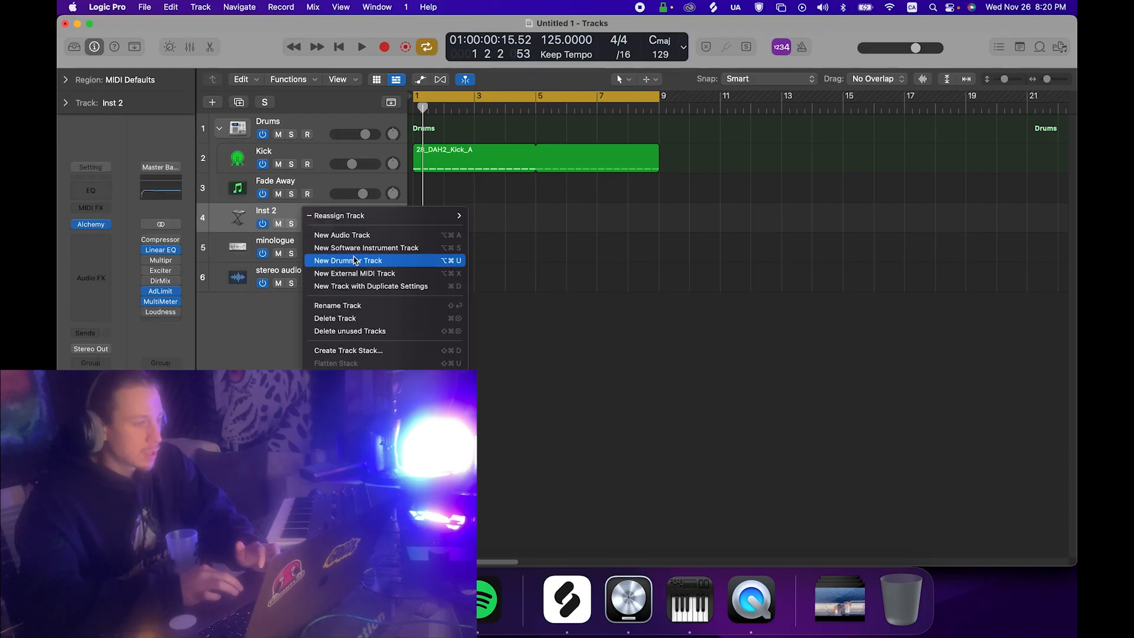
pyautogui.click(268, 215)
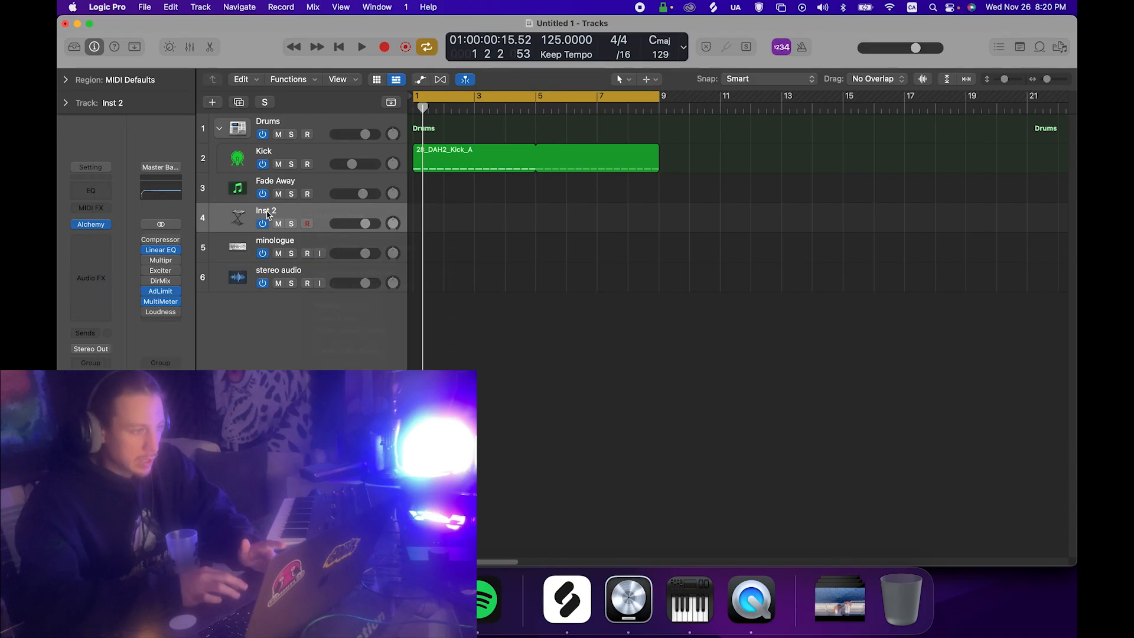
# Load the mono Drum Synth as the instrument on the Inst 2 track.
pyautogui.click(102, 230)
pyautogui.moveTo(150, 254)
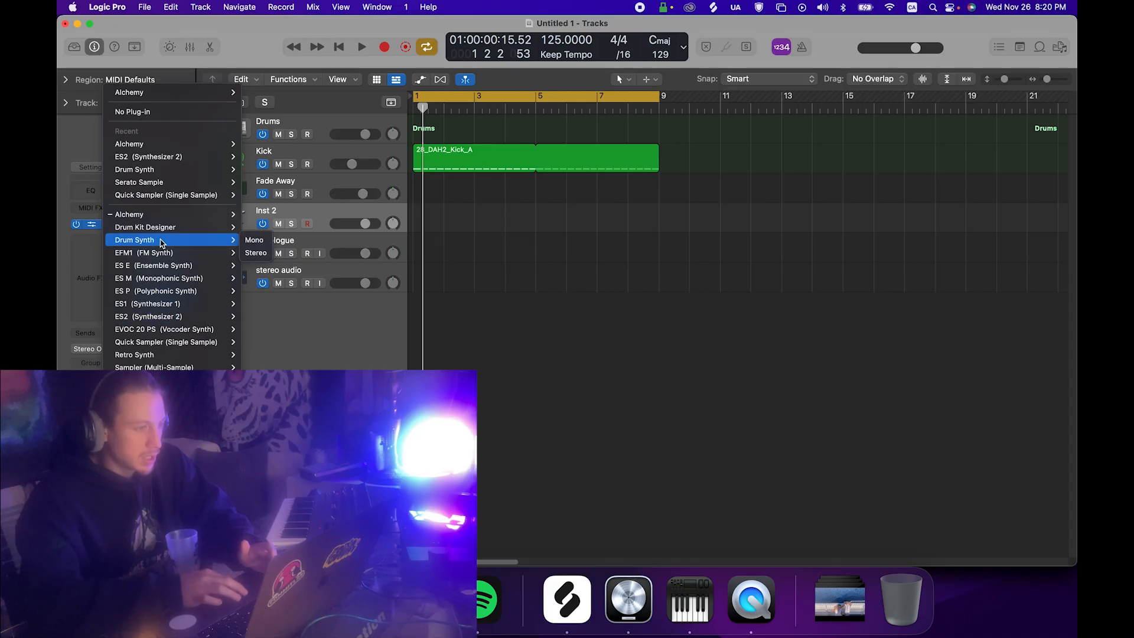
pyautogui.click(254, 240)
pyautogui.moveTo(746, 216); pyautogui.dragTo(680, 179)
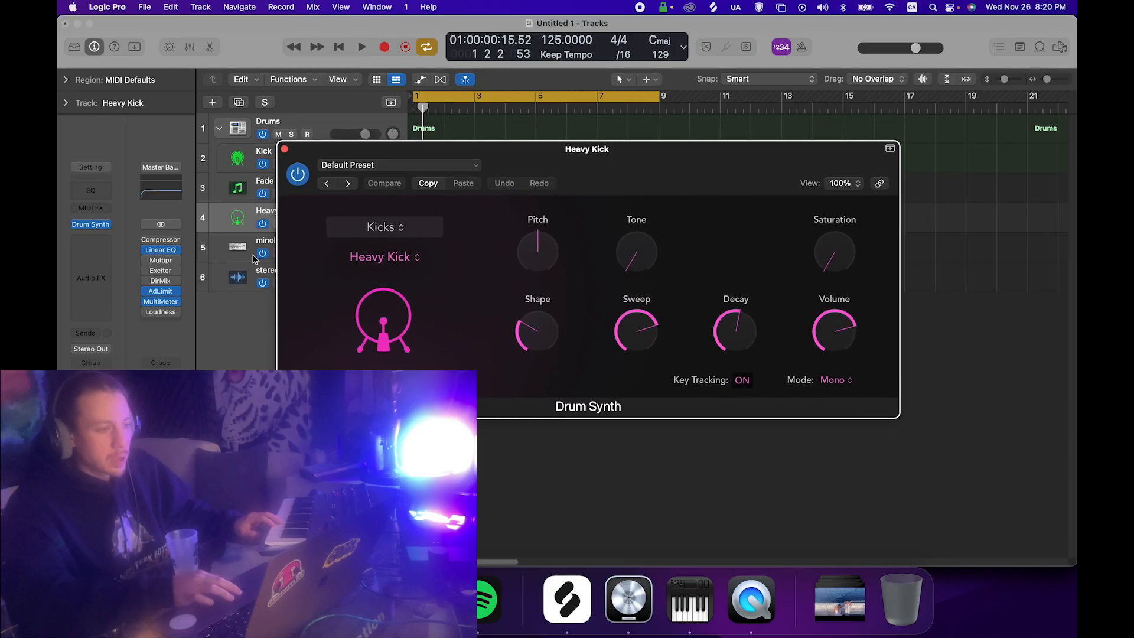
pyautogui.click(391, 228)
pyautogui.click(390, 229)
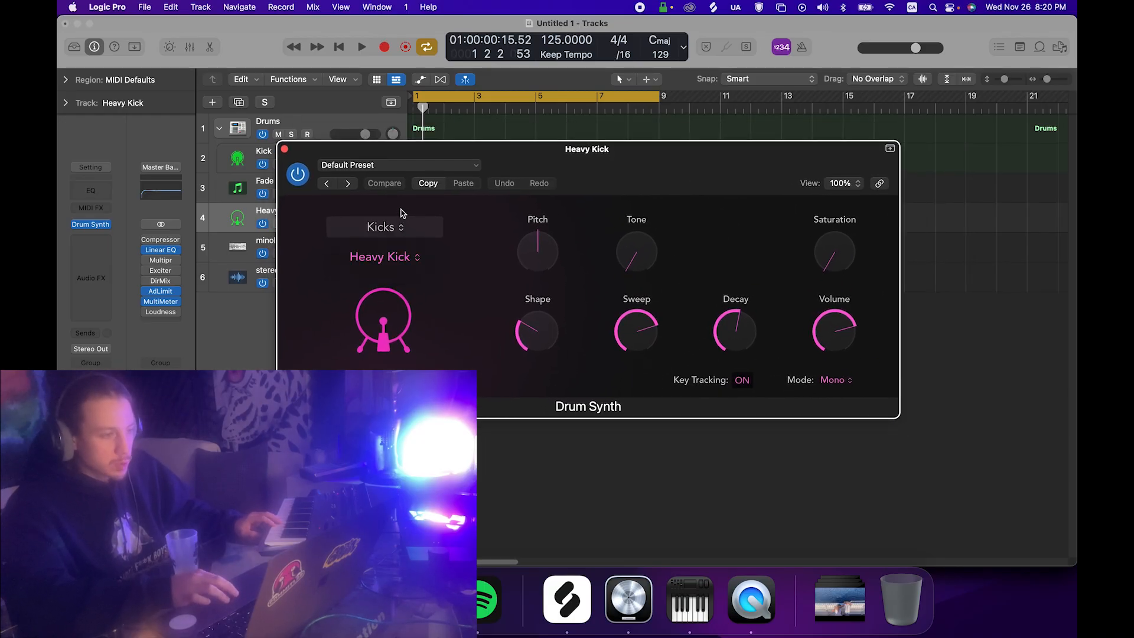
pyautogui.click(384, 260)
pyautogui.click(384, 261)
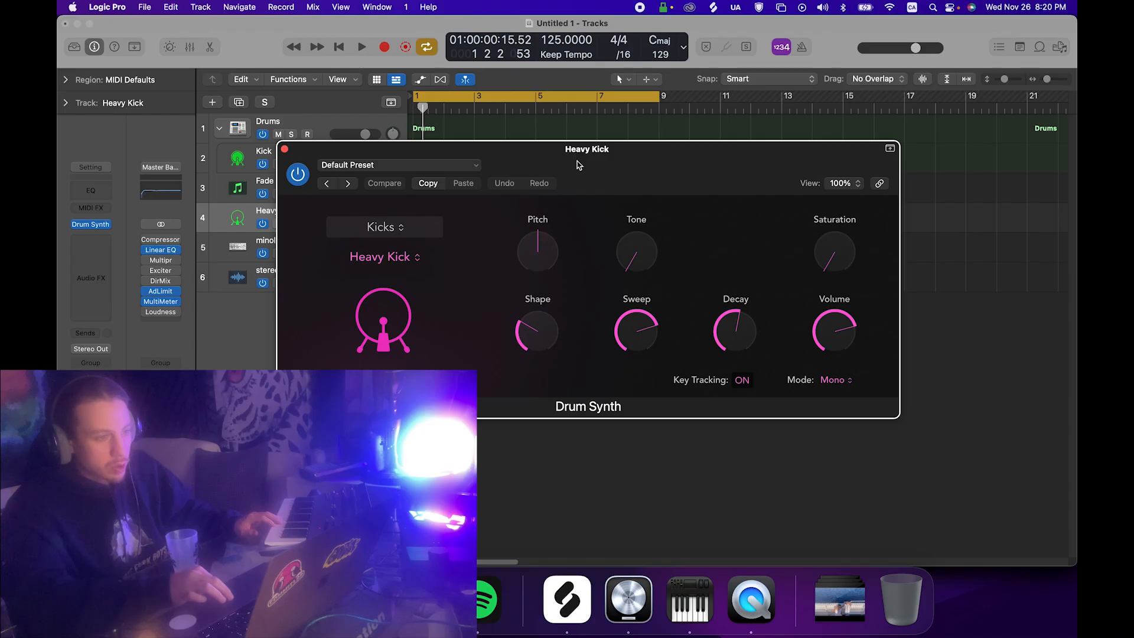
pyautogui.moveTo(577, 165); pyautogui.dragTo(585, 158)
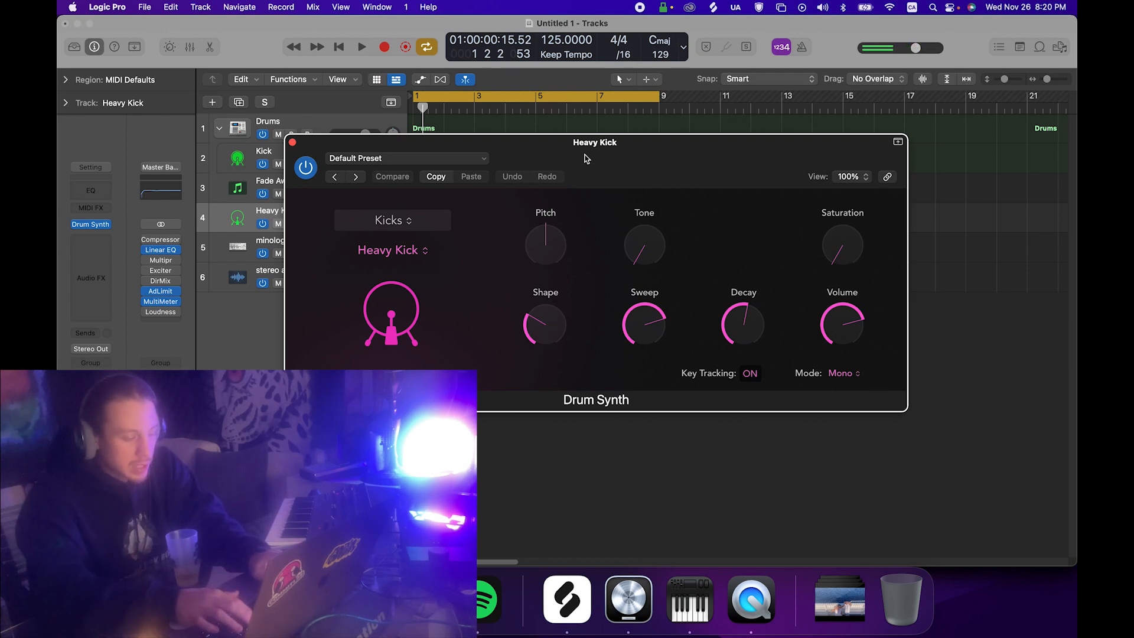
# Audition the Heavy Kick sound with Musical Typing, comparing notes at octave C2 and one octave lower.
pyautogui.press('super+k')
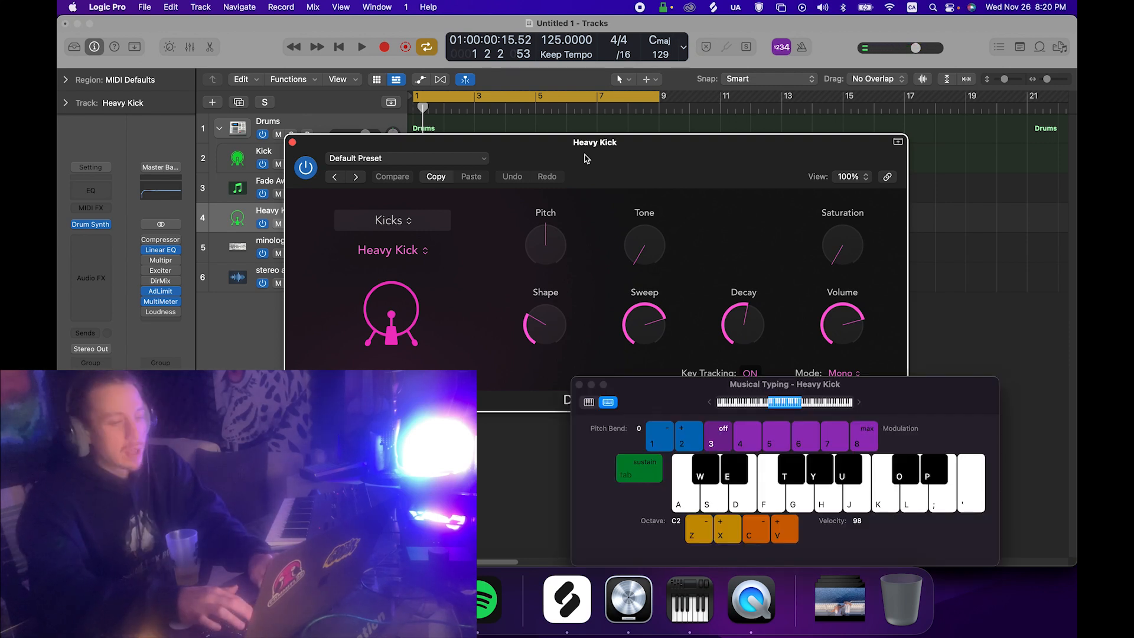
pyautogui.moveTo(666, 396); pyautogui.dragTo(547, 168)
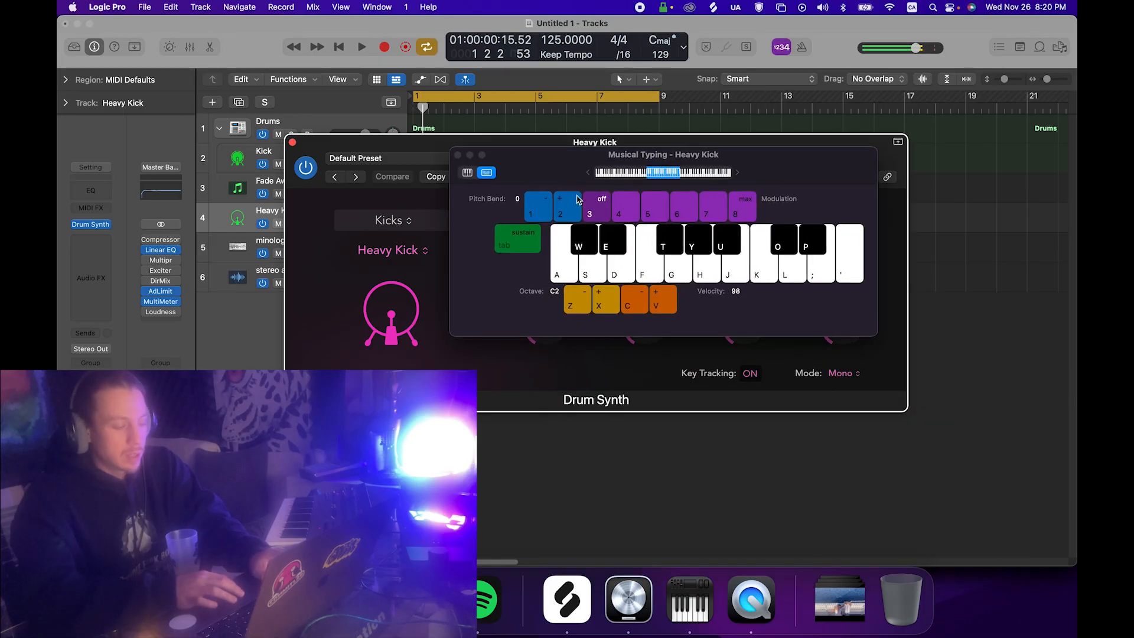
pyautogui.press('a')
pyautogui.press('a')
pyautogui.press('h')
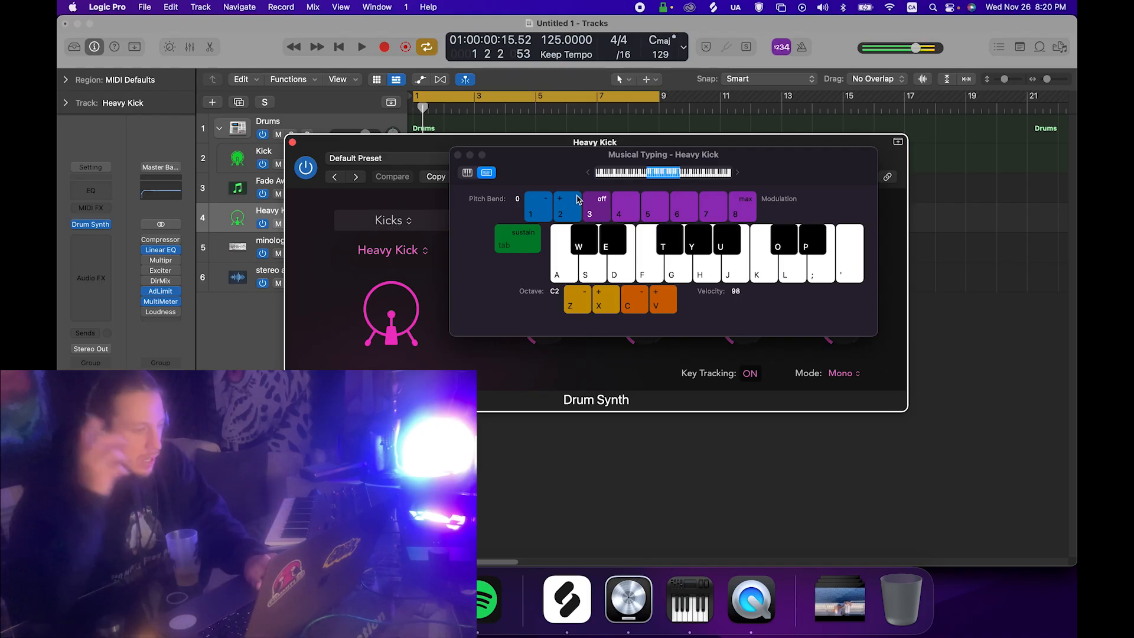
pyautogui.press('a')
pyautogui.press('z')
pyautogui.press('a')
pyautogui.press('x')
pyautogui.press('super+k')
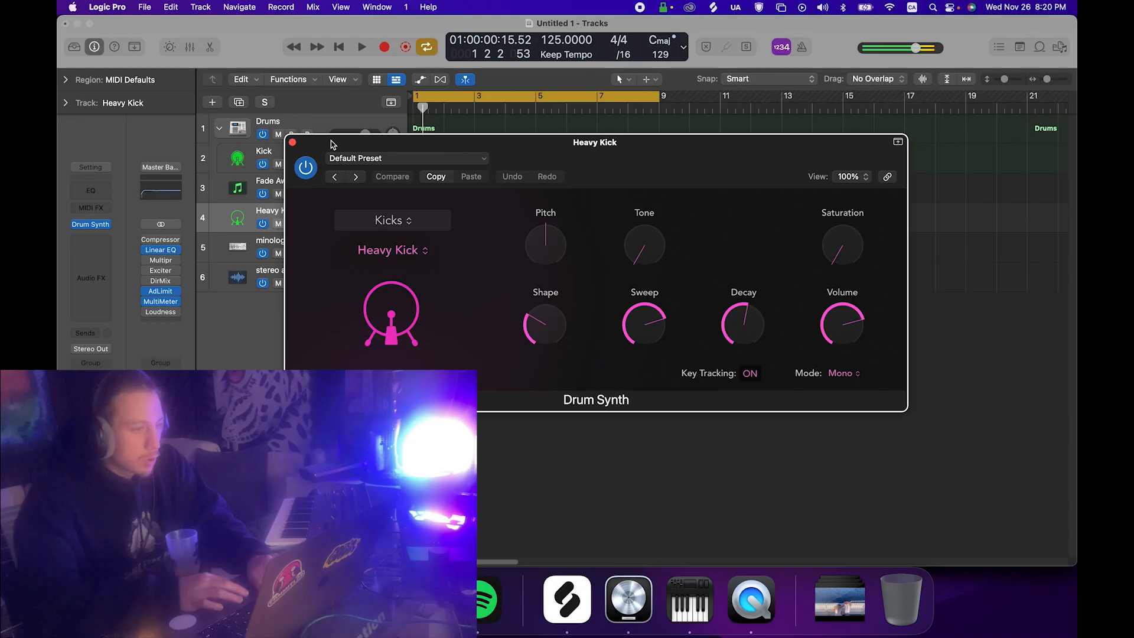
# Switch the Drum Synth to Hard Kick and audition it with Musical Typing, lowering the octave to C1.
pyautogui.click(412, 252)
pyautogui.click(409, 266)
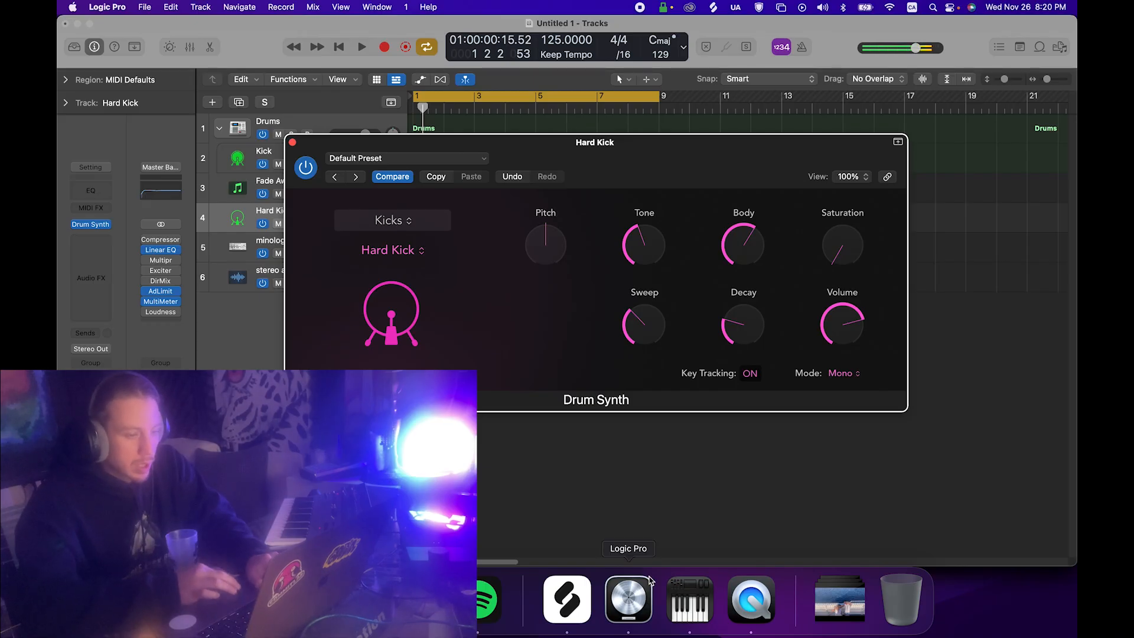
pyautogui.press('super+k')
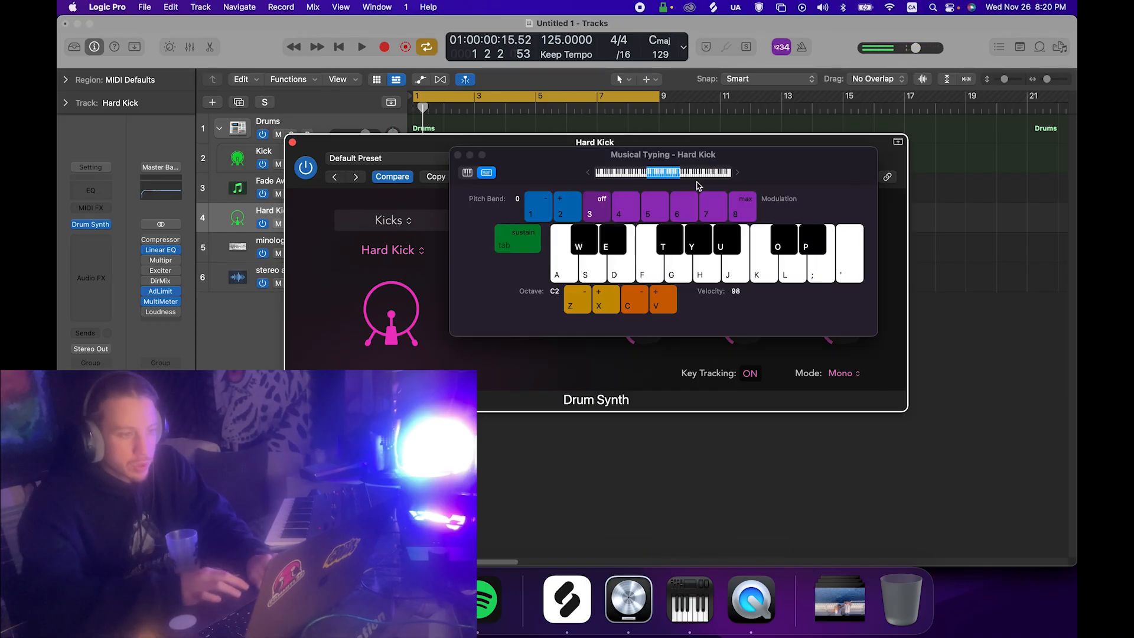
pyautogui.press('z')
pyautogui.press('x')
pyautogui.press('z')
pyautogui.press('x')
pyautogui.press('z')
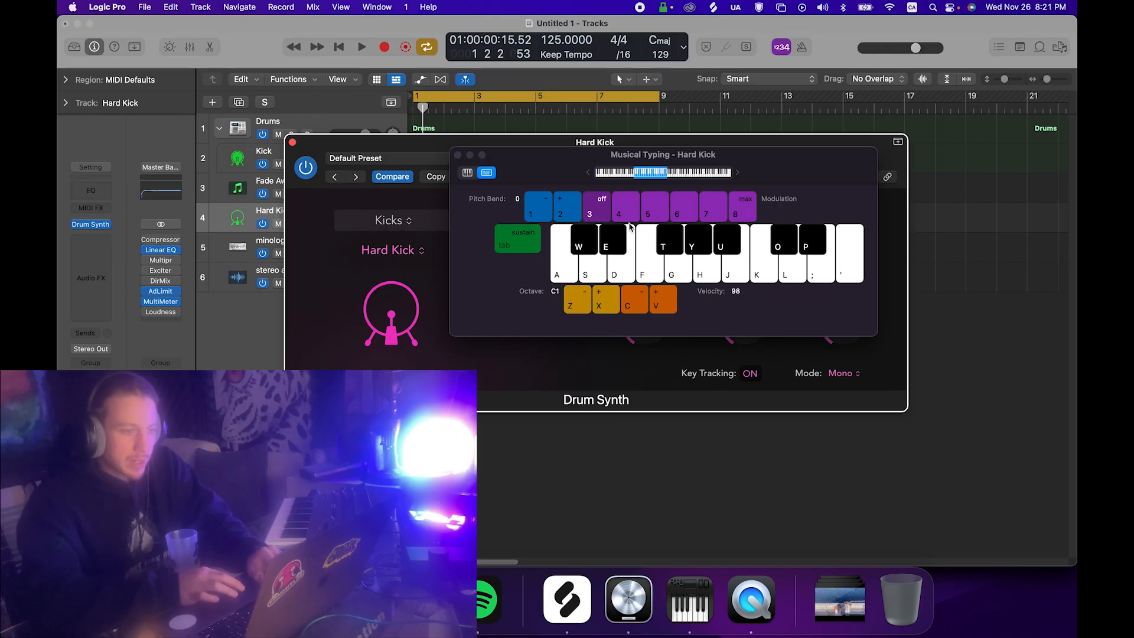
pyautogui.press('a')
pyautogui.moveTo(479, 151); pyautogui.dragTo(478, 147)
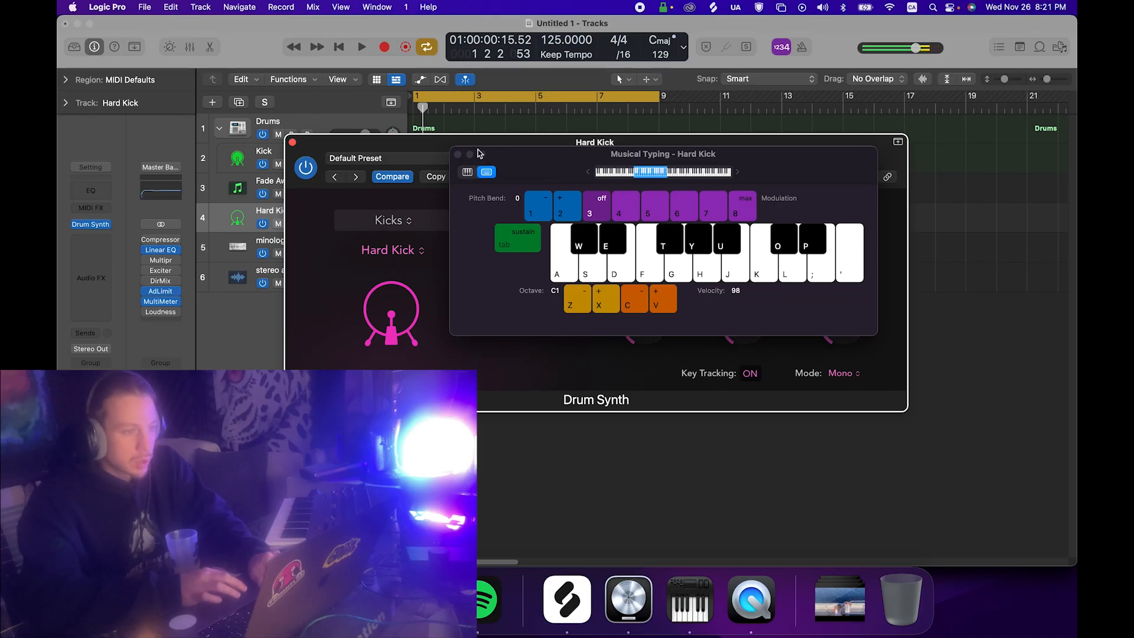
pyautogui.press('super+k')
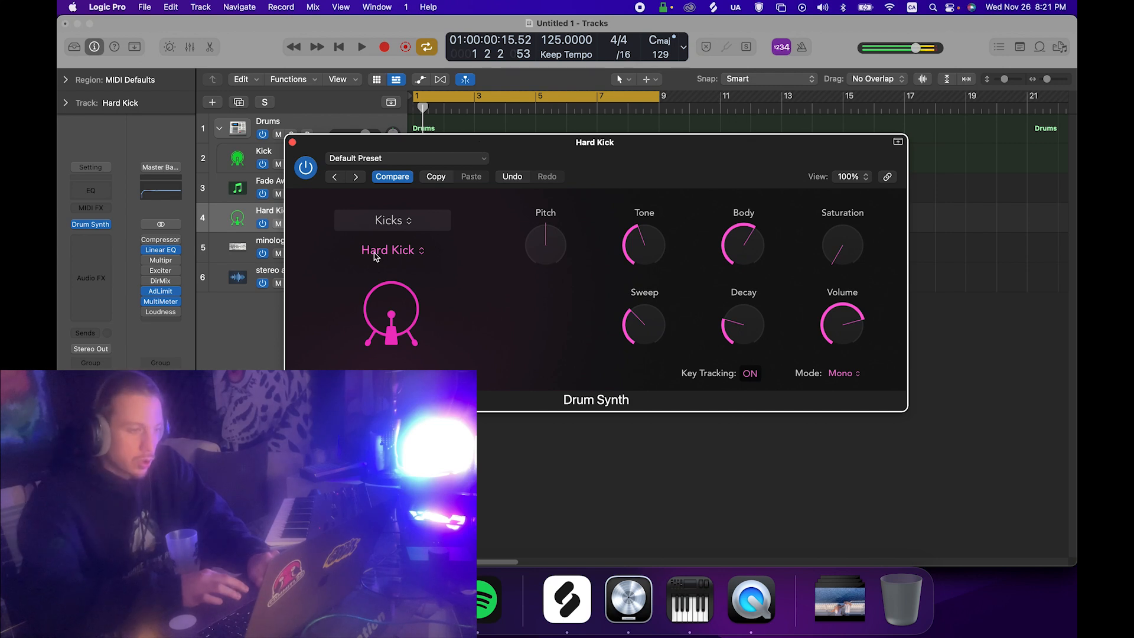
# Try the Punch Kick and the Air Kick as the Drum Synth's kick type.
pyautogui.click(397, 251)
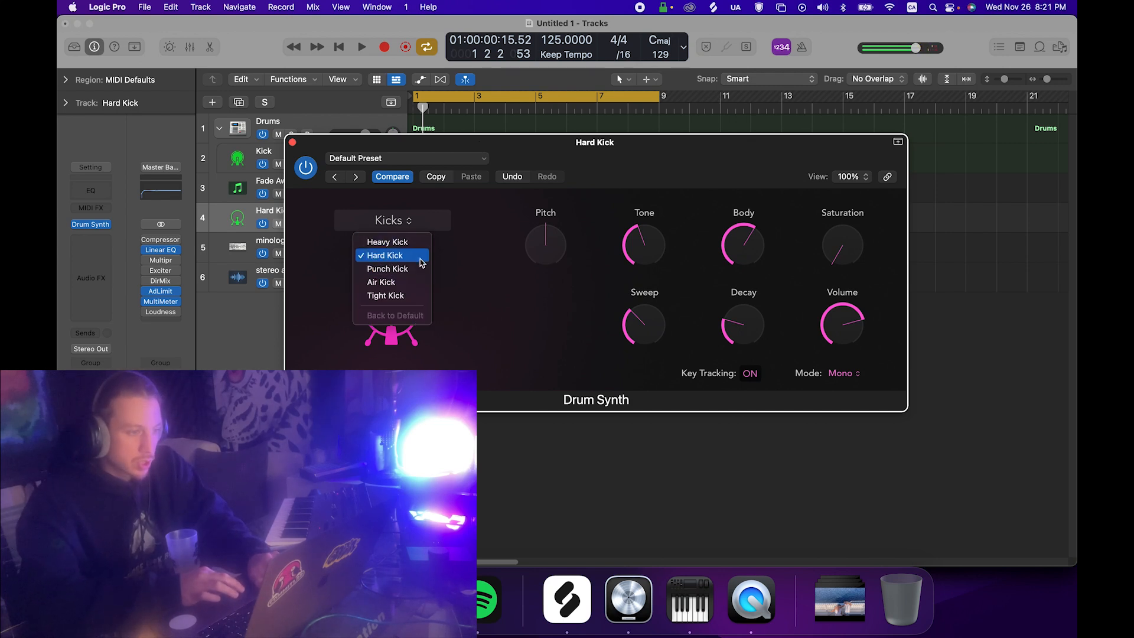
pyautogui.click(413, 268)
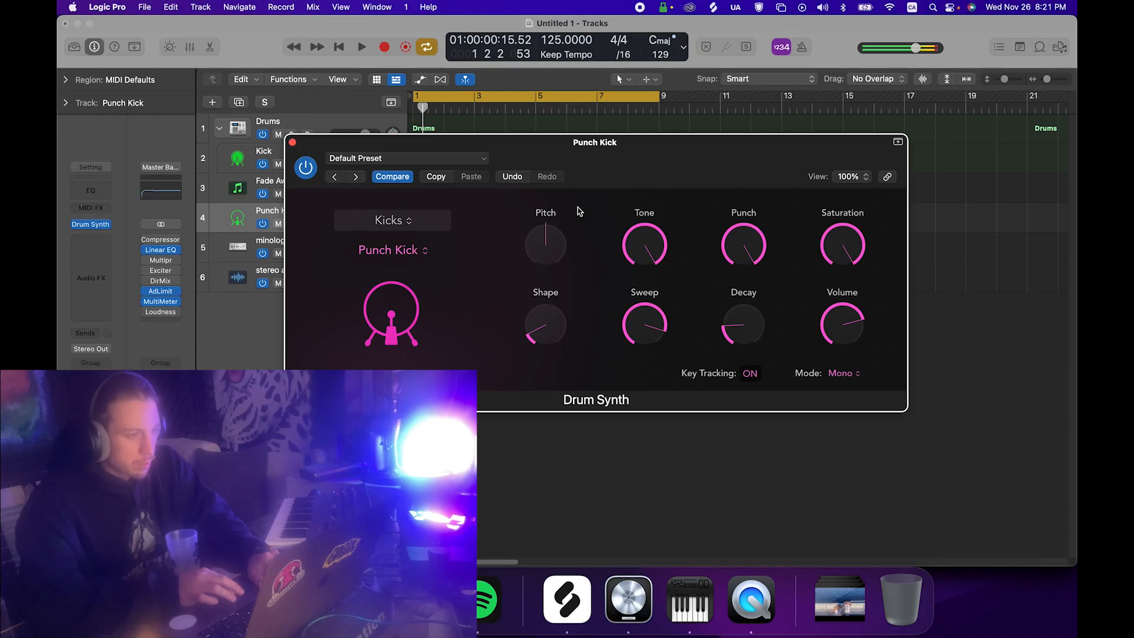
pyautogui.click(427, 248)
pyautogui.click(413, 270)
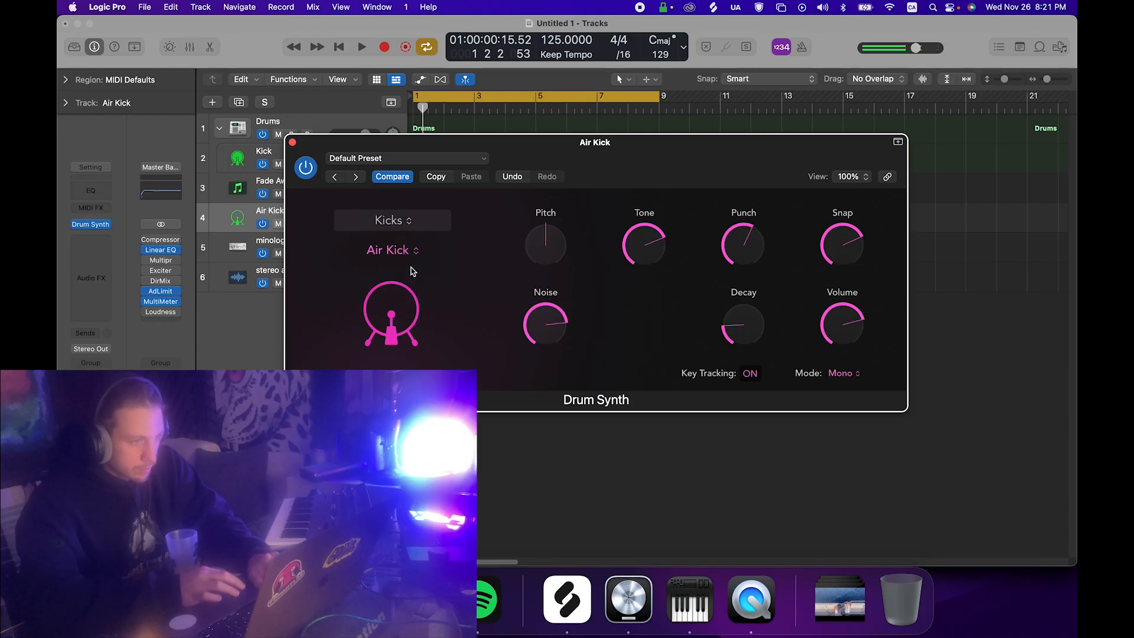
# Lower the Air Kick's Tone to about 16% and Punch to about 34%, and adjust its Snap.
pyautogui.moveTo(649, 246); pyautogui.dragTo(646, 352)
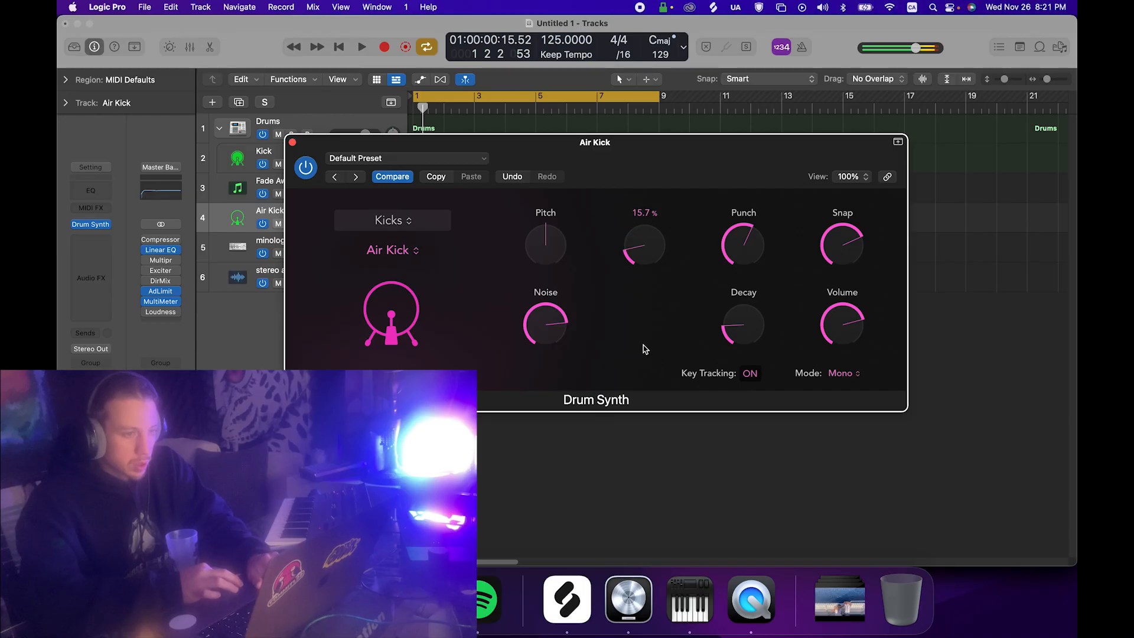
pyautogui.moveTo(749, 195); pyautogui.dragTo(748, 307)
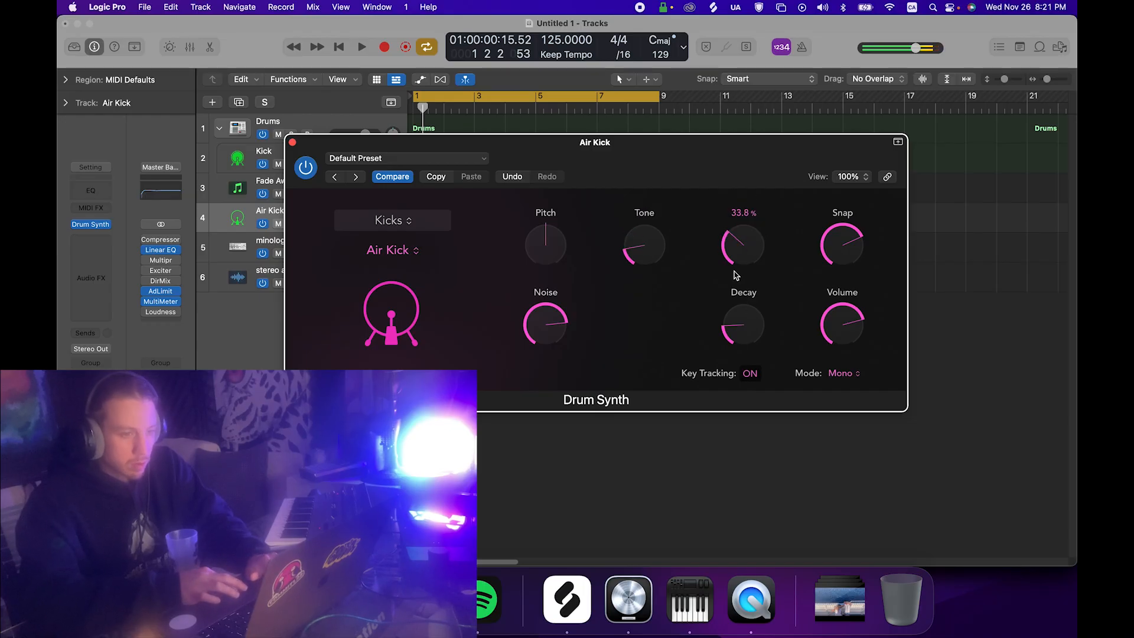
pyautogui.moveTo(870, 215); pyautogui.dragTo(840, 301)
pyautogui.moveTo(843, 242); pyautogui.dragTo(846, 222)
# Switch the Drum Synth back to Heavy Kick and set its Saturation to about 5%.
pyautogui.click(397, 251)
pyautogui.click(395, 225)
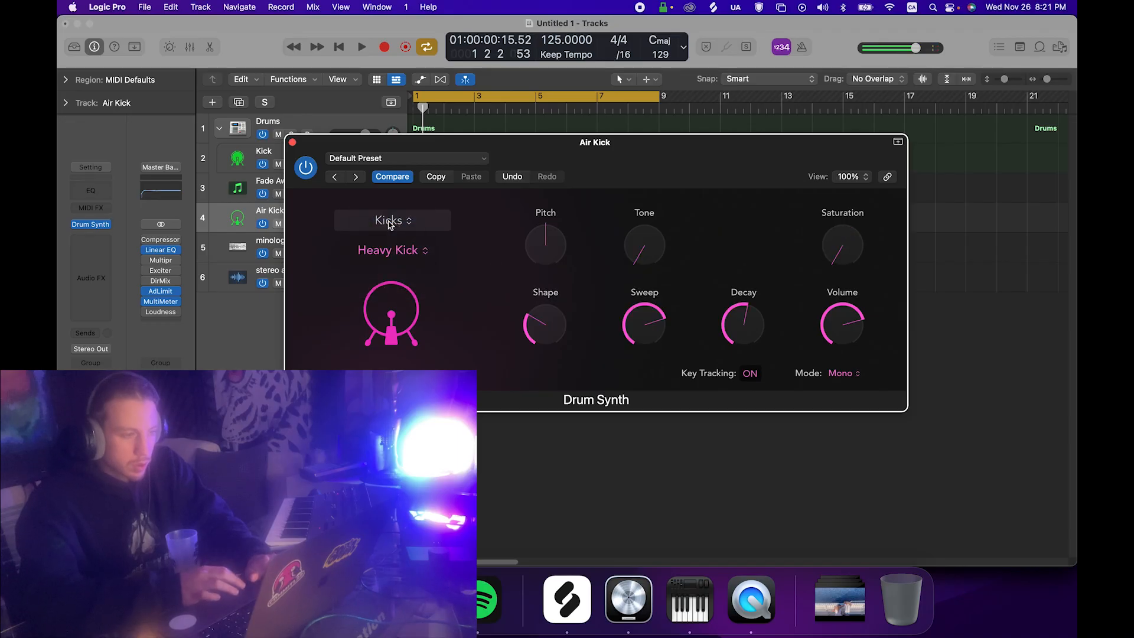
pyautogui.moveTo(841, 246); pyautogui.dragTo(838, 217)
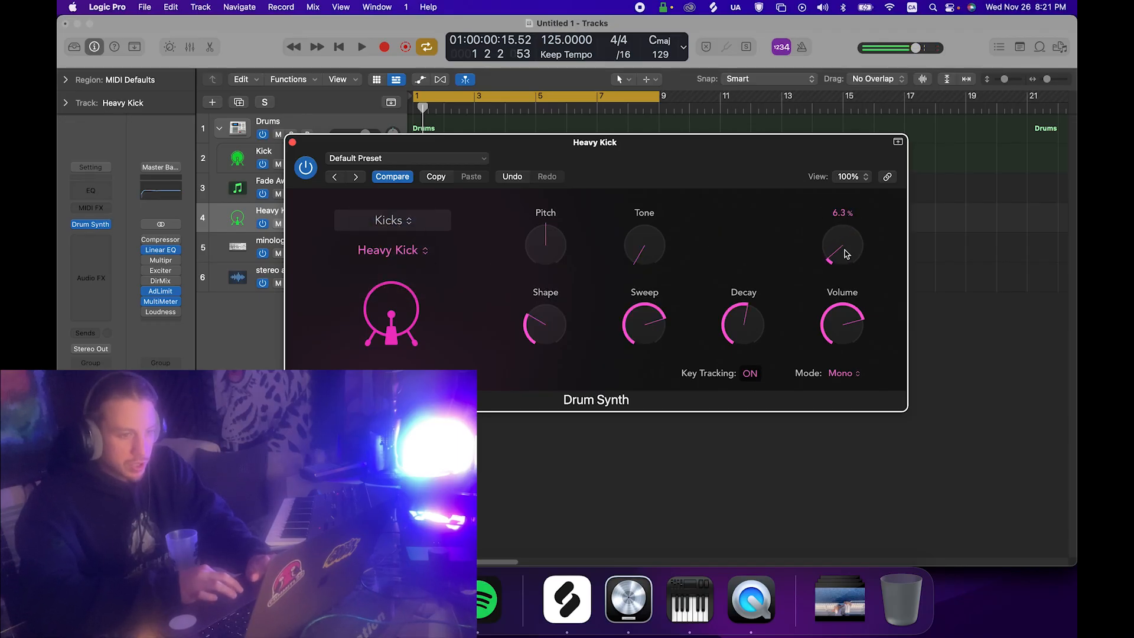
pyautogui.moveTo(847, 252); pyautogui.dragTo(847, 268)
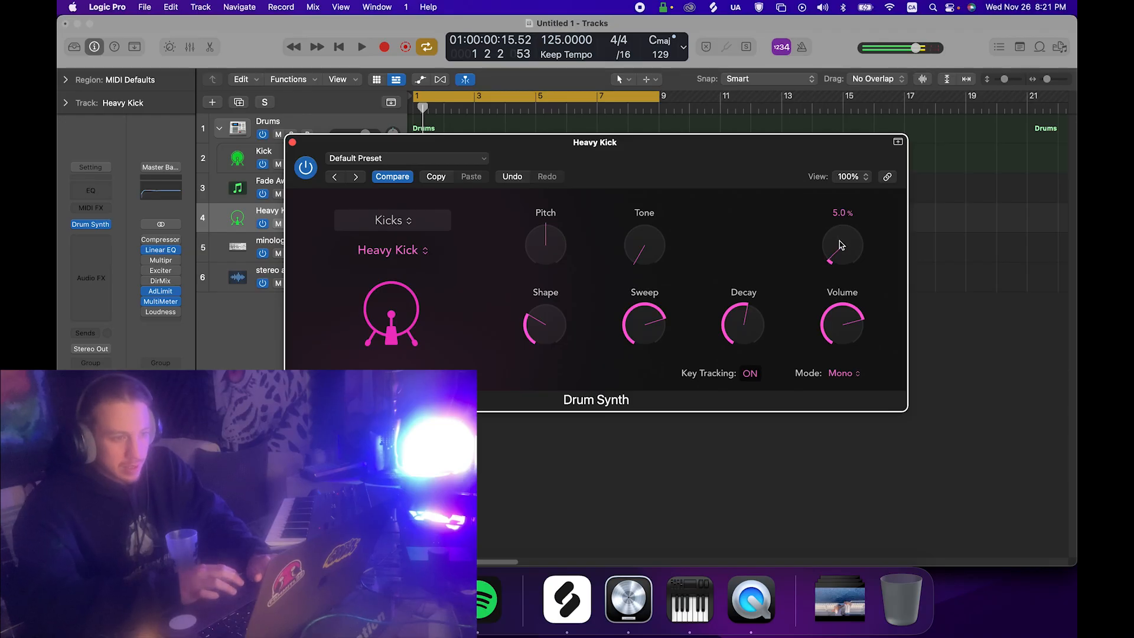
# Lower the Heavy Kick's Decay to 0%.
pyautogui.moveTo(758, 324)
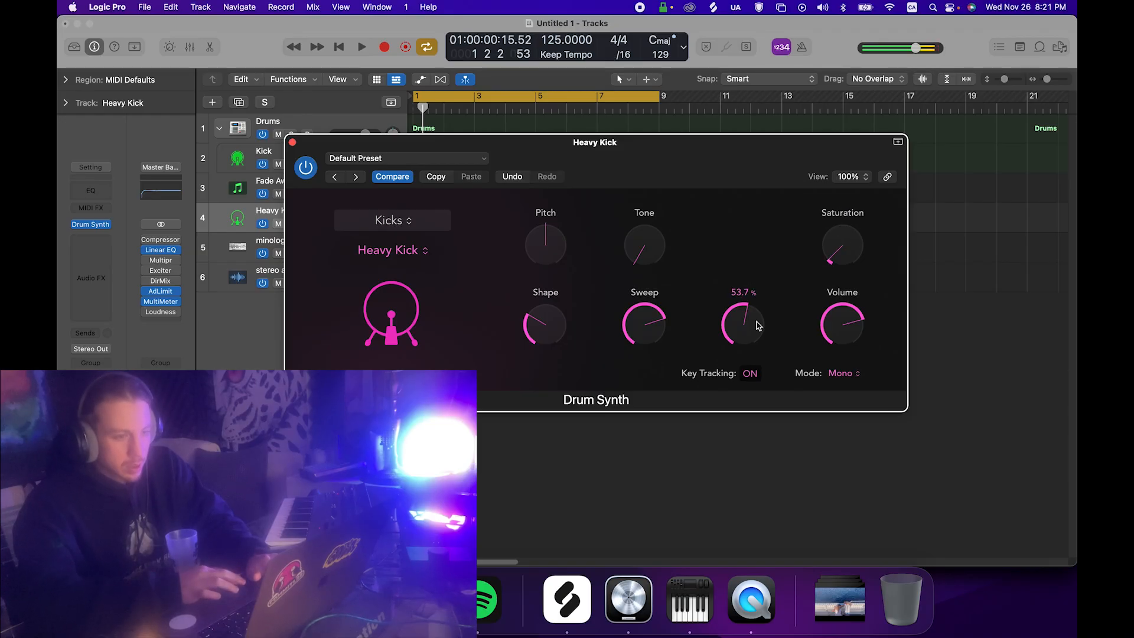
pyautogui.moveTo(749, 323); pyautogui.dragTo(756, 435)
pyautogui.moveTo(737, 320)
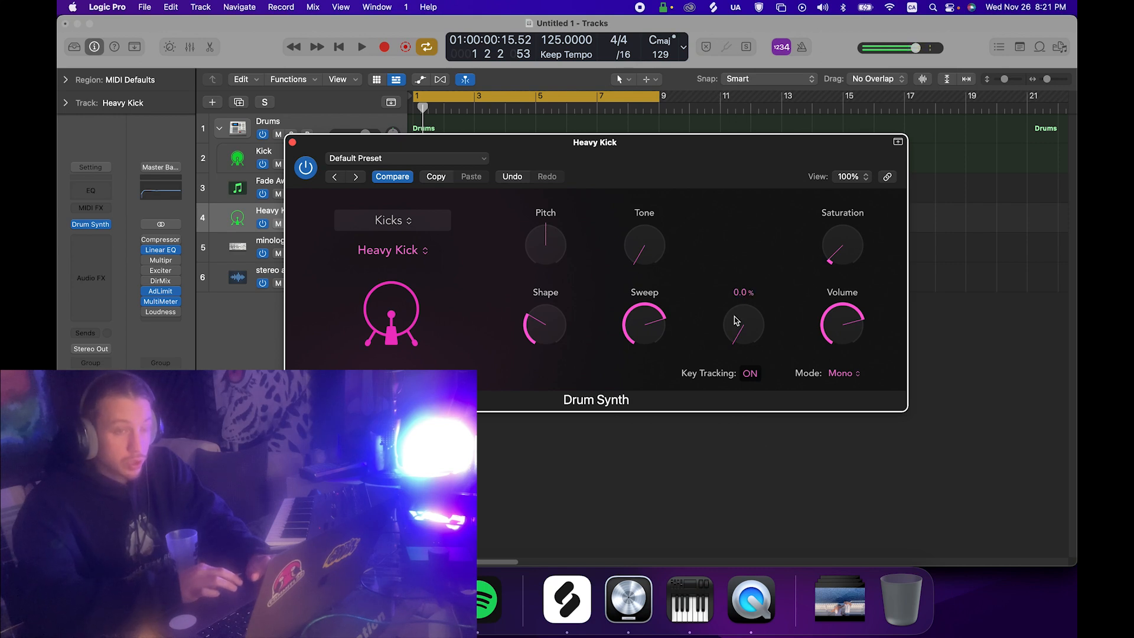
# Adjust the Heavy Kick's Decay, settling at about 26%, and close the Drum Synth.
pyautogui.moveTo(738, 325); pyautogui.dragTo(716, 182)
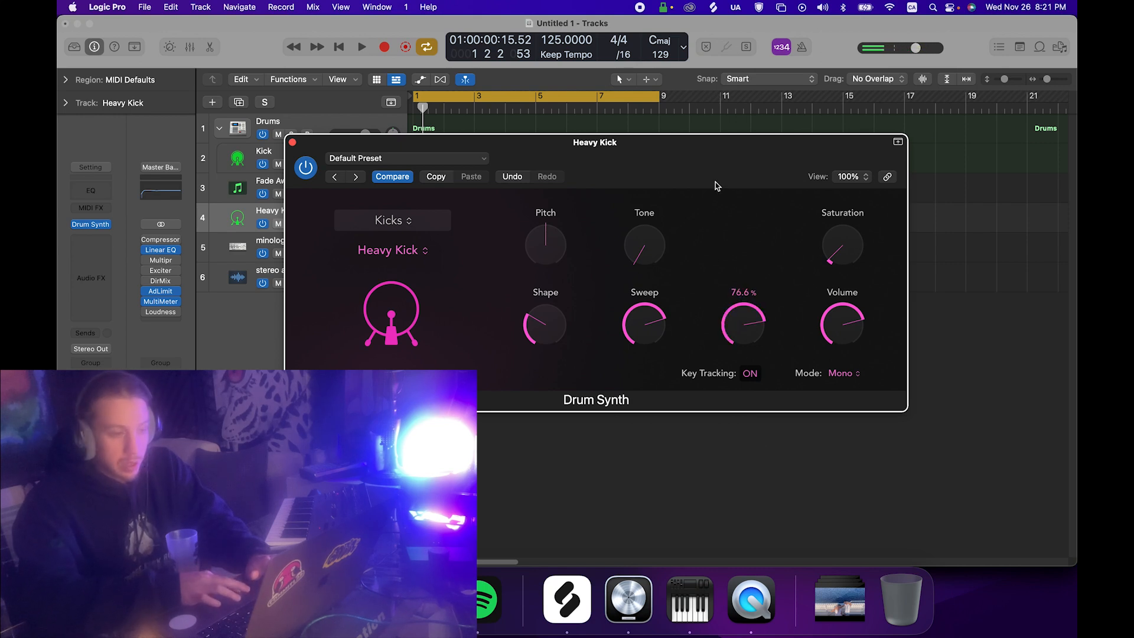
pyautogui.moveTo(735, 310)
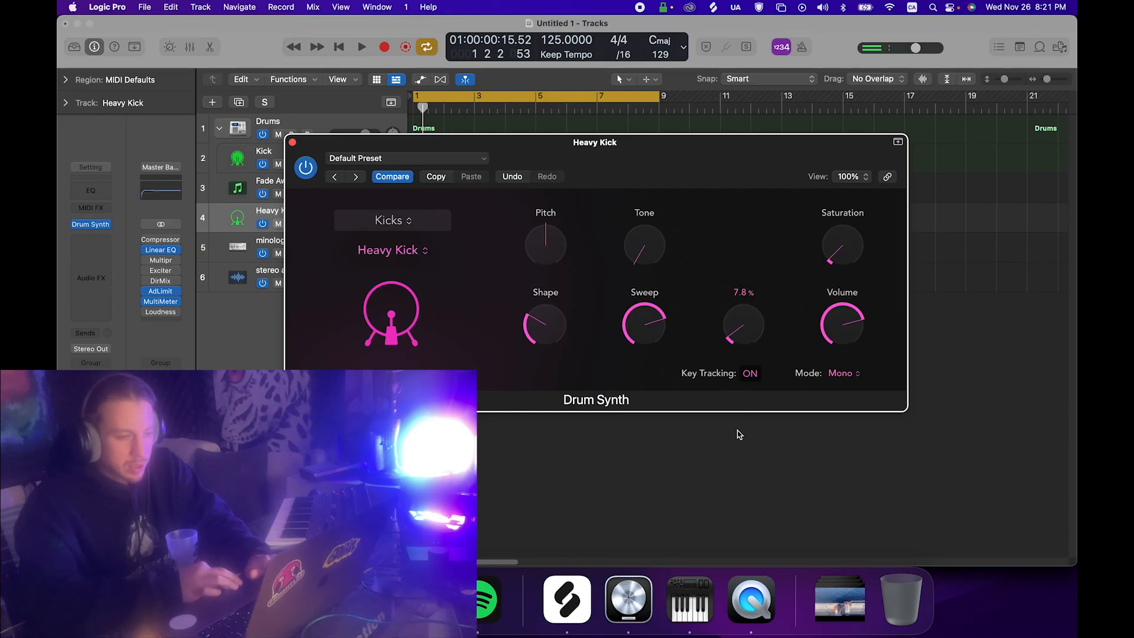
pyautogui.moveTo(742, 344)
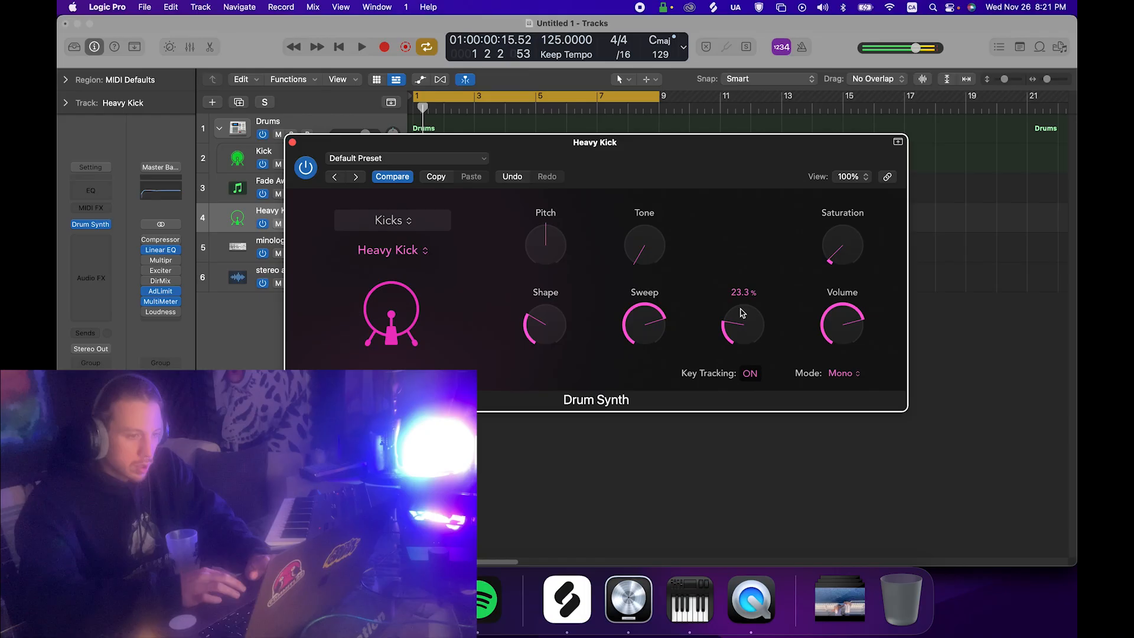
pyautogui.moveTo(742, 317); pyautogui.dragTo(741, 324)
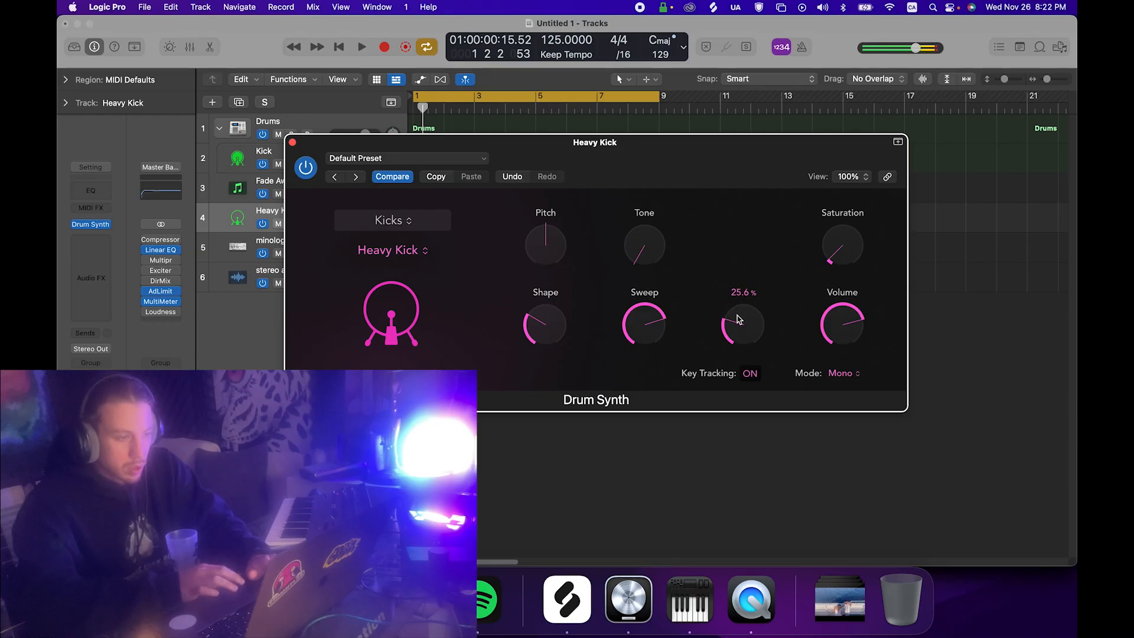
pyautogui.click(291, 143)
pyautogui.press('super+k')
pyautogui.click(458, 155)
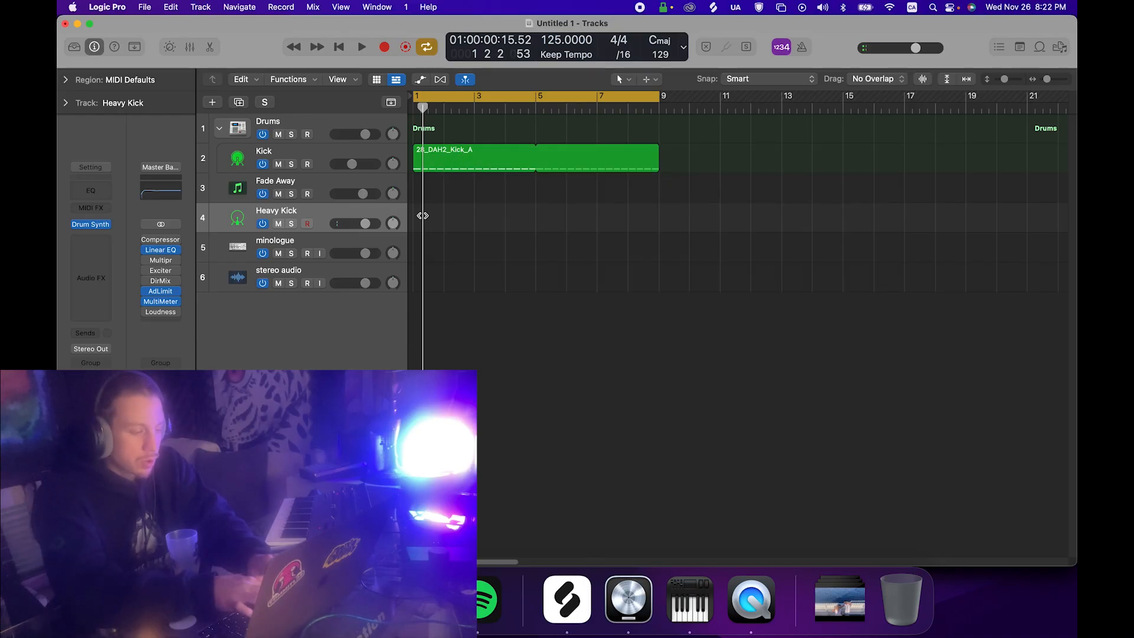
pyautogui.press('r')
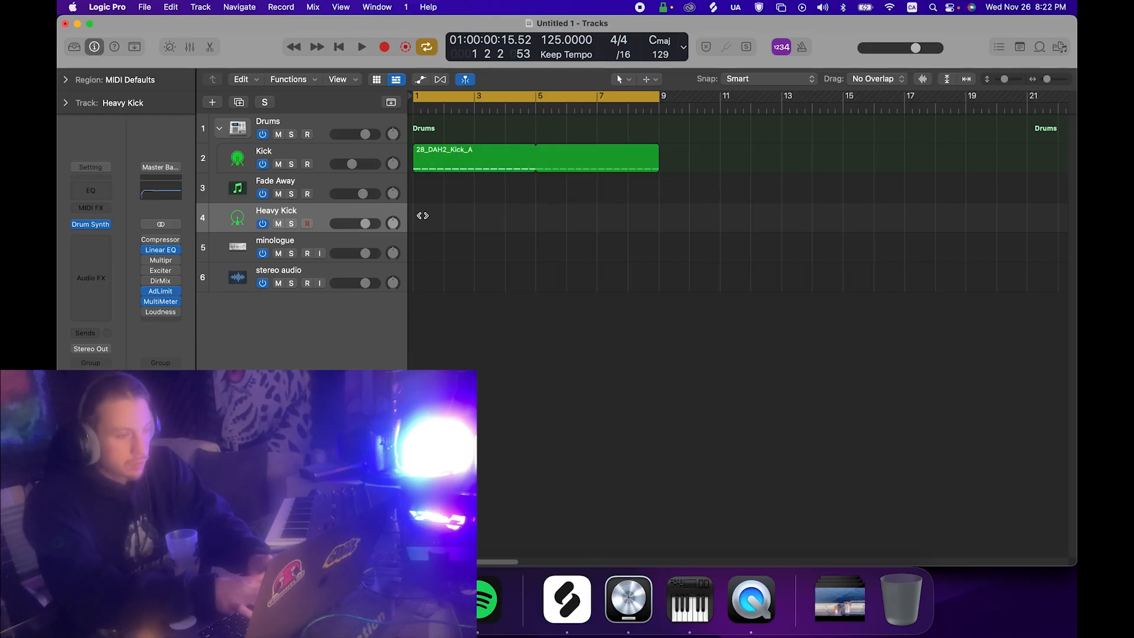
pyautogui.press('space')
pyautogui.press('r')
pyautogui.press('space')
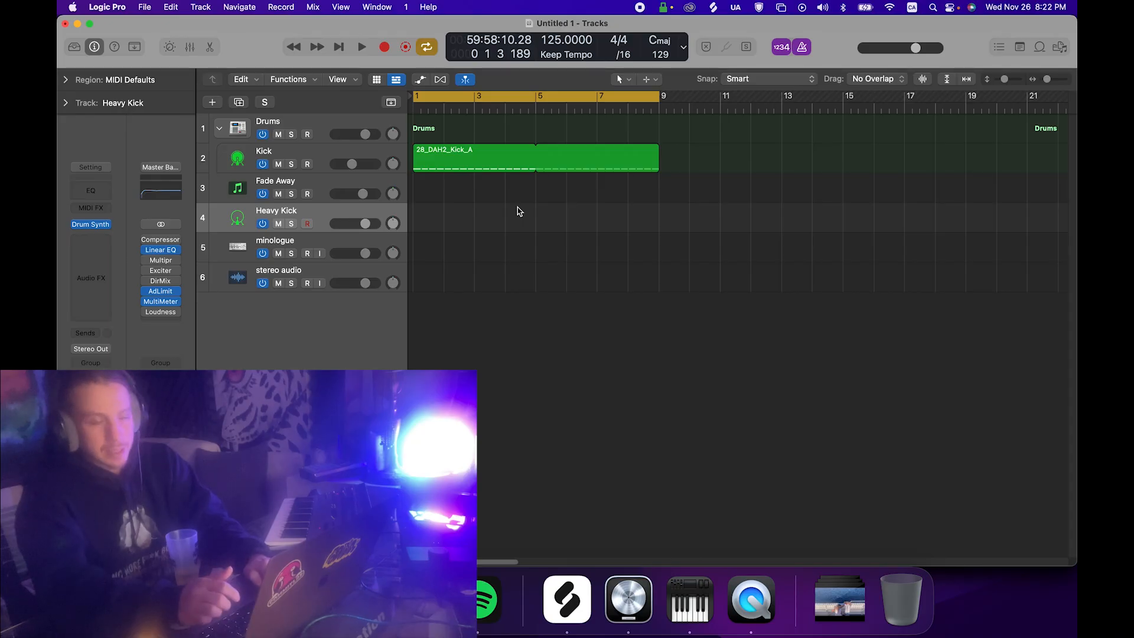
pyautogui.press('r')
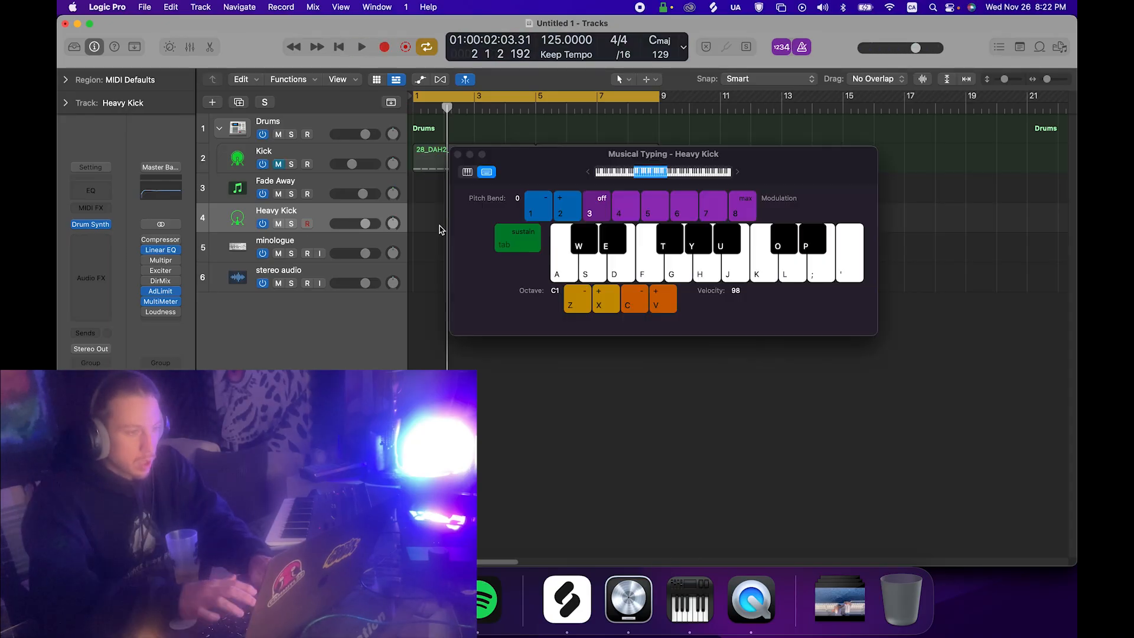
# Record a steady C1 kick on every beat across bars 1 to 4 of the Heavy Kick track with Musical Typing.
pyautogui.moveTo(544, 162); pyautogui.dragTo(788, 183)
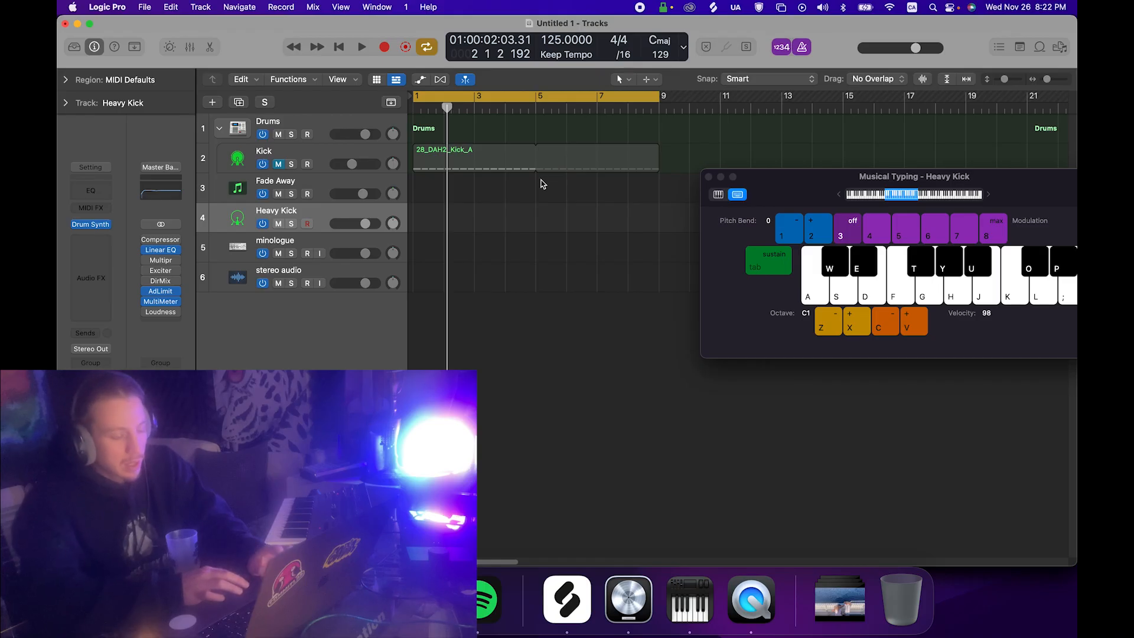
pyautogui.press('a')
pyautogui.press('r')
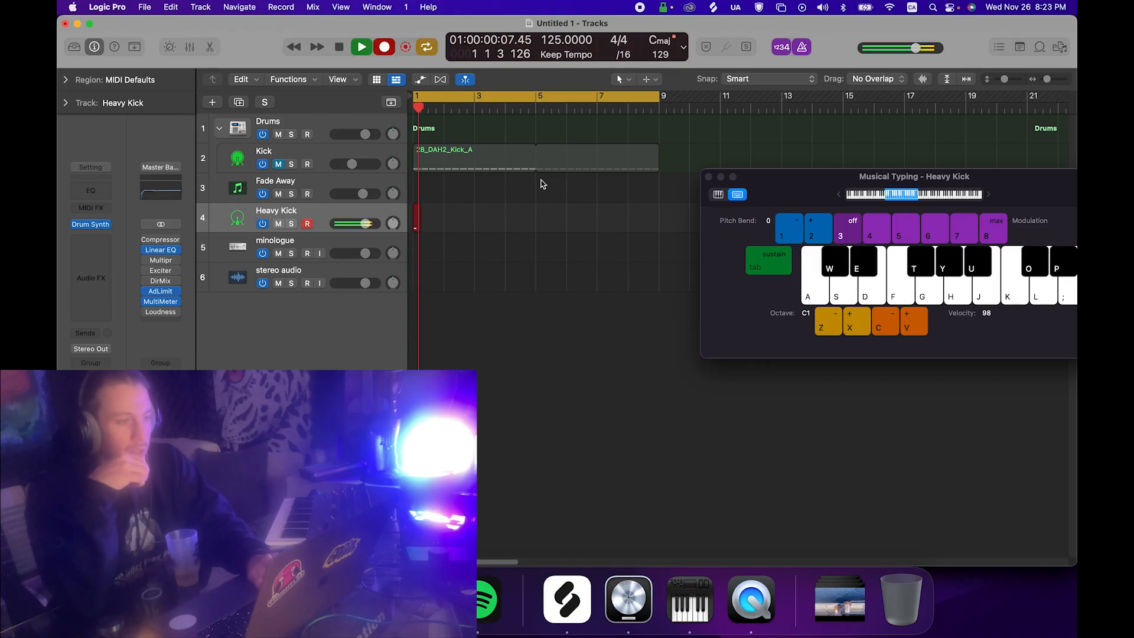
pyautogui.press('a')
pyautogui.press('a')
pyautogui.press('a')
pyautogui.press('a')
pyautogui.press('a')
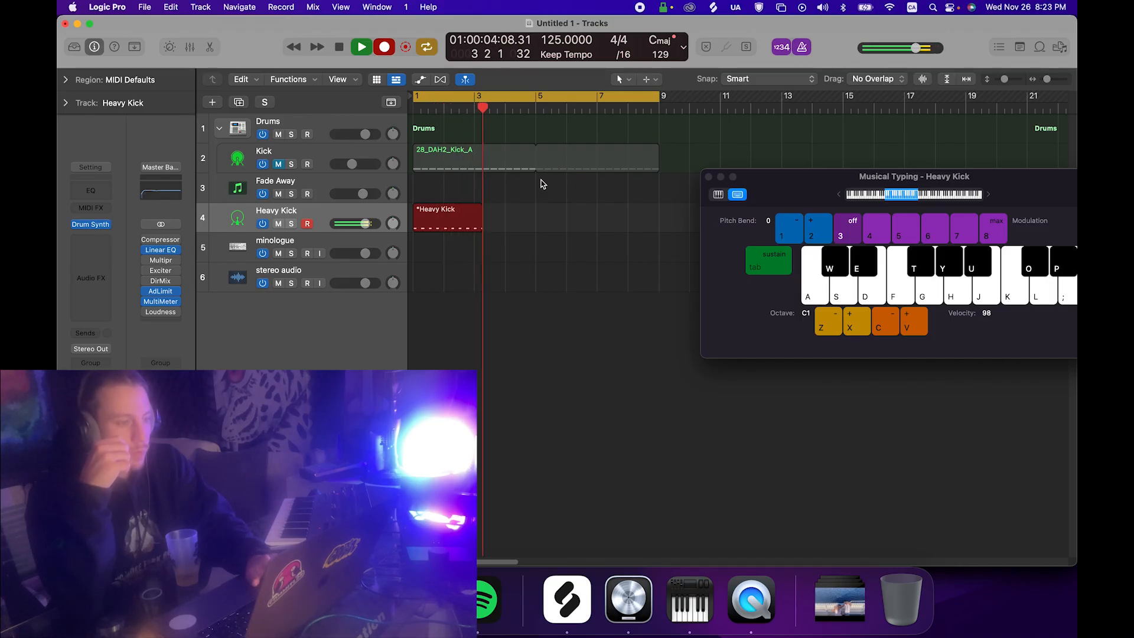
pyautogui.press('a')
pyautogui.press('a')
pyautogui.press('a')
pyautogui.press('a')
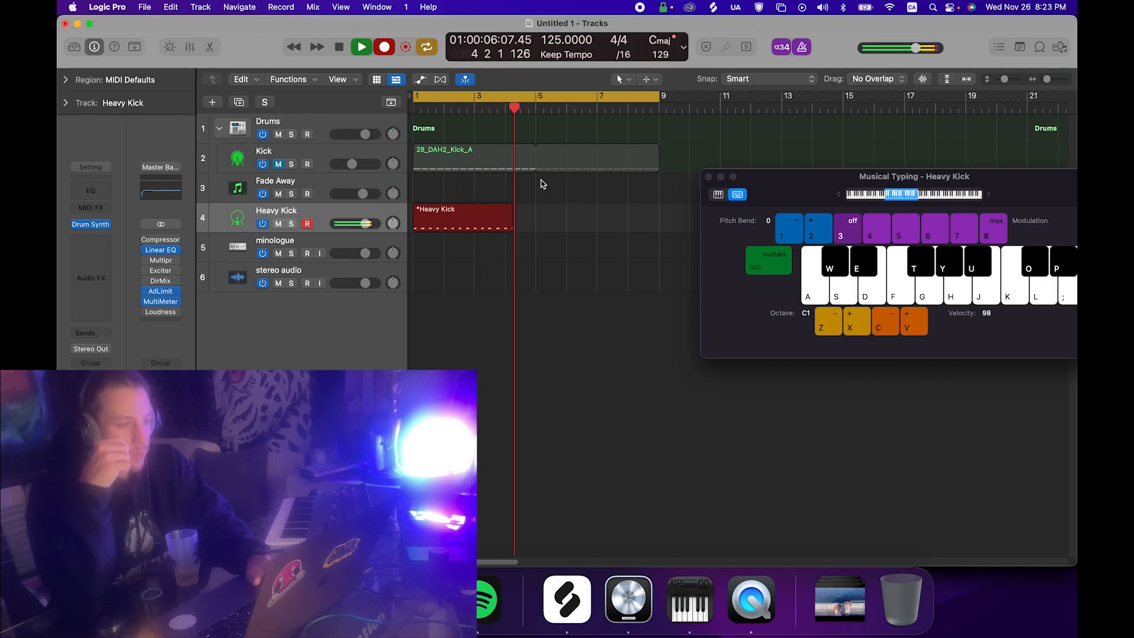
pyautogui.press('space')
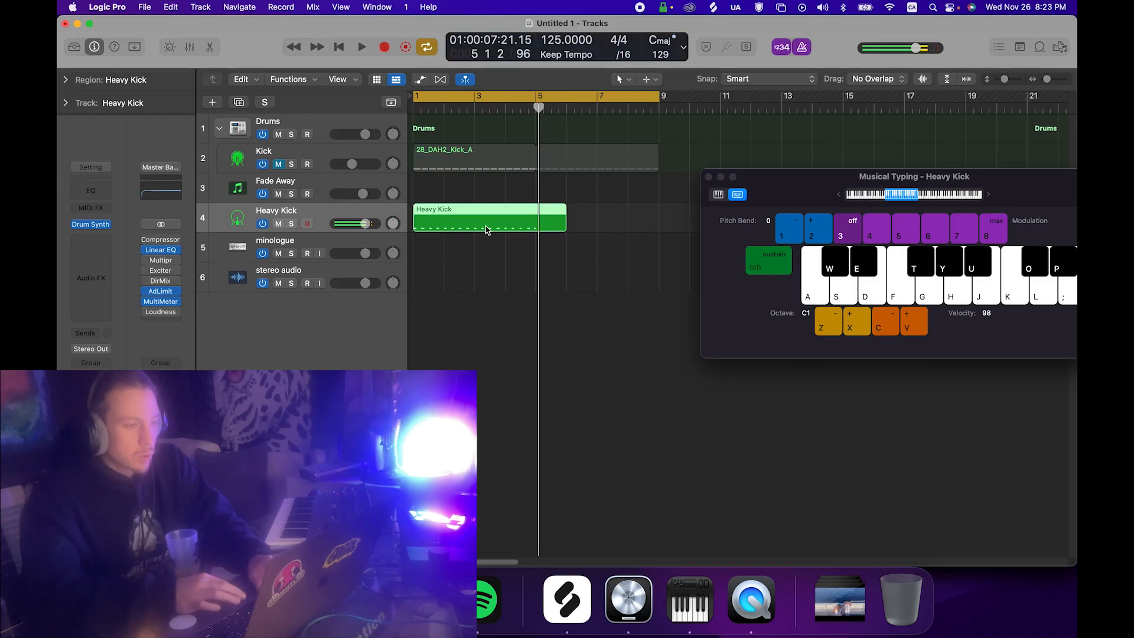
# Quantize all recorded Heavy Kick notes to 1/16 in the Piano Roll and shift them earlier so the first starts on bar 1.
pyautogui.press('e')
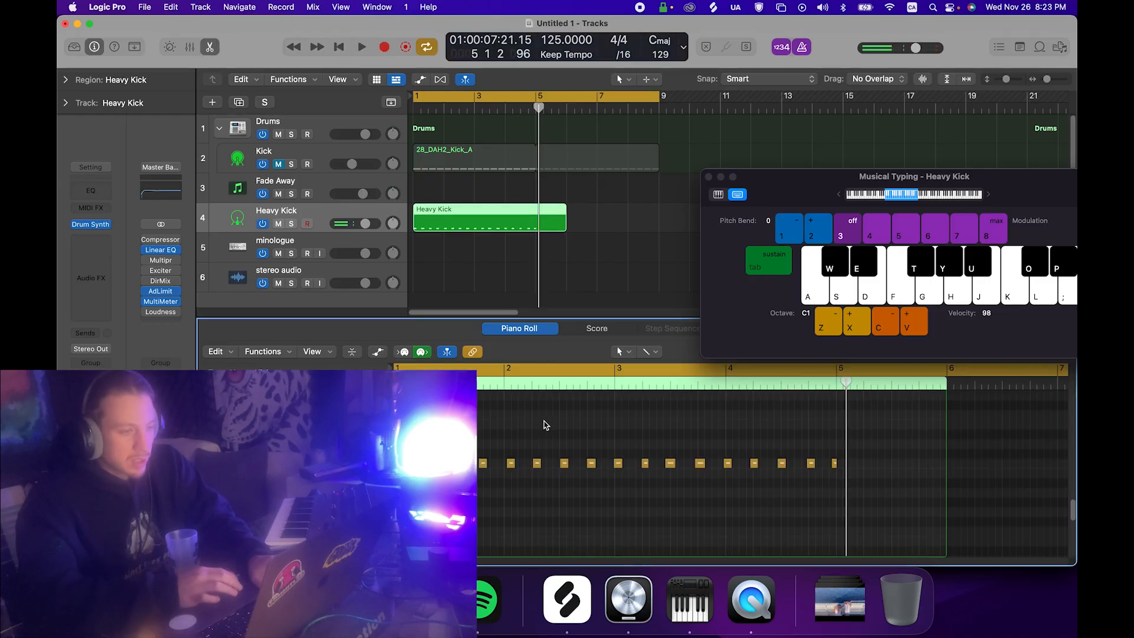
pyautogui.click(709, 177)
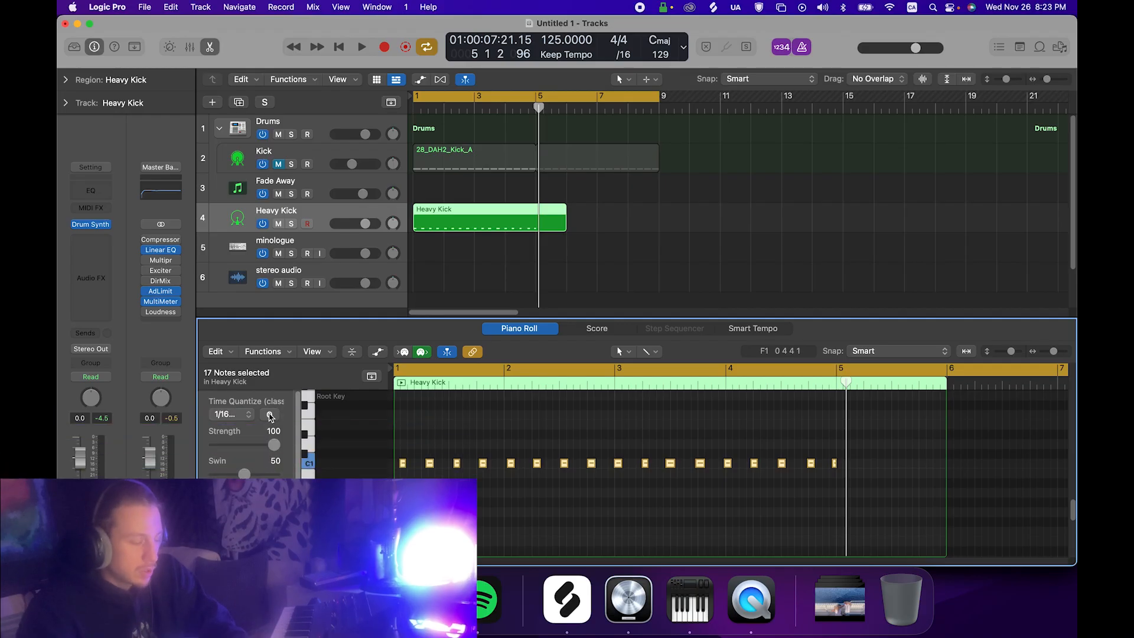
pyautogui.click(269, 414)
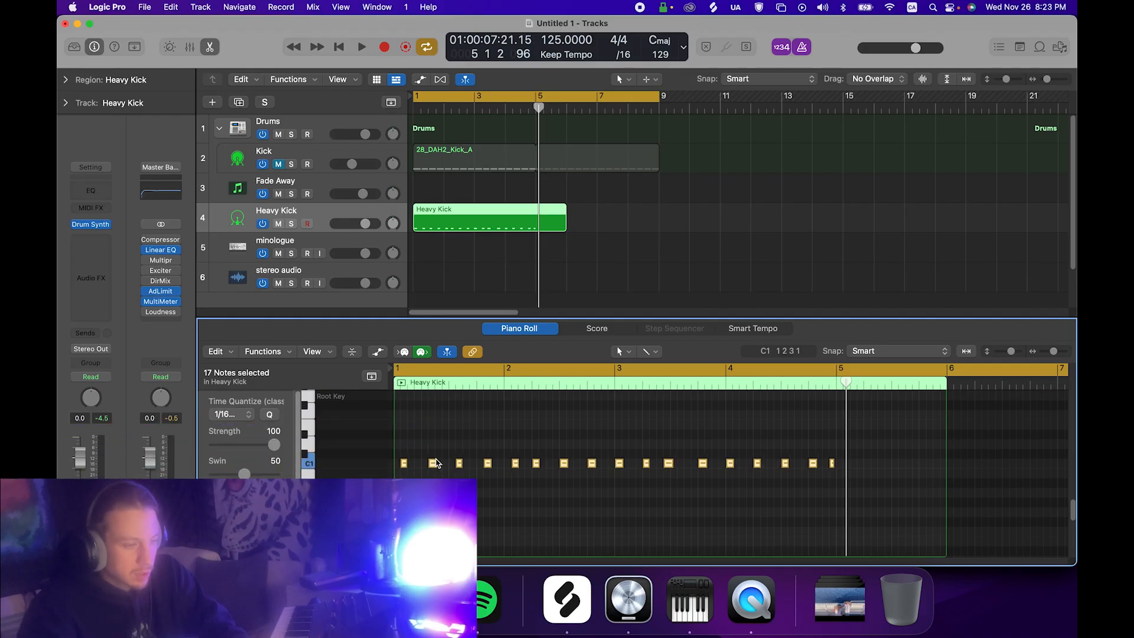
pyautogui.scroll(6, 434, 460)
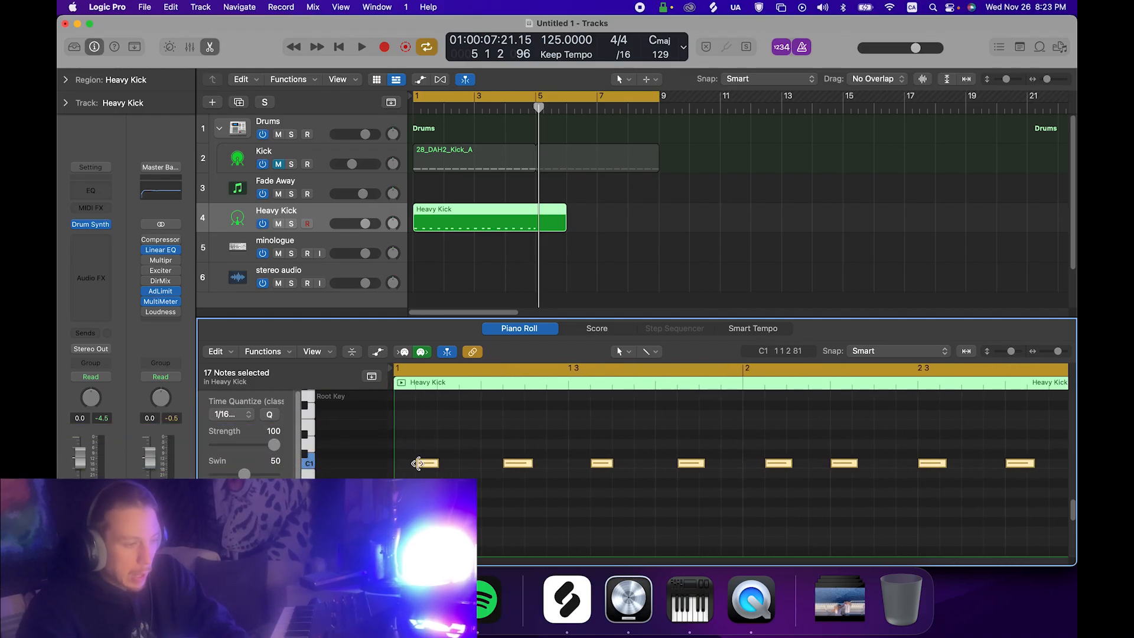
pyautogui.moveTo(427, 465); pyautogui.dragTo(404, 466)
pyautogui.click(407, 452)
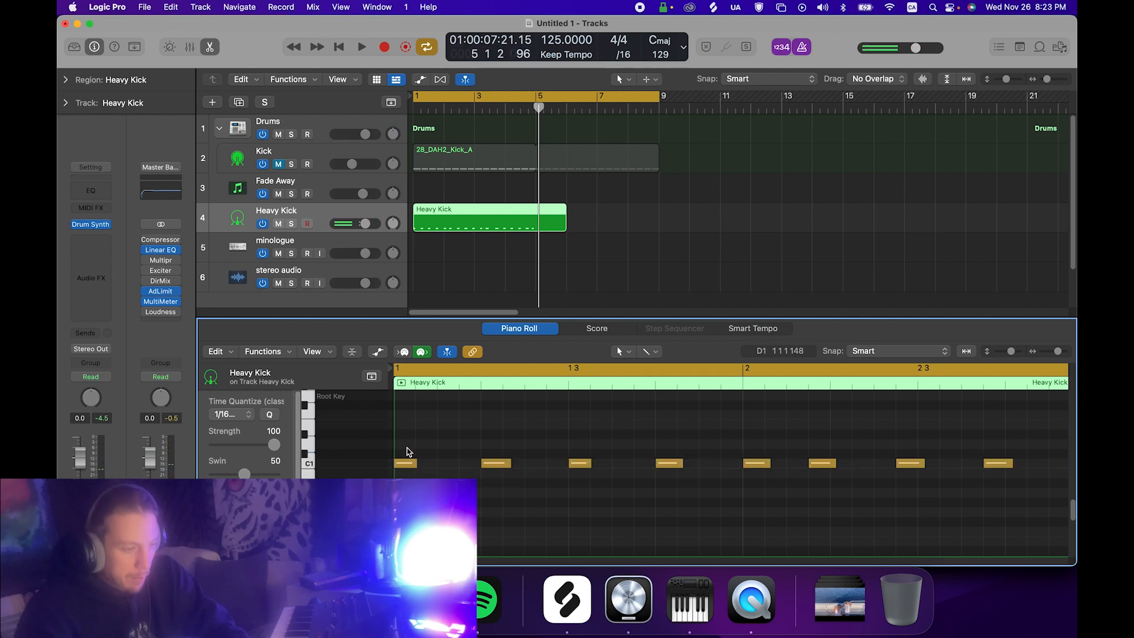
# Check the opening notes against the grid and shift those following bar 2's downbeat a sixteenth later onto the beats.
pyautogui.click(406, 464)
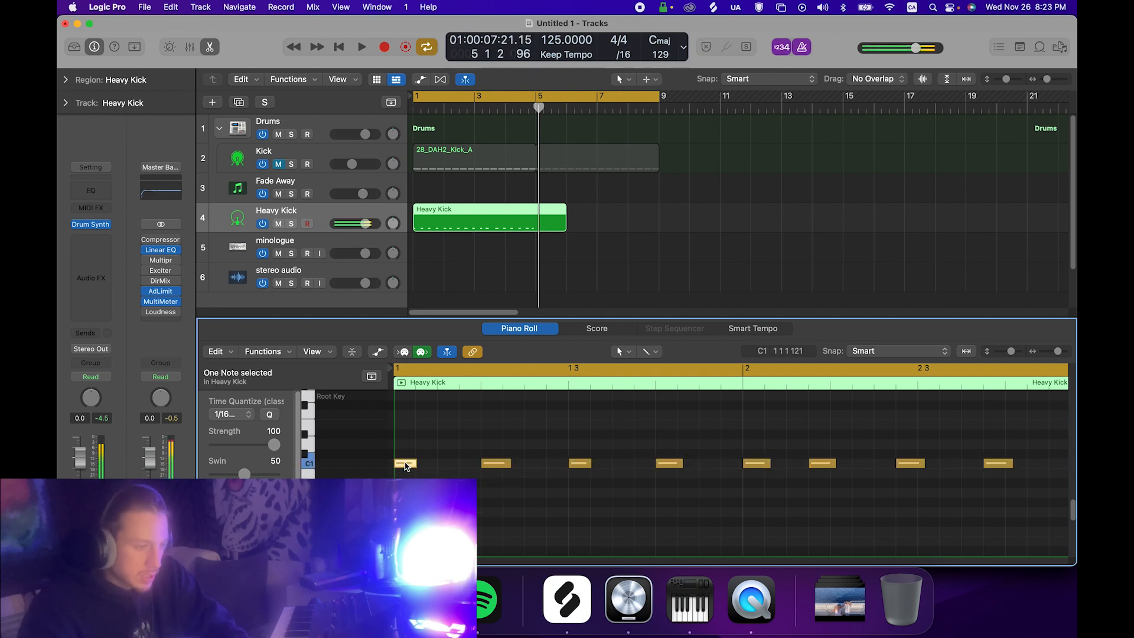
pyautogui.click(497, 464)
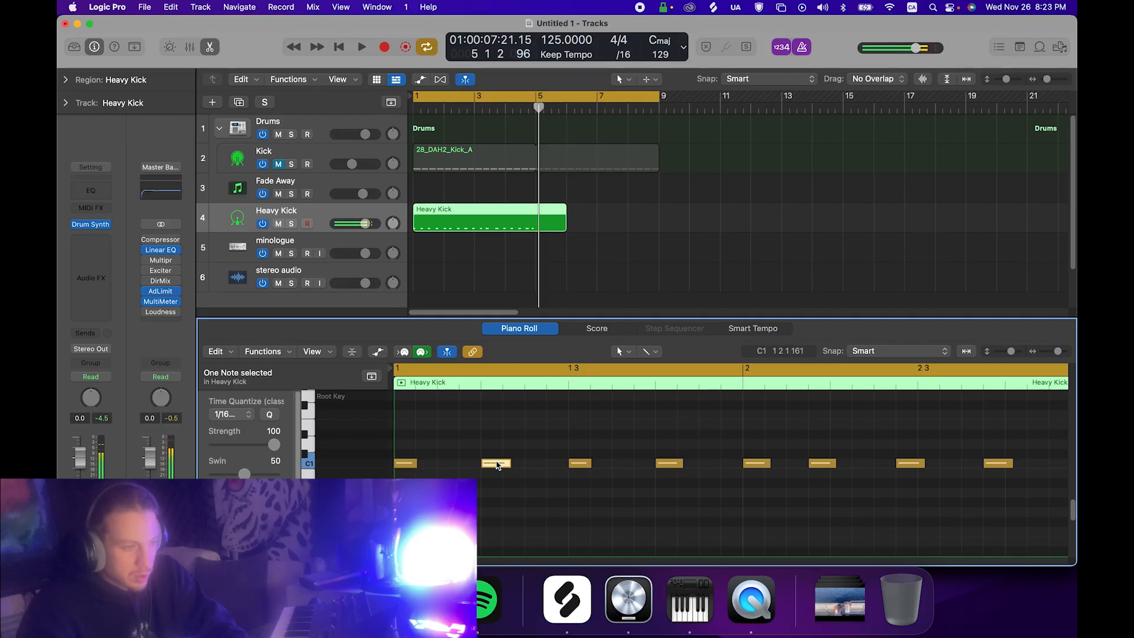
pyautogui.hscroll(3, 499, 467)
pyautogui.click(513, 464)
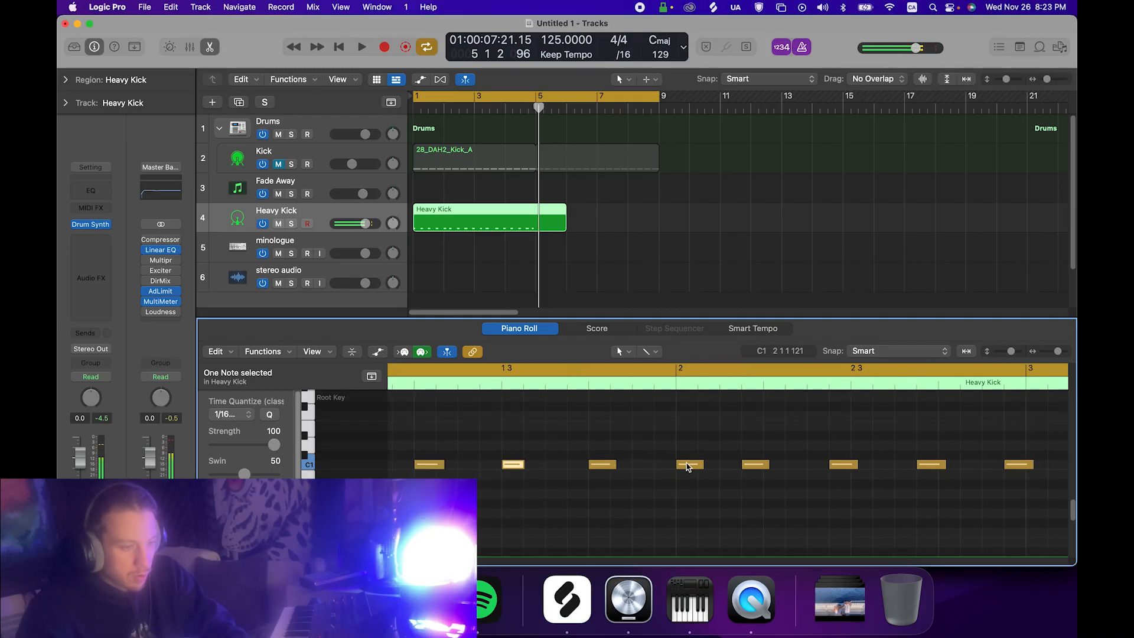
pyautogui.hscroll(3, 687, 466)
pyautogui.click(682, 467)
pyautogui.moveTo(682, 468); pyautogui.dragTo(717, 470)
pyautogui.hscroll(3, 700, 468)
pyautogui.click(693, 467)
pyautogui.hscroll(6, 716, 470)
# Shift the last six notes, from late bar 3 onward, a sixteenth later to line up with the beats.
pyautogui.moveTo(620, 468); pyautogui.dragTo(1044, 523)
pyautogui.hscroll(7, 641, 472)
pyautogui.hscroll(4, 616, 471)
pyautogui.click(570, 467)
pyautogui.hscroll(4, 608, 470)
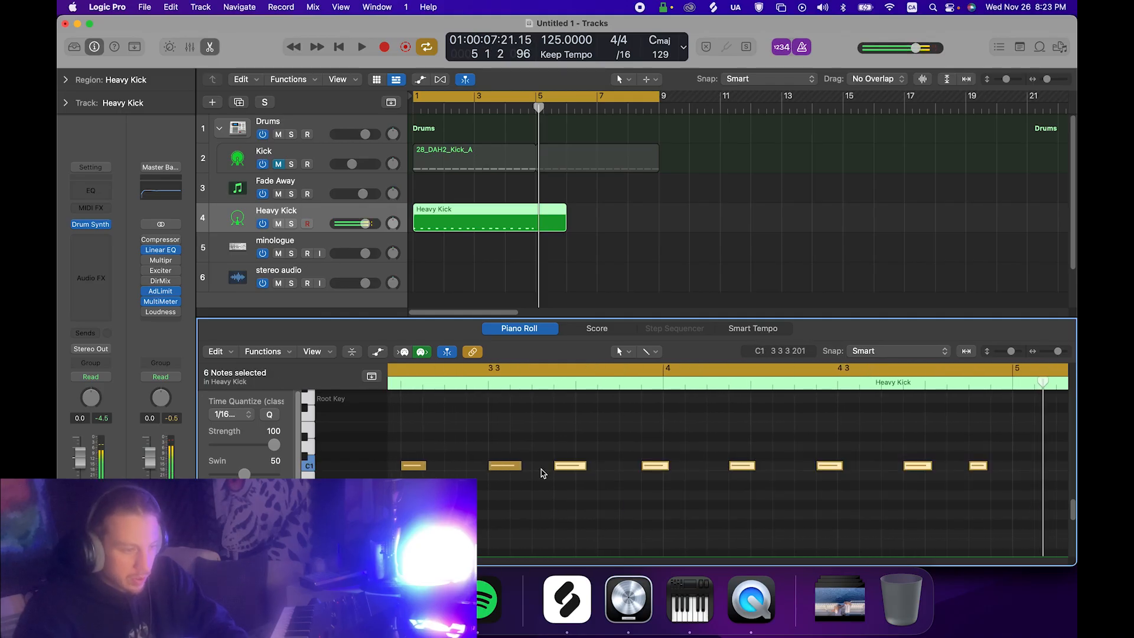
pyautogui.moveTo(564, 471); pyautogui.dragTo(586, 471)
pyautogui.hscroll(3, 688, 450)
# Move the stray last note onto bar 5's downbeat and delete it.
pyautogui.click(688, 450)
pyautogui.moveTo(918, 466); pyautogui.dragTo(939, 470)
pyautogui.click(934, 436)
pyautogui.click(942, 470)
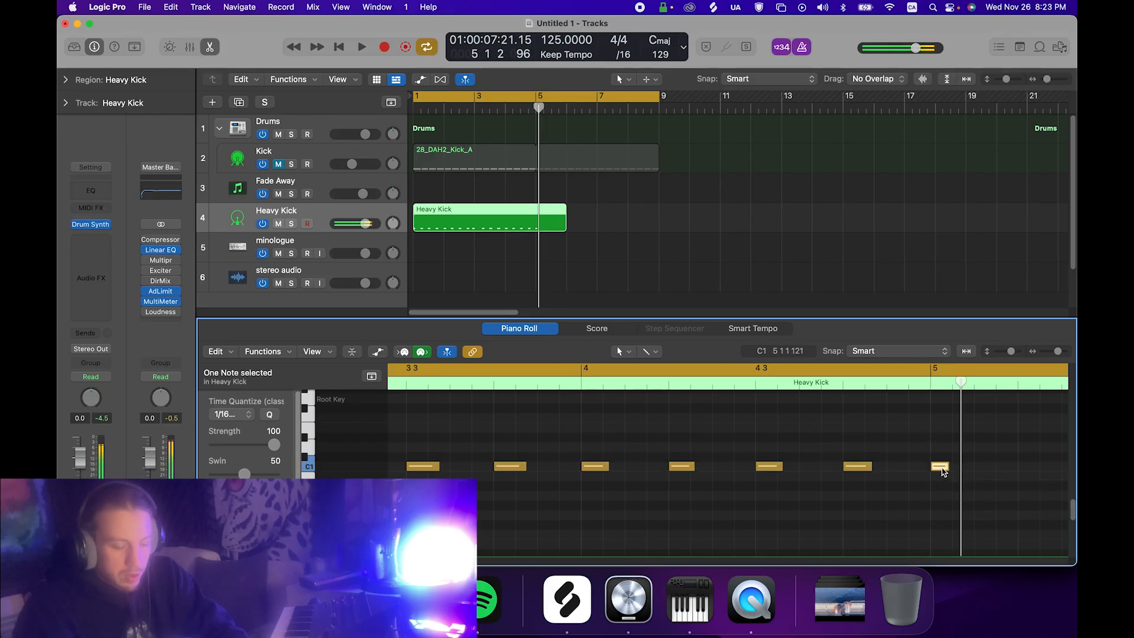
pyautogui.press('Delete')
# Split the Heavy Kick region at bar 5, delete the leftover part, and repeat the four-bar region across bars 5 to 8.
pyautogui.click(537, 109)
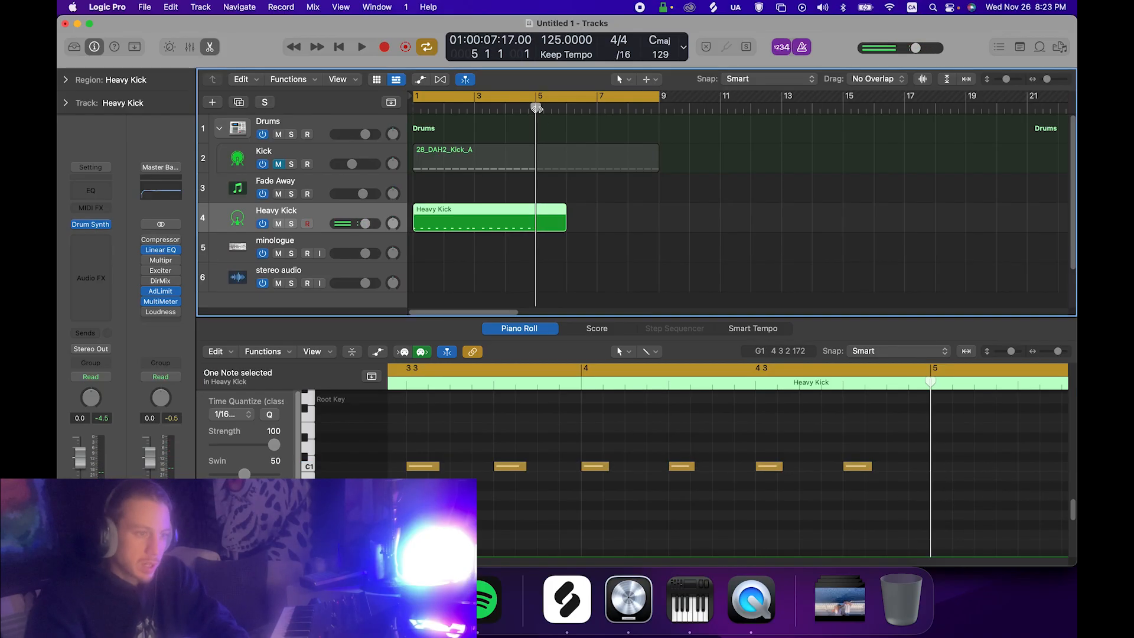
pyautogui.press('super+t')
pyautogui.press('Delete')
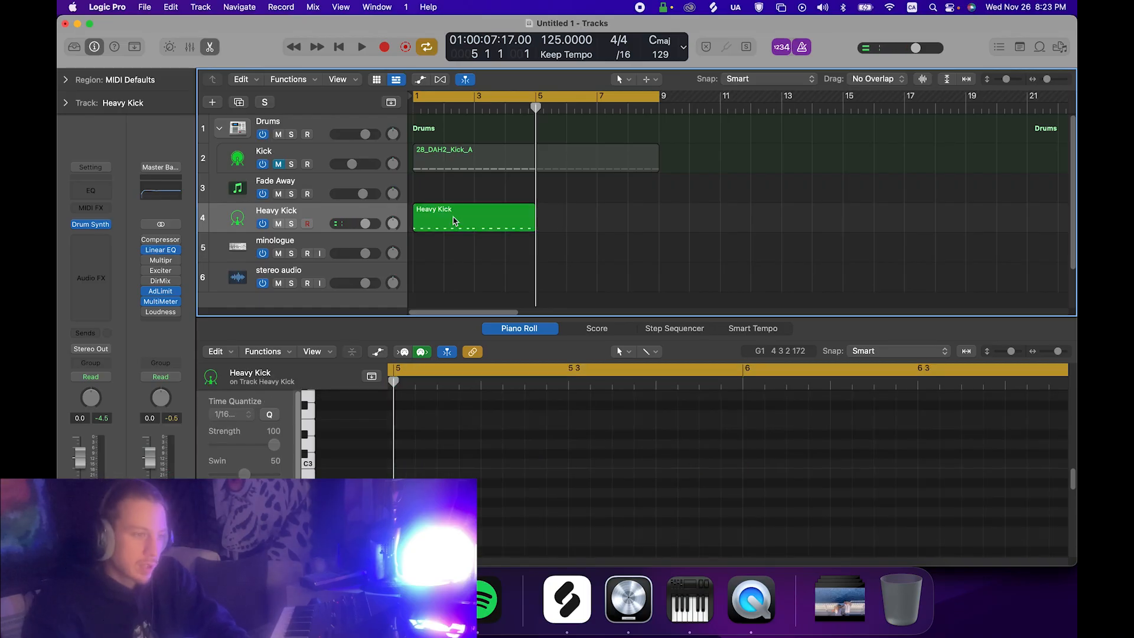
pyautogui.click(454, 221)
pyautogui.press('super+r')
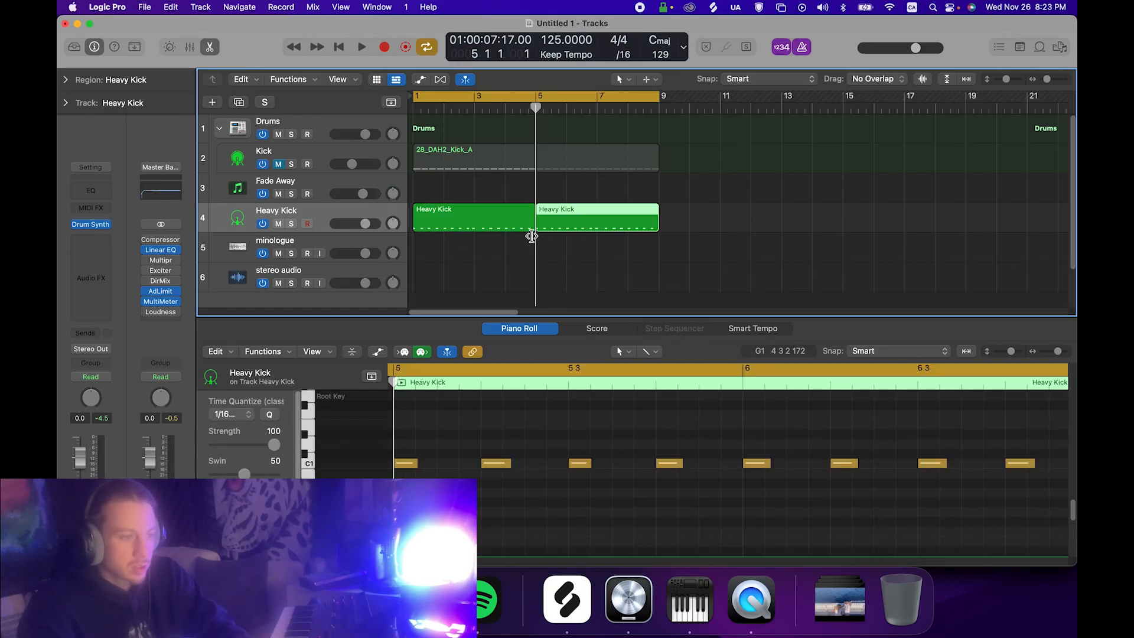
# Close the Piano Roll, play the kick loop, and set the Heavy Kick track's volume to -0.1 dB.
pyautogui.press('e')
pyautogui.press('space')
pyautogui.moveTo(373, 222); pyautogui.dragTo(372, 223)
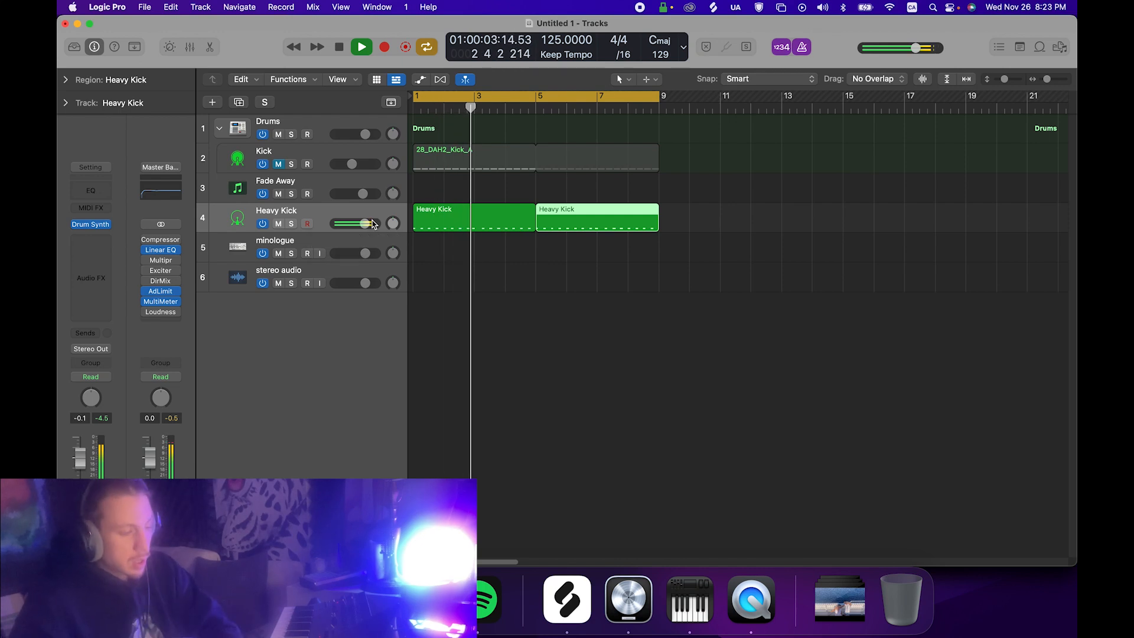
pyautogui.press('space')
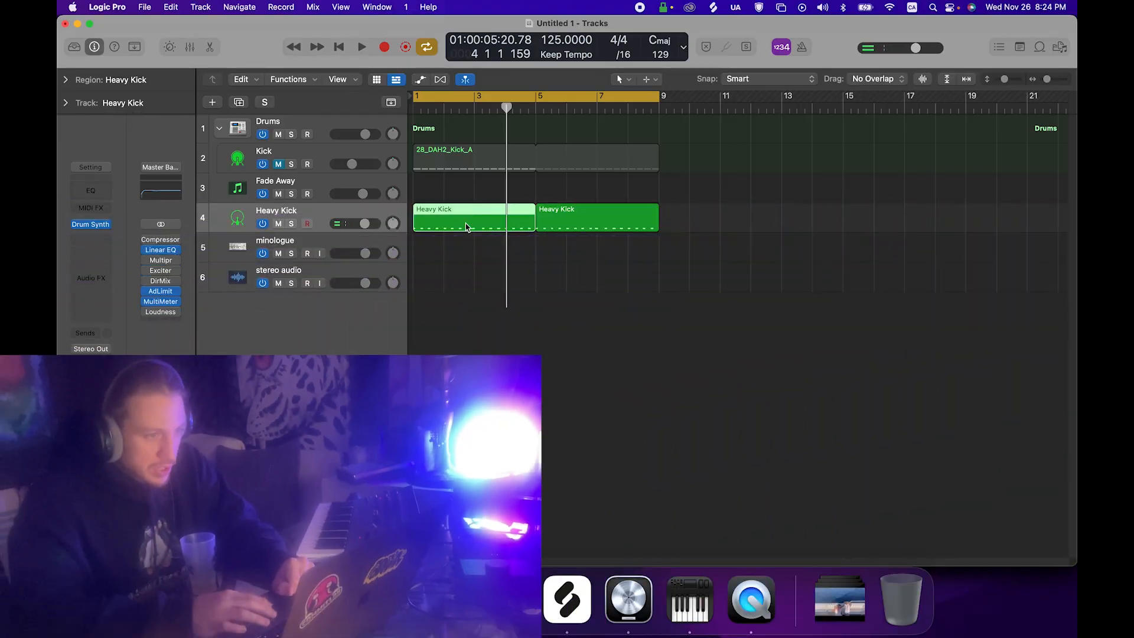
# Play the first Heavy Kick region with its notes open in the Piano Roll, and check the Musical Typing velocity.
pyautogui.doubleClick(466, 226)
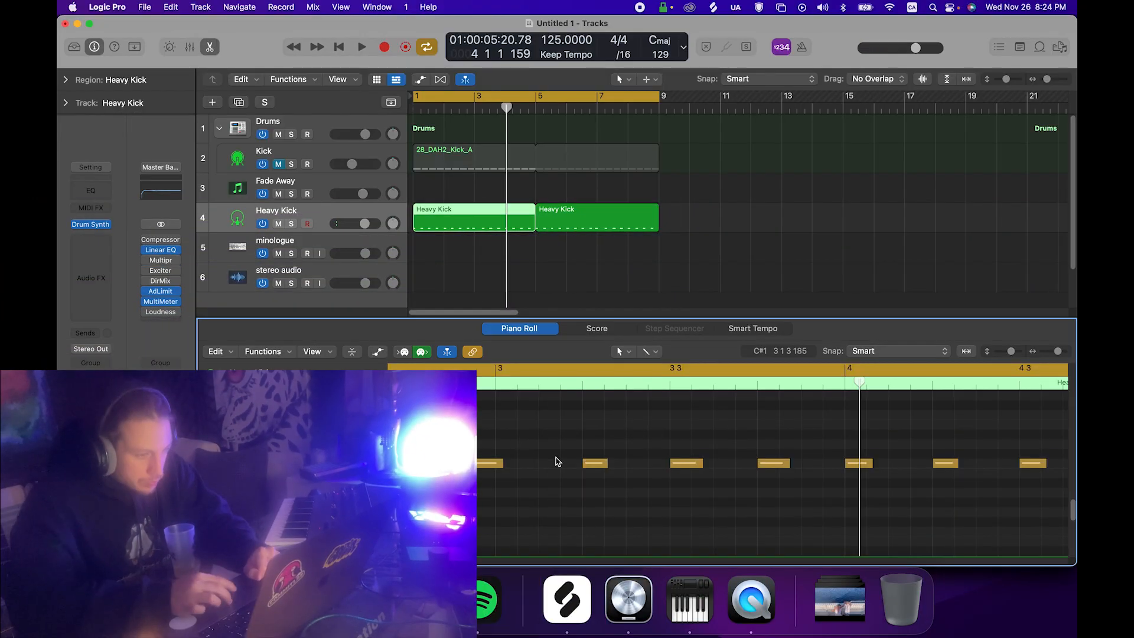
pyautogui.hscroll(-2, 556, 462)
pyautogui.moveTo(594, 462); pyautogui.dragTo(613, 468)
pyautogui.press('space')
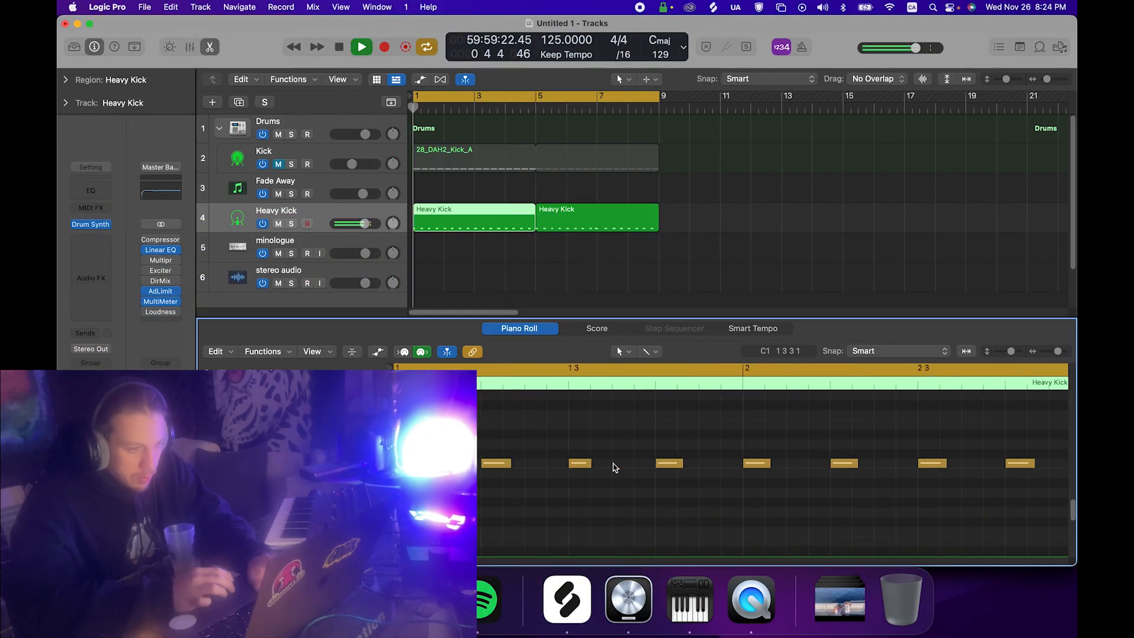
pyautogui.scroll(-5, 613, 469)
pyautogui.scroll(4, 612, 470)
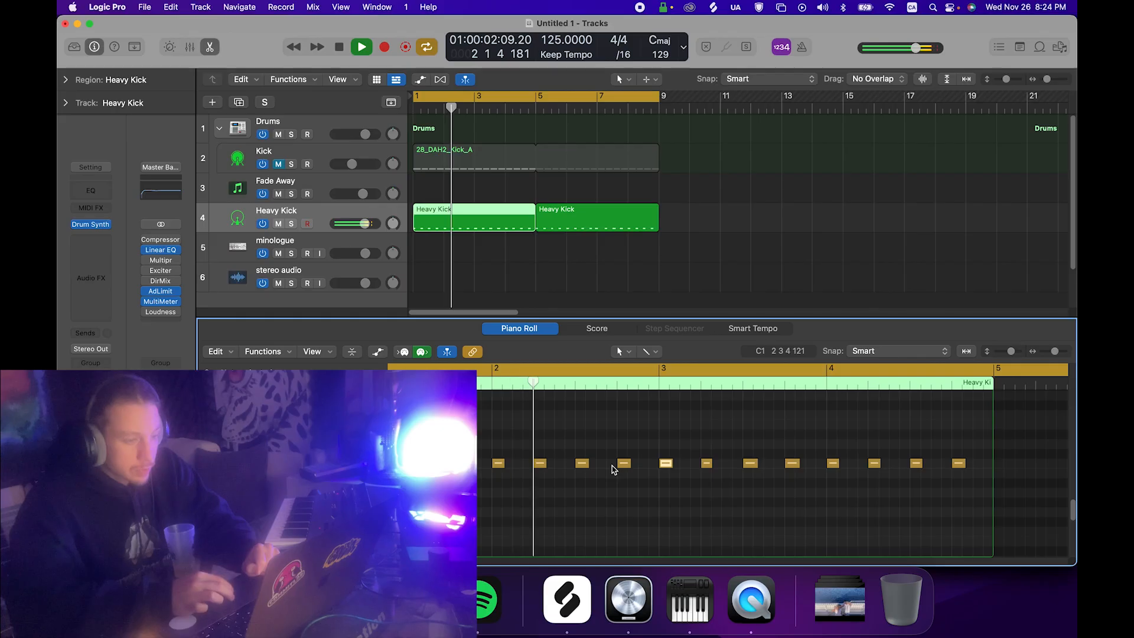
pyautogui.hscroll(1, 611, 502)
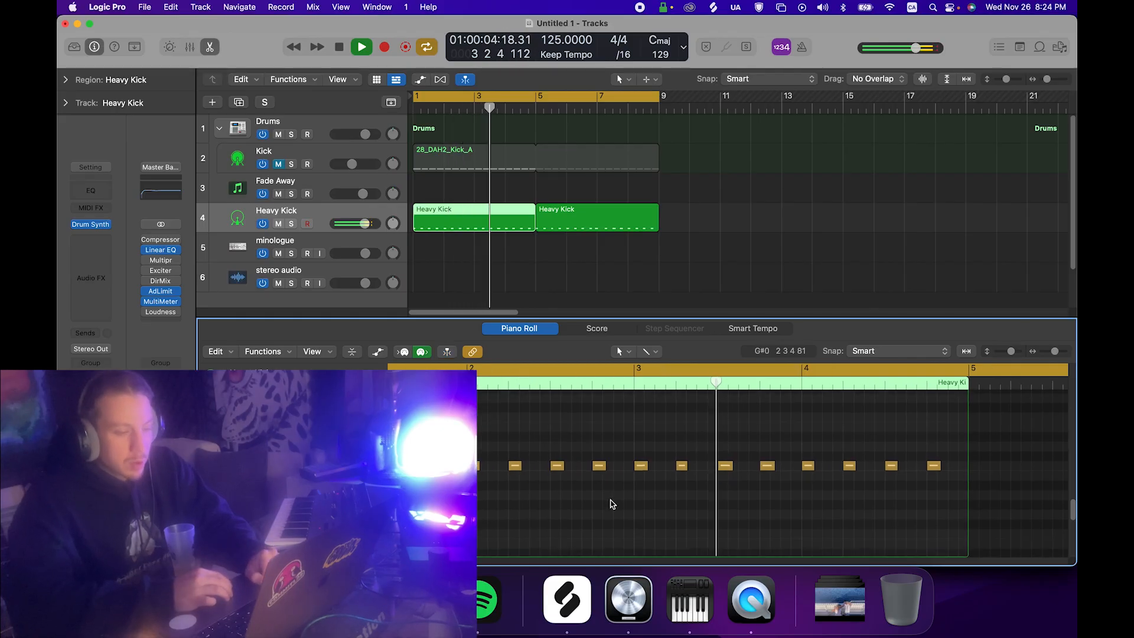
pyautogui.press('space')
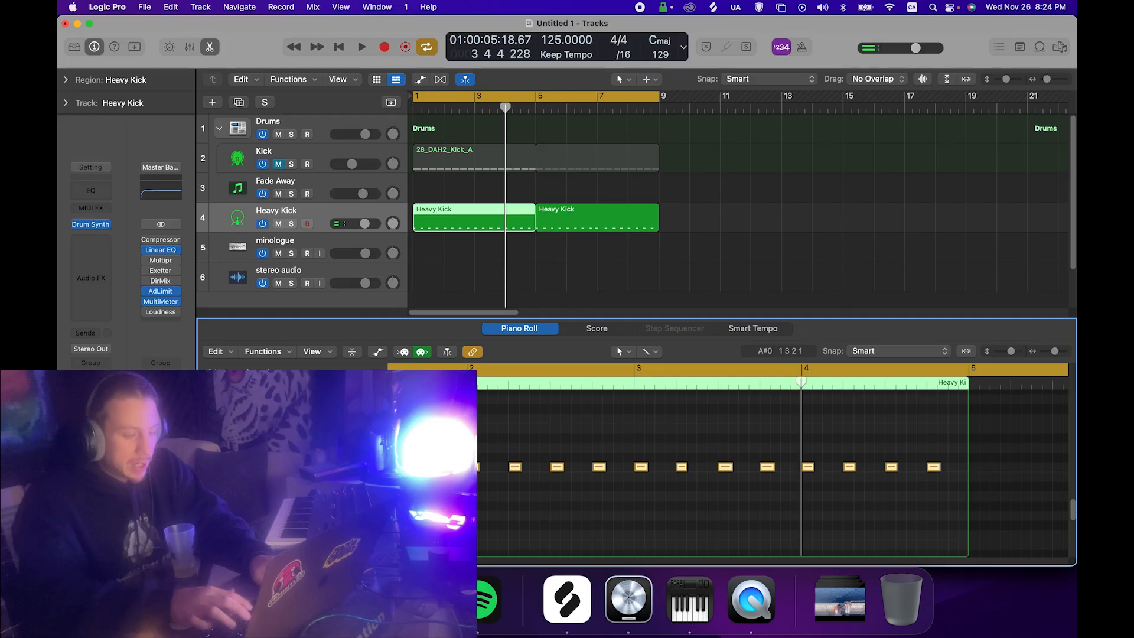
pyautogui.press('super+k')
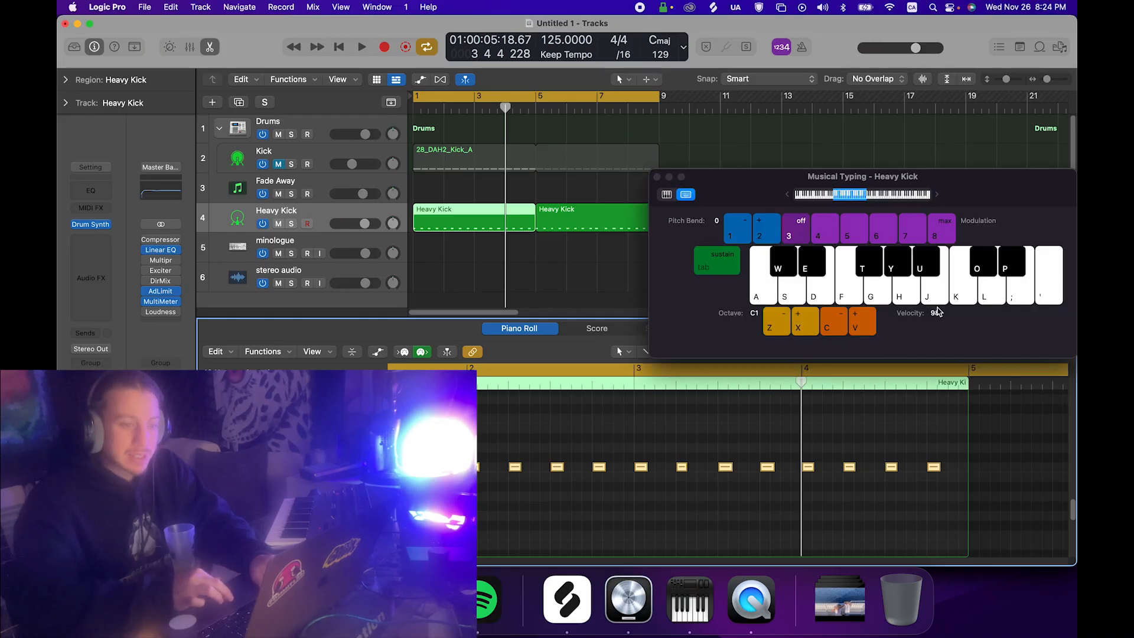
pyautogui.click(658, 177)
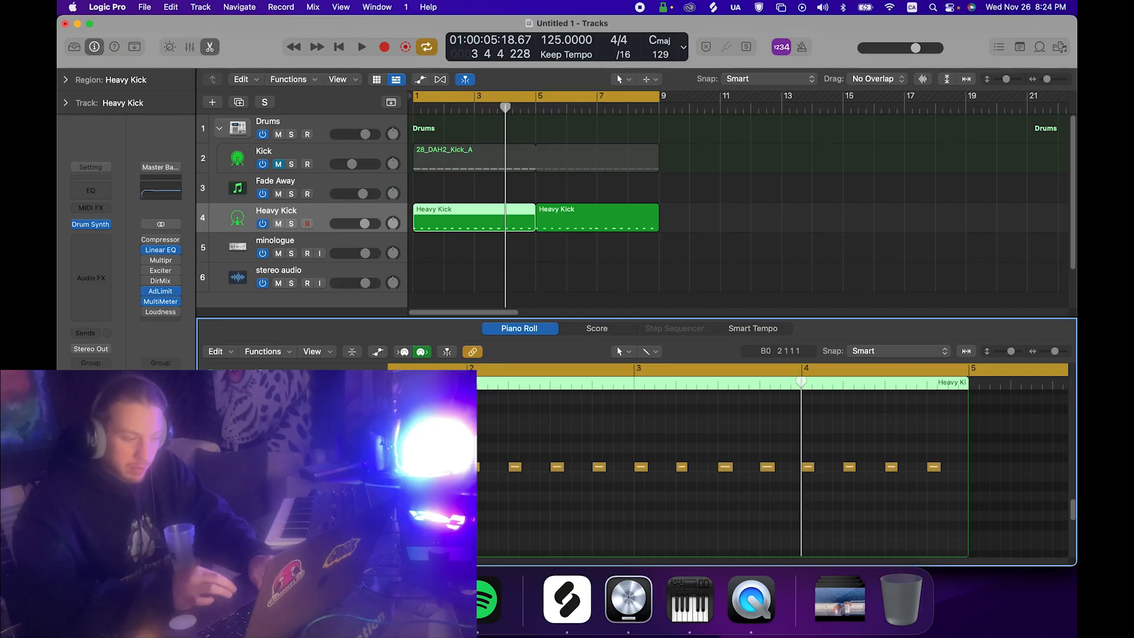
# Close the Piano Roll and add a new track with duplicate settings of the Heavy Kick track.
pyautogui.click(513, 333)
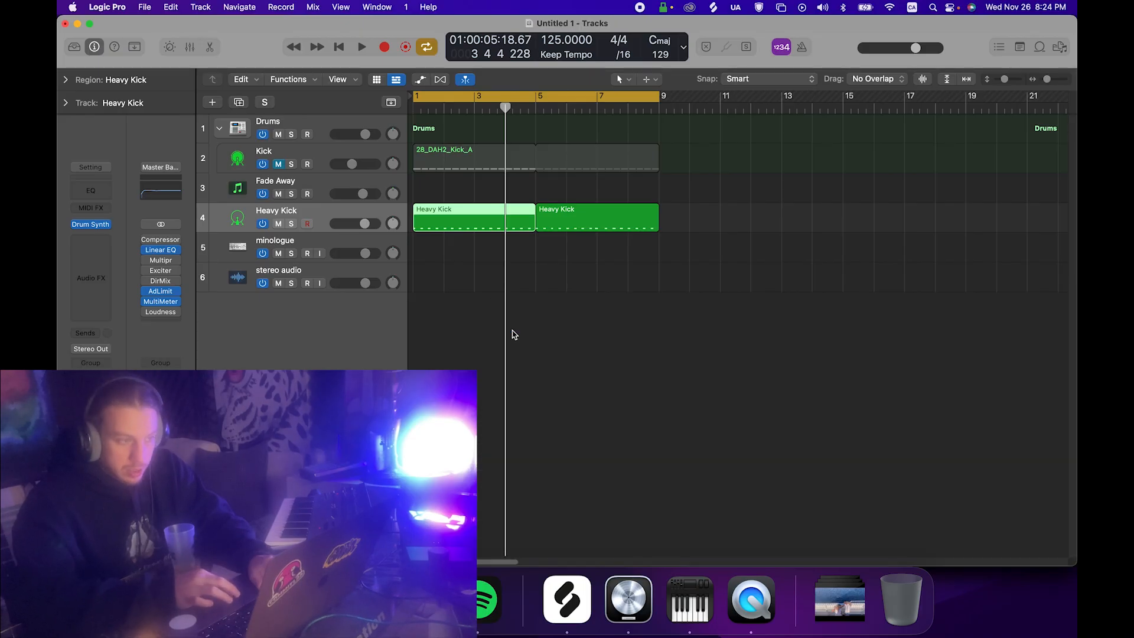
pyautogui.click(462, 276)
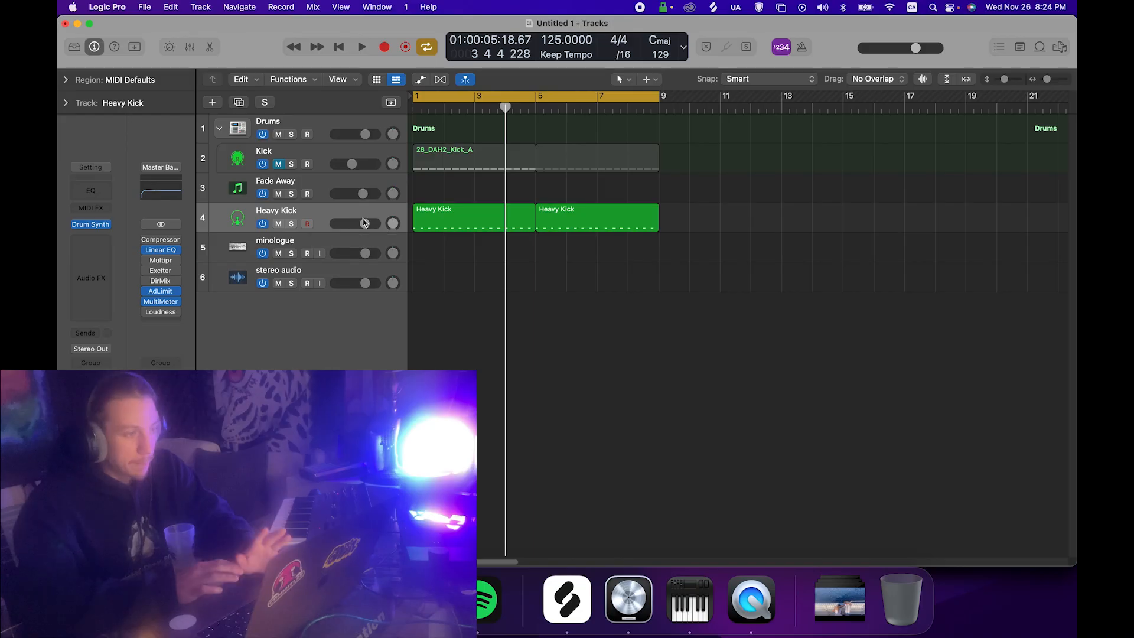
pyautogui.rightClick(318, 216)
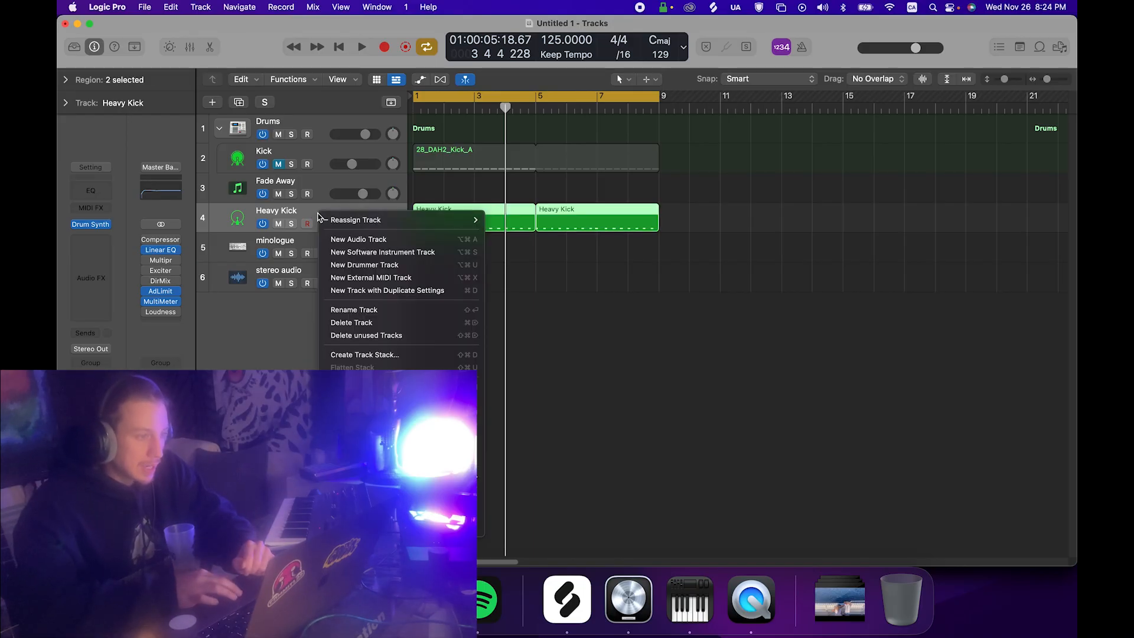
pyautogui.click(310, 212)
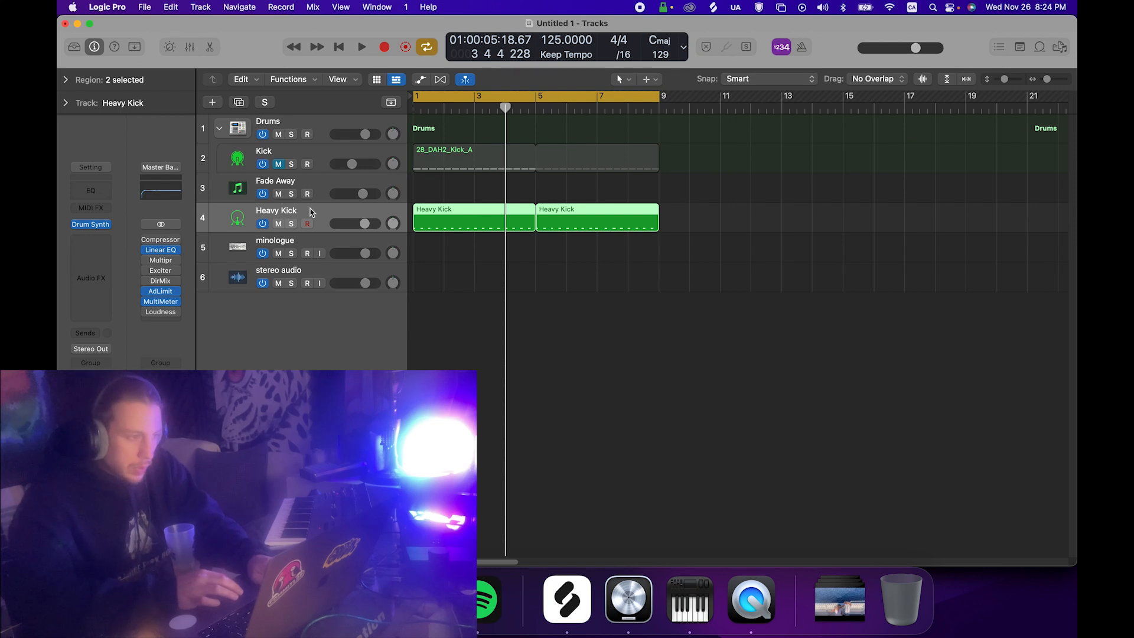
pyautogui.press('super+d')
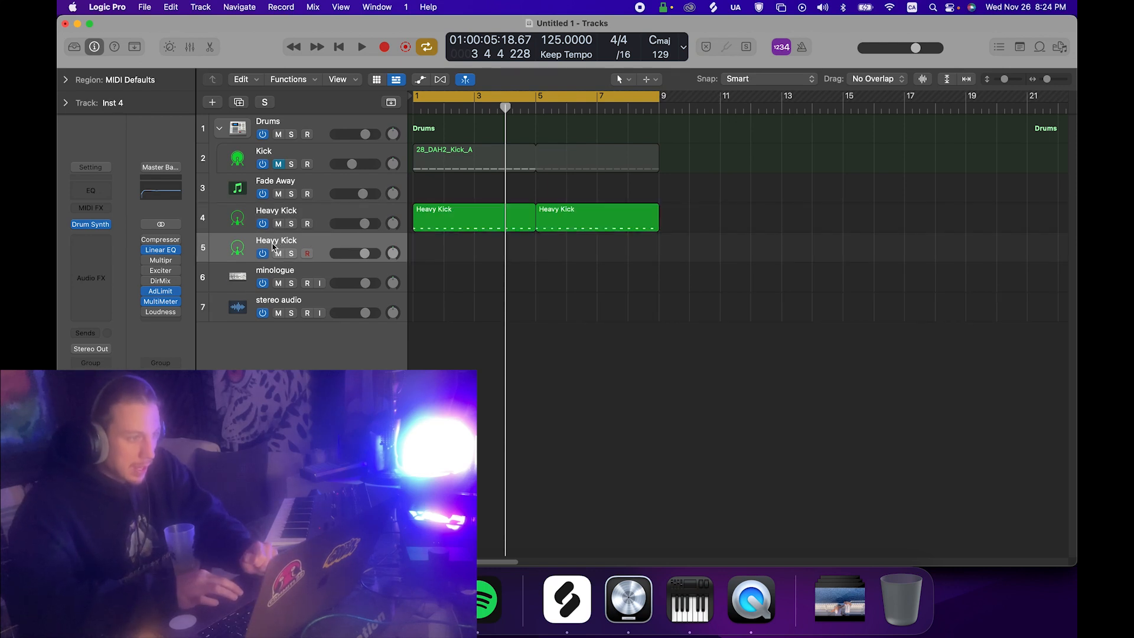
# Rename the duplicated Heavy Kick track as "hat", keeping only one duplicate.
pyautogui.doubleClick(272, 243)
pyautogui.click(240, 241)
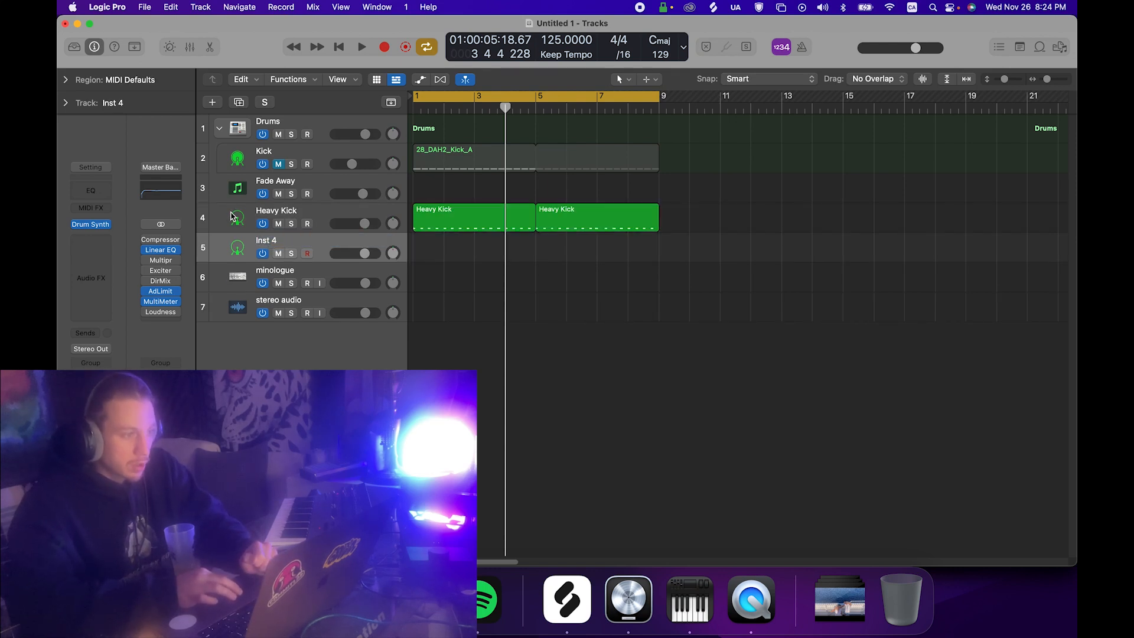
pyautogui.click(232, 217)
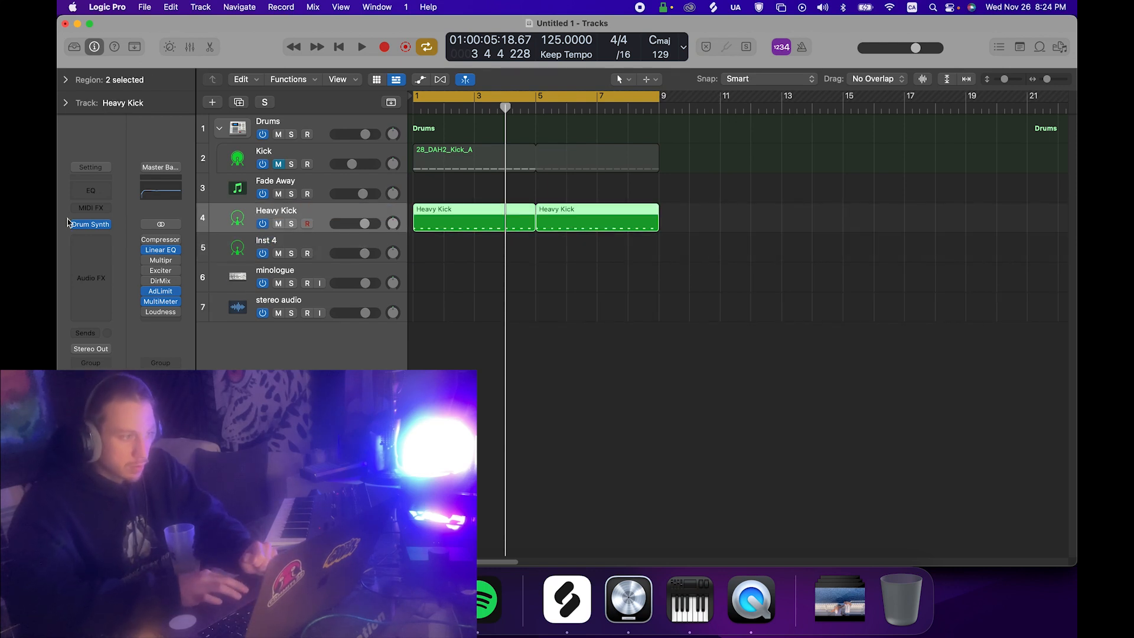
pyautogui.click(275, 238)
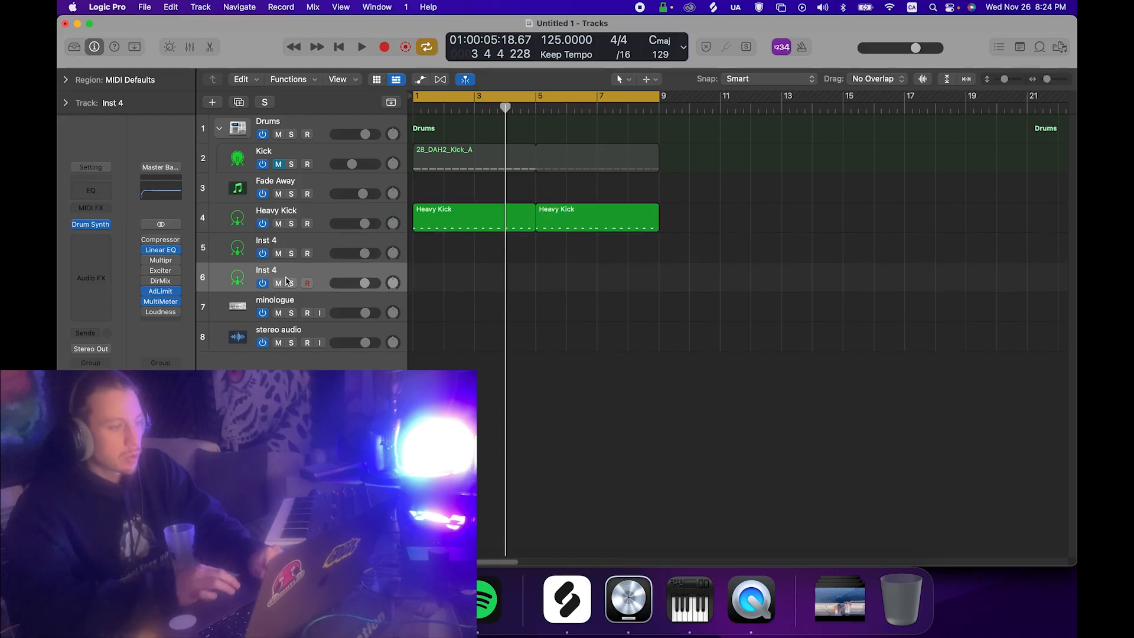
pyautogui.doubleClick(261, 238)
pyautogui.write('hat')
pyautogui.press('Return')
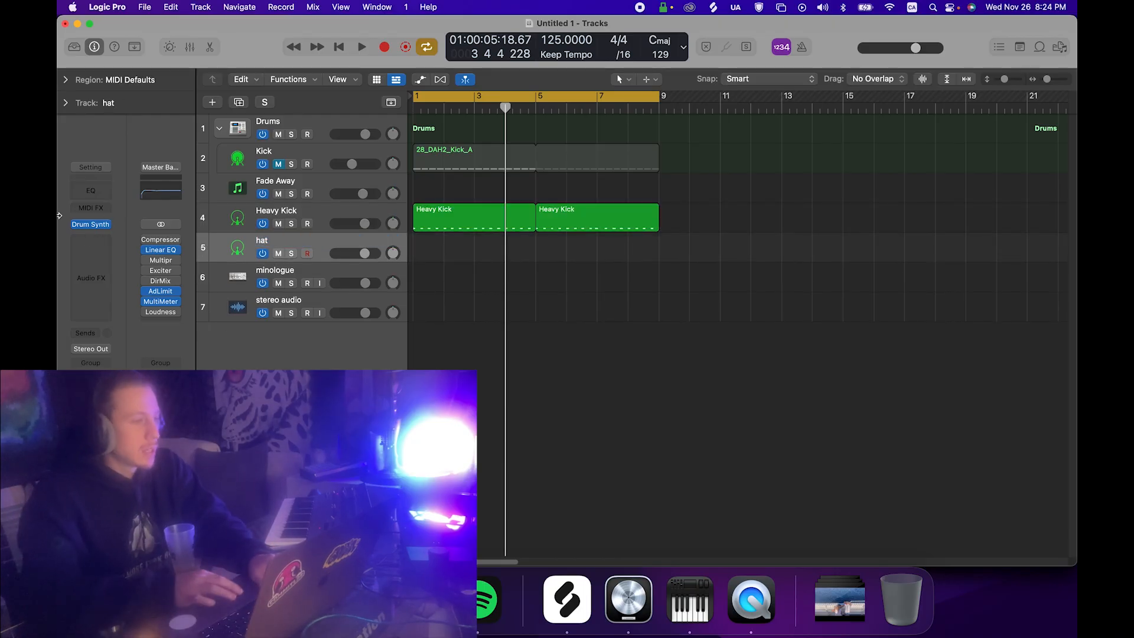
# Switch the hat track's Drum Synth to Hats and Cymbals and arrange its window above Musical Typing.
pyautogui.click(90, 224)
pyautogui.click(512, 274)
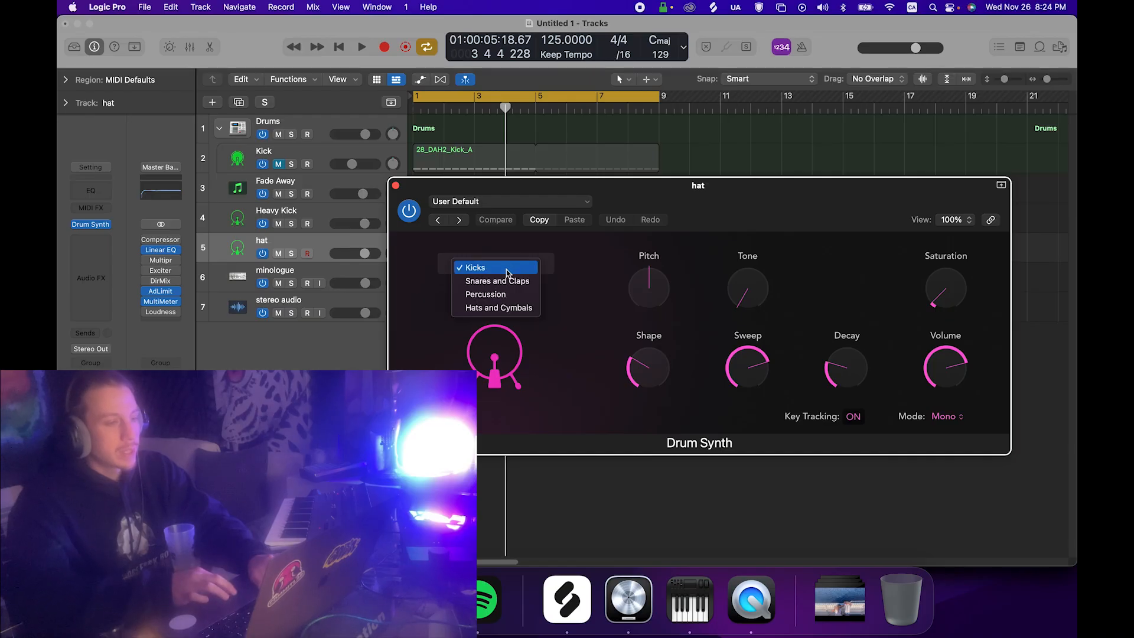
pyautogui.click(483, 307)
pyautogui.press('super+k')
pyautogui.moveTo(763, 175); pyautogui.dragTo(657, 384)
pyautogui.moveTo(758, 220); pyautogui.dragTo(598, 124)
pyautogui.moveTo(637, 389); pyautogui.dragTo(639, 365)
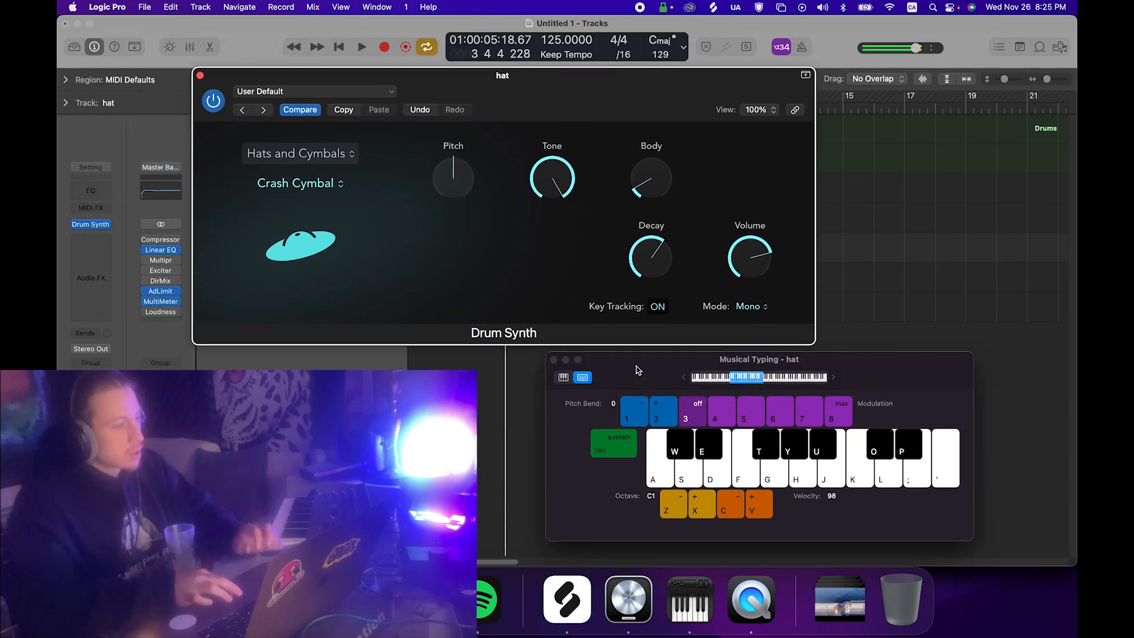
# Audition the Crash Cymbal, Ride Cymbal, Smooth Hi-Hat, Sharp Hi-Hat and Bell Cymbal models, returning to Sharp Hi-Hat.
pyautogui.moveTo(436, 167)
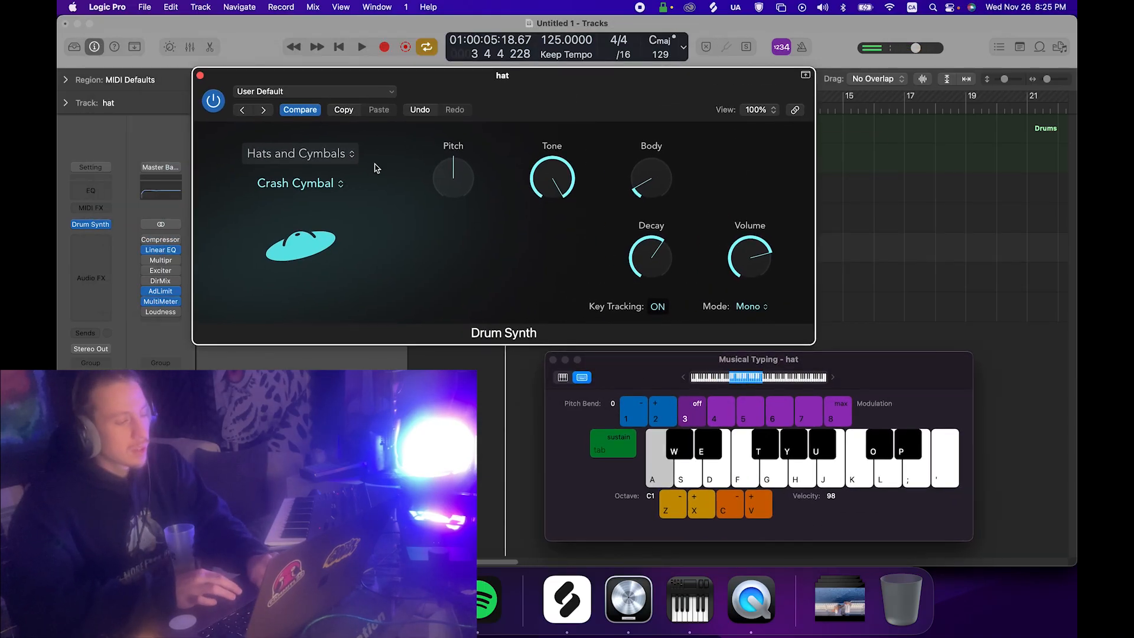
pyautogui.click(303, 183)
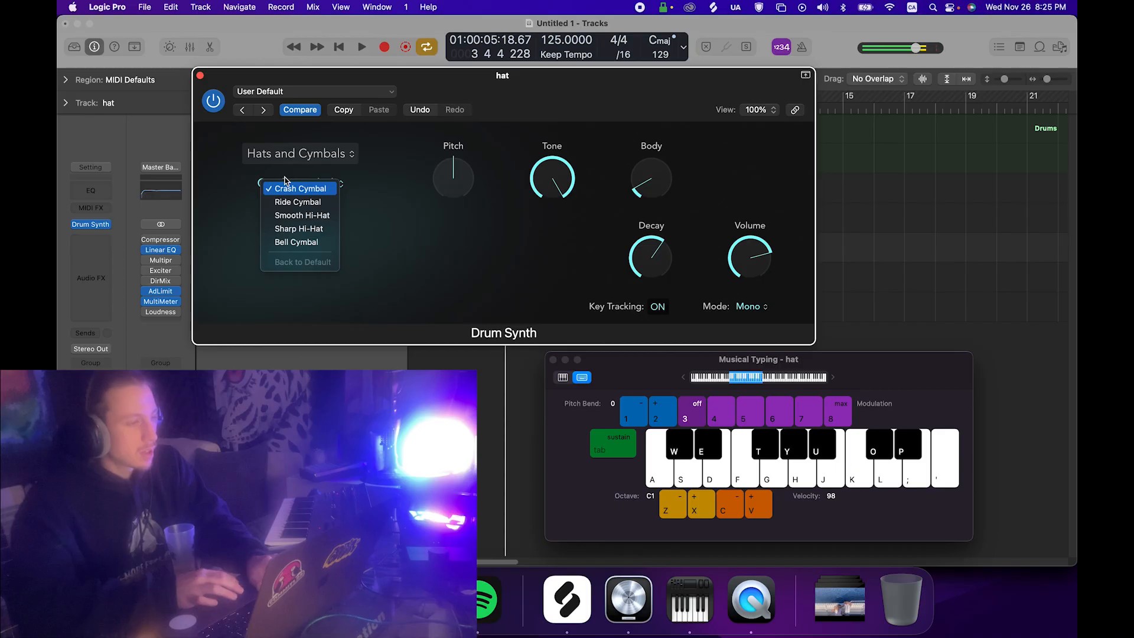
pyautogui.click(303, 206)
pyautogui.press('a')
pyautogui.click(303, 192)
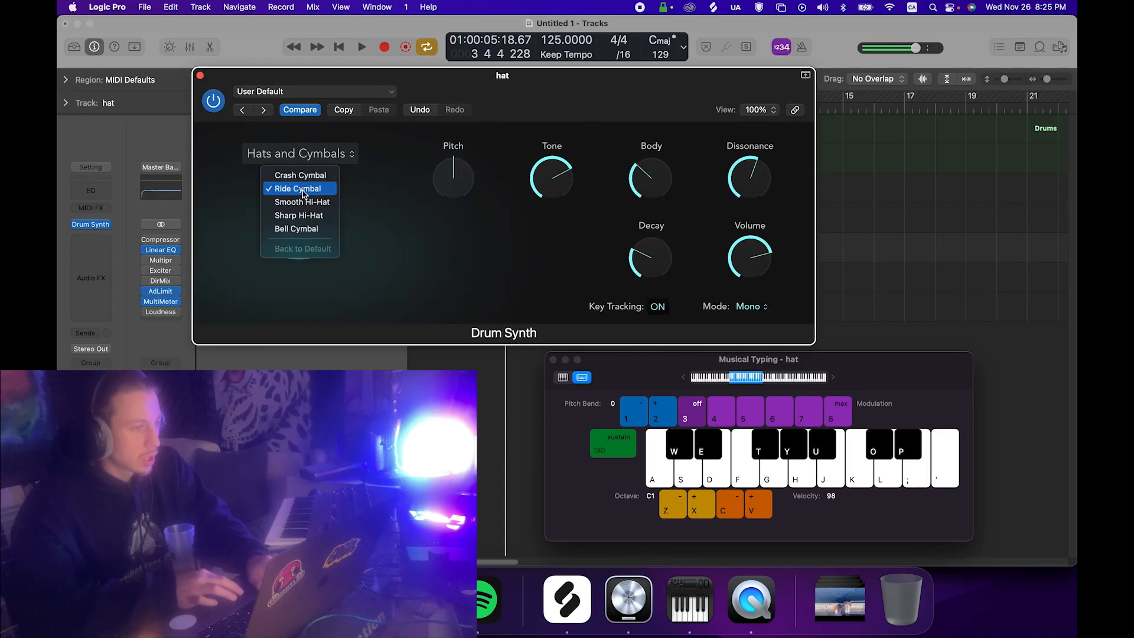
pyautogui.click(303, 201)
pyautogui.press('a')
pyautogui.click(302, 187)
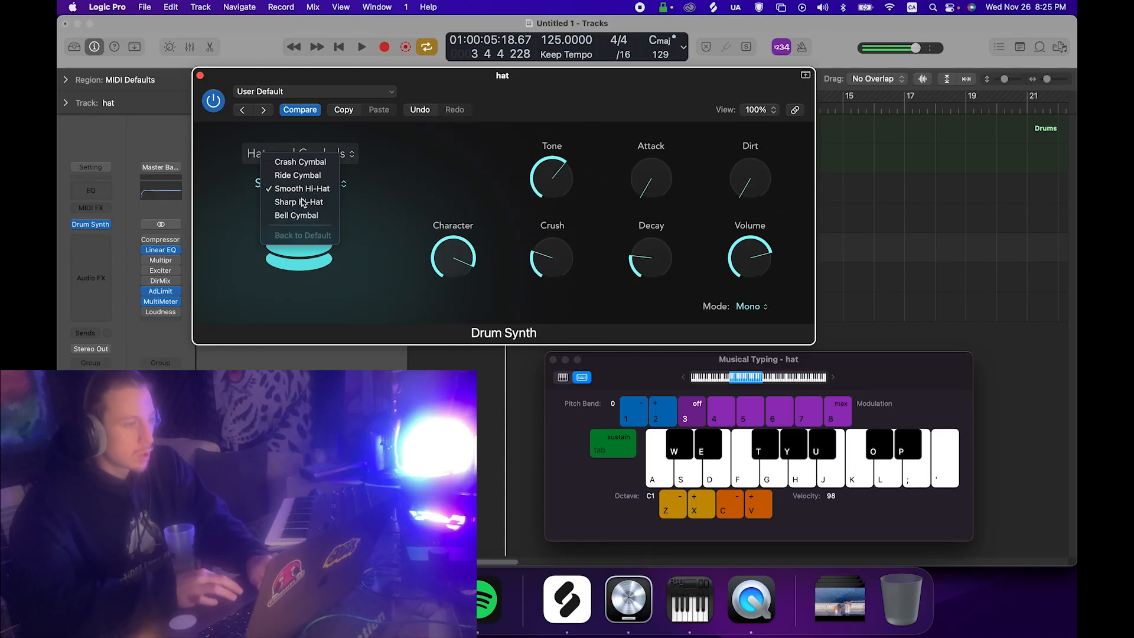
pyautogui.click(302, 202)
pyautogui.press('a')
pyautogui.click(303, 187)
pyautogui.click(304, 199)
pyautogui.click(303, 188)
pyautogui.click(300, 177)
pyautogui.press('a')
# Lower the Sharp Hi-Hat's Tone and Dissonance and reshape its sound while playing test notes.
pyautogui.moveTo(561, 172); pyautogui.dragTo(532, 216)
pyautogui.press('a')
pyautogui.moveTo(462, 256)
pyautogui.mouseDown()
pyautogui.moveTo(461, 326)
pyautogui.moveTo(450, 269)
pyautogui.mouseUp()
pyautogui.press('a')
pyautogui.moveTo(735, 180); pyautogui.dragTo(731, 207)
pyautogui.press('a')
pyautogui.press('a')
# Switch the hat to Smooth Hi-Hat and adjust its Dirt, Decay and Crush while playing test notes.
pyautogui.click(300, 184)
pyautogui.click(302, 176)
pyautogui.press('a')
pyautogui.moveTo(763, 182); pyautogui.dragTo(733, 151)
pyautogui.press('a')
pyautogui.press('a')
pyautogui.moveTo(650, 263)
pyautogui.mouseDown()
pyautogui.moveTo(656, 286)
pyautogui.moveTo(650, 275)
pyautogui.mouseUp()
pyautogui.press('a')
pyautogui.press('a')
pyautogui.press('a')
pyautogui.moveTo(549, 260); pyautogui.dragTo(547, 241)
pyautogui.press('a')
pyautogui.press('a')
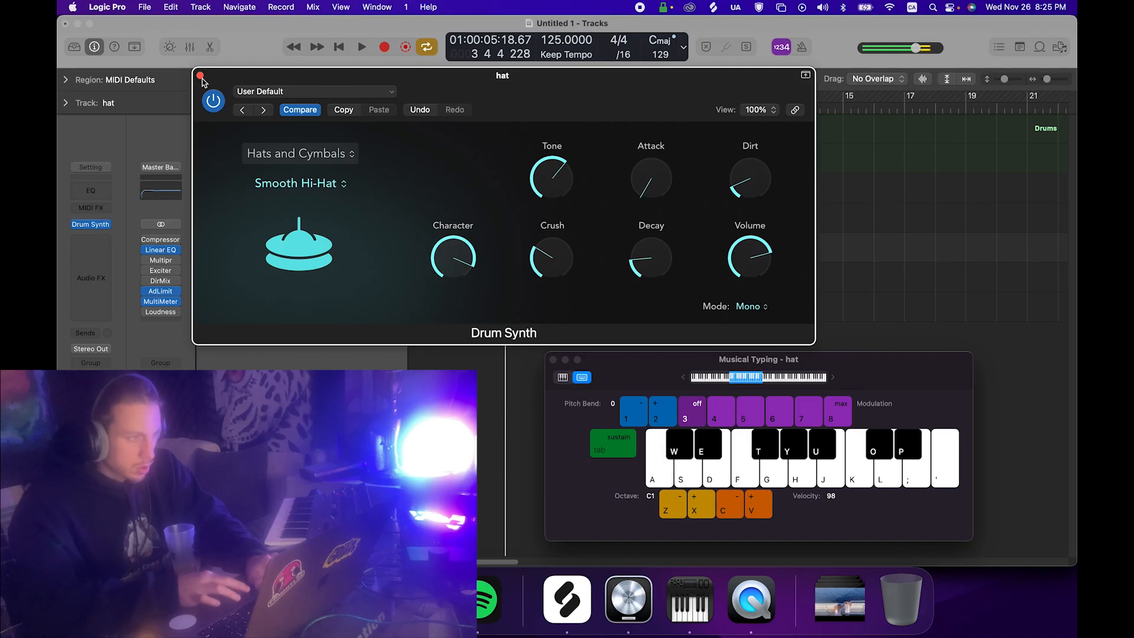
# Change the hat to Sharp Hi-Hat with Dissonance at 32.8% and try it against the kick loop.
pyautogui.moveTo(226, 79); pyautogui.dragTo(230, 254)
pyautogui.press('space')
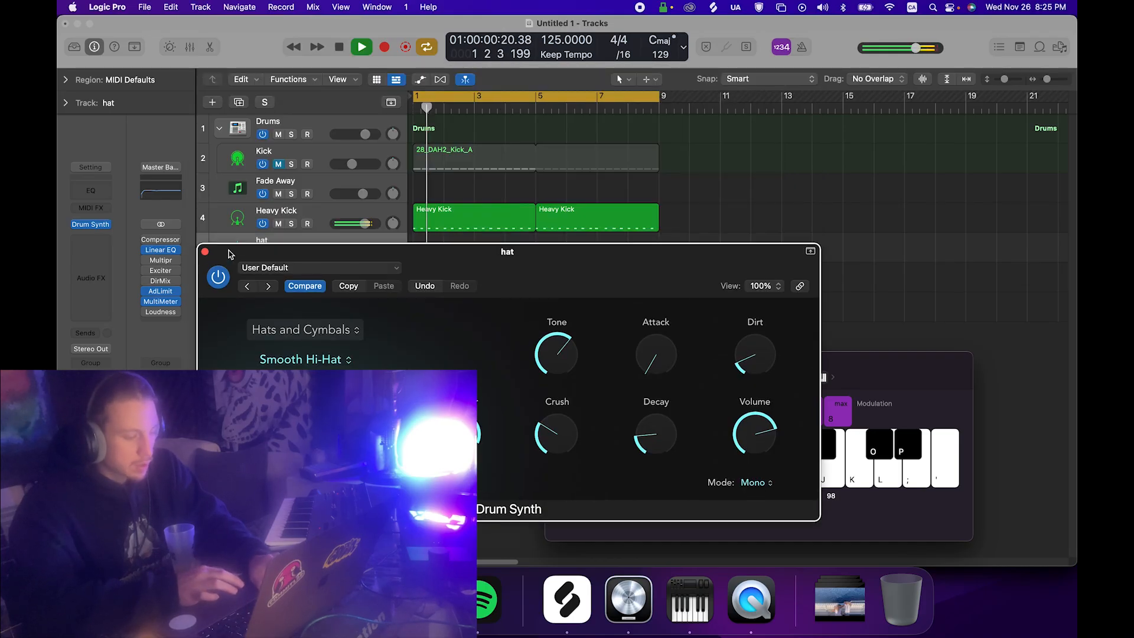
pyautogui.press('space')
pyautogui.click(305, 360)
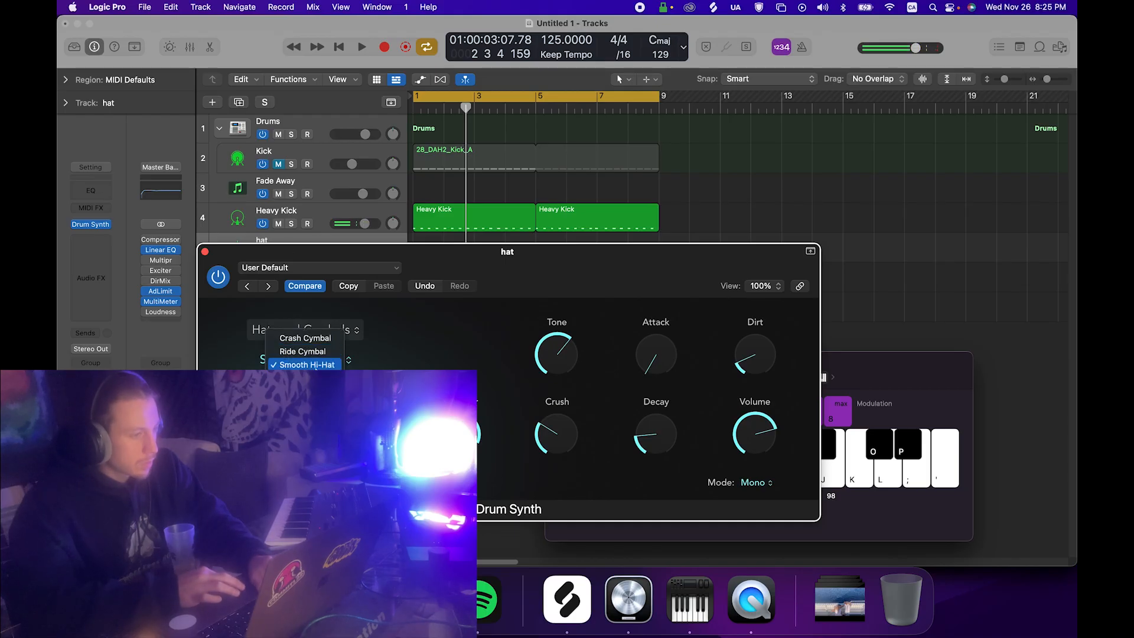
pyautogui.click(299, 353)
pyautogui.click(308, 361)
pyautogui.click(307, 377)
pyautogui.moveTo(754, 341); pyautogui.dragTo(753, 335)
pyautogui.press('space')
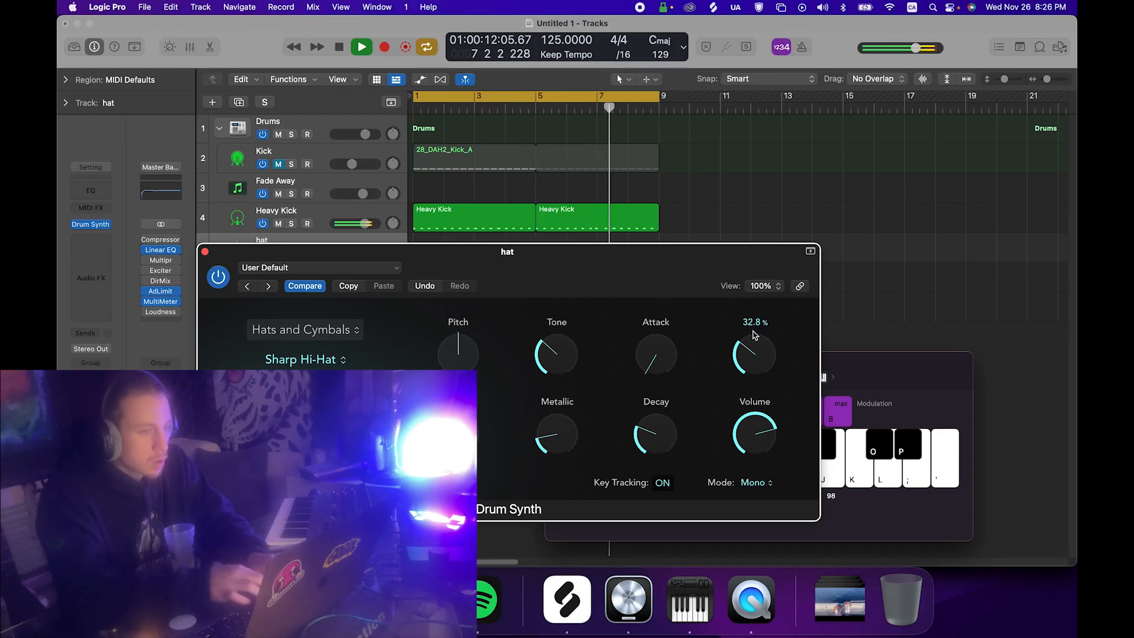
pyautogui.press('space')
pyautogui.click(591, 220)
pyautogui.press('Delete')
pyautogui.press('super+z')
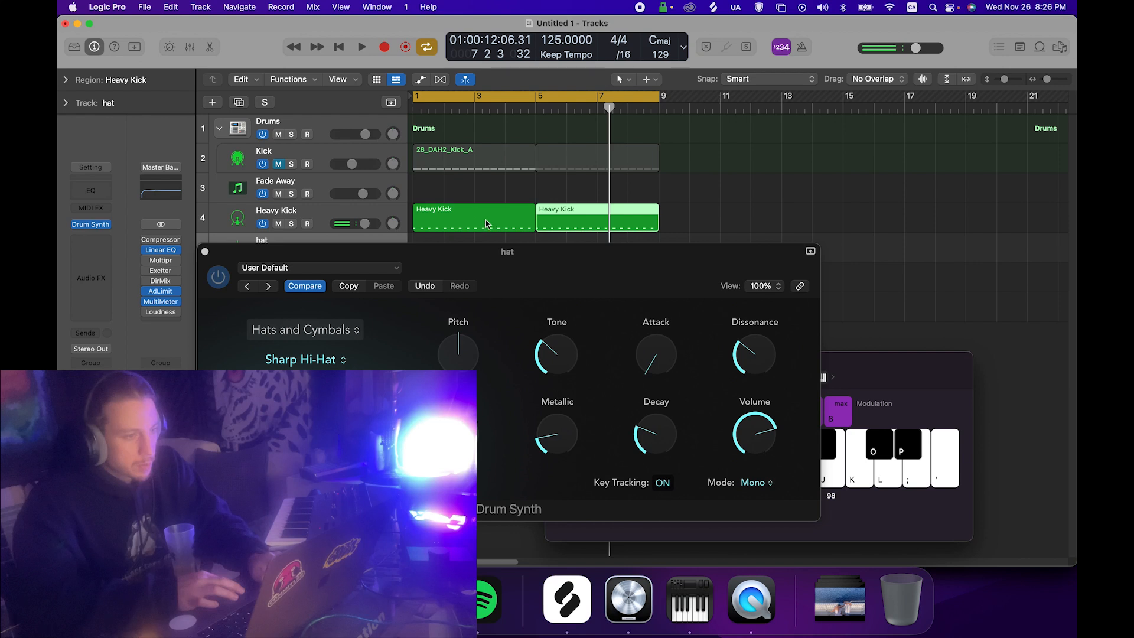
# Play the kick loop from the start, and close the hat's Drum Synth and Musical Typing windows.
pyautogui.press('space')
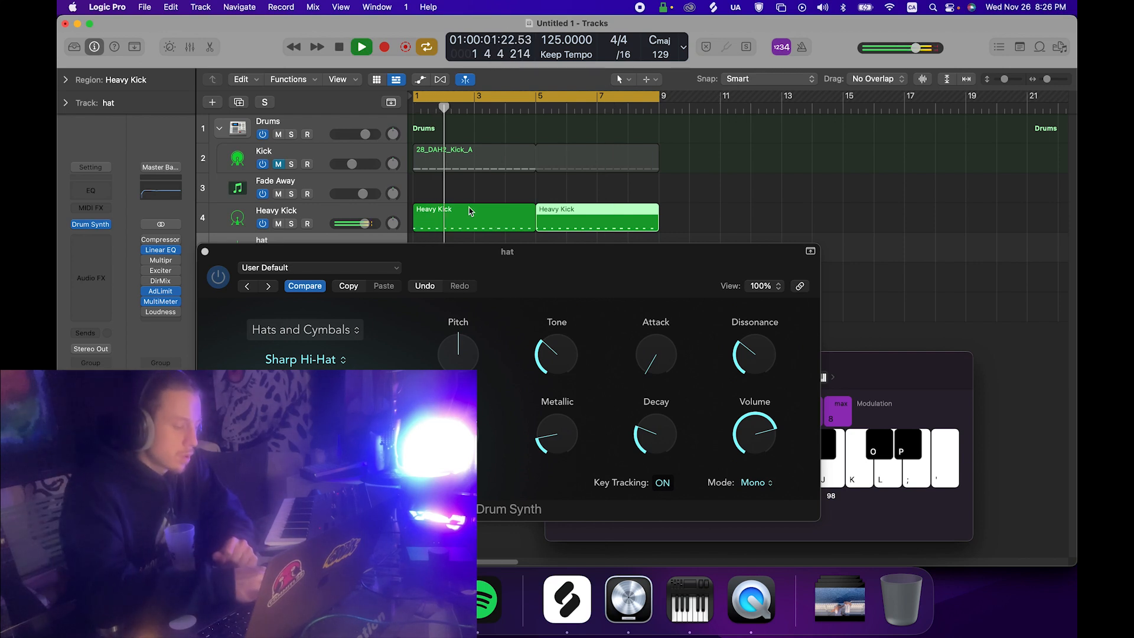
pyautogui.press('space')
pyautogui.click(205, 252)
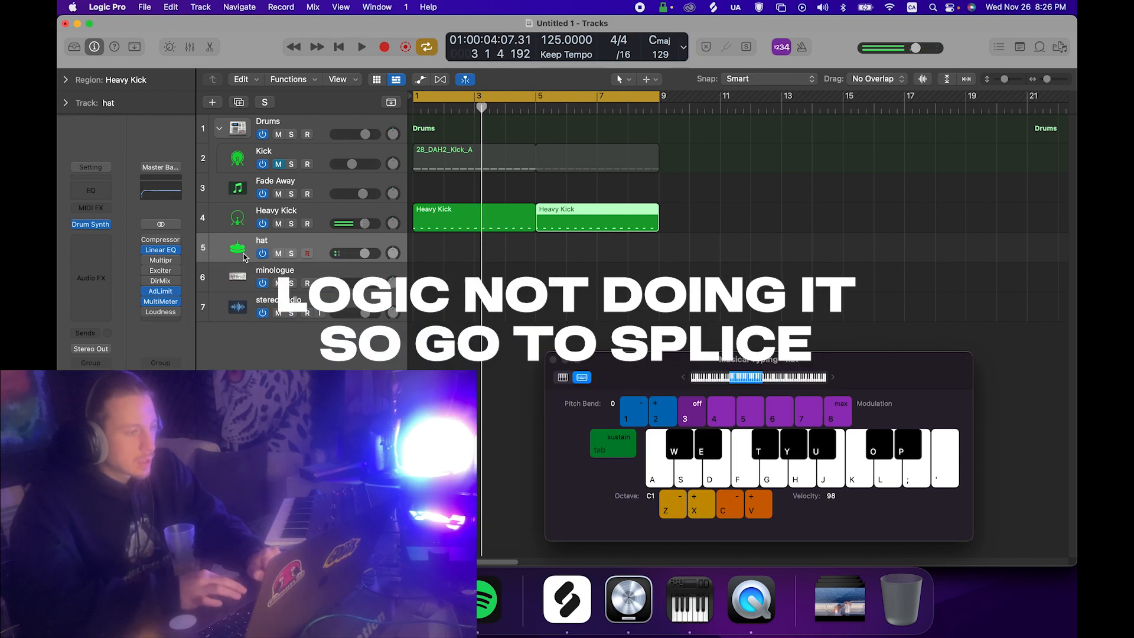
pyautogui.click(553, 361)
# Switch to Splice and search its samples for "hats".
pyautogui.click(567, 600)
pyautogui.scroll(5, 627, 248)
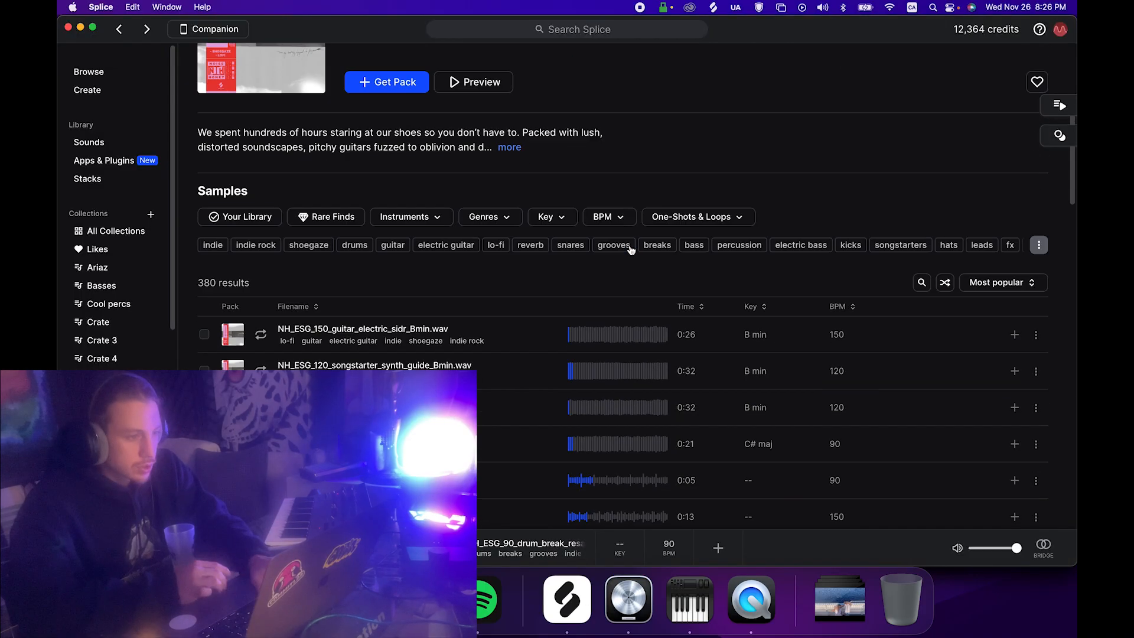
pyautogui.click(110, 76)
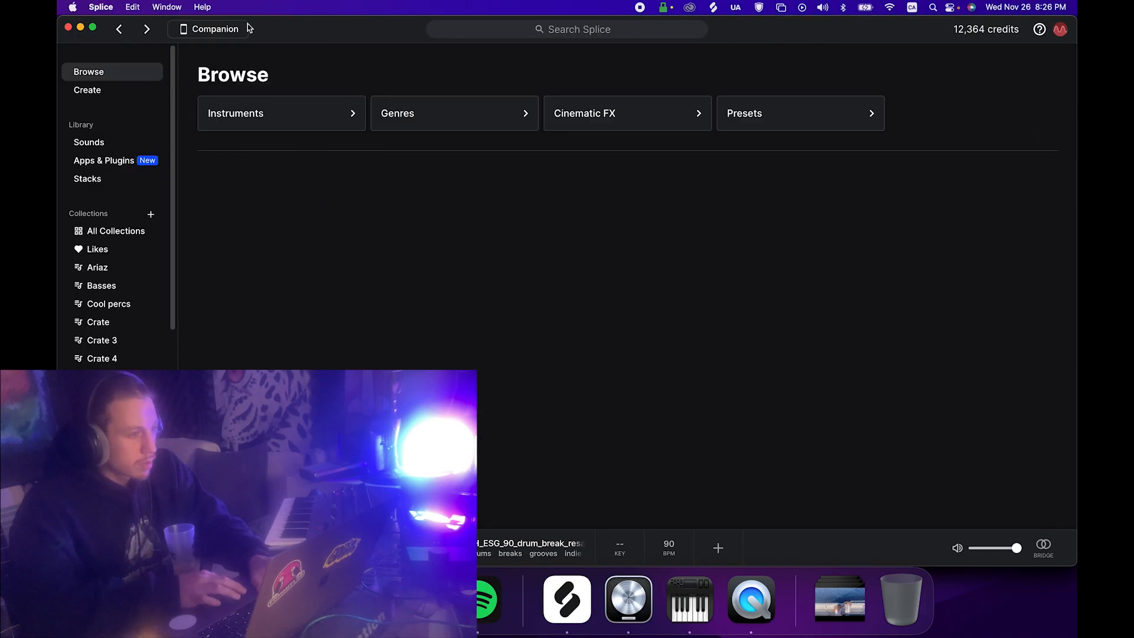
pyautogui.click(565, 31)
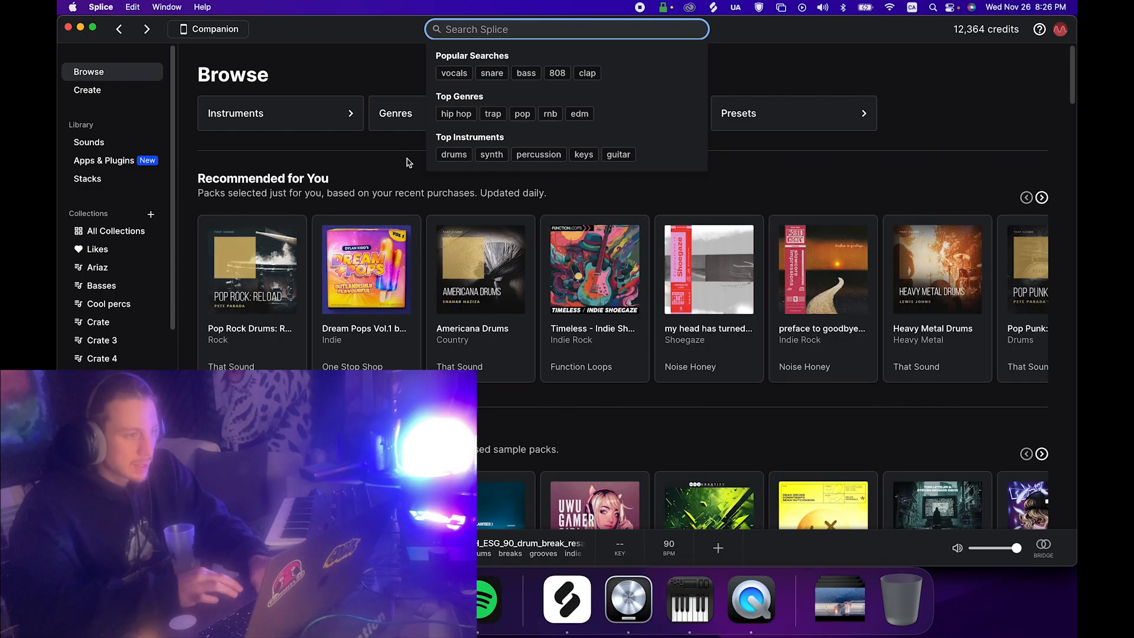
pyautogui.write('hats')
pyautogui.press('Return')
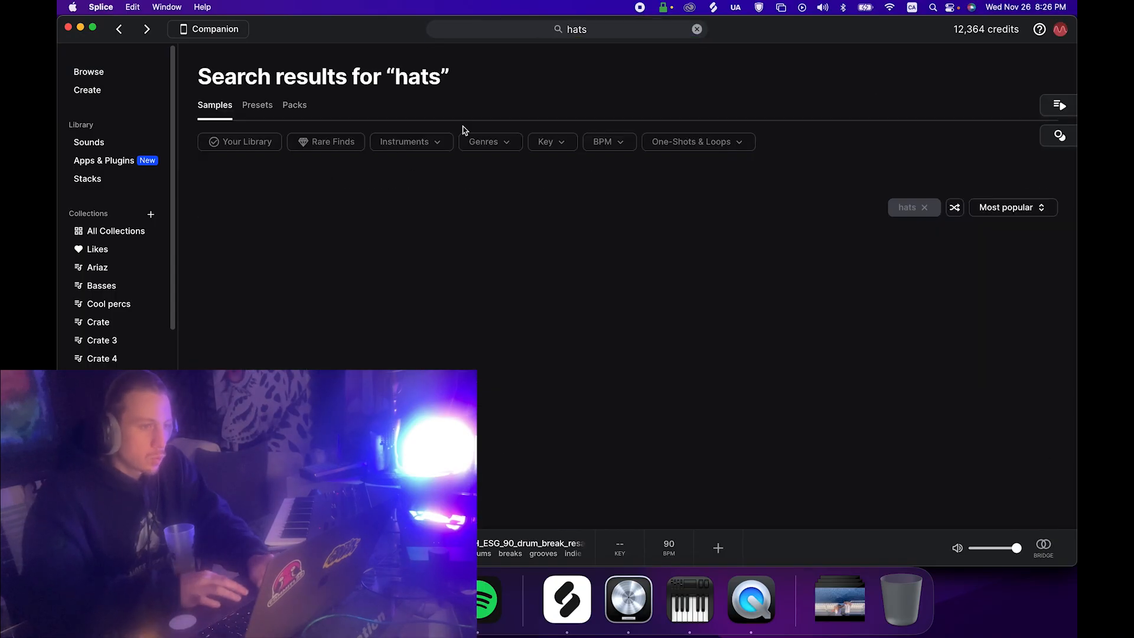
# Replace the search text with "house" and audition the listed samples from AU_BTH3_hihat_invention.wav to BULLYFINGER_hi_hat_open_one_shot_bliss_darkmatter.wav.
pyautogui.click(584, 29)
pyautogui.press('super+a')
pyautogui.write('house')
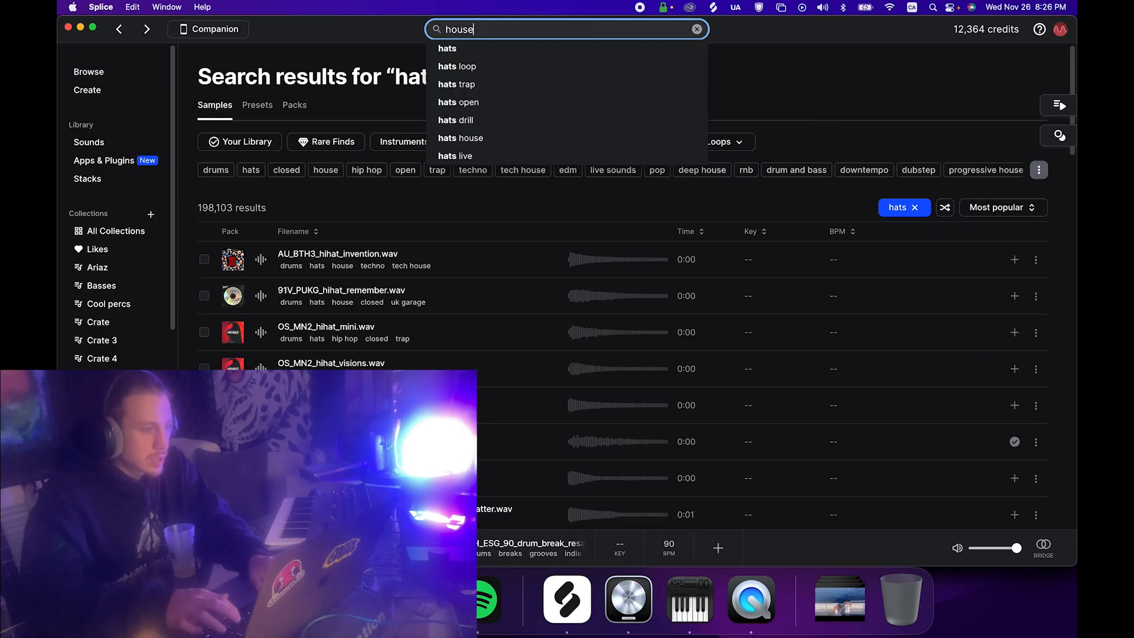
pyautogui.click(576, 260)
pyautogui.scroll(-3, 573, 254)
pyautogui.press('Down')
pyautogui.press('Down')
pyautogui.press('Down')
pyautogui.press('Down')
pyautogui.press('Down')
pyautogui.press('Down')
pyautogui.press('Down')
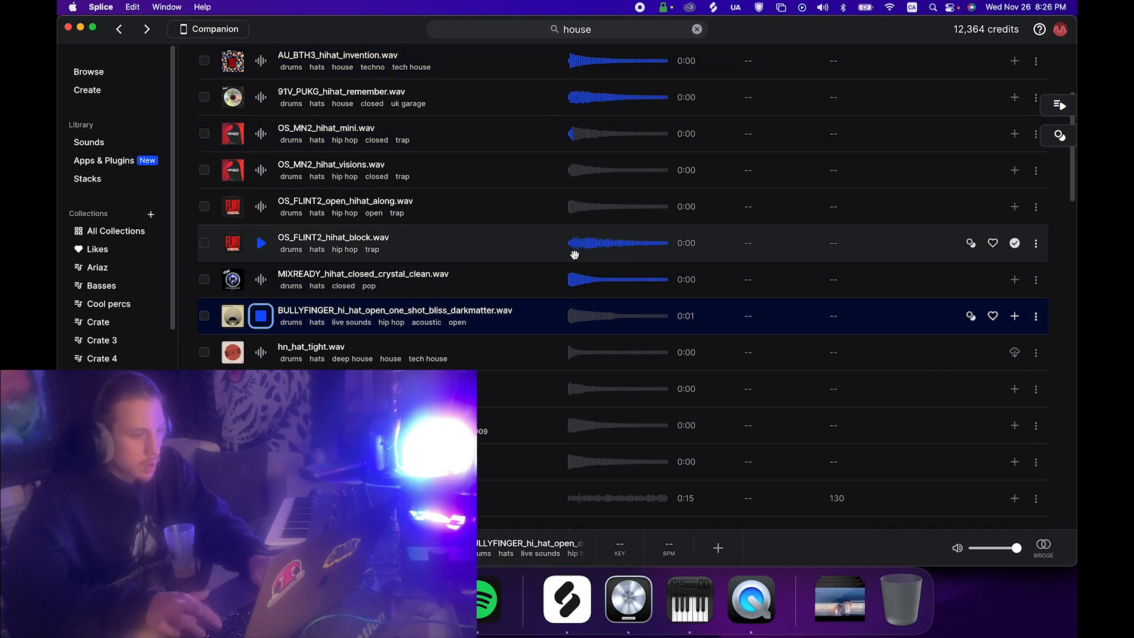
# Audition the hi-hat results from hn_hat_tight.wav to FF_MCH_hat_open_mid_classic.wav.
pyautogui.scroll(2, 576, 258)
pyautogui.scroll(2, 576, 258)
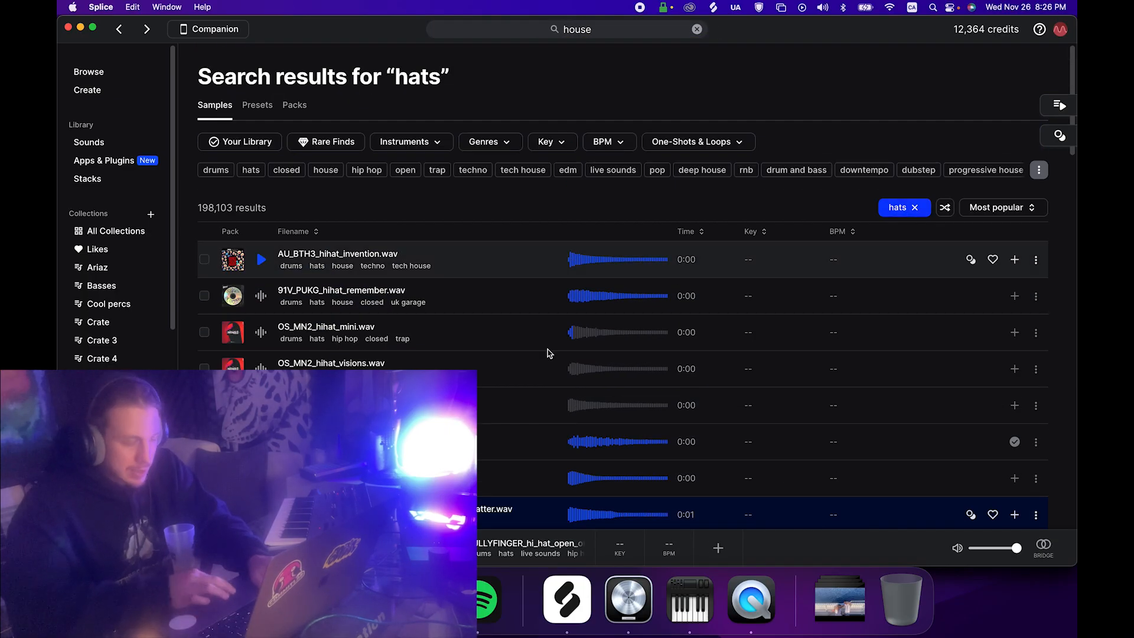
pyautogui.scroll(-6, 548, 354)
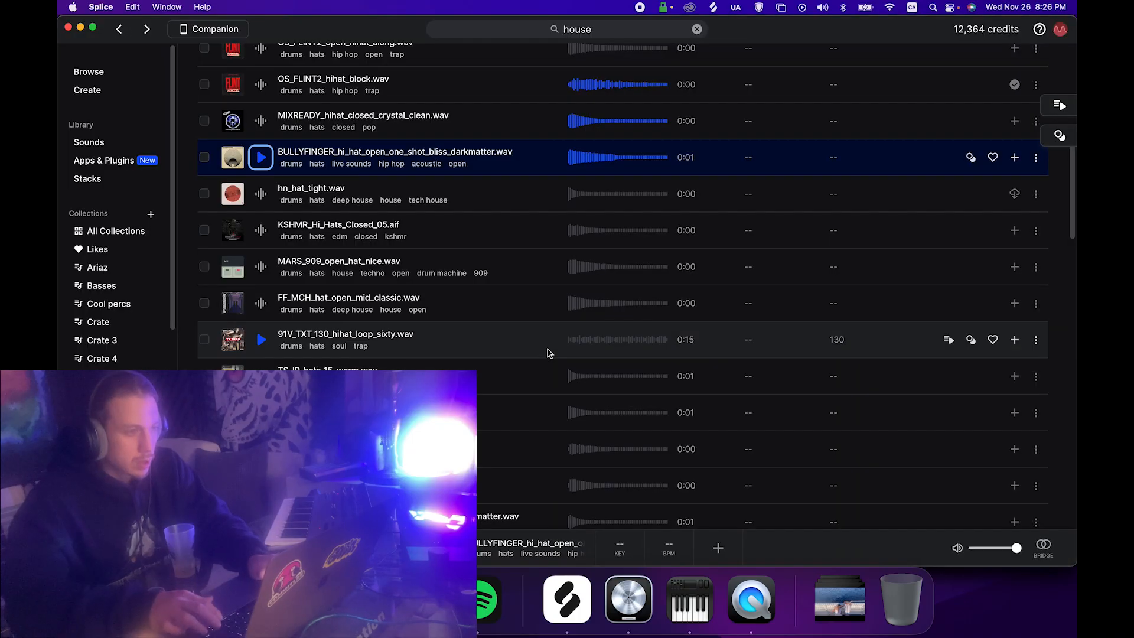
pyautogui.press('Down')
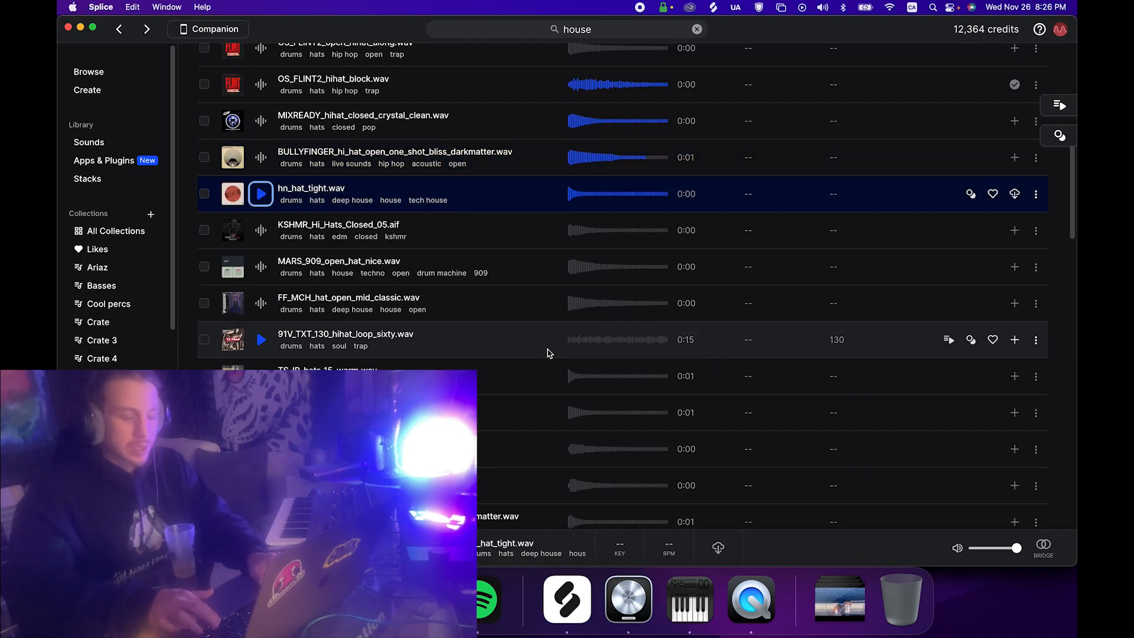
pyautogui.press('Down')
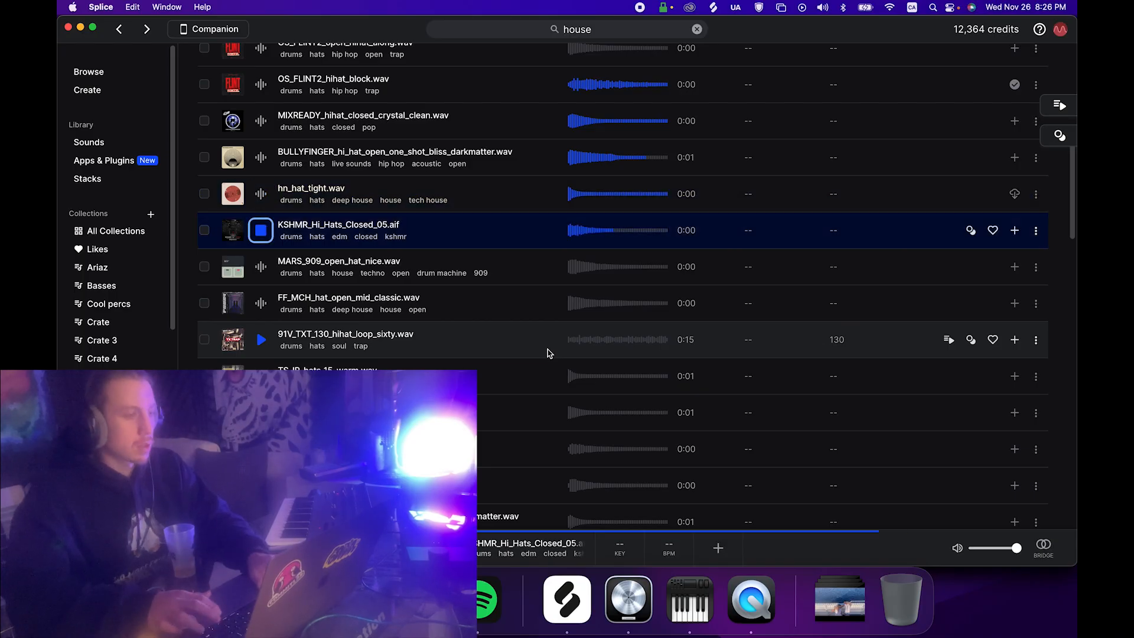
pyautogui.press('Down')
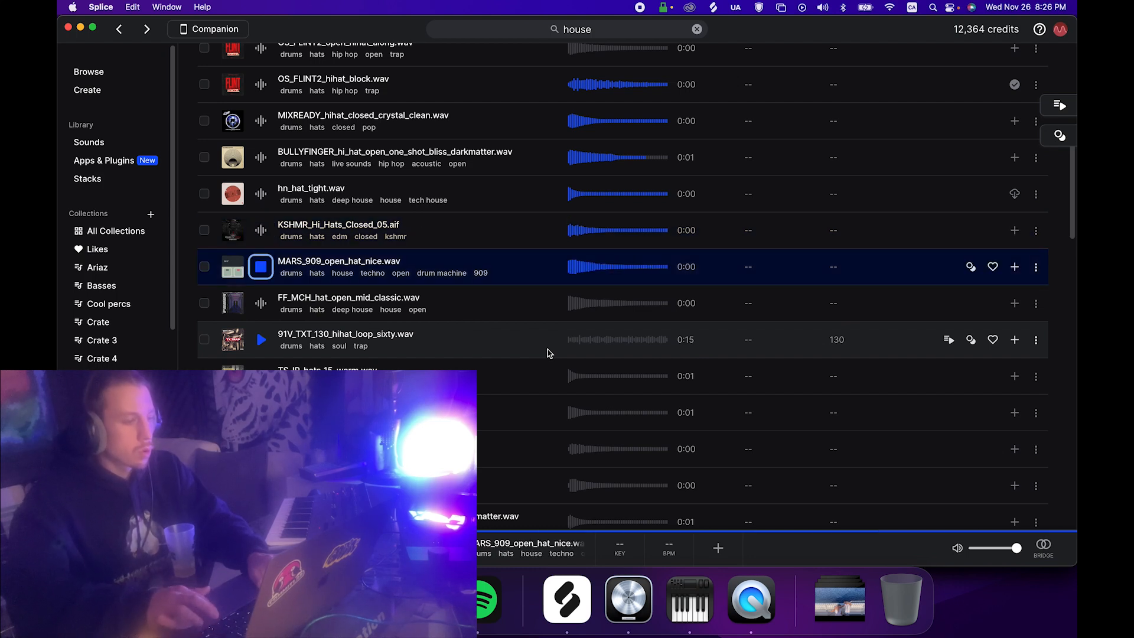
pyautogui.press('Down')
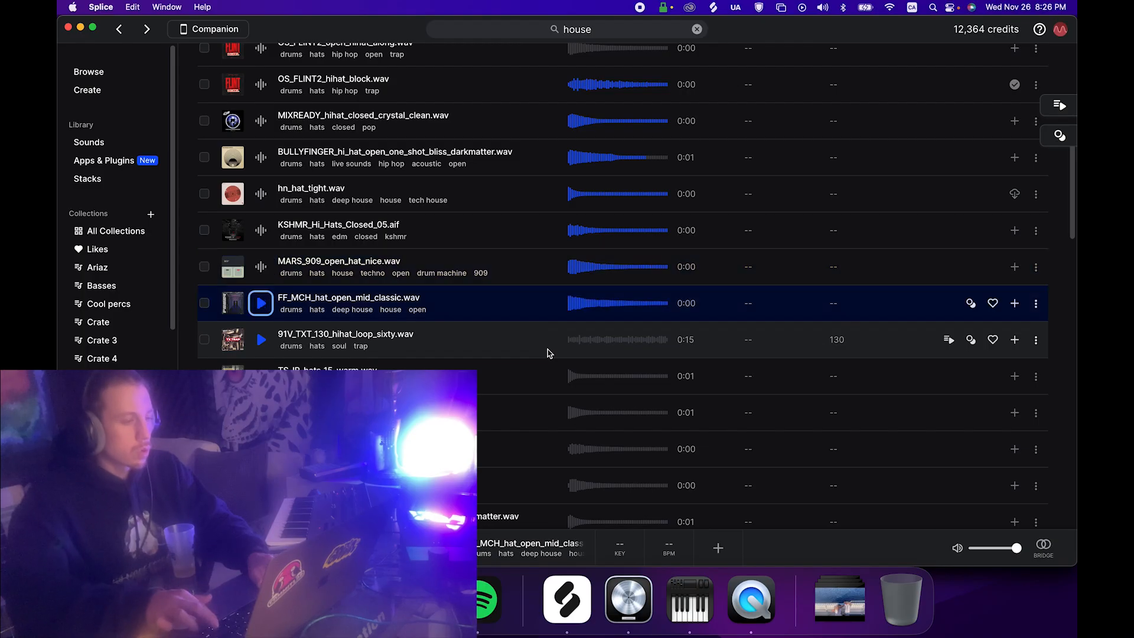
# Continue auditioning the hi-hat results from 91V_TXT_130_hihat_loop_sixty.wav through DBM_SDRNB_HIHAT_07.wav.
pyautogui.press('Down')
pyautogui.press('Down')
pyautogui.press('Down')
pyautogui.press('Up')
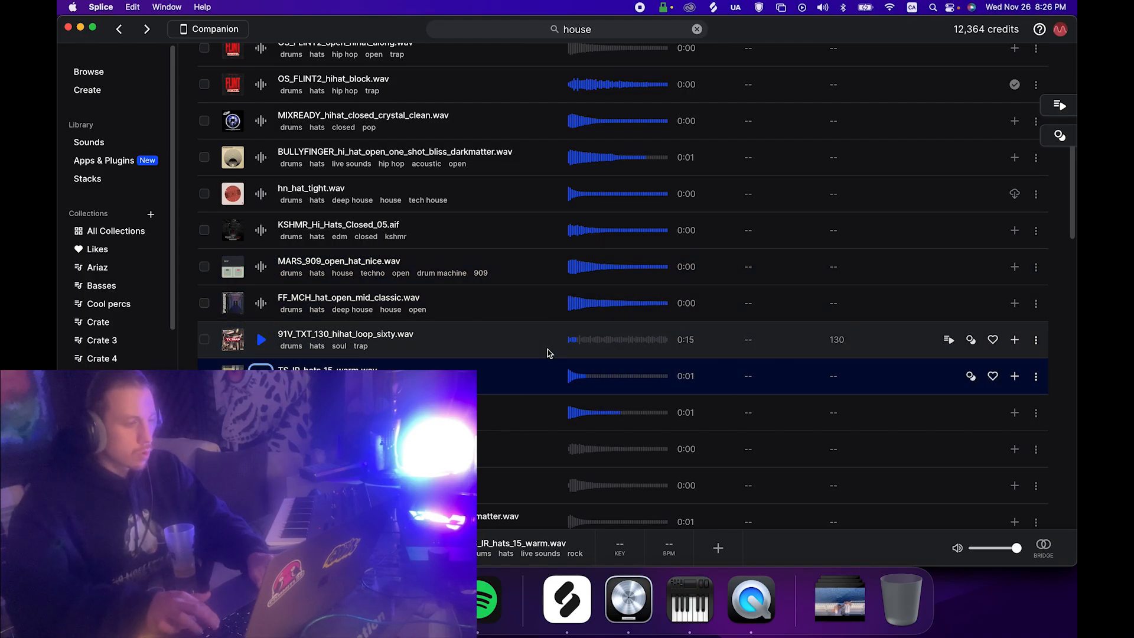
pyautogui.press('Down')
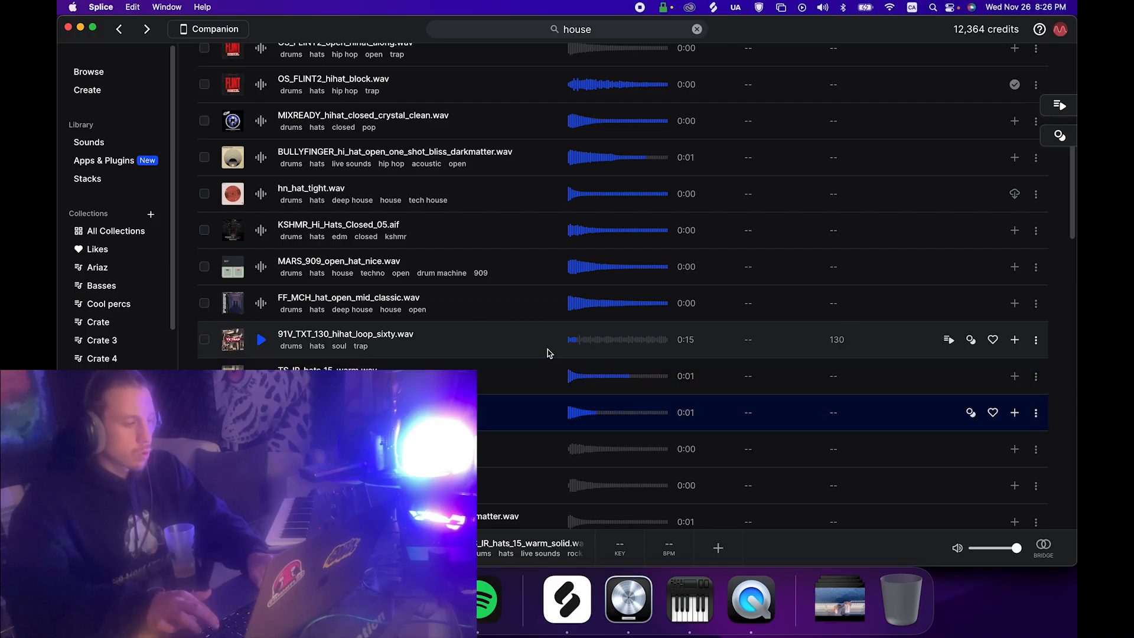
pyautogui.press('Down')
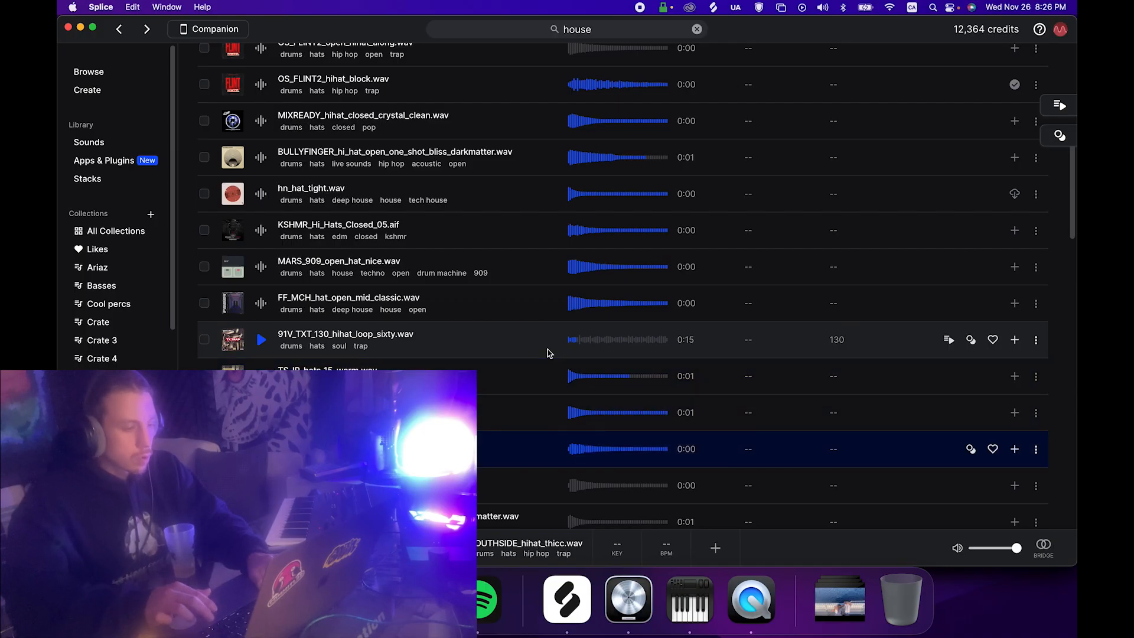
pyautogui.press('Down')
pyautogui.press('Down')
pyautogui.press('Down')
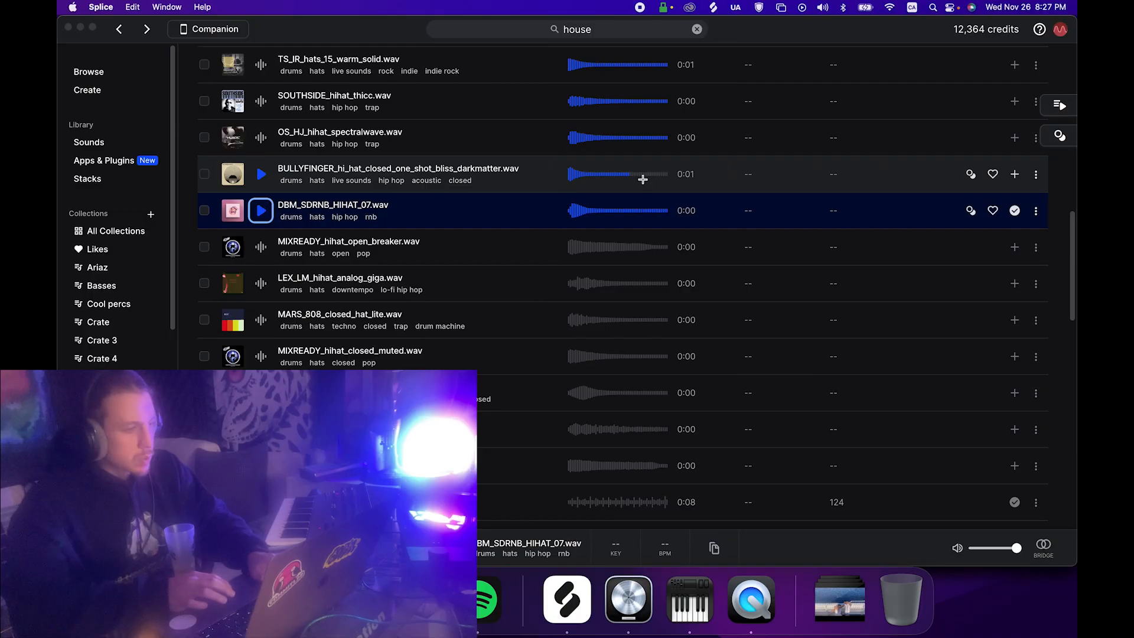
# Bring DBM_SDRNB_HIHAT_07.wav from Splice into Logic Pro on a new Quick Sampler (Original) track.
pyautogui.press('super+Tab')
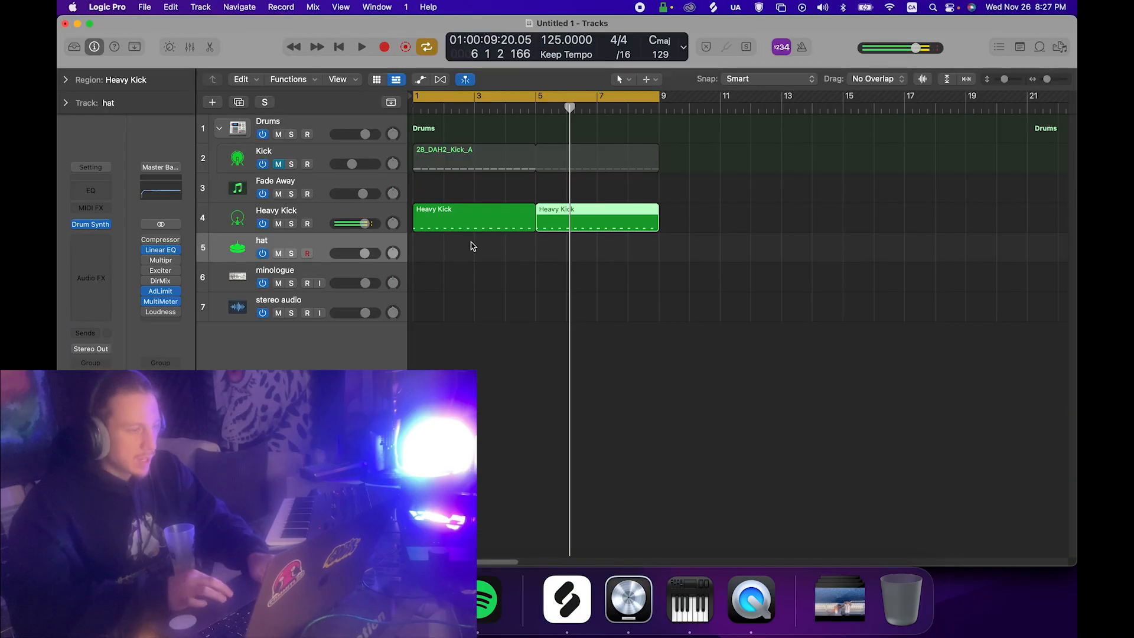
pyautogui.click(298, 214)
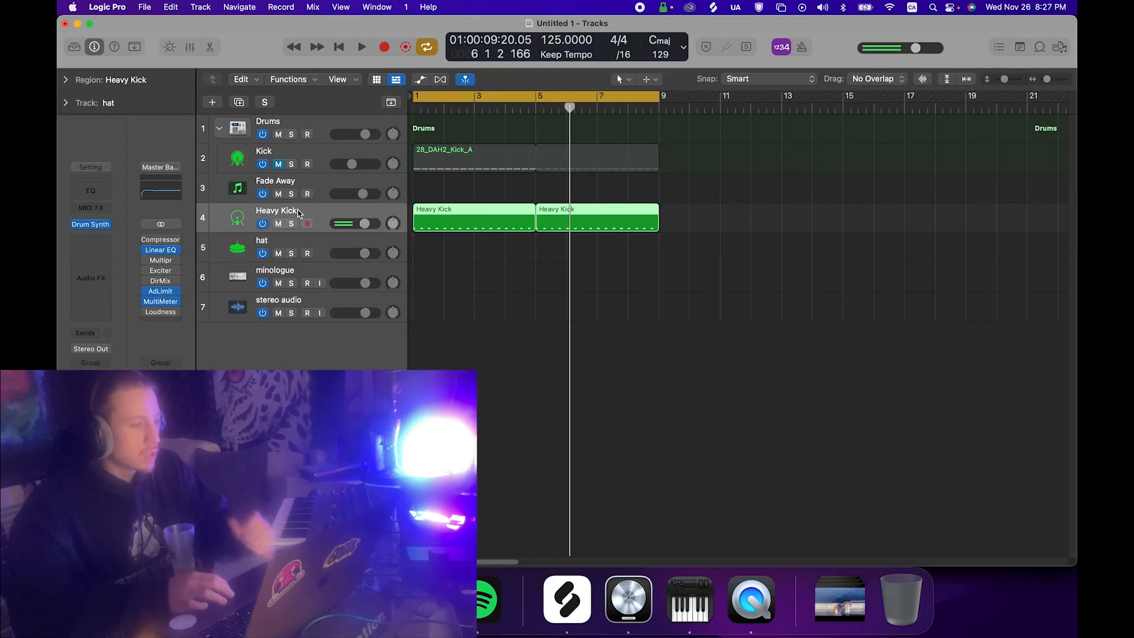
pyautogui.click(298, 240)
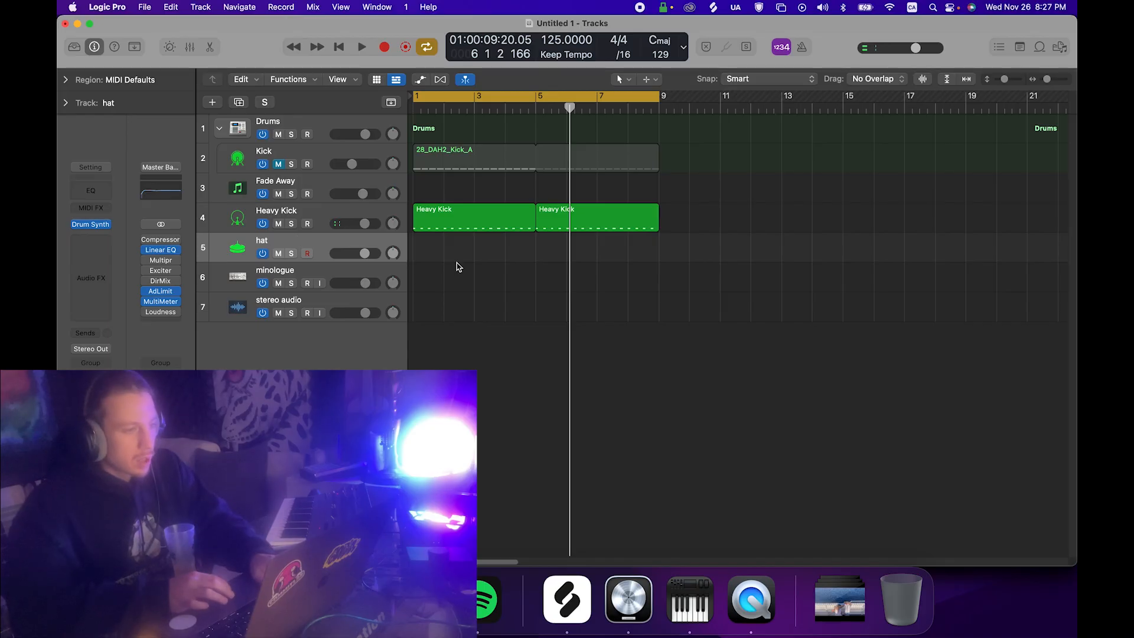
pyautogui.press('super+Tab')
pyautogui.press('super+Tab')
pyautogui.moveTo(582, 219); pyautogui.dragTo(349, 362)
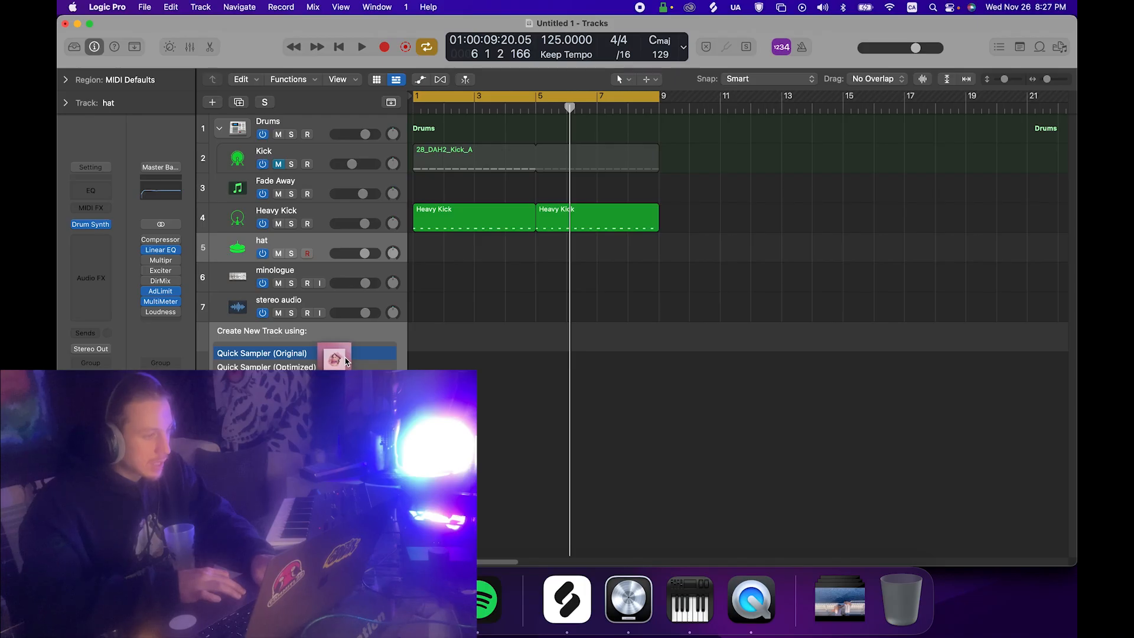
pyautogui.moveTo(346, 362); pyautogui.dragTo(347, 361)
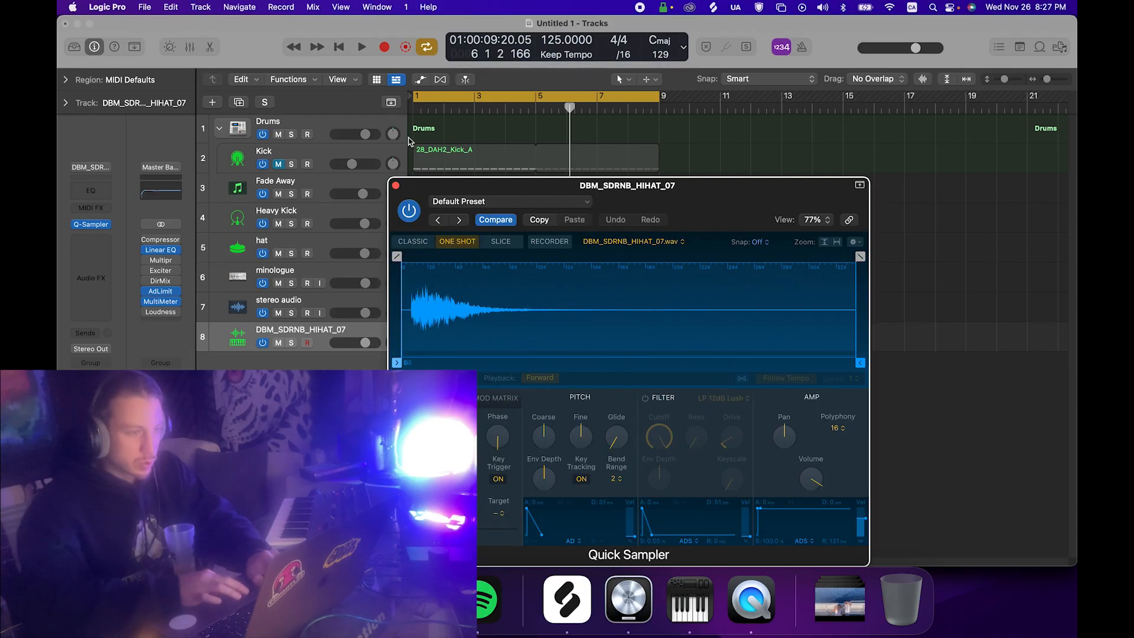
# Open Musical Typing for the new hi-hat track, raise its octave to C3 and play test hits.
pyautogui.press('super+k')
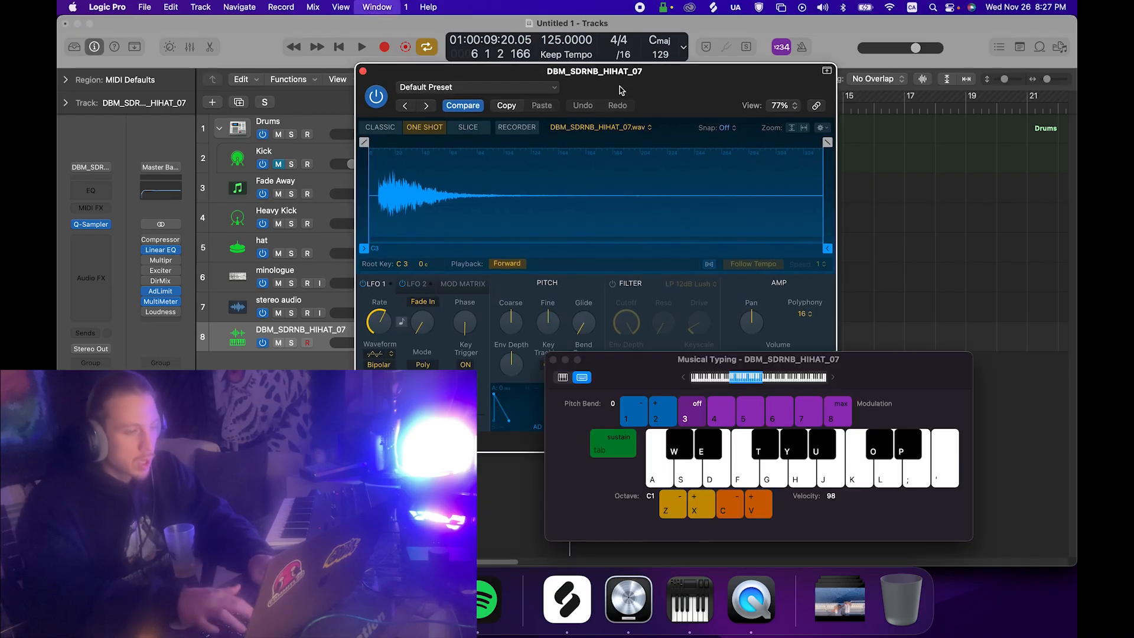
pyautogui.moveTo(656, 359); pyautogui.dragTo(735, 312)
pyautogui.press('a')
pyautogui.press('x')
pyautogui.press('a')
pyautogui.press('x')
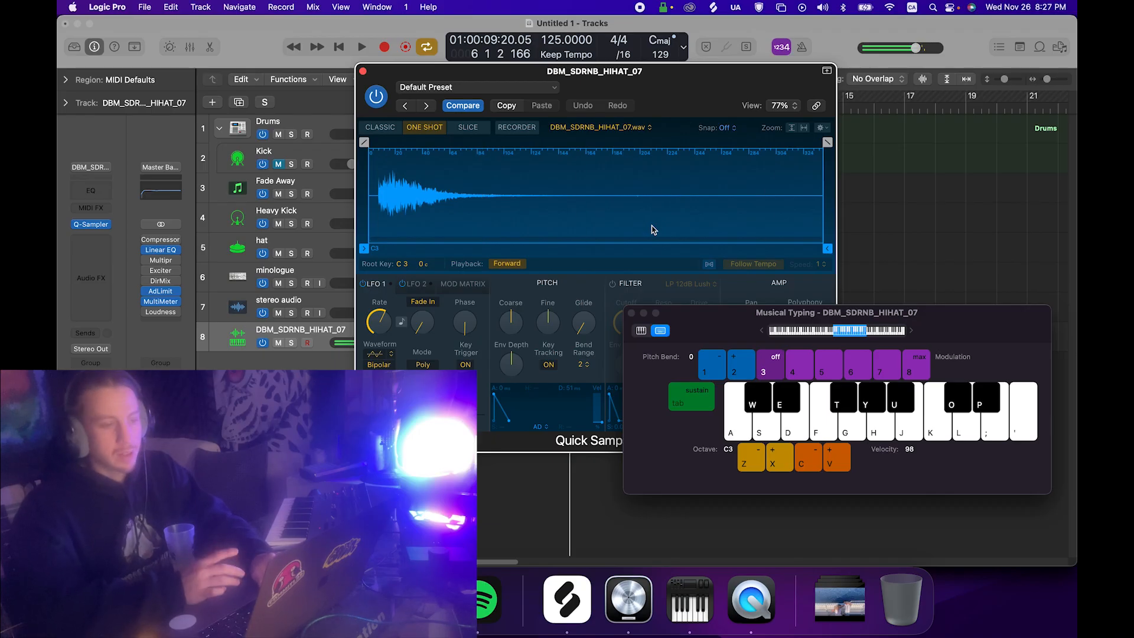
# Move the Quick Sampler window clear of the track lanes and briefly play the kick loop.
pyautogui.moveTo(675, 94); pyautogui.dragTo(624, 293)
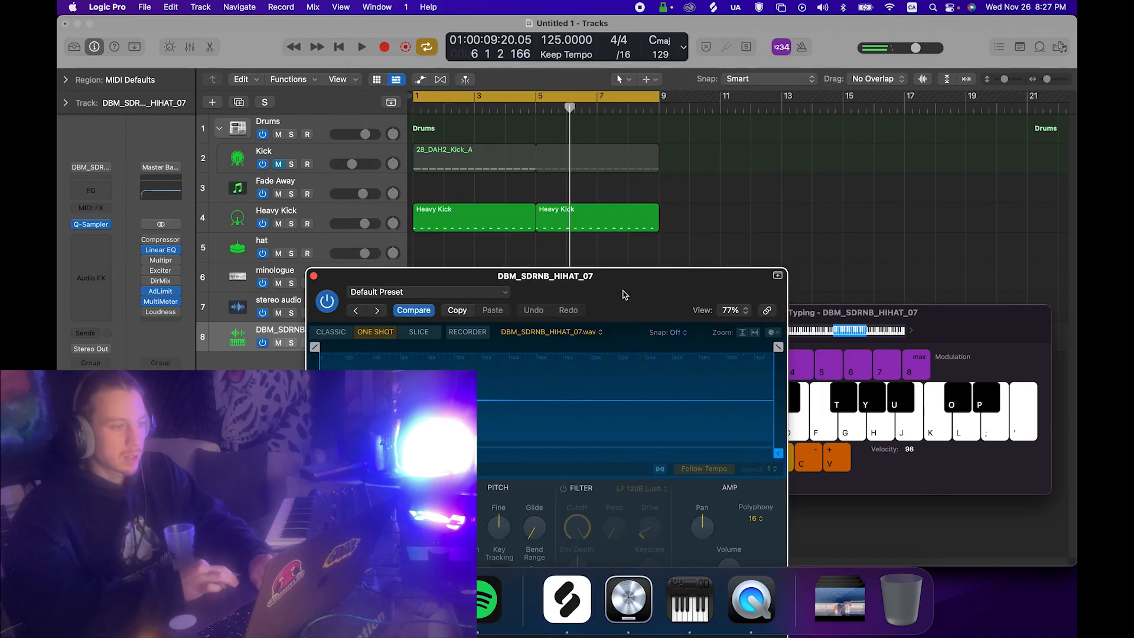
pyautogui.press('space')
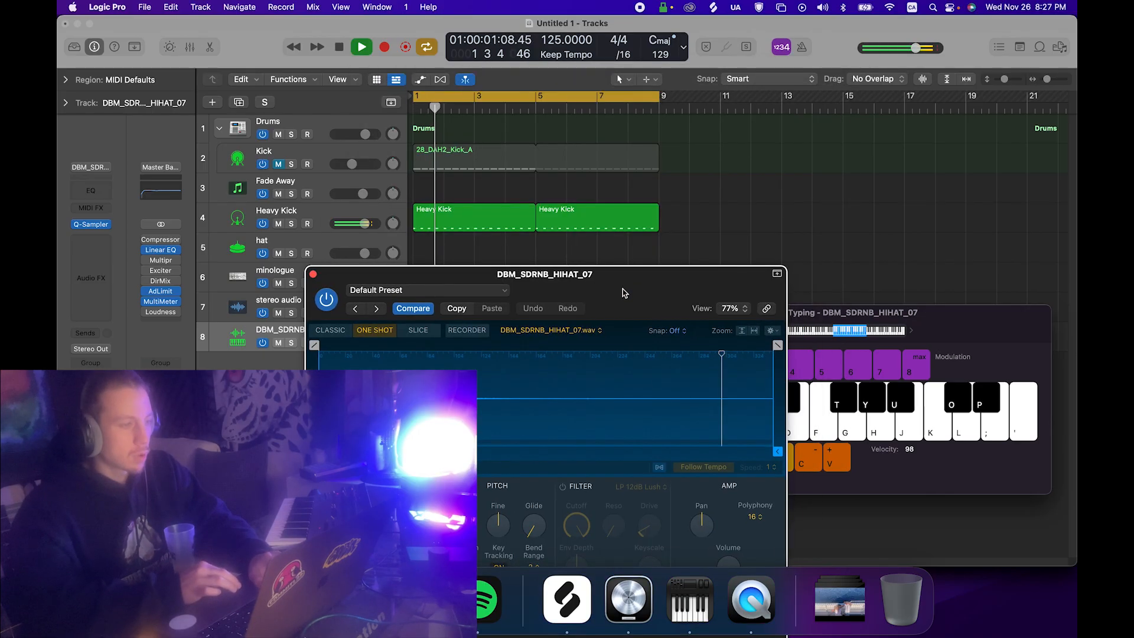
pyautogui.press('space')
pyautogui.moveTo(582, 282); pyautogui.dragTo(489, 425)
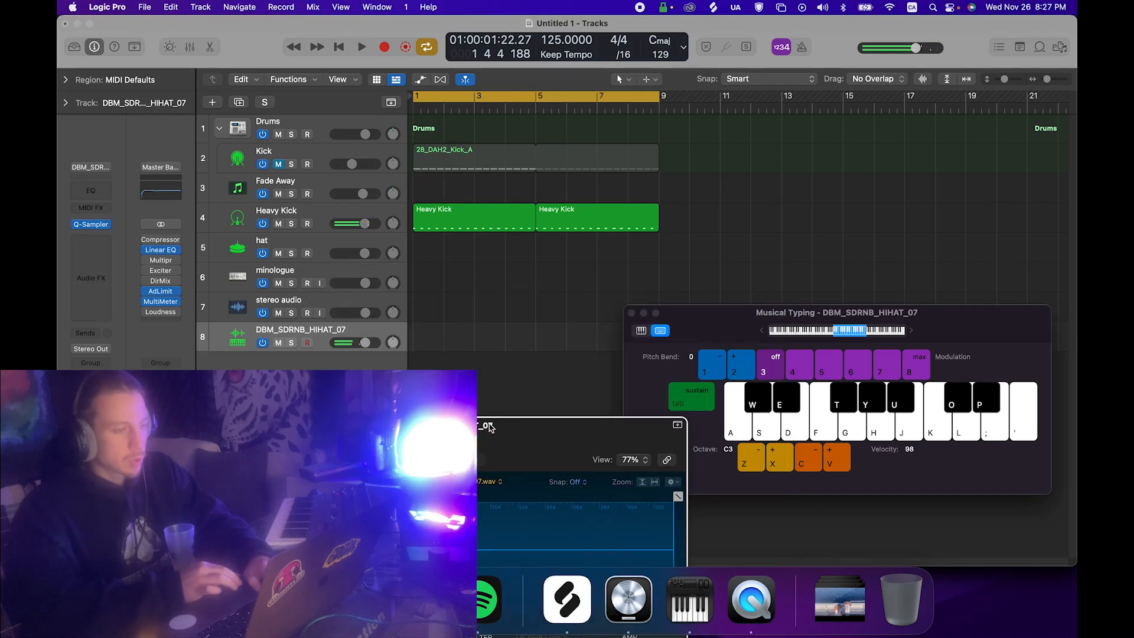
# Record a four-bar off-beat hi-hat pattern on C3 over the kick, from bar 1 to bar 5.
pyautogui.press('r')
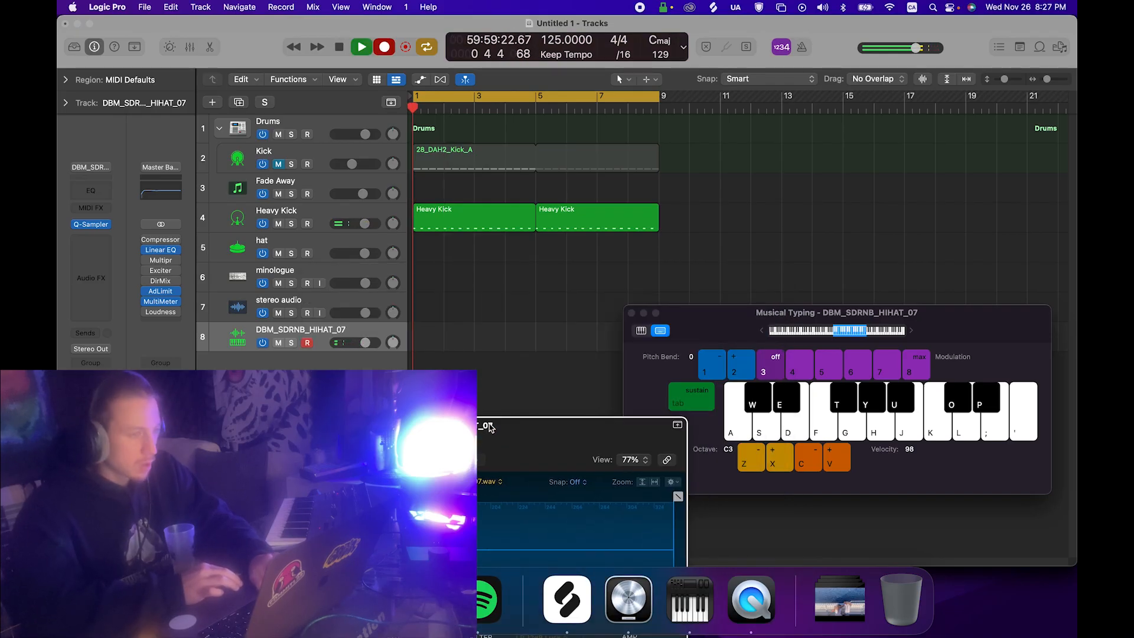
pyautogui.press('a')
pyautogui.press('a')
pyautogui.press('a')
pyautogui.press('a')
pyautogui.press('a')
pyautogui.press('a')
pyautogui.press('a')
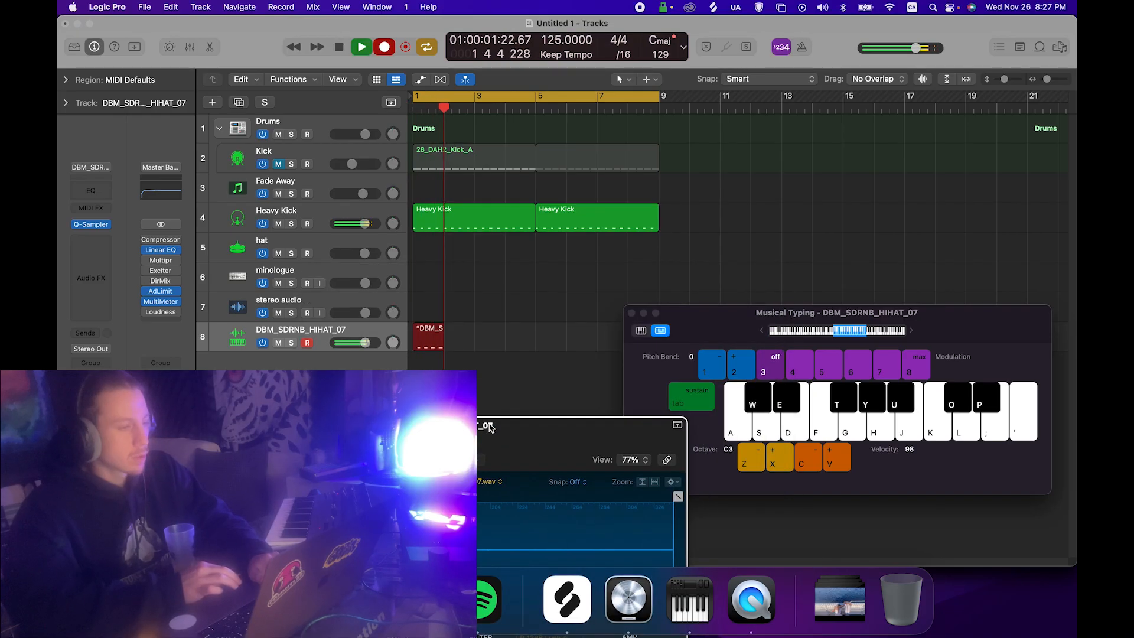
pyautogui.press('a')
pyautogui.press('a')
pyautogui.press('a')
pyautogui.press('a')
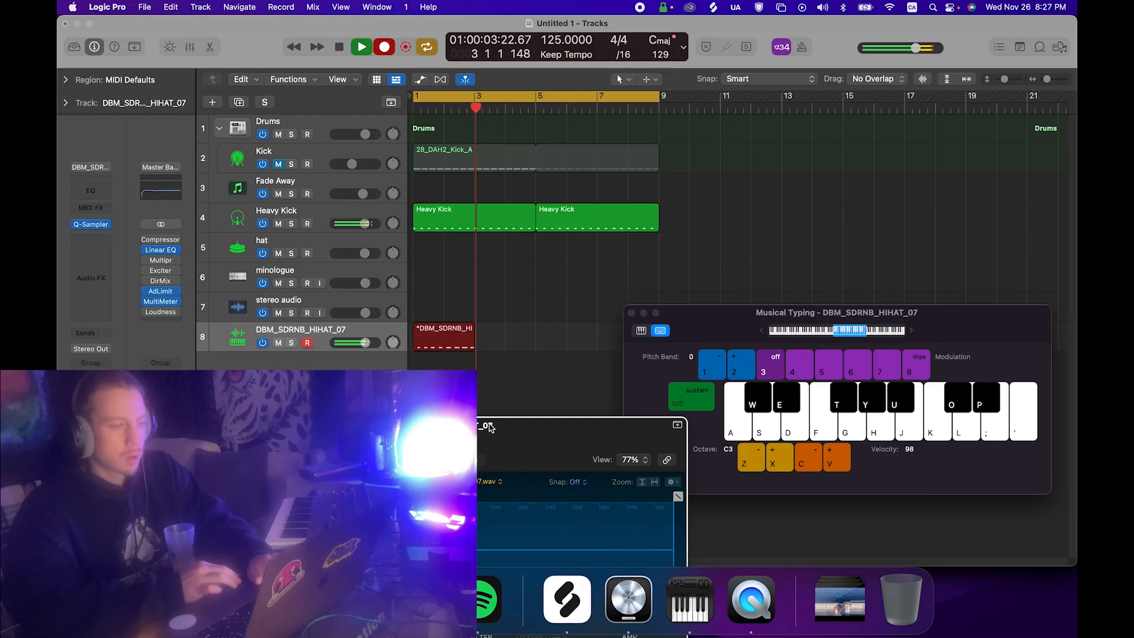
pyautogui.press('a')
pyautogui.press('a')
pyautogui.press('a')
pyautogui.press('a')
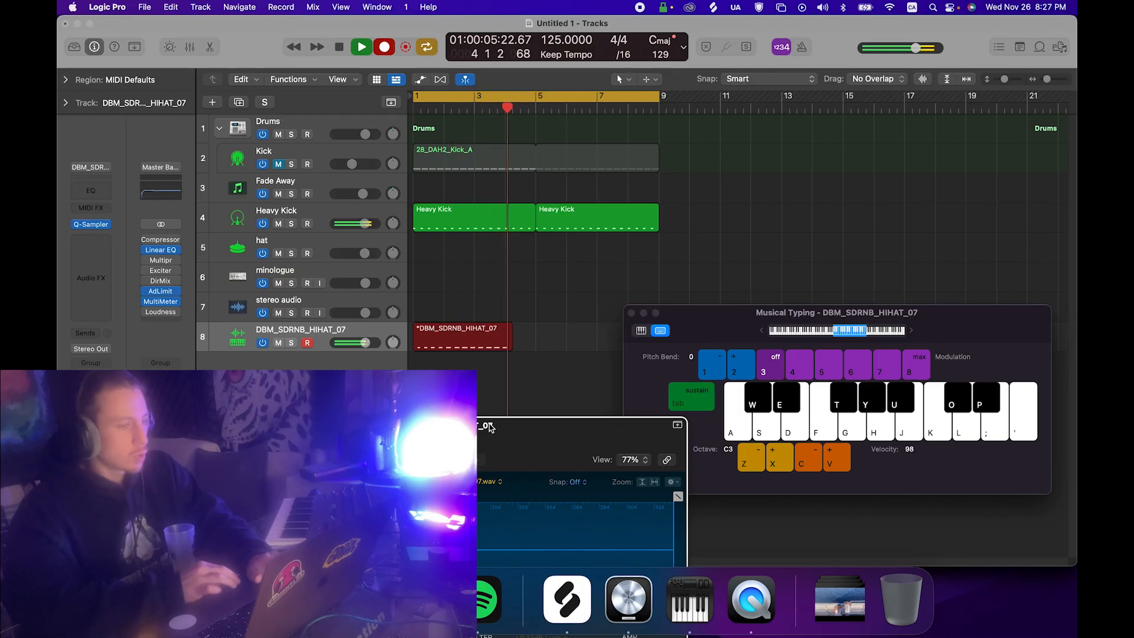
pyautogui.press('space')
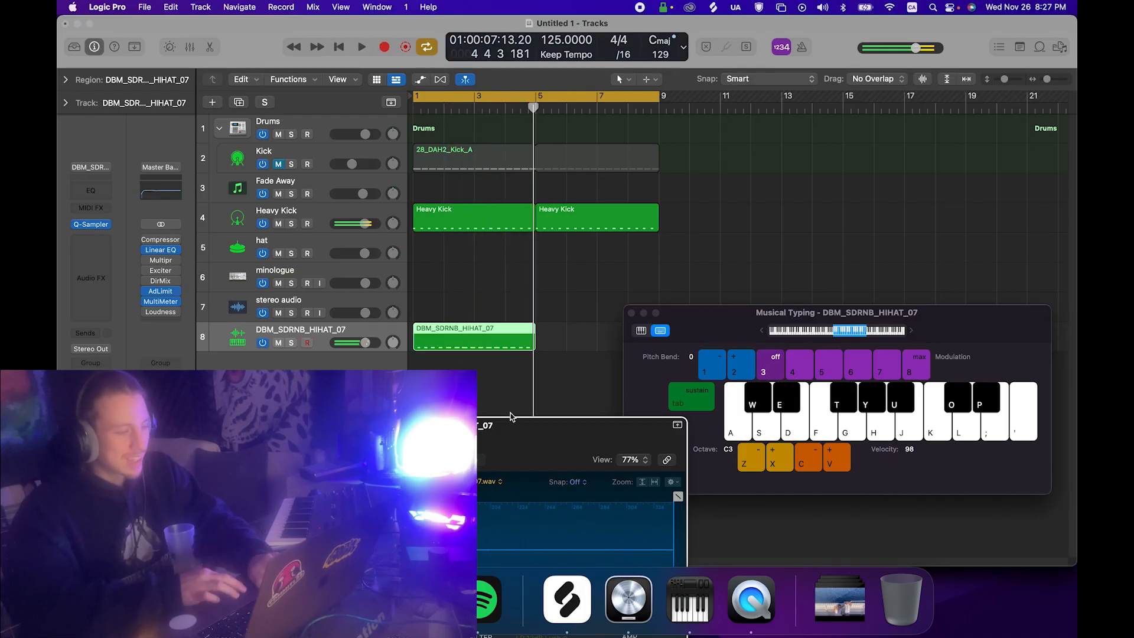
# Open the recorded hi-hat region in the Piano Roll, close Musical Typing, quantize all notes to 1/16 and play from the start.
pyautogui.doubleClick(504, 335)
pyautogui.click(631, 313)
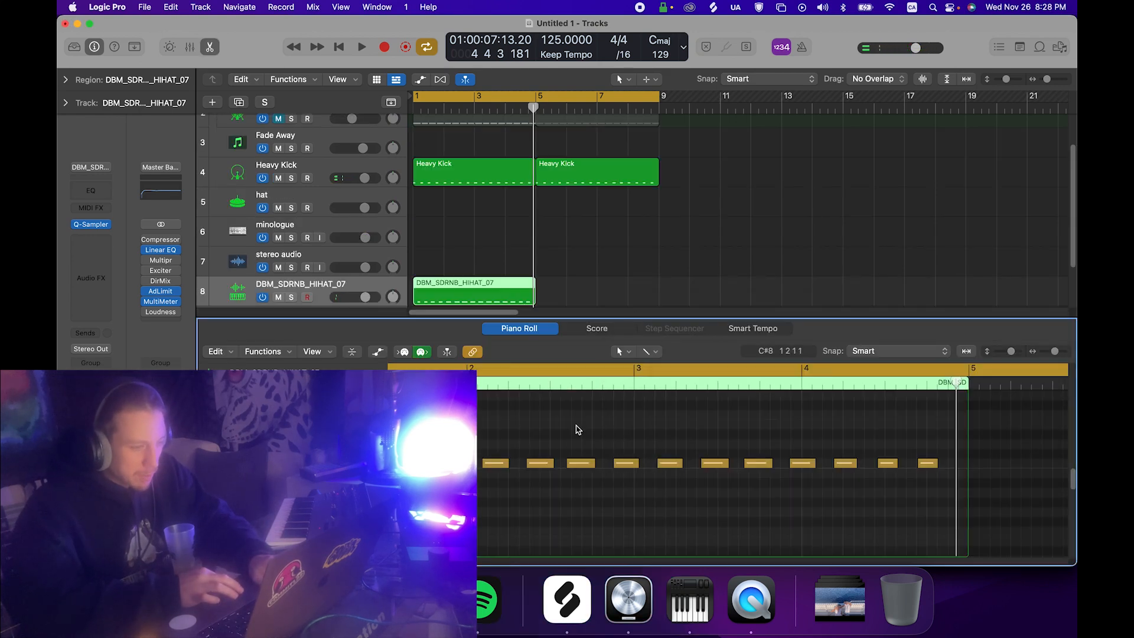
pyautogui.press('super+a')
pyautogui.press('q')
pyautogui.click(536, 422)
pyautogui.press('Return')
pyautogui.press('space')
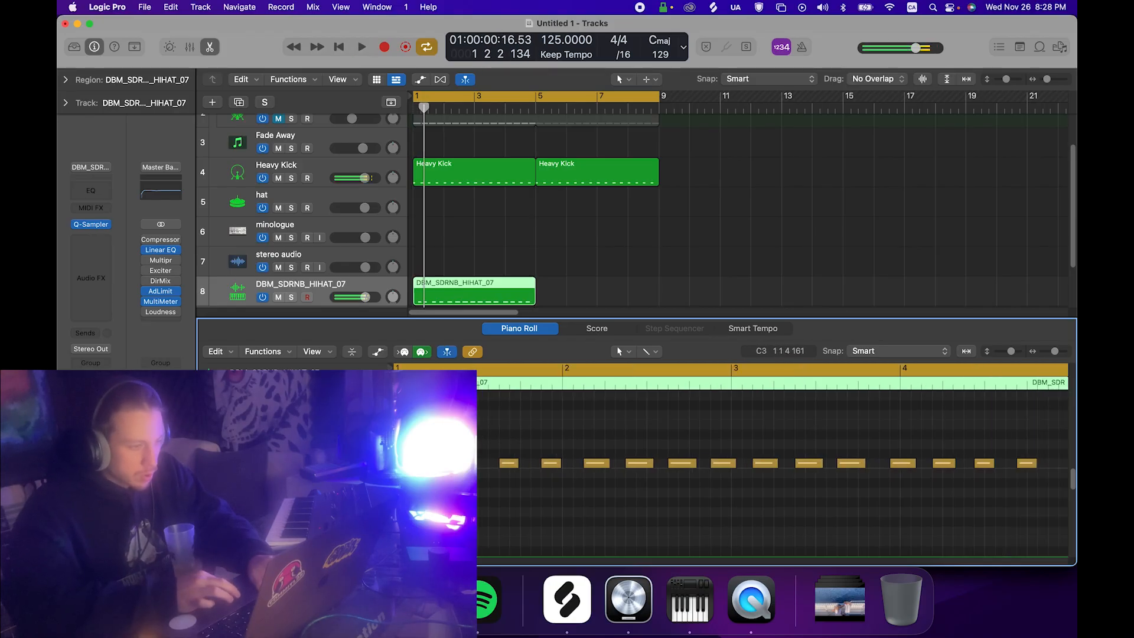
pyautogui.click(433, 463)
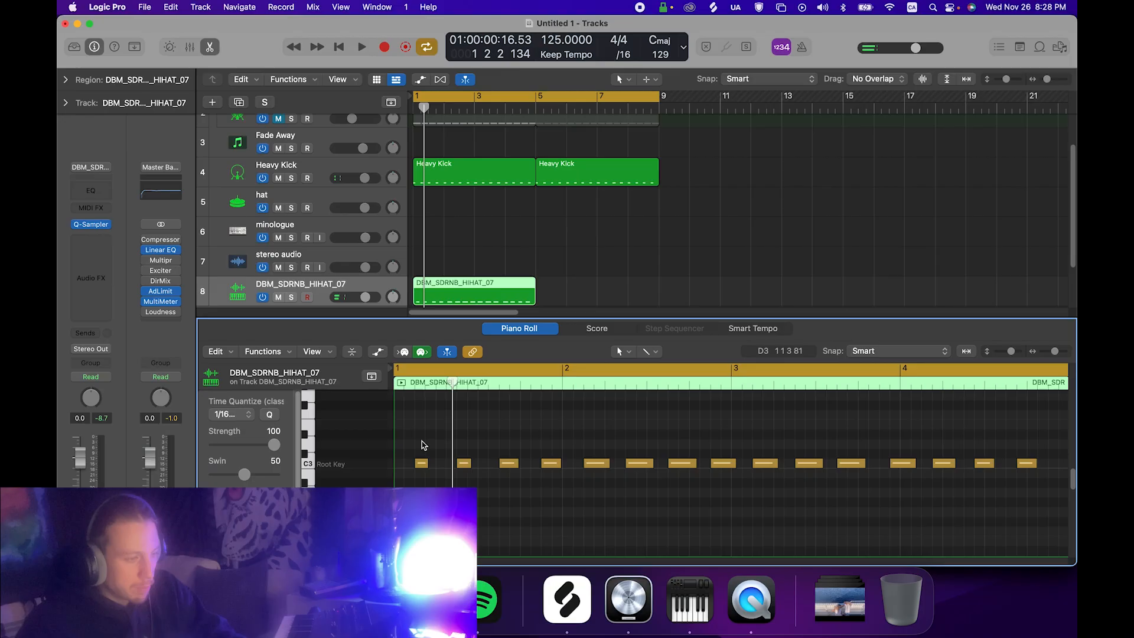
pyautogui.click(400, 464)
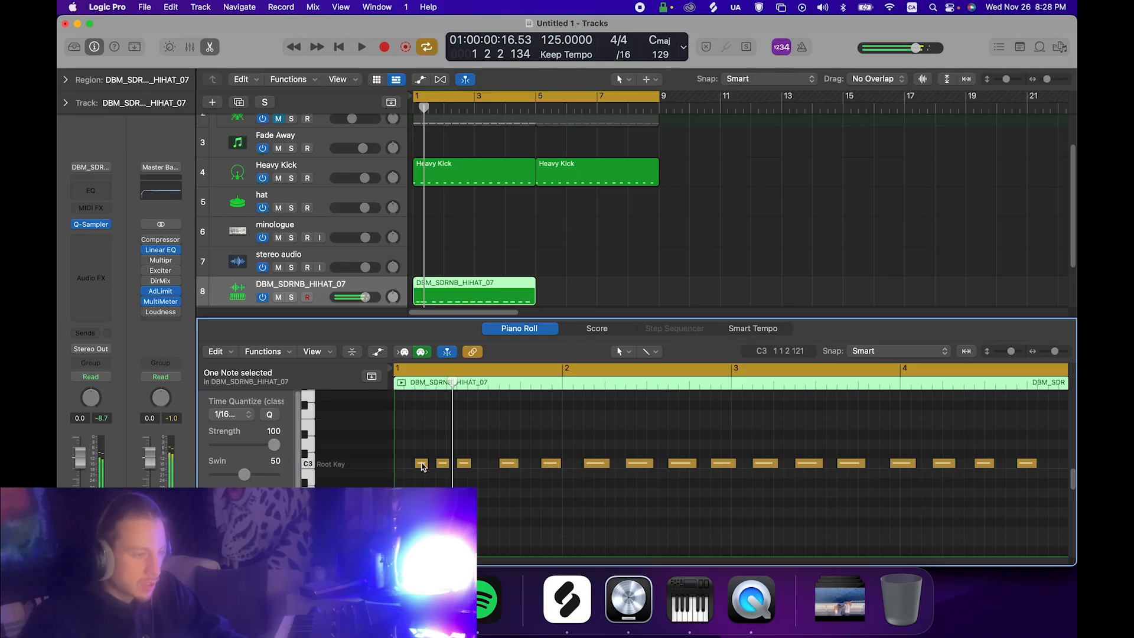
pyautogui.press('Delete')
# Check the hi-hat pattern in playback and move the late hits around the start of bar 4 a sixteenth earlier onto the off-beats.
pyautogui.press('space')
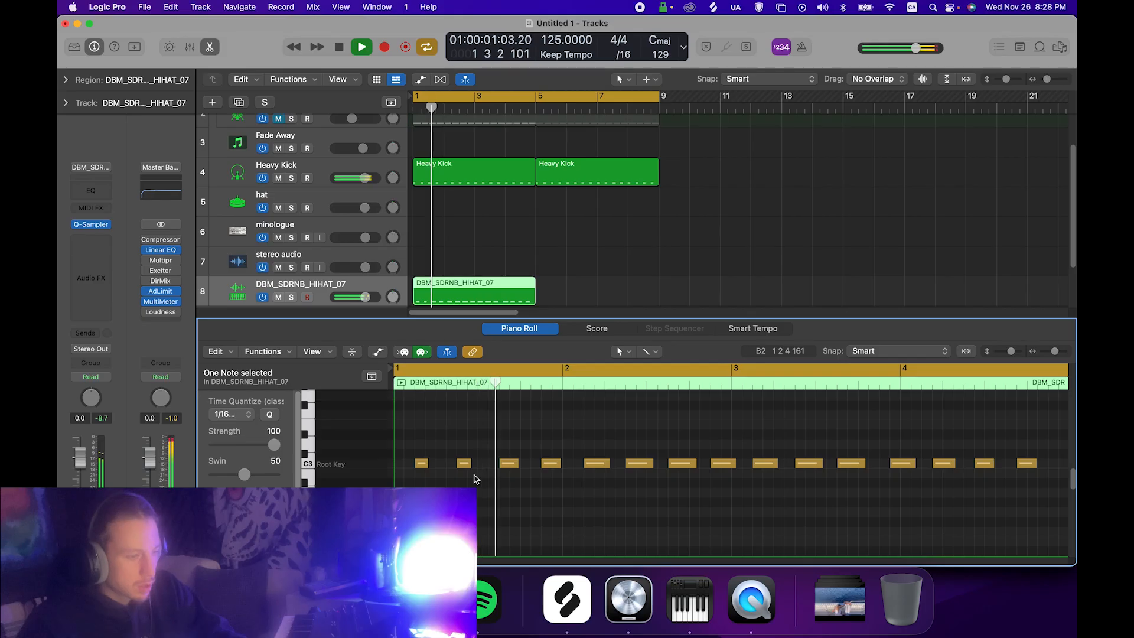
pyautogui.hscroll(5, 513, 481)
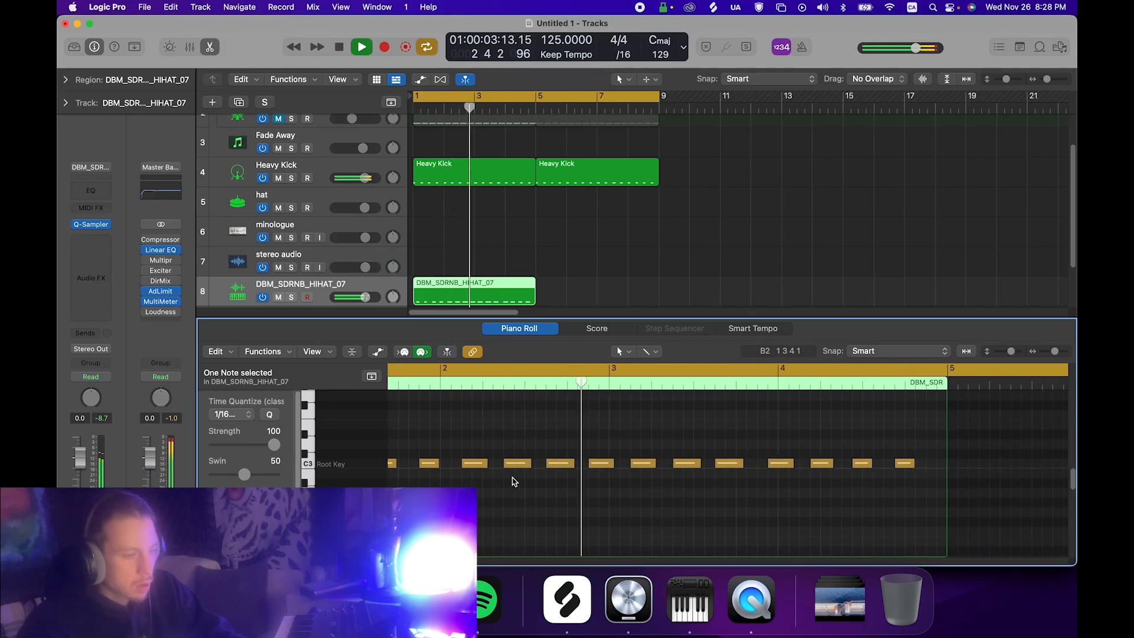
pyautogui.hscroll(2, 650, 463)
pyautogui.press('space')
pyautogui.moveTo(666, 471); pyautogui.dragTo(698, 467)
pyautogui.press('space')
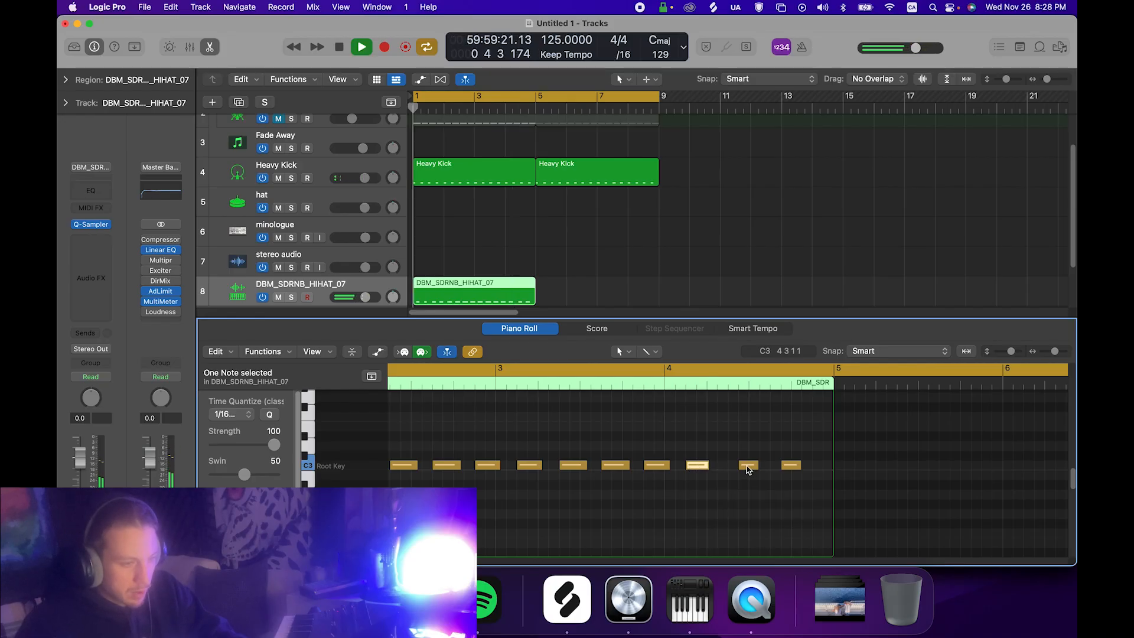
# Move the remaining late hits in bar 4 onto the off-beats and add the missing final off-beat hit before bar 5.
pyautogui.hscroll(2, 747, 469)
pyautogui.press('space')
pyautogui.moveTo(919, 466); pyautogui.dragTo(867, 473)
pyautogui.doubleClick(900, 467)
pyautogui.hscroll(3, 898, 469)
pyautogui.click(894, 458)
pyautogui.doubleClick(902, 473)
pyautogui.click(902, 449)
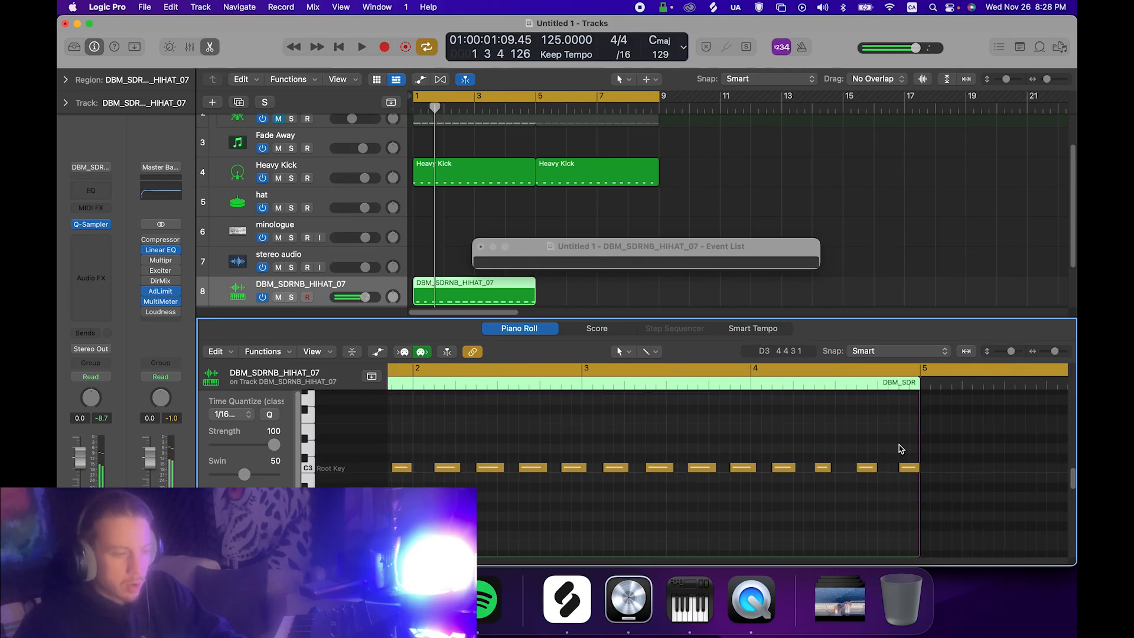
# Play the corrected four-bar hi-hat region against the kick loop and select the region.
pyautogui.press('space')
pyautogui.click(515, 290)
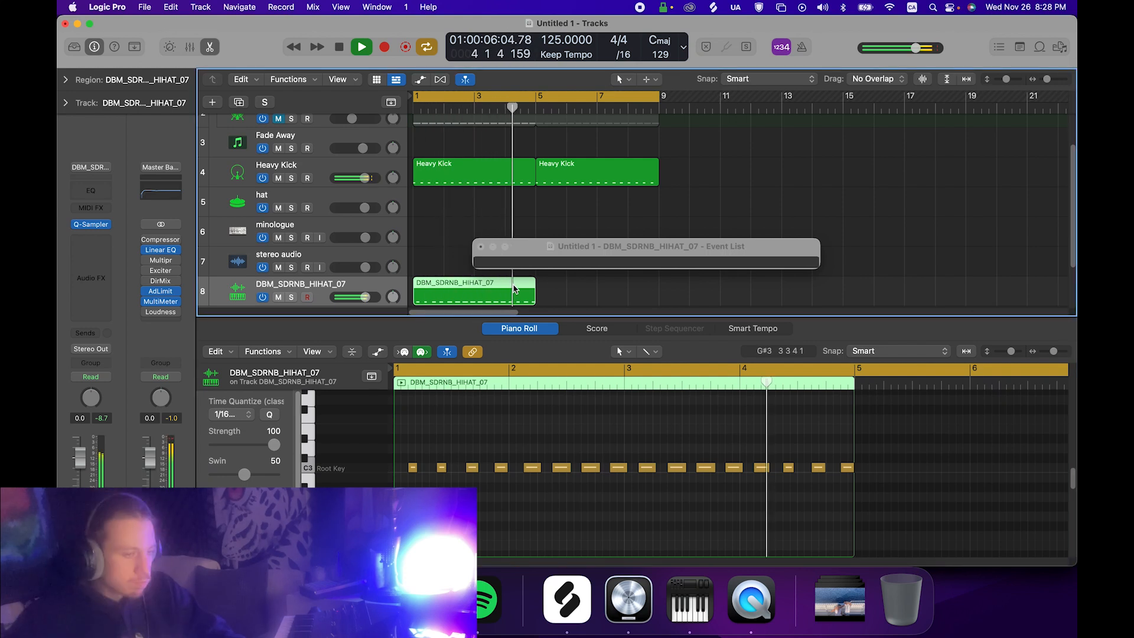
pyautogui.press('space')
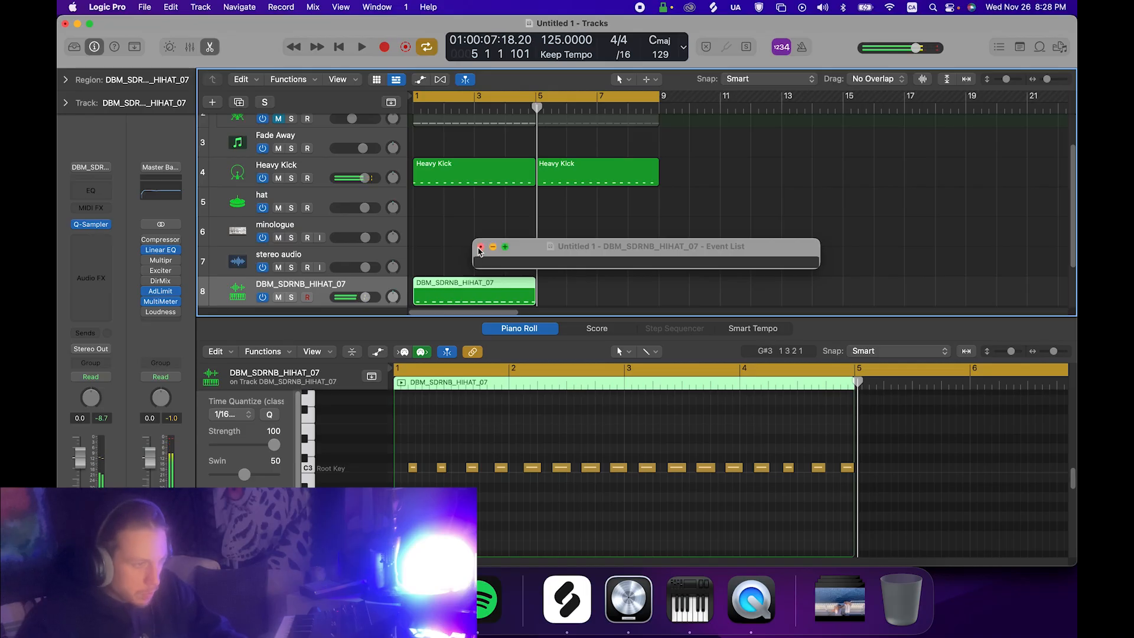
# Close the Event List, select all the hi-hat notes in the Piano Roll and open the Random Velocity MIDI transform.
pyautogui.click(480, 247)
pyautogui.click(460, 428)
pyautogui.press('super+a')
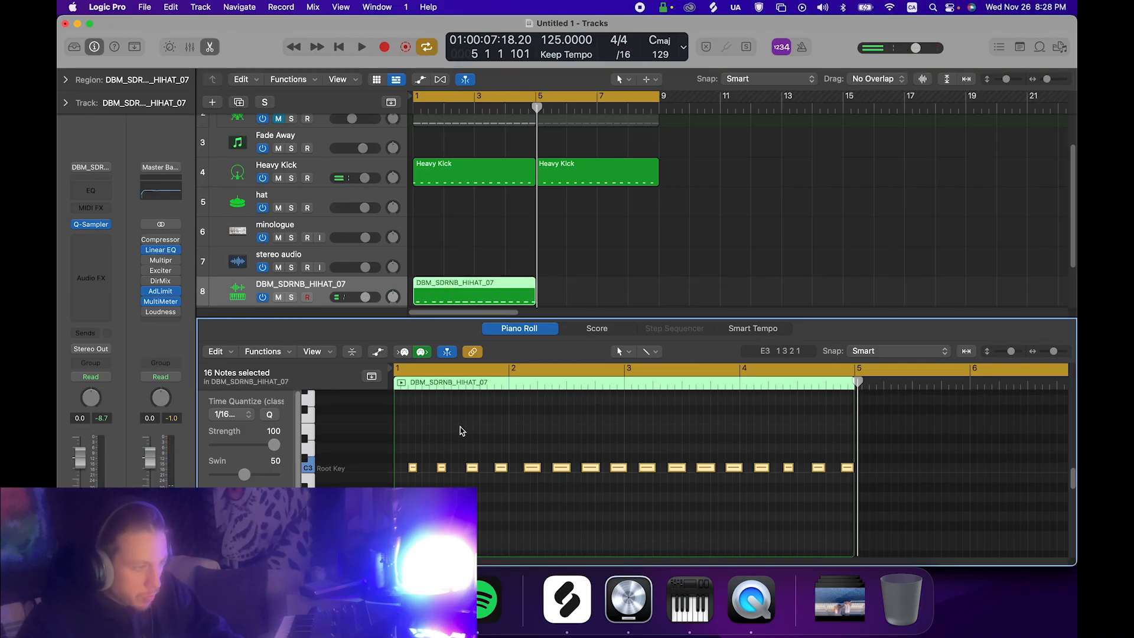
pyautogui.click(282, 357)
pyautogui.click(473, 435)
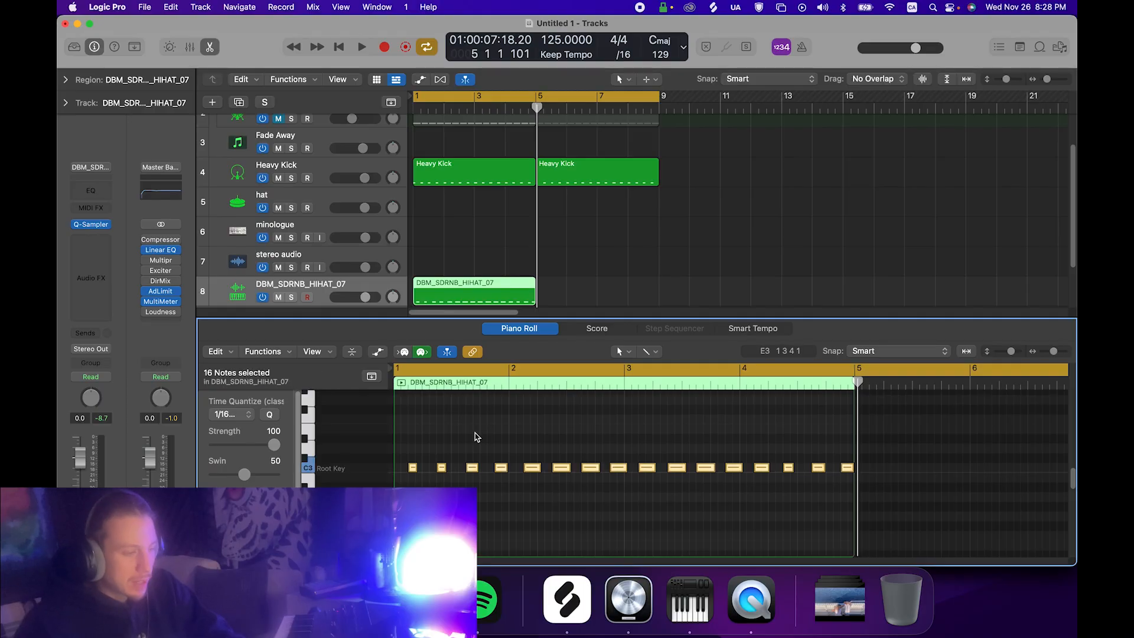
pyautogui.click(283, 354)
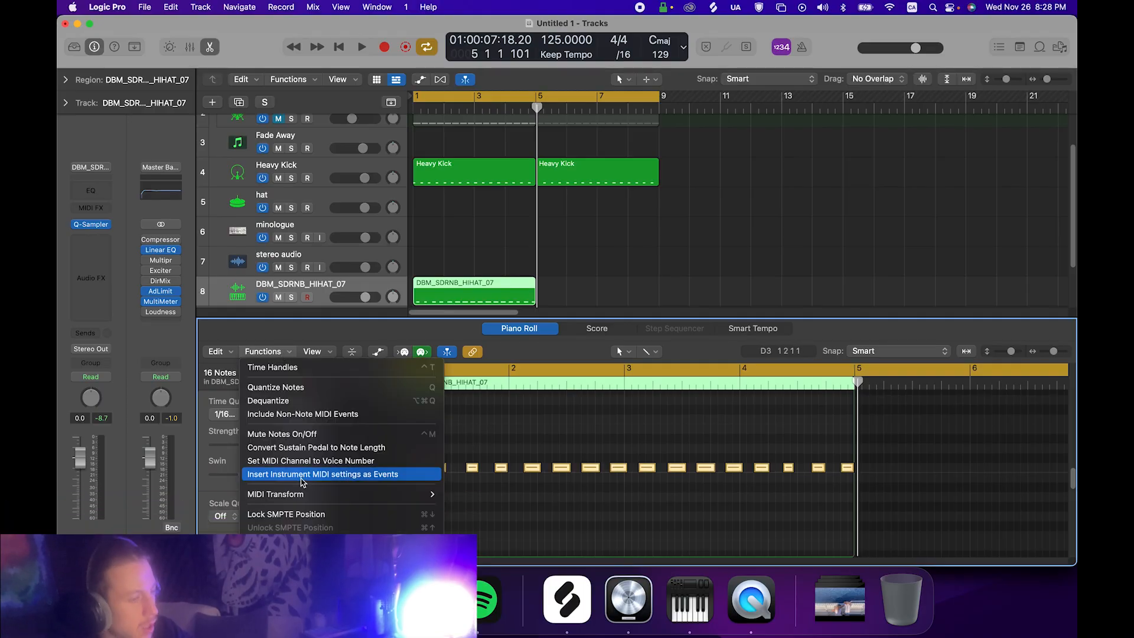
pyautogui.moveTo(300, 495)
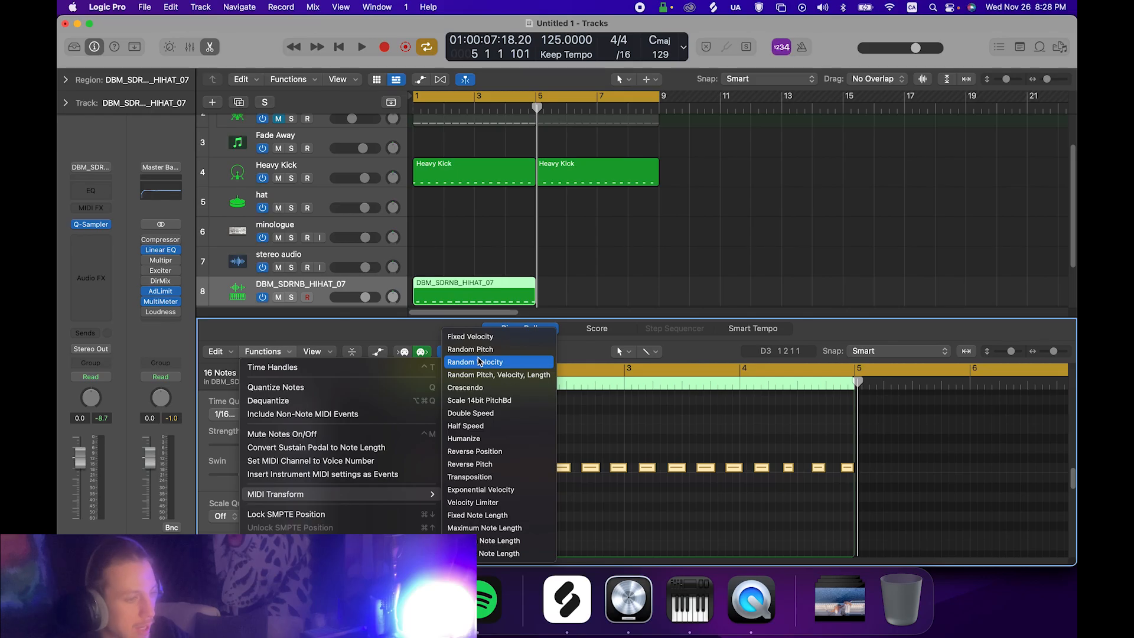
pyautogui.click(485, 362)
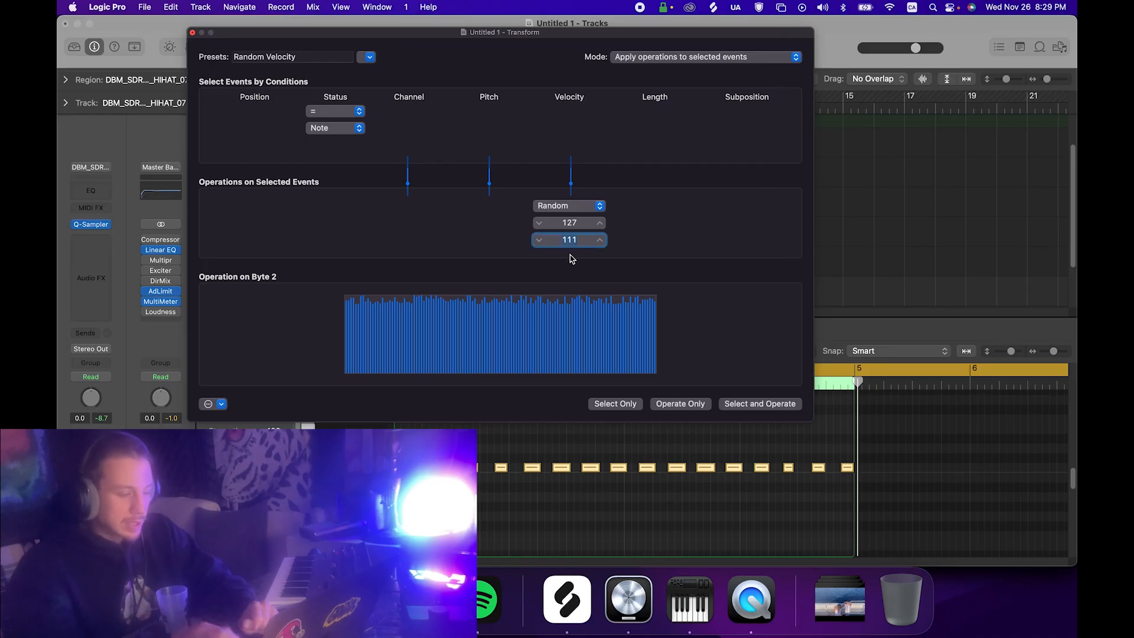
# Randomize the selected hi-hat notes' velocities between 98 and 108 and close the Transform window.
pyautogui.press('BackSpace')
pyautogui.press('Return')
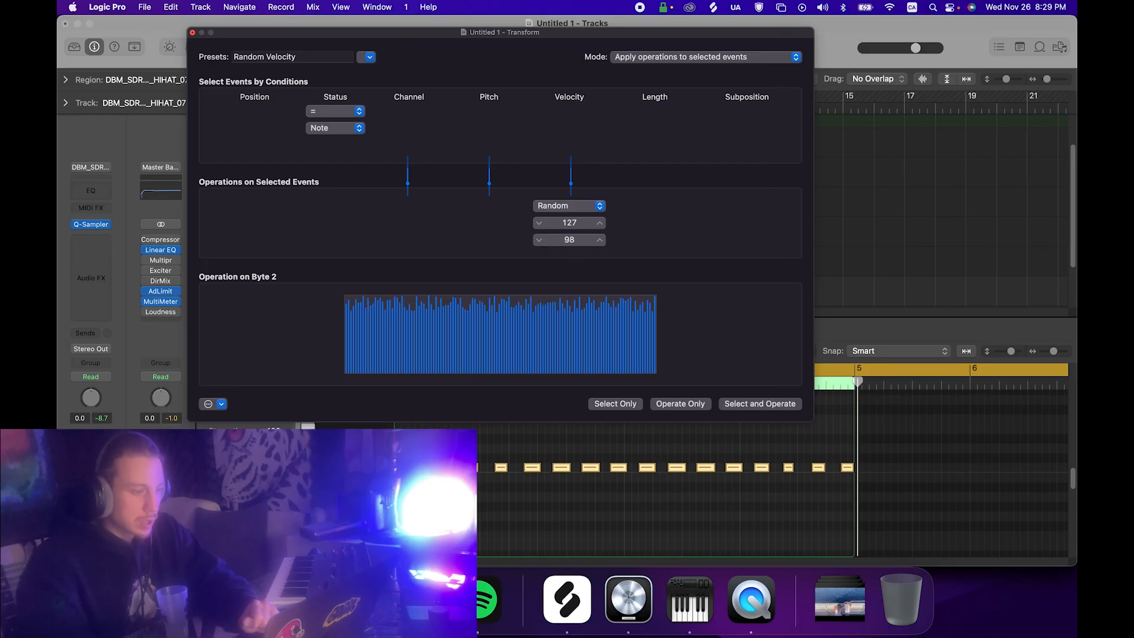
pyautogui.click(571, 224)
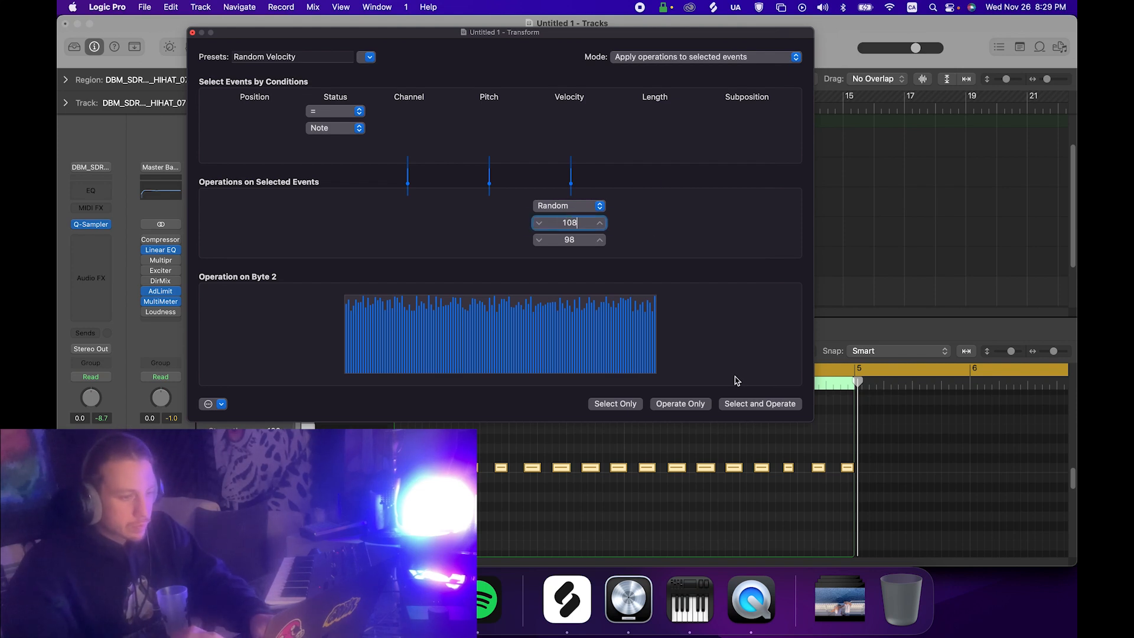
pyautogui.click(743, 405)
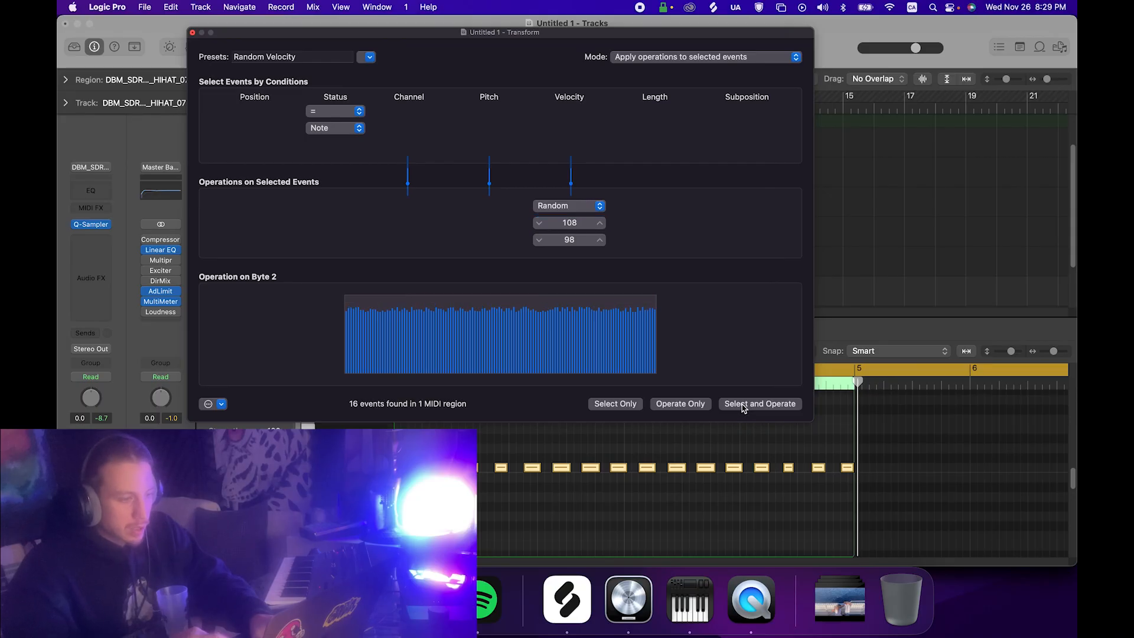
pyautogui.click(194, 34)
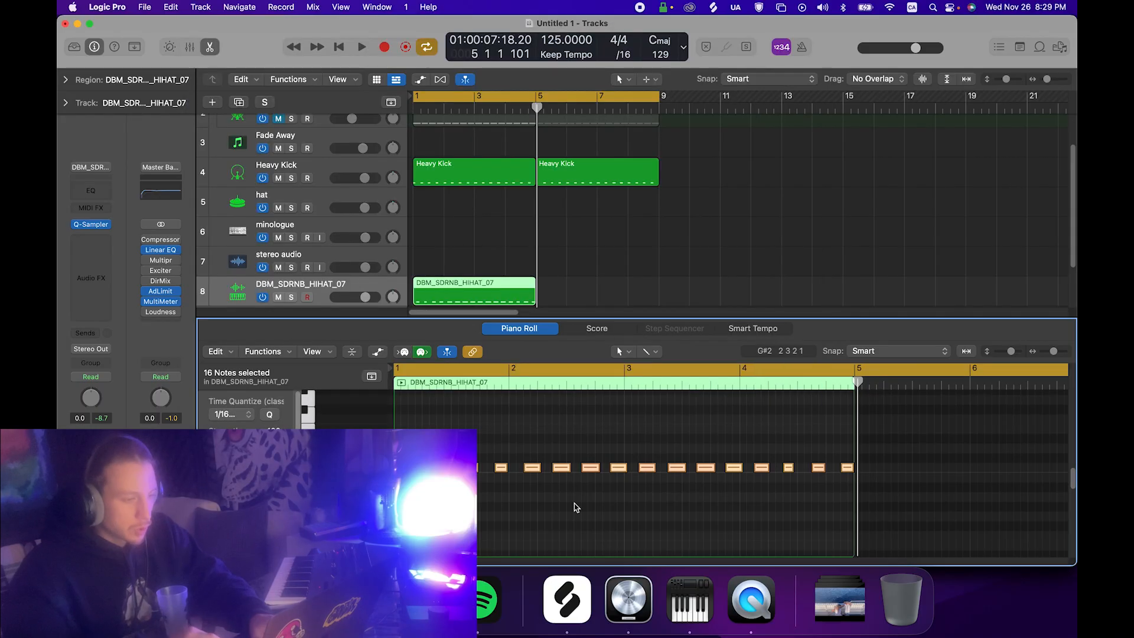
# Play the hi-hat pattern with the kick and lower the hi-hat track's volume to -5.0 dB.
pyautogui.scroll(5, 534, 423)
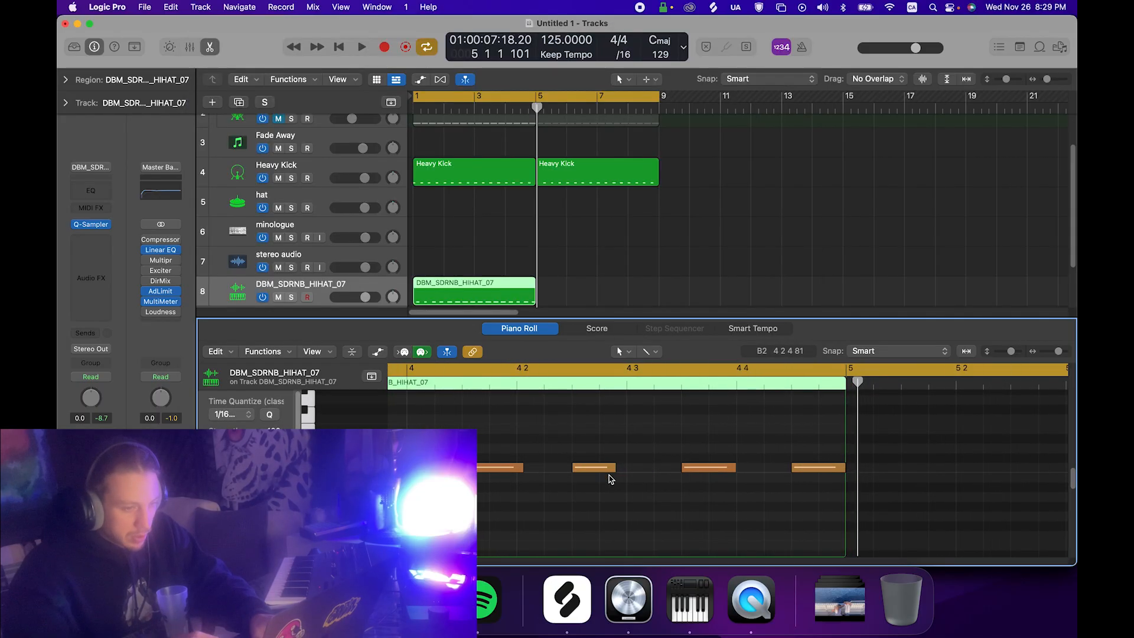
pyautogui.scroll(-5, 611, 479)
pyautogui.press('space')
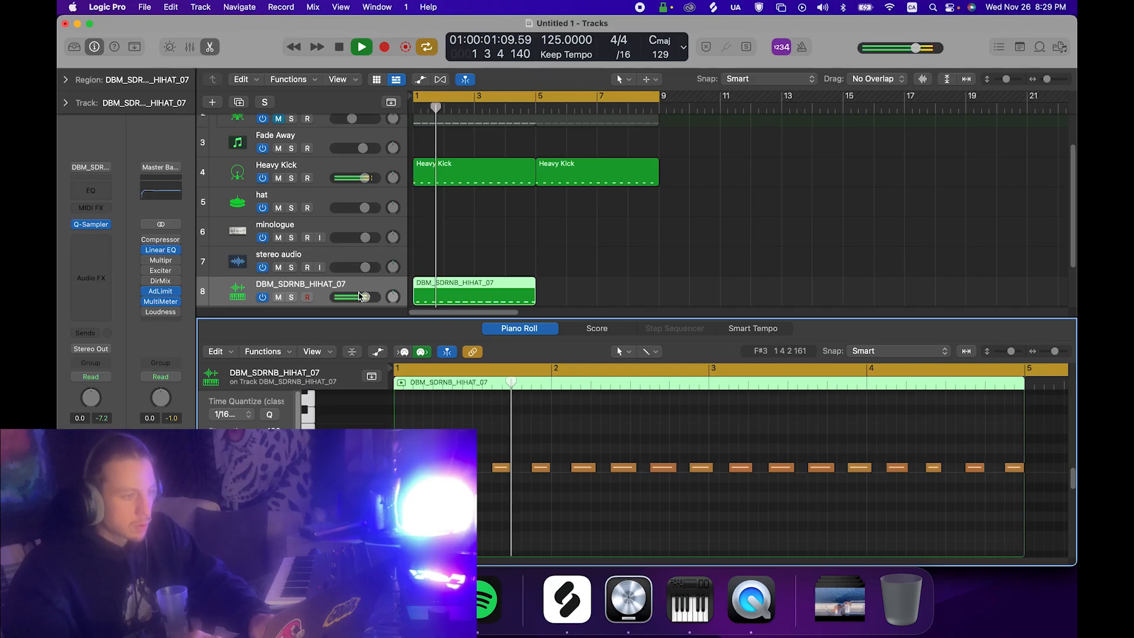
pyautogui.moveTo(359, 296); pyautogui.dragTo(356, 297)
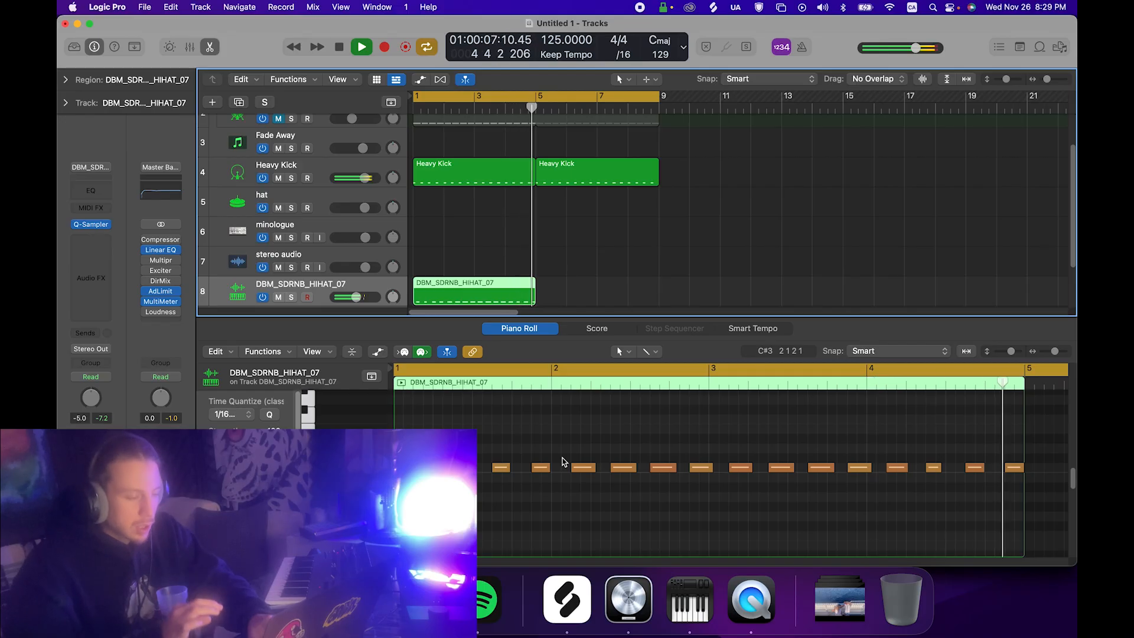
pyautogui.press('space')
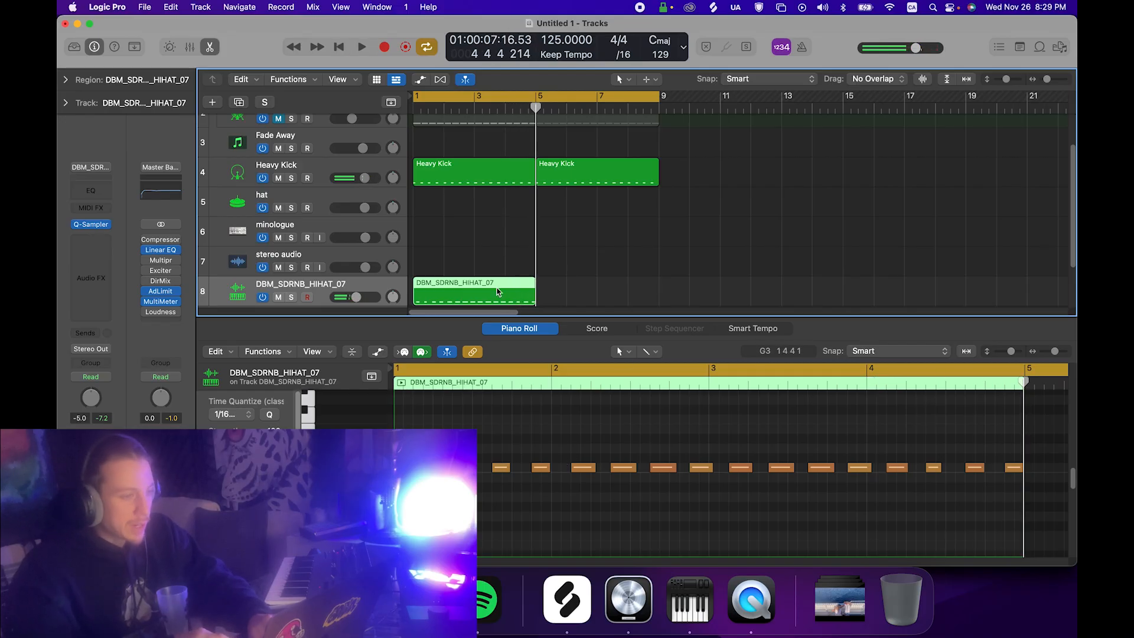
# Repeat the four-bar hi-hat region once to fill bars 5 to 8 and close the Piano Roll.
pyautogui.click(481, 248)
pyautogui.click(479, 291)
pyautogui.press('super+r')
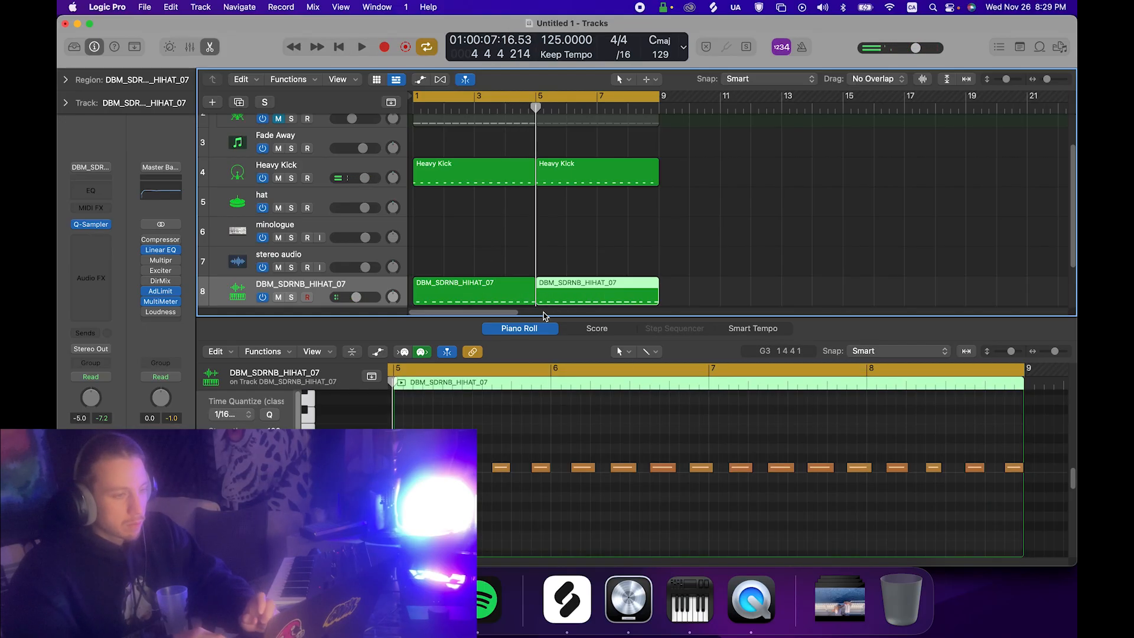
pyautogui.press('e')
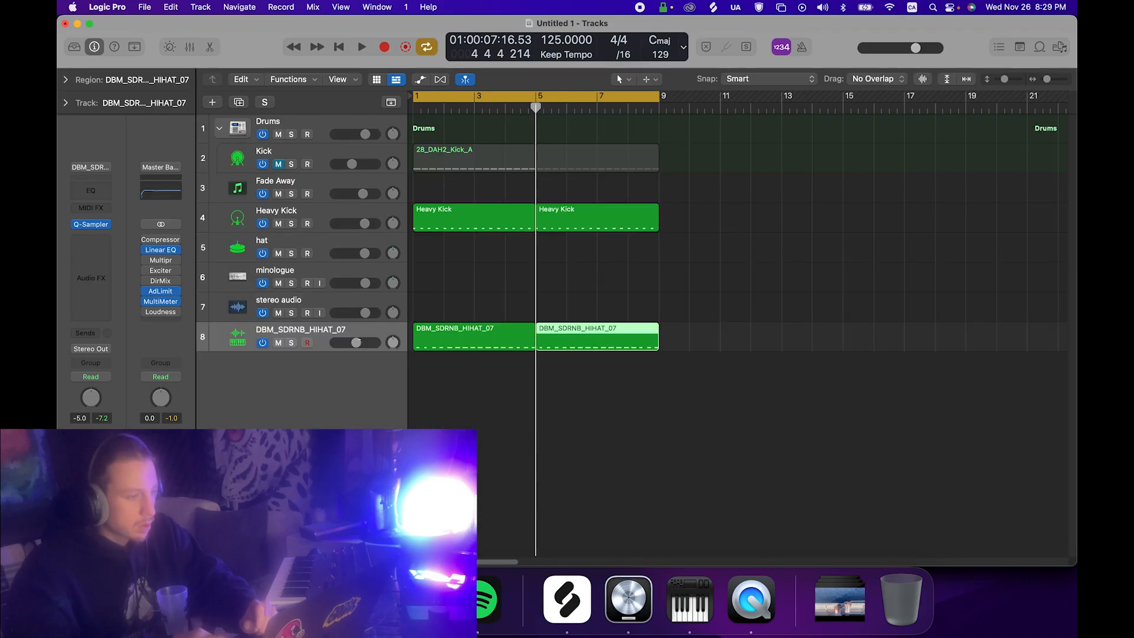
# Try the hi-hat track at -7.4 dB during playback and bring its volume back to -5.0 dB.
pyautogui.moveTo(356, 342); pyautogui.dragTo(352, 342)
pyautogui.press('space')
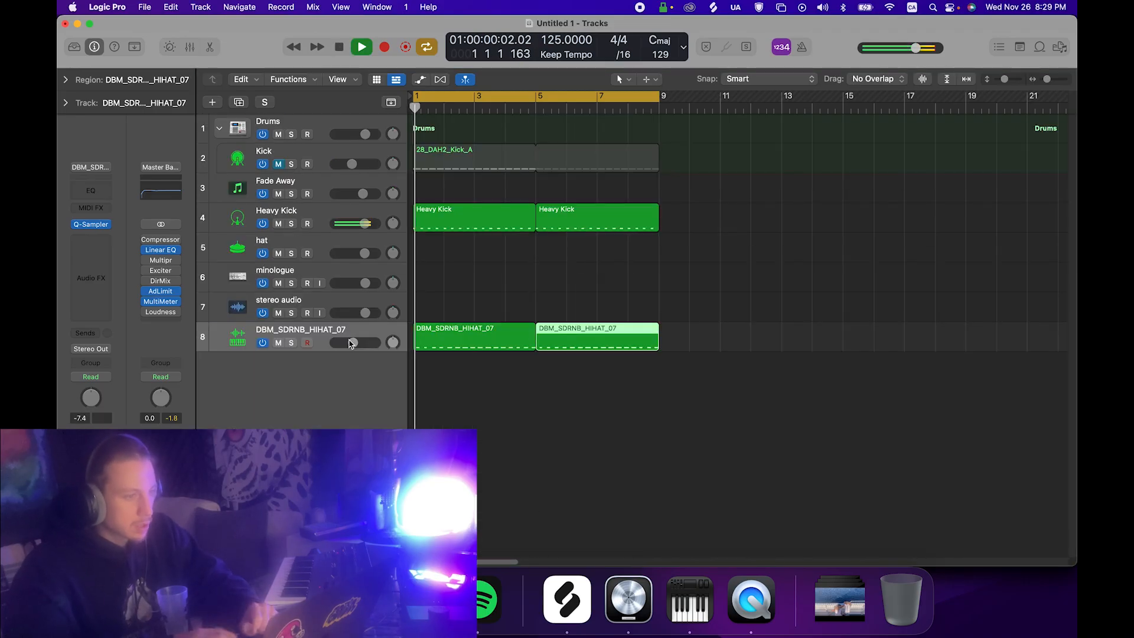
pyautogui.moveTo(353, 343); pyautogui.dragTo(365, 343)
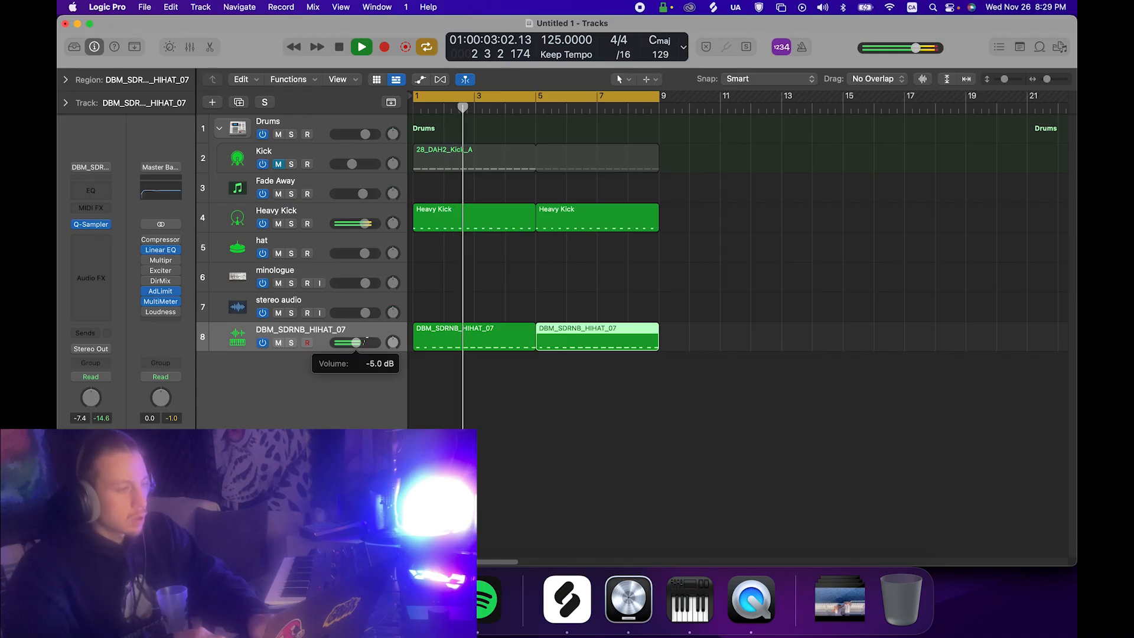
pyautogui.press('space')
# Rename the hat track as clap and switch its Drum Synth to the Snares and Claps category.
pyautogui.click(310, 246)
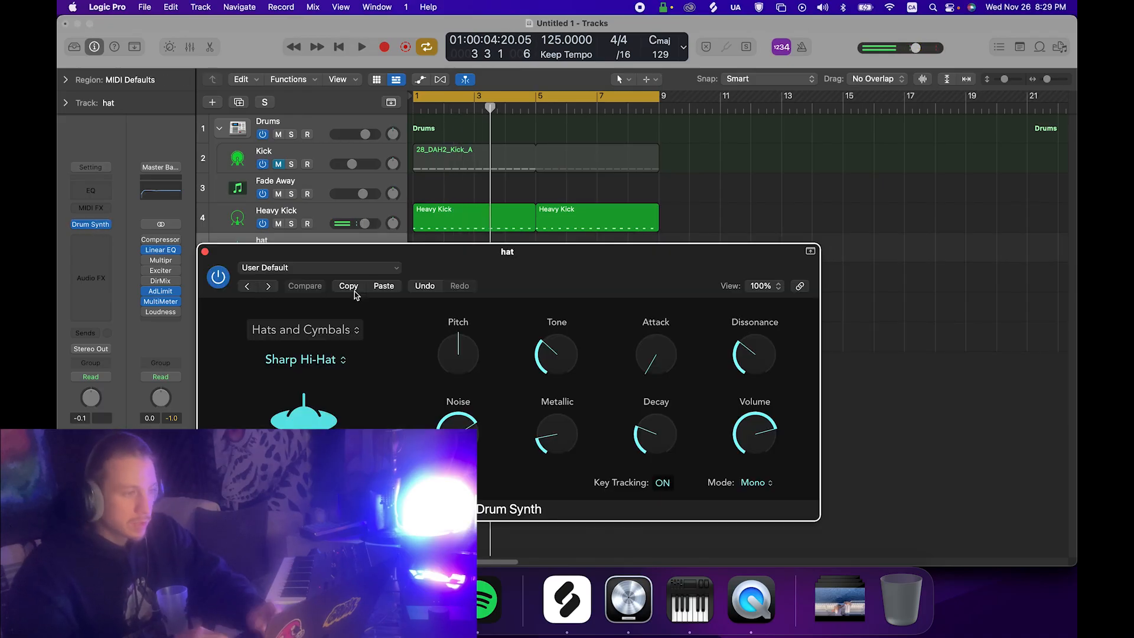
pyautogui.moveTo(287, 251); pyautogui.dragTo(290, 293)
pyautogui.doubleClick(261, 241)
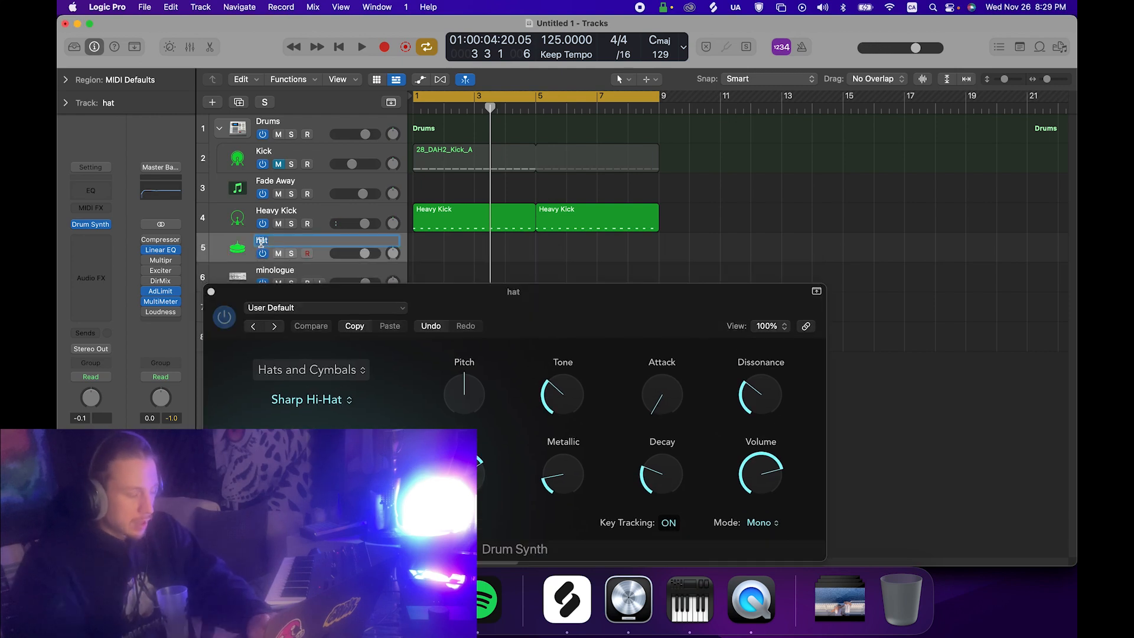
pyautogui.click(305, 371)
pyautogui.click(305, 347)
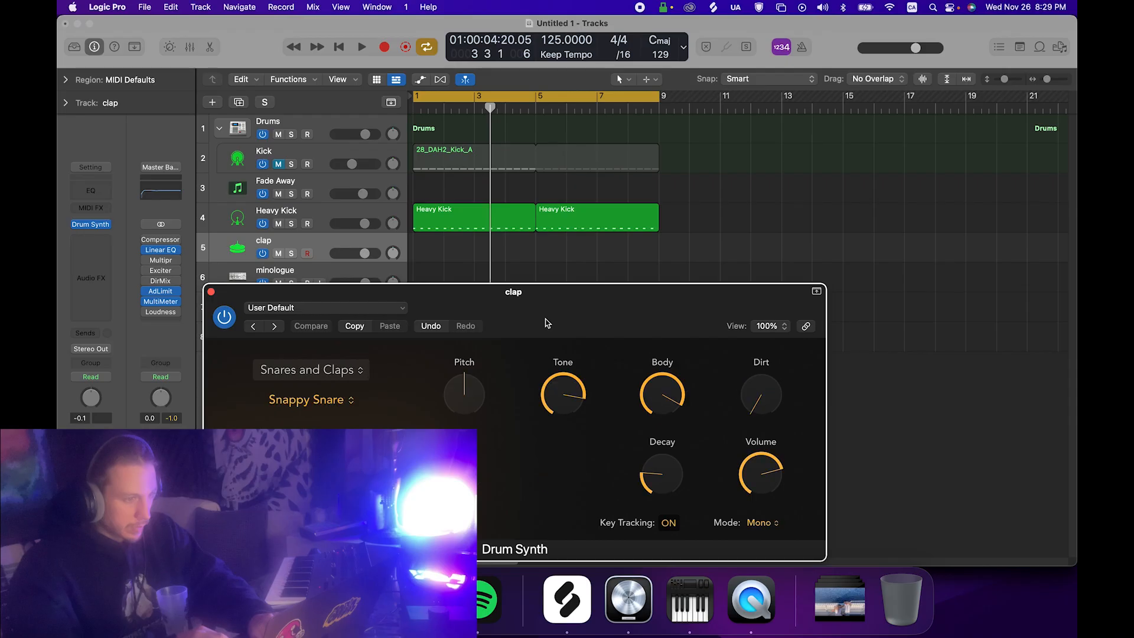
# Open Musical Typing for the clap track, move the Drum Synth window clear of it and start playback.
pyautogui.press('super+k')
pyautogui.click(602, 318)
pyautogui.moveTo(569, 319); pyautogui.dragTo(571, 111)
pyautogui.press('space')
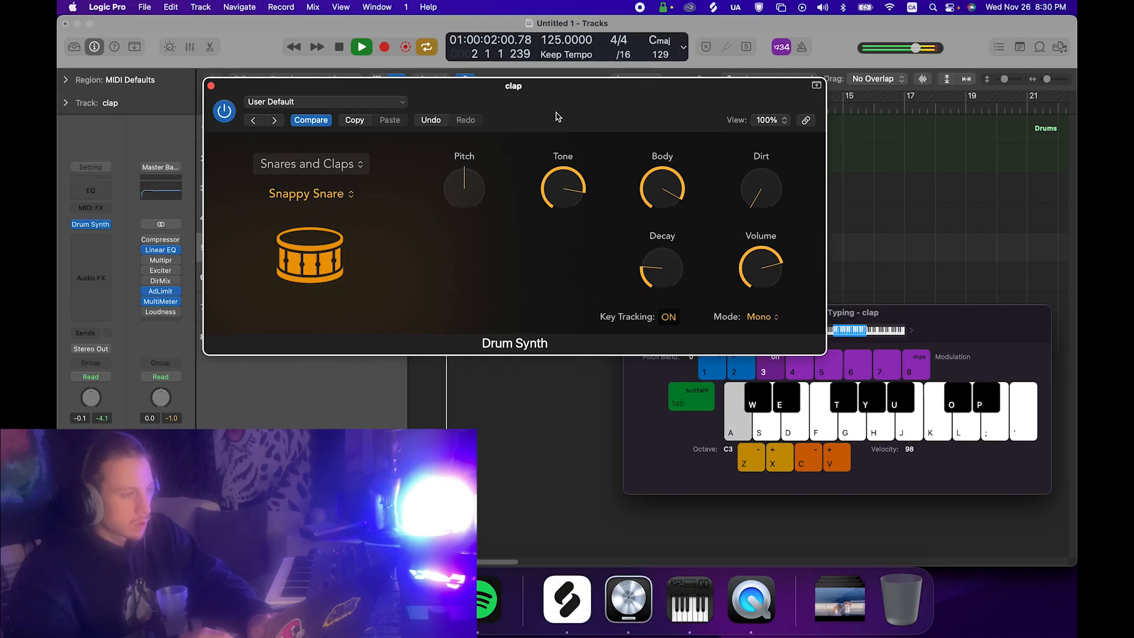
# Audition Drum Synth clap sounds over the loop at different octaves, choose Mechanical Clap, return to octave C3 and stop playback.
pyautogui.click(331, 196)
pyautogui.click(322, 226)
pyautogui.press('z')
pyautogui.press('a')
pyautogui.click(323, 196)
pyautogui.click(324, 211)
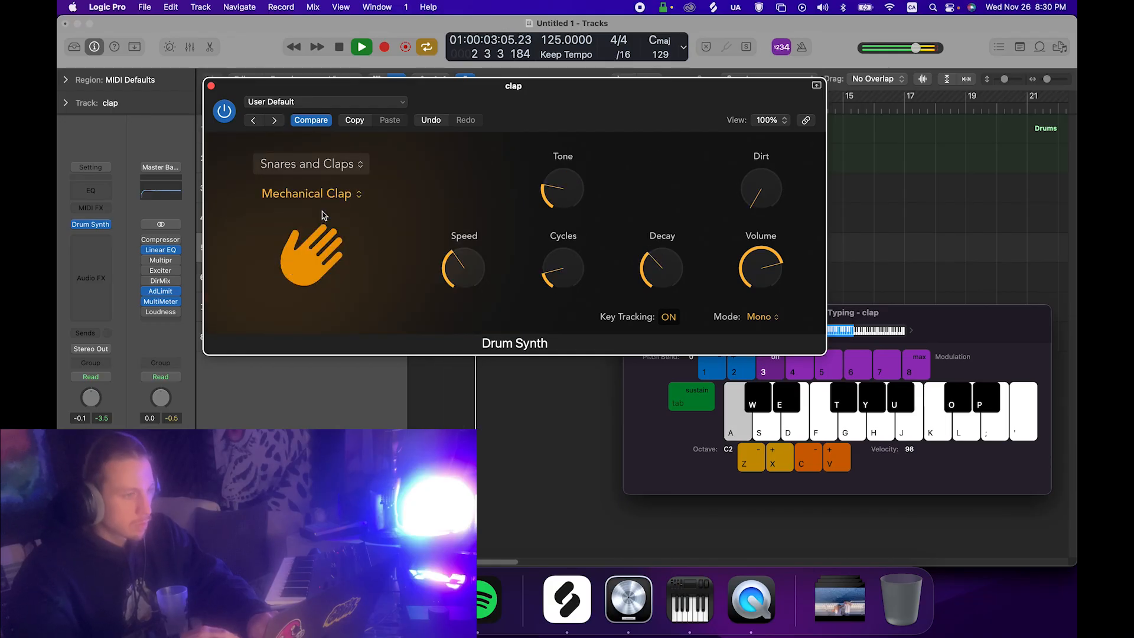
pyautogui.press('x')
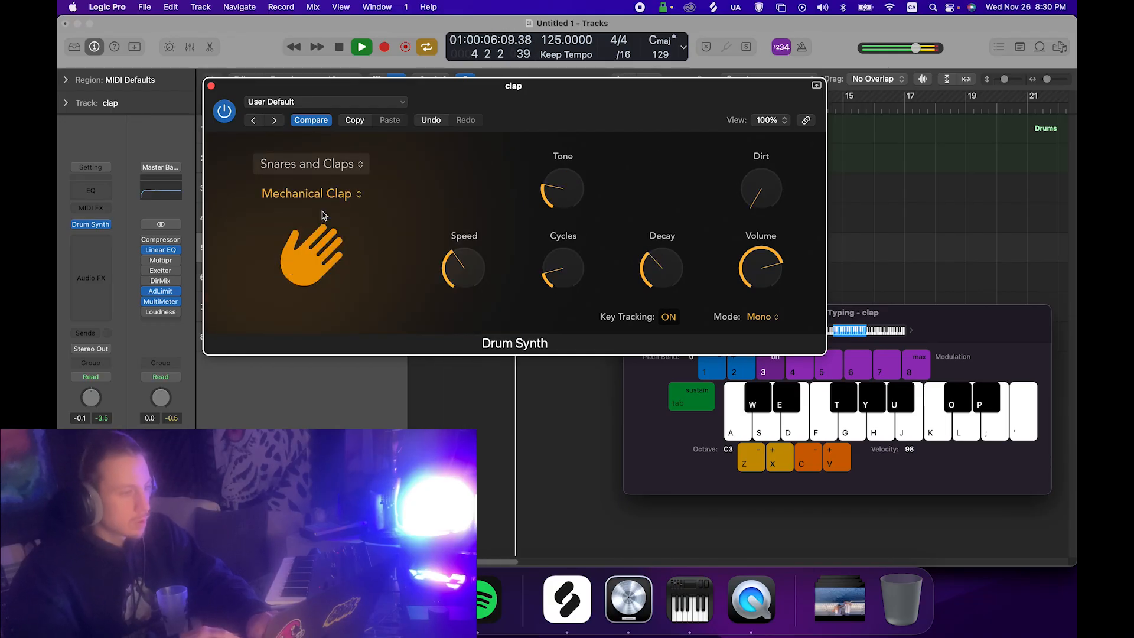
pyautogui.press('space')
# Record a four-bar clap pattern on the clap track, then close the Drum Synth and Musical Typing windows.
pyautogui.moveTo(508, 105); pyautogui.dragTo(516, 322)
pyautogui.press('r')
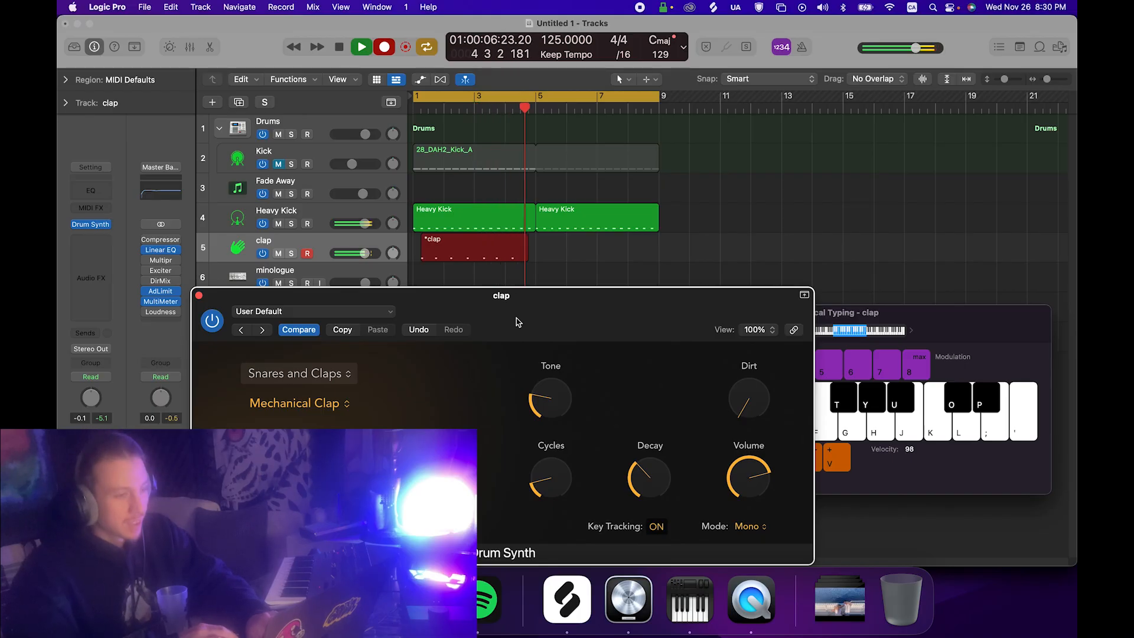
pyautogui.press('space')
pyautogui.click(198, 296)
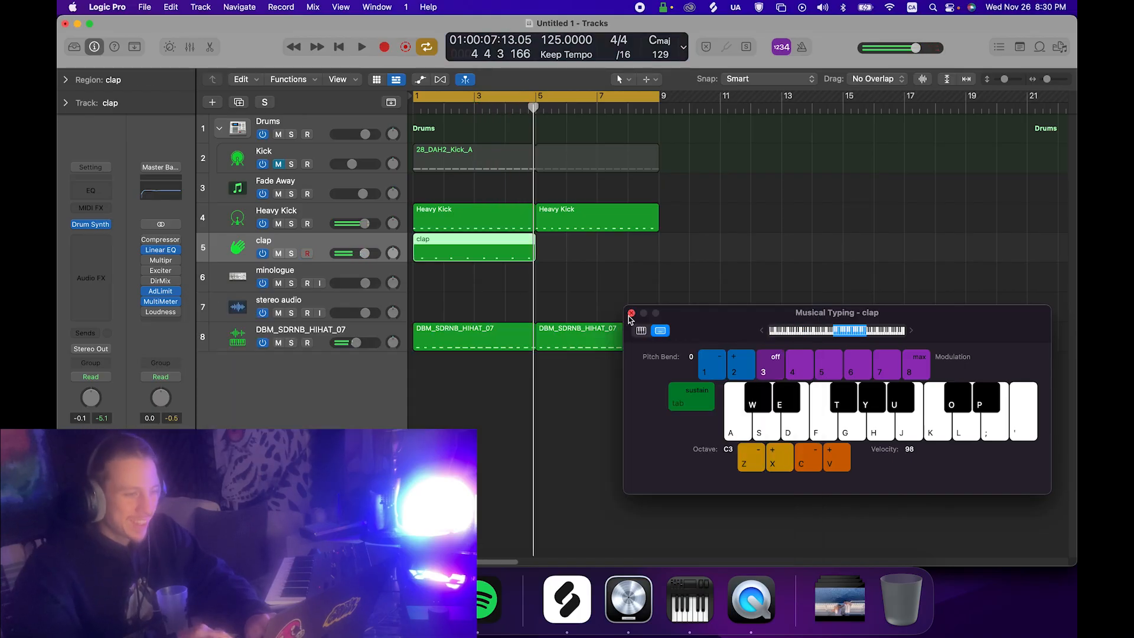
pyautogui.click(631, 313)
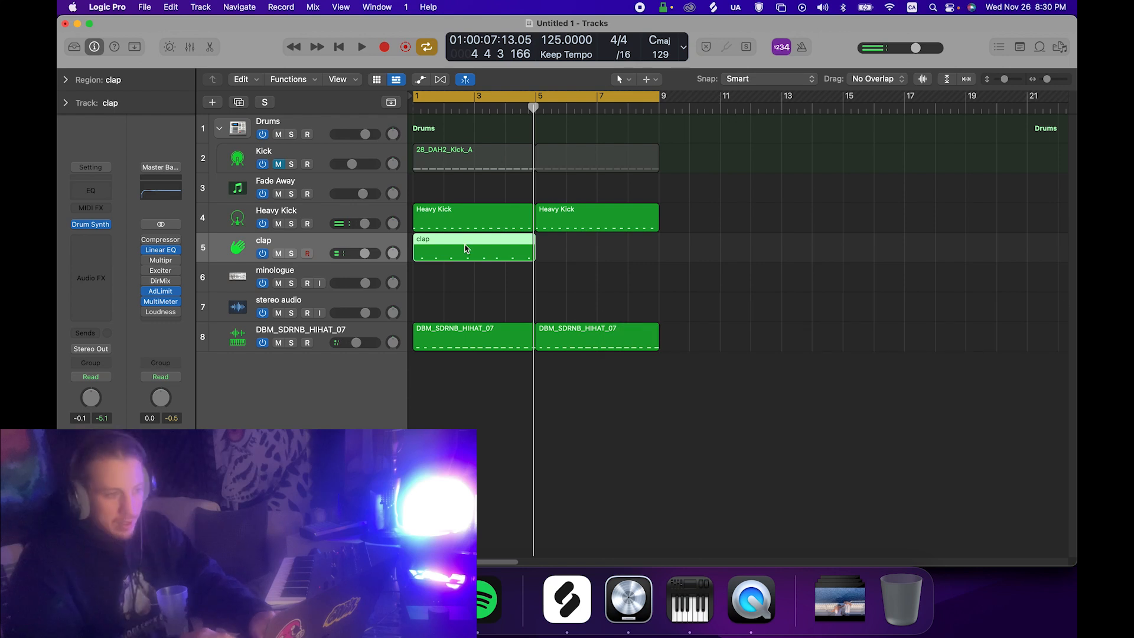
# Open the clap region in the Piano Roll, move its first clap earlier toward beat 2 of bar 1 and check it in playback.
pyautogui.press('p')
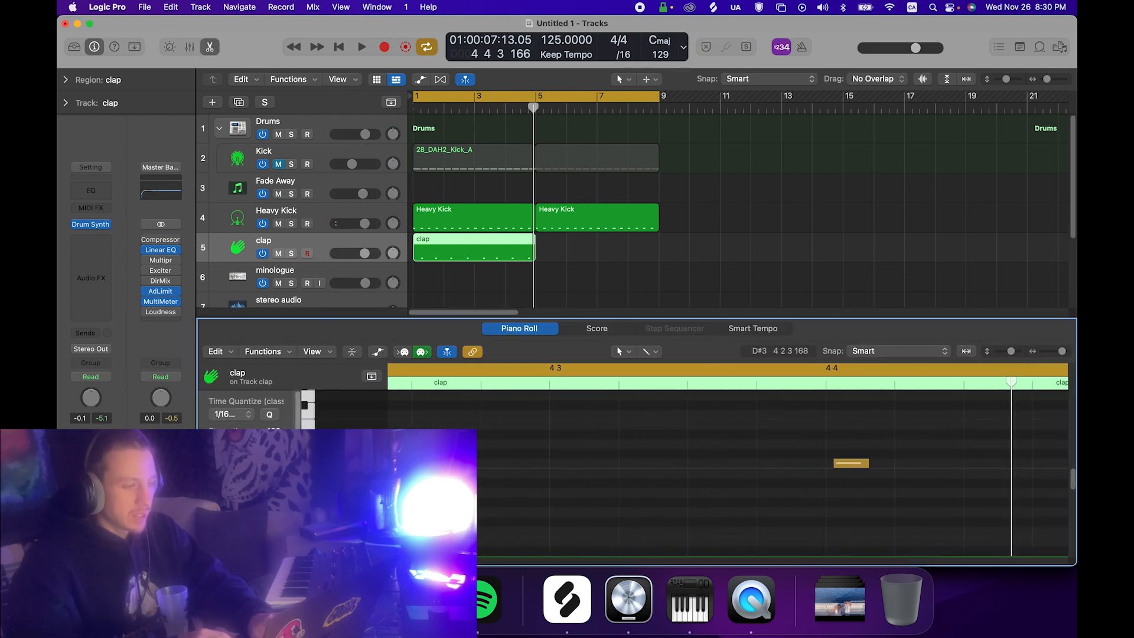
pyautogui.press('space')
pyautogui.press('space')
pyautogui.moveTo(726, 467); pyautogui.dragTo(692, 467)
pyautogui.click(679, 437)
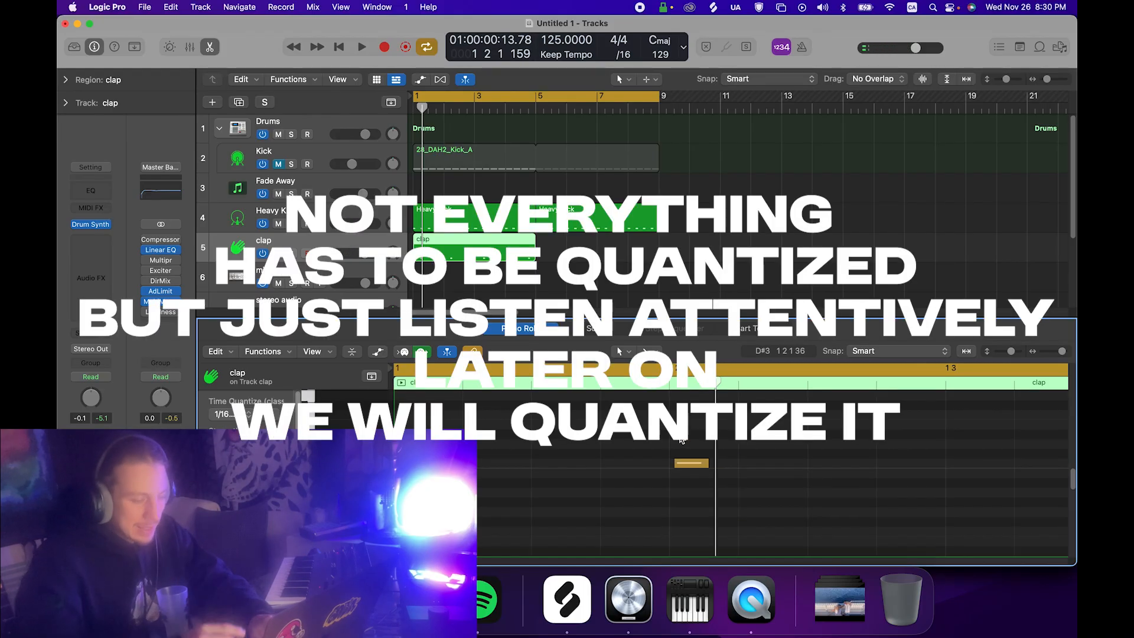
pyautogui.scroll(-2, 680, 437)
pyautogui.press('space')
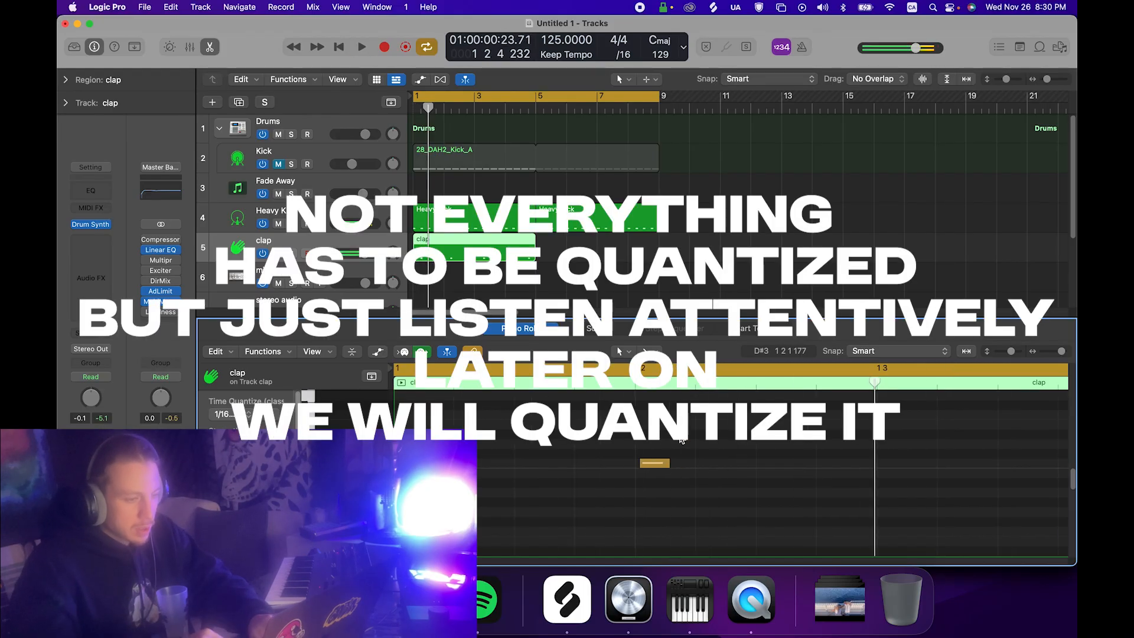
# Nudge the first clap slightly earlier so it sits at beat 2 of bar 1 and play the region from the start.
pyautogui.hscroll(-10, 680, 437)
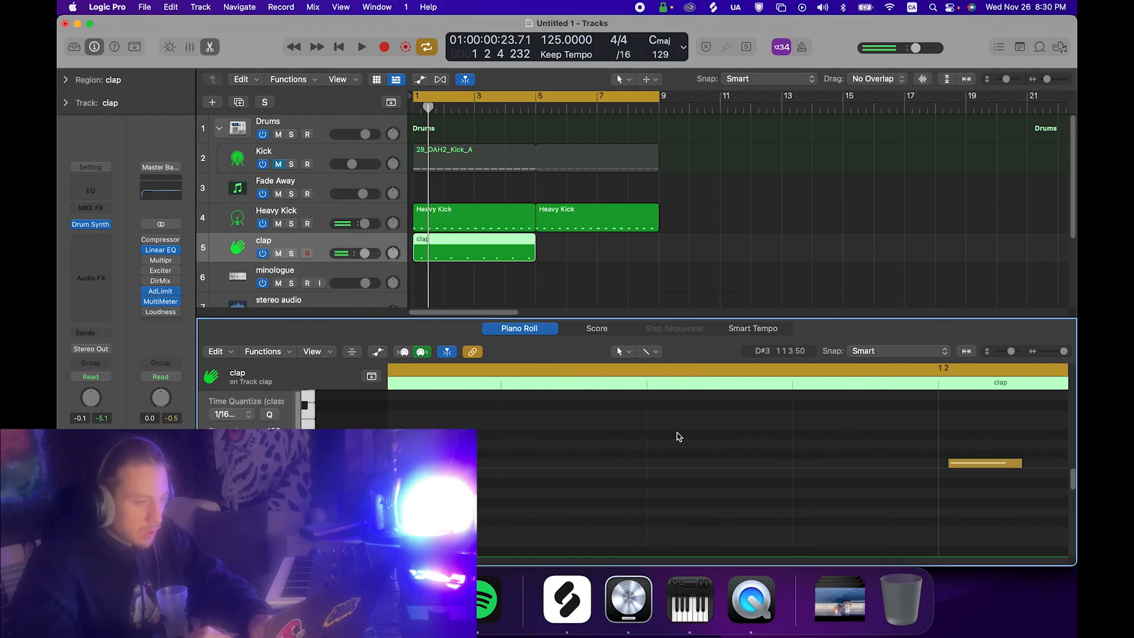
pyautogui.moveTo(973, 471); pyautogui.dragTo(954, 468)
pyautogui.press('space')
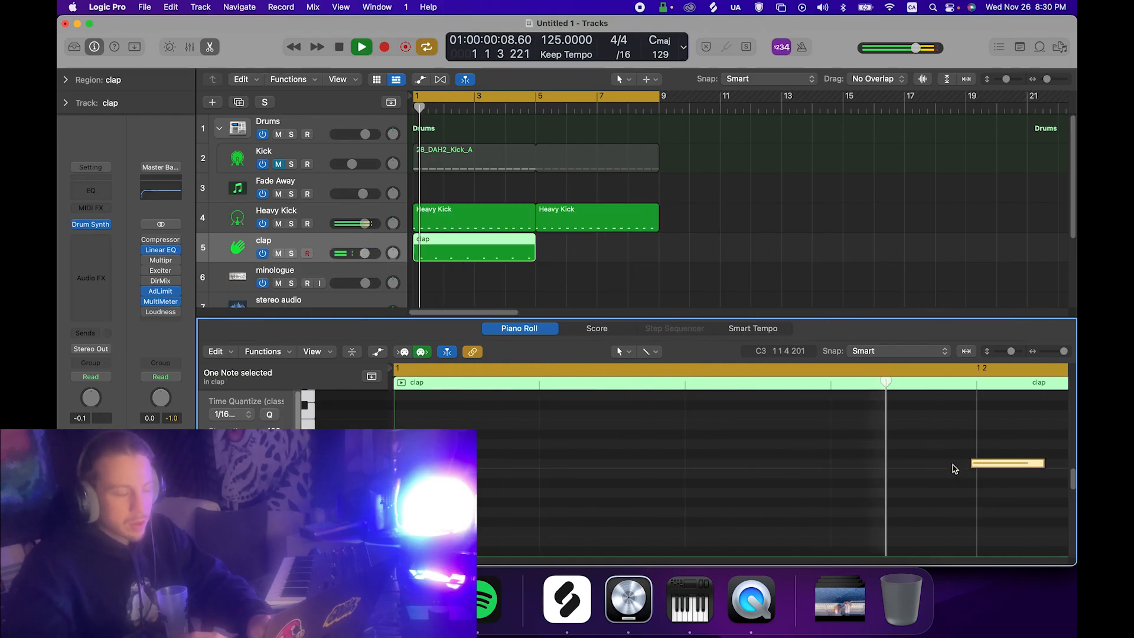
pyautogui.press('space')
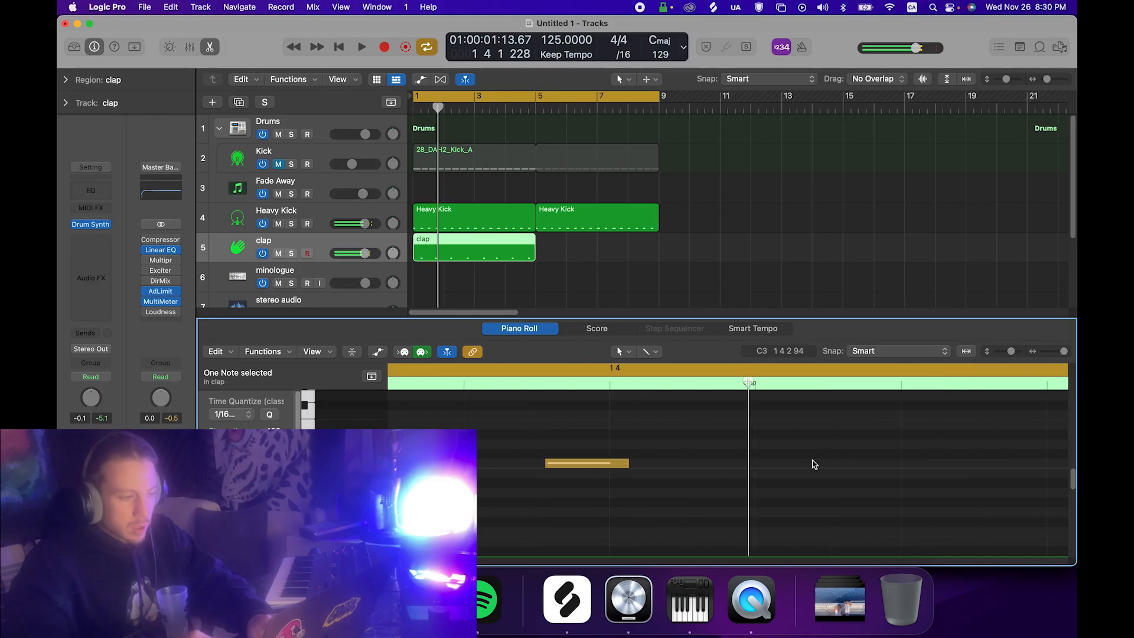
# Move the second clap later onto beat 4 of bar 1 and play into bar 2 to check the timing.
pyautogui.moveTo(594, 466); pyautogui.dragTo(660, 465)
pyautogui.scroll(-5, 659, 465)
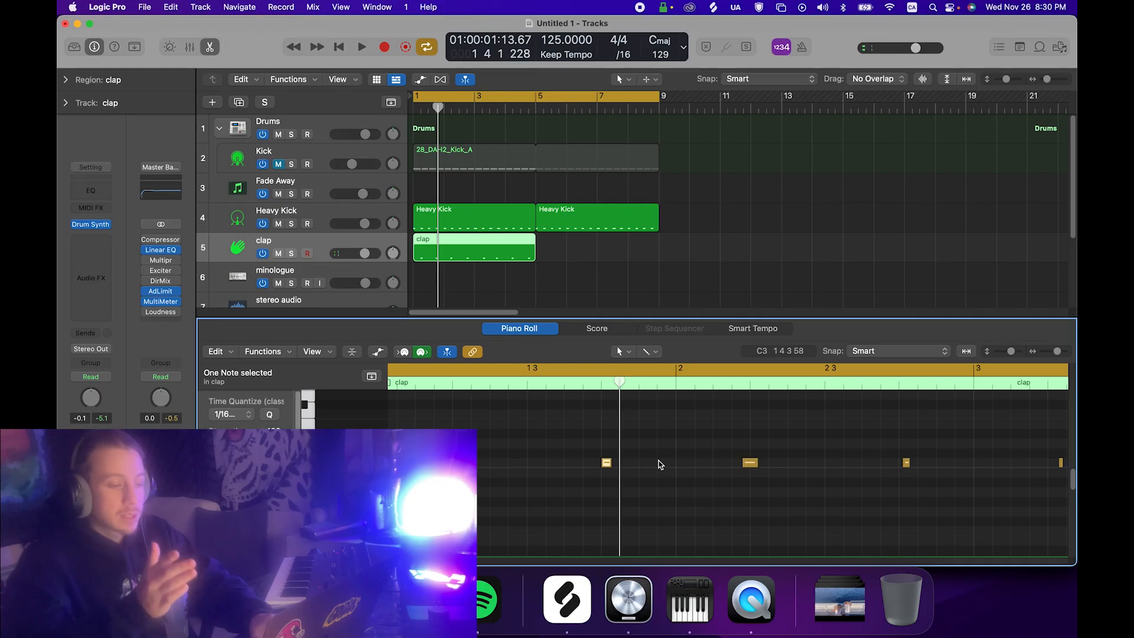
pyautogui.press('space')
pyautogui.click(660, 465)
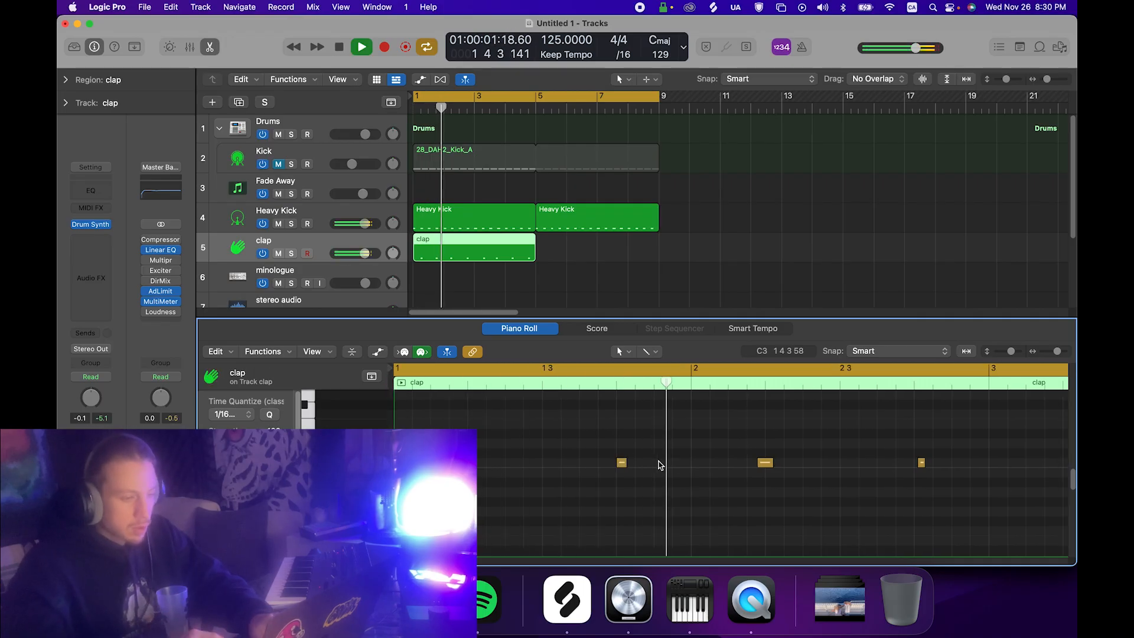
pyautogui.press('space')
pyautogui.scroll(3, 660, 465)
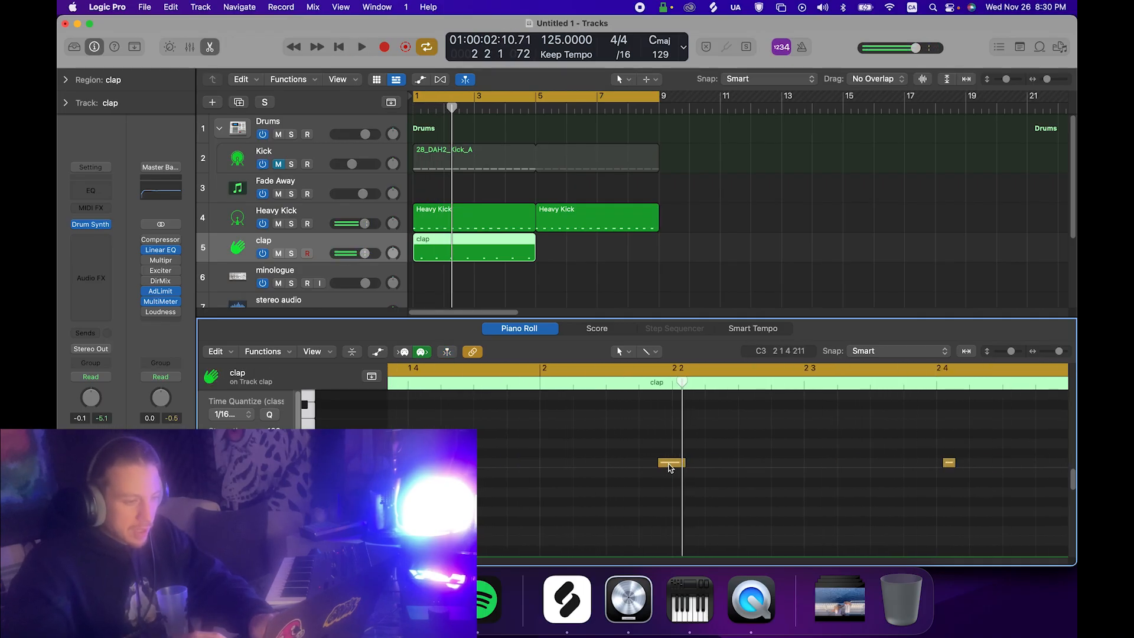
# Move the early clap in bar 2 later onto beat 2 and play the region to check its timing.
pyautogui.scroll(2, 671, 468)
pyautogui.click(660, 466)
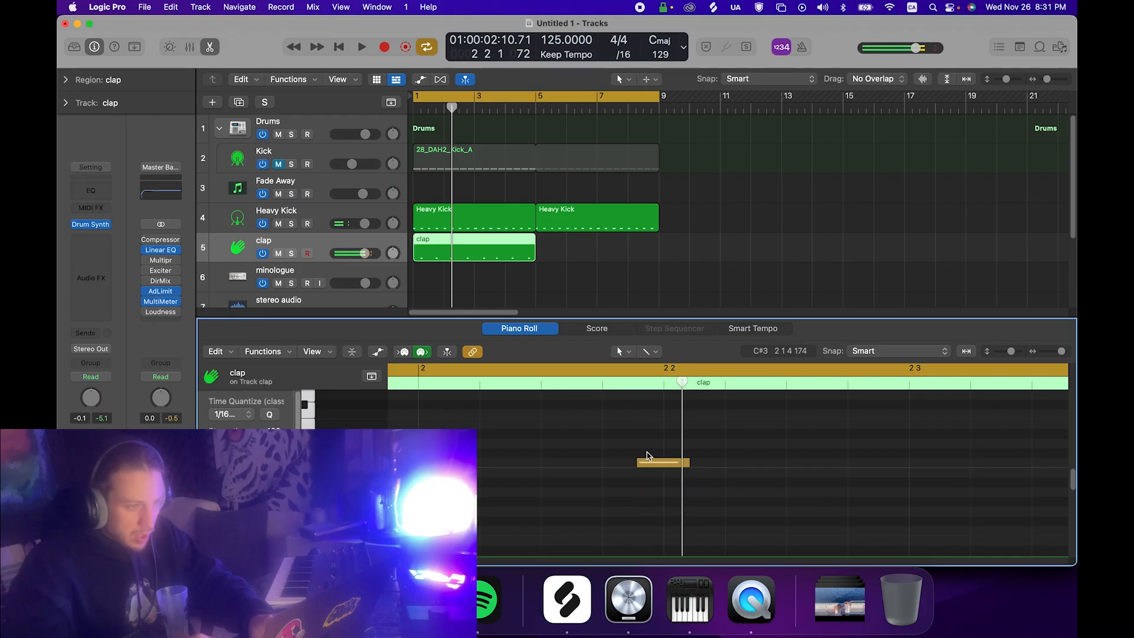
pyautogui.moveTo(648, 458); pyautogui.dragTo(683, 464)
pyautogui.scroll(-5, 684, 463)
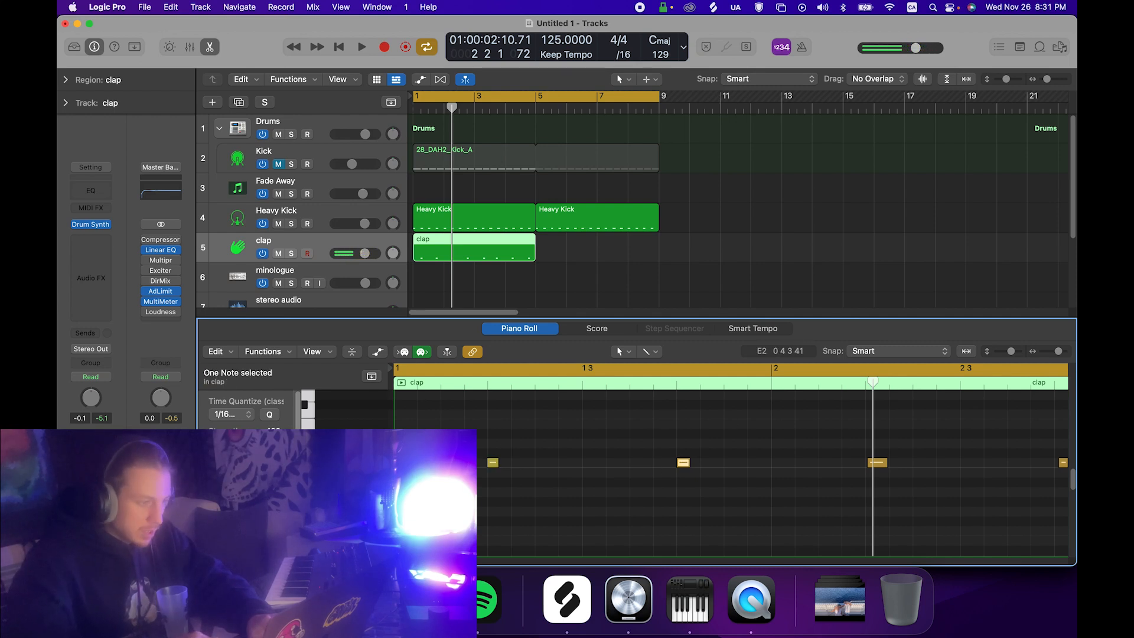
pyautogui.hscroll(5, 695, 457)
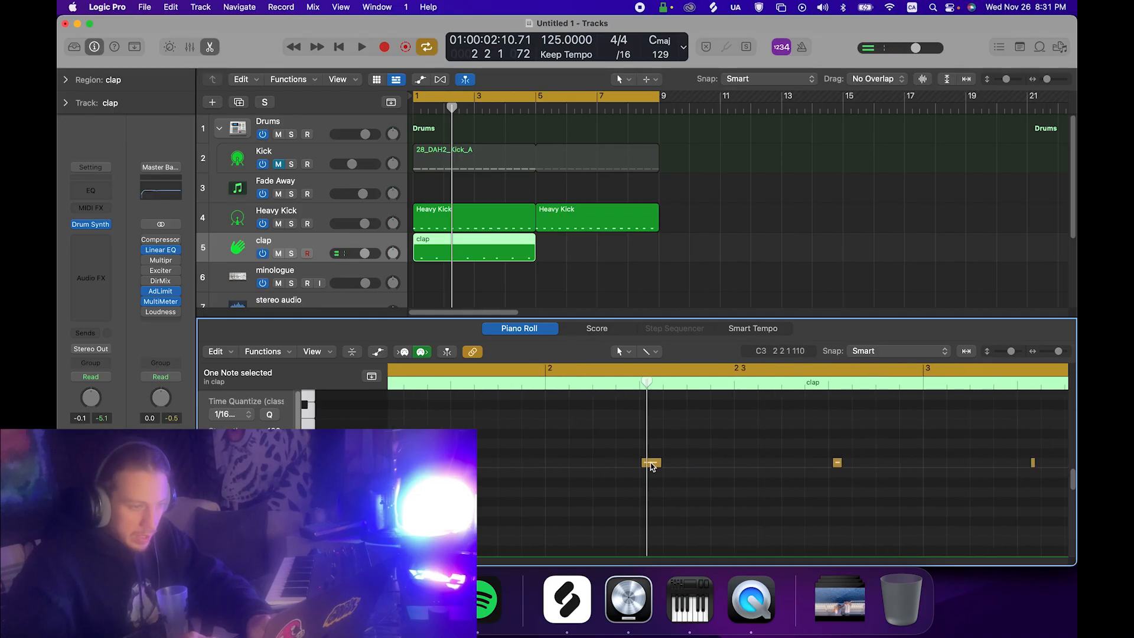
pyautogui.press('space')
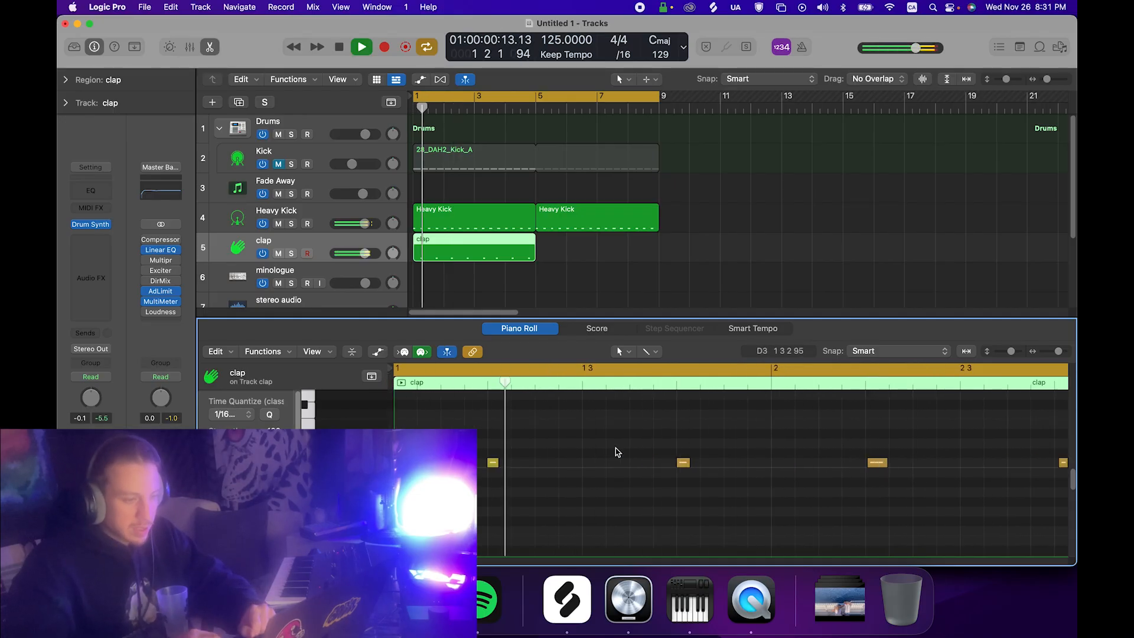
pyautogui.hscroll(3, 618, 452)
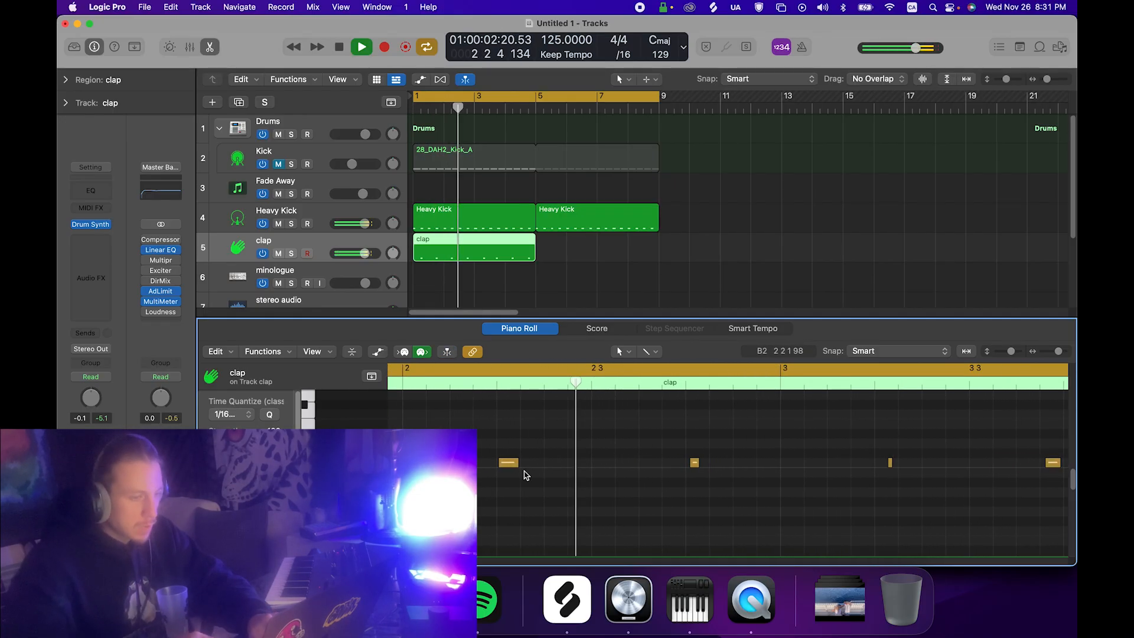
pyautogui.press('space')
# Move the second clap of bar 2 earlier onto beat 4.
pyautogui.press('super+Right')
pyautogui.press('super+Right')
pyautogui.moveTo(582, 466); pyautogui.dragTo(557, 462)
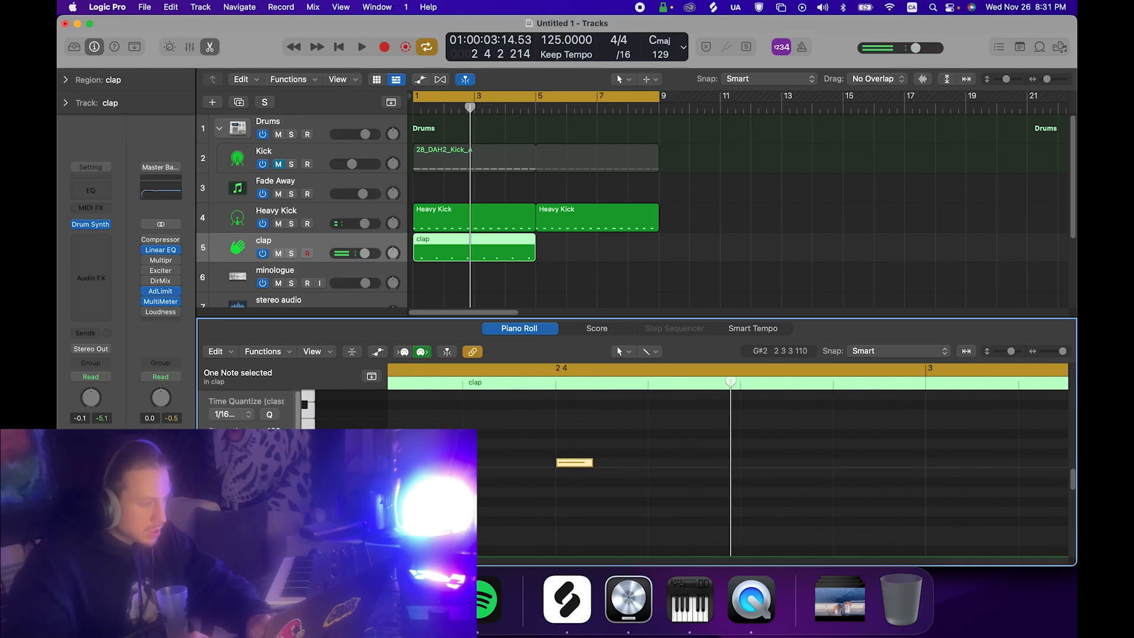
# Move the first clap of bar 3 earlier onto beat 2 and play across it to check the timing.
pyautogui.scroll(-5, 540, 483)
pyautogui.hscroll(3, 541, 480)
pyautogui.scroll(3, 542, 480)
pyautogui.hscroll(2, 543, 479)
pyautogui.scroll(5, 664, 467)
pyautogui.hscroll(-3, 664, 467)
pyautogui.hscroll(3, 664, 468)
pyautogui.click(665, 464)
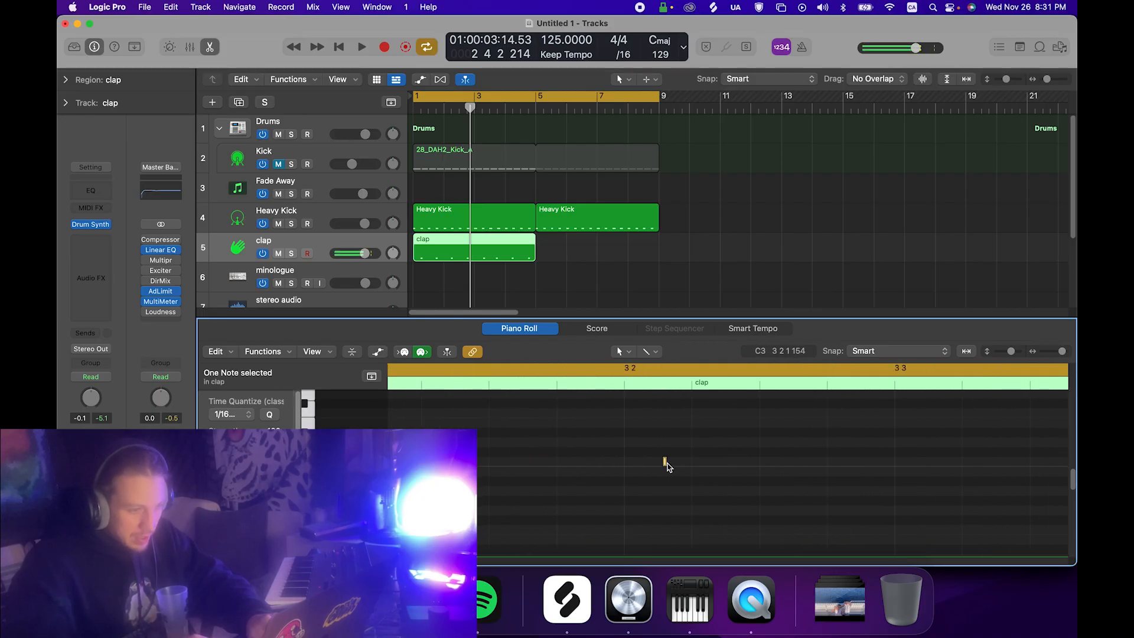
pyautogui.moveTo(667, 466)
pyautogui.mouseDown()
pyautogui.moveTo(690, 462)
pyautogui.moveTo(645, 467)
pyautogui.mouseUp()
pyautogui.press('space')
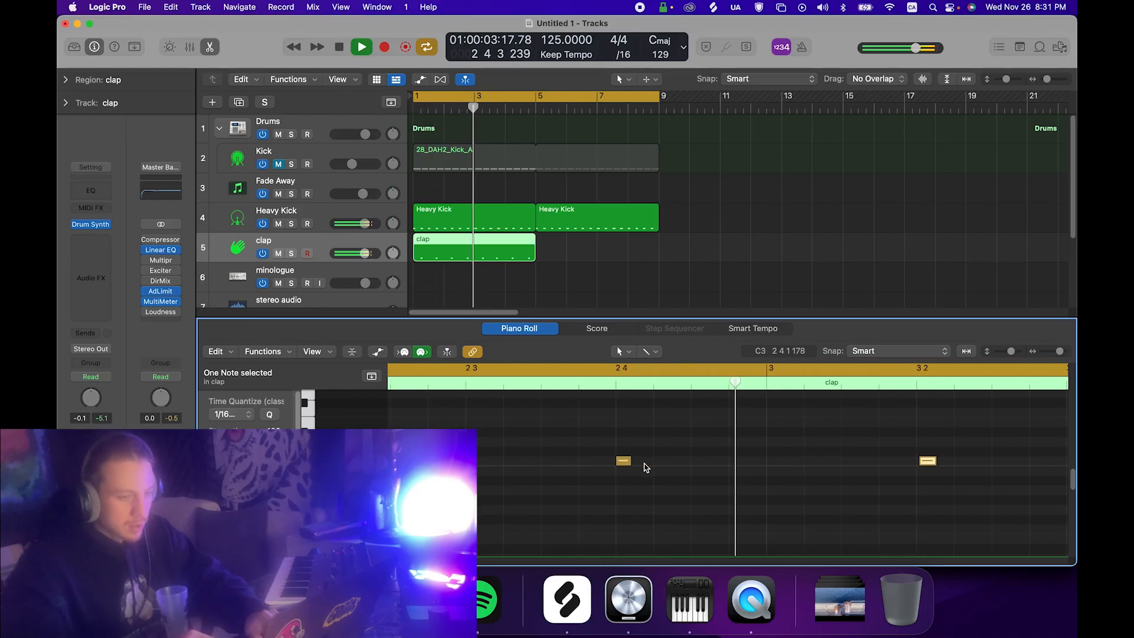
pyautogui.press('space')
# Align the clap on beat 4 of bar 3 and the two claps on beats 2 and 4 of bar 4, then play the region.
pyautogui.moveTo(479, 465); pyautogui.dragTo(508, 465)
pyautogui.press('super+Left')
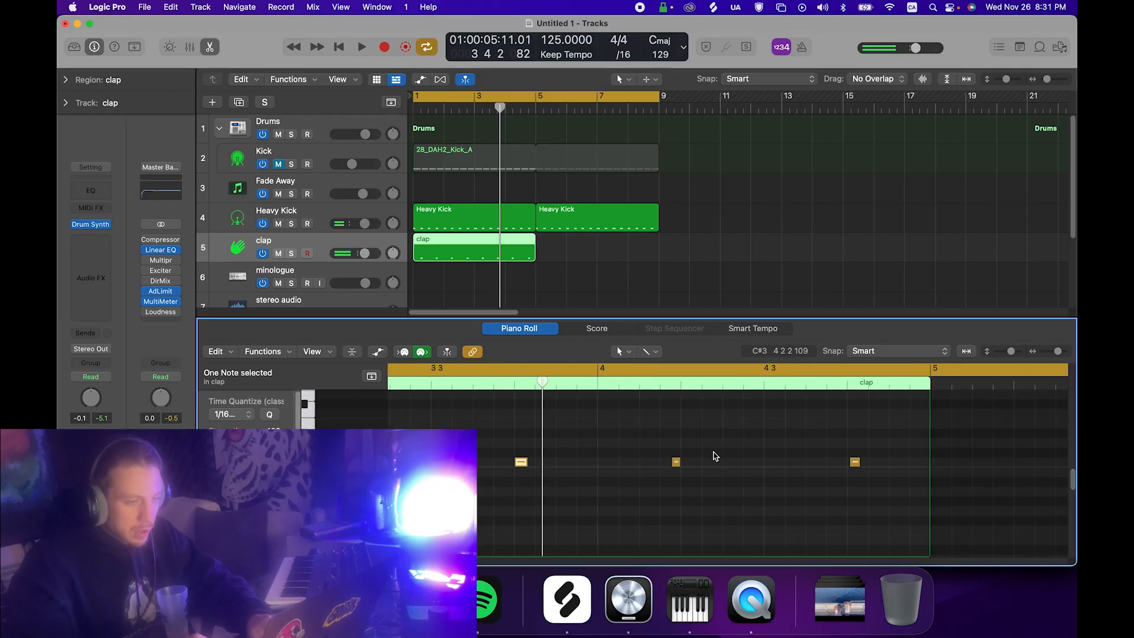
pyautogui.moveTo(676, 466); pyautogui.dragTo(686, 466)
pyautogui.moveTo(856, 465); pyautogui.dragTo(851, 464)
pyautogui.press('super+Left')
pyautogui.press('space')
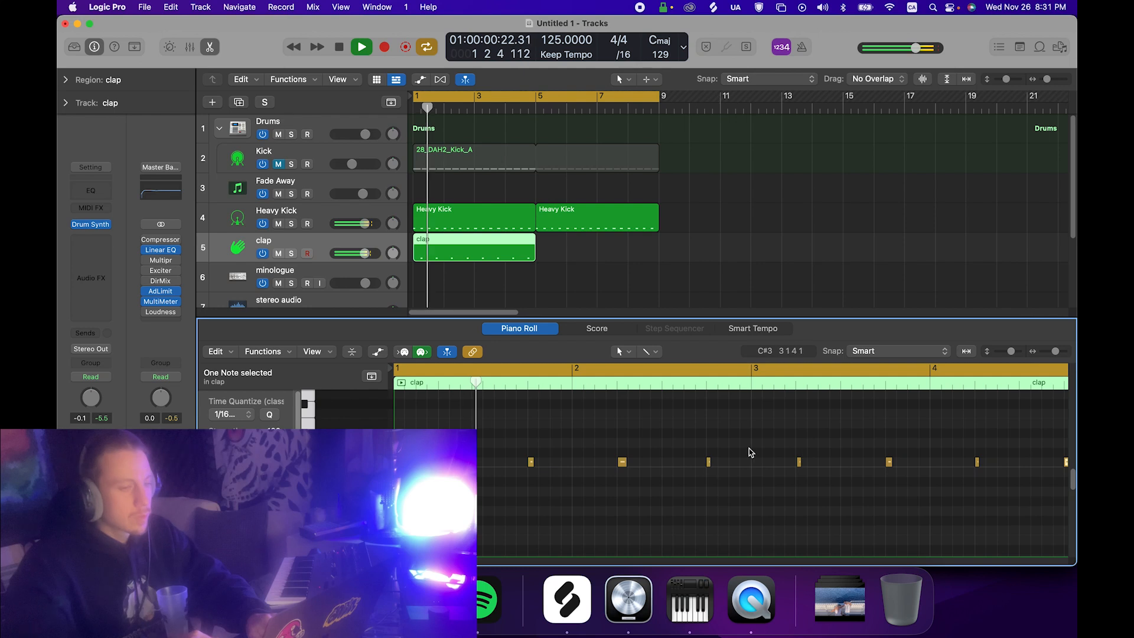
pyautogui.hscroll(2, 738, 438)
pyautogui.hscroll(3, 738, 438)
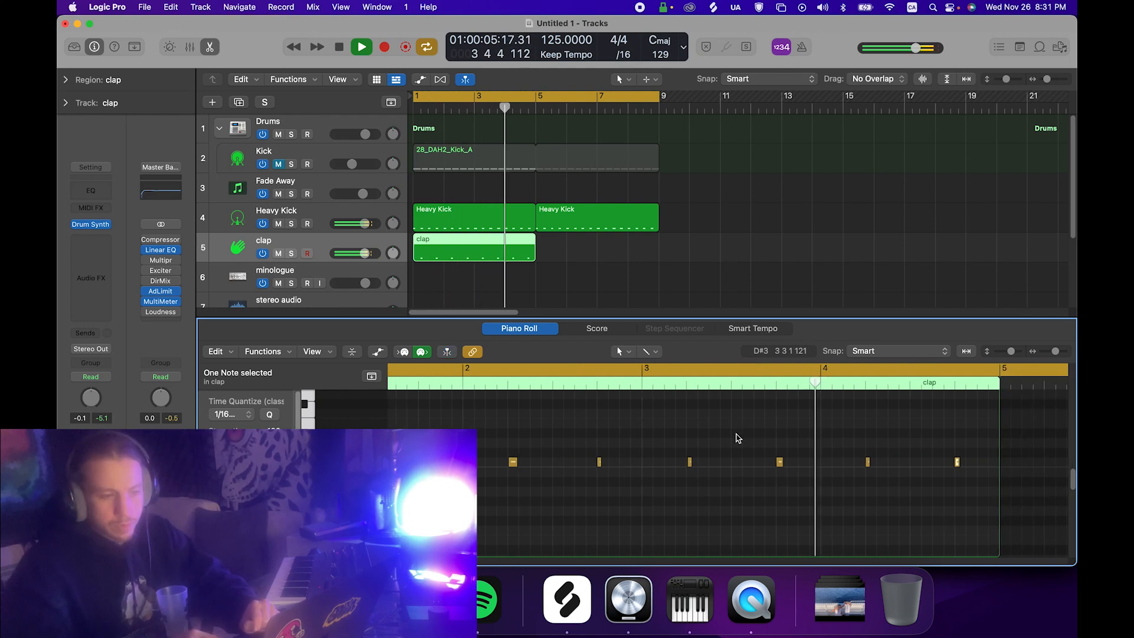
pyautogui.hscroll(5, 735, 437)
pyautogui.press('space')
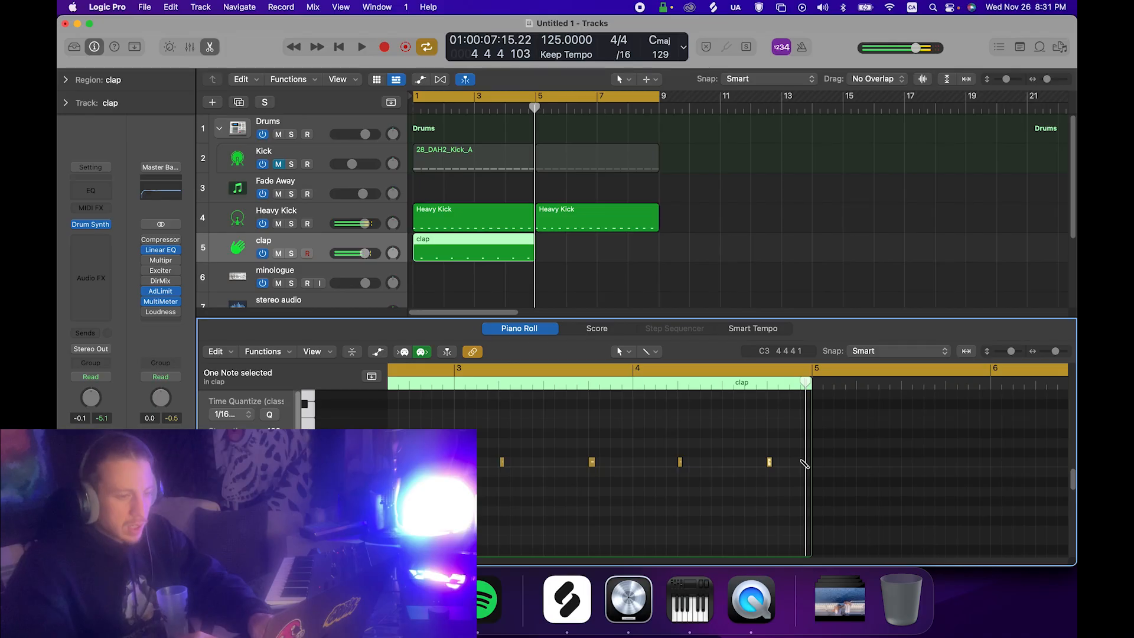
# Add an extra clap at the end of bar 4, just before bar 5.
pyautogui.press('super+Right')
pyautogui.press('super+Right')
pyautogui.press('super+Right')
pyautogui.keyDown('super'); pyautogui.click(799, 461); pyautogui.keyUp('super')
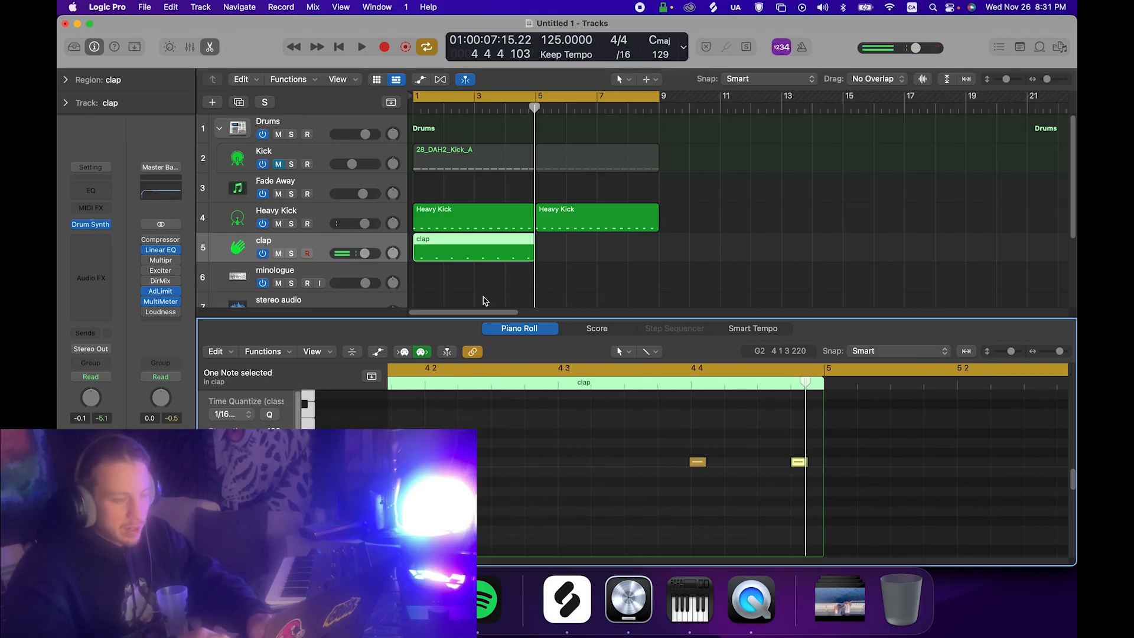
# Start playback and repeat the four-bar clap region once so it also fills bars 5 to 8.
pyautogui.press('space')
pyautogui.click(508, 229)
pyautogui.click(501, 248)
pyautogui.press('super+r')
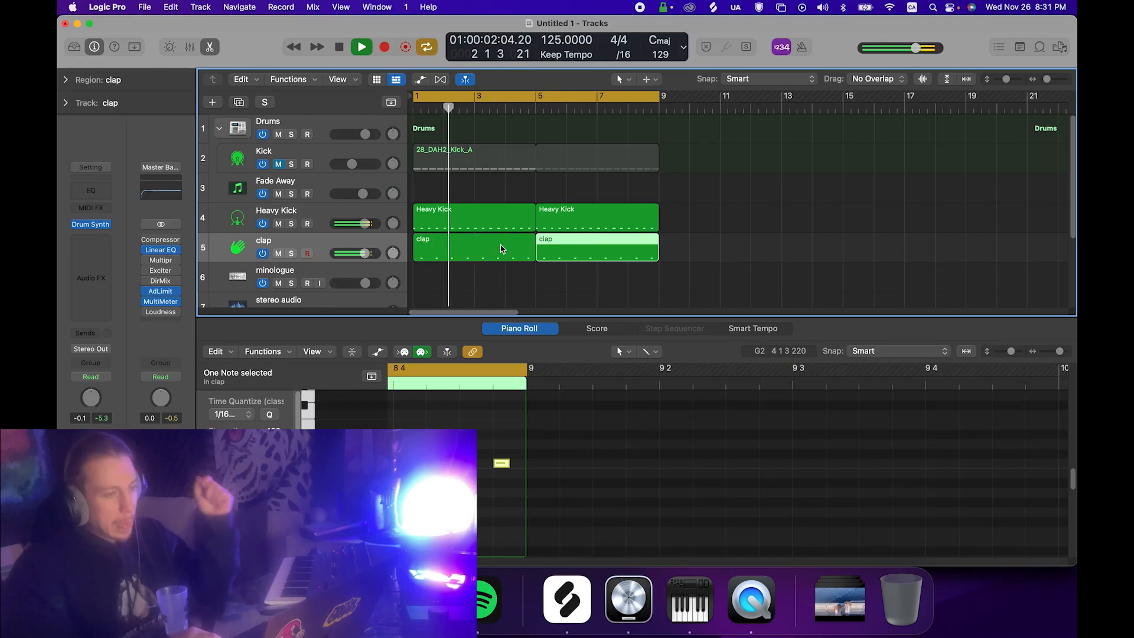
# Close the Piano Roll and lower the clap track's volume to -3.1 dB during playback.
pyautogui.click(508, 325)
pyautogui.press('p')
pyautogui.click(486, 276)
pyautogui.moveTo(366, 255); pyautogui.dragTo(349, 254)
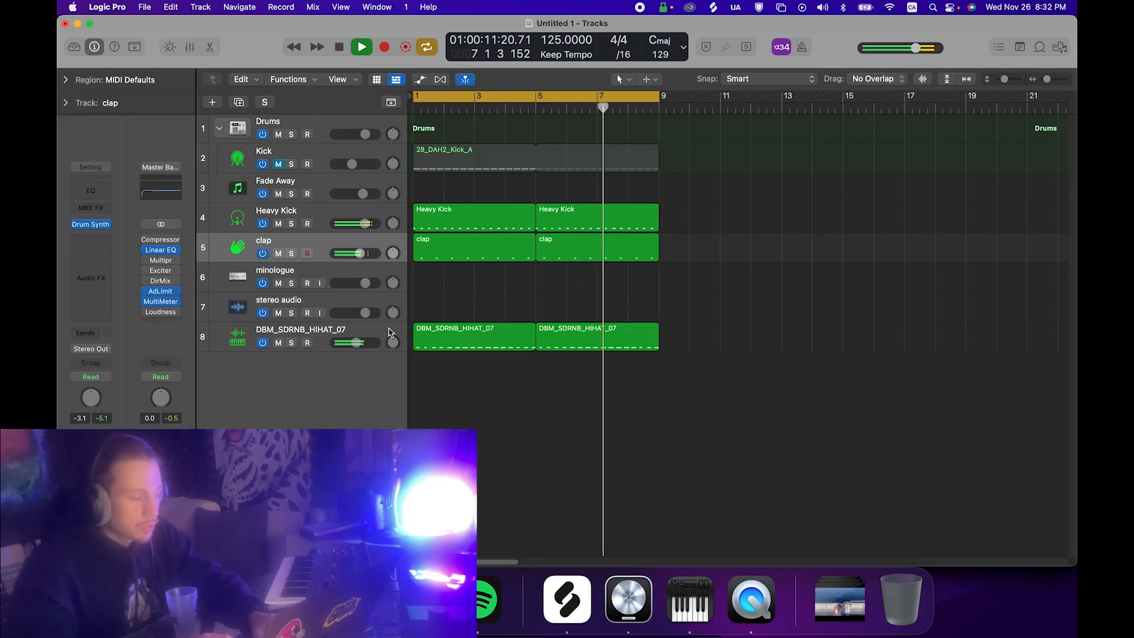
pyautogui.press('space')
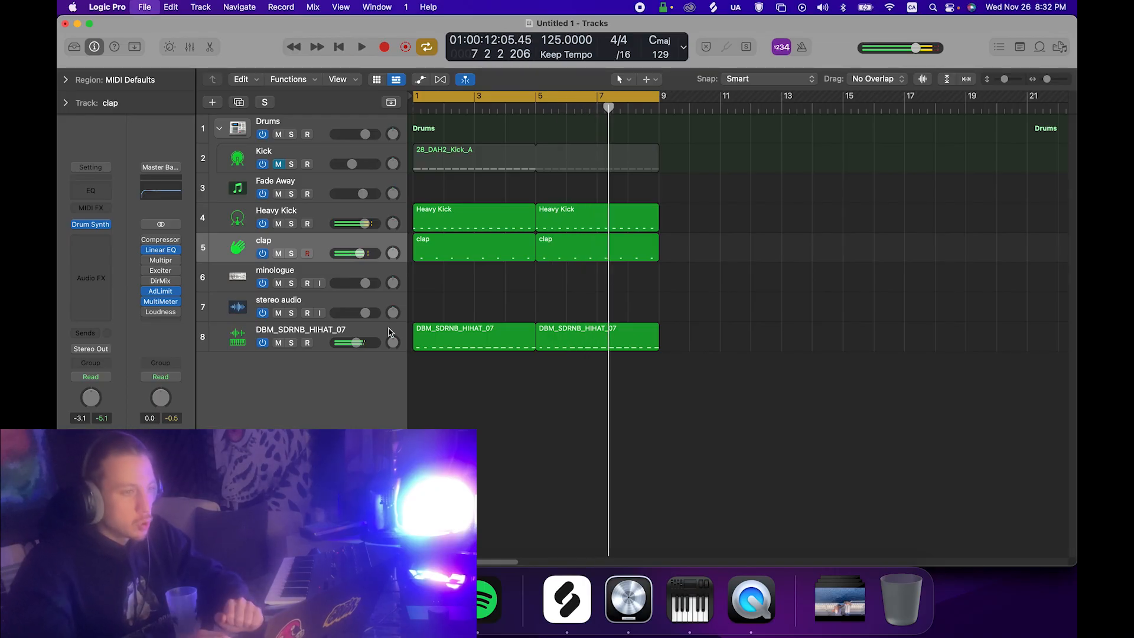
# Save the project as house_tutorial_2 in the Logic folder, organized as a package.
pyautogui.press('super+s')
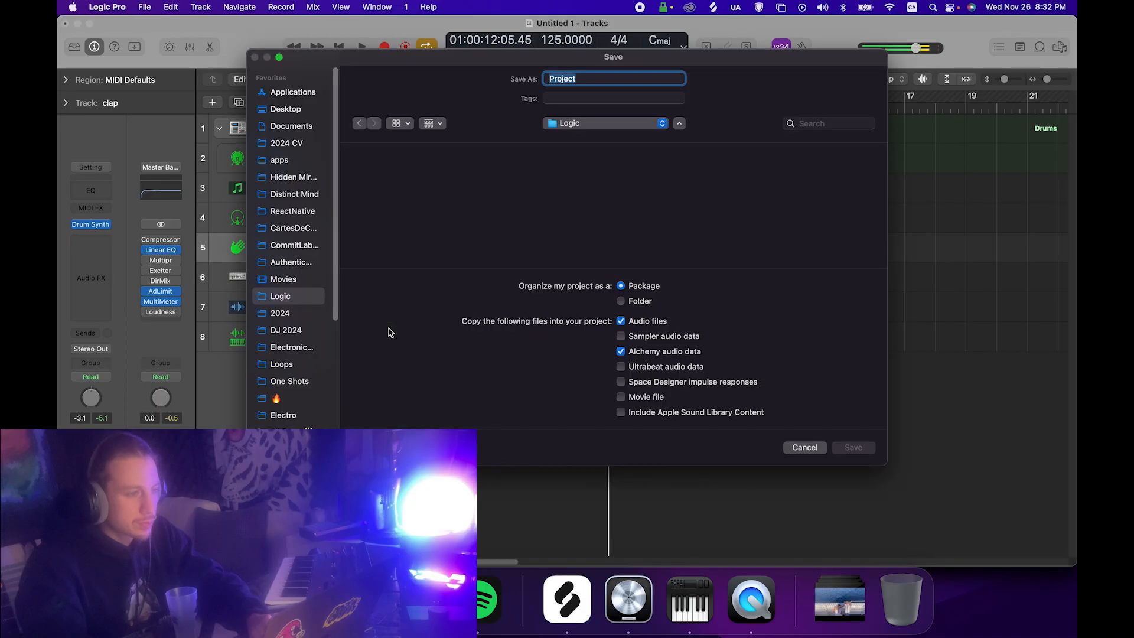
pyautogui.write('house_tutorial_2')
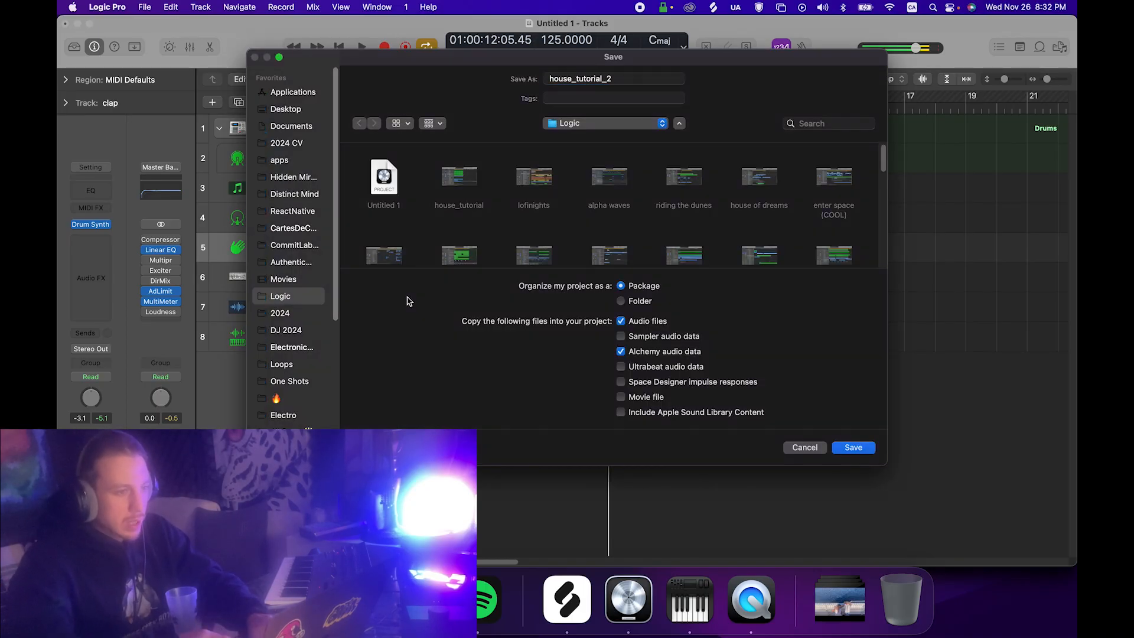
pyautogui.press('Return')
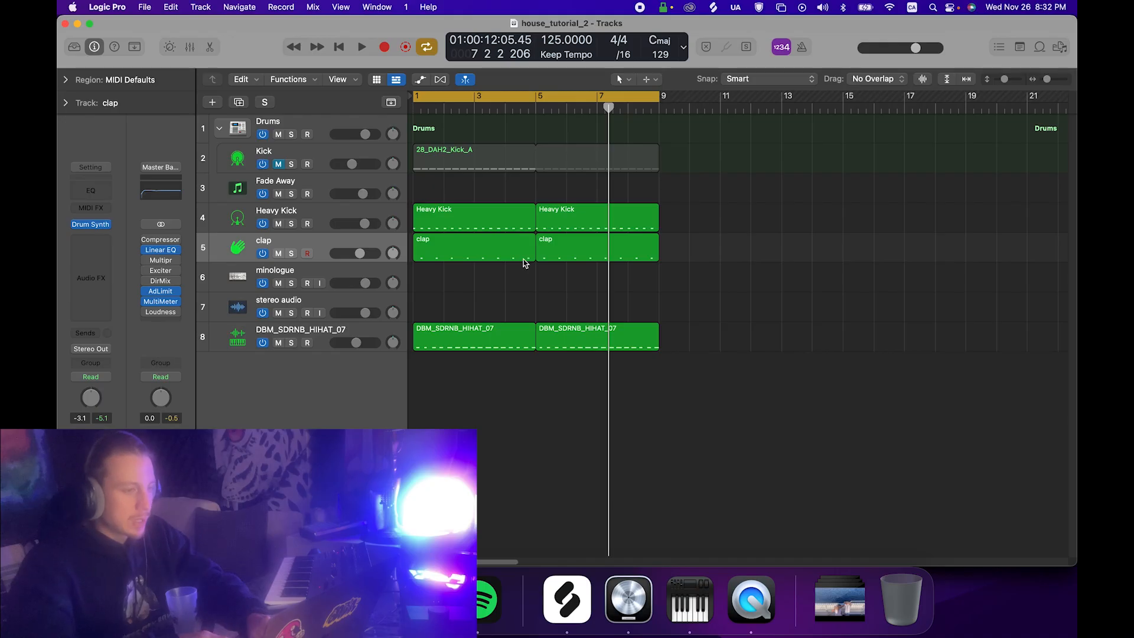
# Select the Heavy Kick track and play the drum loop from the start.
pyautogui.click(323, 218)
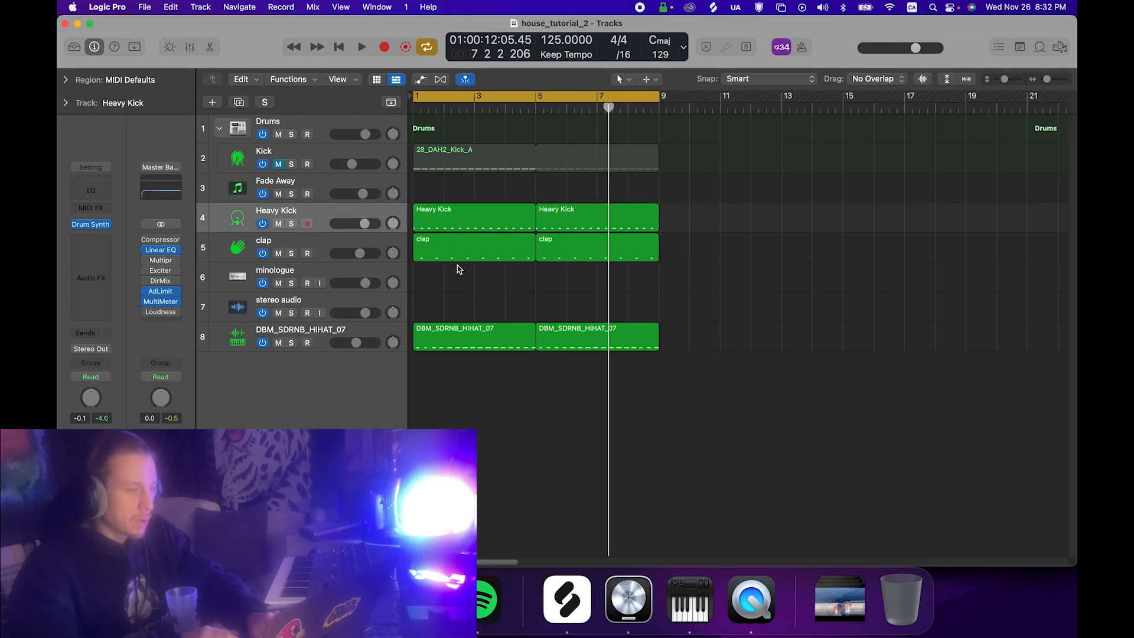
pyautogui.click(458, 269)
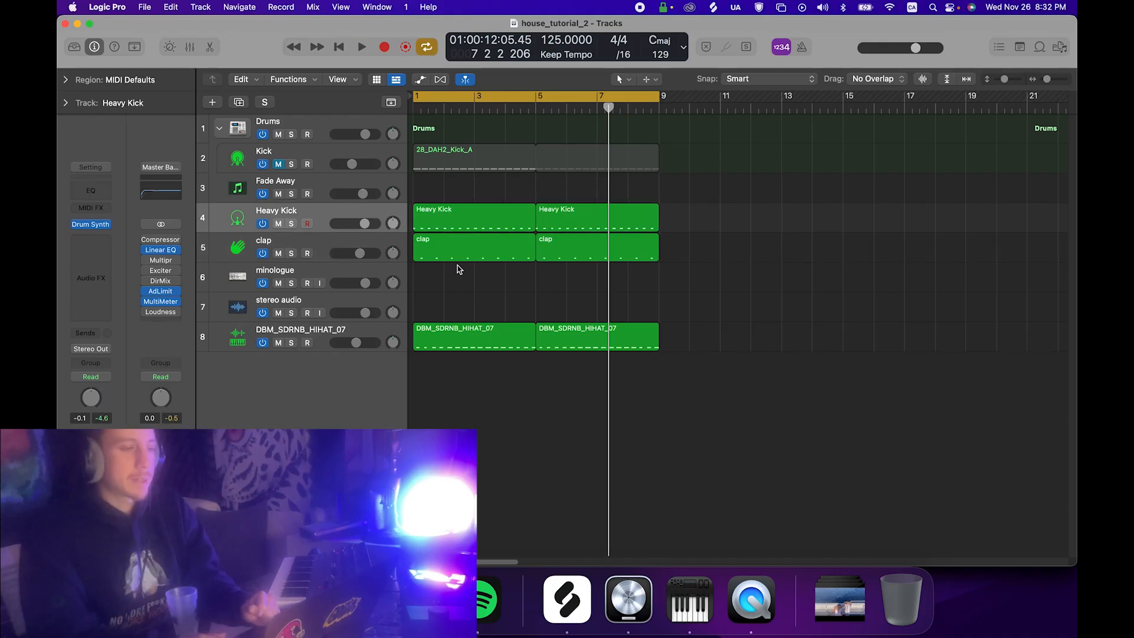
pyautogui.press('space')
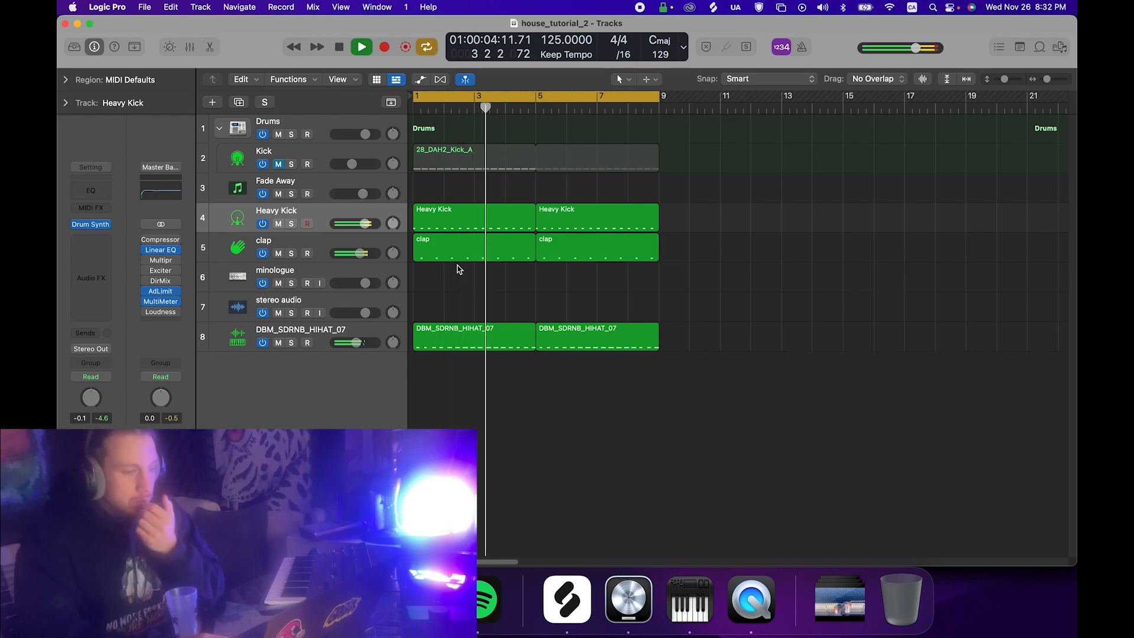
# Switch to Splice, audition AU_BTH3_124_hihat_deep.wav and import it into the Logic Pro project at bar 1 on a new track.
pyautogui.click(569, 599)
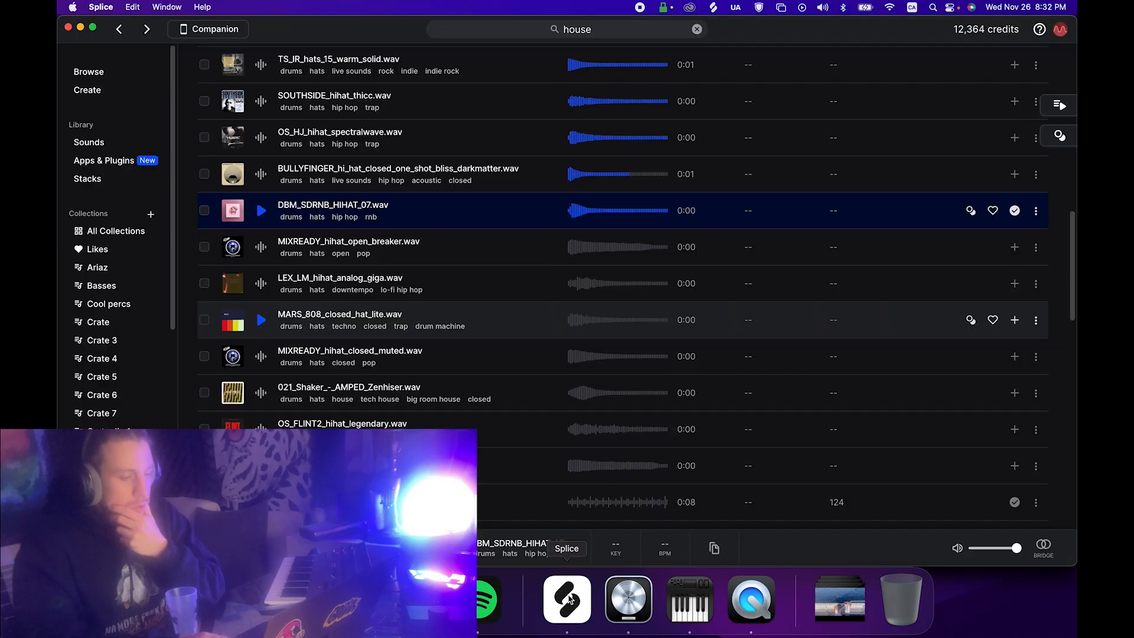
pyautogui.scroll(-1, 577, 483)
pyautogui.scroll(-1, 578, 483)
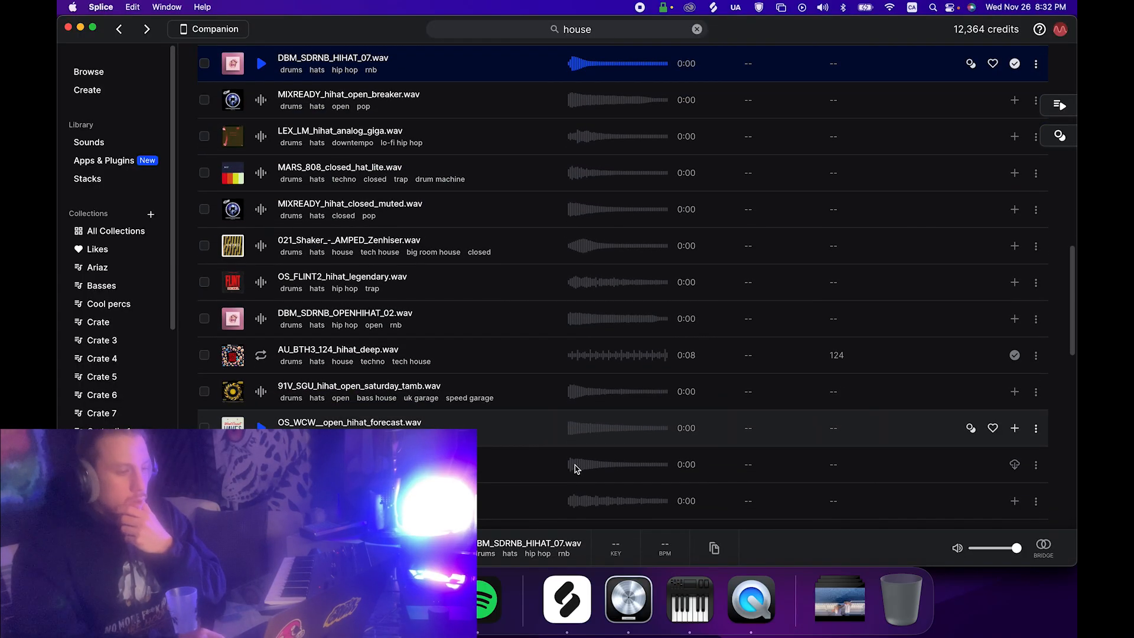
pyautogui.click(565, 368)
pyautogui.press('space')
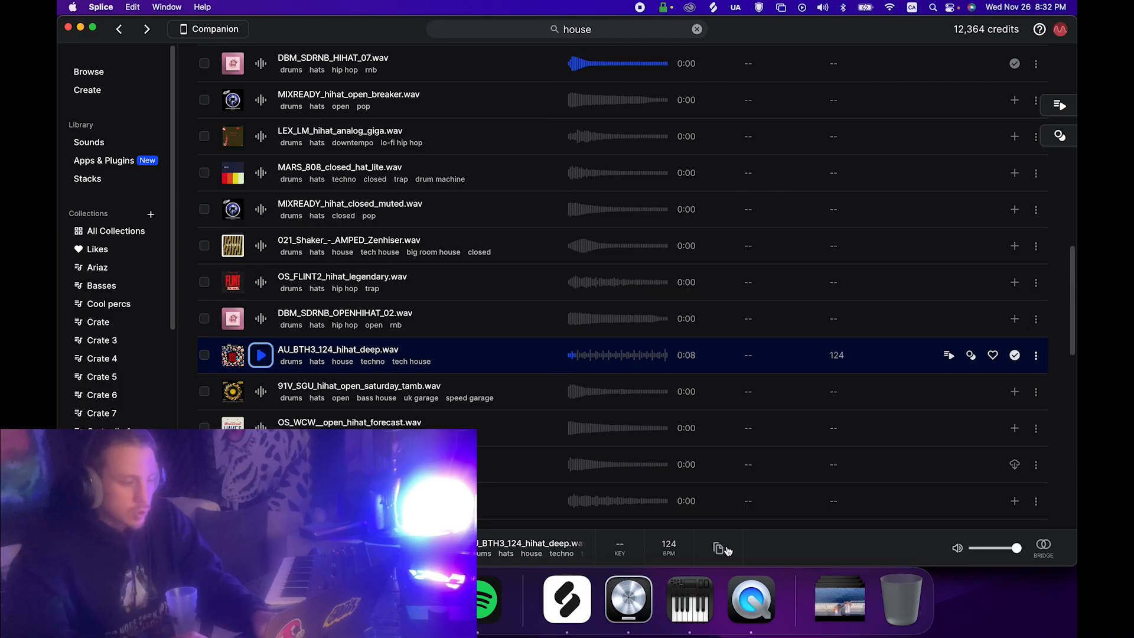
pyautogui.moveTo(717, 548); pyautogui.dragTo(435, 369)
pyautogui.press('super+Right')
pyautogui.press('space')
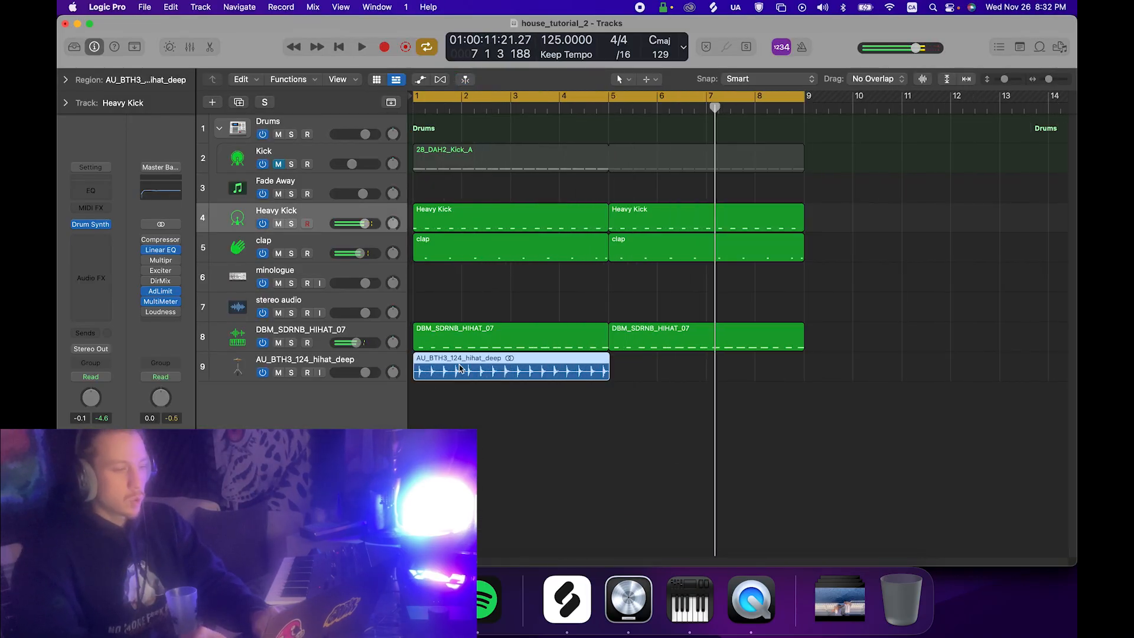
# Open the AU_BTH3_124_hihat_deep track in the audio editor and turn on Flex for it.
pyautogui.press('super+Right')
pyautogui.press('super+Right')
pyautogui.click(316, 365)
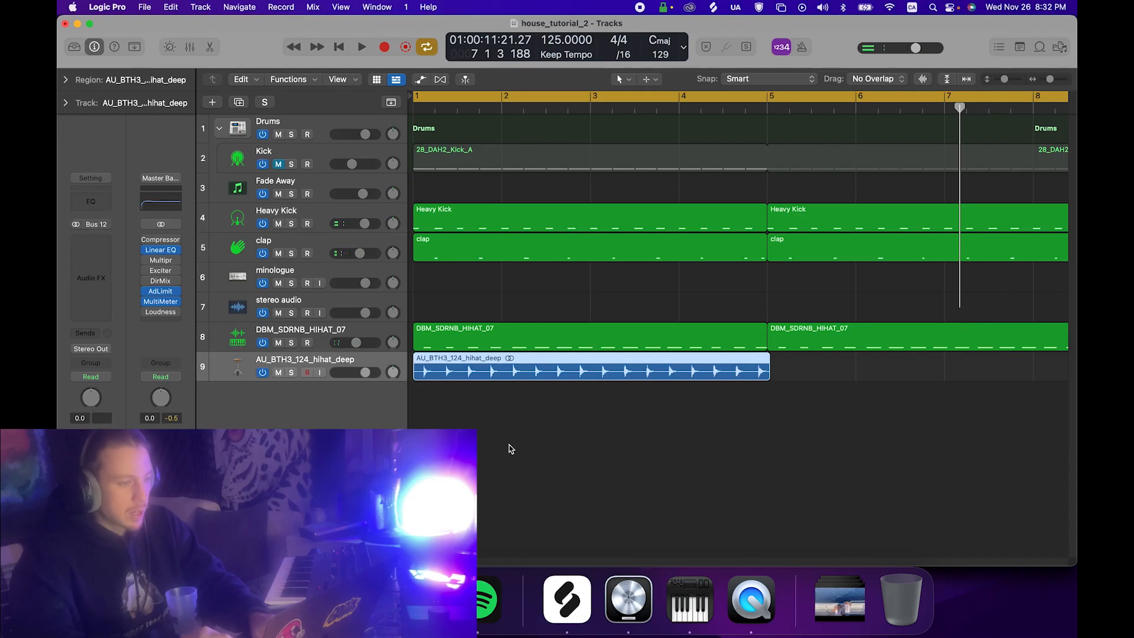
pyautogui.press('e')
pyautogui.press('e')
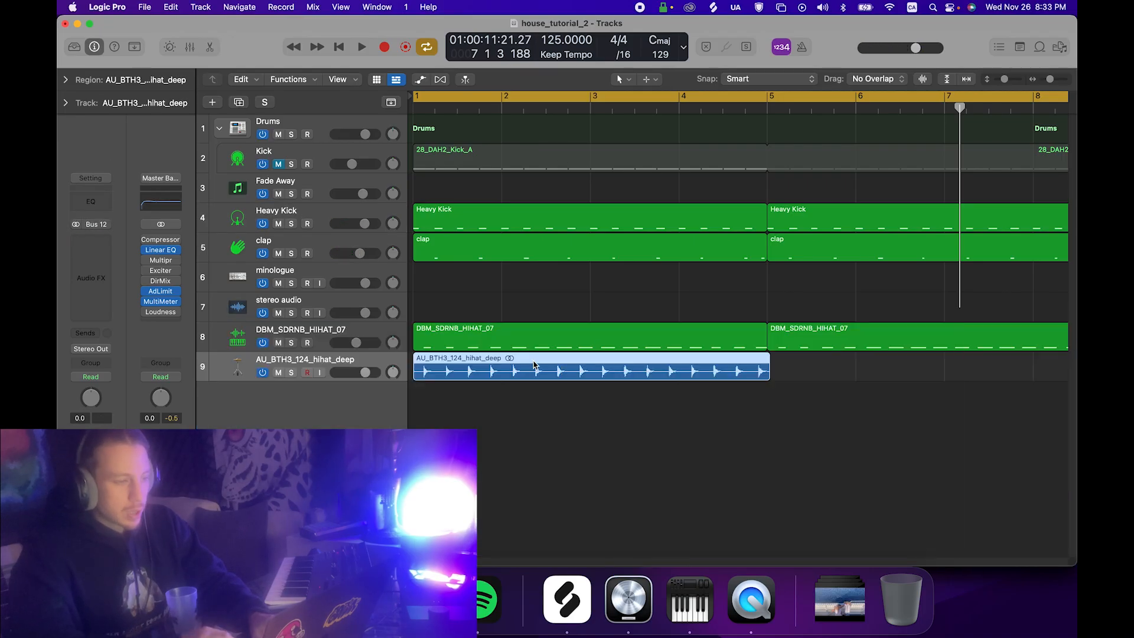
pyautogui.press('e')
pyautogui.click(374, 357)
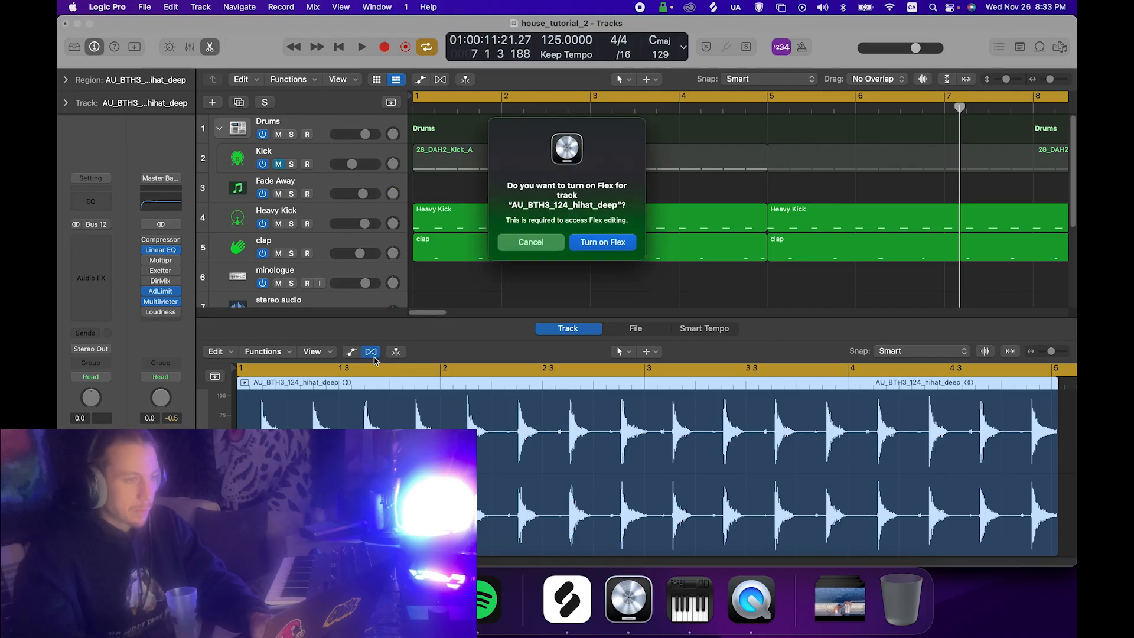
pyautogui.press('Return')
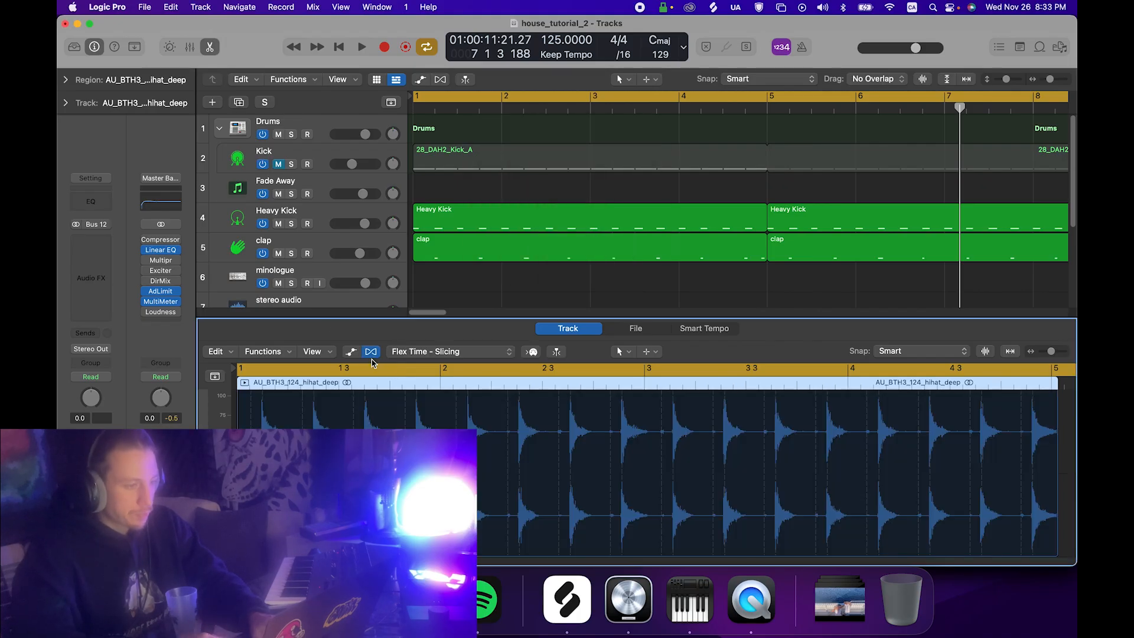
# Shorten the end of the hi-hat loop slightly so it finishes exactly at bar 5.
pyautogui.scroll(-5, 487, 402)
pyautogui.scroll(5, 431, 405)
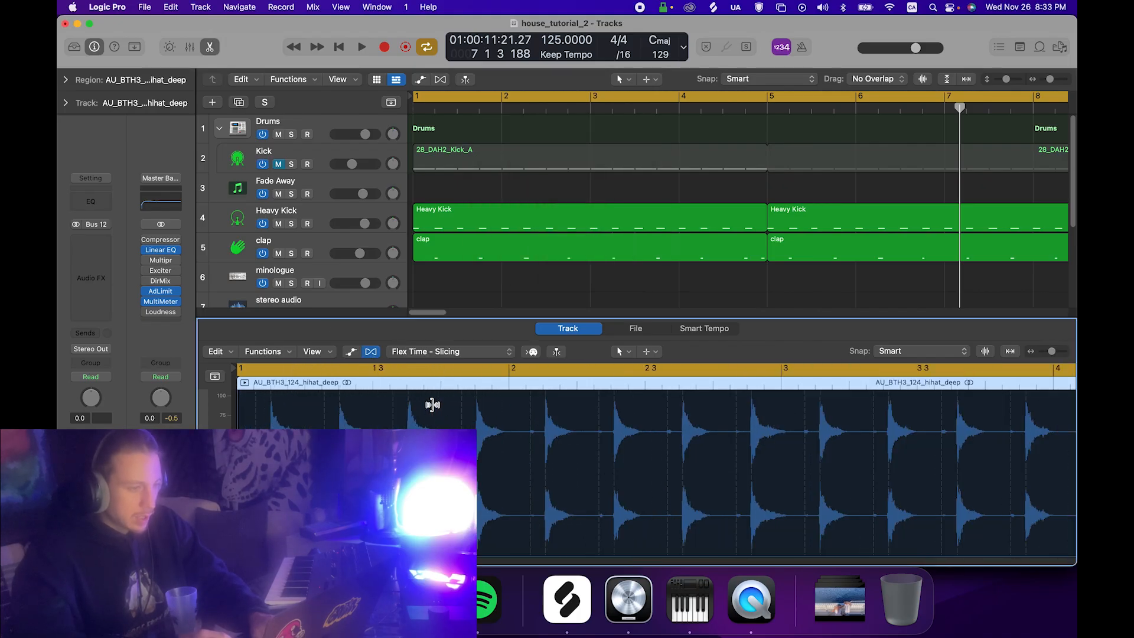
pyautogui.scroll(-3, 529, 412)
pyautogui.moveTo(696, 414); pyautogui.dragTo(691, 413)
pyautogui.scroll(-1, 696, 270)
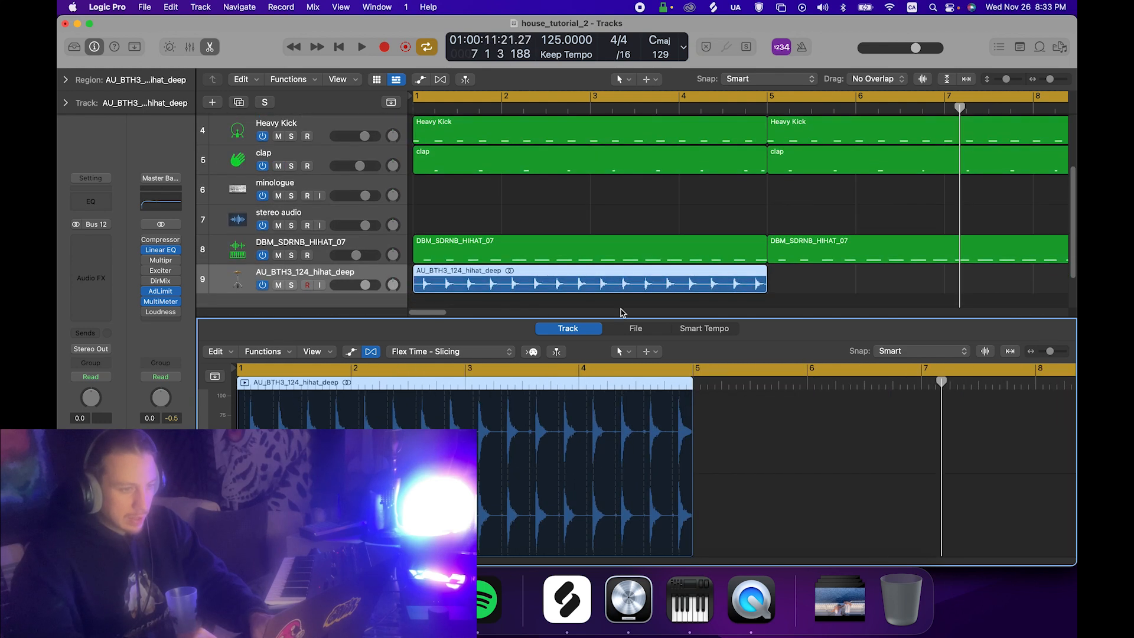
# Play the hi-hat loop with the drums, lower its track volume to -3.4 dB and close the audio editor.
pyautogui.press('space')
pyautogui.press('space')
pyautogui.press('space')
pyautogui.moveTo(372, 284); pyautogui.dragTo(359, 285)
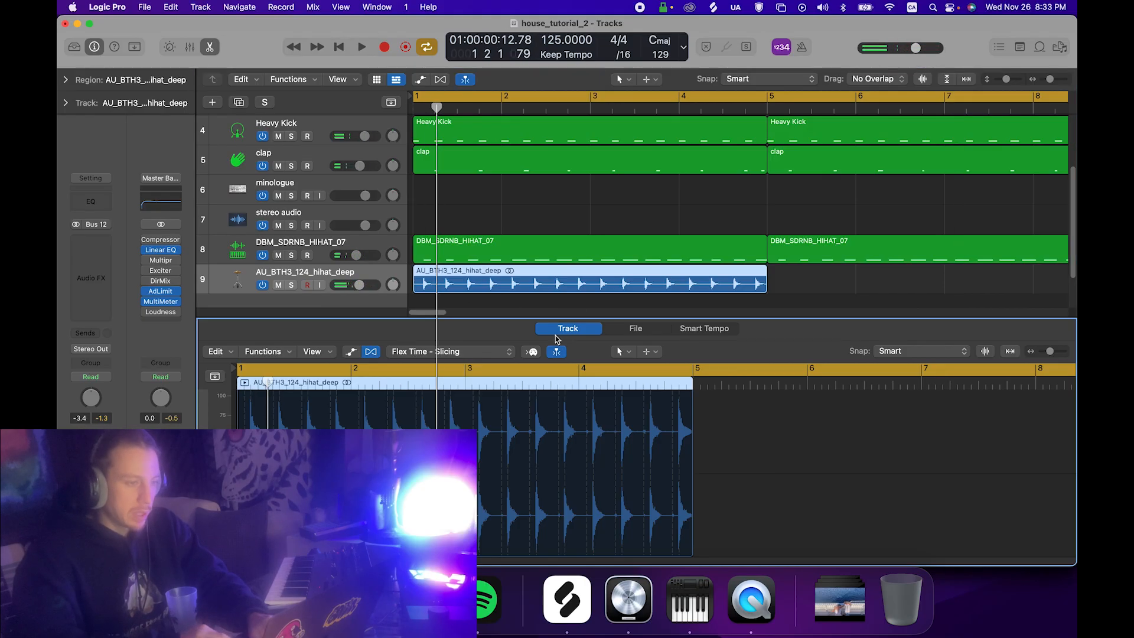
pyautogui.press('e')
pyautogui.click(459, 403)
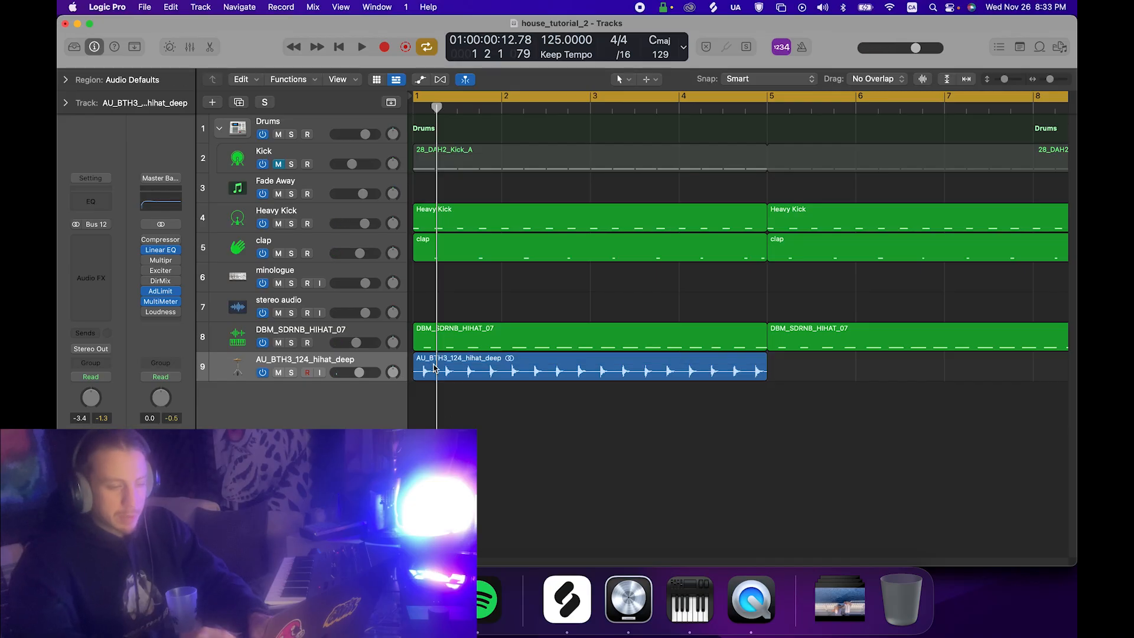
# Play the arrangement from bar 1 and compare the hi-hat loop's hits with the kick and clap.
pyautogui.press('super+Right')
pyautogui.press('super+Right')
pyautogui.press('super+Right')
pyautogui.press('space')
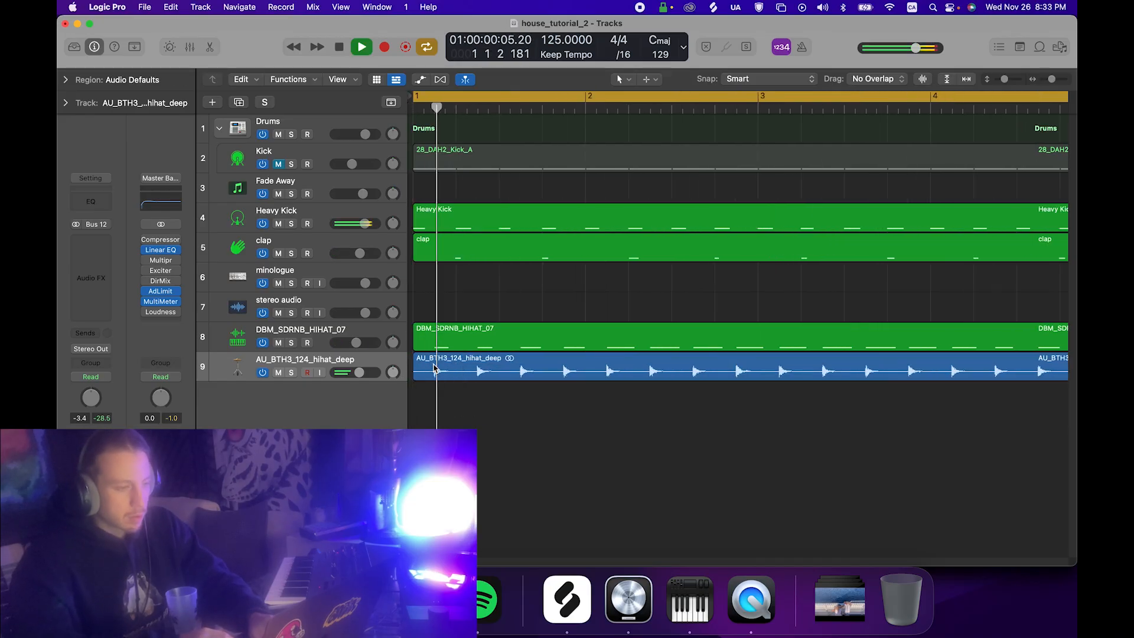
# Split the hi-hat loop at beats 2 and 3 of bar 1, mute the second slice and play the result.
pyautogui.press('space')
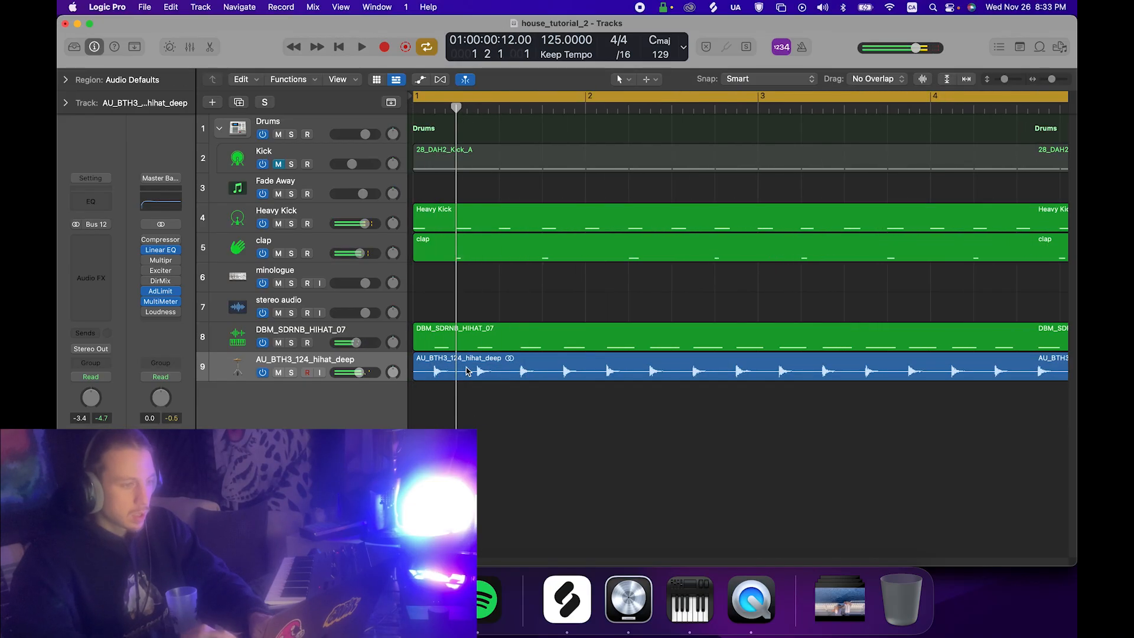
pyautogui.click(465, 365)
pyautogui.press('super+t')
pyautogui.click(499, 106)
pyautogui.click(529, 302)
pyautogui.click(486, 374)
pyautogui.press('super+t')
pyautogui.click(478, 370)
pyautogui.hotkey('ctrl', 'm')
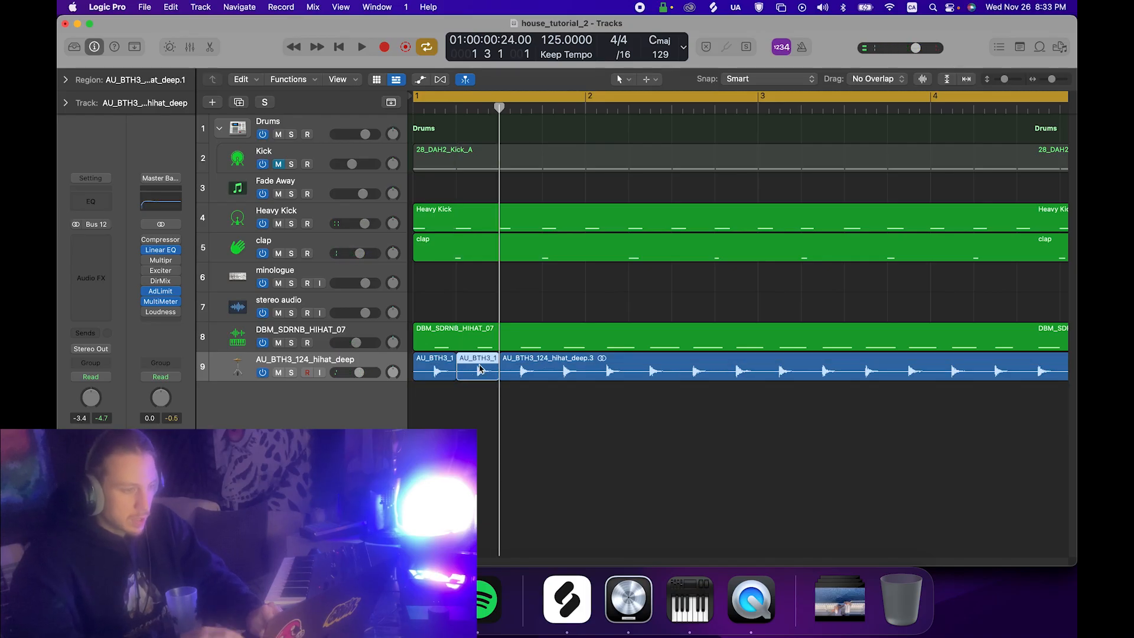
pyautogui.press('space')
pyautogui.press('space')
# Split the remaining hi-hat loop on every beat from beat 4 of bar 1 up to the start of bar 3.
pyautogui.click(543, 109)
pyautogui.click(560, 362)
pyautogui.press('super+t')
pyautogui.click(586, 108)
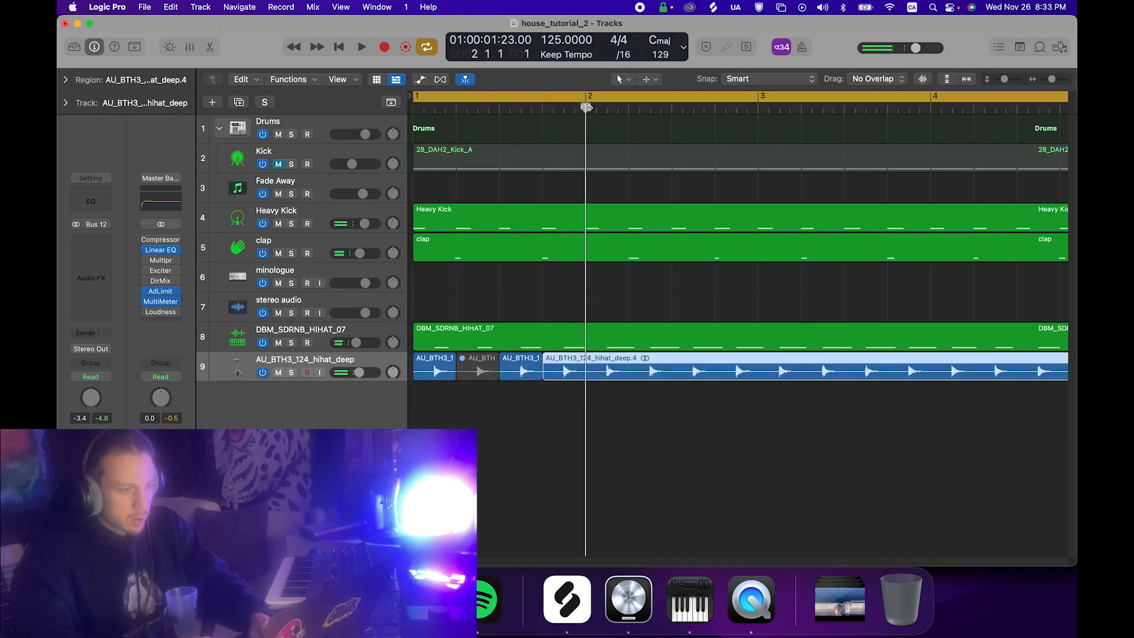
pyautogui.press('super+t')
pyautogui.click(629, 109)
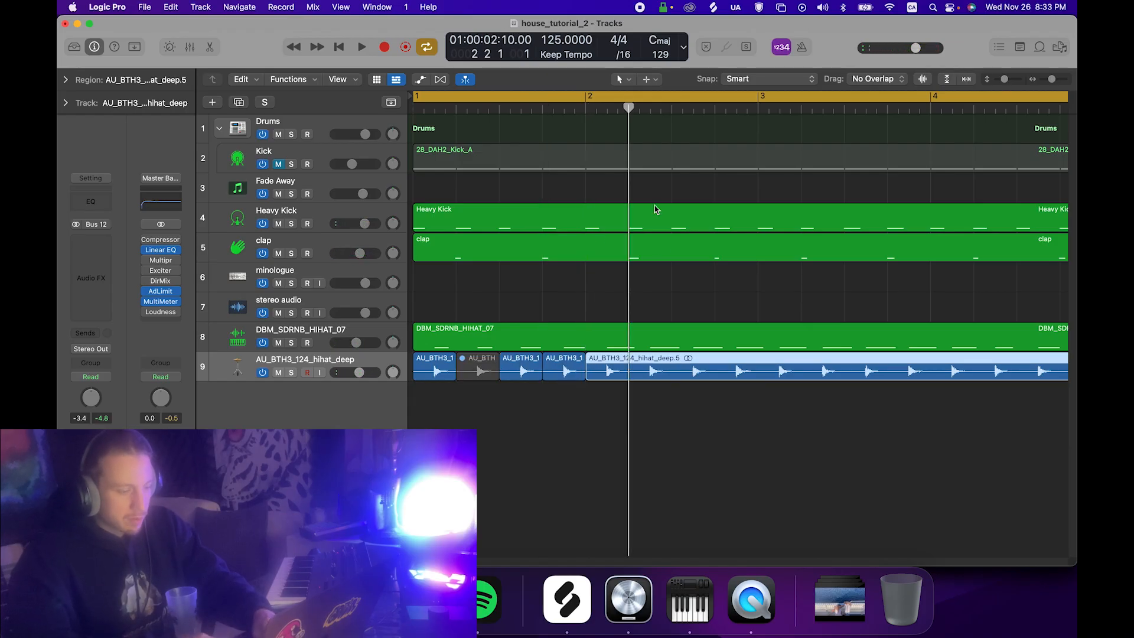
pyautogui.press('super+t')
pyautogui.click(673, 109)
pyautogui.press('super+t')
pyautogui.click(715, 108)
pyautogui.press('super+t')
pyautogui.hscroll(3, 678, 194)
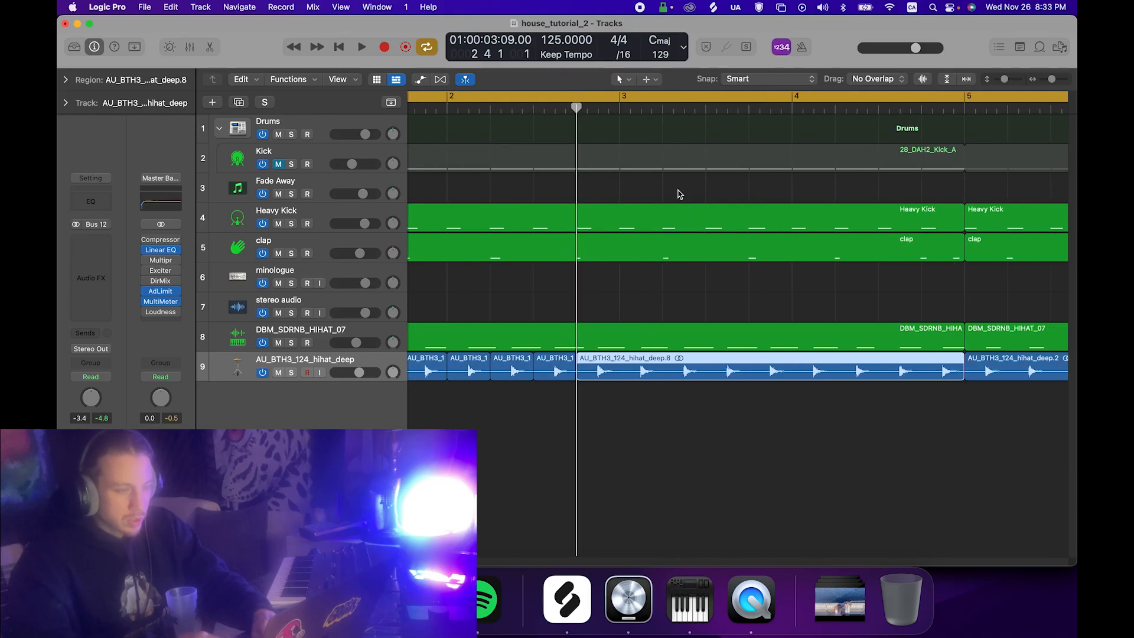
pyautogui.click(620, 108)
pyautogui.press('super+t')
# Delete the unsplit rest of the hi-hat loop between bars 3 and 5.
pyautogui.hscroll(-3, 661, 405)
pyautogui.scroll(-3, 660, 407)
pyautogui.press('Delete')
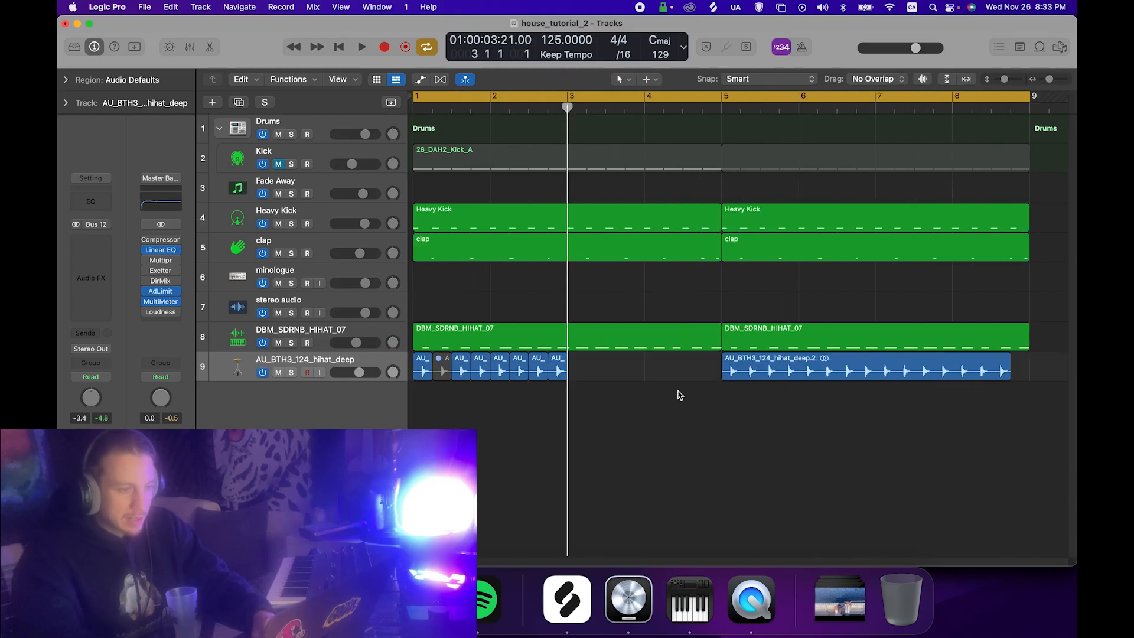
# Play the sliced hi-hats from bar 1 and unmute the second slice.
pyautogui.scroll(3, 542, 400)
pyautogui.press('space')
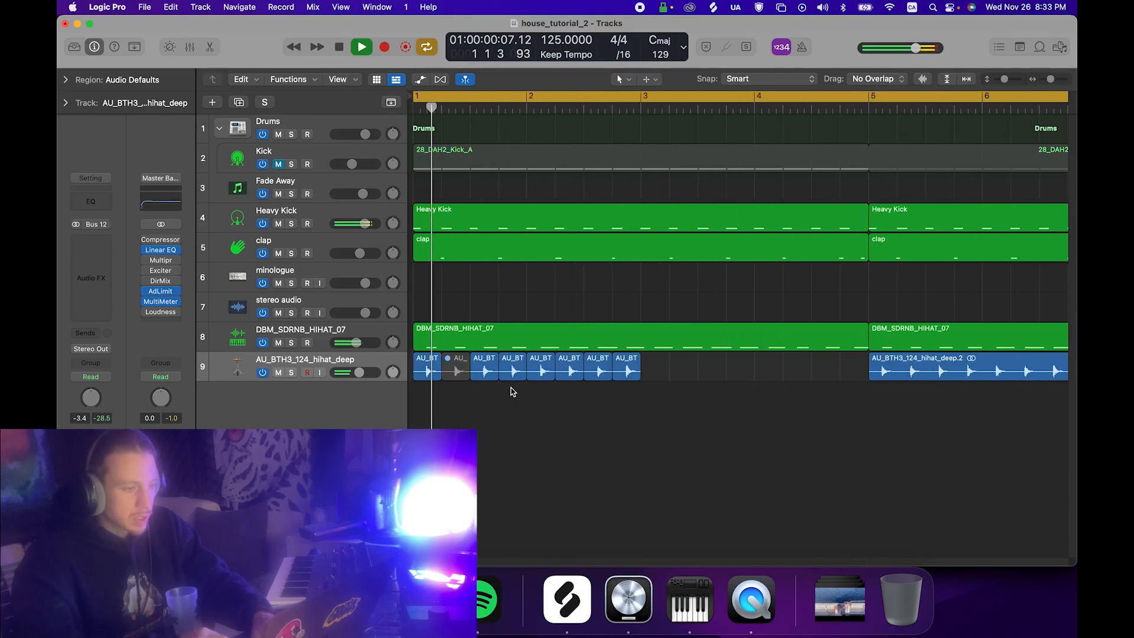
pyautogui.click(460, 372)
pyautogui.hotkey('ctrl', 'm')
pyautogui.hscroll(-1, 461, 373)
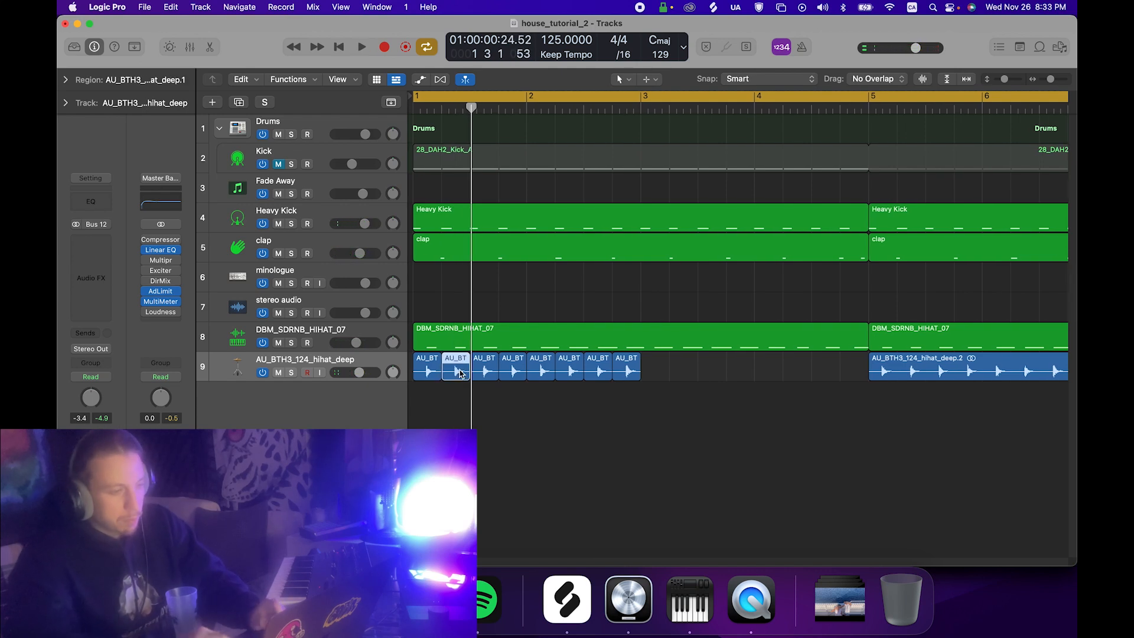
# Transpose the second hi-hat slice by -5, set its gain to -4.2 dB and audition it.
pyautogui.click(66, 79)
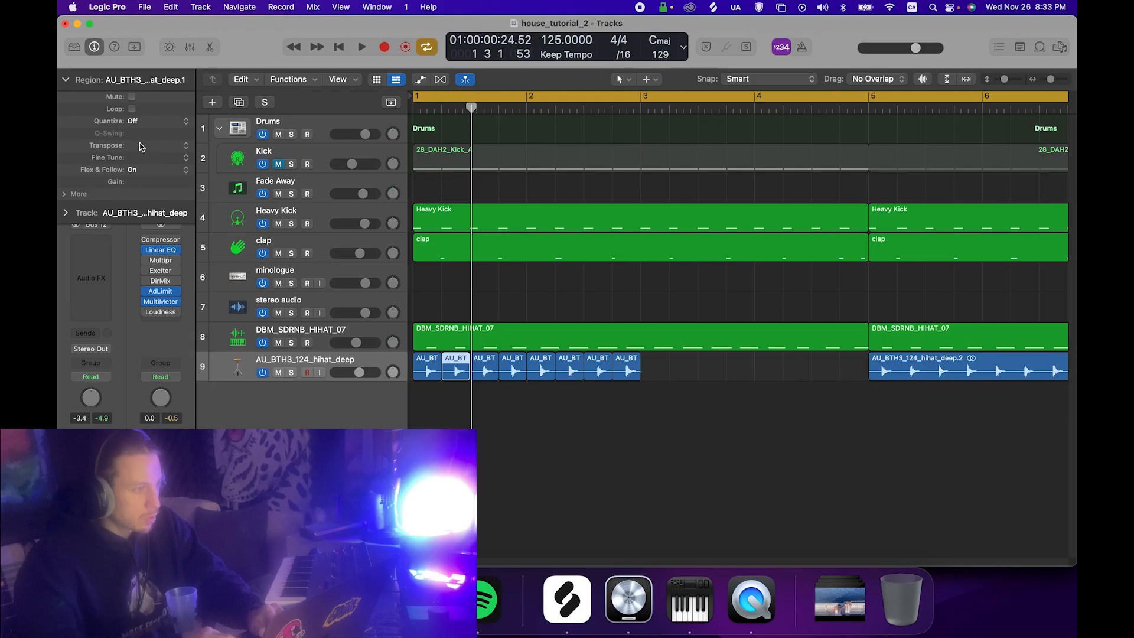
pyautogui.doubleClick(145, 147)
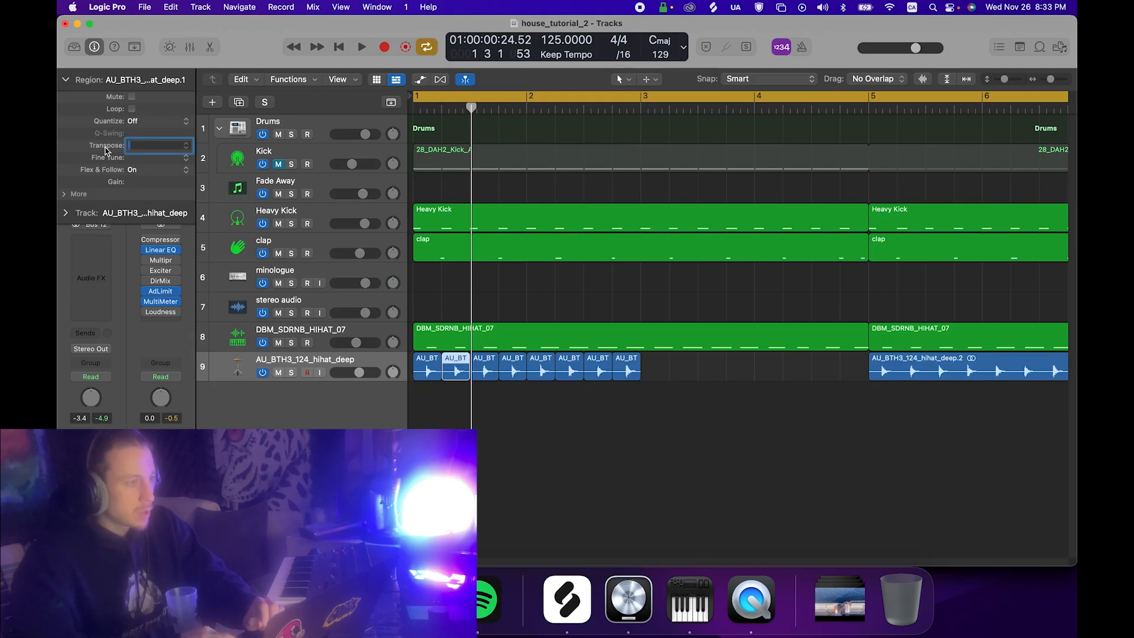
pyautogui.press('Return')
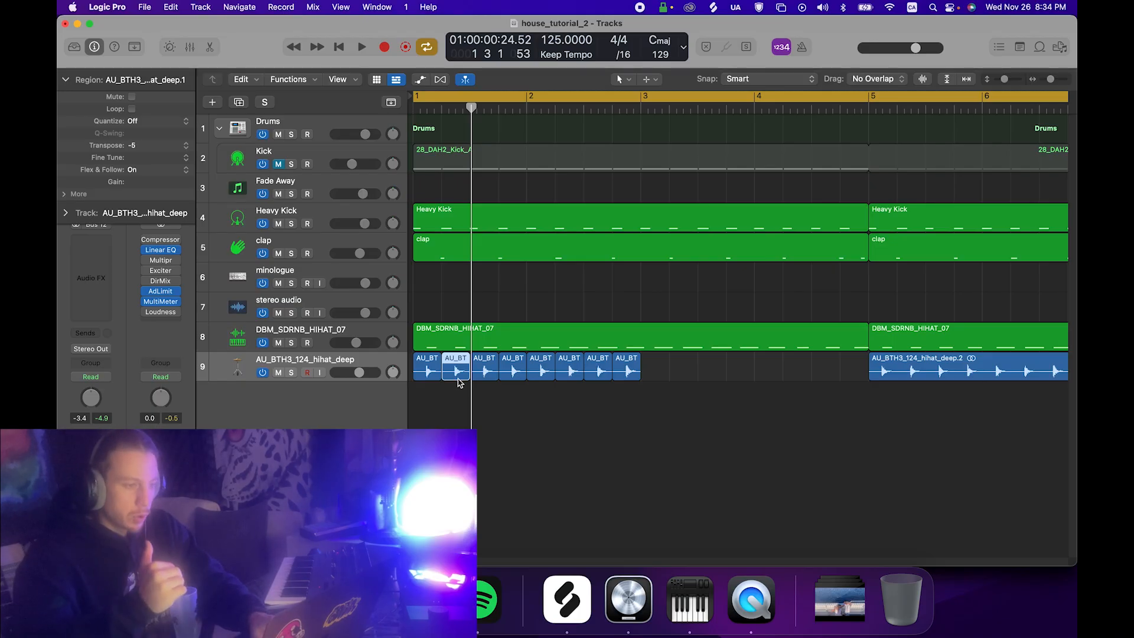
pyautogui.press('space')
pyautogui.press('space')
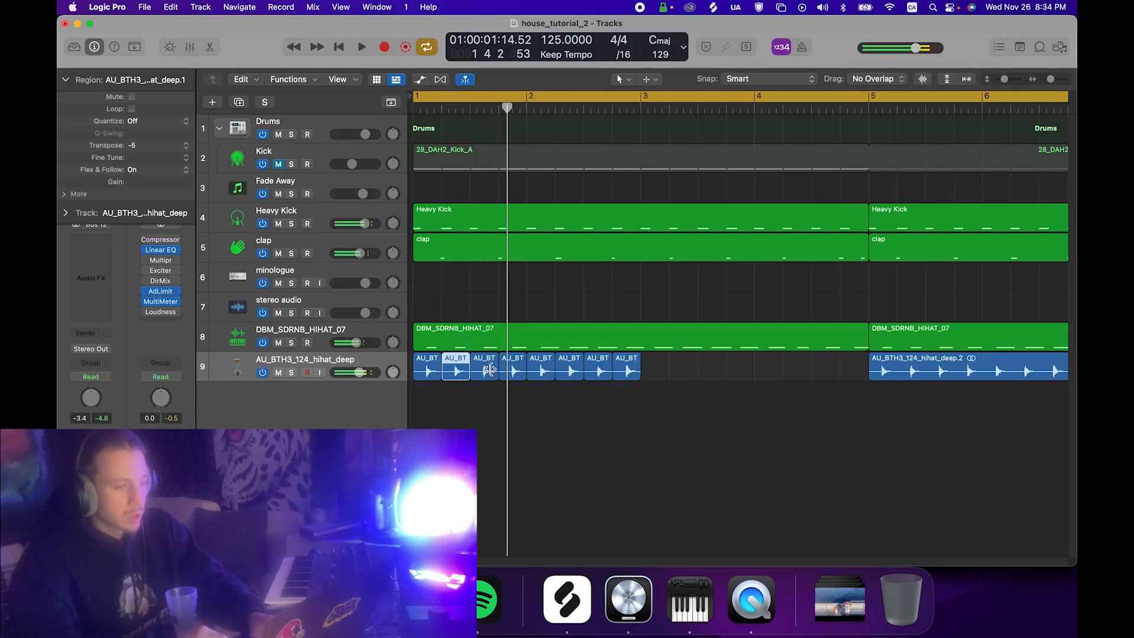
pyautogui.doubleClick(163, 182)
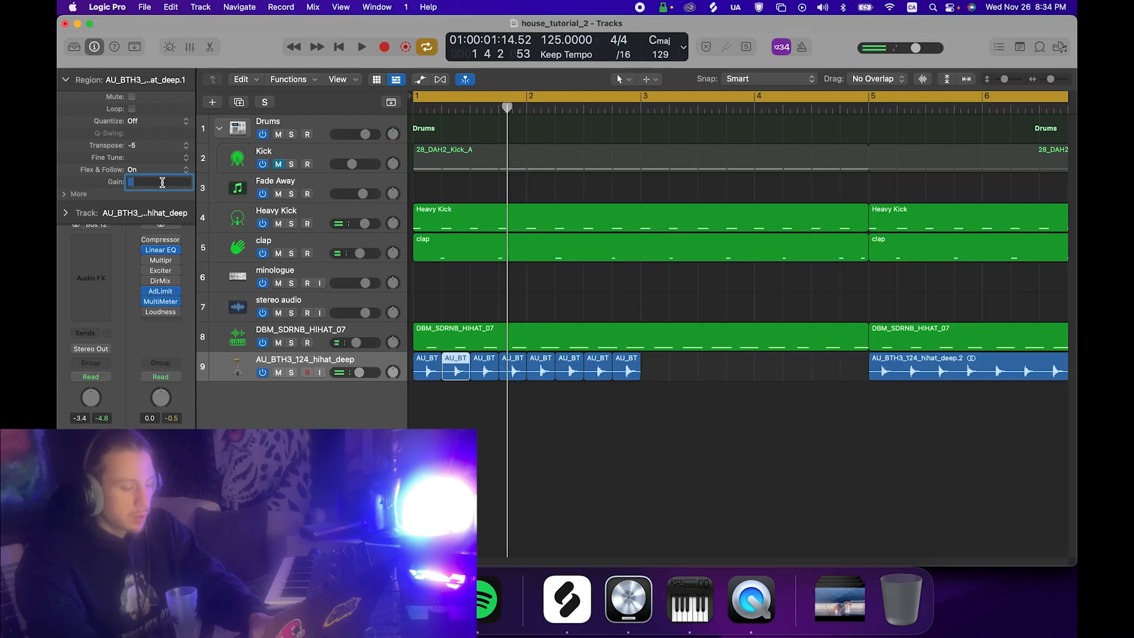
pyautogui.write('-4.2')
pyautogui.press('Return')
pyautogui.press('space')
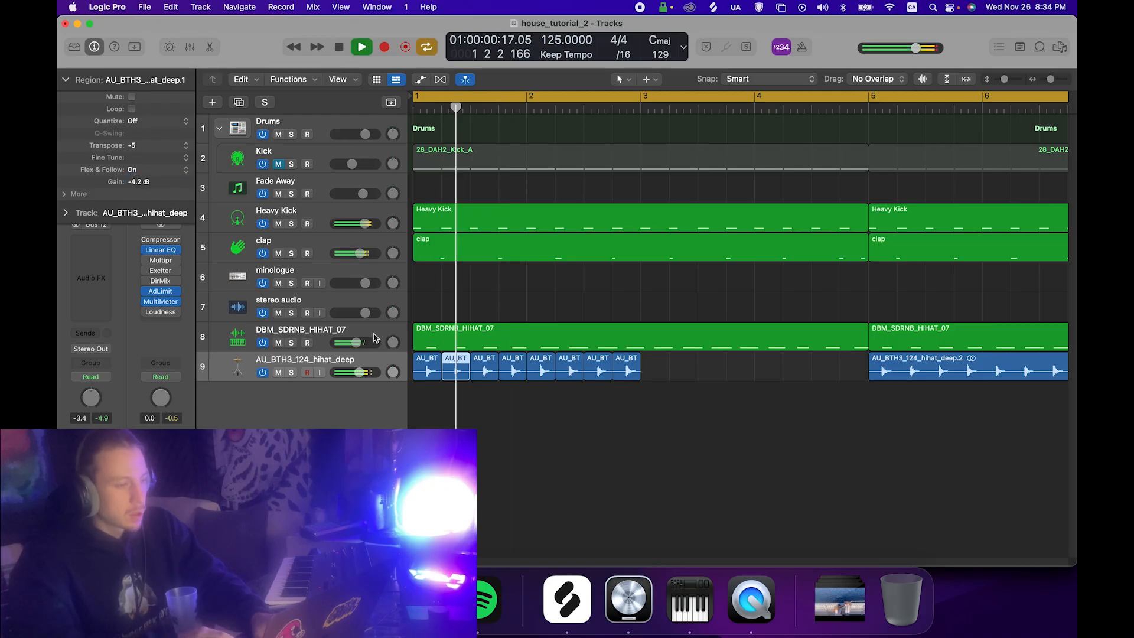
pyautogui.press('space')
# Set the fourth hi-hat slice's transpose to -5 and its gain to -8.8 dB, and play the pattern.
pyautogui.press('Right')
pyautogui.press('Right')
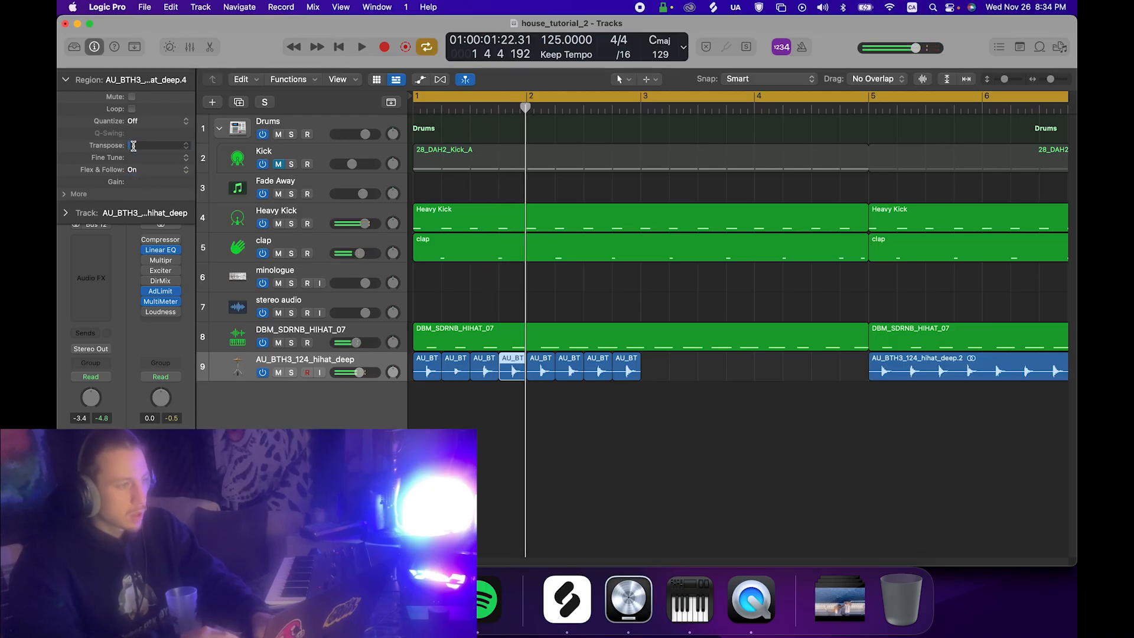
pyautogui.doubleClick(134, 148)
pyautogui.write('-5')
pyautogui.press('Return')
pyautogui.doubleClick(144, 183)
pyautogui.write('-')
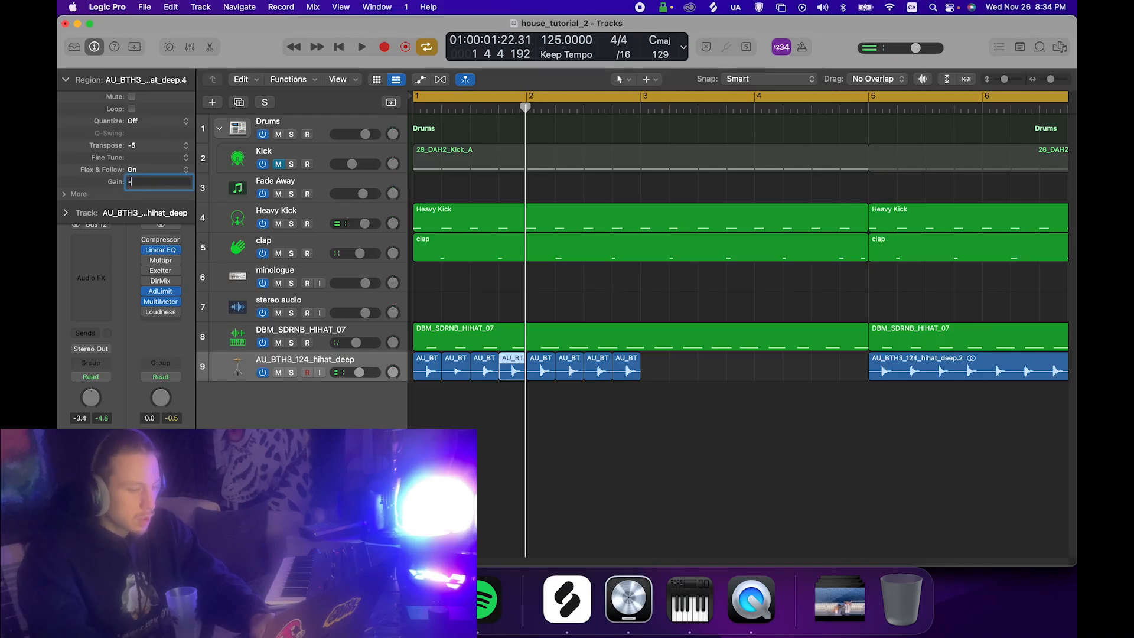
pyautogui.write('8.8')
pyautogui.press('Return')
pyautogui.press('space')
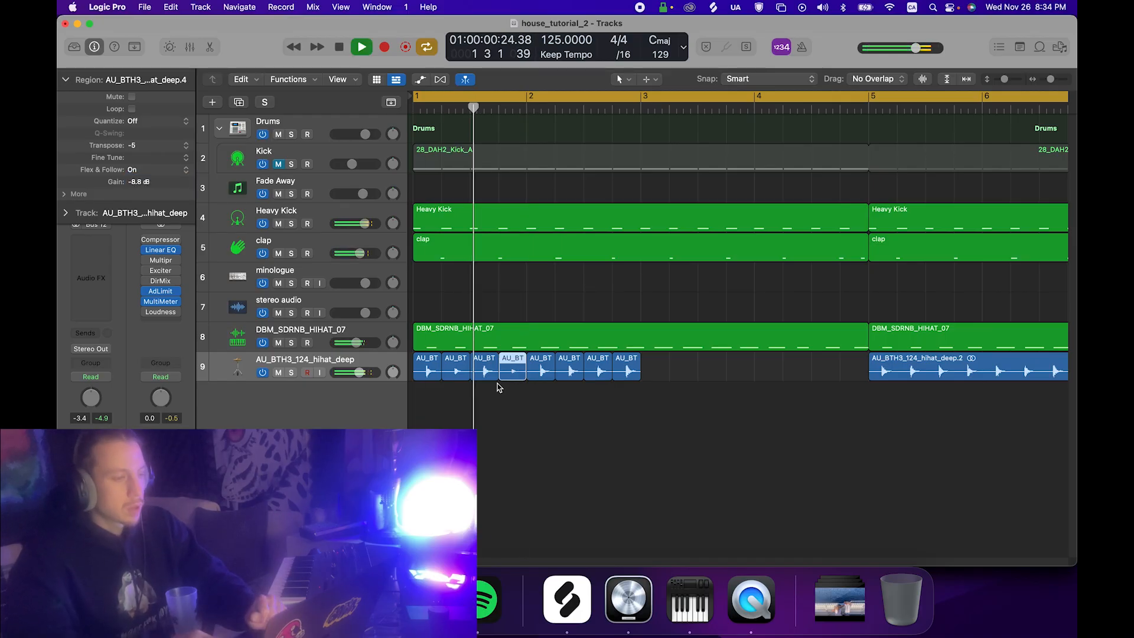
pyautogui.press('space')
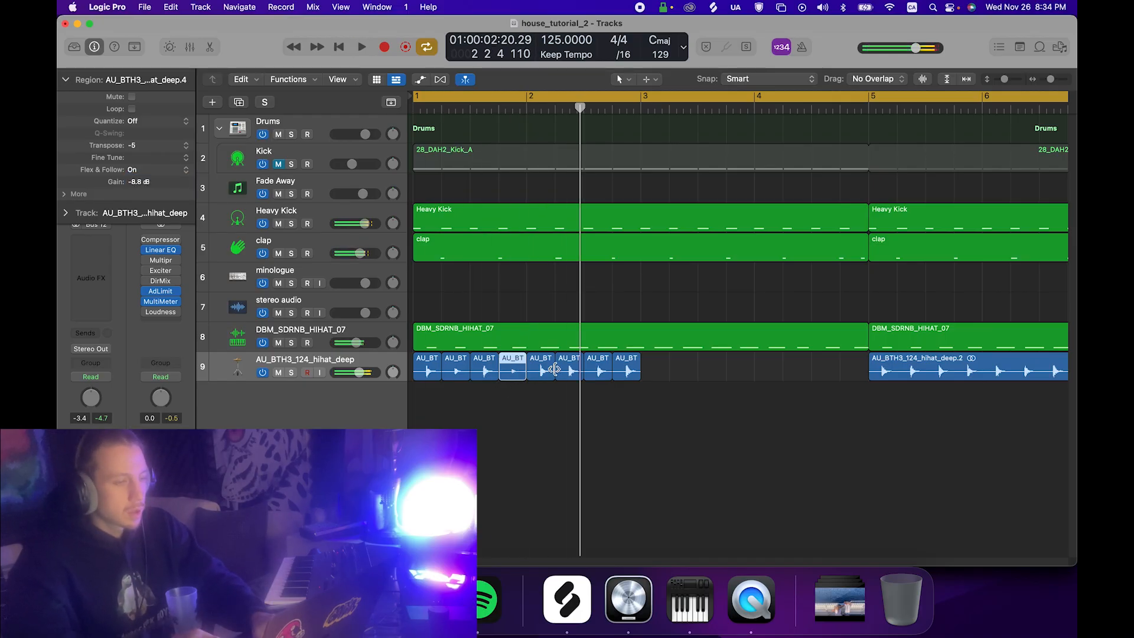
# Reset the fourth hi-hat slice's transpose to 0 and play the pattern again.
pyautogui.click(461, 368)
pyautogui.doubleClick(142, 145)
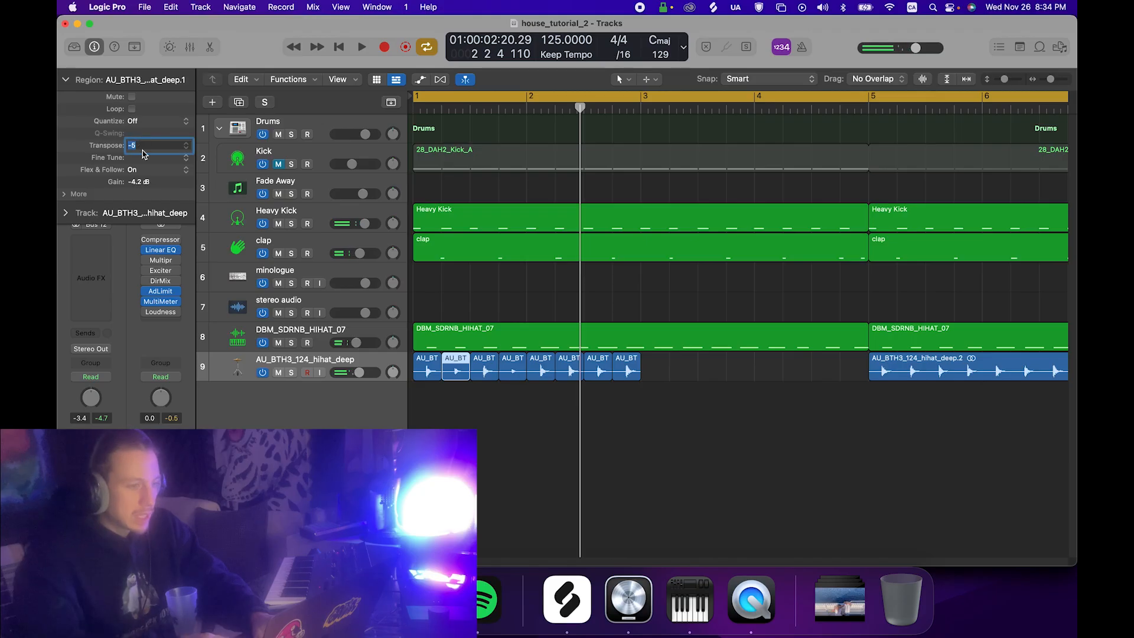
pyautogui.click(508, 370)
pyautogui.write('0')
pyautogui.press('Return')
pyautogui.press('space')
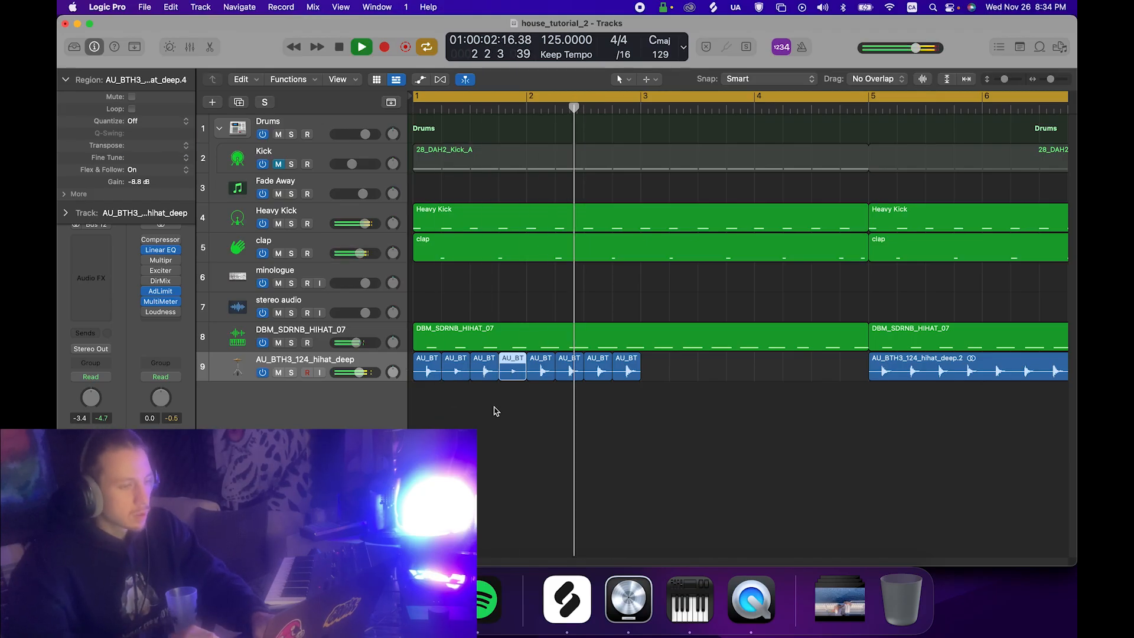
# Reset the second hi-hat slice's transpose to 0, set its gain to -5.5 dB and play the pattern.
pyautogui.click(456, 371)
pyautogui.doubleClick(136, 145)
pyautogui.write('0')
pyautogui.press('Return')
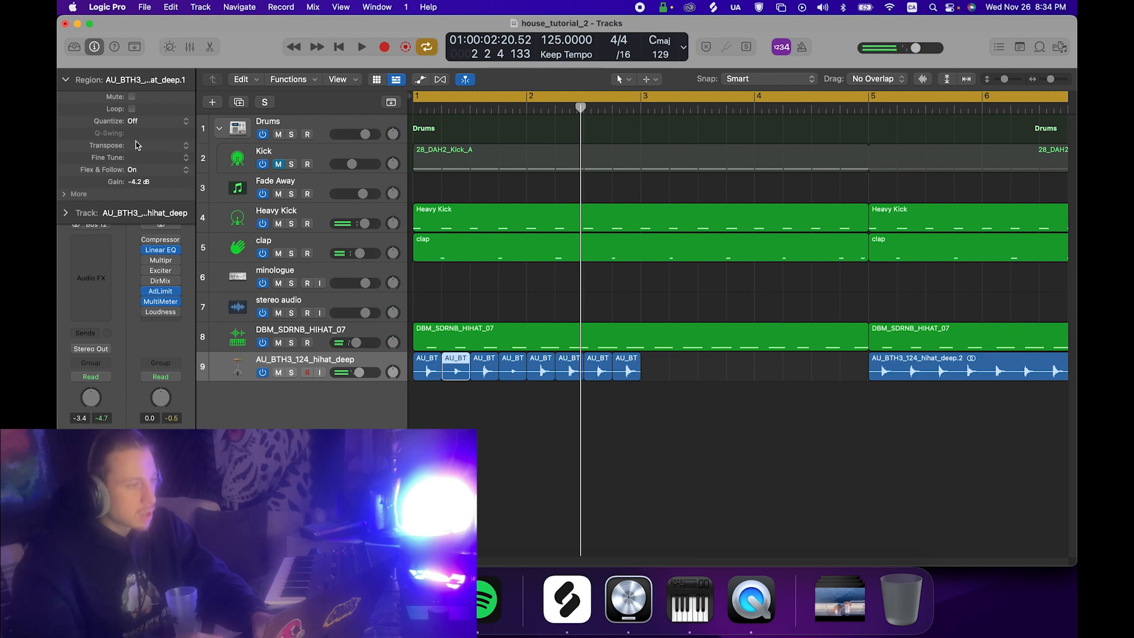
pyautogui.doubleClick(152, 187)
pyautogui.write('-5.5')
pyautogui.press('Return')
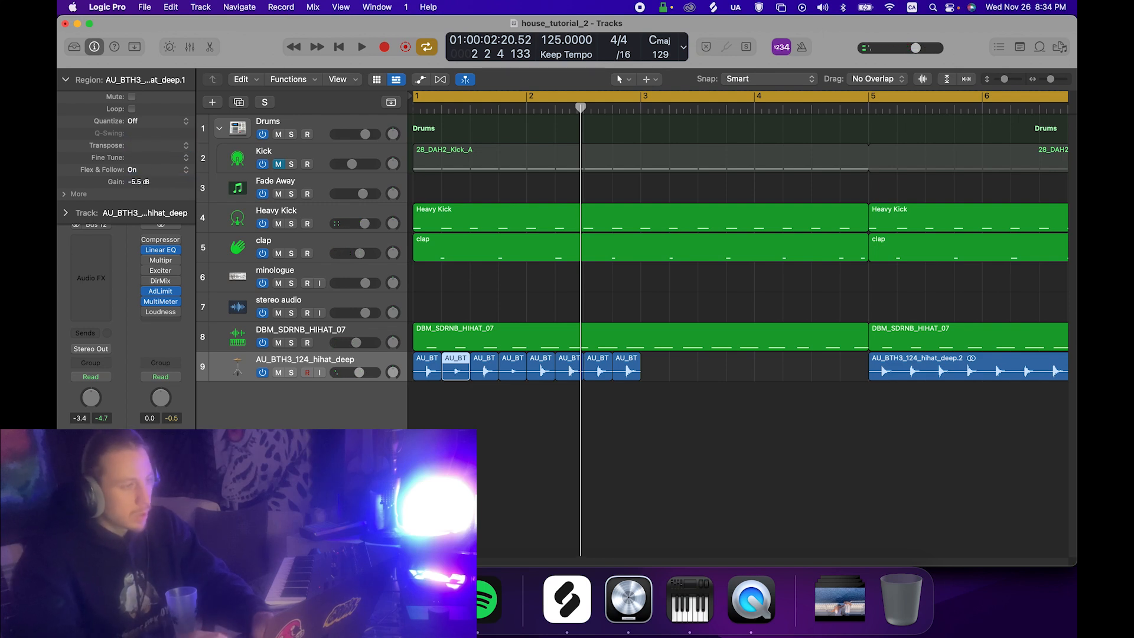
pyautogui.press('space')
pyautogui.click(503, 459)
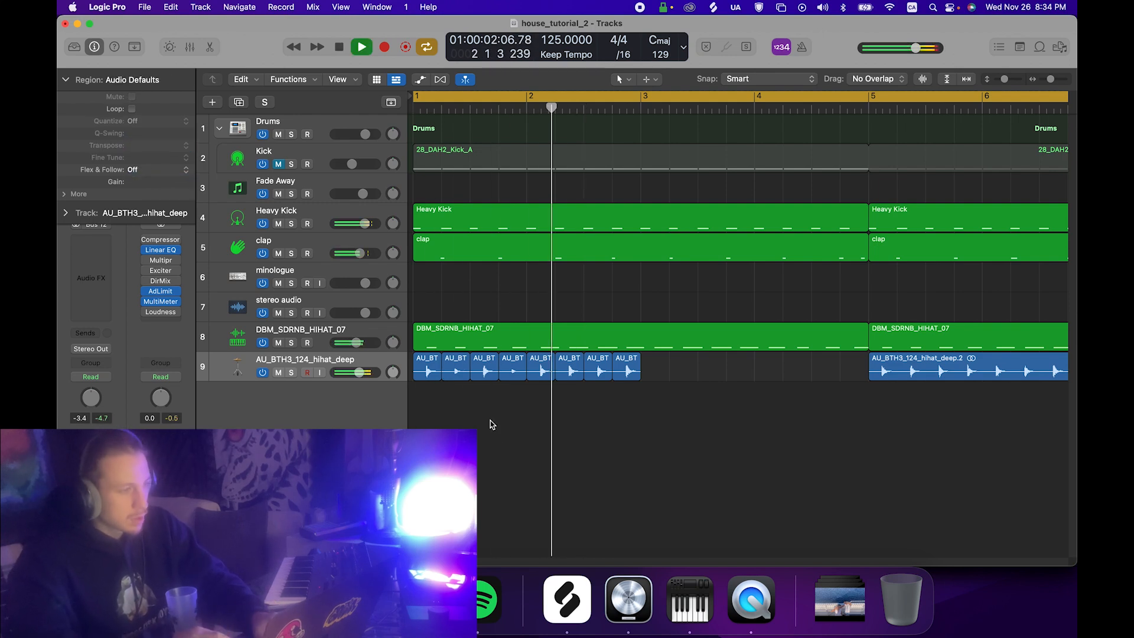
pyautogui.press('space')
# Set the sixth hi-hat slice's gain to -5.5 dB and start playback.
pyautogui.click(566, 372)
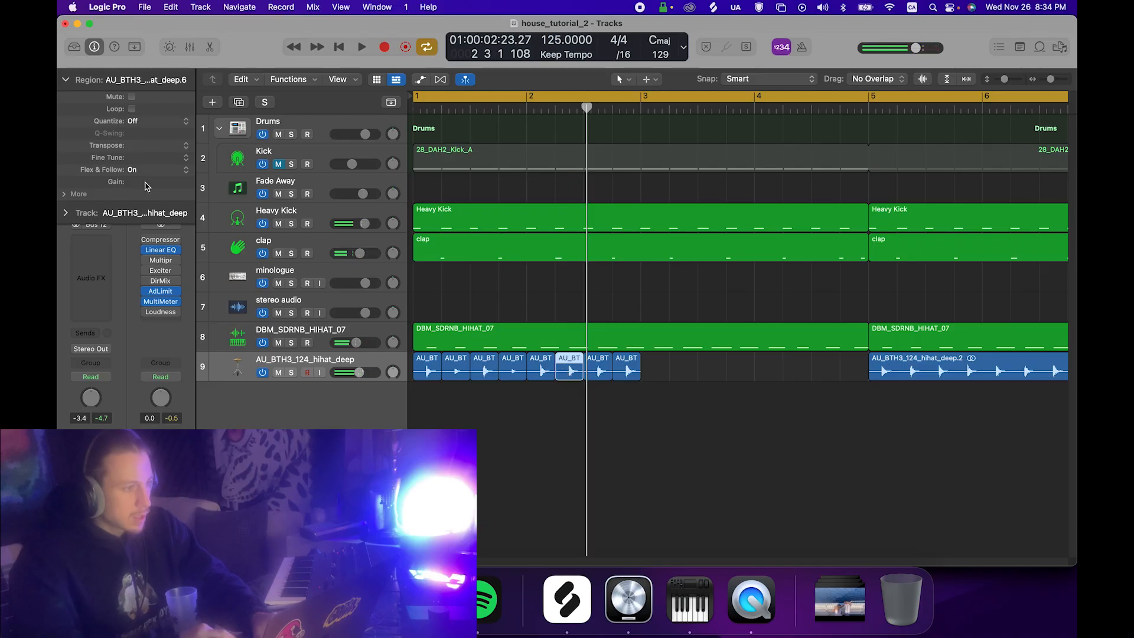
pyautogui.doubleClick(147, 183)
pyautogui.write('-5.5')
pyautogui.press('Return')
pyautogui.press('space')
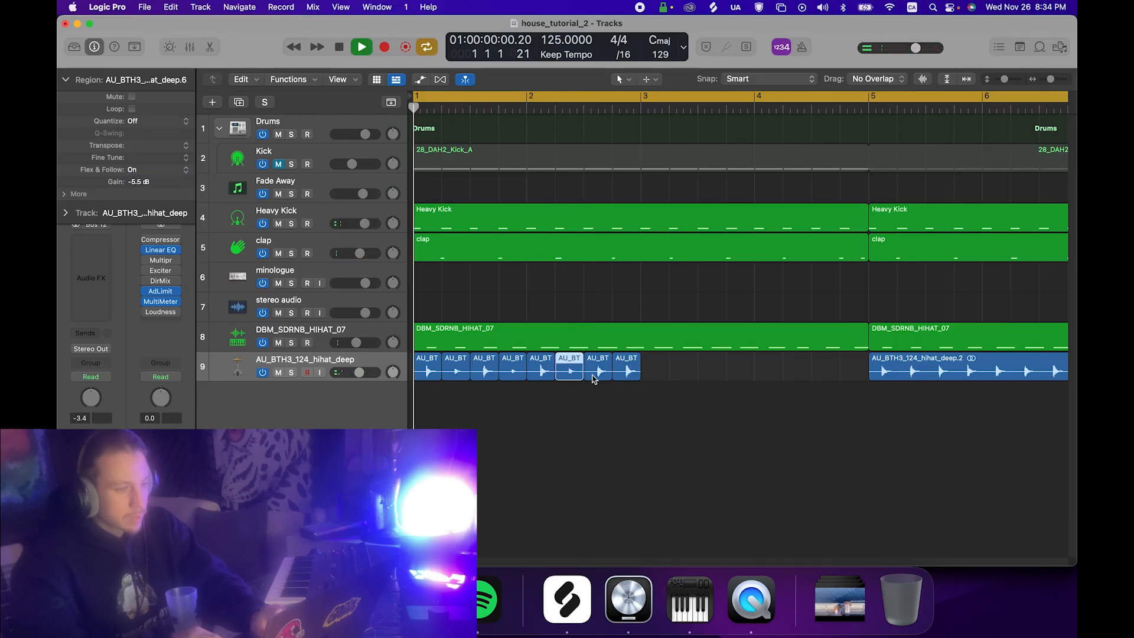
pyautogui.click(628, 373)
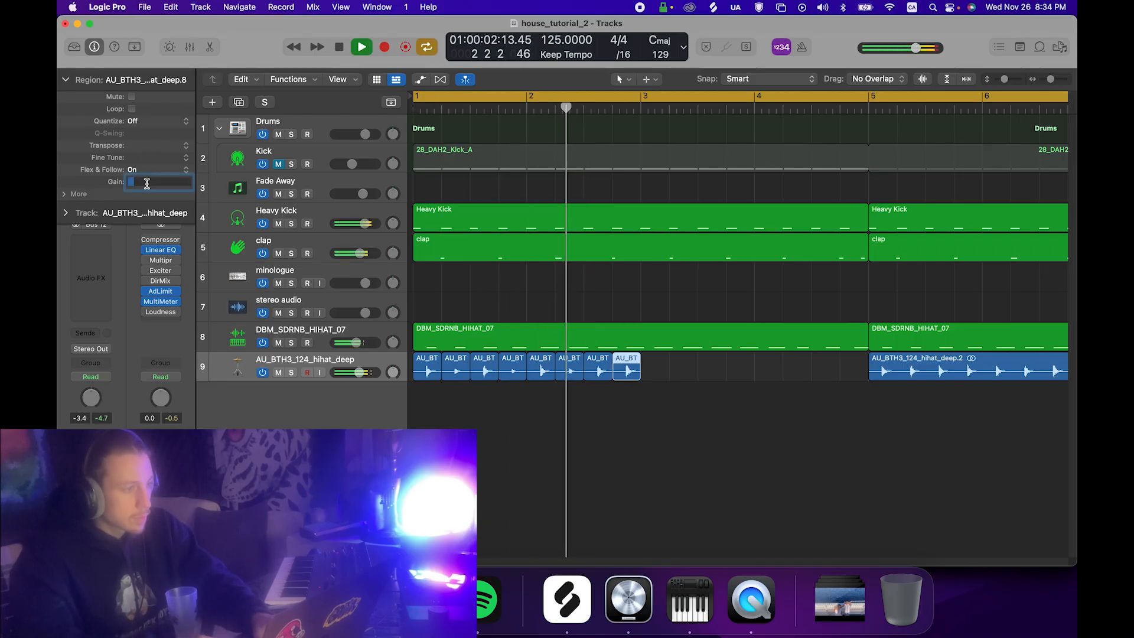
pyautogui.doubleClick(147, 145)
pyautogui.click(567, 369)
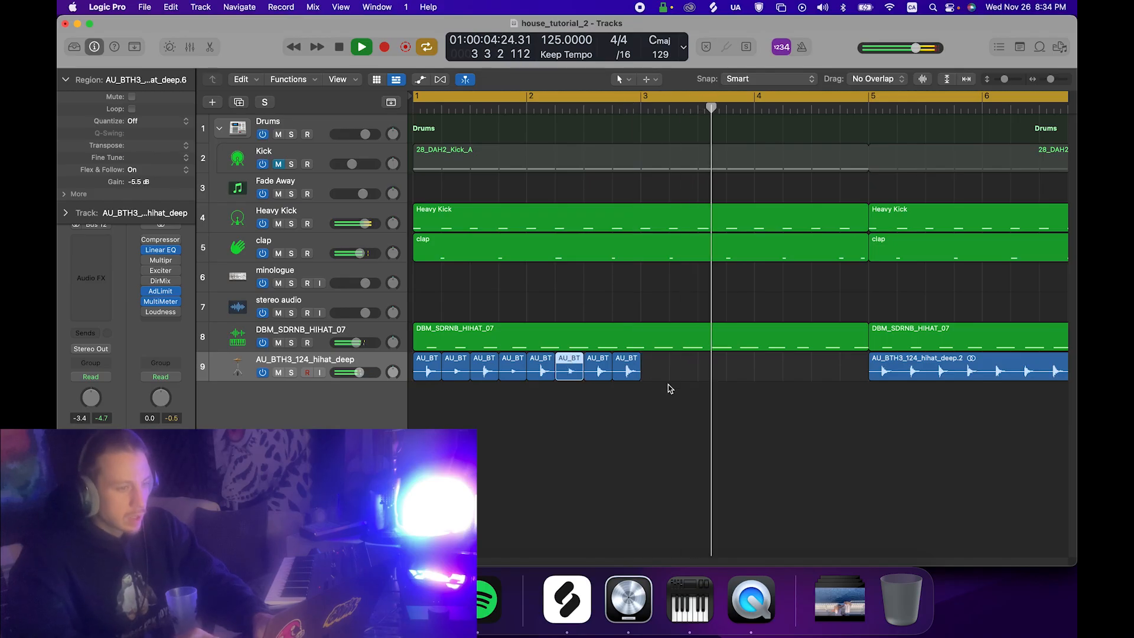
# Stop playback and repeat the eight hi-hat slices of bars 1 and 2 across bars 3 and 4.
pyautogui.press('space')
pyautogui.moveTo(651, 382); pyautogui.dragTo(375, 372)
pyautogui.scroll(-2, 727, 404)
pyautogui.press('super+r')
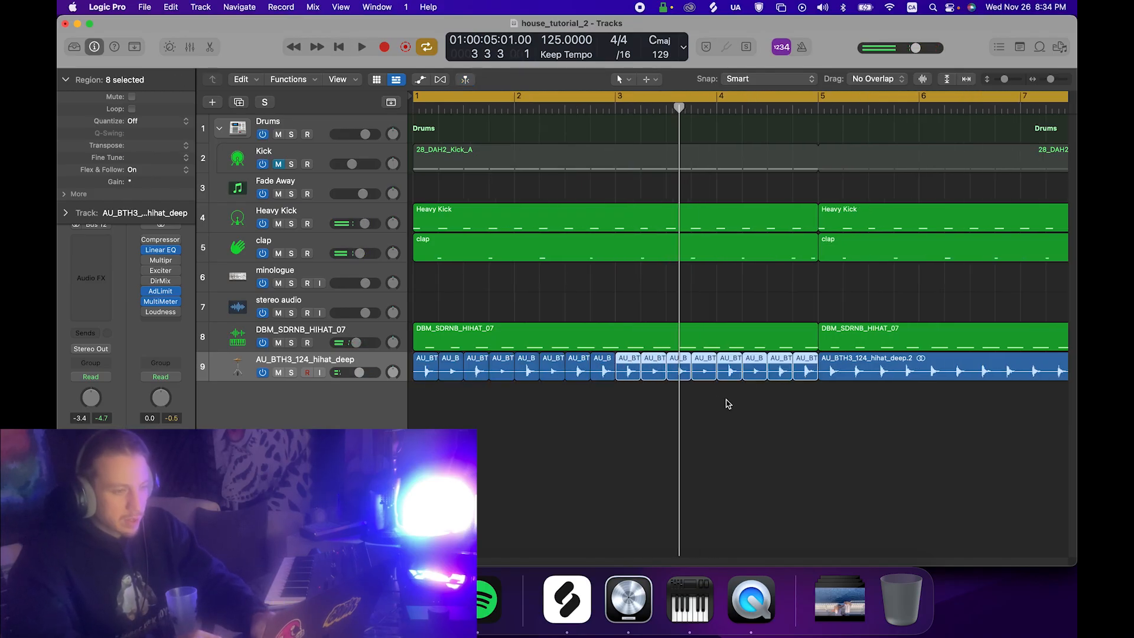
# Delete the unsliced hi-hat loop starting at bar 5 and repeat all sliced hi-hats across bars 5 to 8.
pyautogui.click(609, 376)
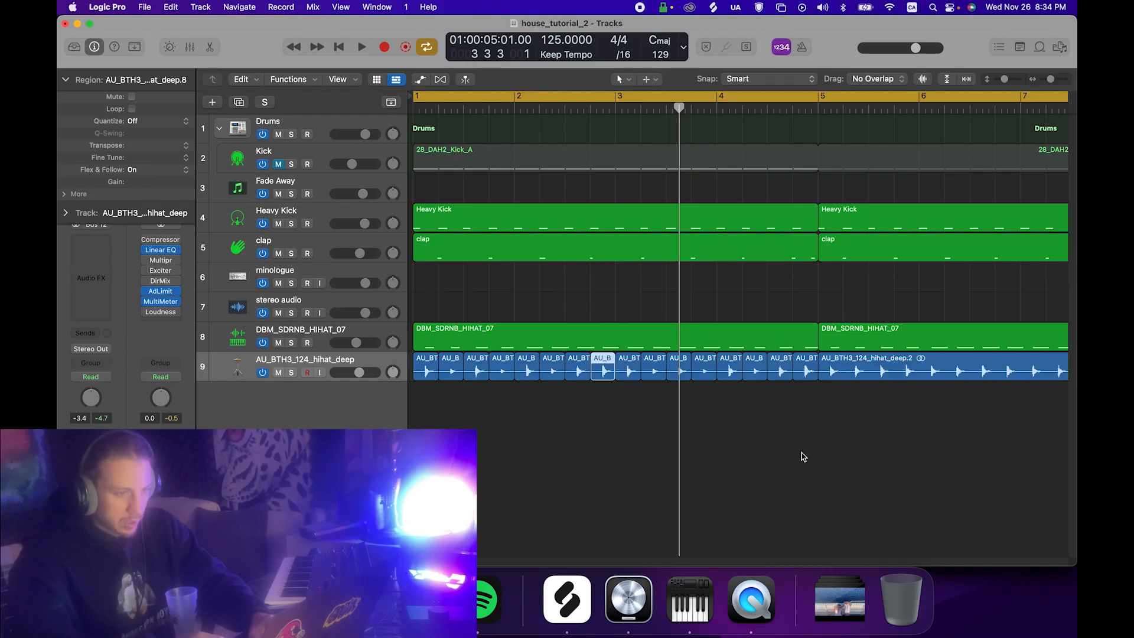
pyautogui.scroll(-3, 765, 450)
pyautogui.click(602, 371)
pyautogui.press('BackSpace')
pyautogui.click(328, 367)
pyautogui.press('super+r')
# Play the full drum arrangement and lower the AU_BTH3_124_hihat_deep track's volume to -5.5 dB.
pyautogui.press('space')
pyautogui.moveTo(359, 372); pyautogui.dragTo(357, 373)
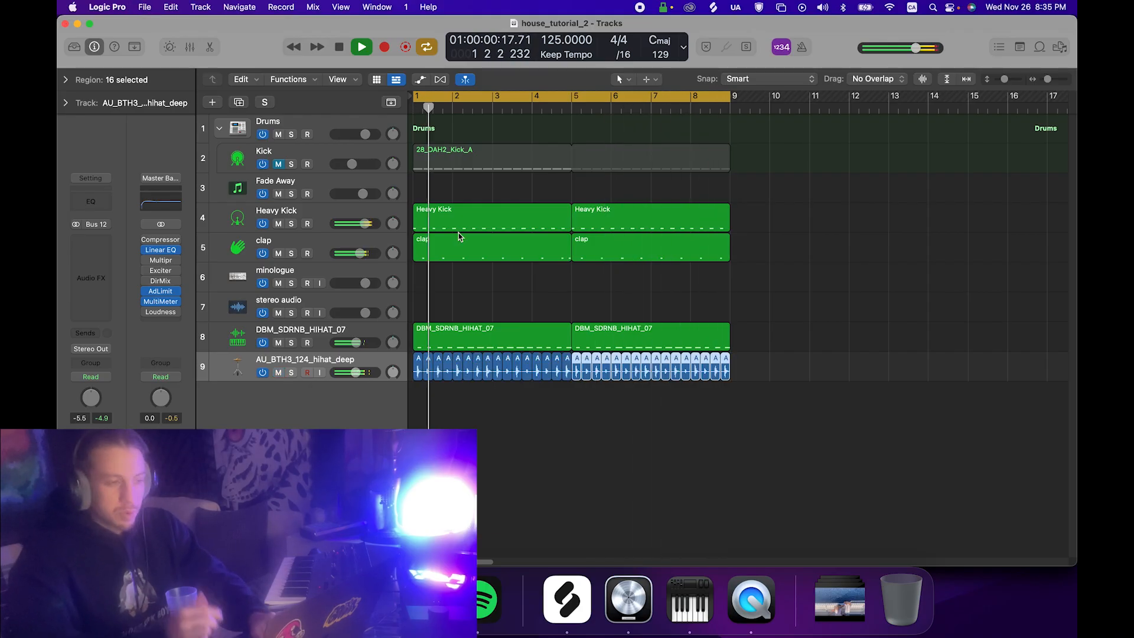
pyautogui.click(489, 424)
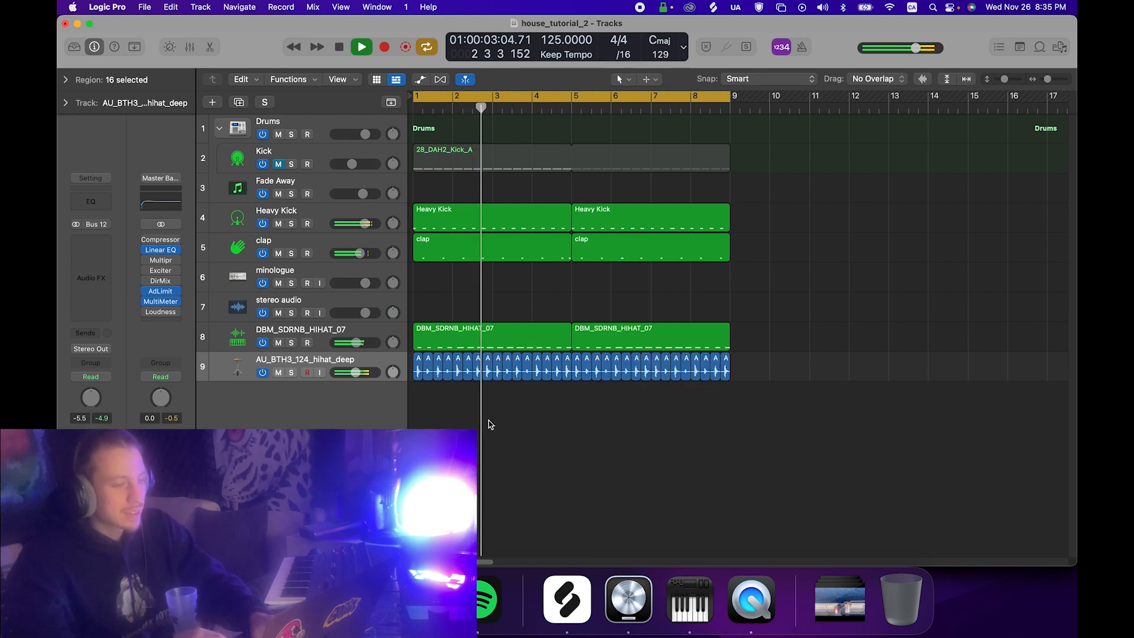
pyautogui.press('space')
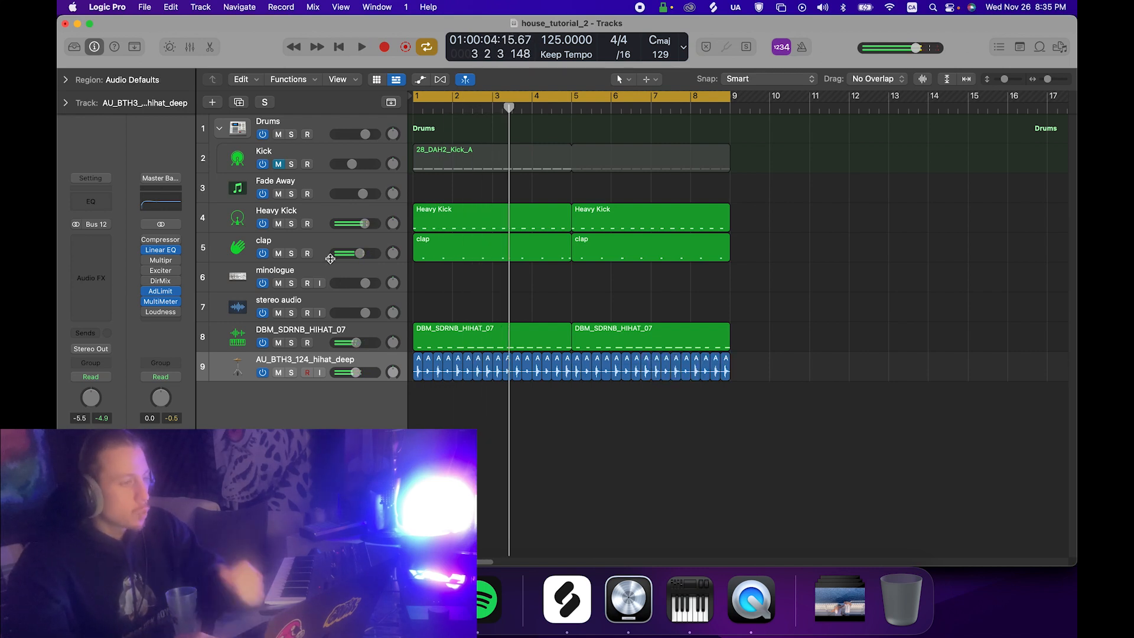
# Add a software instrument track below the clap track and load the ES2 synthesizer in stereo on it.
pyautogui.click(318, 259)
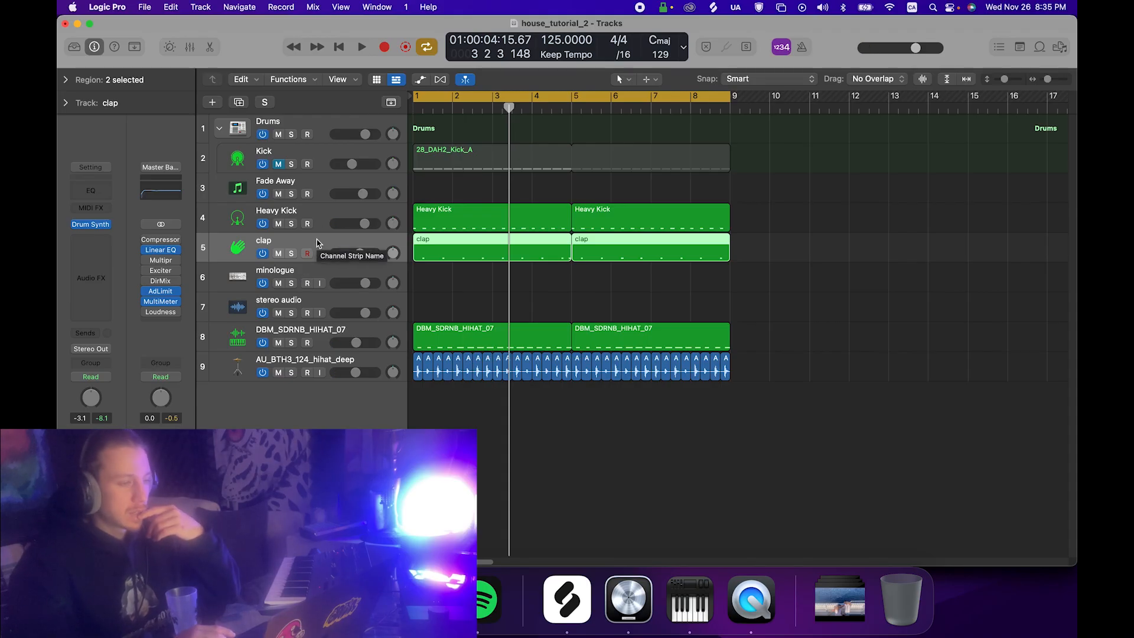
pyautogui.rightClick(318, 243)
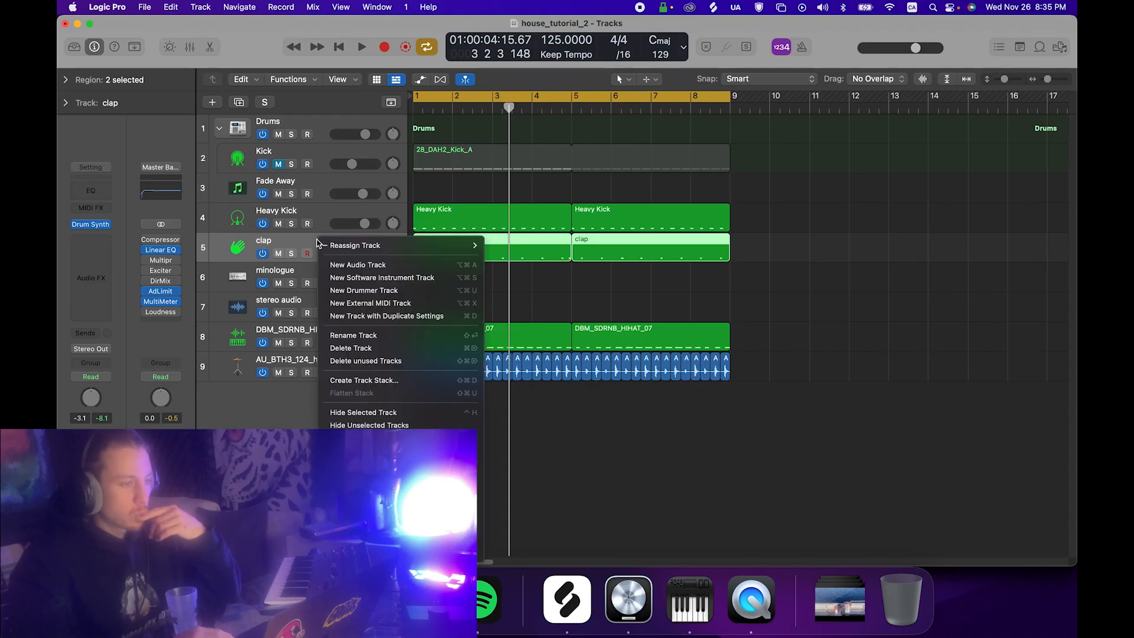
pyautogui.click(340, 283)
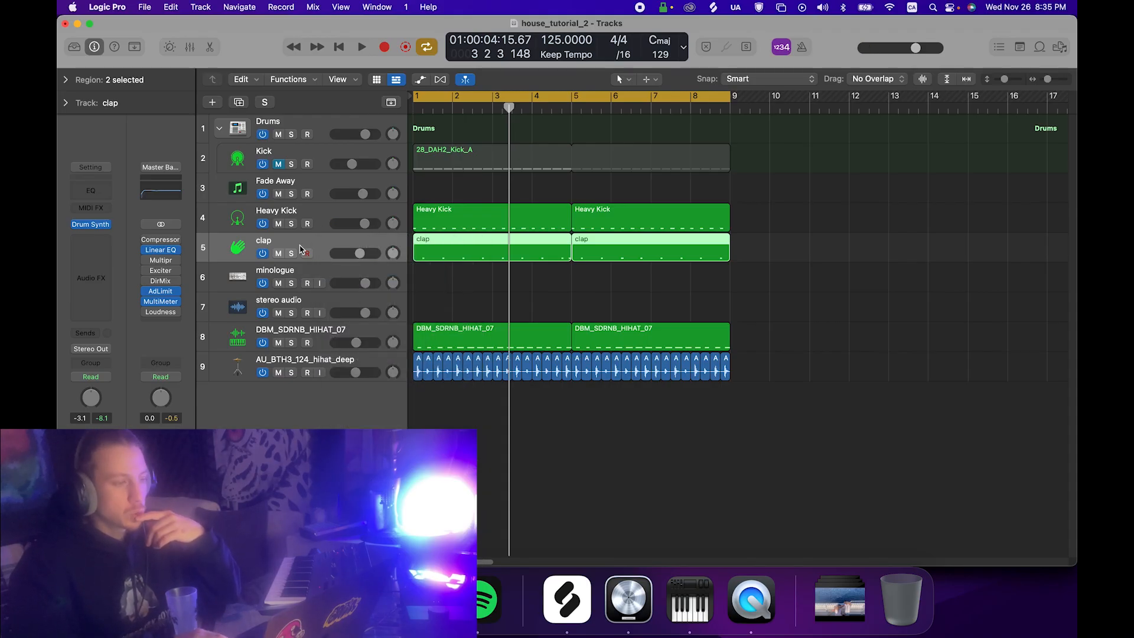
pyautogui.click(106, 225)
pyautogui.click(133, 185)
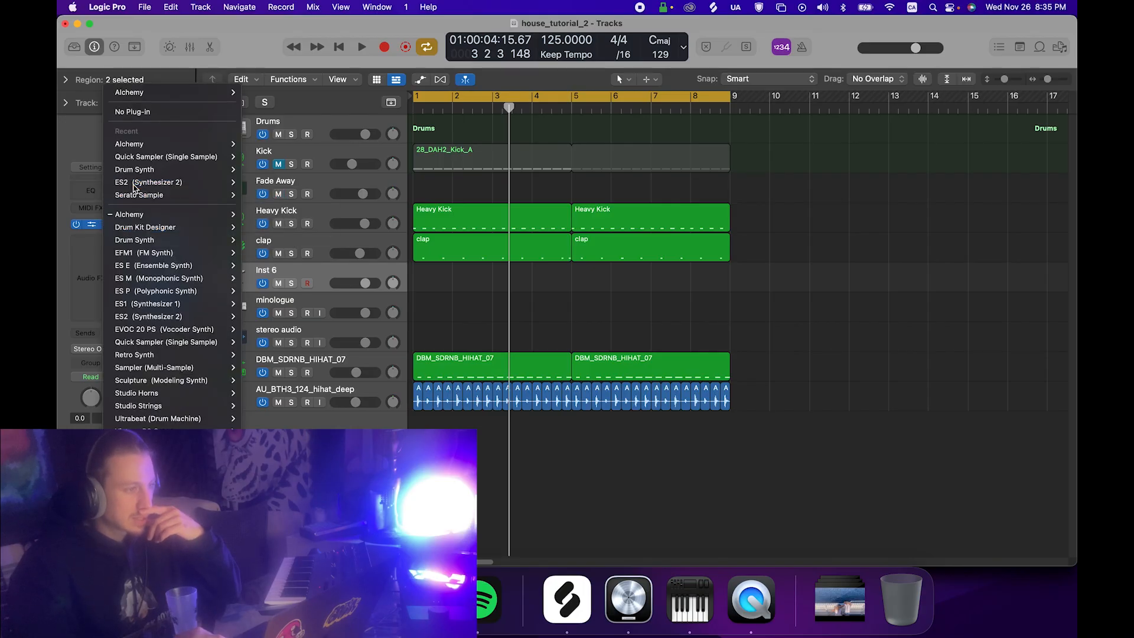
pyautogui.click(107, 225)
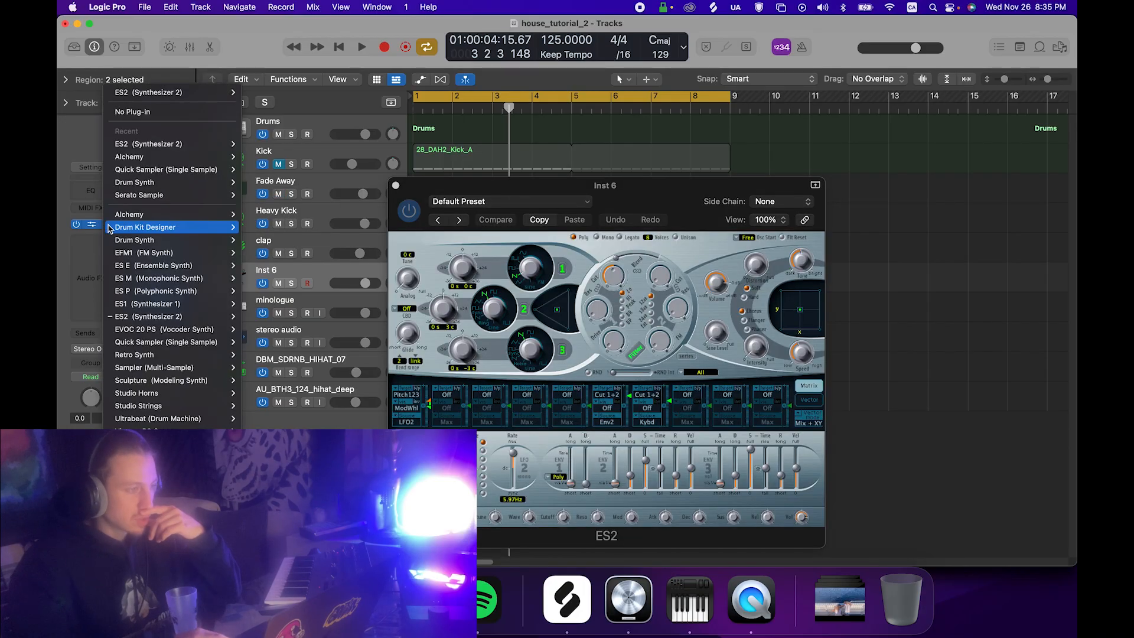
pyautogui.moveTo(140, 314)
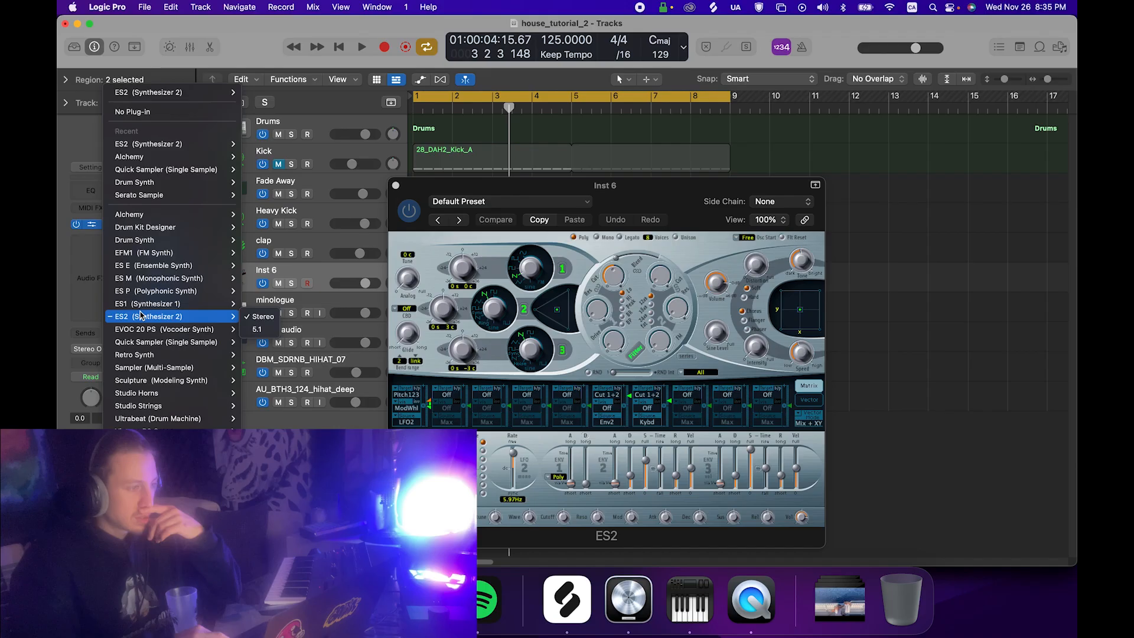
pyautogui.click(141, 319)
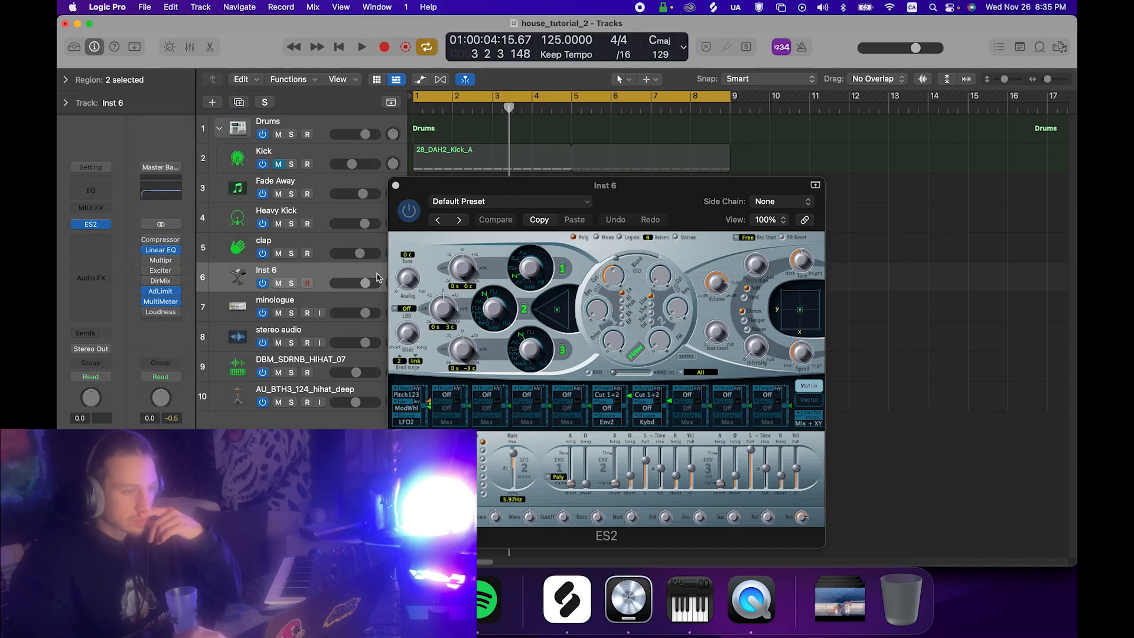
# Load the Classic Synth Bass preset in the ES2 synthesizer.
pyautogui.click(452, 203)
pyautogui.moveTo(496, 493)
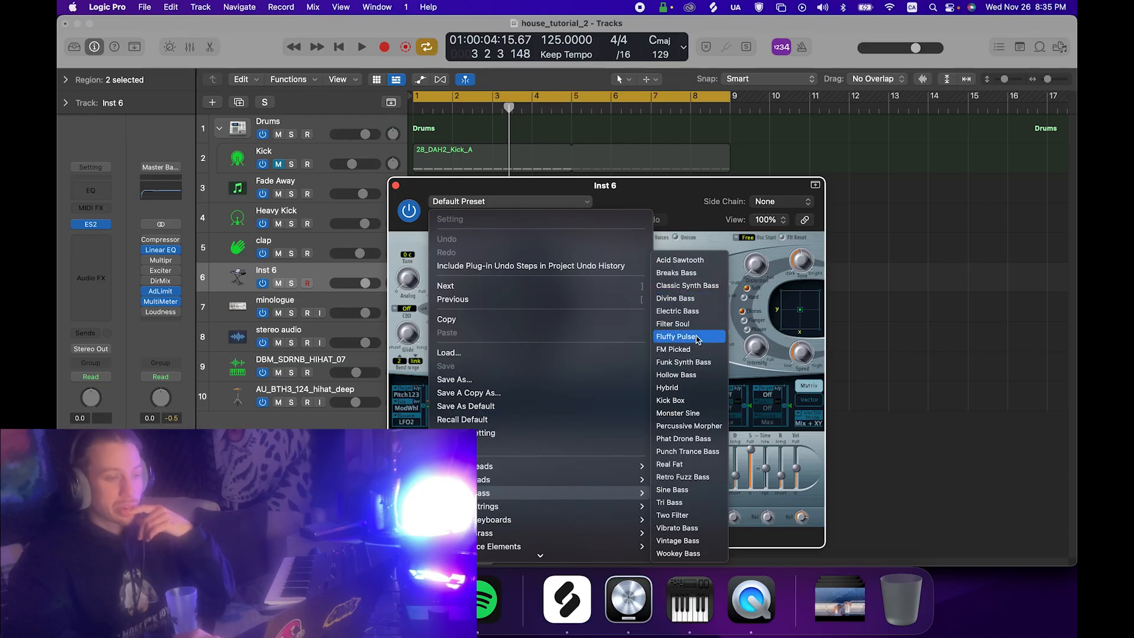
pyautogui.click(709, 301)
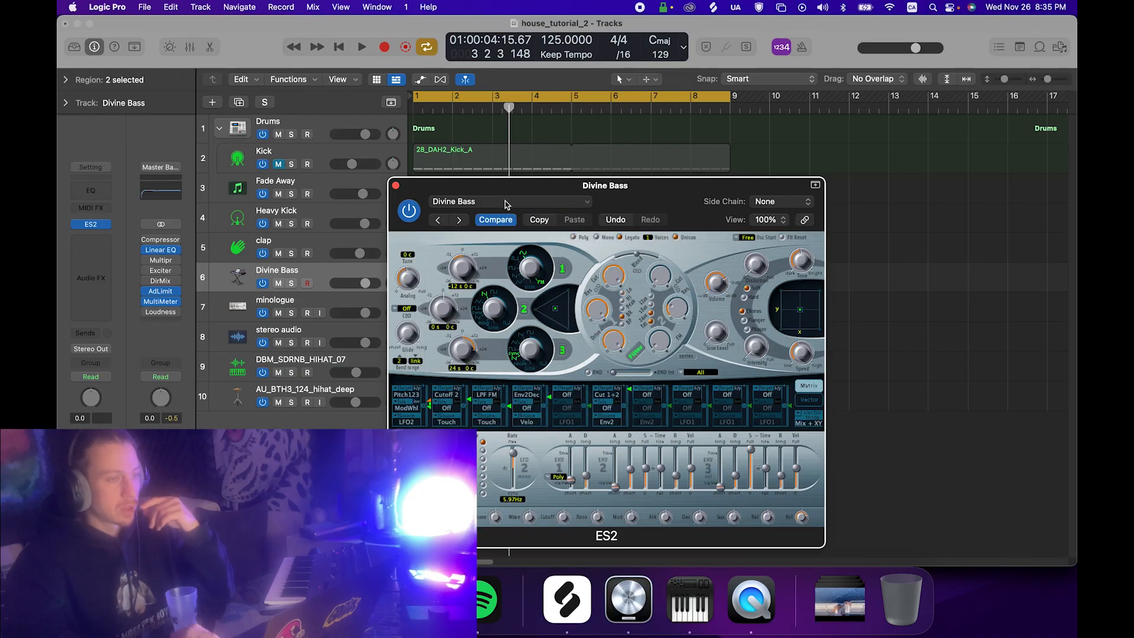
pyautogui.click(434, 219)
# Open Musical Typing and audition the bass on the note C while lowering the octave to C1.
pyautogui.press('super+k')
pyautogui.press('a')
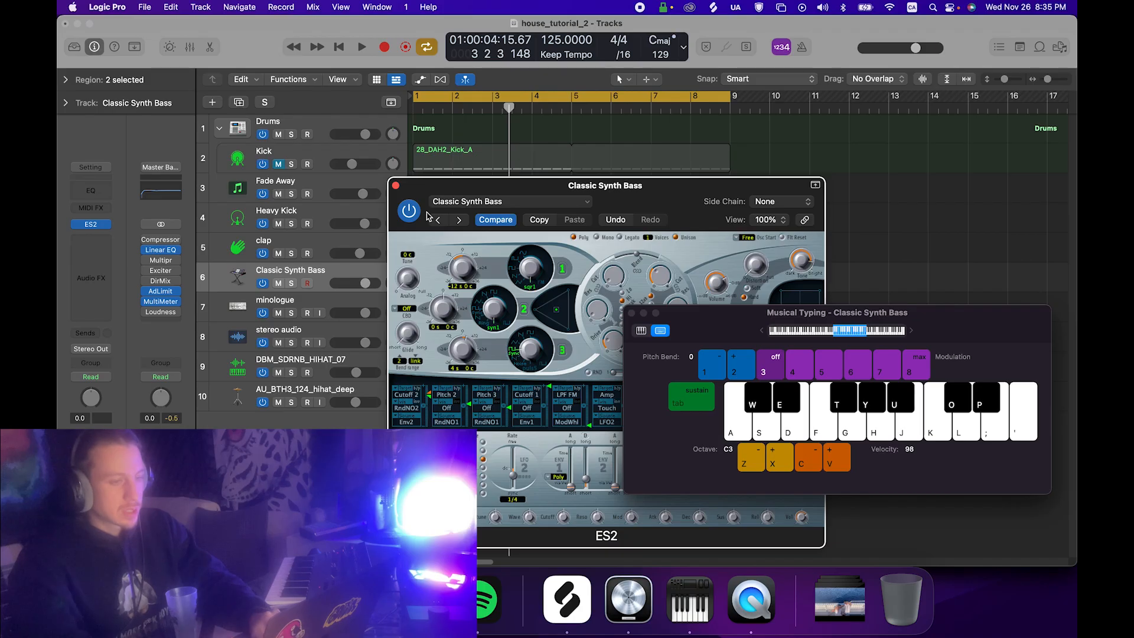
pyautogui.press('z')
pyautogui.press('a')
pyautogui.press('a')
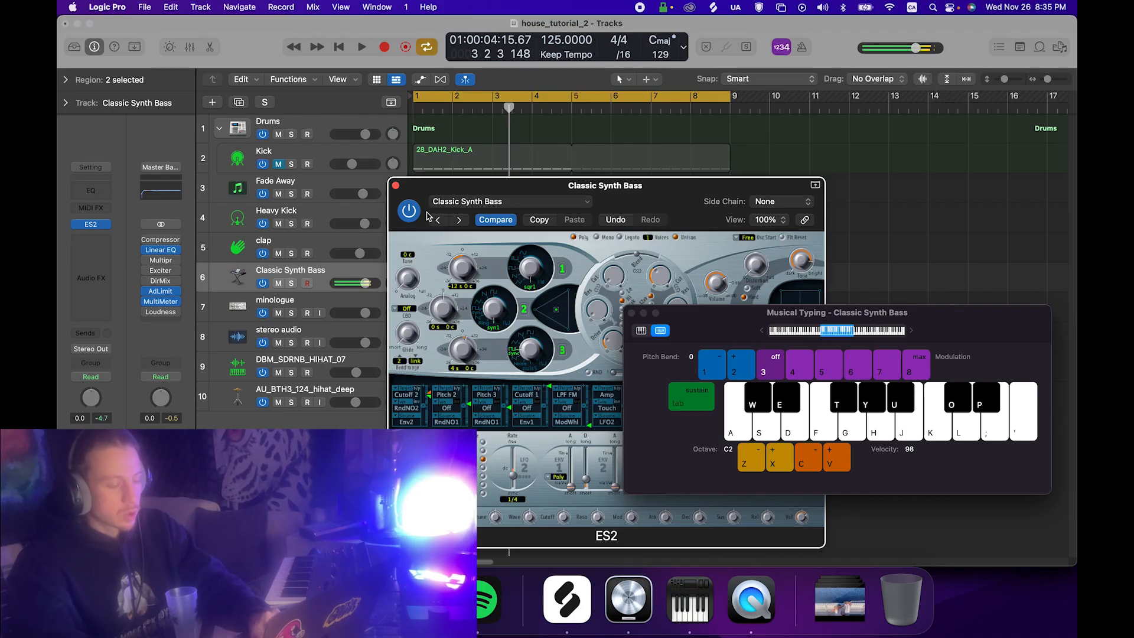
pyautogui.press('a')
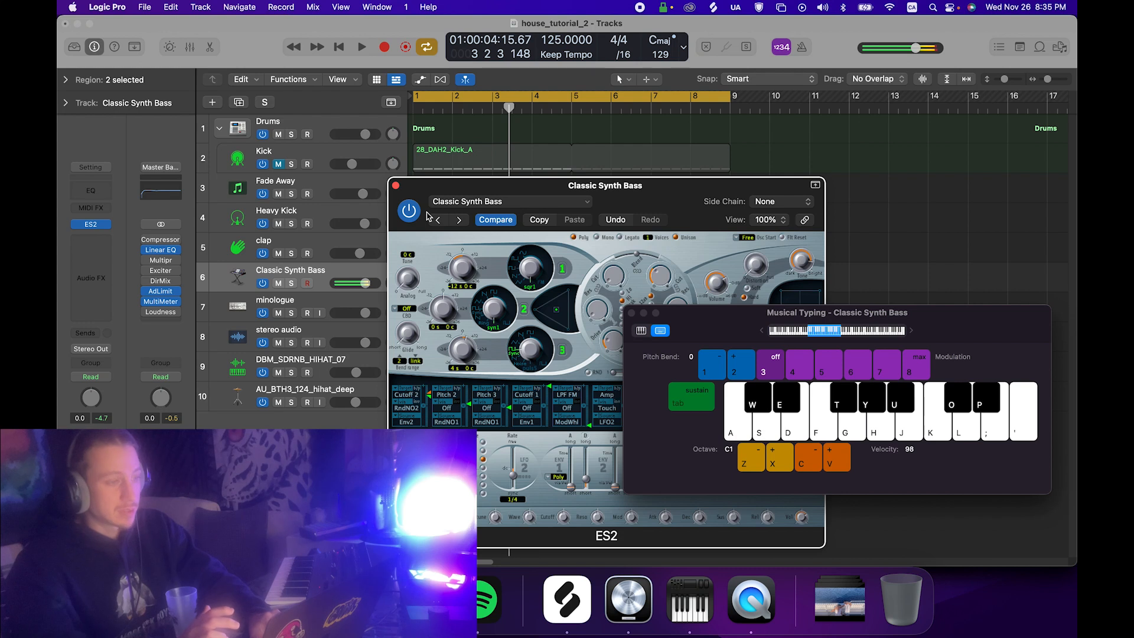
# Play the drum arrangement while trying repeated low C notes on the synth bass, and stop playback.
pyautogui.press('space')
pyautogui.press('a')
pyautogui.press('a')
pyautogui.press('a')
pyautogui.press('a')
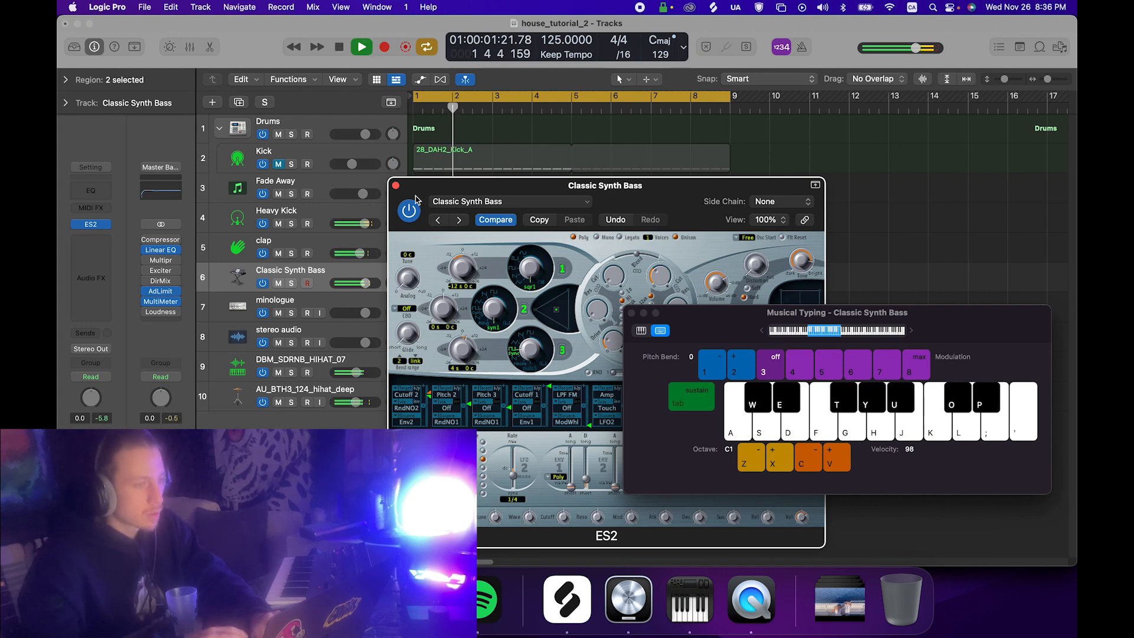
pyautogui.press('a')
pyautogui.press('a')
pyautogui.press('a')
pyautogui.press('space')
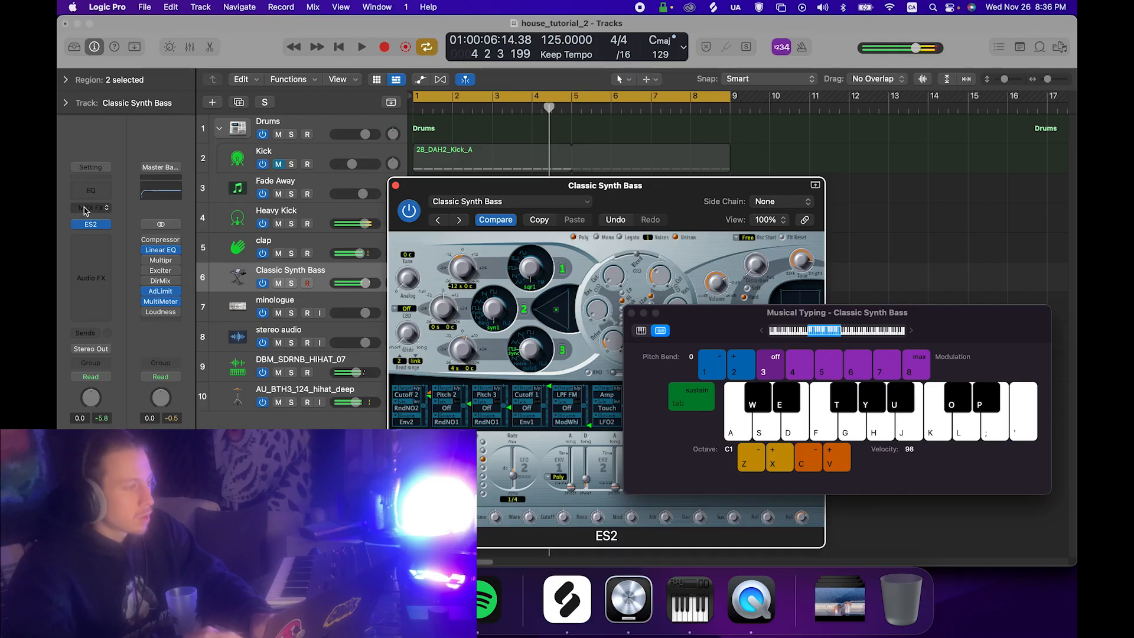
# Move the ES2 window aside and insert an Arpeggiator MIDI effect on the Classic Synth Bass track.
pyautogui.moveTo(420, 195); pyautogui.dragTo(293, 147)
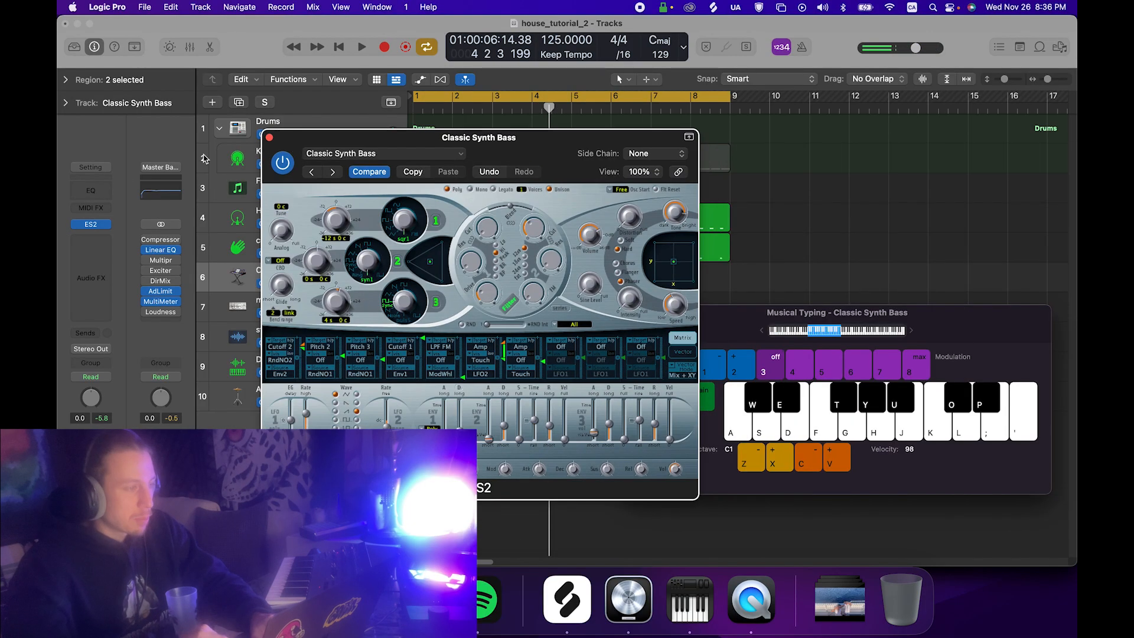
pyautogui.click(83, 211)
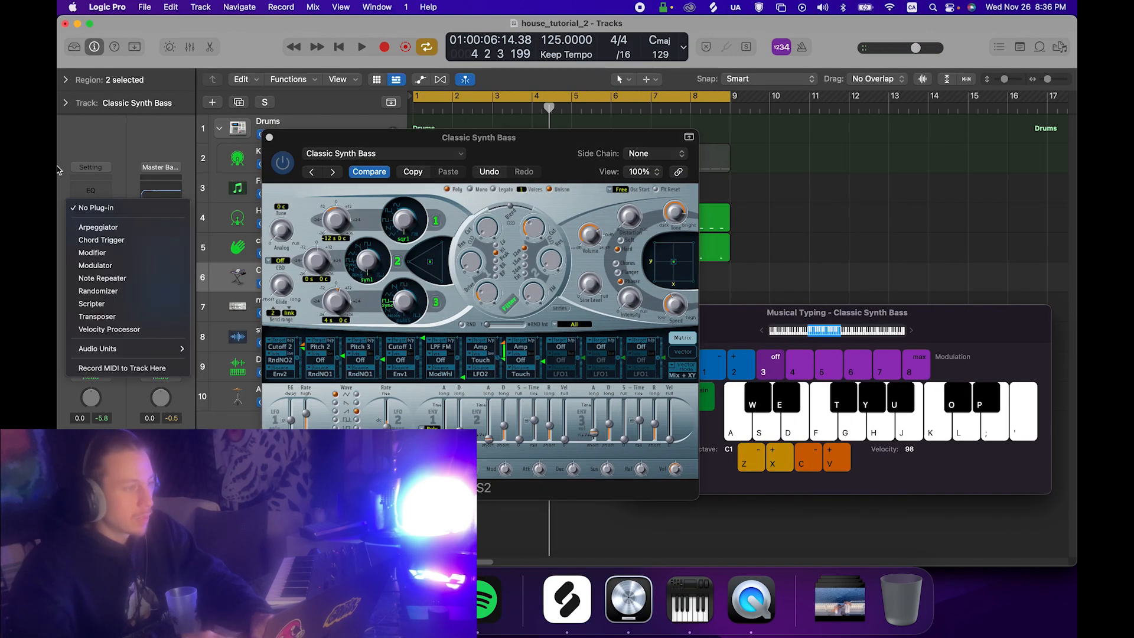
pyautogui.click(93, 208)
pyautogui.click(99, 206)
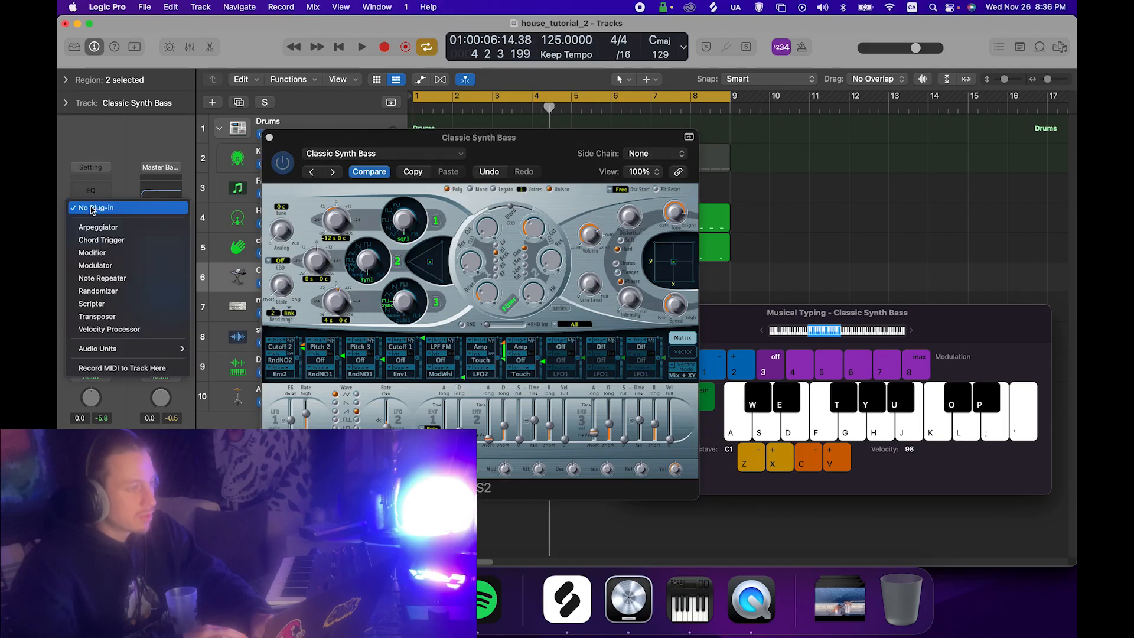
pyautogui.click(120, 231)
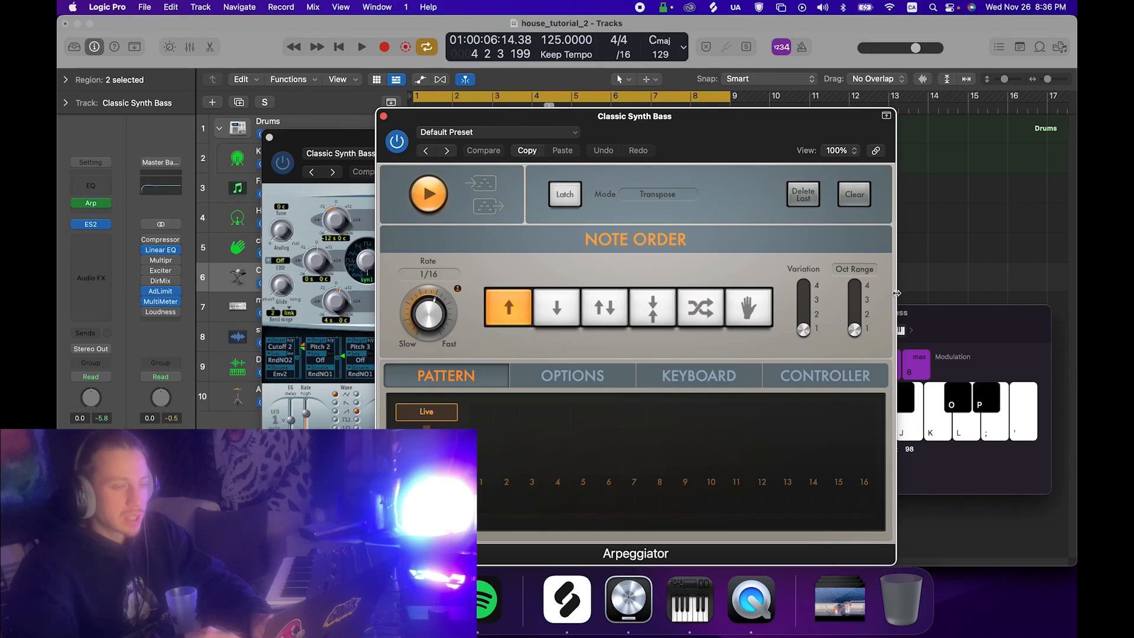
# Audition a held low C through the Arpeggiator and try the 1/8 Triplet rate.
pyautogui.click(981, 322)
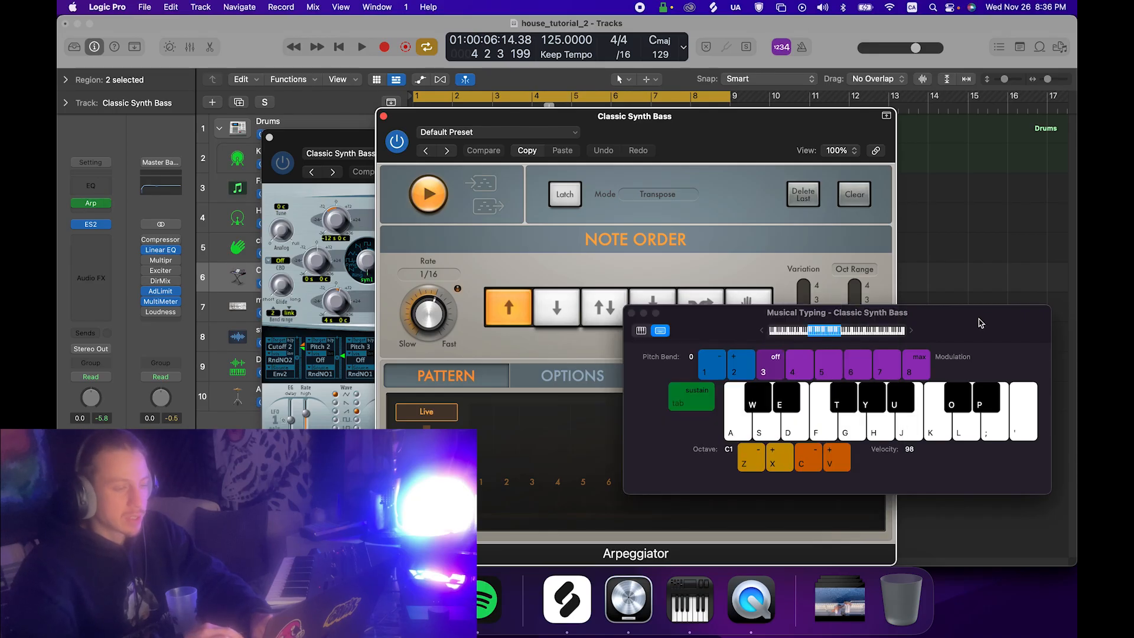
pyautogui.press('a')
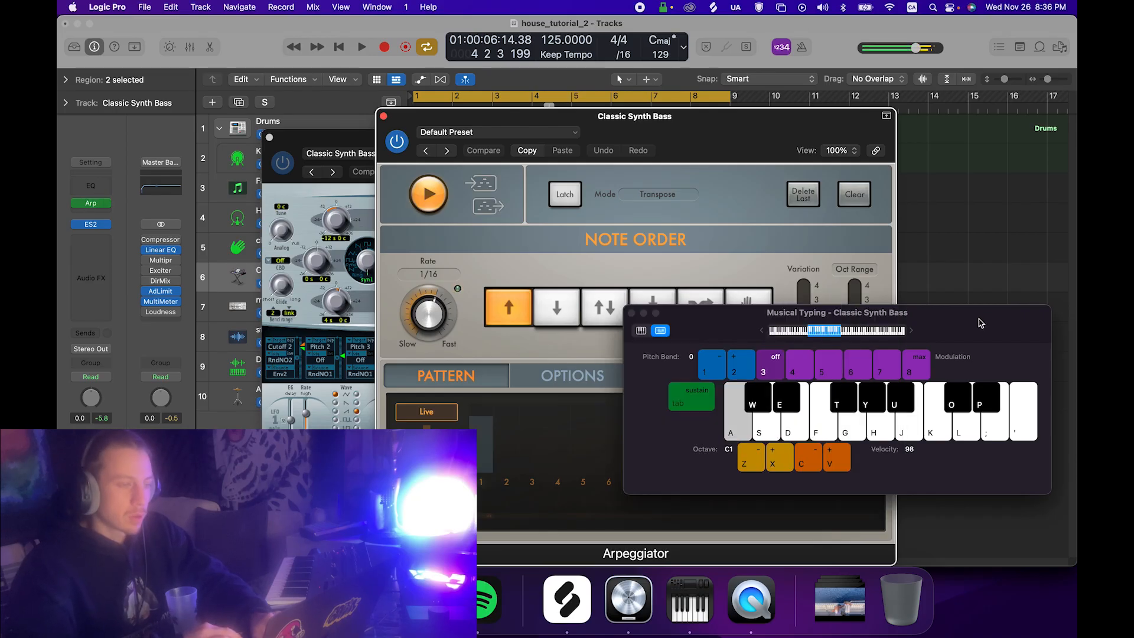
pyautogui.moveTo(421, 311); pyautogui.dragTo(430, 320)
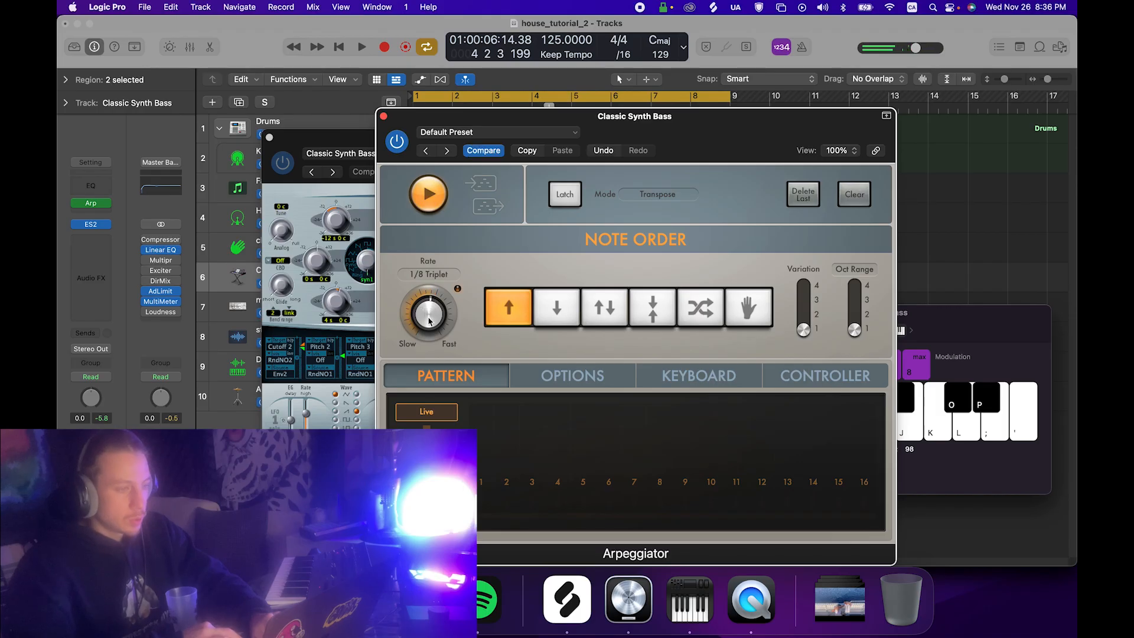
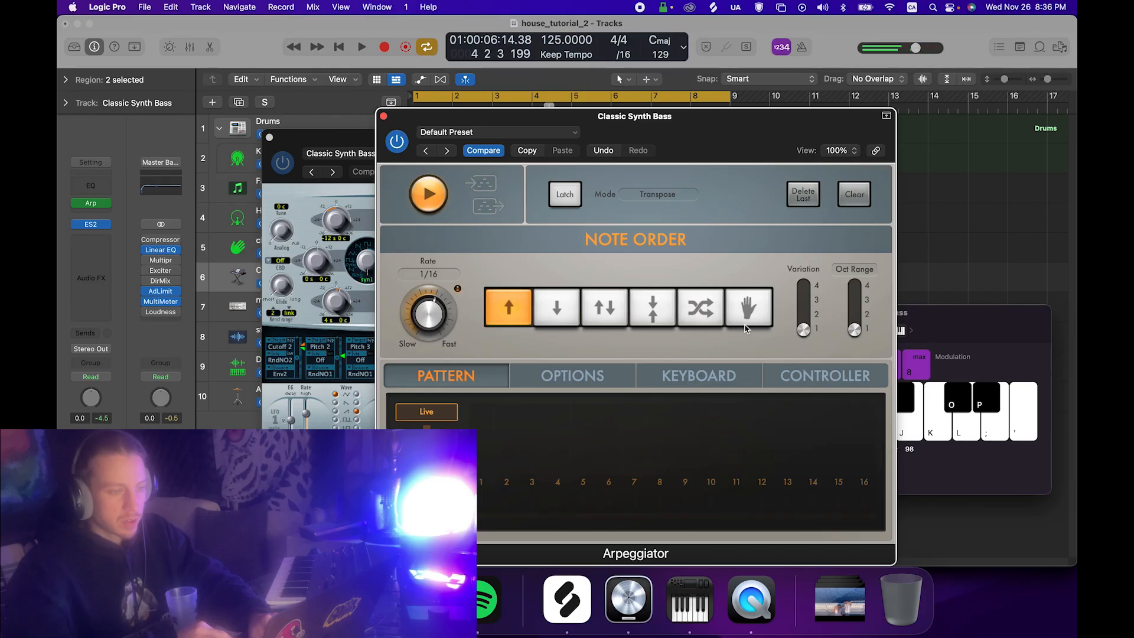
# Move the Arpeggiator window aside and try arpeggiated bass notes C, E and A over the playing drums, testing octaves C0 and C1.
pyautogui.click(680, 305)
pyautogui.moveTo(700, 122); pyautogui.dragTo(464, 403)
pyautogui.press('space')
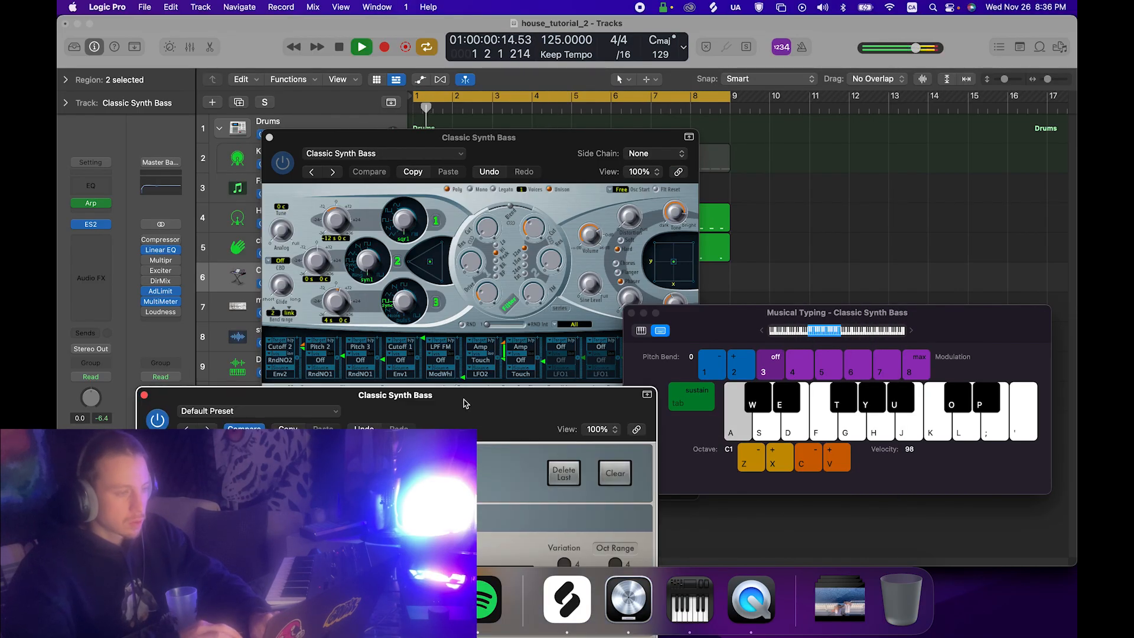
pyautogui.press('d')
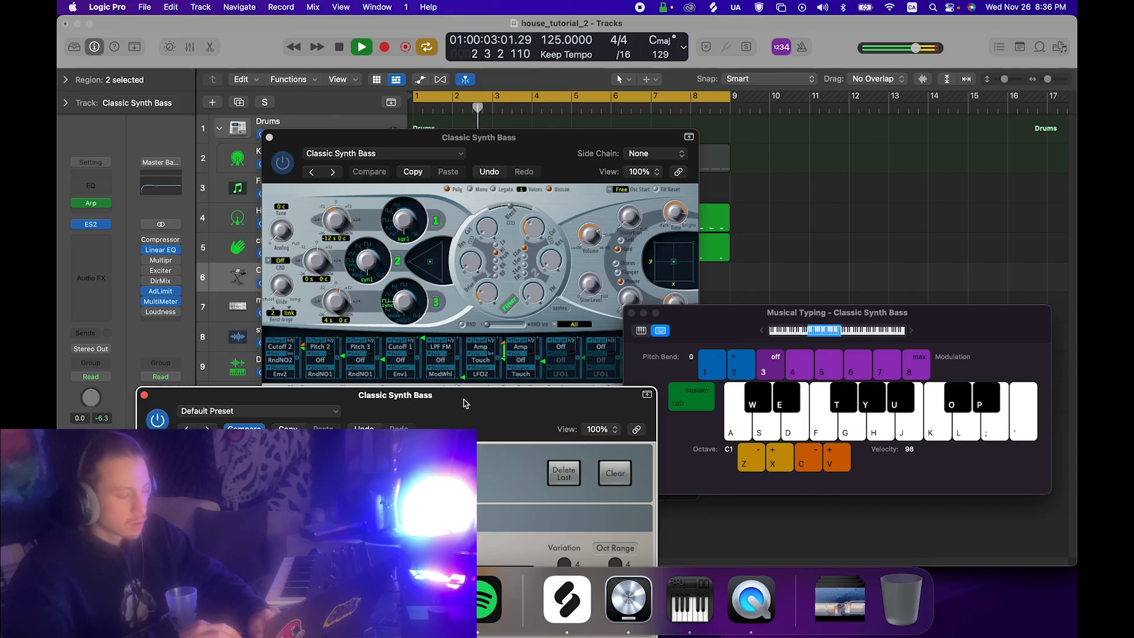
pyautogui.press('z')
pyautogui.press('a')
pyautogui.press('d')
pyautogui.press('h')
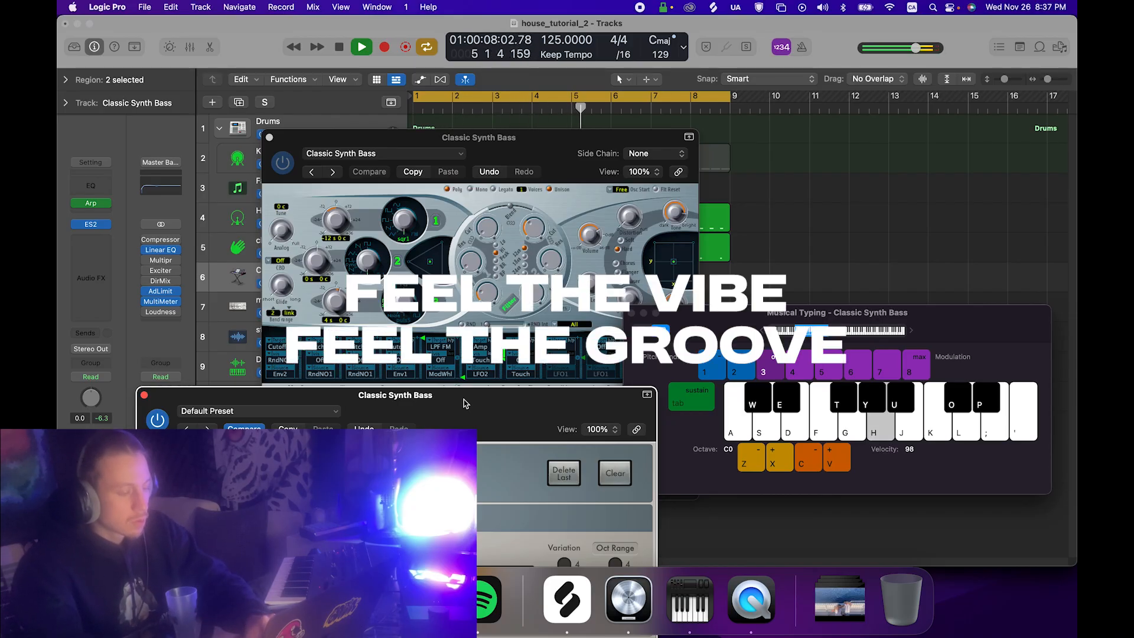
pyautogui.press('x')
pyautogui.press('h')
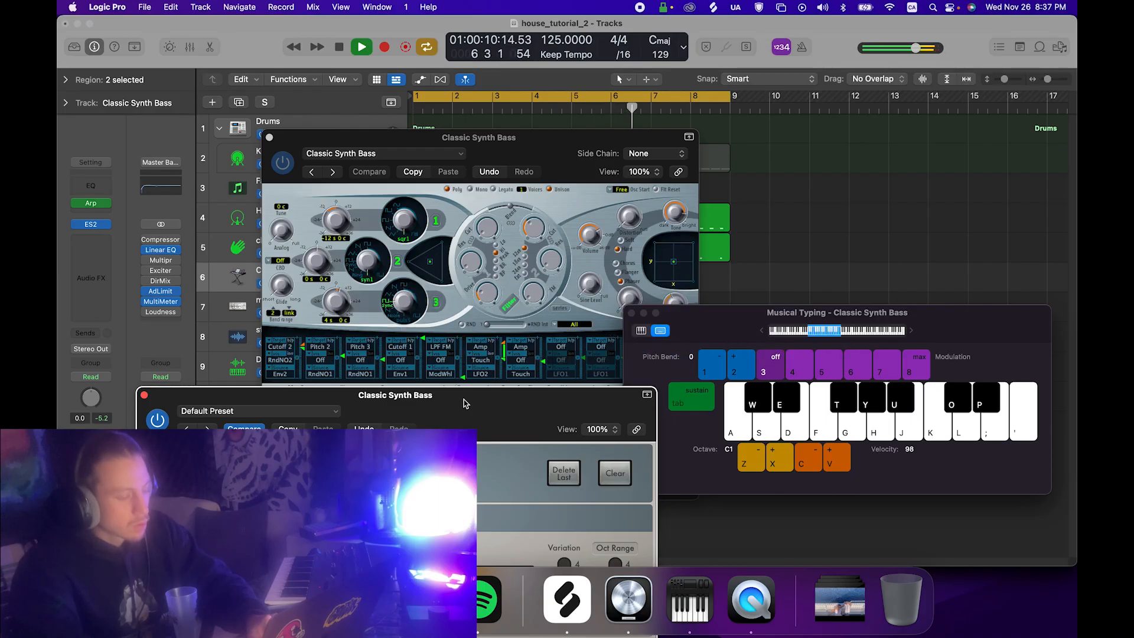
pyautogui.press('a')
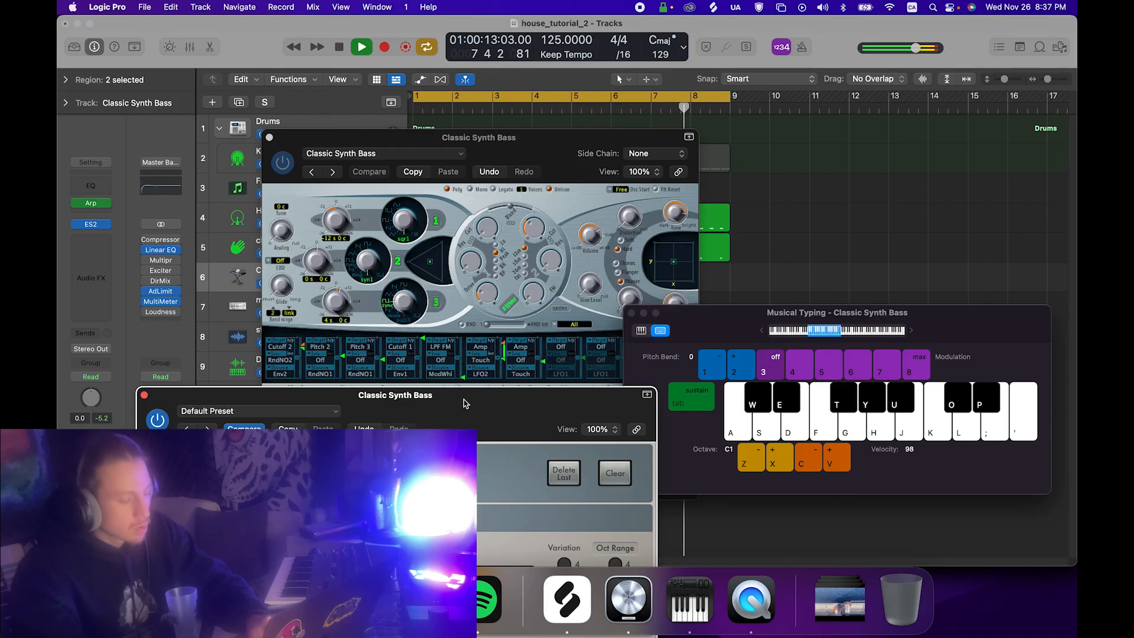
pyautogui.press('d')
pyautogui.press('a')
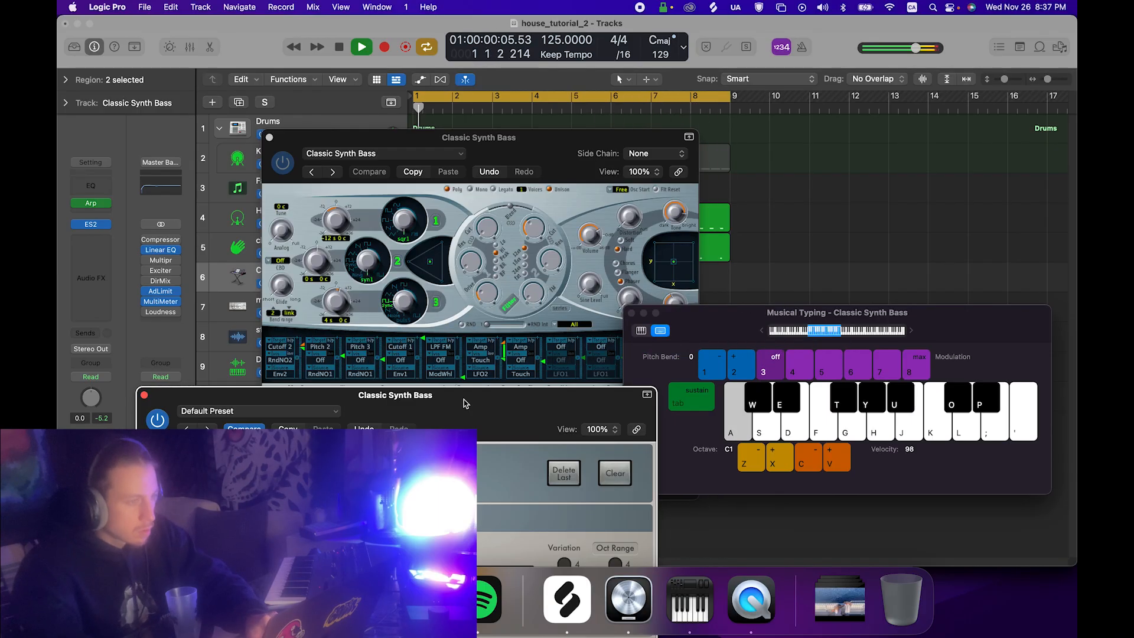
pyautogui.press('d')
pyautogui.press('a')
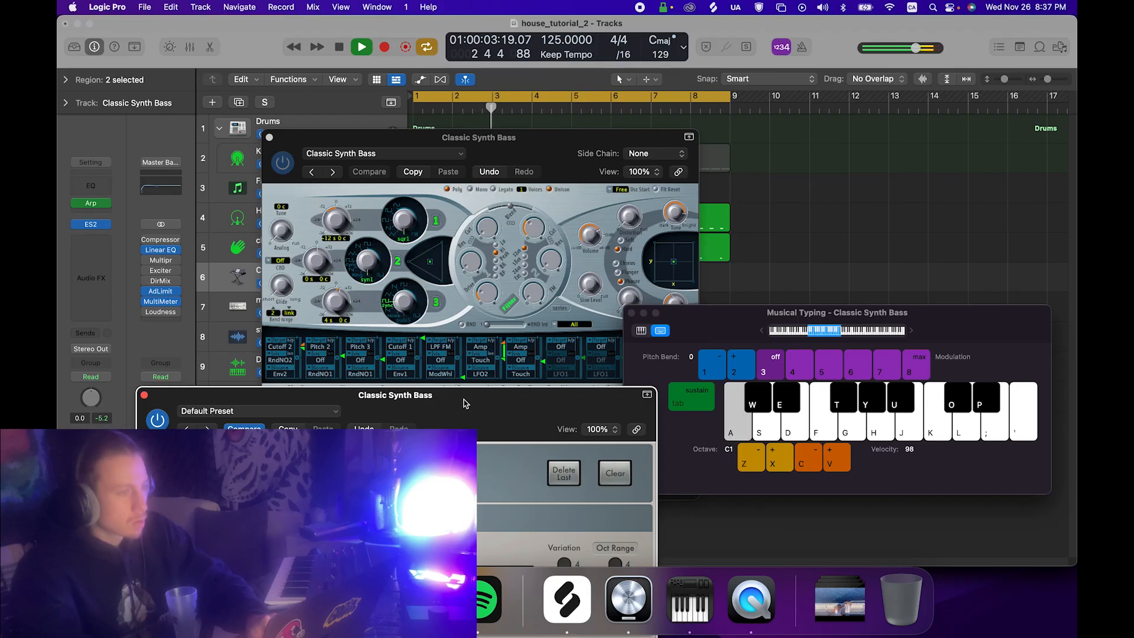
pyautogui.press('h')
pyautogui.press('a')
pyautogui.press('space')
# Clear the ES2 window off the track area and record a four-bar synth bass part with one held note per bar.
pyautogui.moveTo(289, 138); pyautogui.dragTo(746, 170)
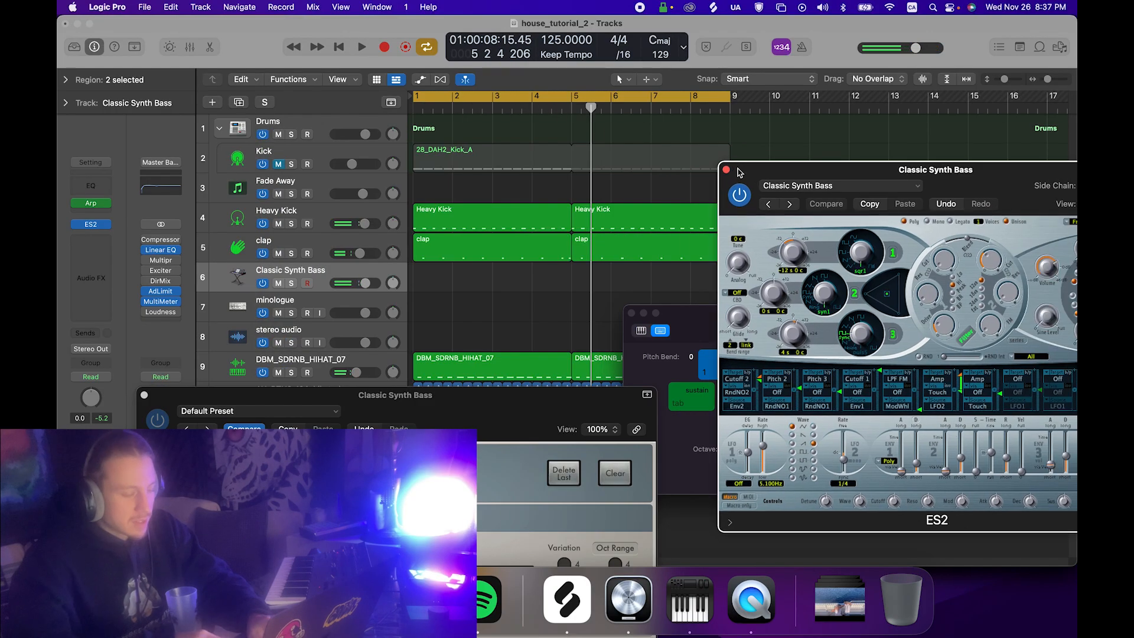
pyautogui.press('r')
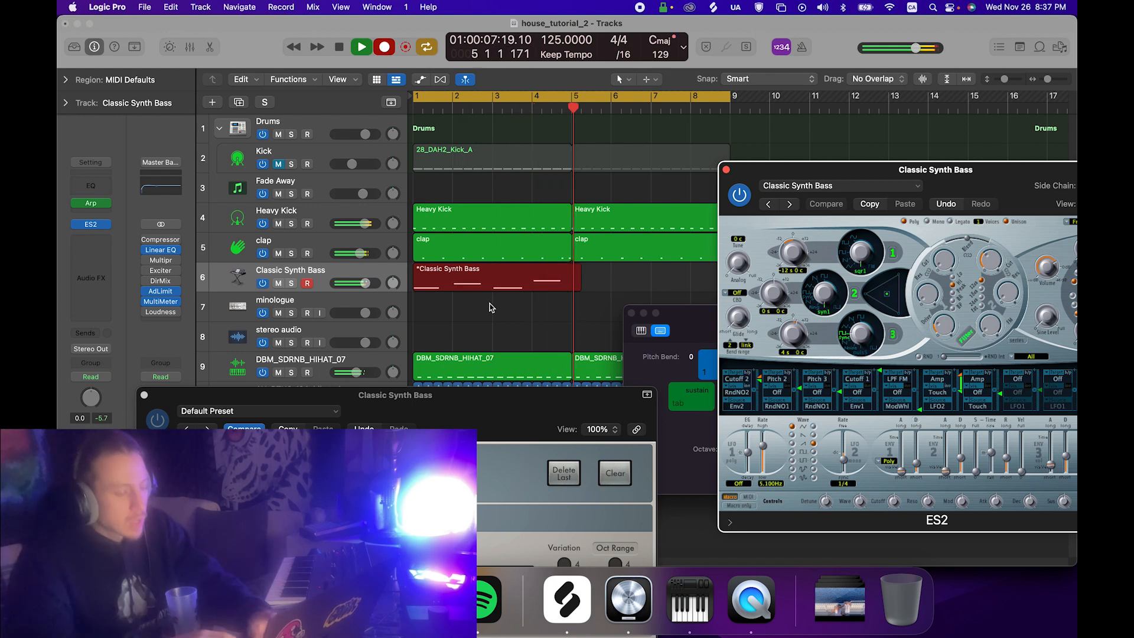
pyautogui.press('space')
# Open the recorded bass region in the Piano Roll and close the Arpeggiator, ES2 and Musical Typing windows.
pyautogui.doubleClick(544, 285)
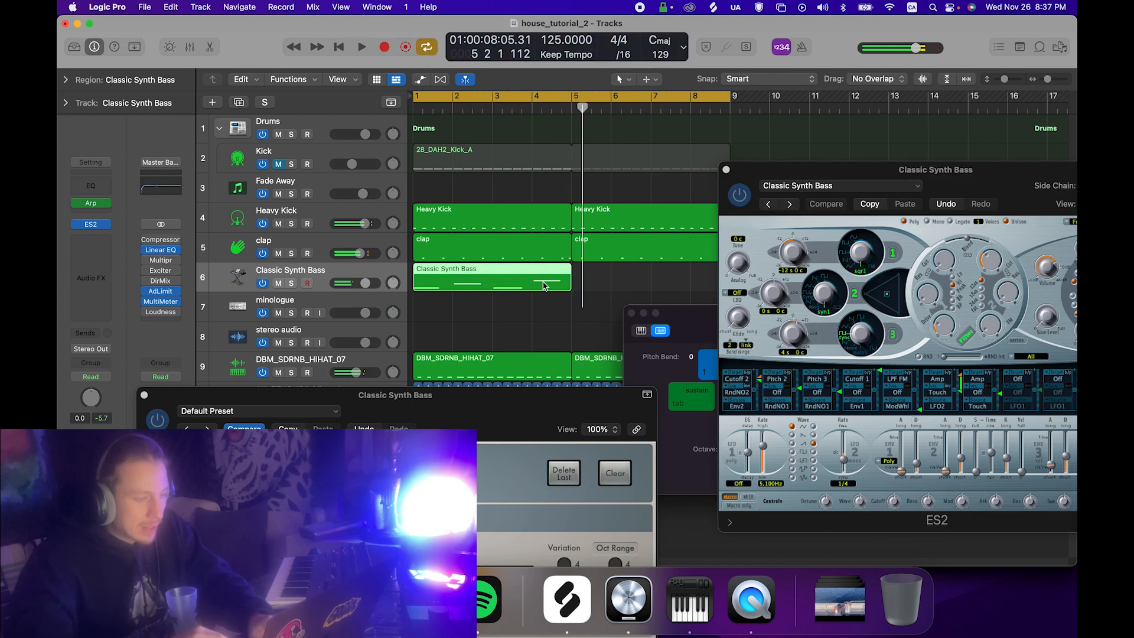
pyautogui.click(144, 394)
pyautogui.click(725, 170)
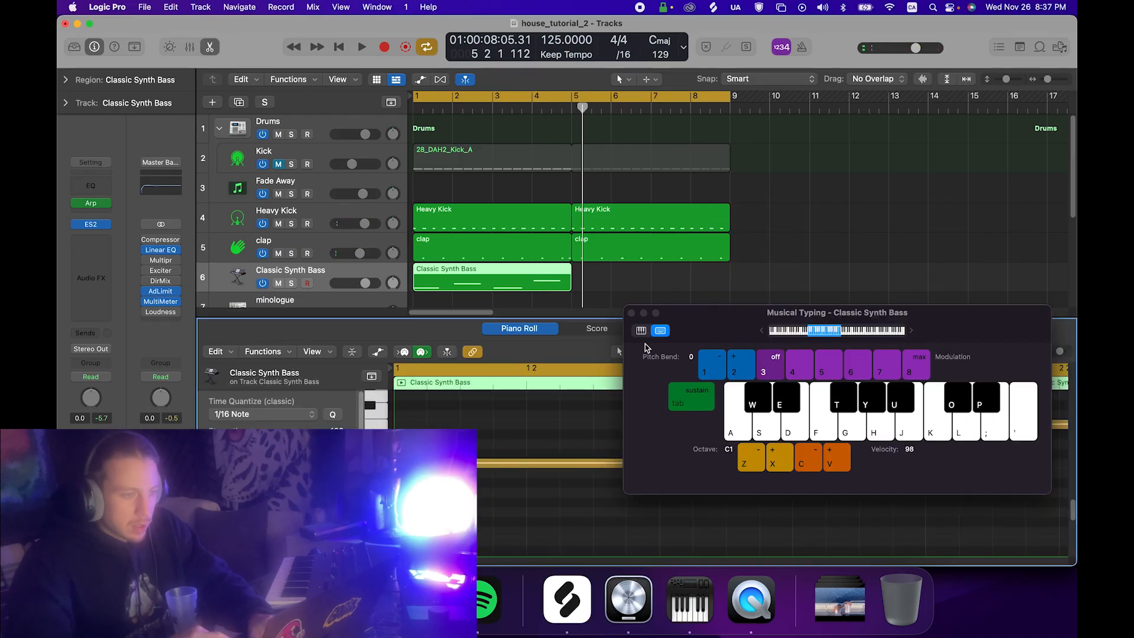
pyautogui.click(632, 313)
# Raise the bass region's last note in bar 4 to A1 and play the first four bars to check it.
pyautogui.hscroll(10, 748, 490)
pyautogui.scroll(3, 748, 490)
pyautogui.moveTo(662, 450); pyautogui.dragTo(663, 439)
pyautogui.press('Return')
pyautogui.press('space')
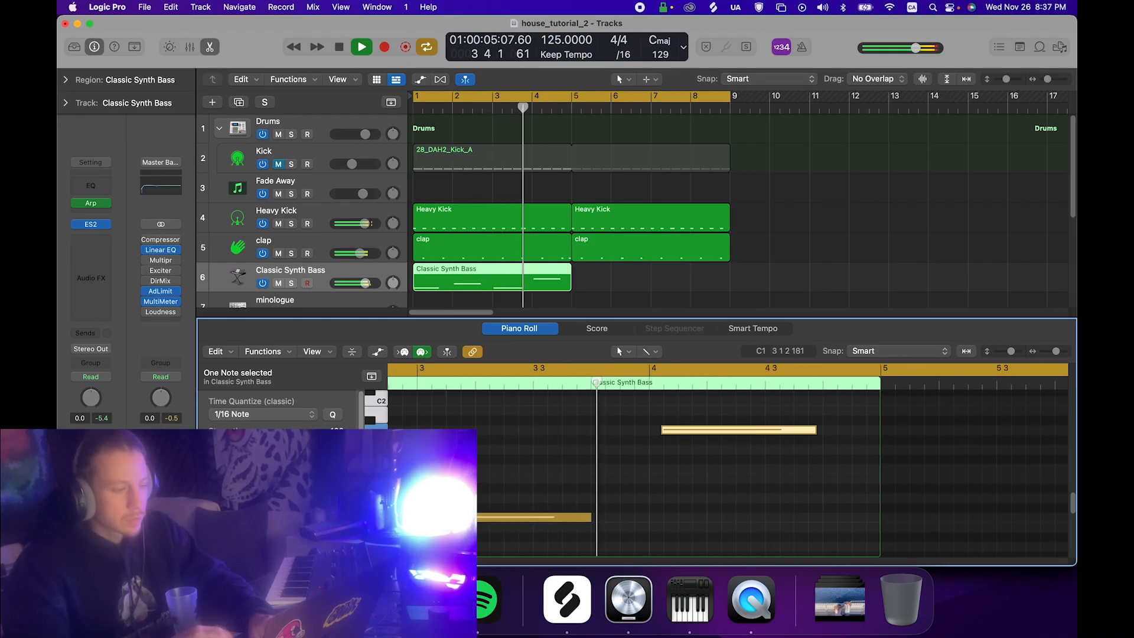
pyautogui.press('space')
pyautogui.hscroll(-5, 586, 470)
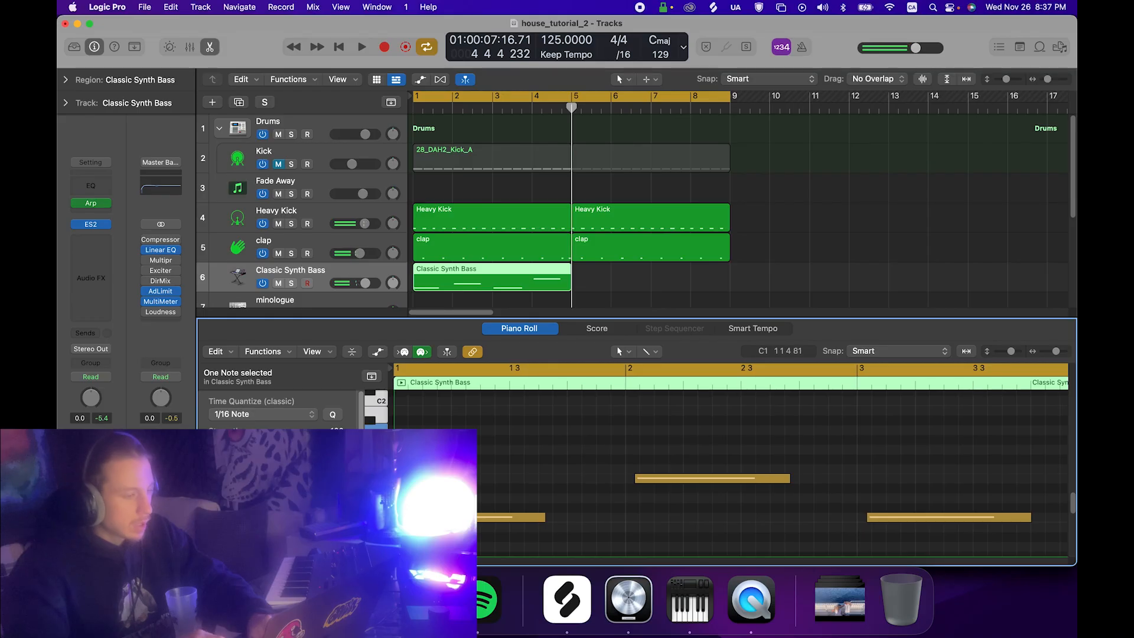
# Select the bass region's first note and play the first four bars from the start to check the line.
pyautogui.press('Return')
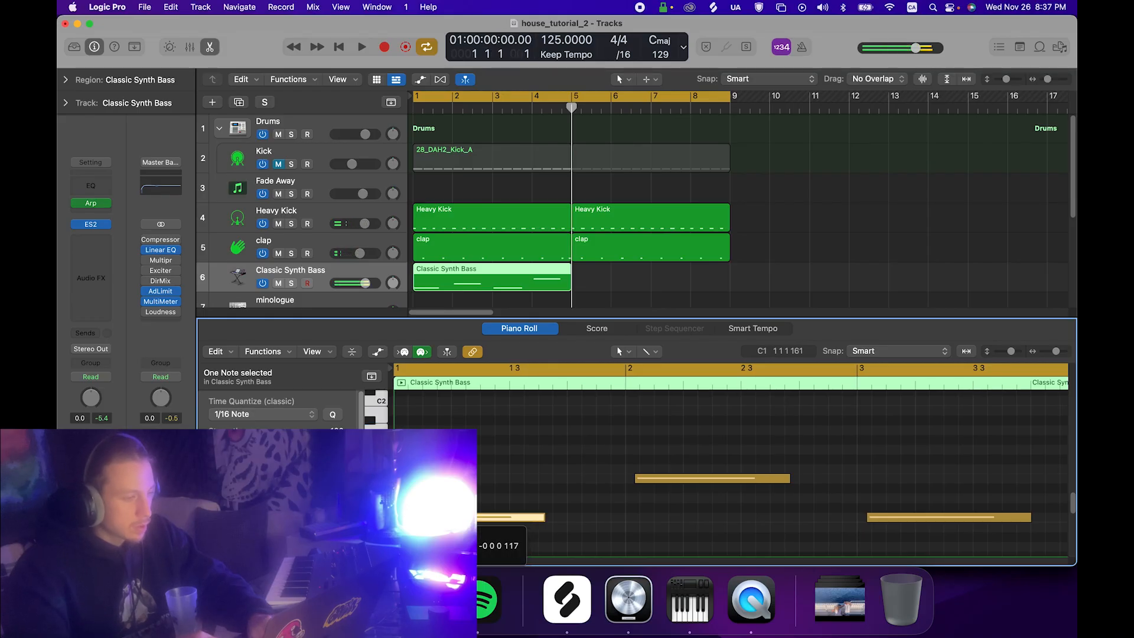
pyautogui.press('space')
pyautogui.click(449, 498)
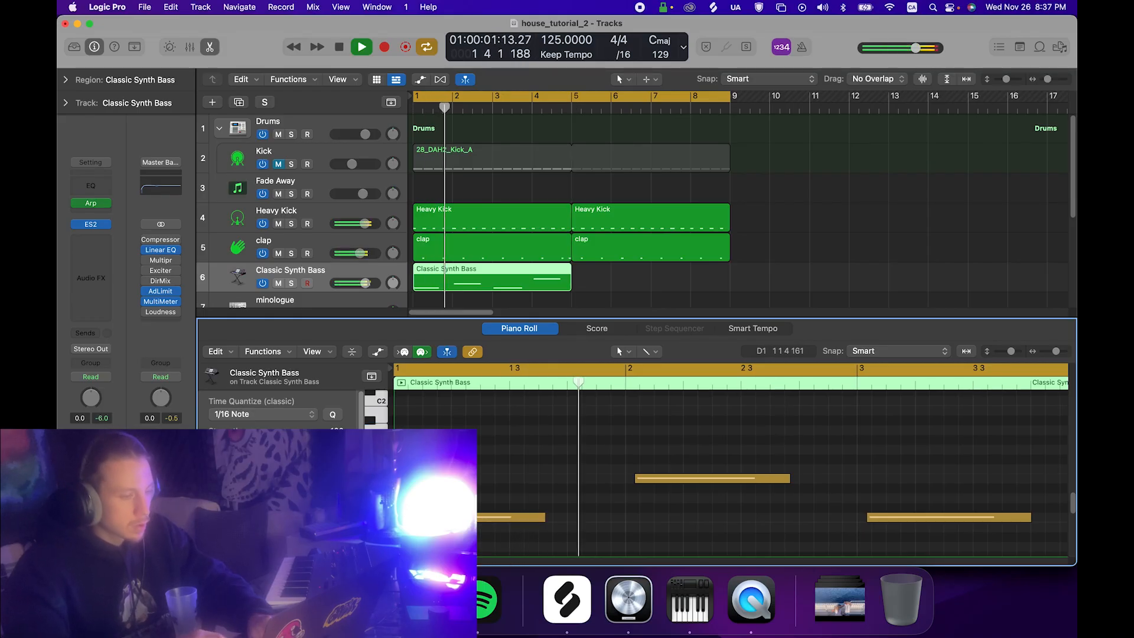
pyautogui.press('space')
pyautogui.click(449, 518)
pyautogui.press('Return')
pyautogui.press('space')
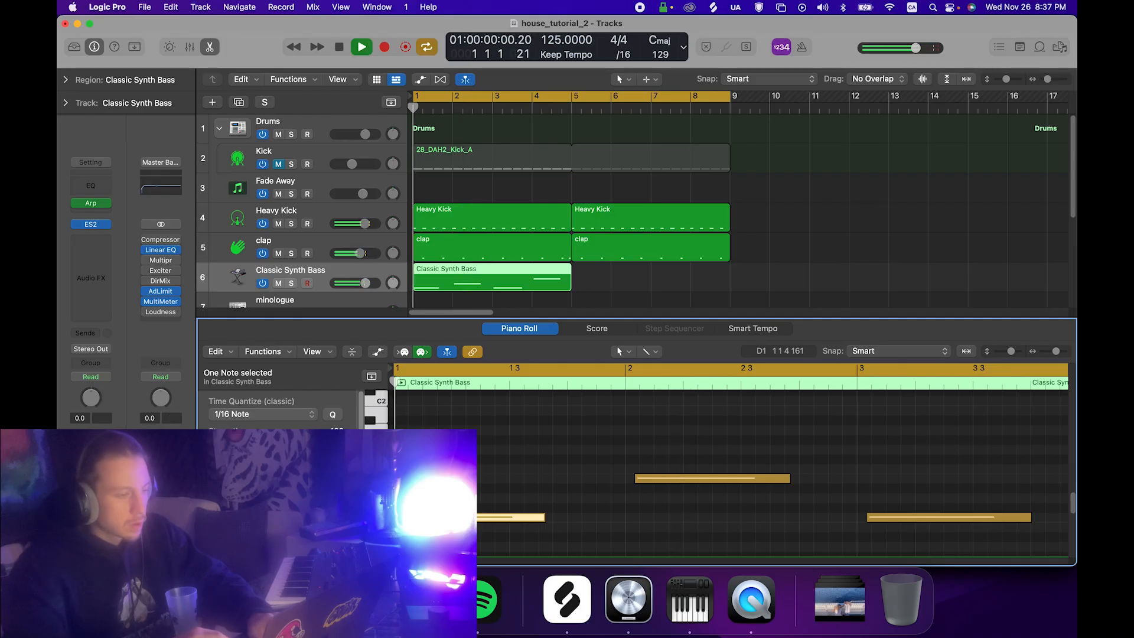
pyautogui.click(598, 479)
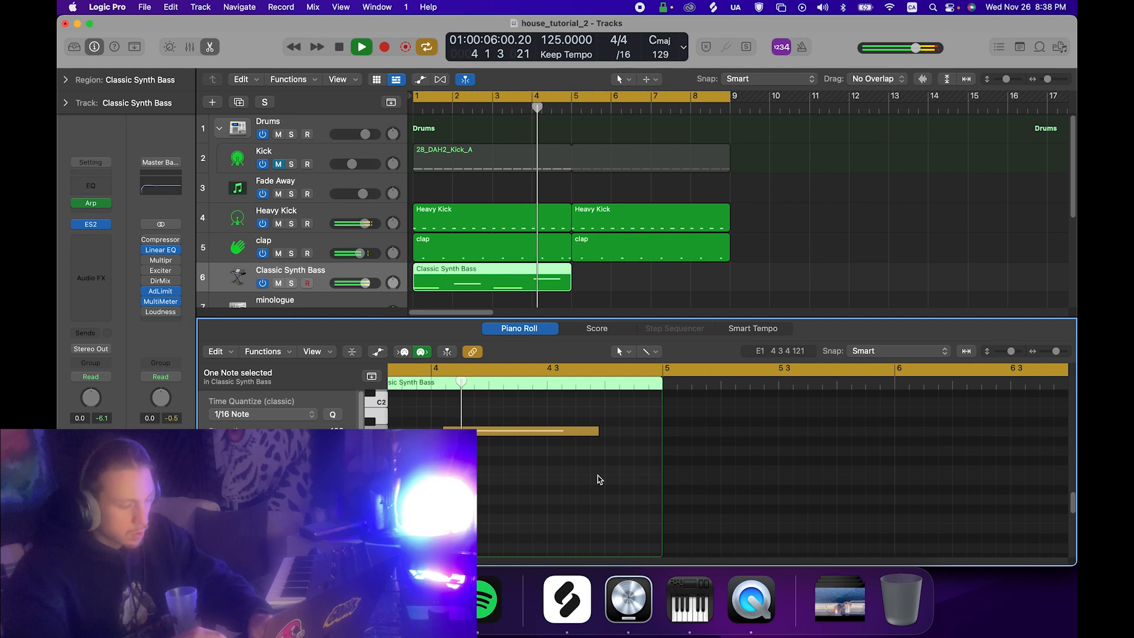
pyautogui.press('space')
# Repeat the four-bar Classic Synth Bass region into bars 5 to 8, start playback and close the Piano Roll.
pyautogui.click(537, 276)
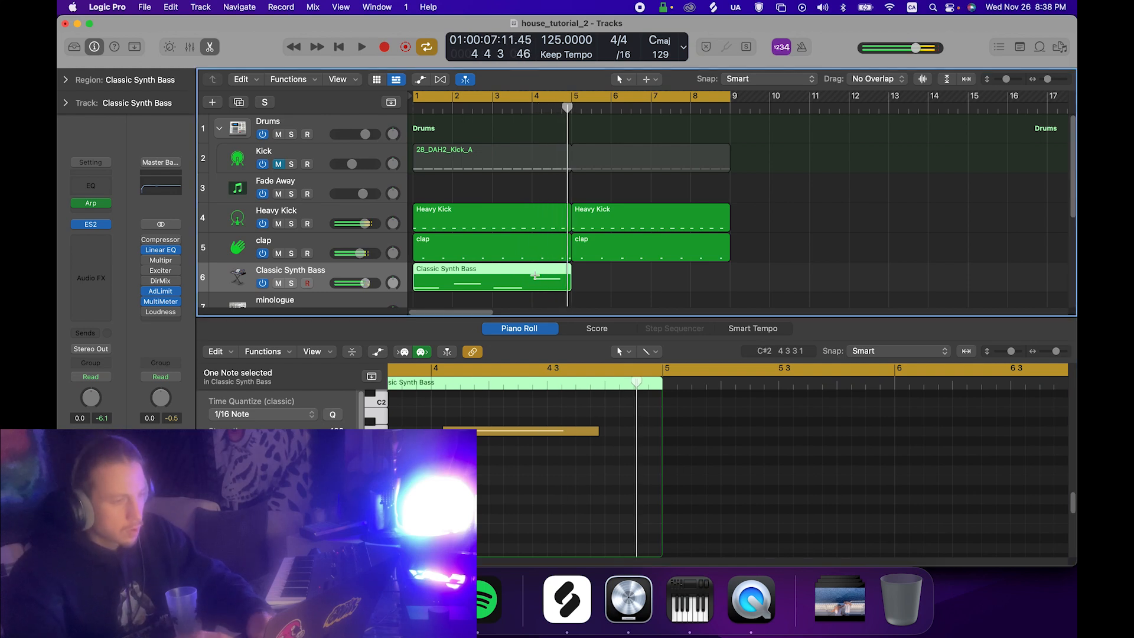
pyautogui.press('super+r')
pyautogui.press('space')
pyautogui.press('e')
# Lower the Classic Synth Bass track volume to -1.6 dB and add a Channel EQ, closing its window.
pyautogui.moveTo(366, 284); pyautogui.dragTo(362, 284)
pyautogui.click(91, 184)
pyautogui.click(396, 186)
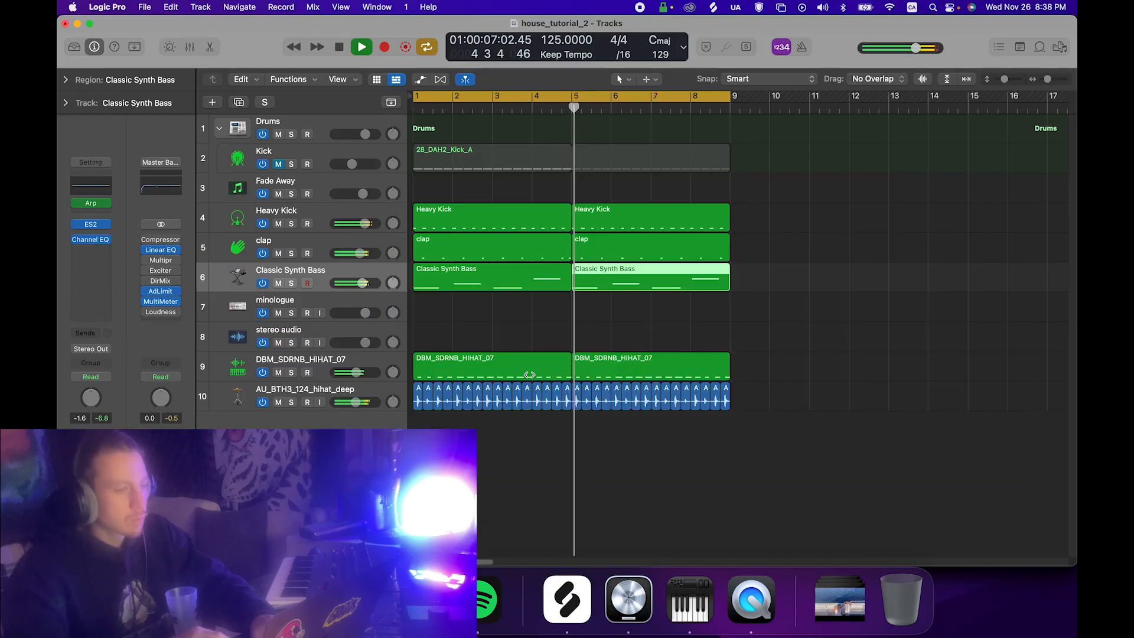
# In the Piano Roll, raise the repeated bass region's last note in bar 8 to B1 and play it back.
pyautogui.press('e')
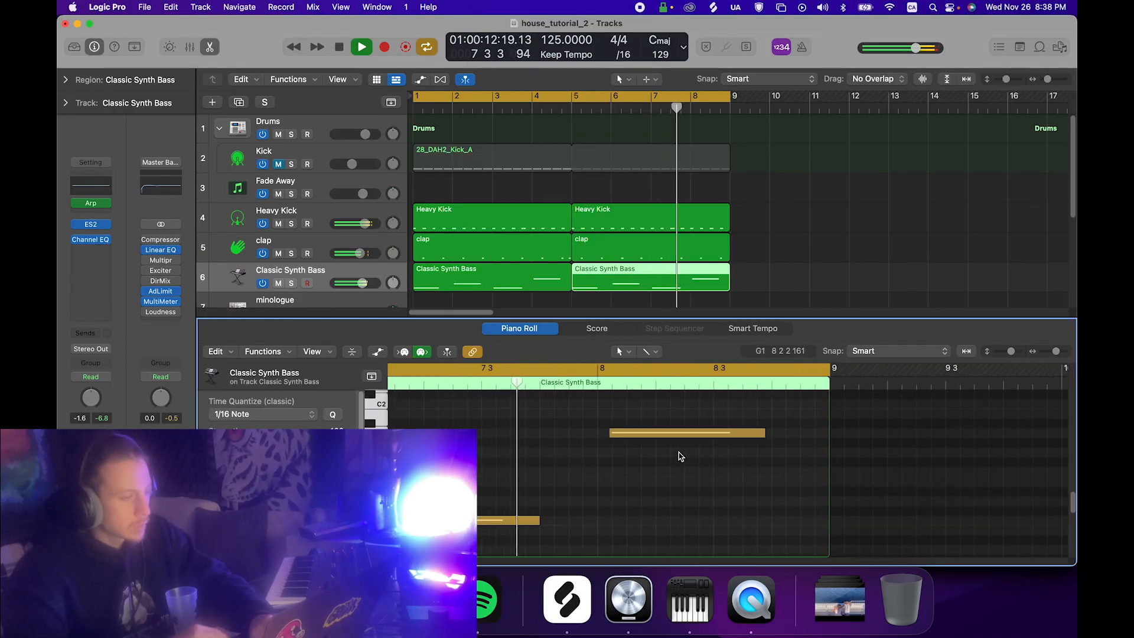
pyautogui.press('space')
pyautogui.click(620, 460)
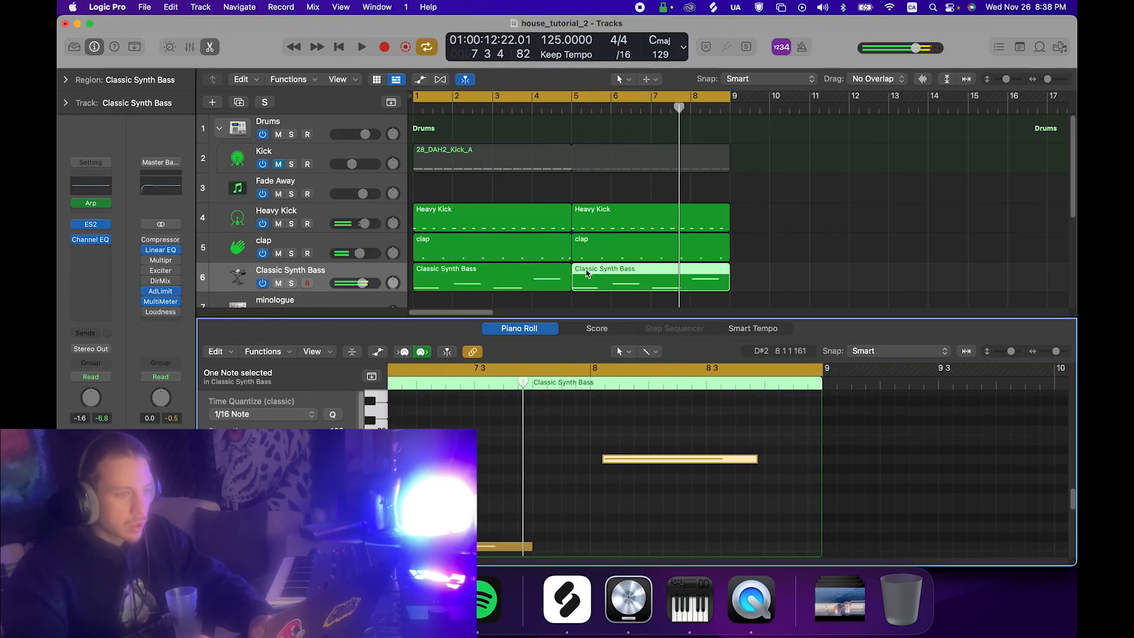
pyautogui.moveTo(623, 460)
pyautogui.mouseDown()
pyautogui.moveTo(623, 440)
pyautogui.moveTo(622, 461)
pyautogui.mouseUp()
pyautogui.click(679, 432)
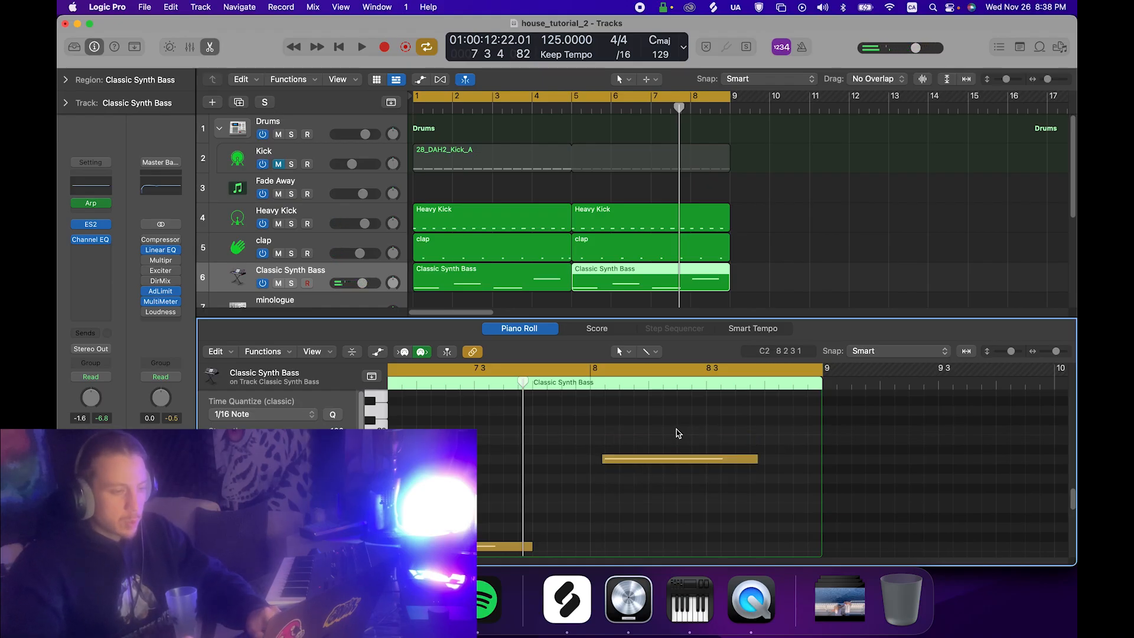
pyautogui.click(634, 460)
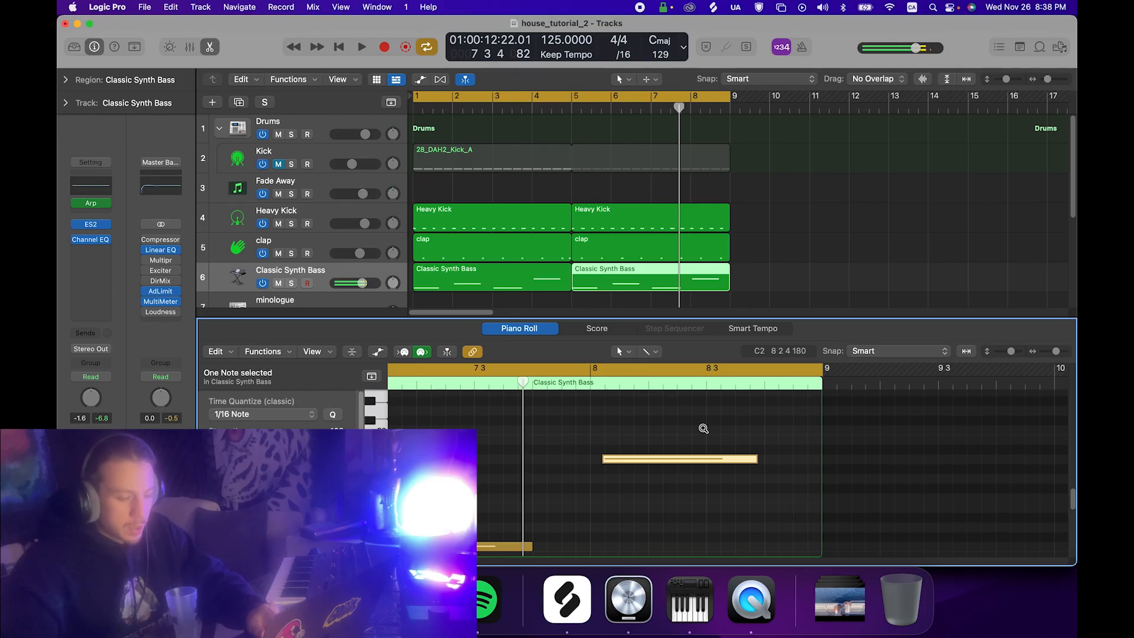
pyautogui.hotkey('alt', 'Up')
pyautogui.hotkey('alt', 'Up')
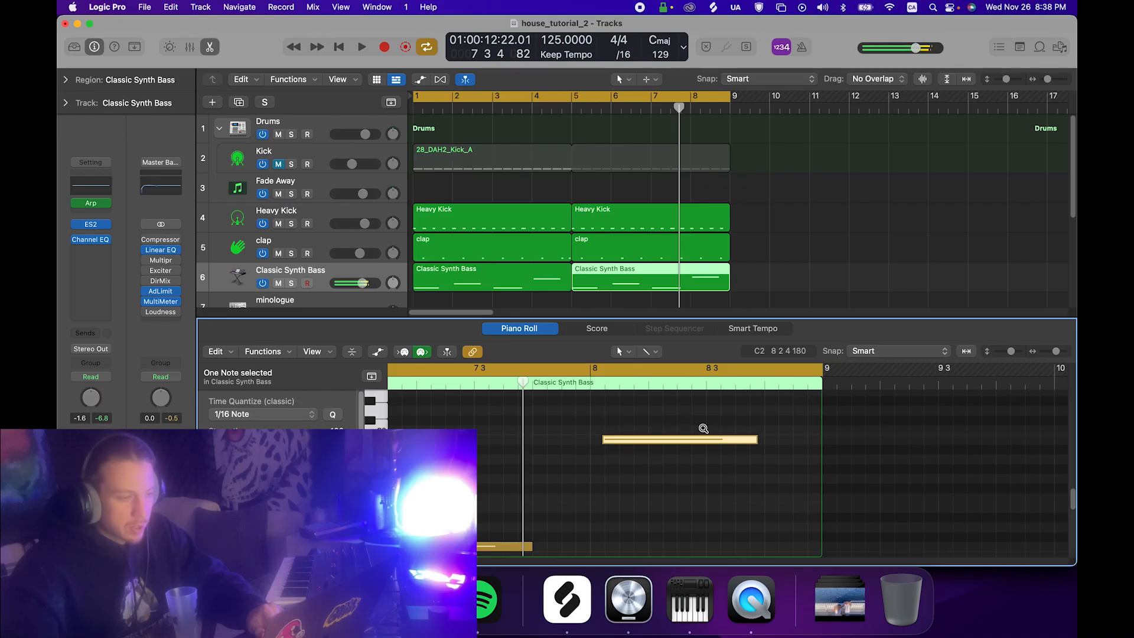
pyautogui.hscroll(-5, 406, 416)
pyautogui.doubleClick(443, 387)
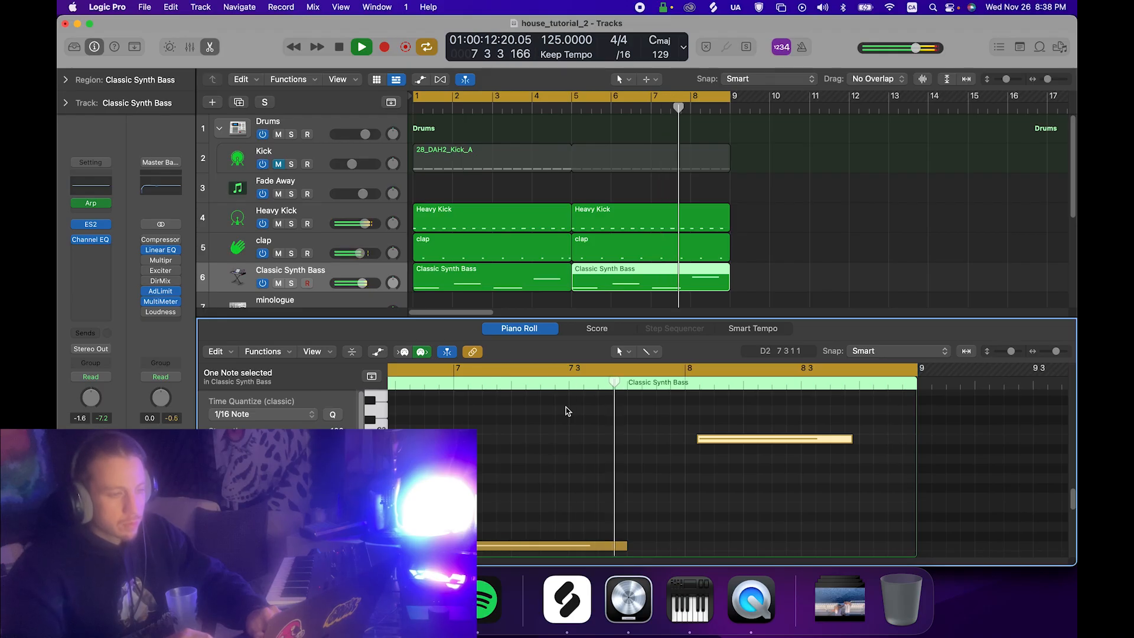
pyautogui.press('space')
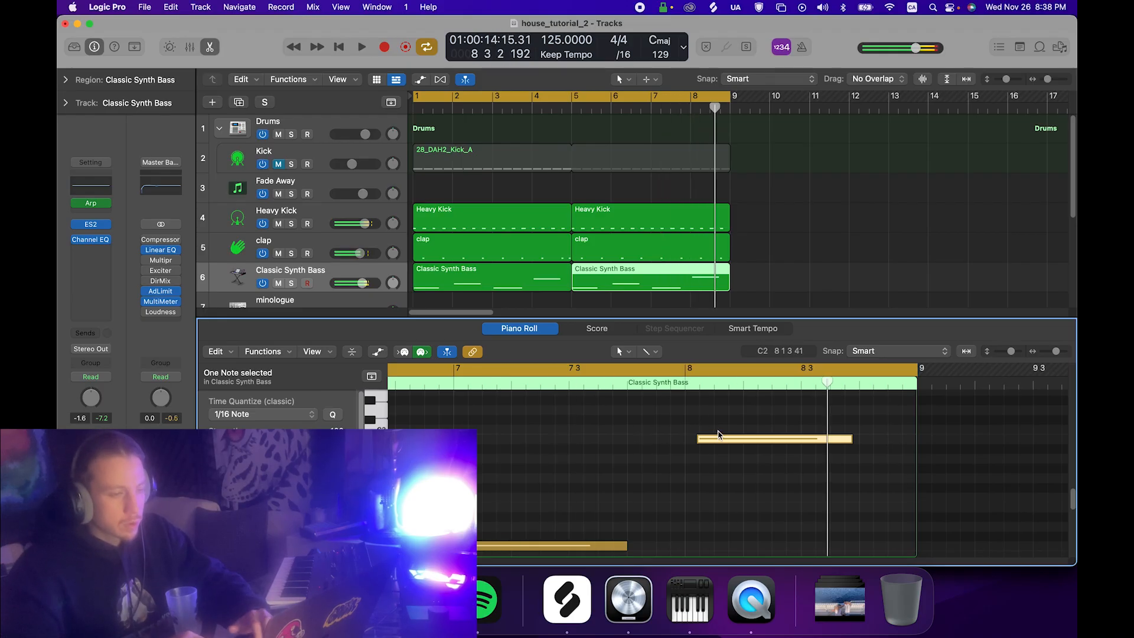
# Raise the bar 8 bass note to C2, play it back and close the Piano Roll.
pyautogui.hotkey('alt', 'Up')
pyautogui.hotkey('alt', 'Up')
pyautogui.hotkey('alt', 'Down')
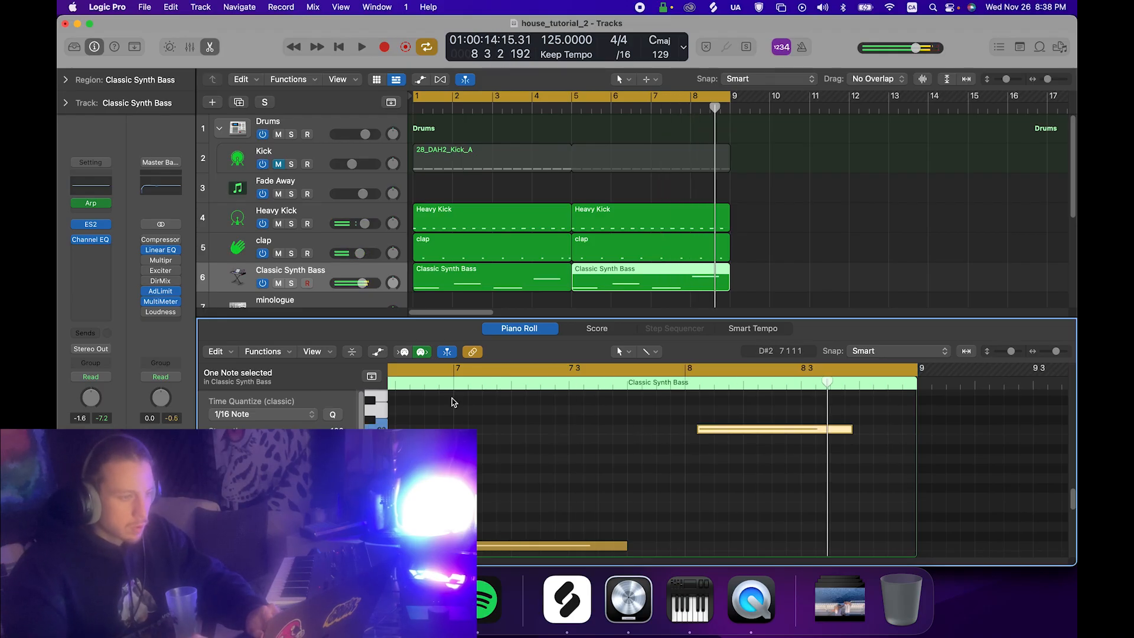
pyautogui.press('space')
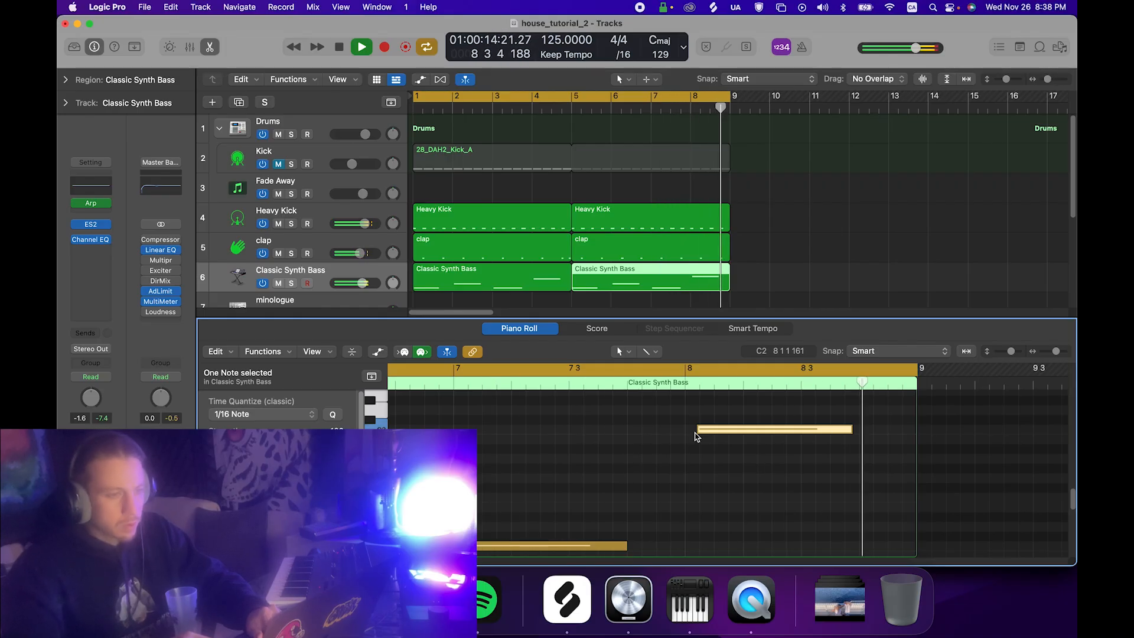
pyautogui.press('e')
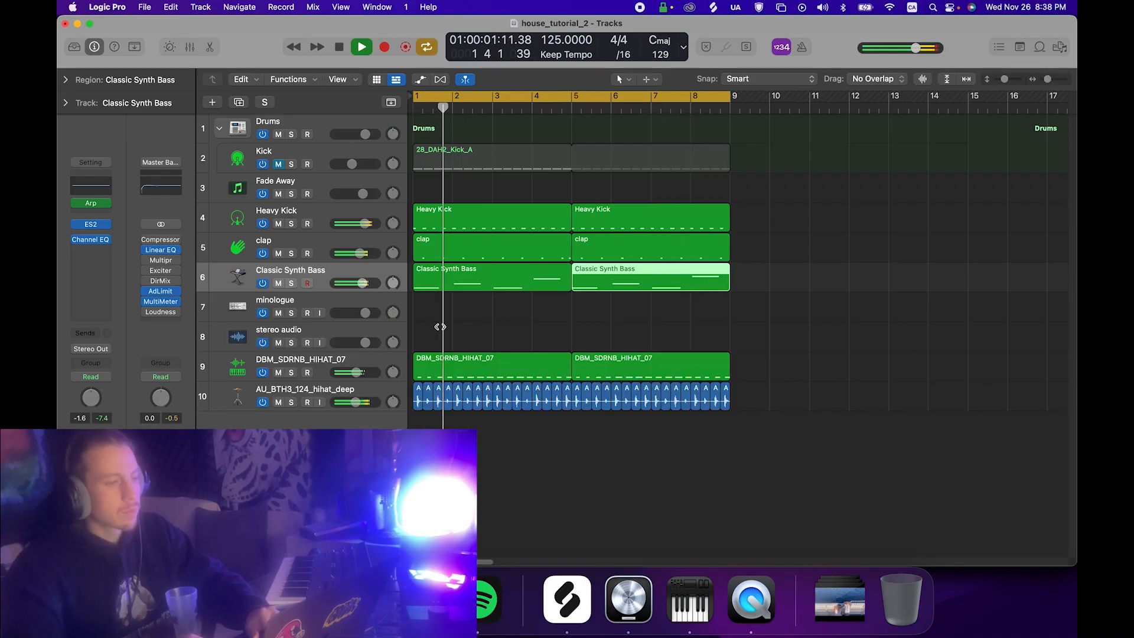
# Stop playback, enable the low-pass band in the bass track's Channel EQ and set its cutoff to 1220 Hz.
pyautogui.press('space')
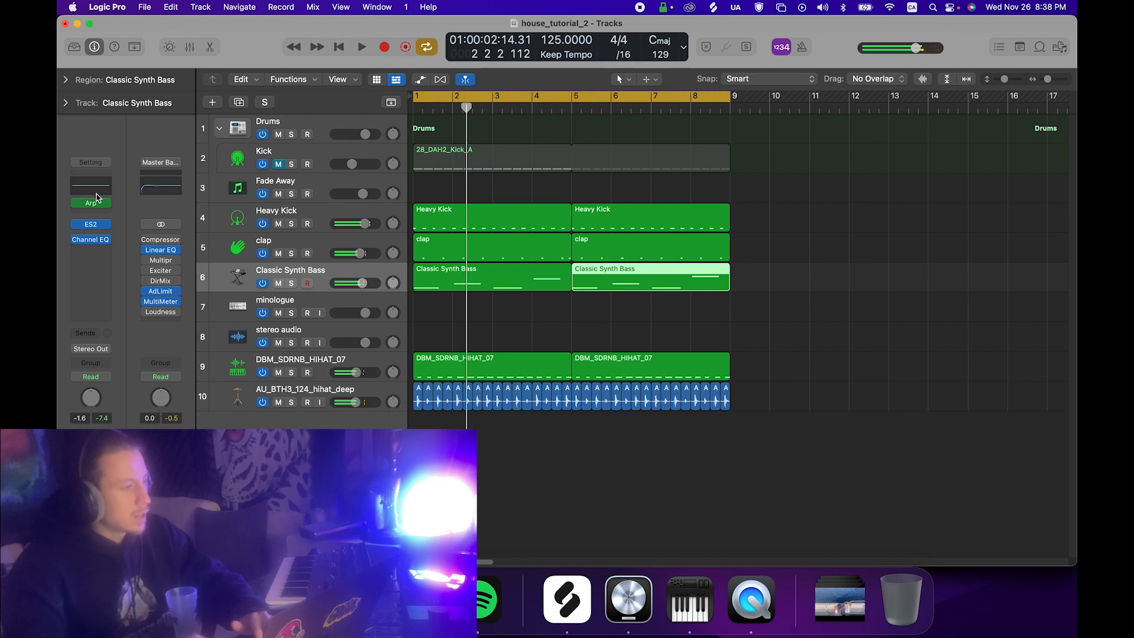
pyautogui.click(97, 238)
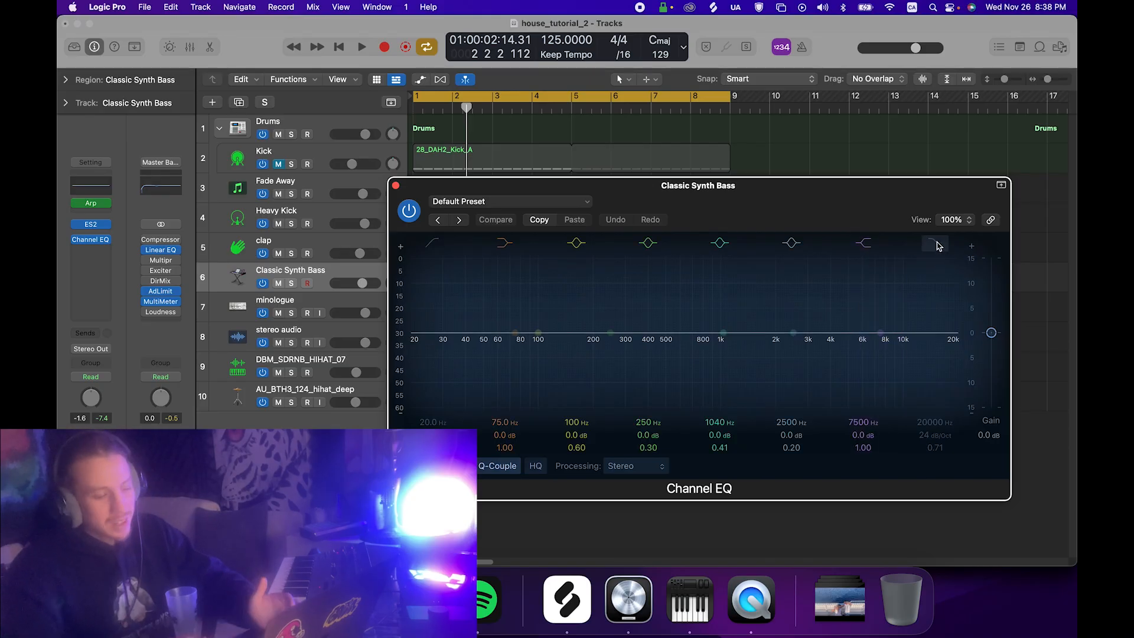
pyautogui.click(936, 244)
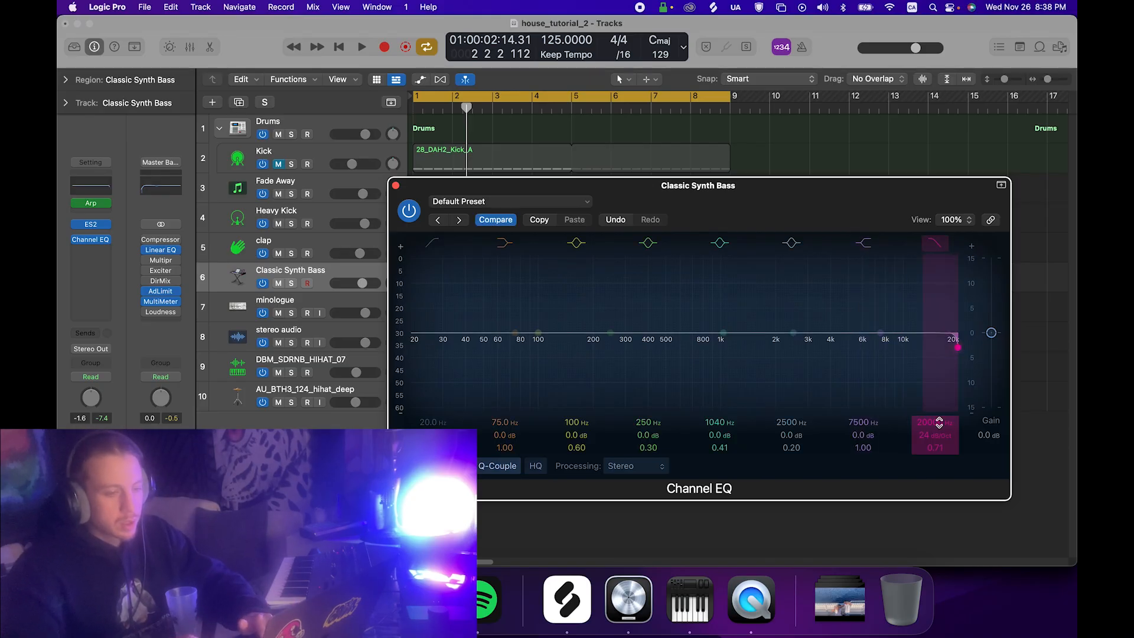
pyautogui.moveTo(935, 423)
pyautogui.mouseDown()
pyautogui.moveTo(935, 502)
pyautogui.moveTo(940, 433)
pyautogui.mouseUp()
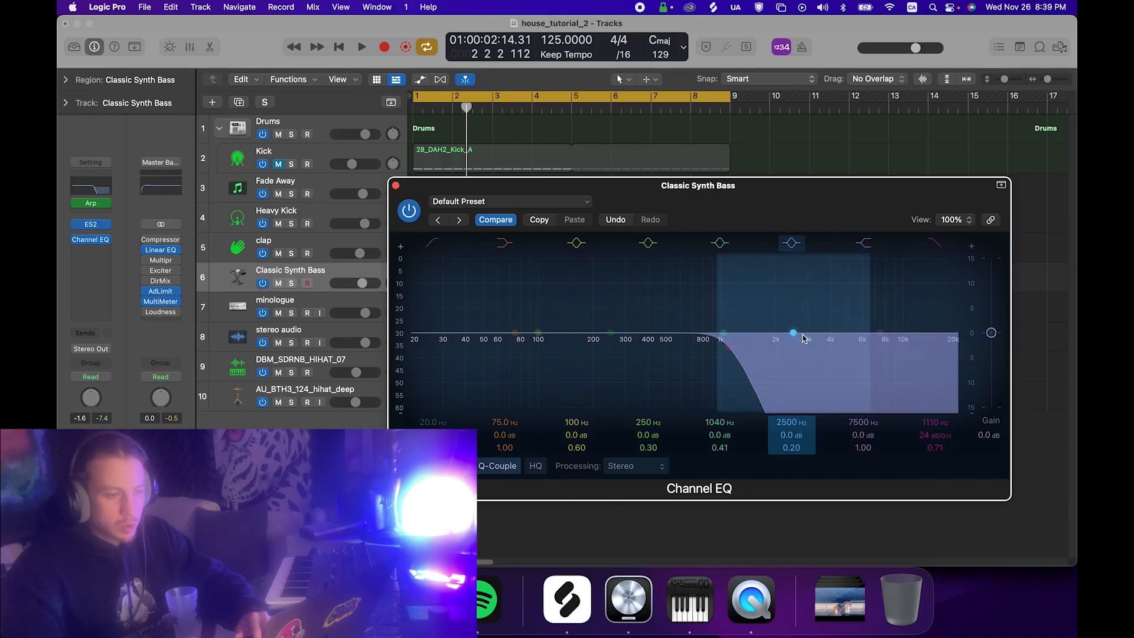
pyautogui.moveTo(935, 423); pyautogui.dragTo(935, 415)
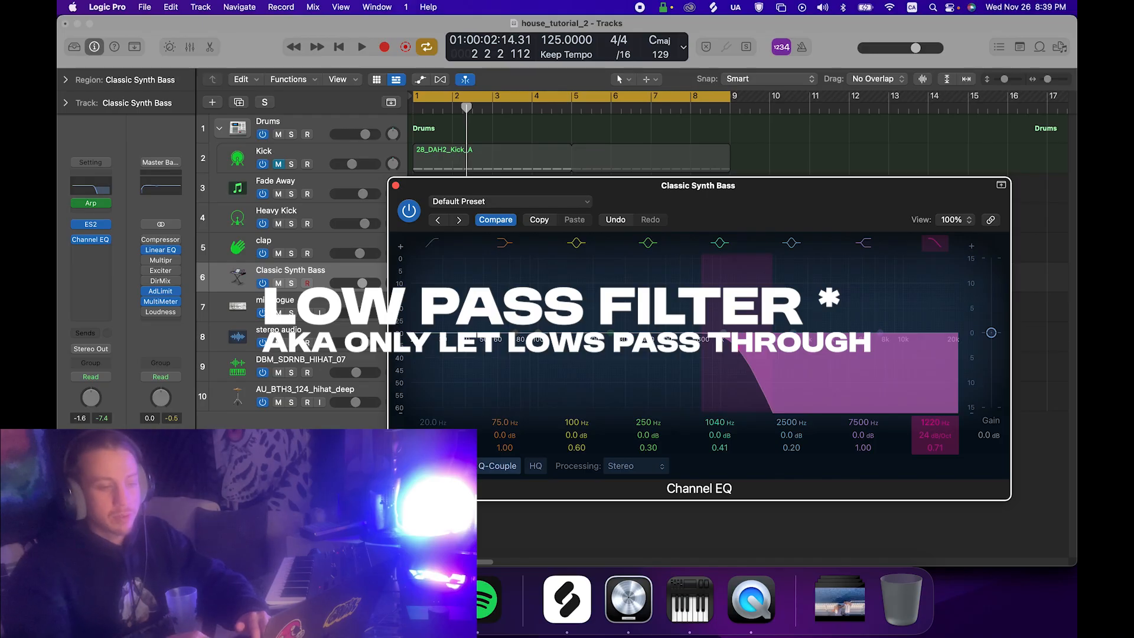
# Lower the bass EQ's low-pass cutoff further while the loop plays and close the Channel EQ window.
pyautogui.press('space')
pyautogui.moveTo(934, 421); pyautogui.dragTo(933, 445)
pyautogui.click(395, 187)
# Lower the Classic Synth Bass track volume to -3.6 dB, stop playback and save the project.
pyautogui.moveTo(363, 283); pyautogui.dragTo(358, 283)
pyautogui.press('space')
pyautogui.press('super+s')
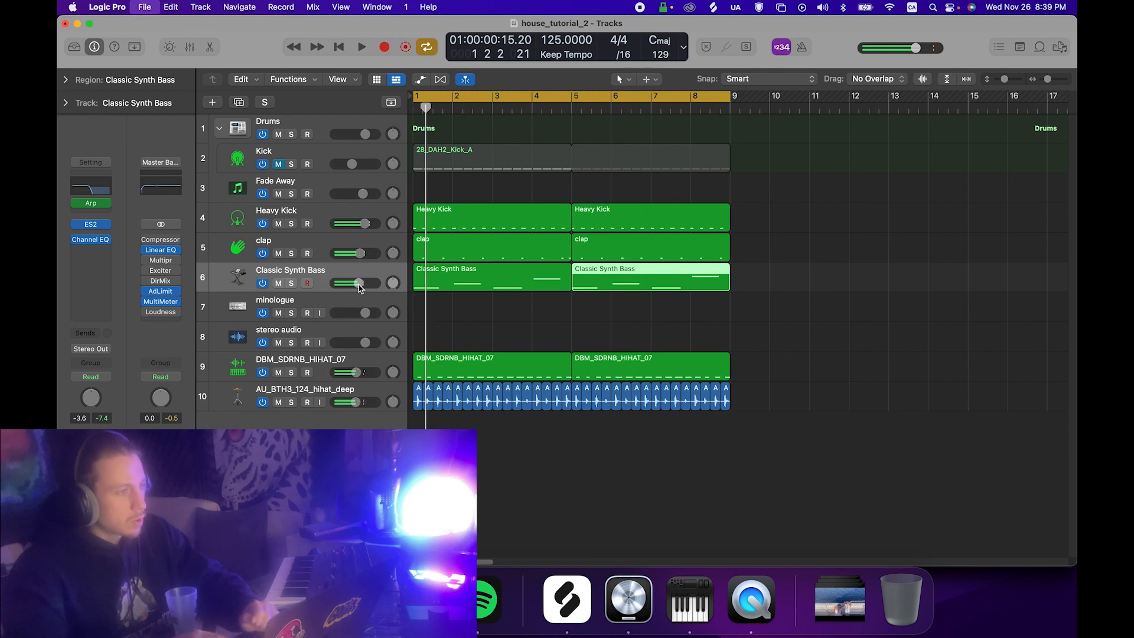
# Insert a Compressor after the Channel EQ on the Classic Synth Bass track.
pyautogui.click(92, 252)
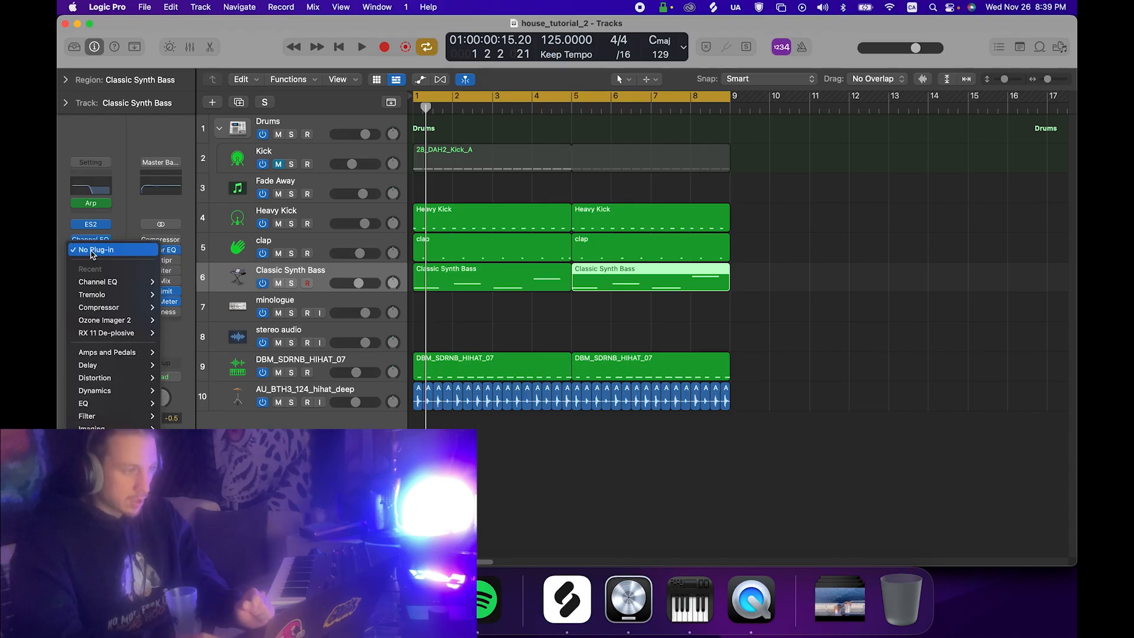
pyautogui.click(59, 273)
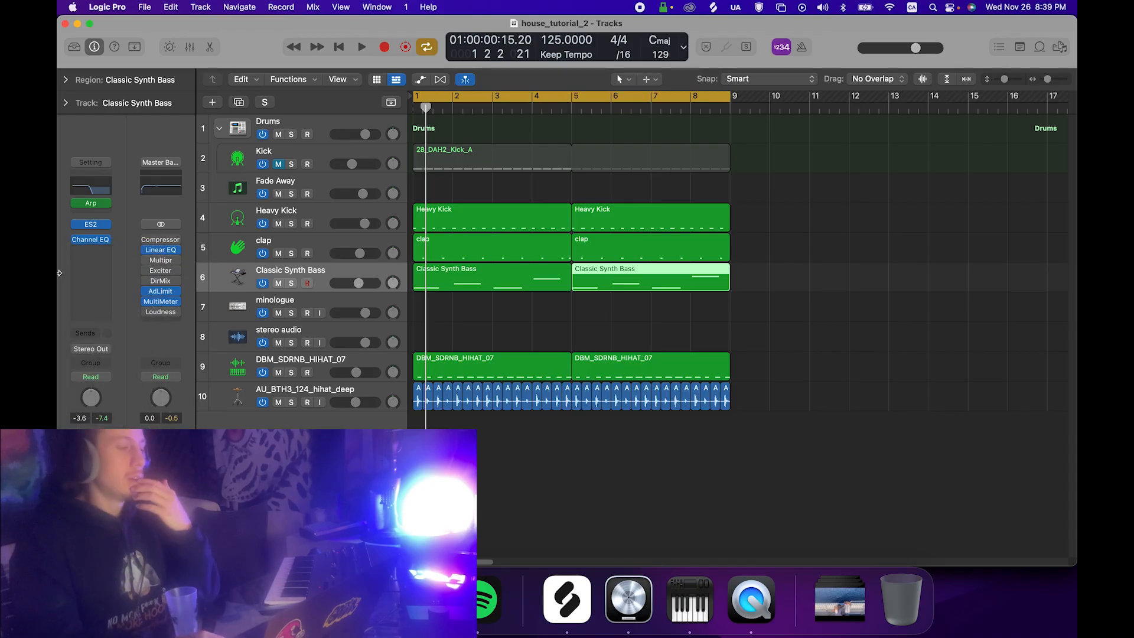
pyautogui.click(93, 252)
pyautogui.click(98, 305)
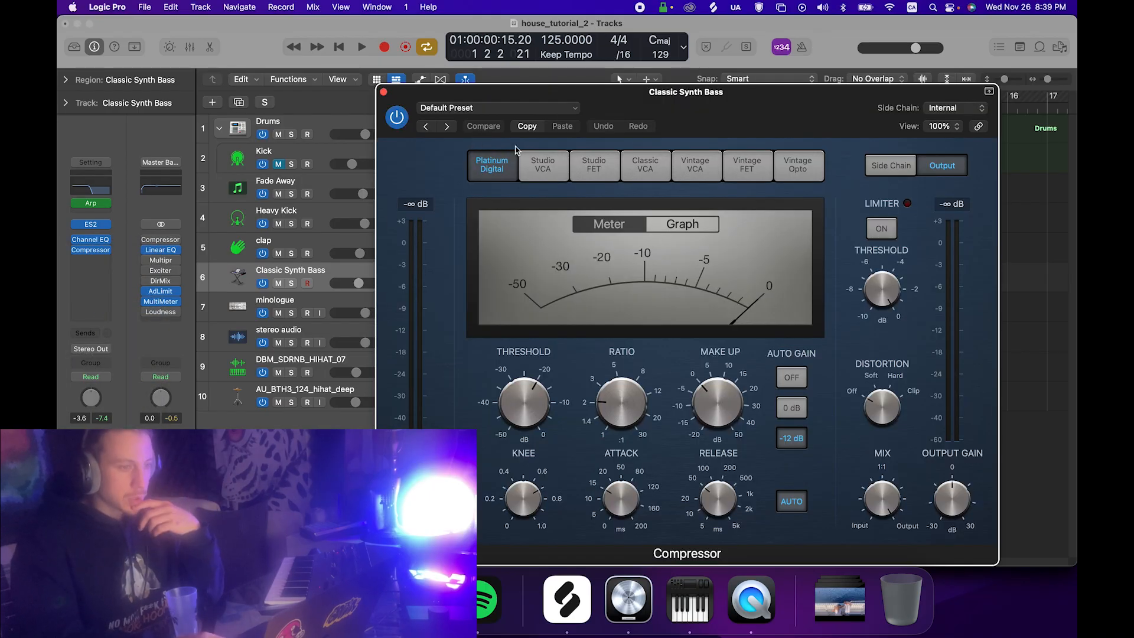
# Close the bass compressor window and add a send to Bus 18 on the Heavy Kick track.
pyautogui.moveTo(799, 90); pyautogui.dragTo(707, 85)
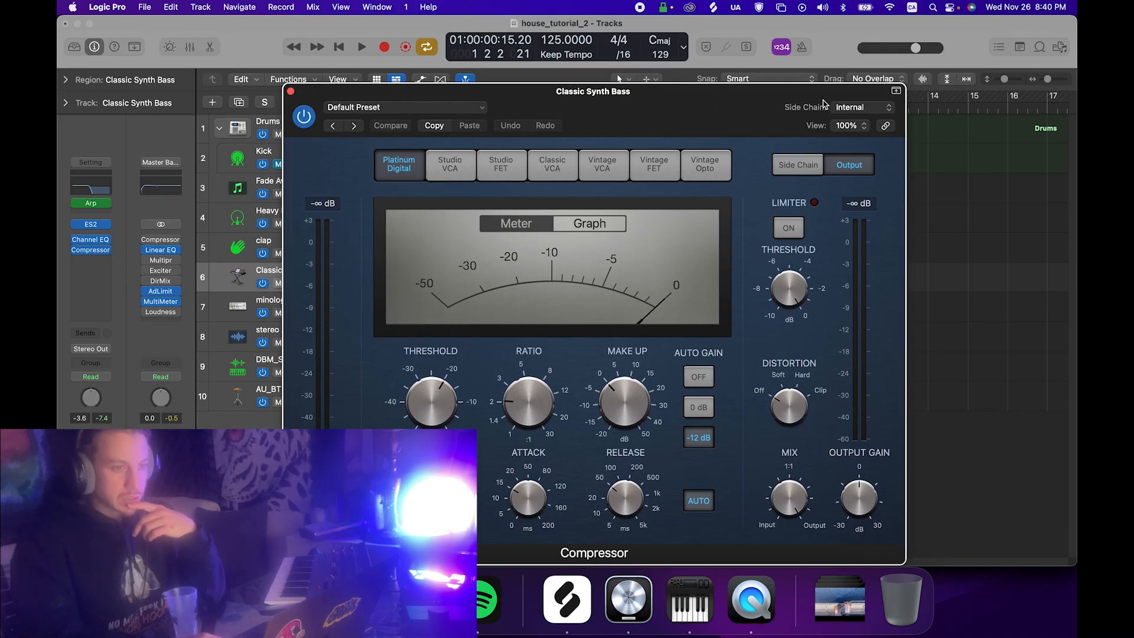
pyautogui.click(291, 92)
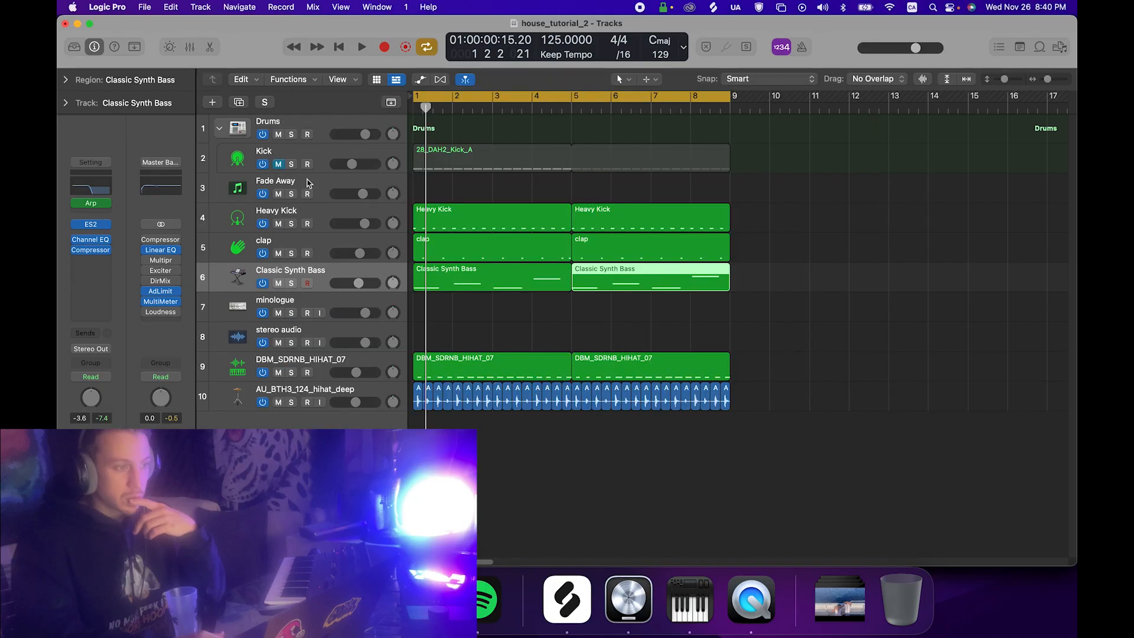
pyautogui.click(311, 215)
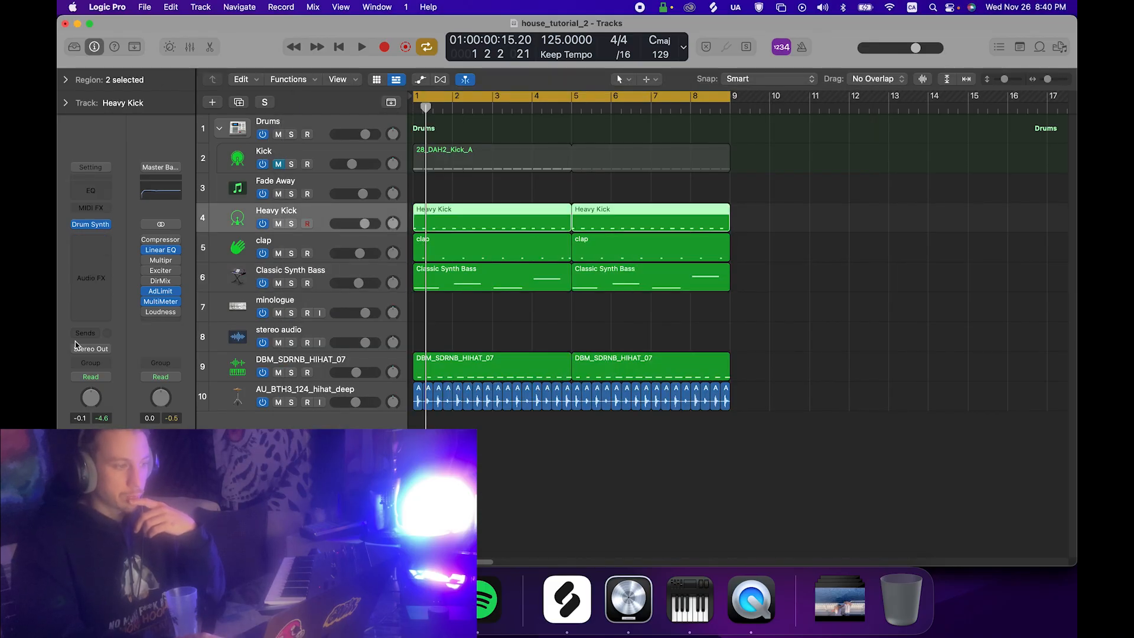
pyautogui.click(78, 339)
pyautogui.moveTo(86, 353)
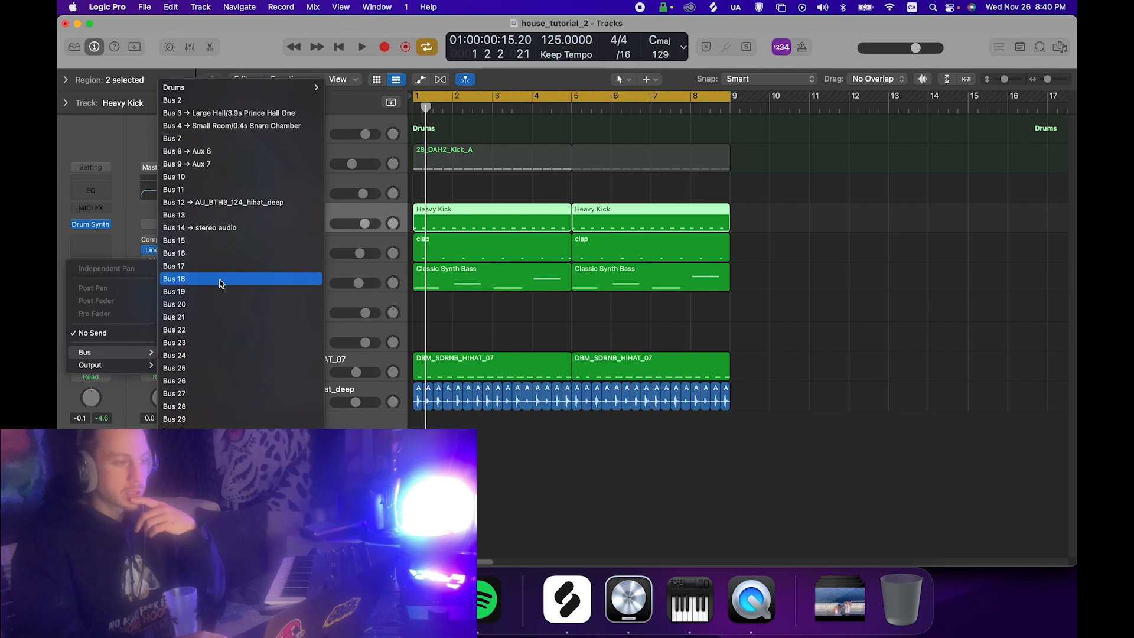
pyautogui.click(216, 278)
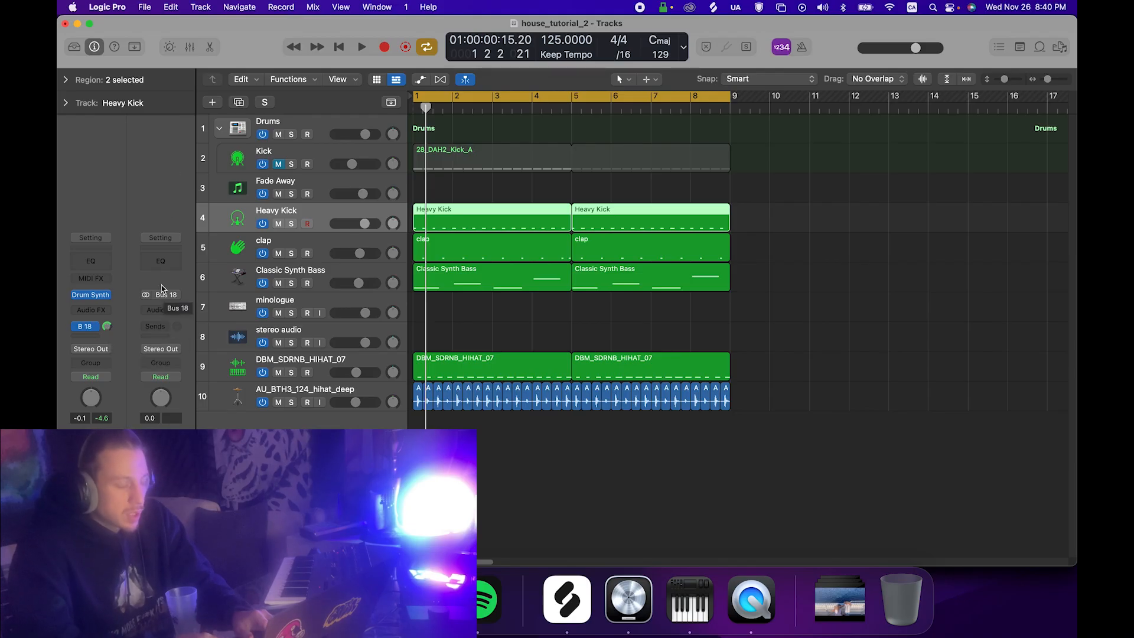
# Set the output of the Bus 18 aux channel to No Output.
pyautogui.click(159, 353)
pyautogui.click(164, 347)
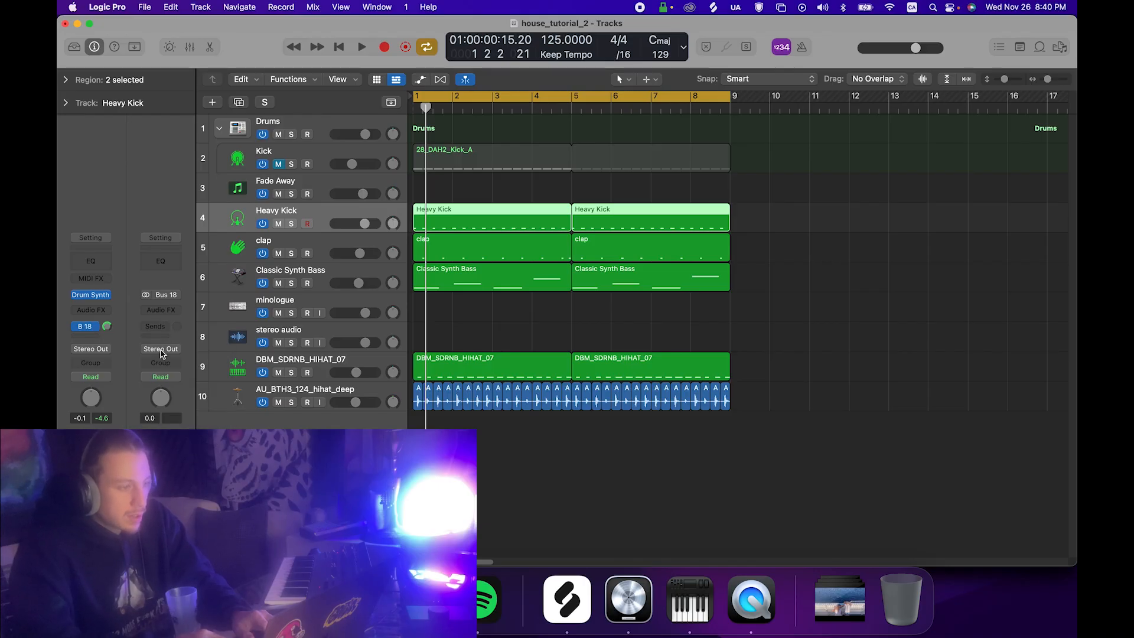
pyautogui.click(161, 353)
pyautogui.click(170, 369)
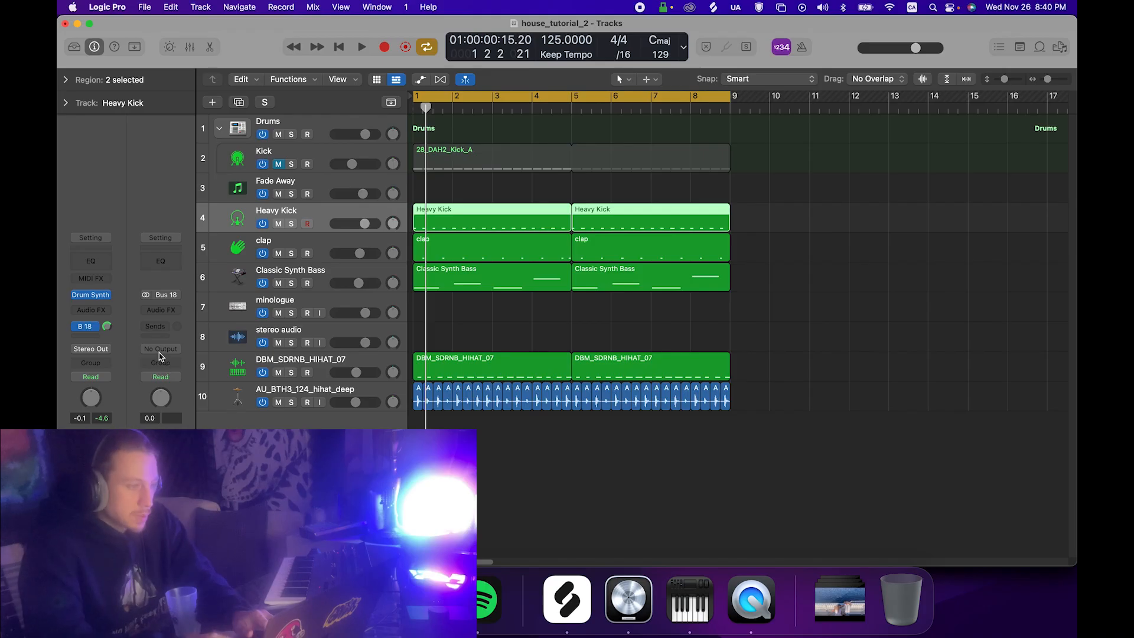
pyautogui.click(159, 353)
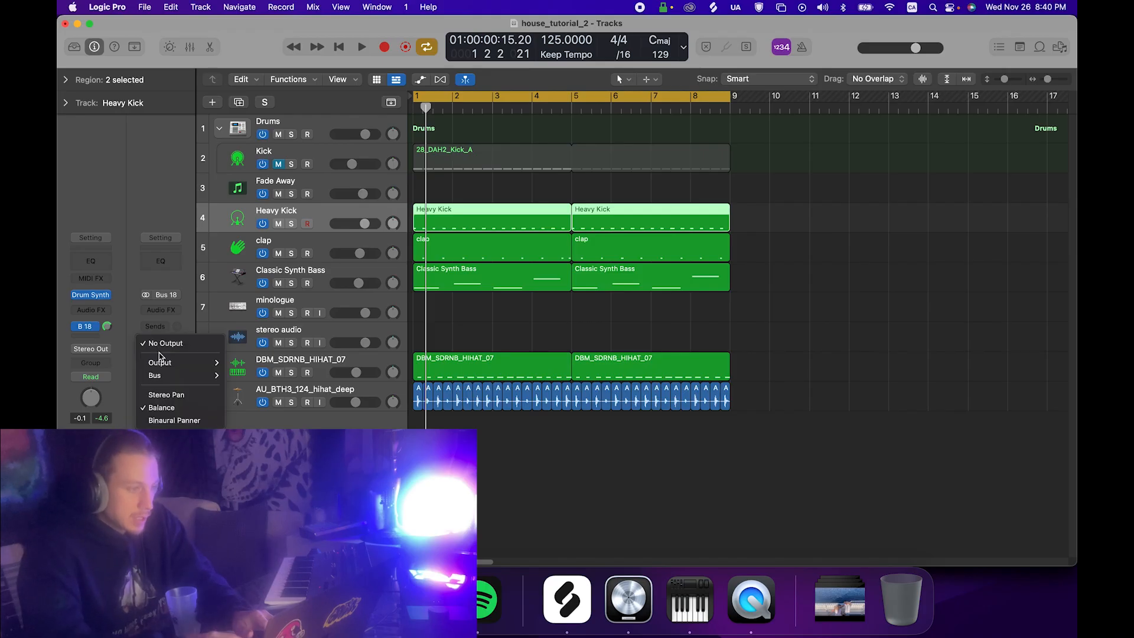
pyautogui.click(195, 274)
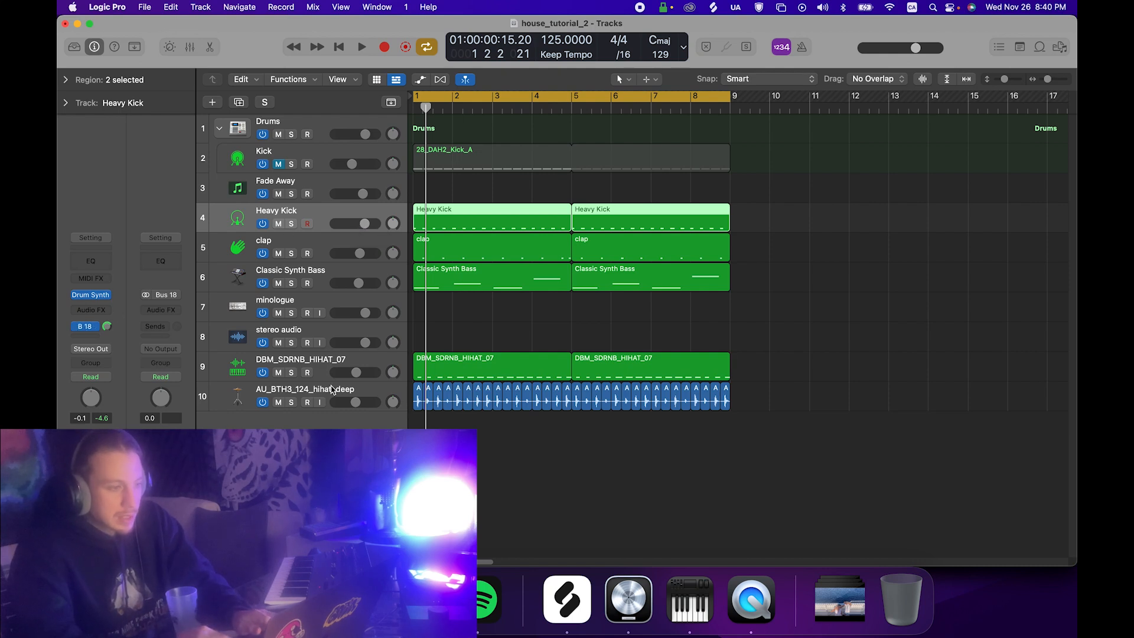
# Set the side chain source of the Classic Synth Bass track's compressor to Bus 18 from the Heavy Kick.
pyautogui.click(324, 271)
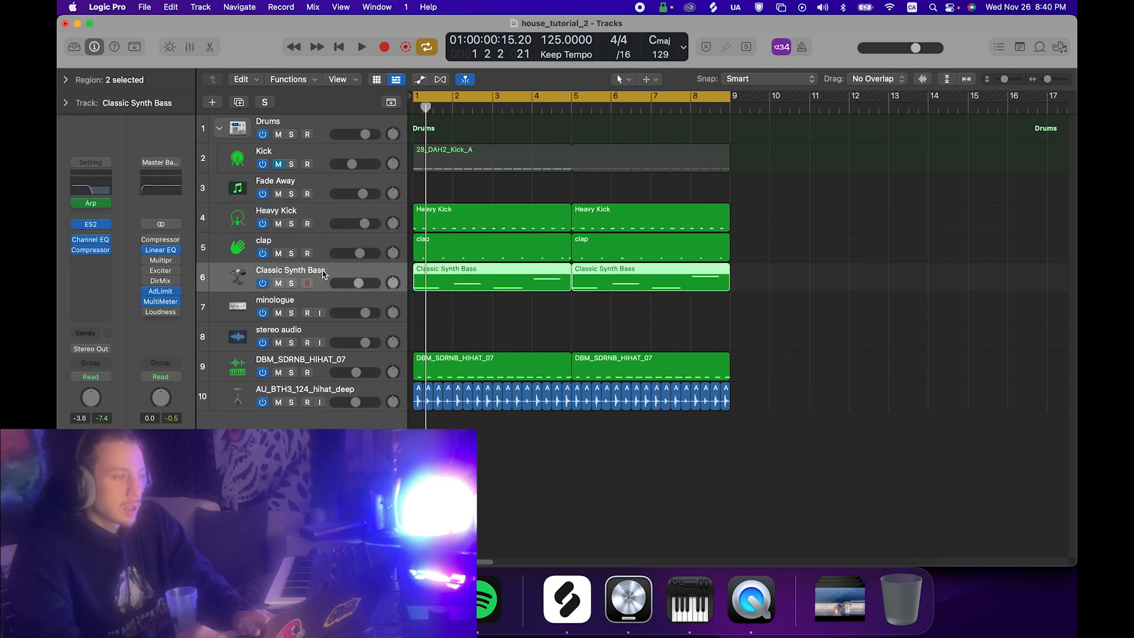
pyautogui.click(89, 258)
pyautogui.click(88, 257)
pyautogui.click(90, 251)
pyautogui.click(871, 107)
pyautogui.moveTo(862, 169)
pyautogui.click(925, 284)
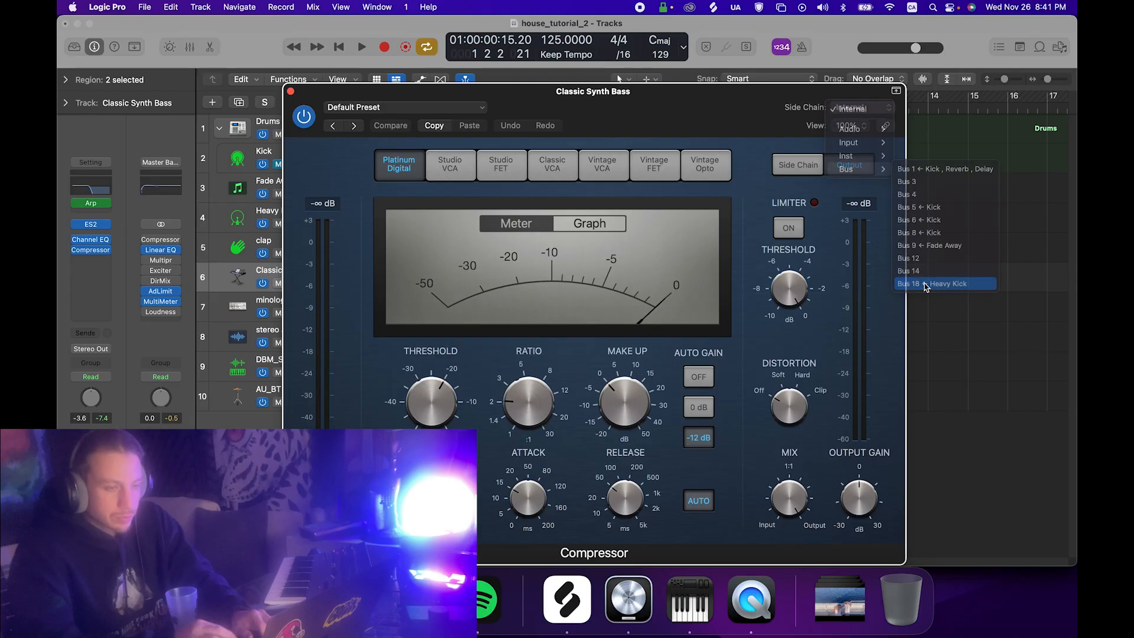
pyautogui.click(871, 112)
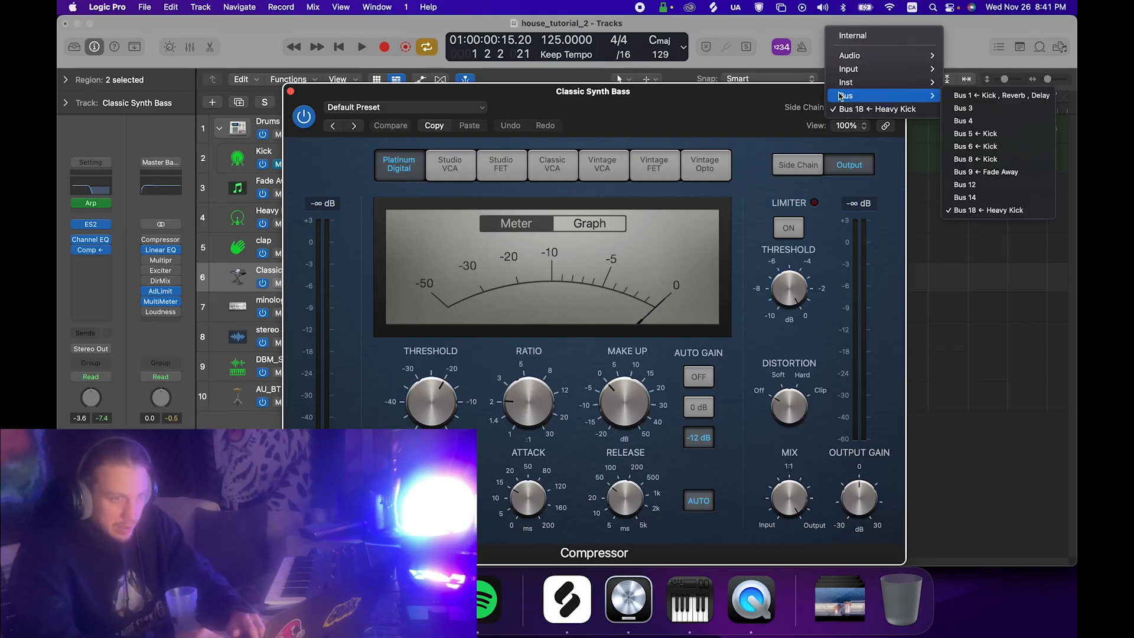
pyautogui.moveTo(886, 95)
pyautogui.click(984, 210)
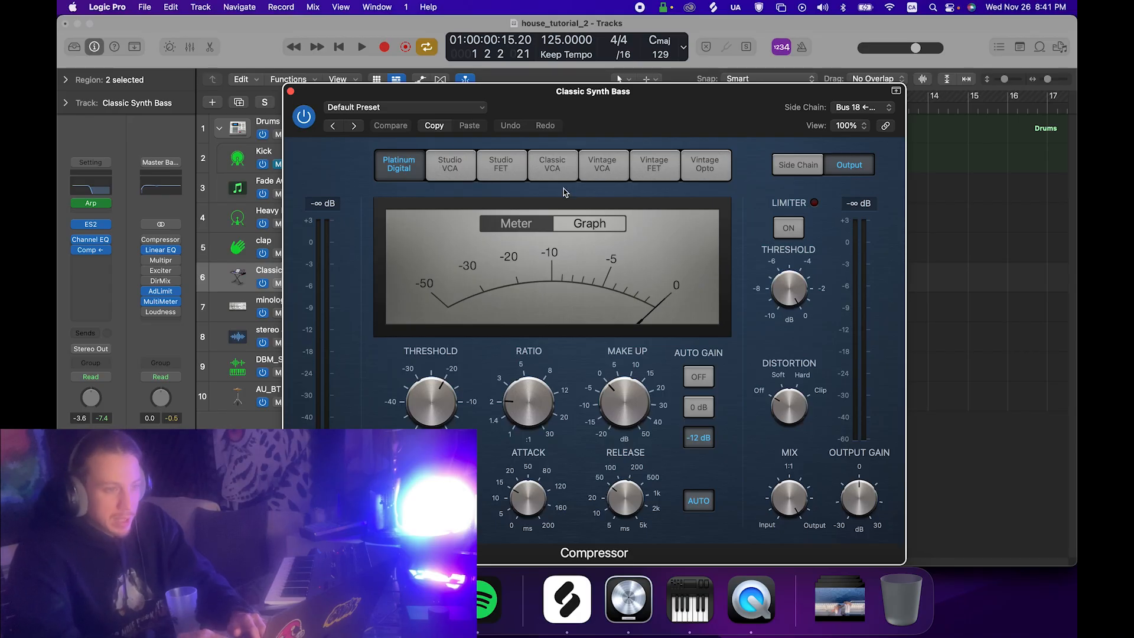
# Switch the bass compressor to the Studio FET model and audition the loop.
pyautogui.click(508, 171)
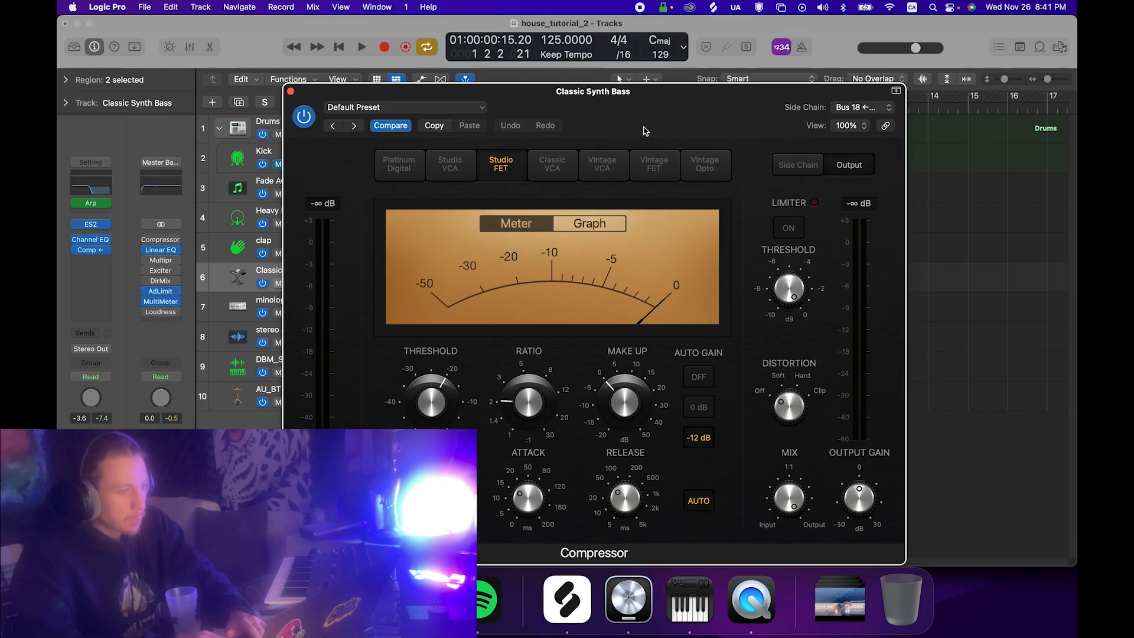
pyautogui.press('space')
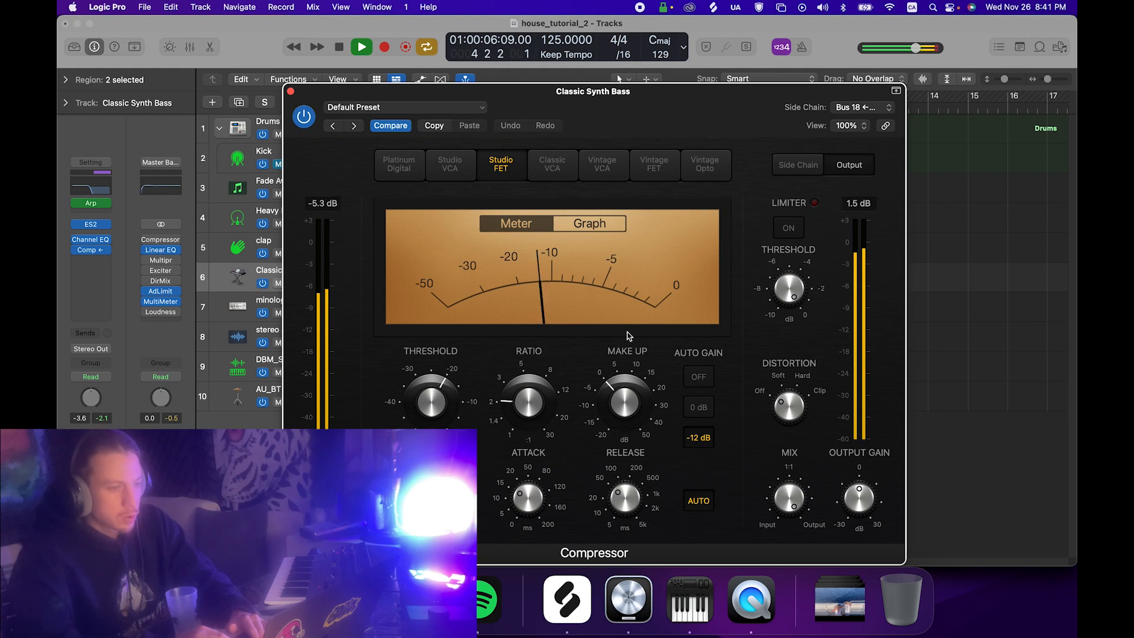
pyautogui.press('space')
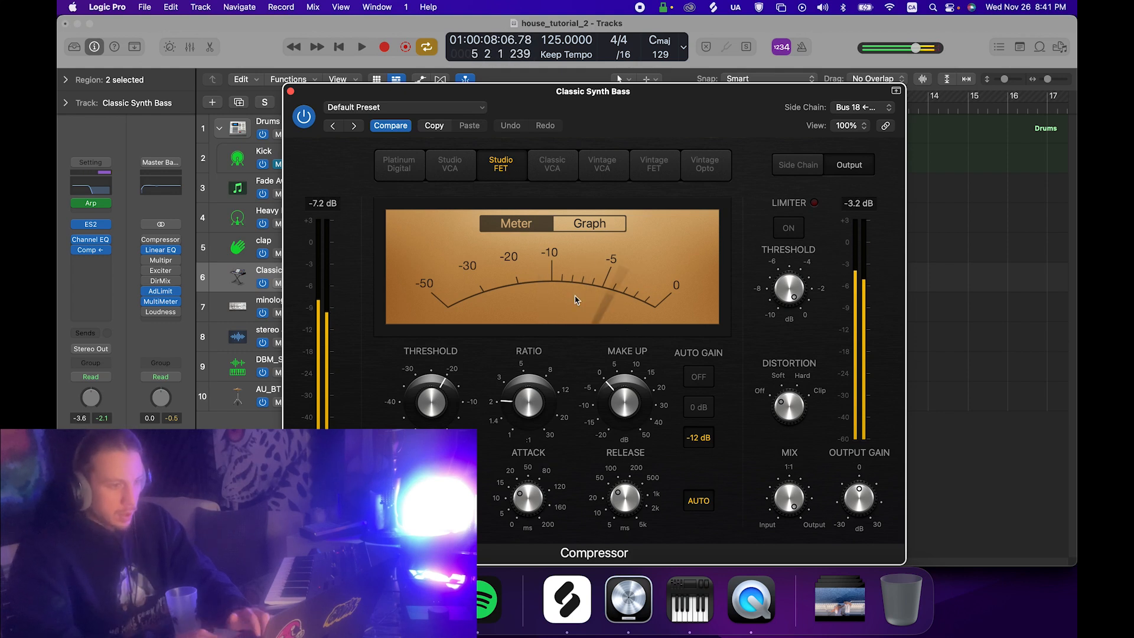
# Try a compressor threshold of about -38 dB, settle on -11 dB, and audition the loop.
pyautogui.moveTo(433, 408)
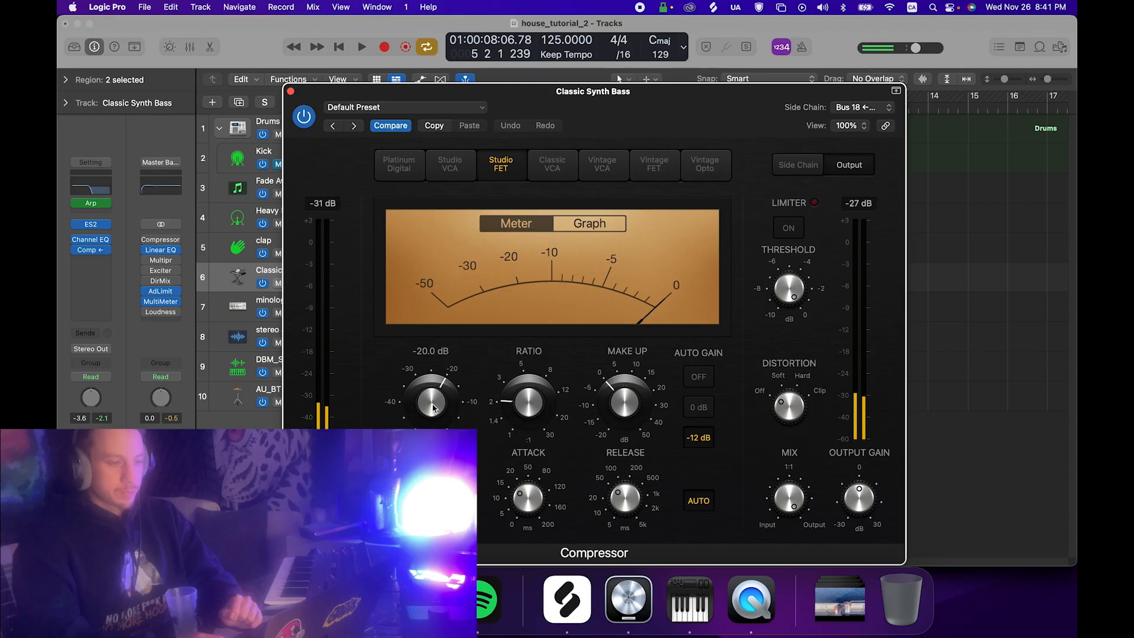
pyautogui.moveTo(433, 408); pyautogui.dragTo(435, 429)
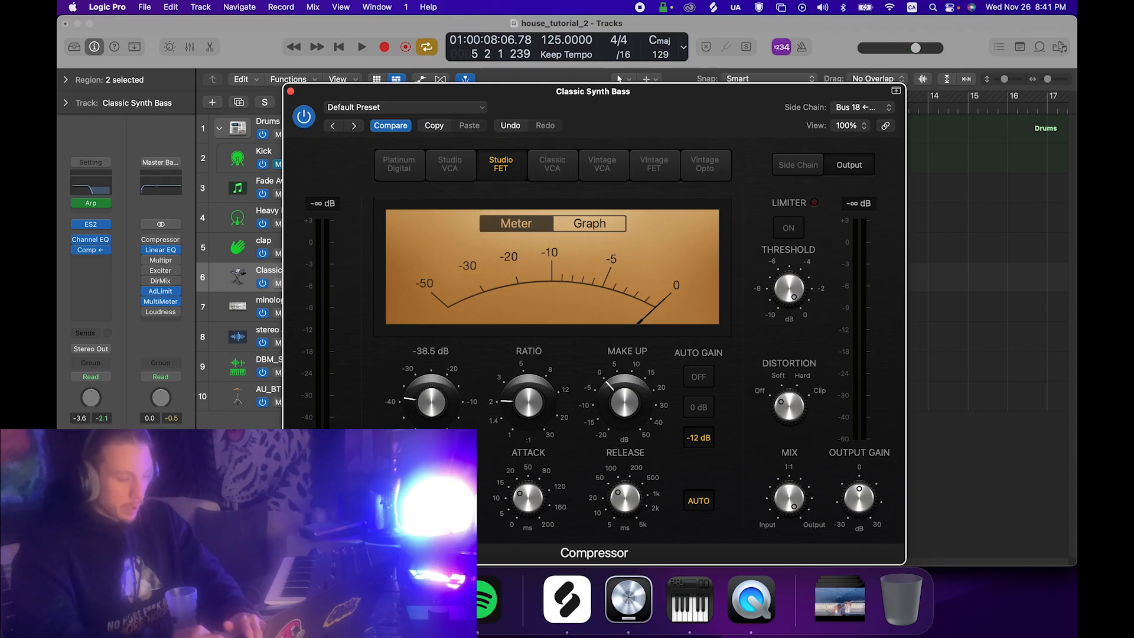
pyautogui.press('space')
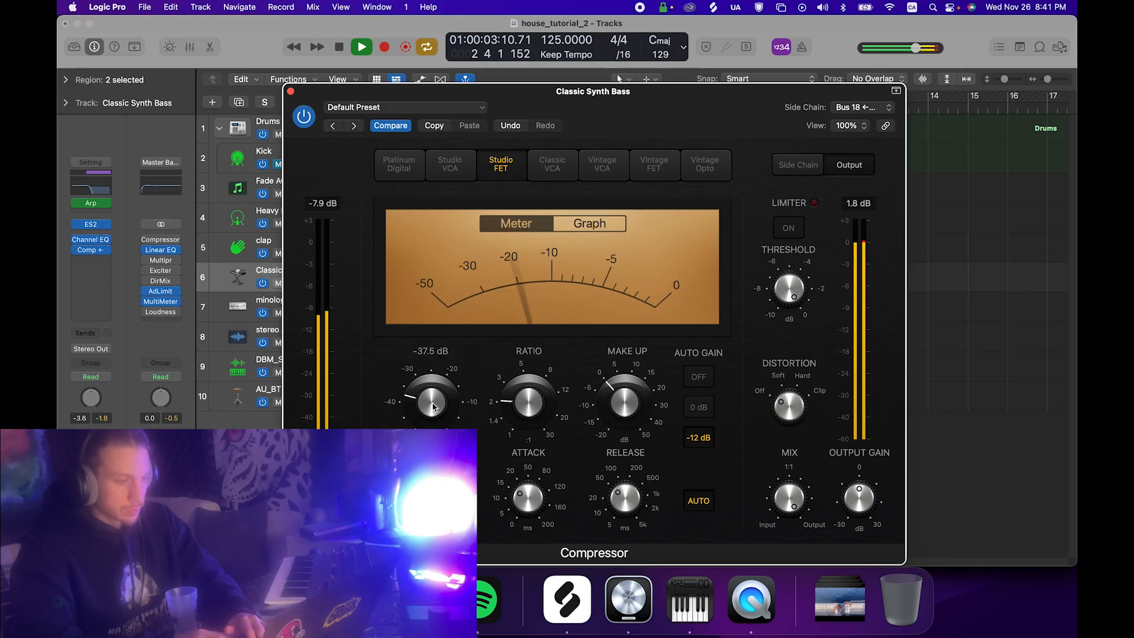
pyautogui.press('space')
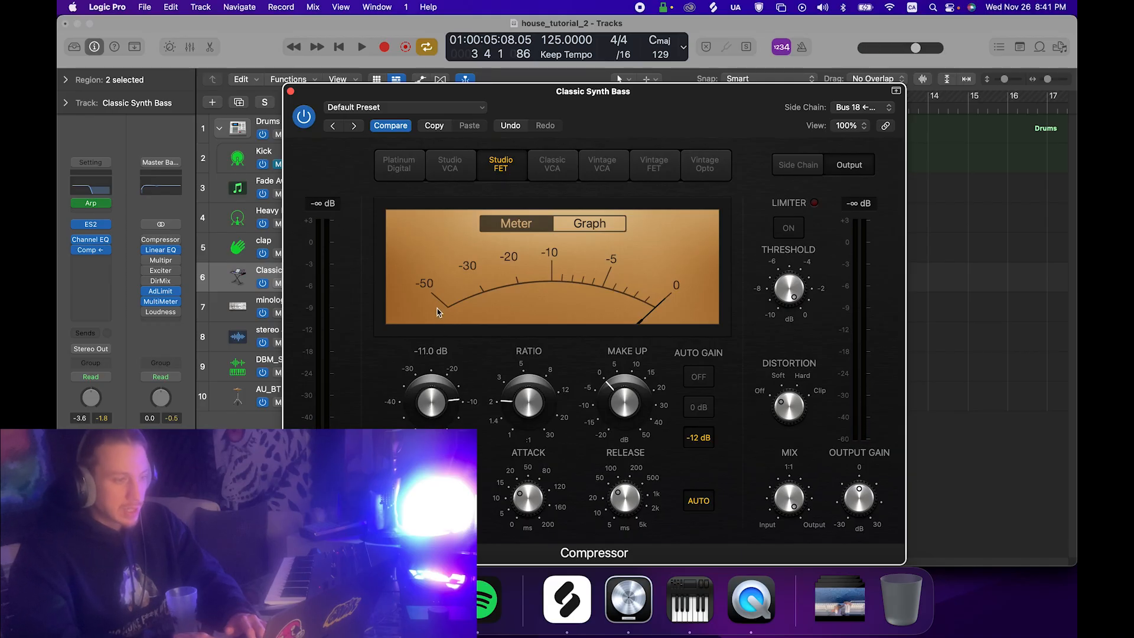
pyautogui.press('space')
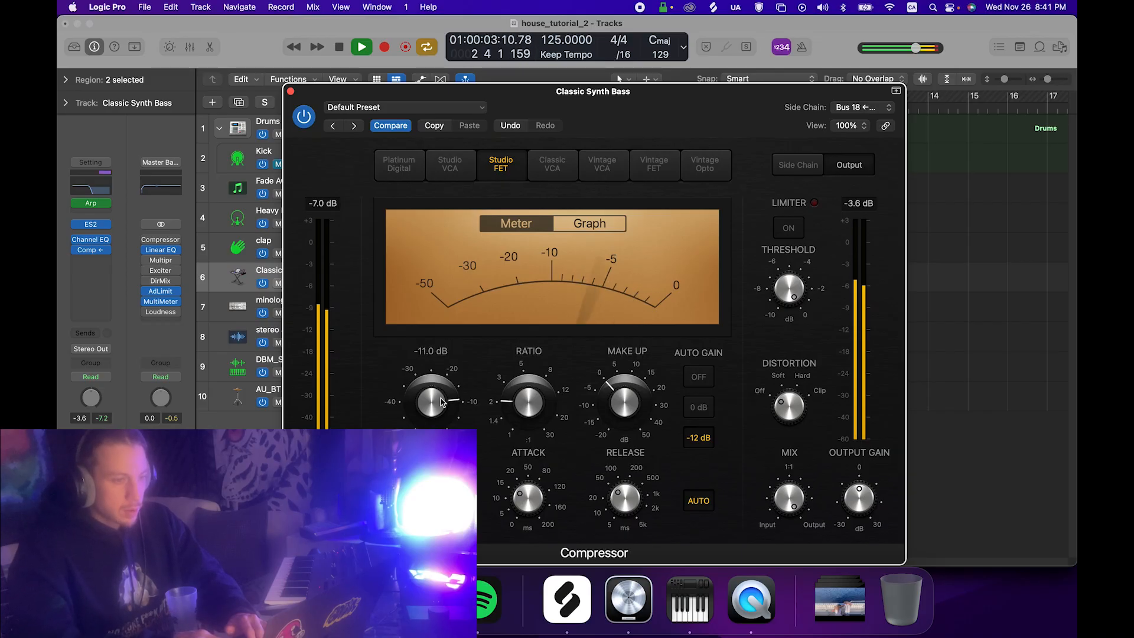
pyautogui.press('space')
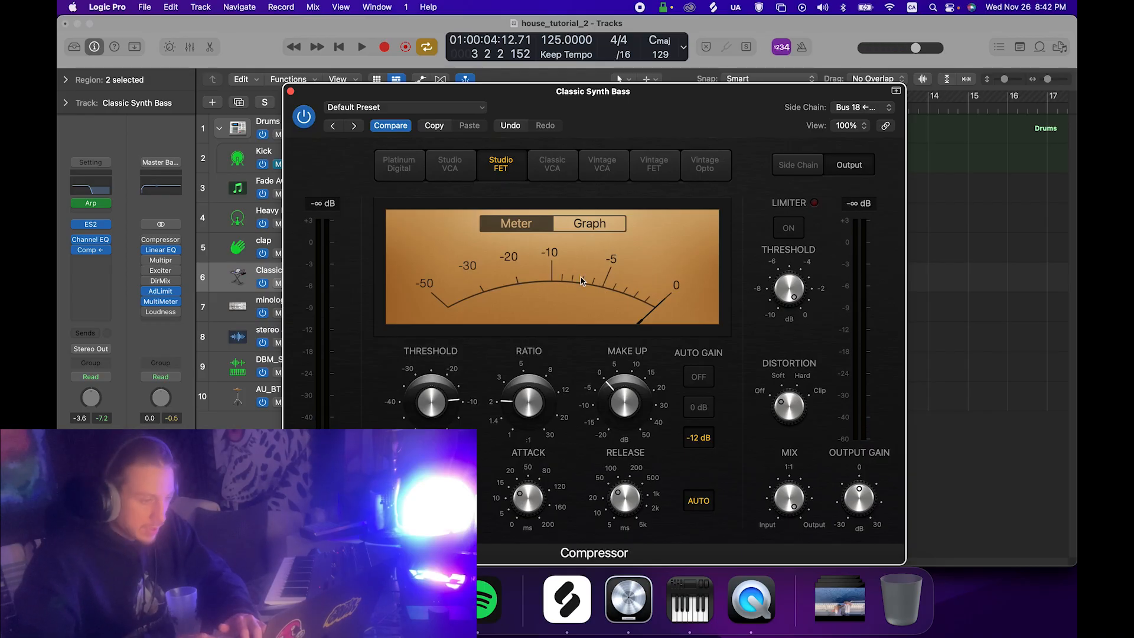
# Raise the compressor's ratio to about 4:1, turn Auto Gain off and set the attack to 0 ms.
pyautogui.moveTo(533, 374); pyautogui.dragTo(519, 381)
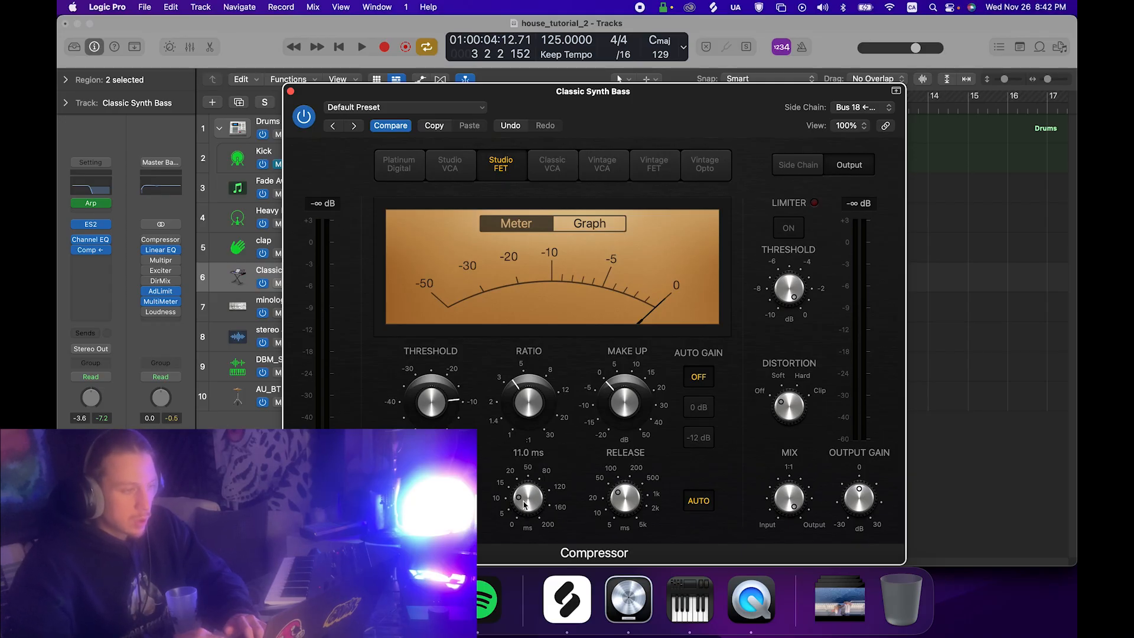
pyautogui.press('space')
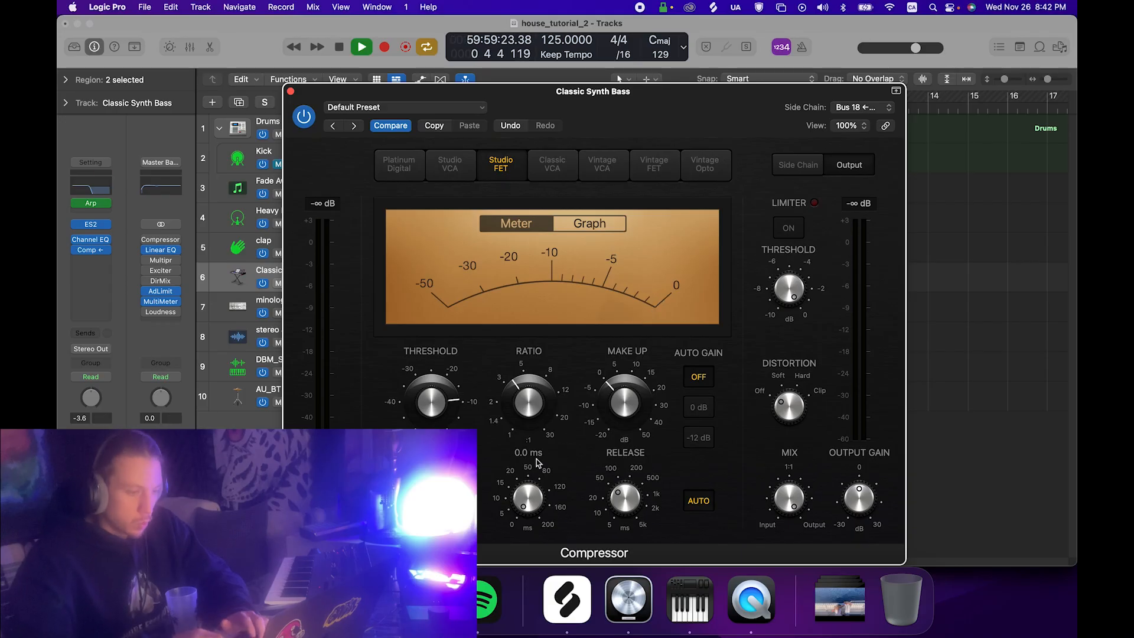
# Solo the Classic Synth Bass and Heavy Kick tracks and play them together.
pyautogui.moveTo(309, 94); pyautogui.dragTo(476, 94)
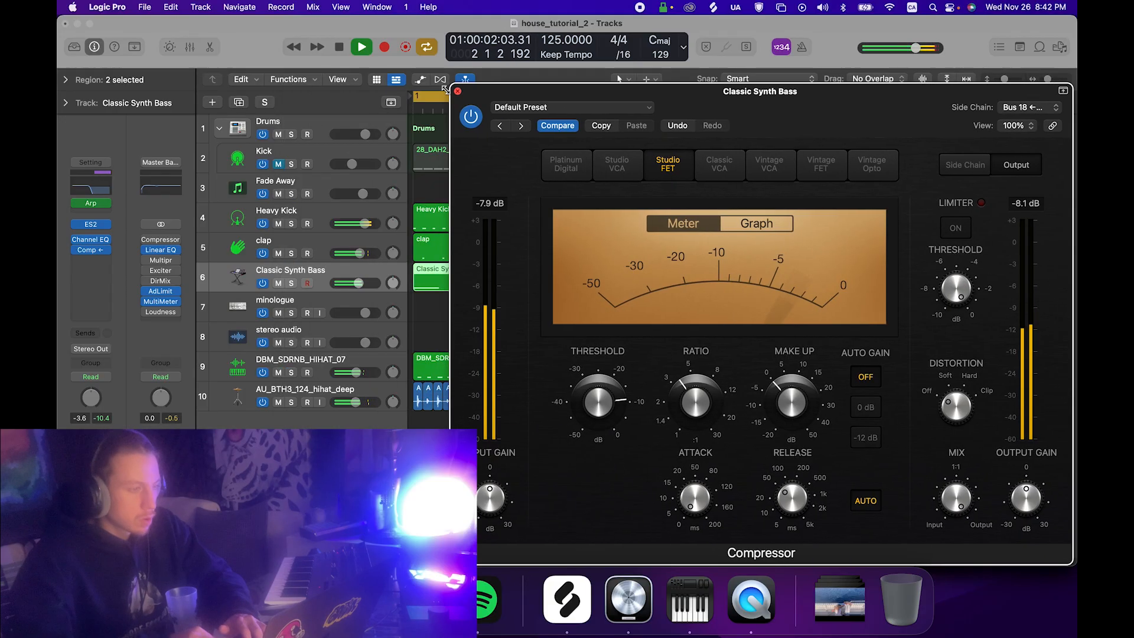
pyautogui.click(291, 283)
pyautogui.press('space')
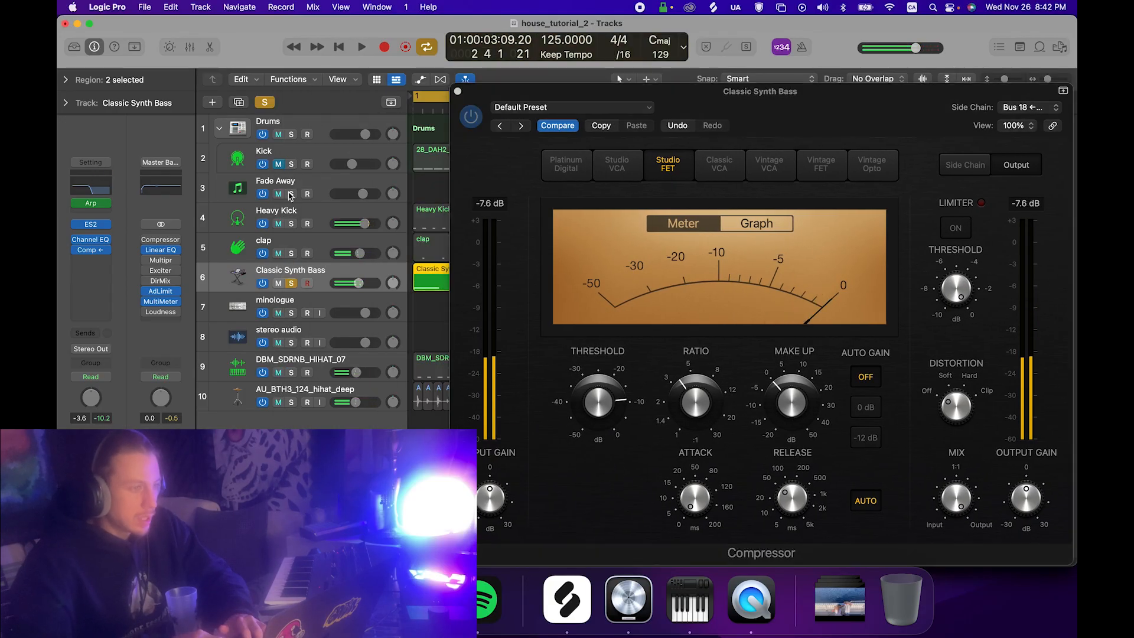
pyautogui.moveTo(809, 125); pyautogui.dragTo(601, 97)
pyautogui.press('space')
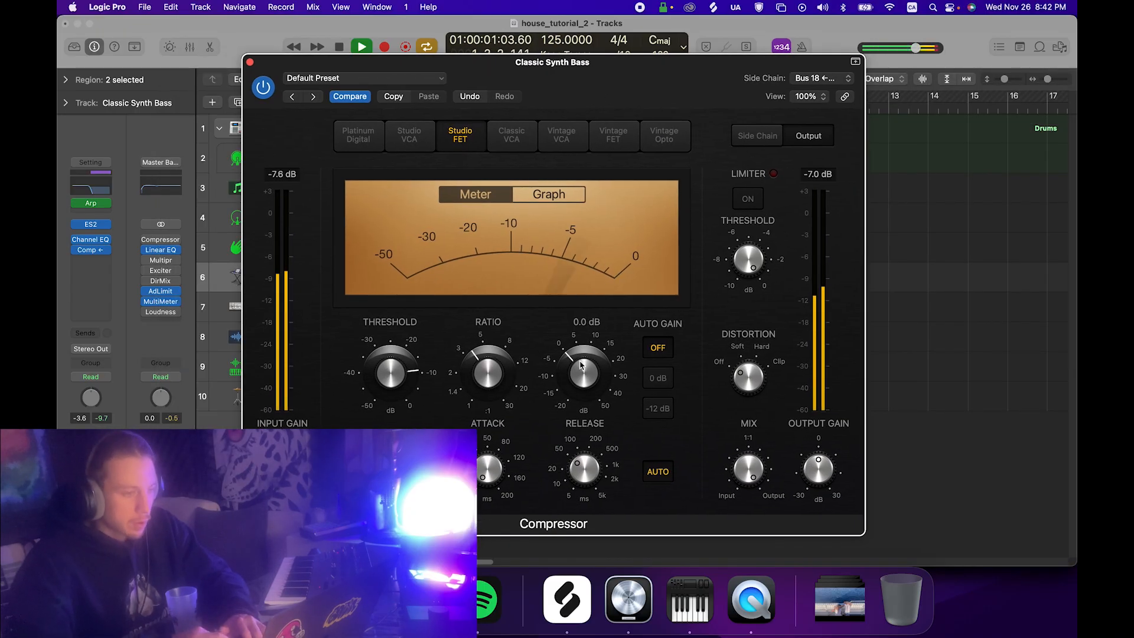
# Raise the compressor's attack above 0 ms and set its make-up gain to 1.5 dB during playback.
pyautogui.moveTo(487, 471)
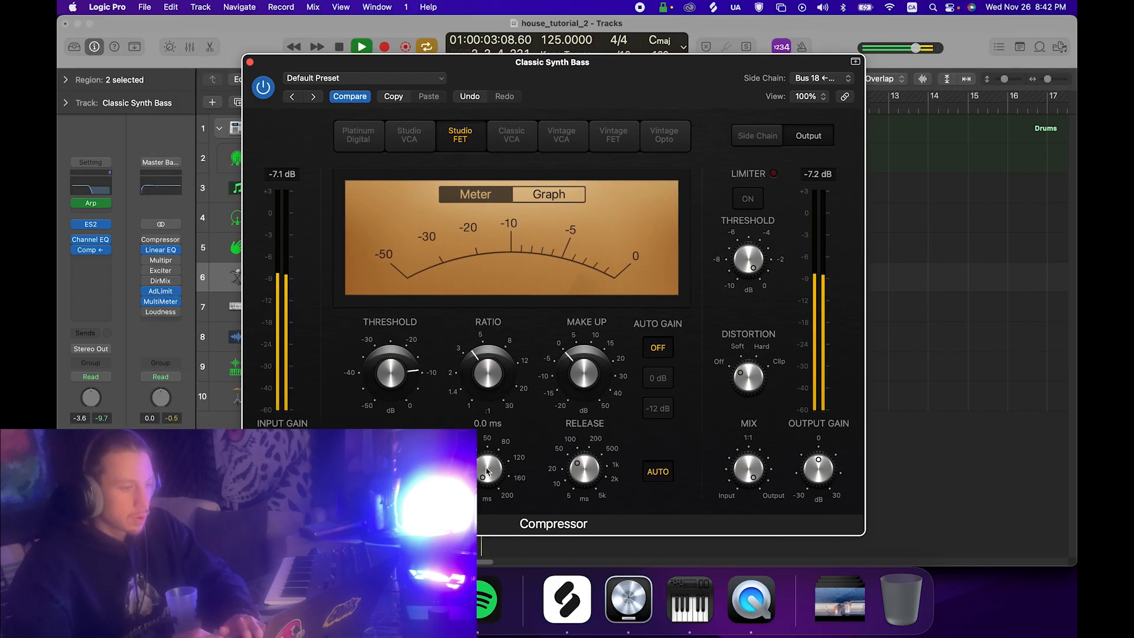
pyautogui.moveTo(487, 471); pyautogui.dragTo(480, 436)
pyautogui.moveTo(583, 471)
pyautogui.moveTo(583, 471); pyautogui.dragTo(582, 480)
pyautogui.moveTo(587, 346)
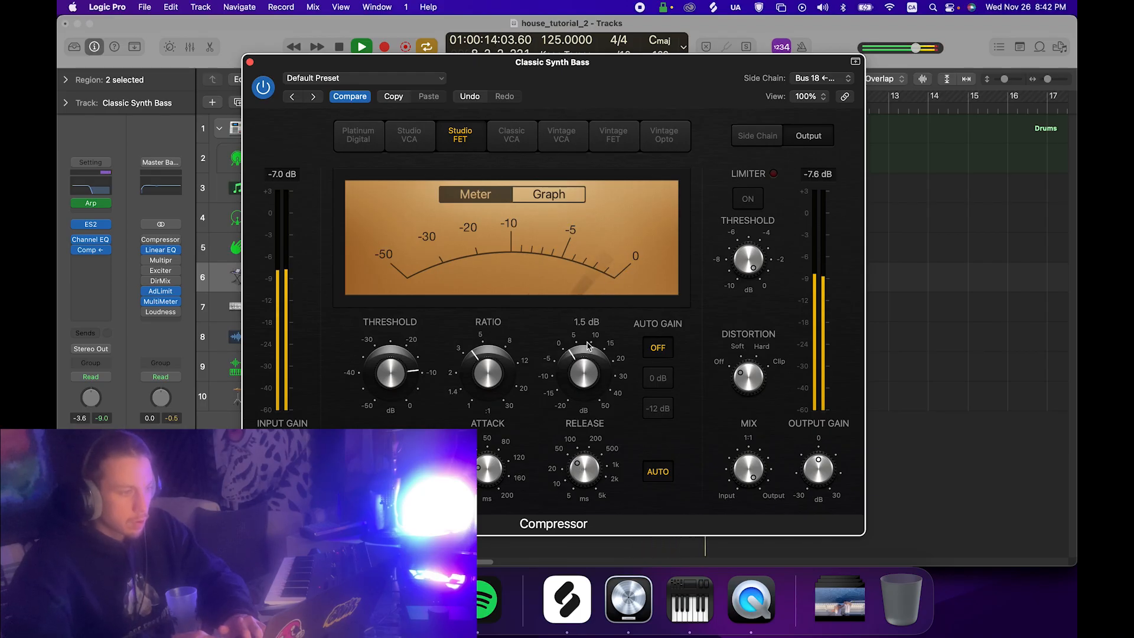
# Compare the soloed kick and bass with the compressor bypassed and active, leave it active, and close its window.
pyautogui.moveTo(276, 65); pyautogui.dragTo(452, 72)
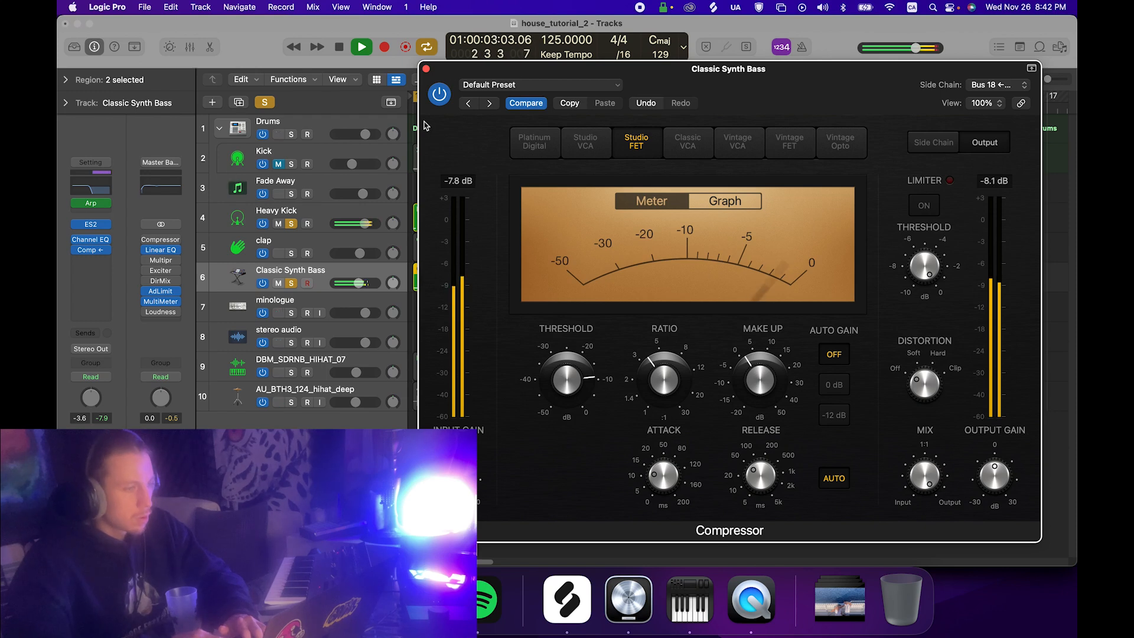
pyautogui.click(440, 94)
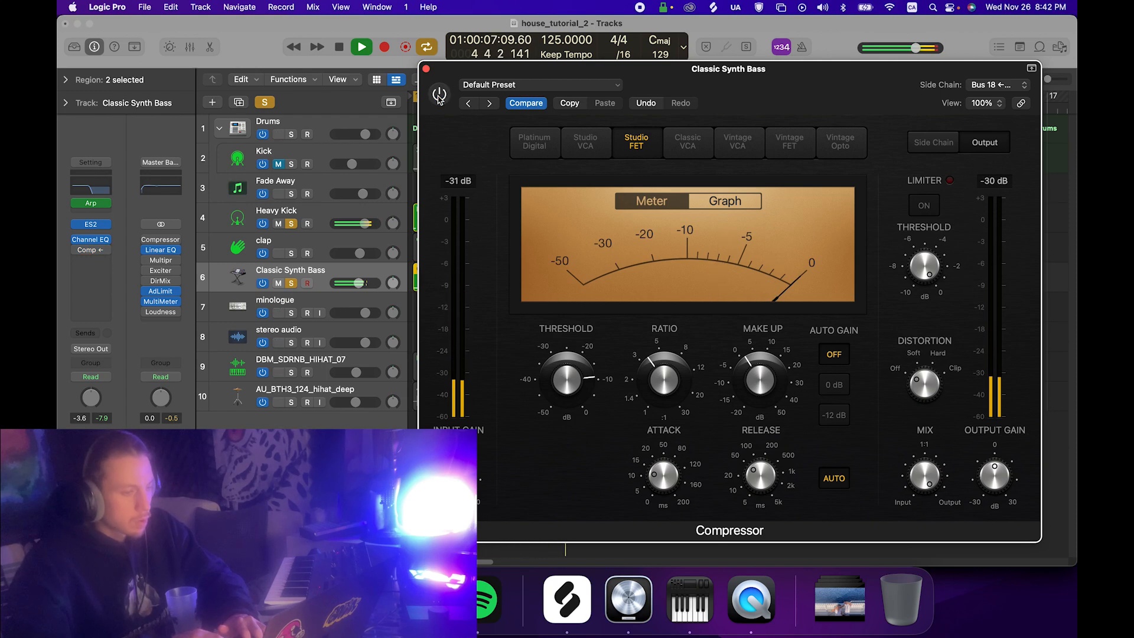
pyautogui.click(440, 95)
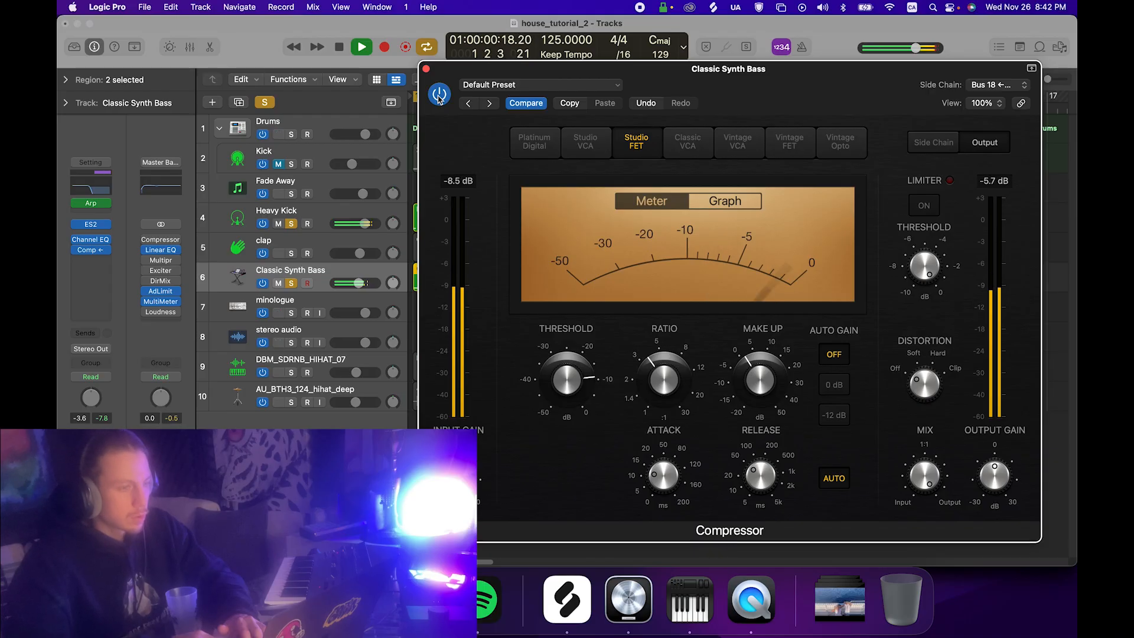
pyautogui.click(439, 95)
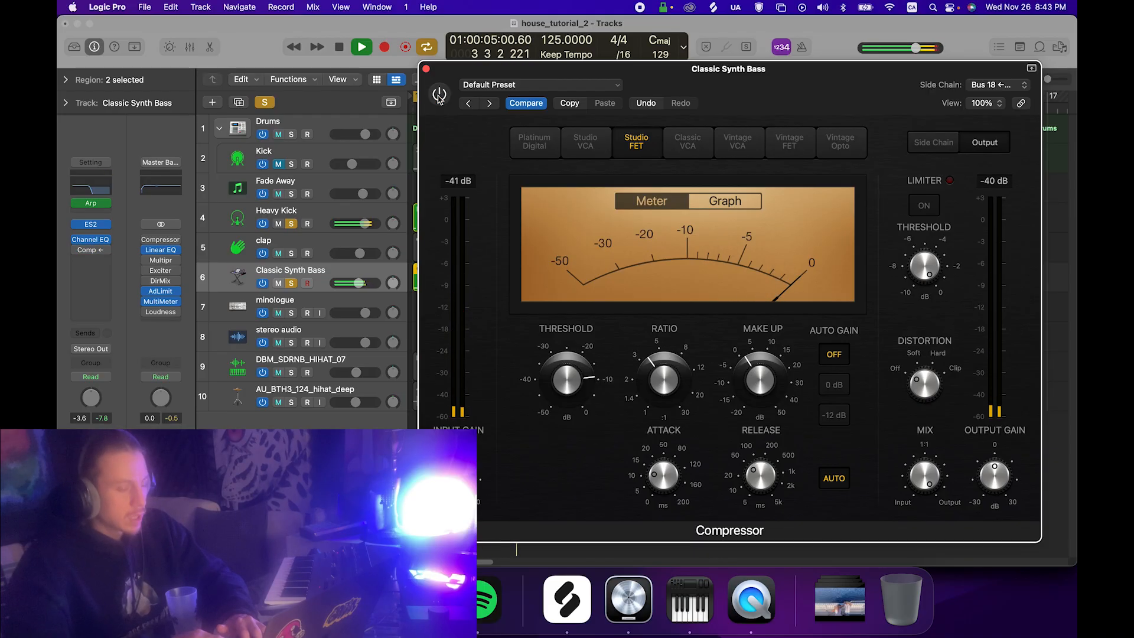
pyautogui.click(439, 95)
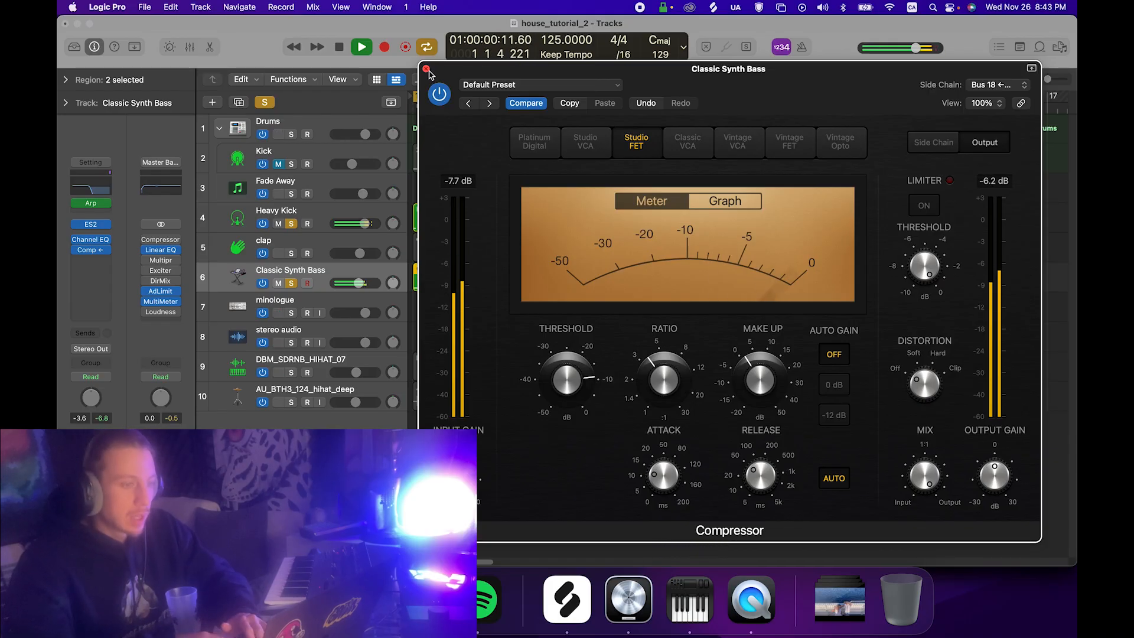
pyautogui.click(426, 69)
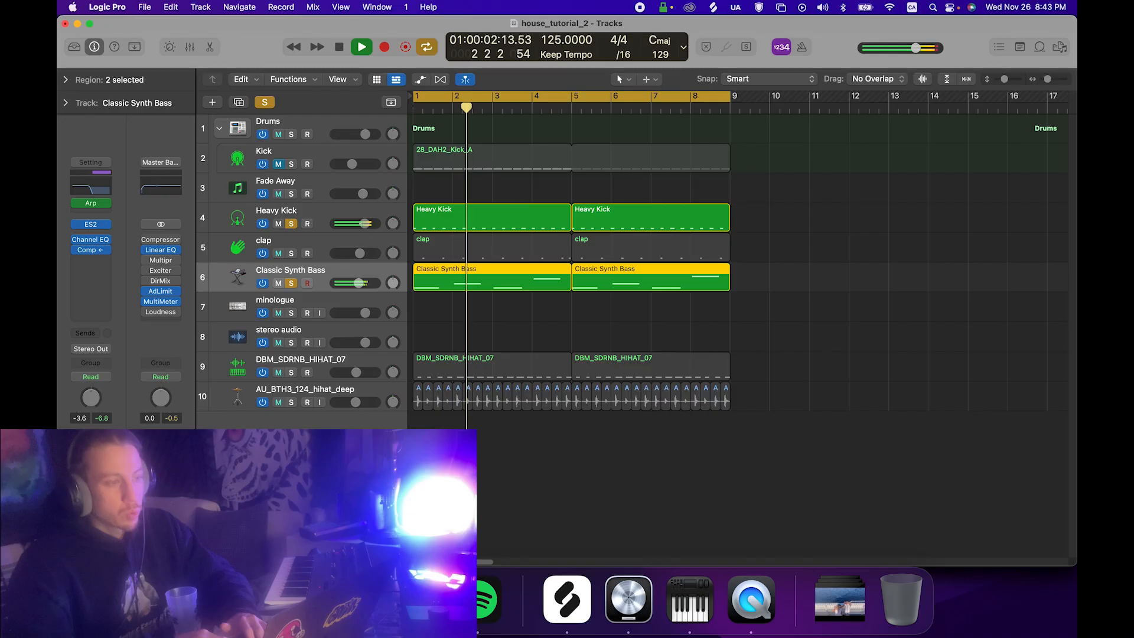
# Stop playback, insert the OTT multiband compressor on the Heavy Kick track and load its basic kick preset.
pyautogui.press('space')
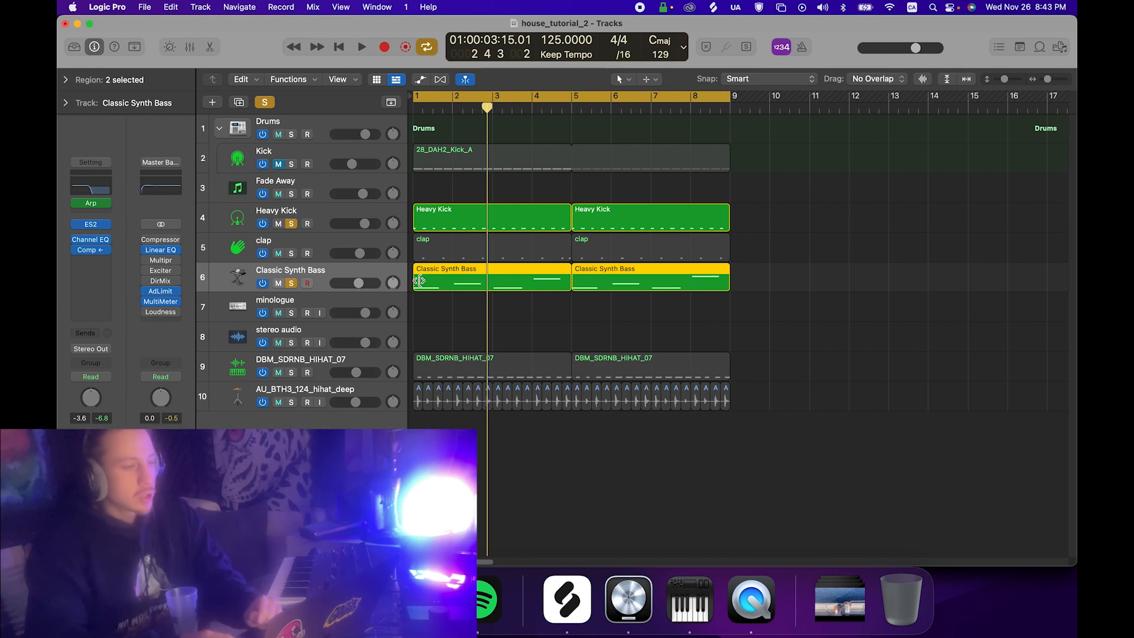
pyautogui.click(323, 215)
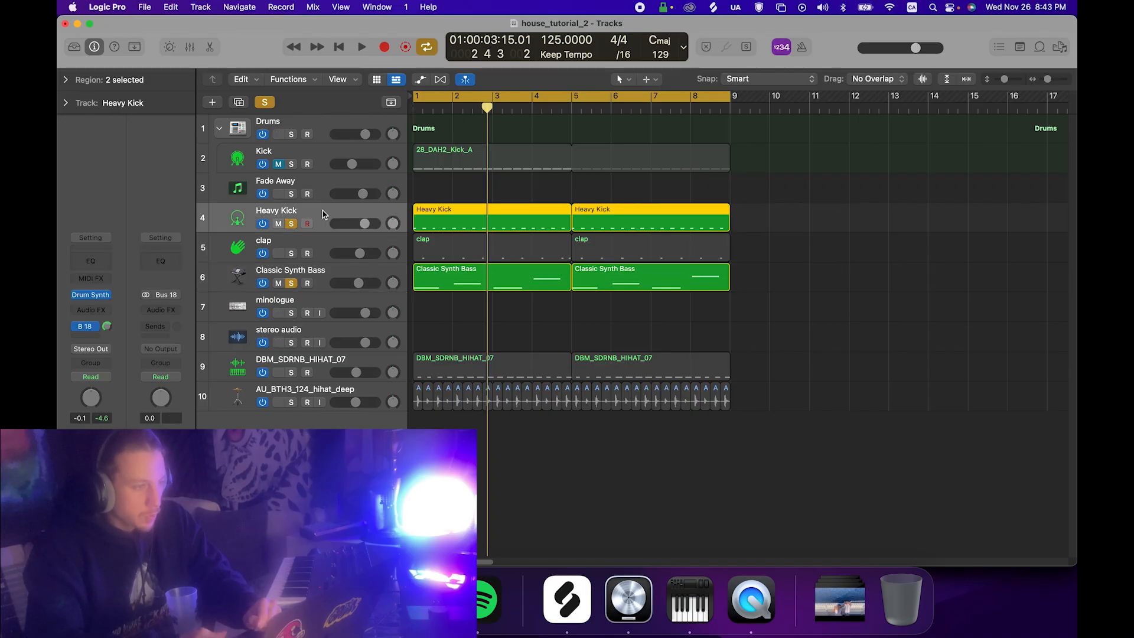
pyautogui.click(74, 309)
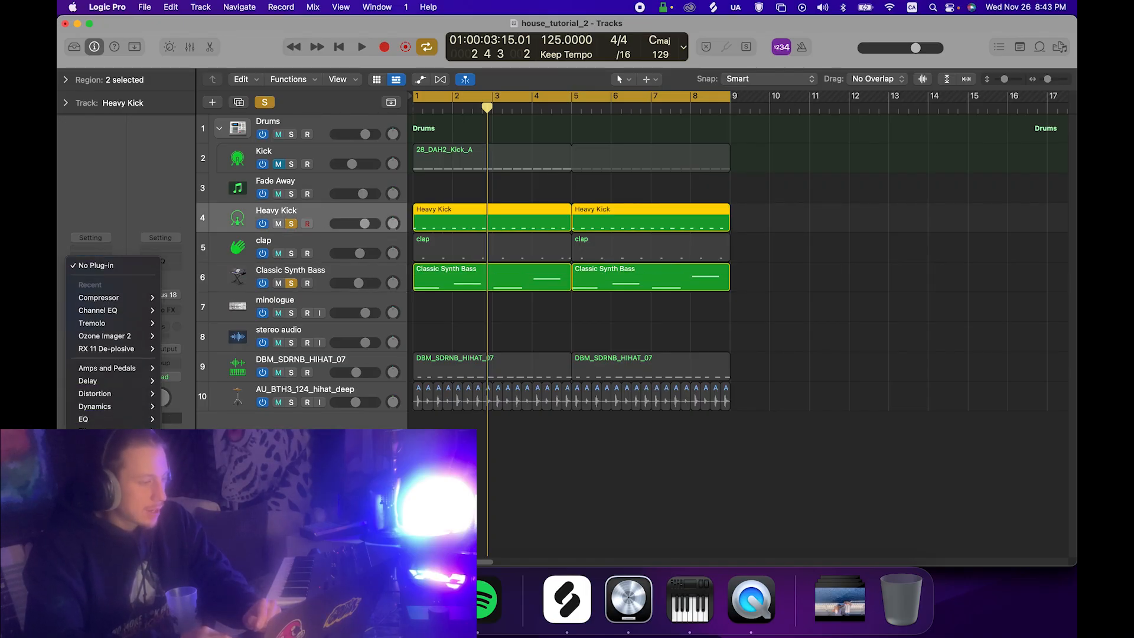
pyautogui.moveTo(107, 618)
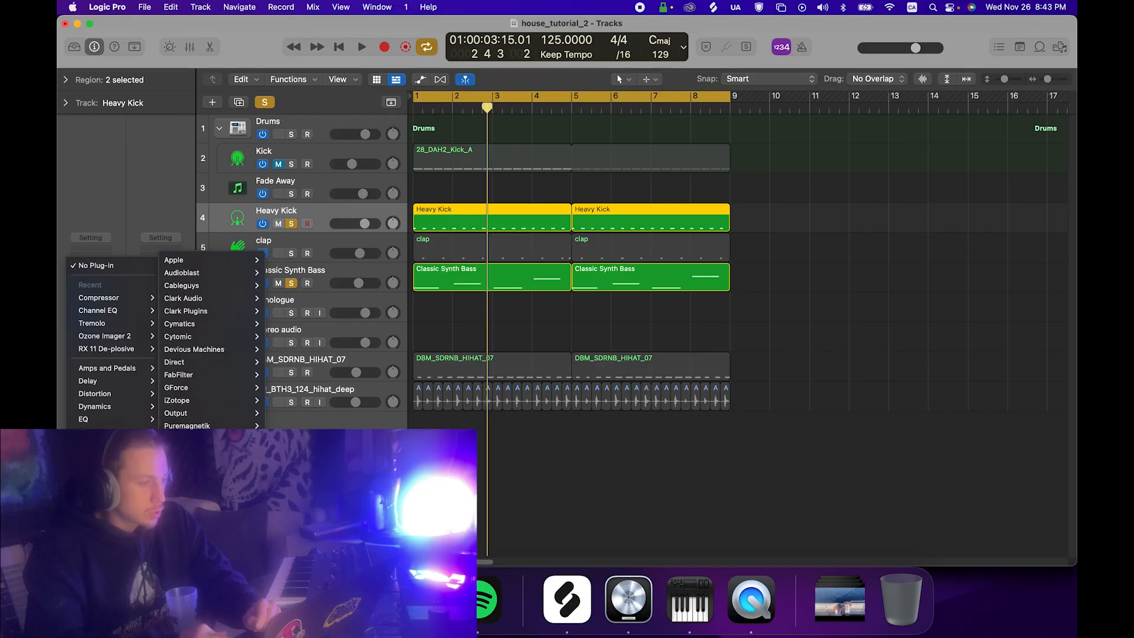
pyautogui.click(295, 618)
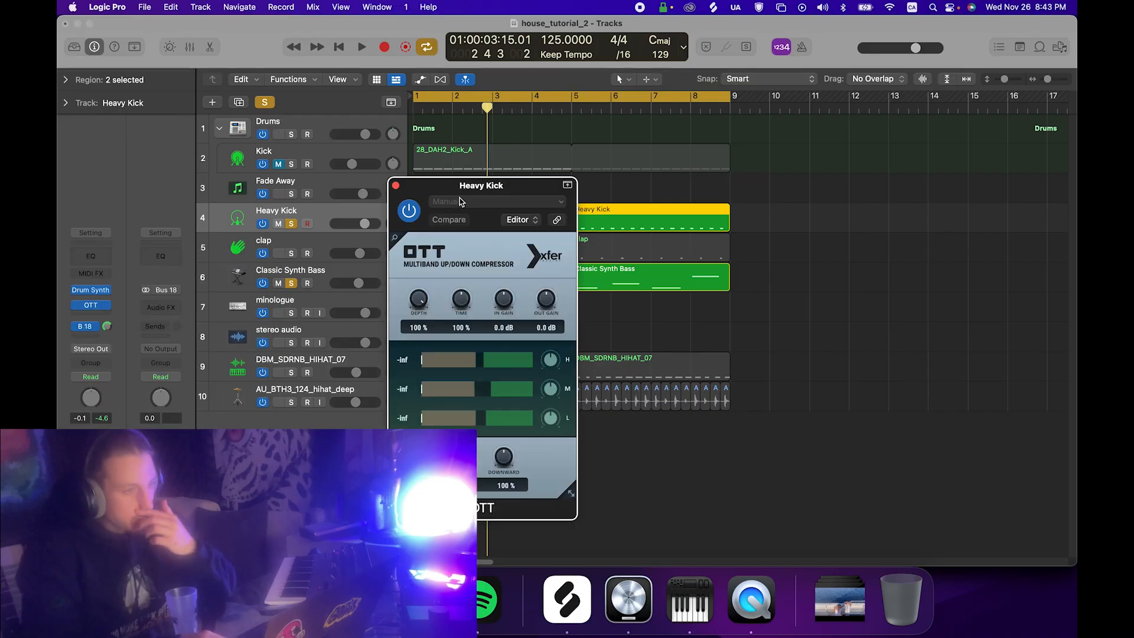
pyautogui.click(471, 203)
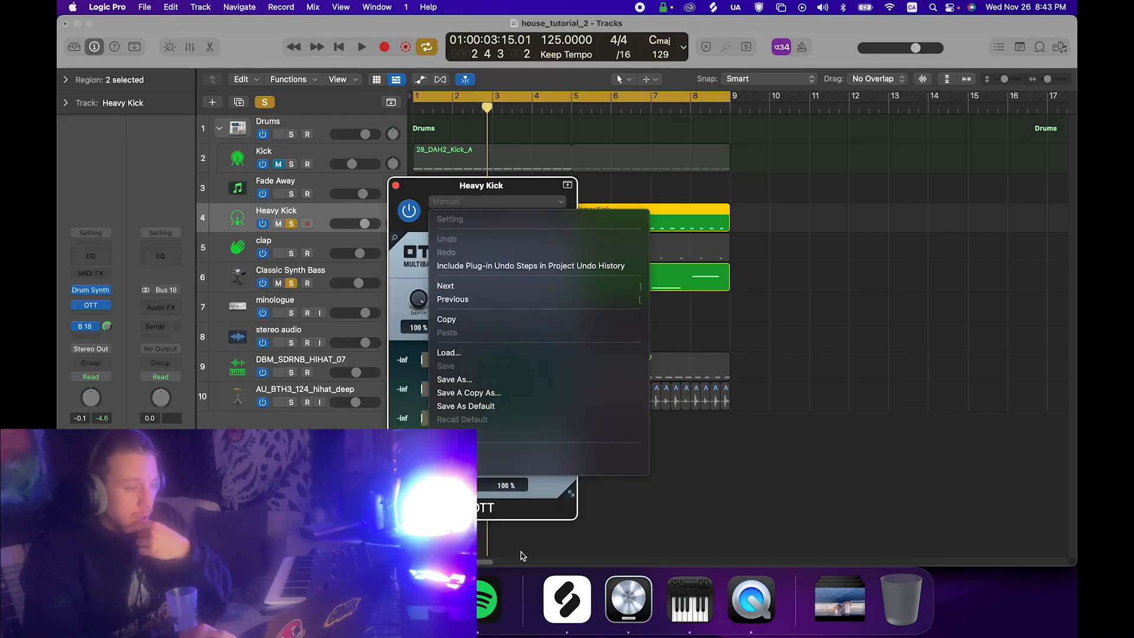
pyautogui.click(491, 468)
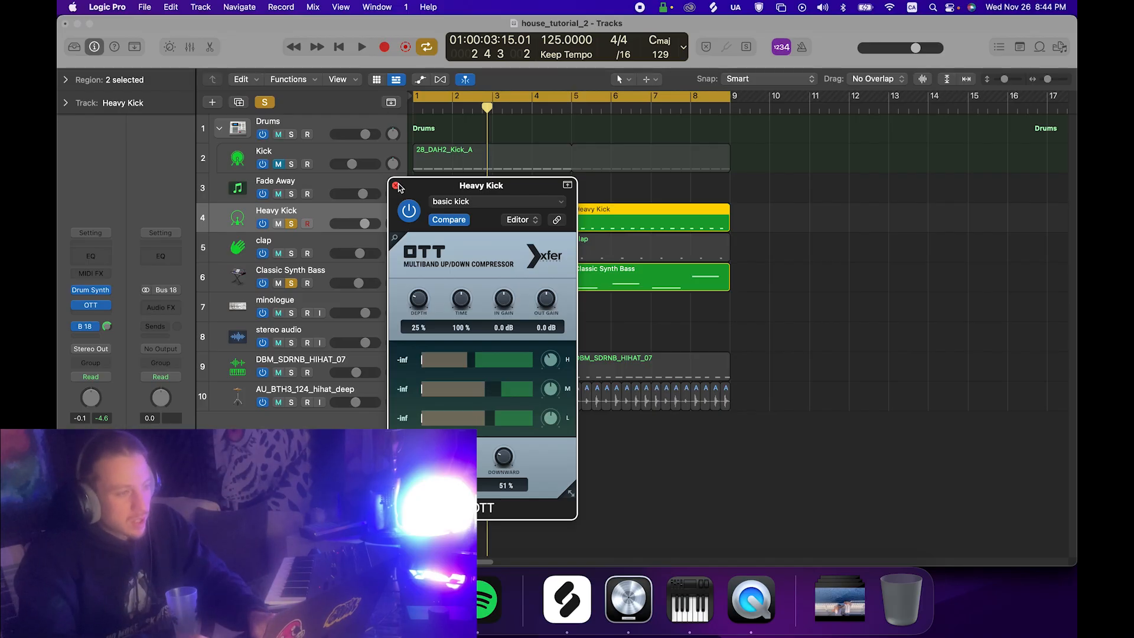
# Unsolo the bass, compare the Heavy Kick with OTT bypassed and active, and set OTT's depth to 22%.
pyautogui.click(291, 284)
pyautogui.press('space')
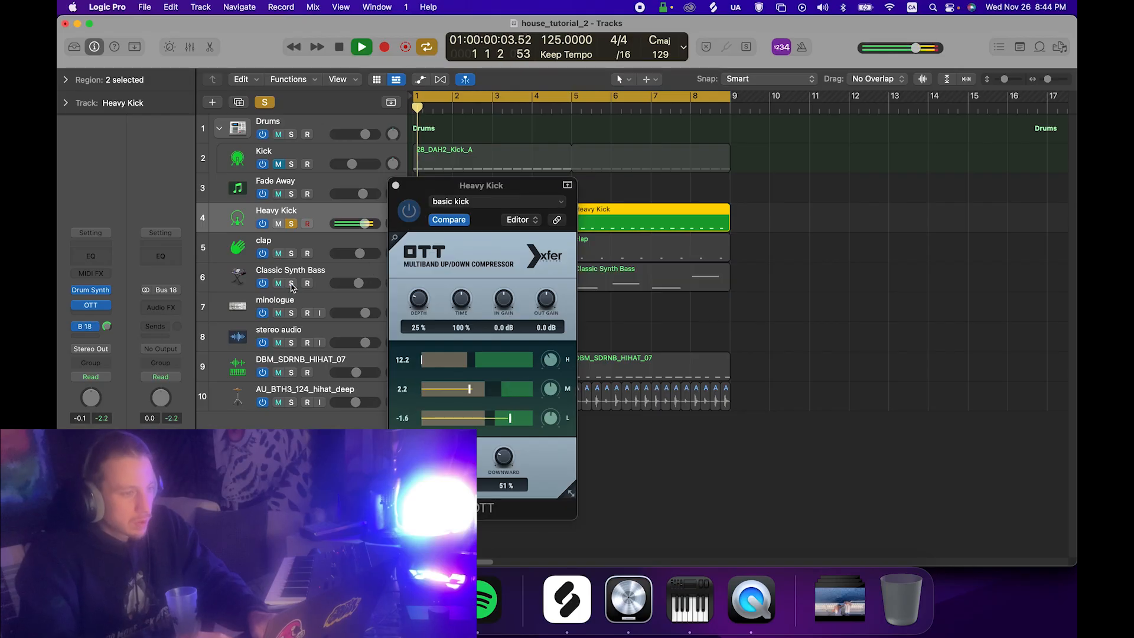
pyautogui.press('space')
pyautogui.click(410, 212)
pyautogui.press('space')
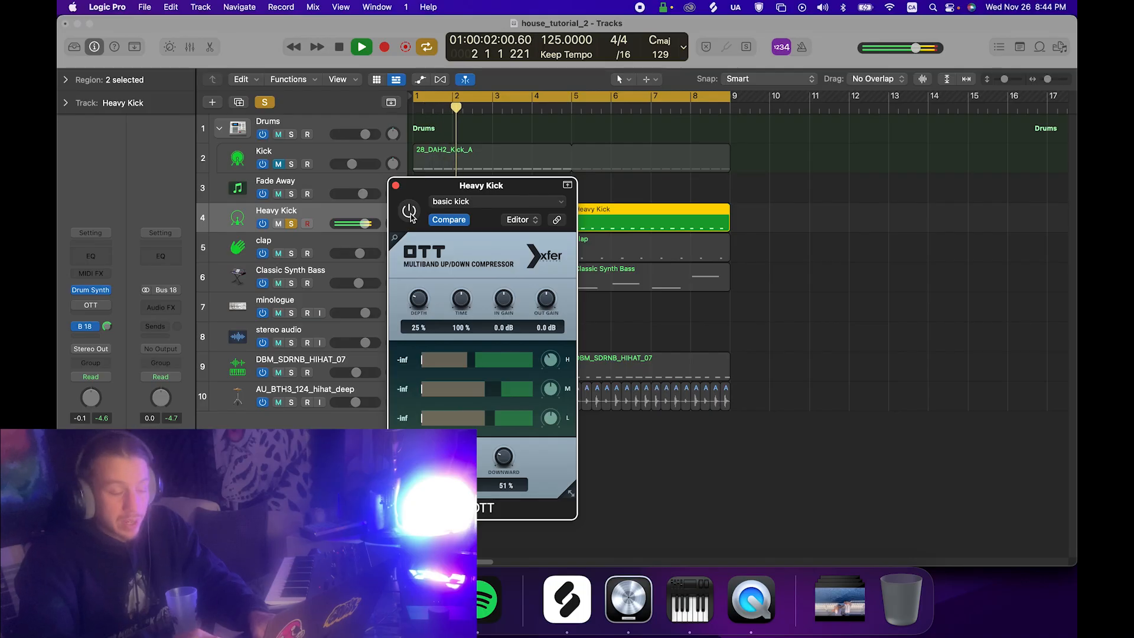
pyautogui.click(409, 211)
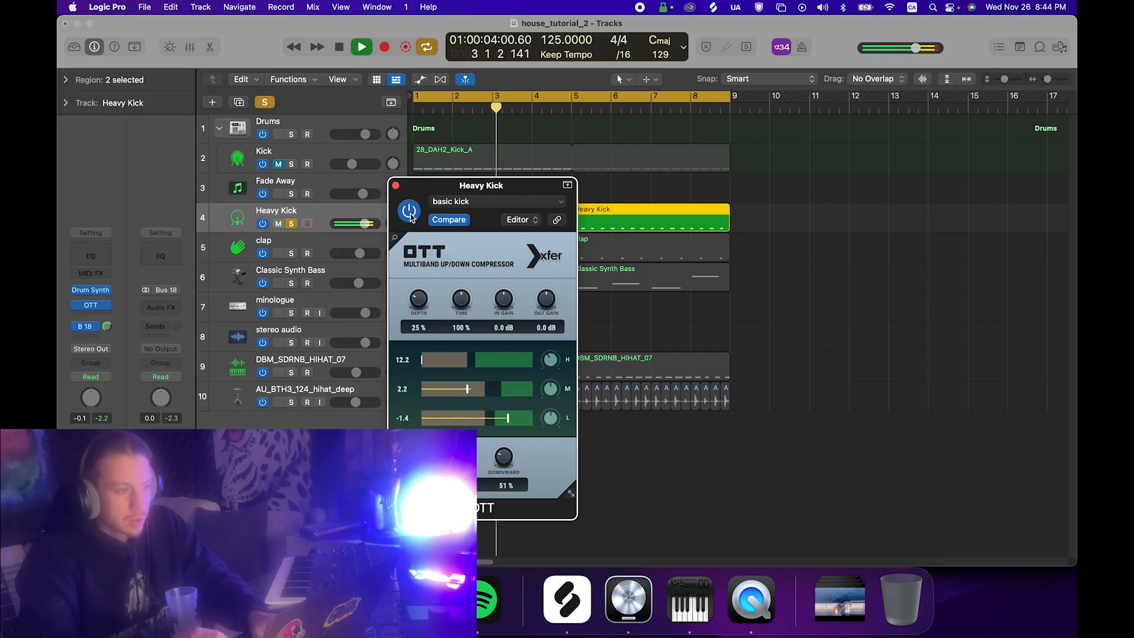
pyautogui.moveTo(416, 301); pyautogui.dragTo(410, 277)
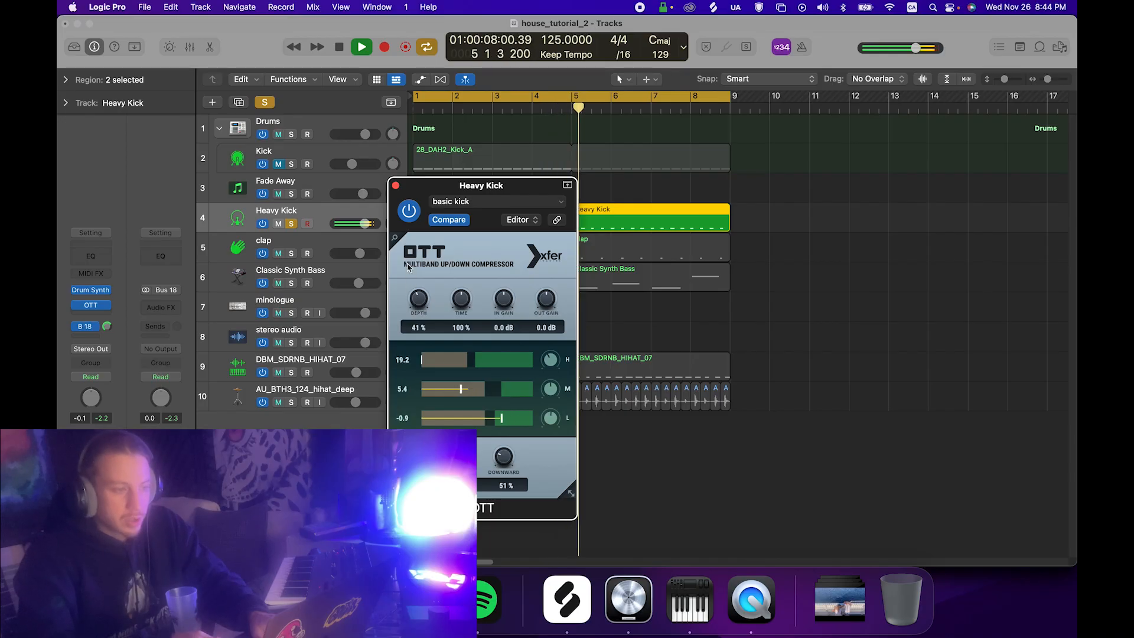
pyautogui.moveTo(408, 270); pyautogui.dragTo(426, 357)
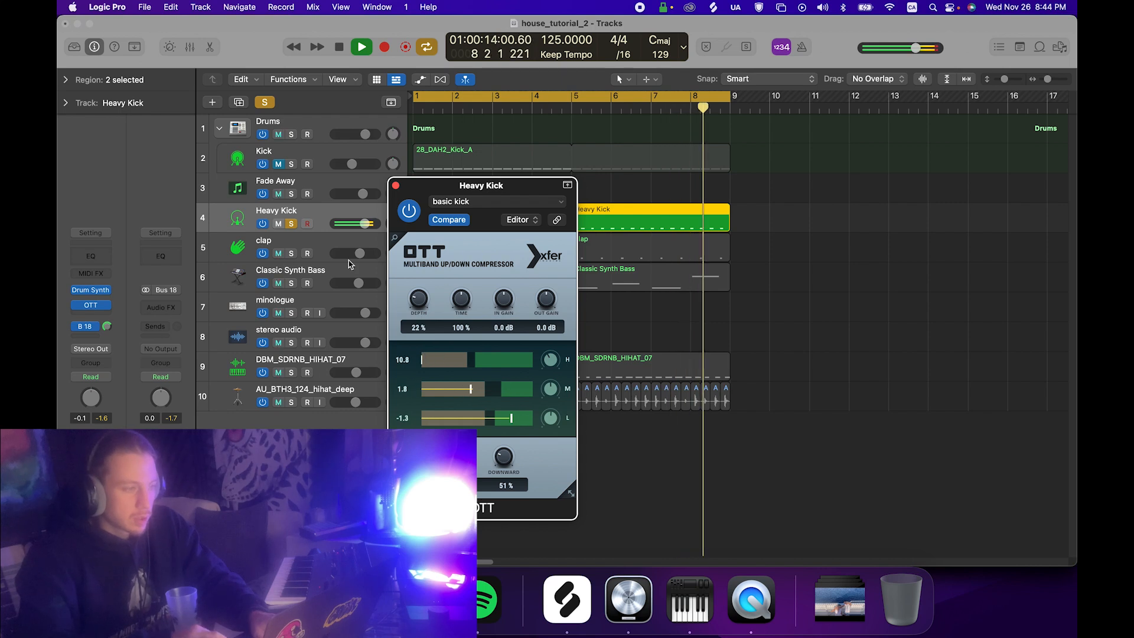
# Bypass and re-enable OTT during playback, lower the Heavy Kick track's volume to -1.2 dB and close the OTT window.
pyautogui.click(77, 306)
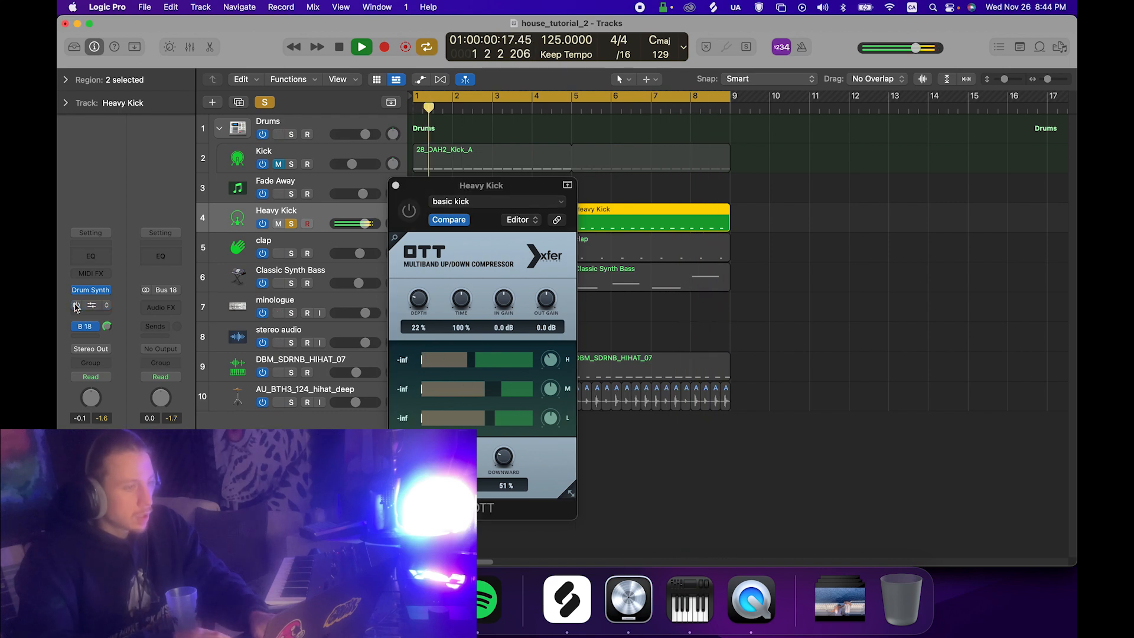
pyautogui.click(410, 211)
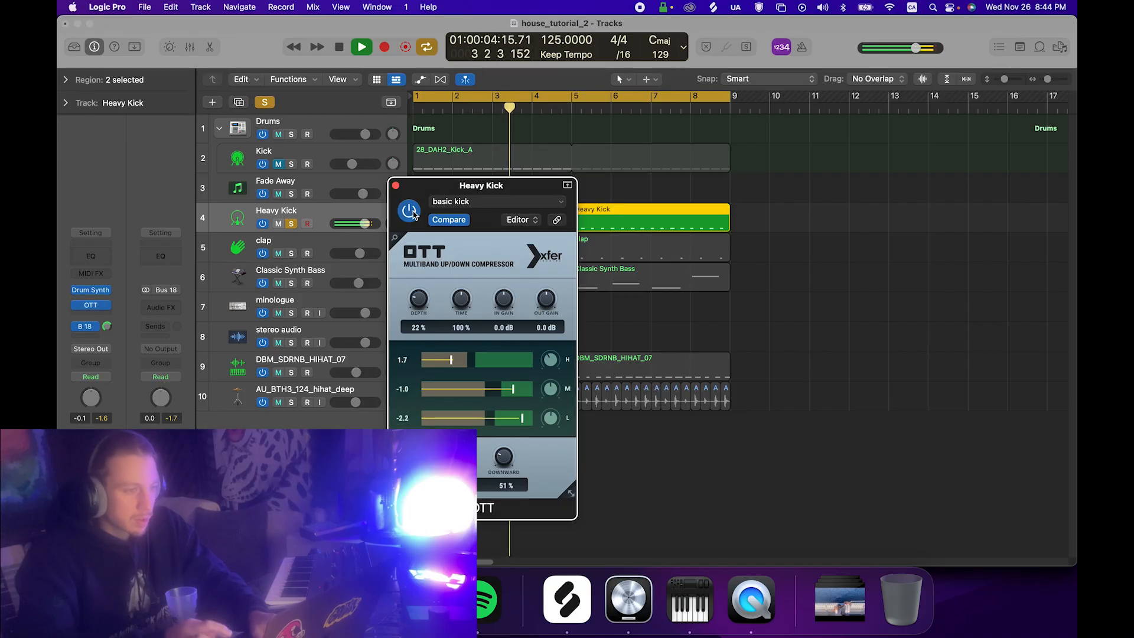
pyautogui.moveTo(365, 223); pyautogui.dragTo(363, 224)
pyautogui.click(396, 187)
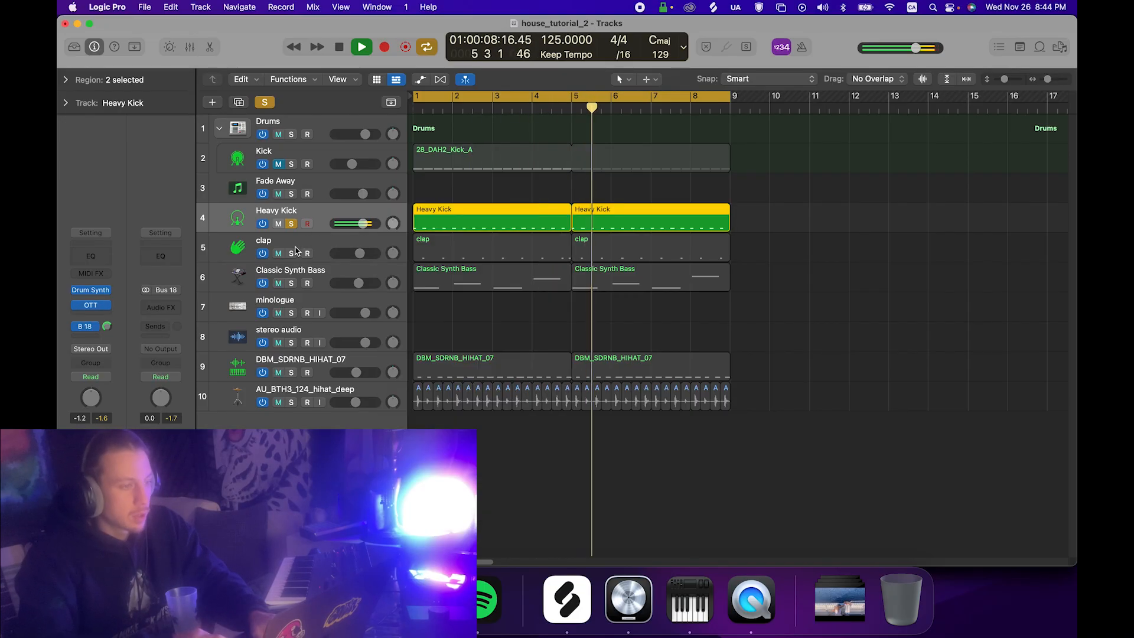
# Clear all track solos and play the full arrangement from the start.
pyautogui.press('space')
pyautogui.click(265, 103)
pyautogui.click(516, 179)
pyautogui.press('Return')
pyautogui.press('space')
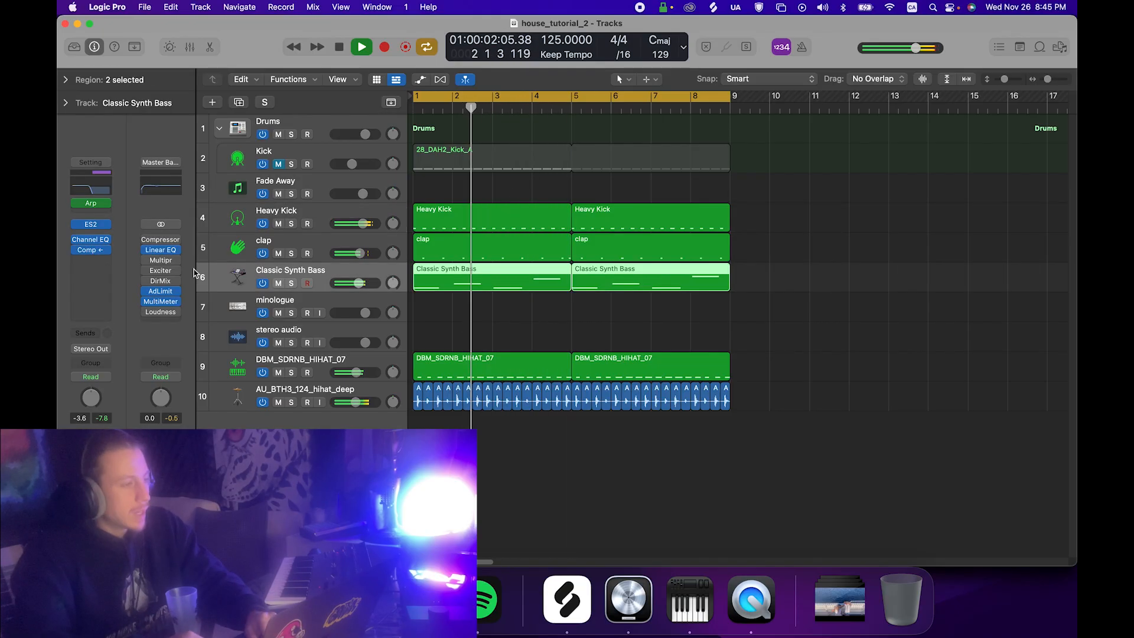
# Stop playback and insert ChromaVerb after the compressor on the Classic Synth Bass track.
pyautogui.click(107, 260)
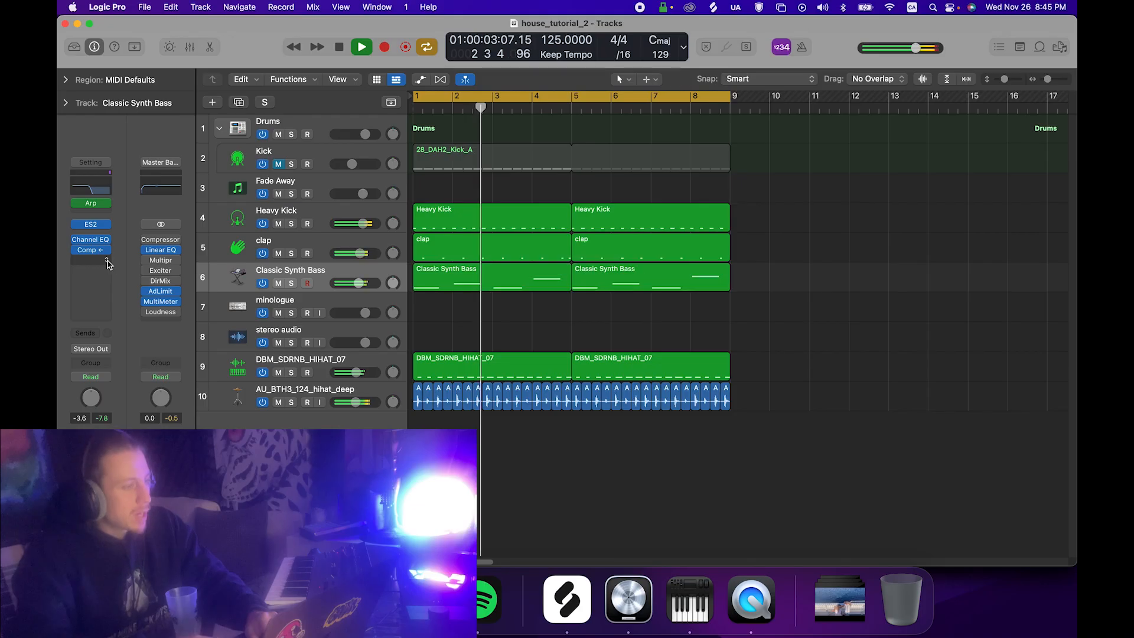
pyautogui.press('space')
pyautogui.click(98, 261)
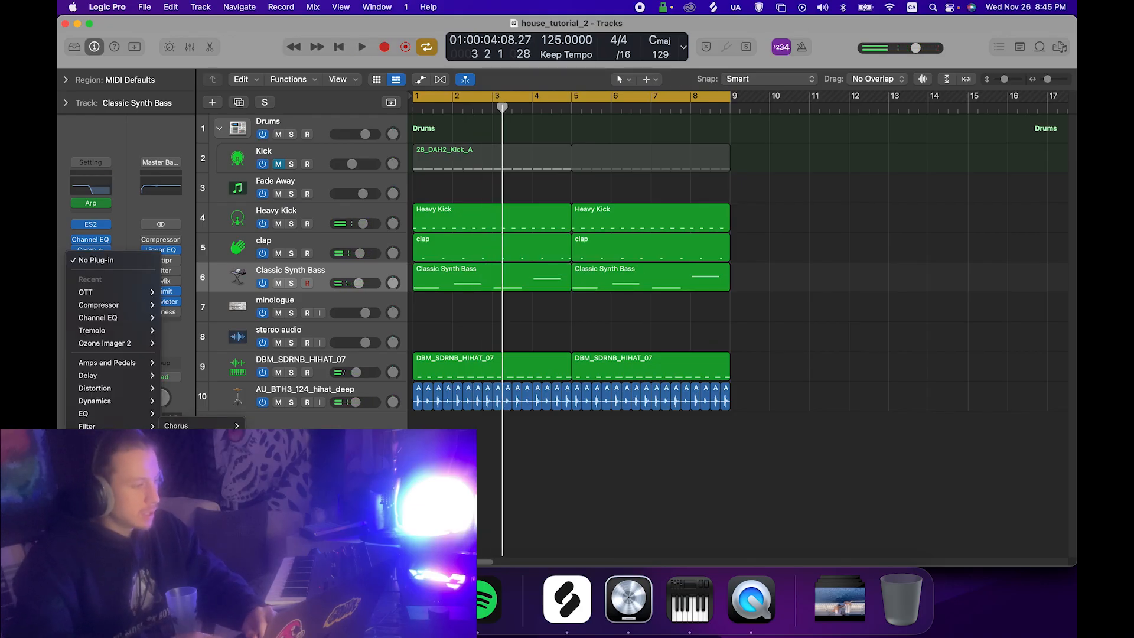
pyautogui.moveTo(101, 547)
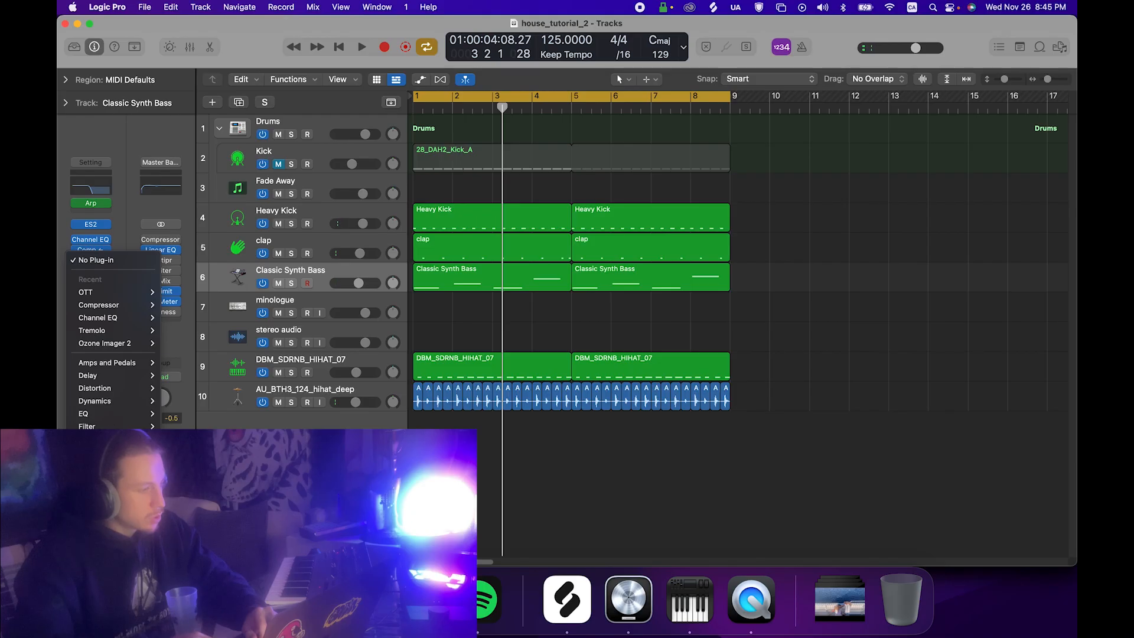
pyautogui.moveTo(116, 413)
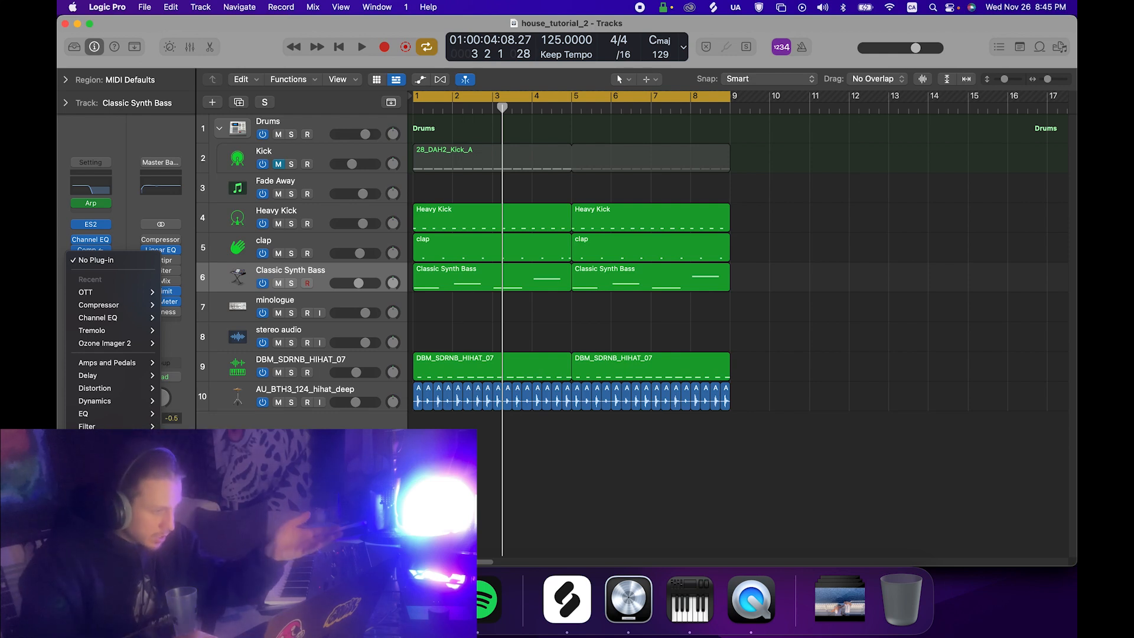
pyautogui.click(198, 504)
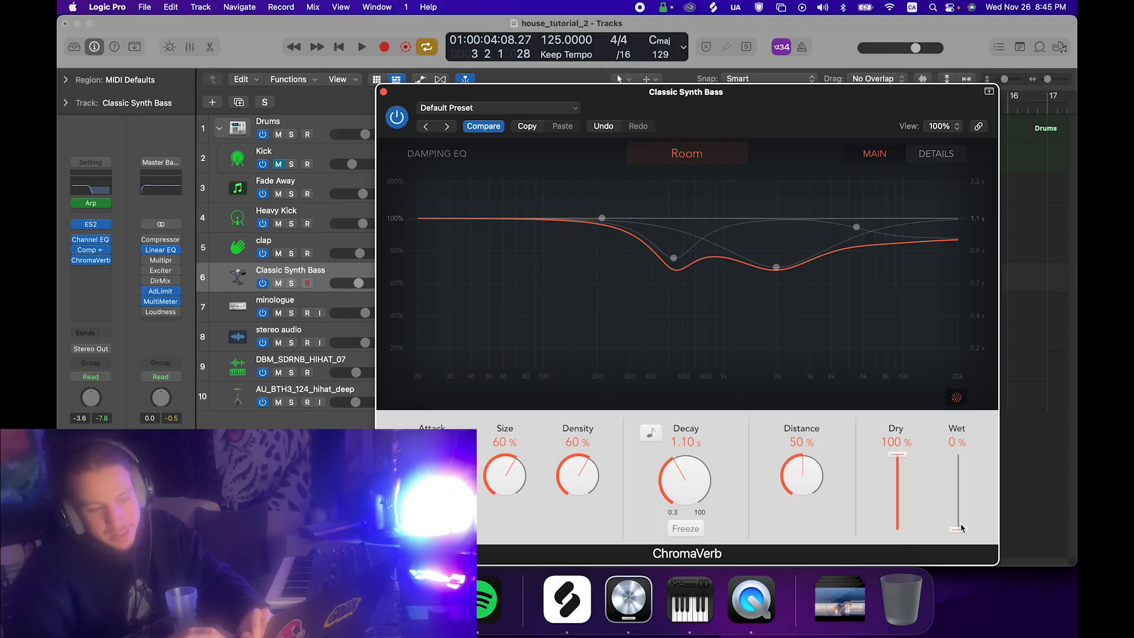
# Set ChromaVerb's wet level to 21% during playback and pull its low damping band down to a 0.10 ratio at 255 Hz.
pyautogui.press('space')
pyautogui.moveTo(961, 528); pyautogui.dragTo(961, 514)
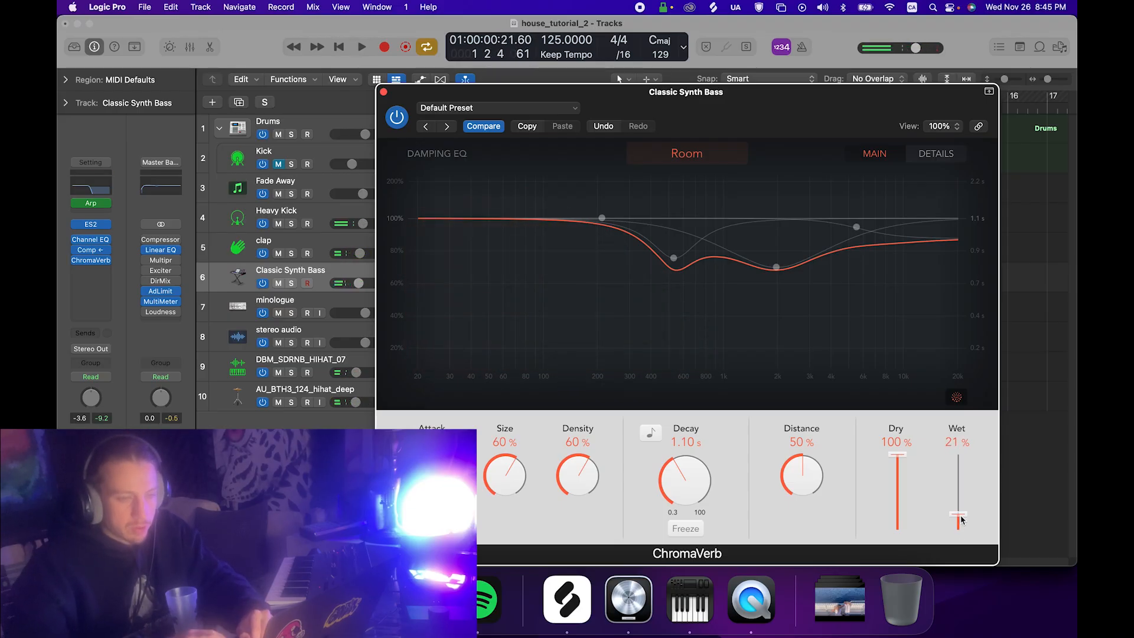
pyautogui.press('space')
pyautogui.moveTo(960, 515); pyautogui.dragTo(958, 516)
pyautogui.moveTo(601, 218); pyautogui.dragTo(612, 406)
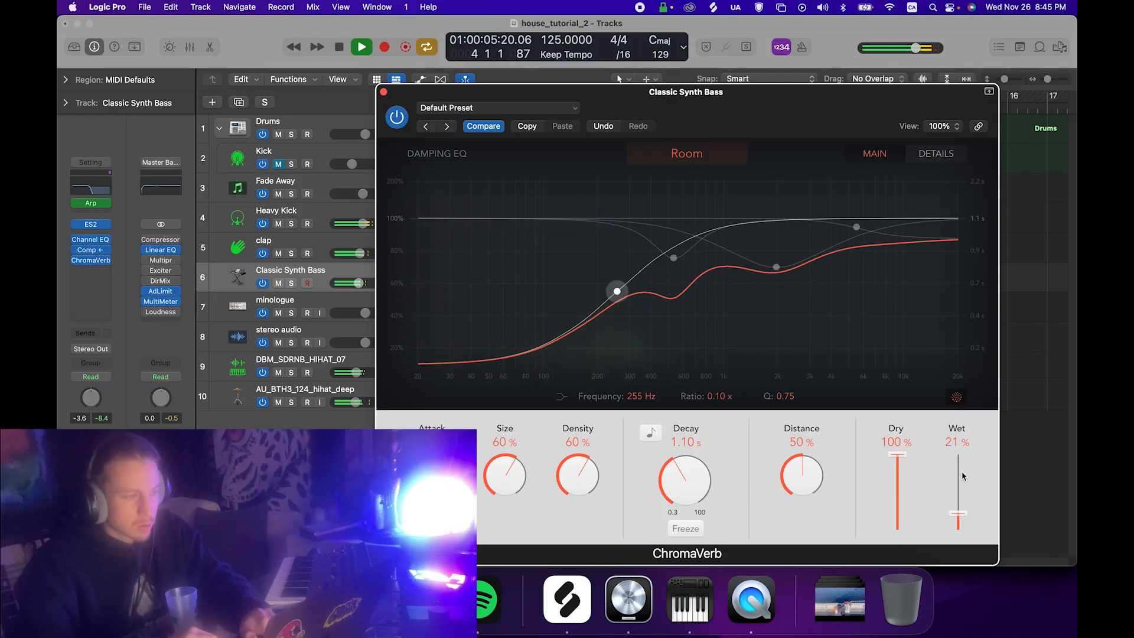
# Solo the bass and set ChromaVerb's low damping band to 172 Hz, wet to 35%, decay to 1.40 s and distance to 64%.
pyautogui.press('s')
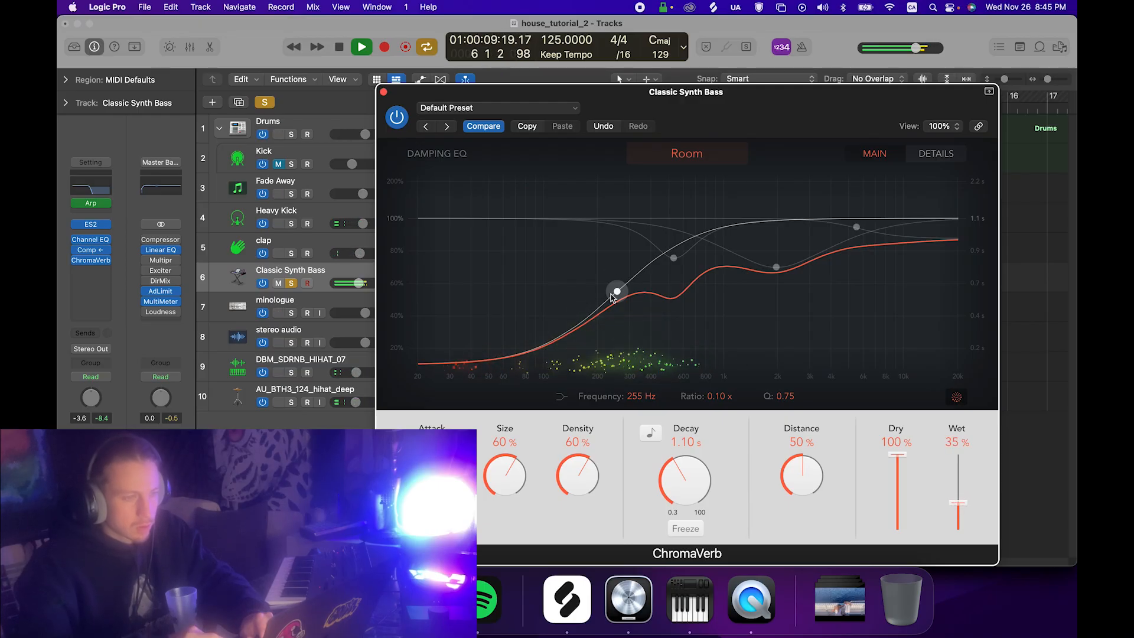
pyautogui.moveTo(612, 297); pyautogui.dragTo(540, 298)
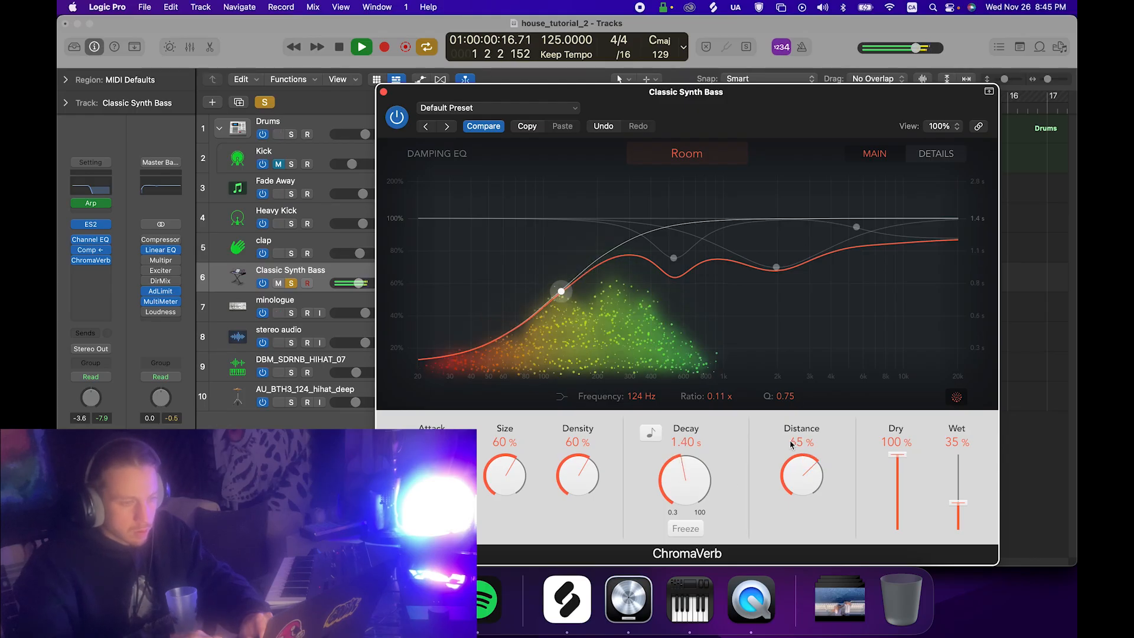
pyautogui.moveTo(561, 292); pyautogui.dragTo(585, 292)
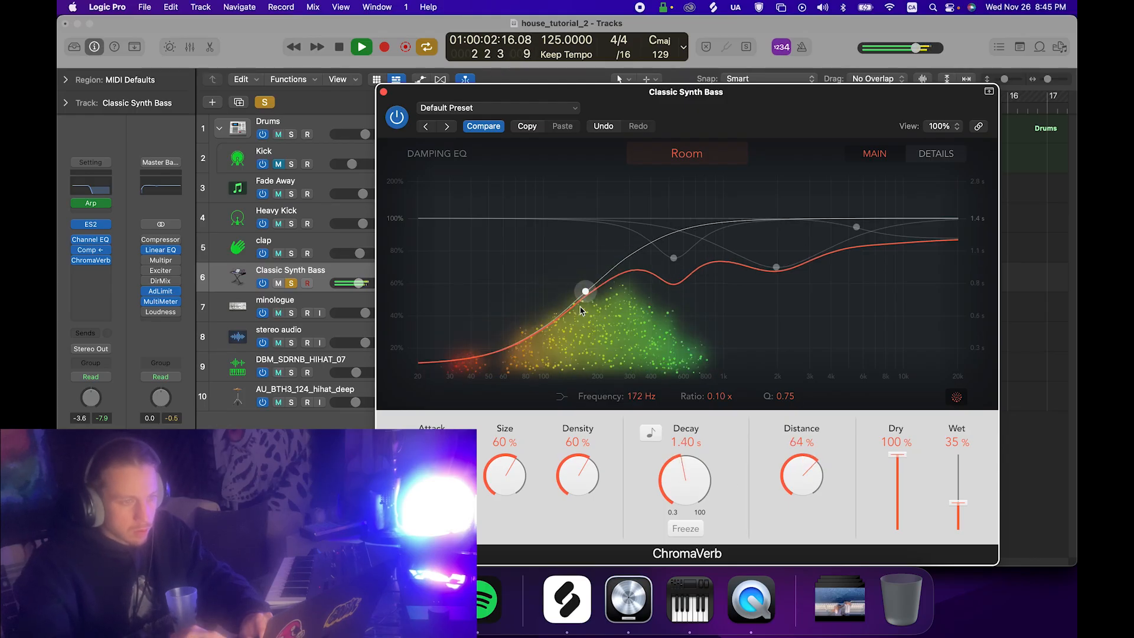
# Switch the reverb to Dark Room, compare it bypassed and active, set wet to 23%, then close its window and stop playback.
pyautogui.click(676, 154)
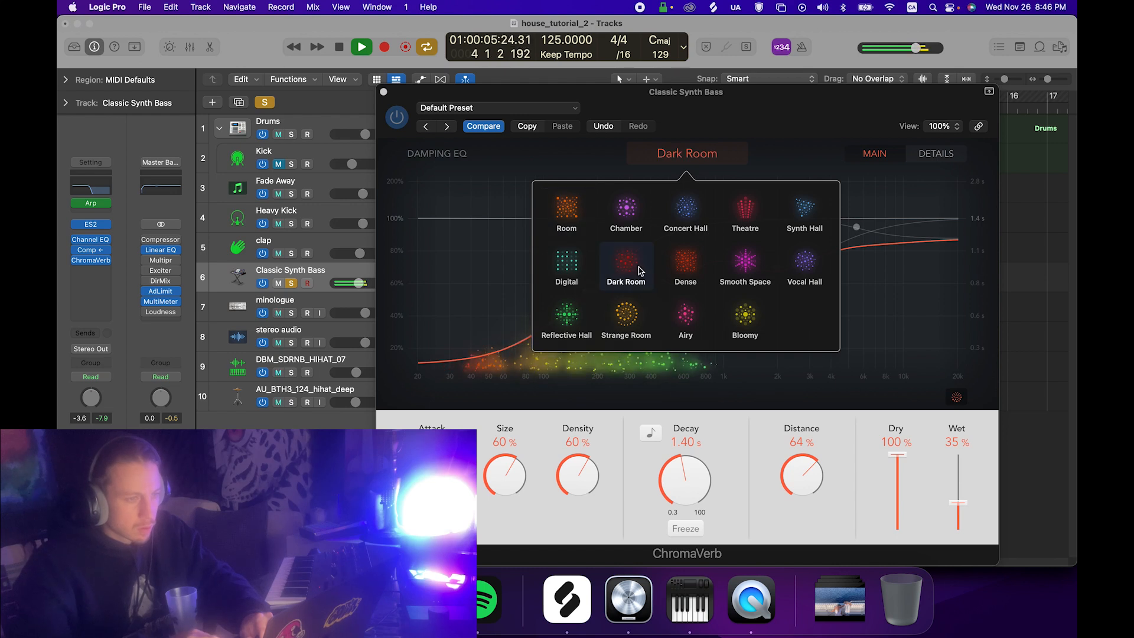
pyautogui.click(959, 508)
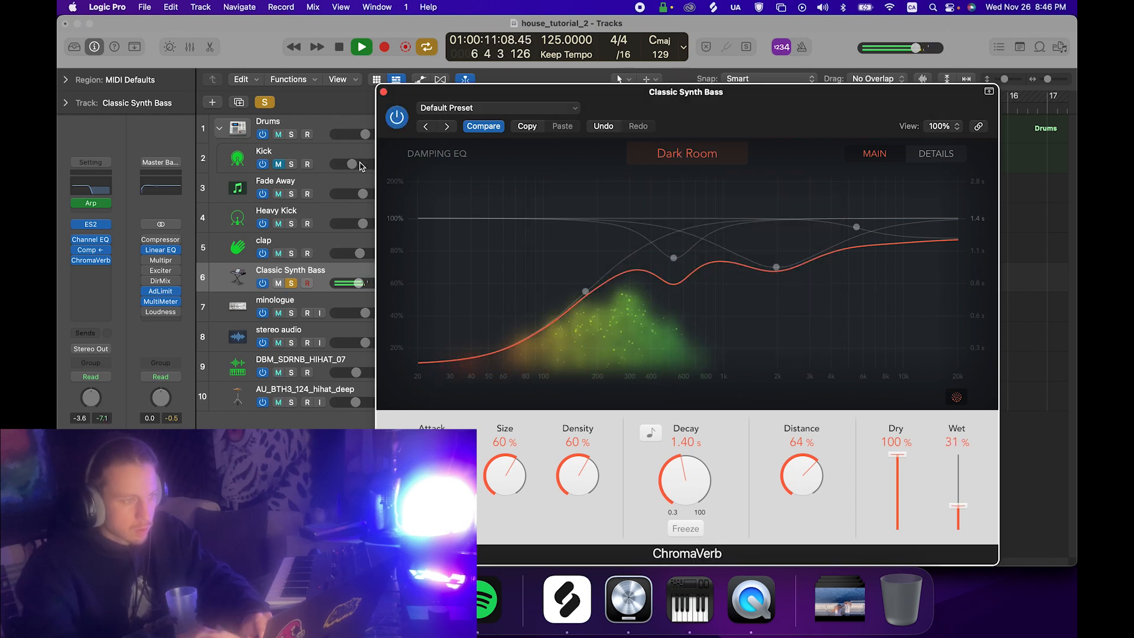
pyautogui.click(395, 117)
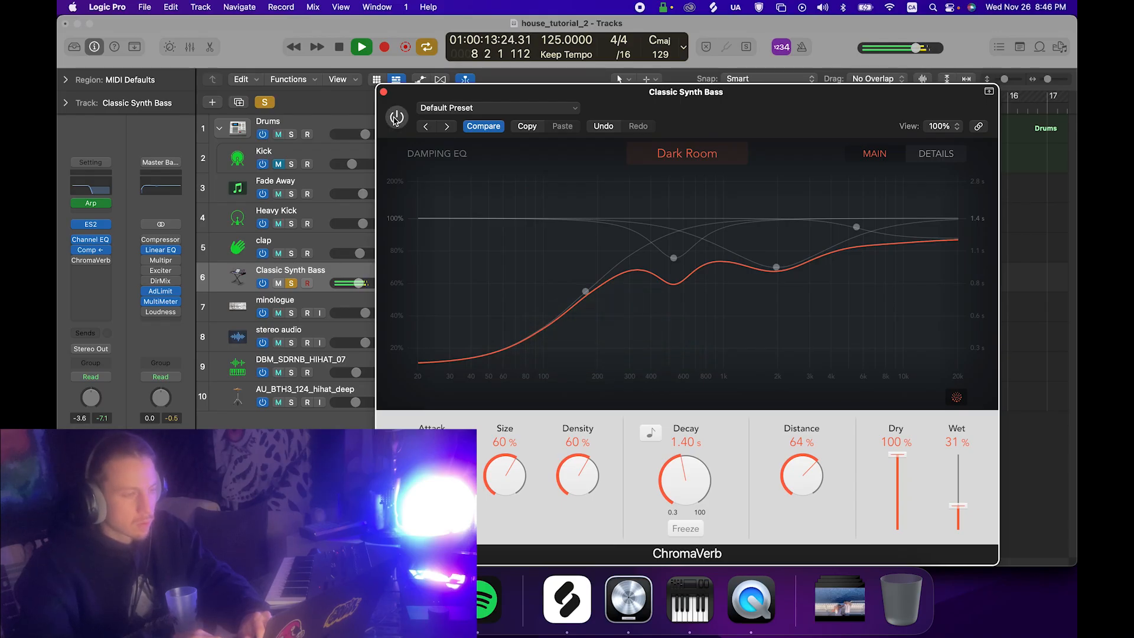
pyautogui.click(358, 284)
pyautogui.moveTo(960, 511); pyautogui.dragTo(962, 518)
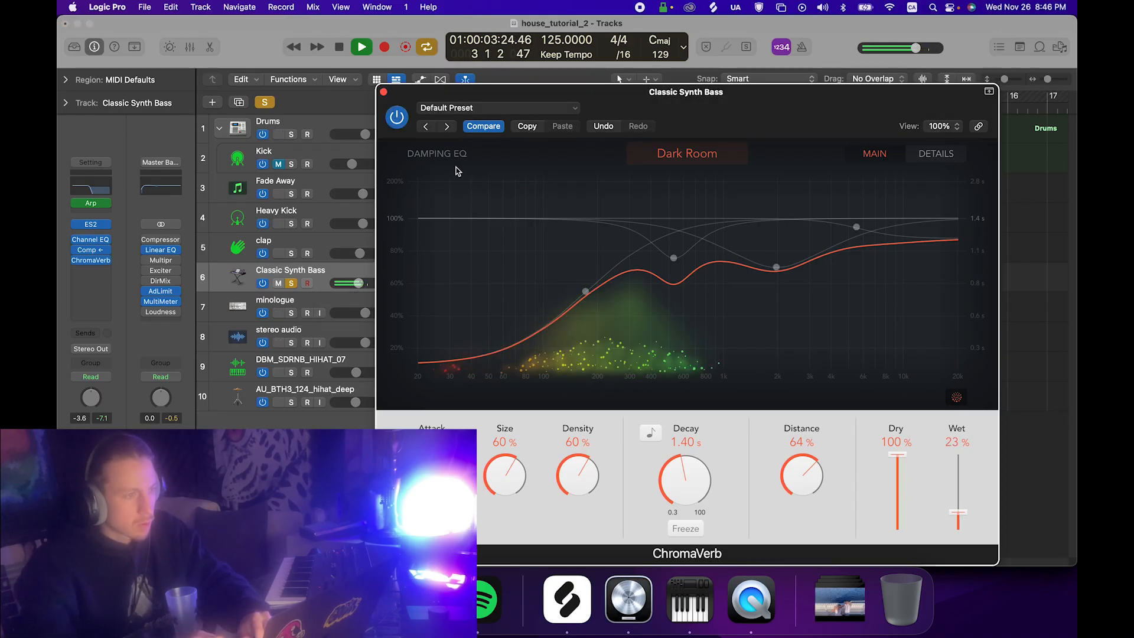
pyautogui.click(384, 93)
pyautogui.press('space')
# Bypass ChromaVerb on the Classic Synth Bass track and add a send to Bus 17.
pyautogui.moveTo(83, 265)
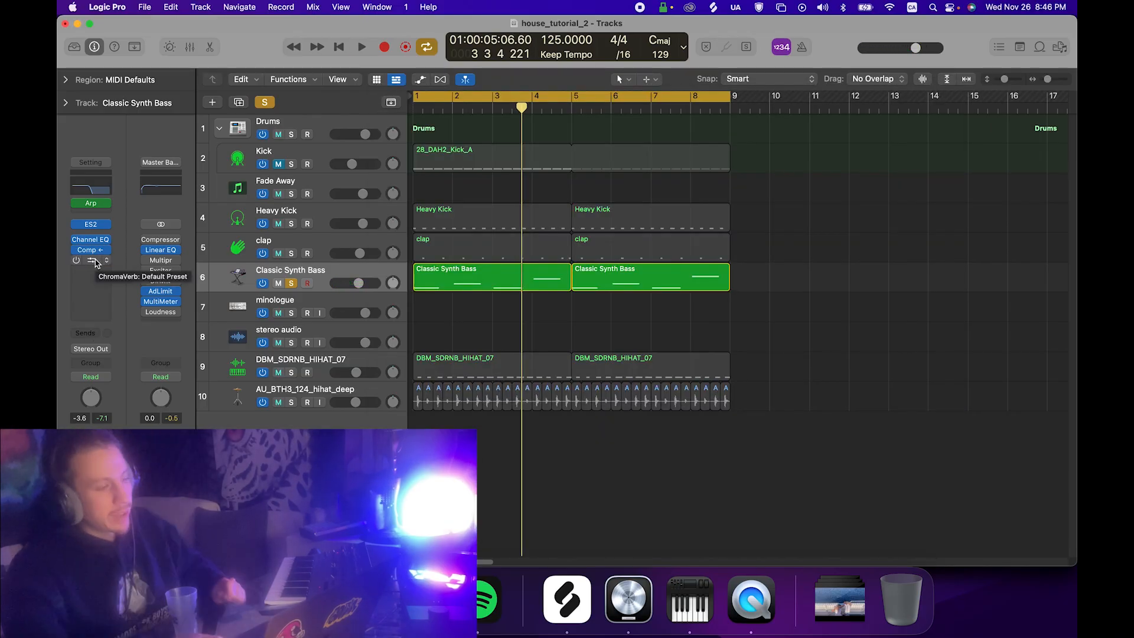
pyautogui.click(93, 333)
pyautogui.moveTo(101, 356)
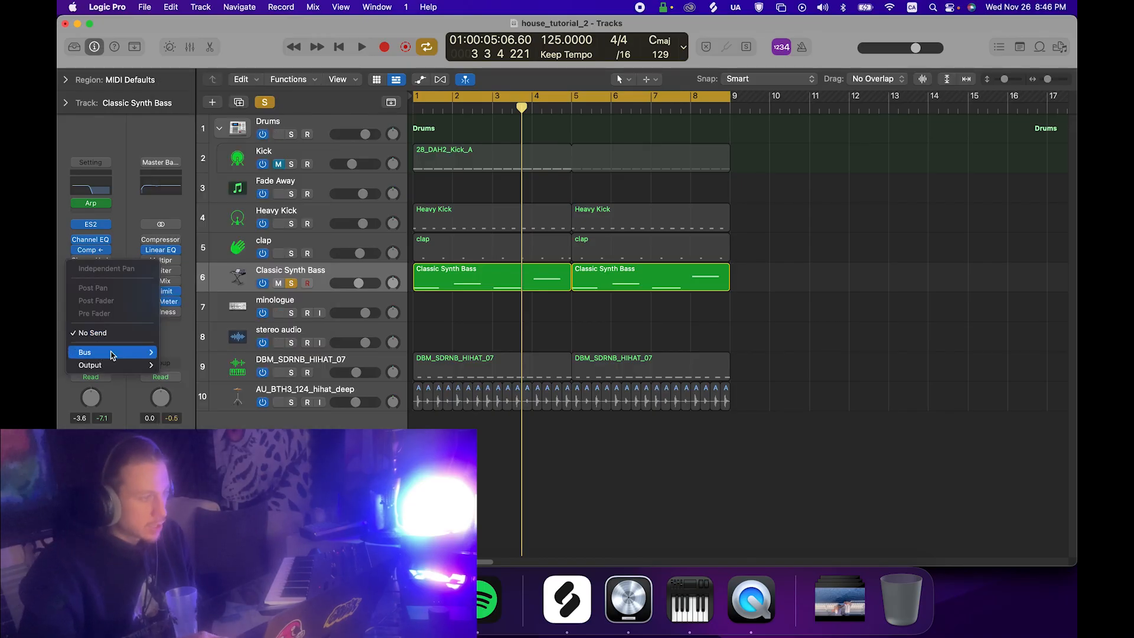
pyautogui.click(218, 266)
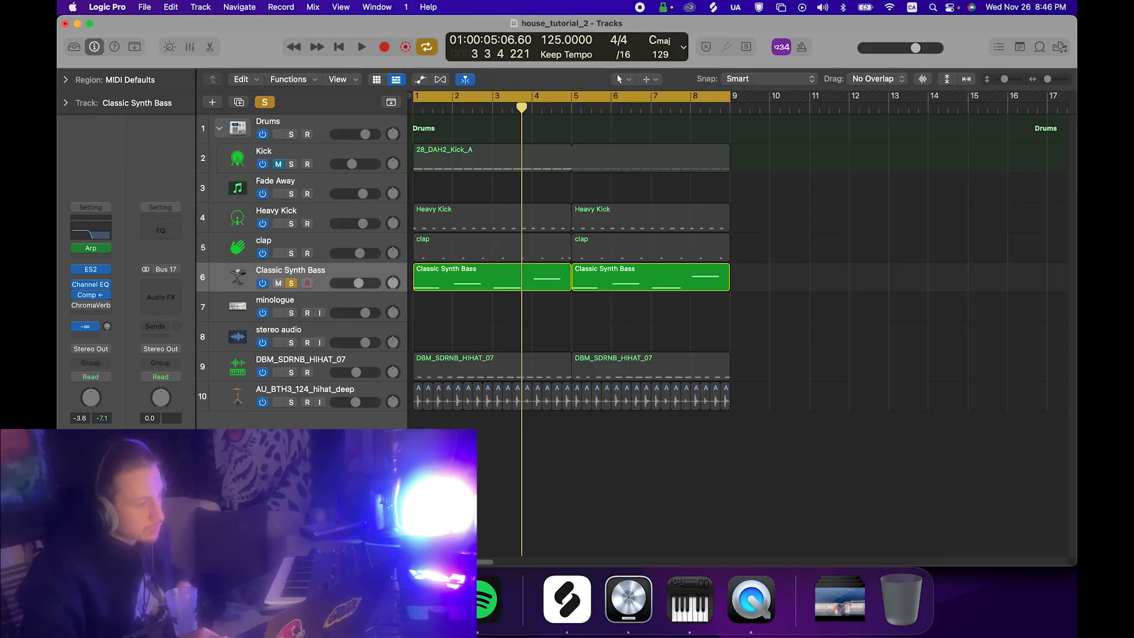
# Insert ChromaVerb on the Bus 17 channel and raise the bass track's send to about -20 dB during playback.
pyautogui.click(161, 297)
pyautogui.click(187, 316)
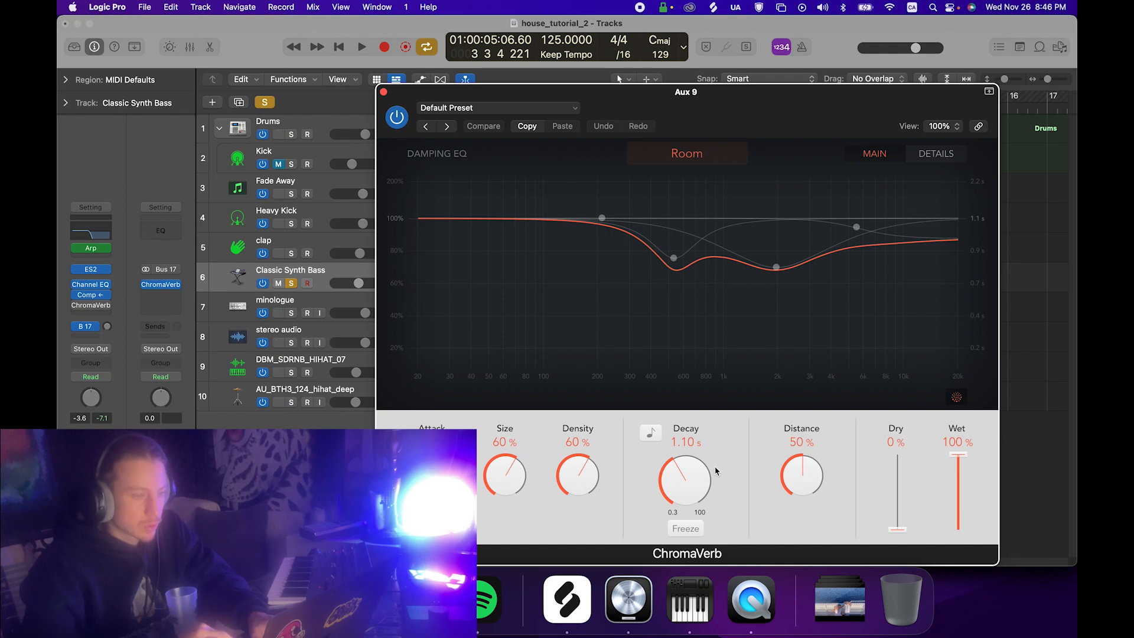
pyautogui.press('space')
pyautogui.moveTo(107, 326); pyautogui.dragTo(93, 301)
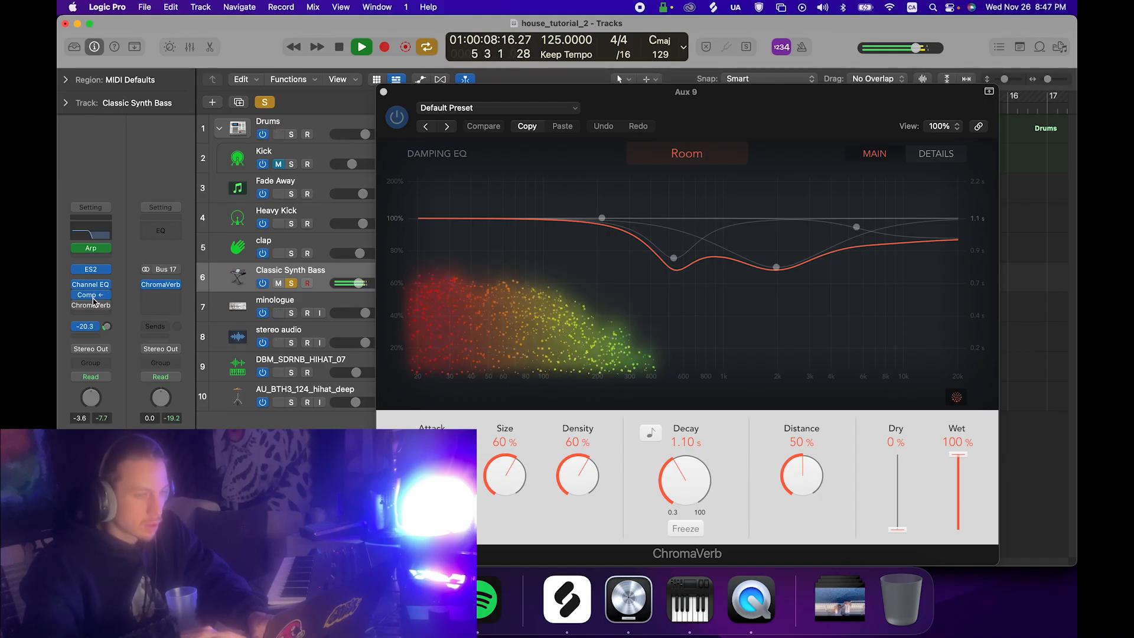
# Stop playback, view the ChromaVerb settings of the Classic Synth Bass insert and the Bus 17 channel, and close the reverb window.
pyautogui.press('space')
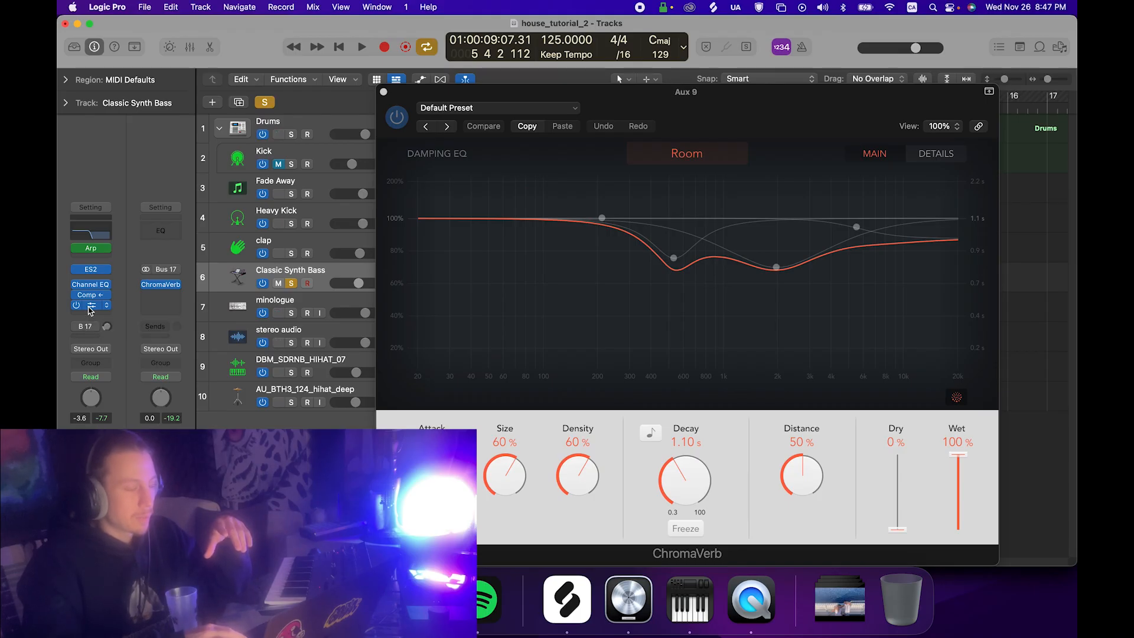
pyautogui.click(91, 306)
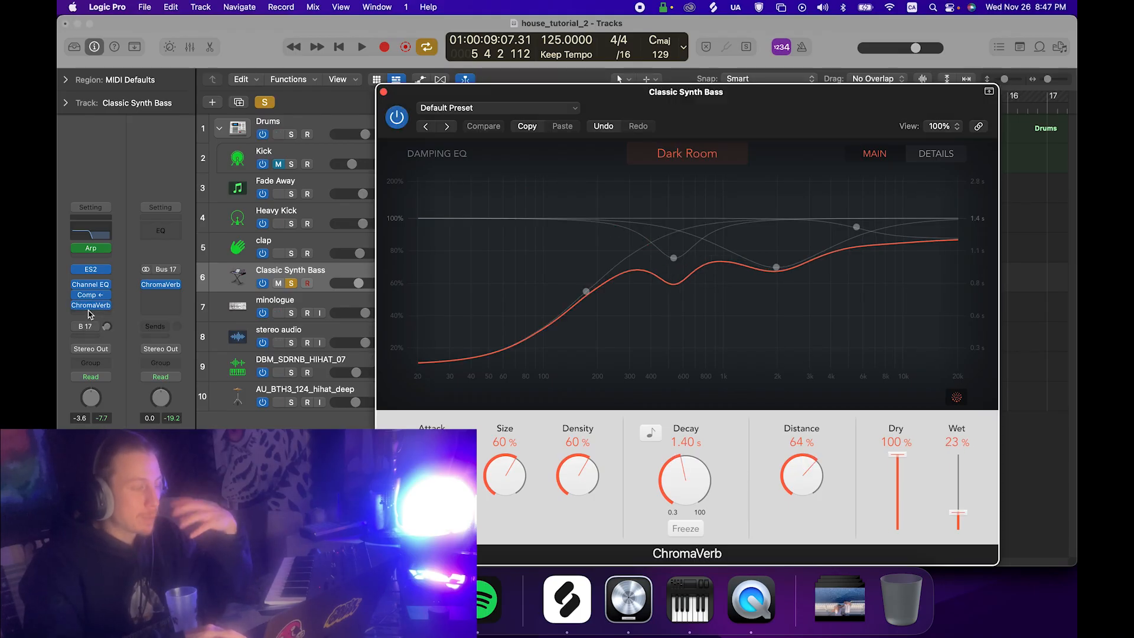
pyautogui.click(92, 306)
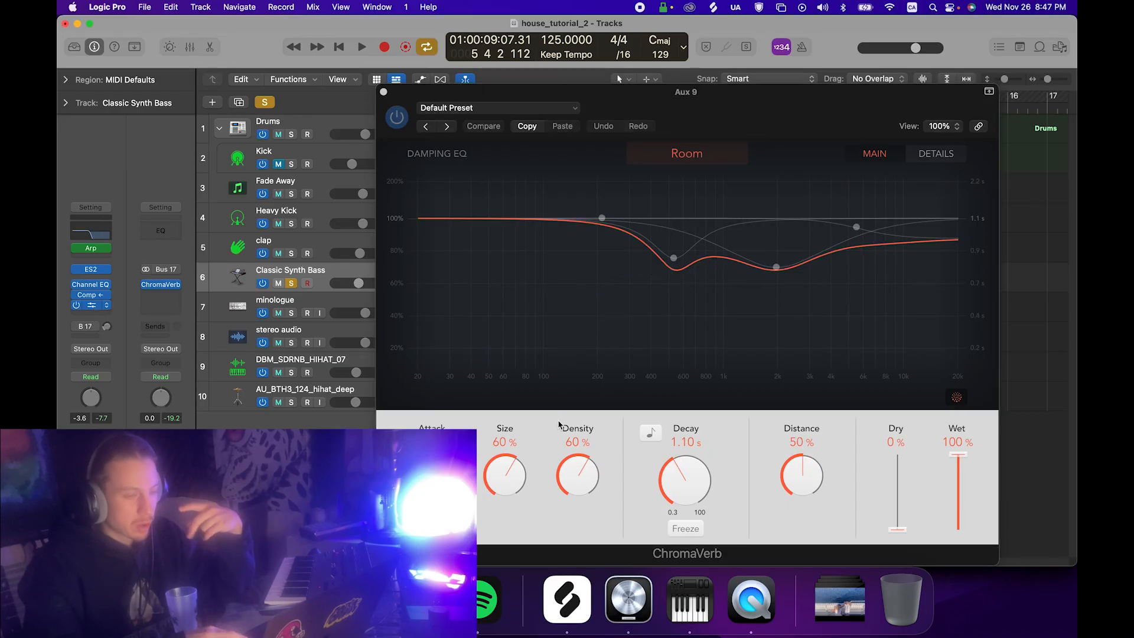
pyautogui.click(92, 306)
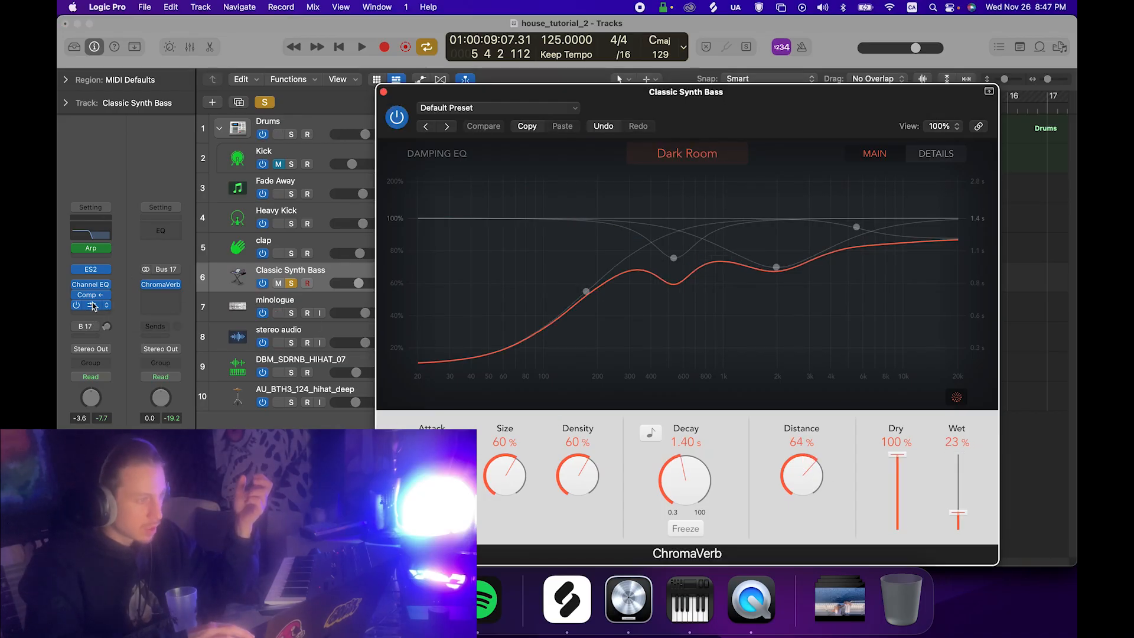
pyautogui.click(92, 306)
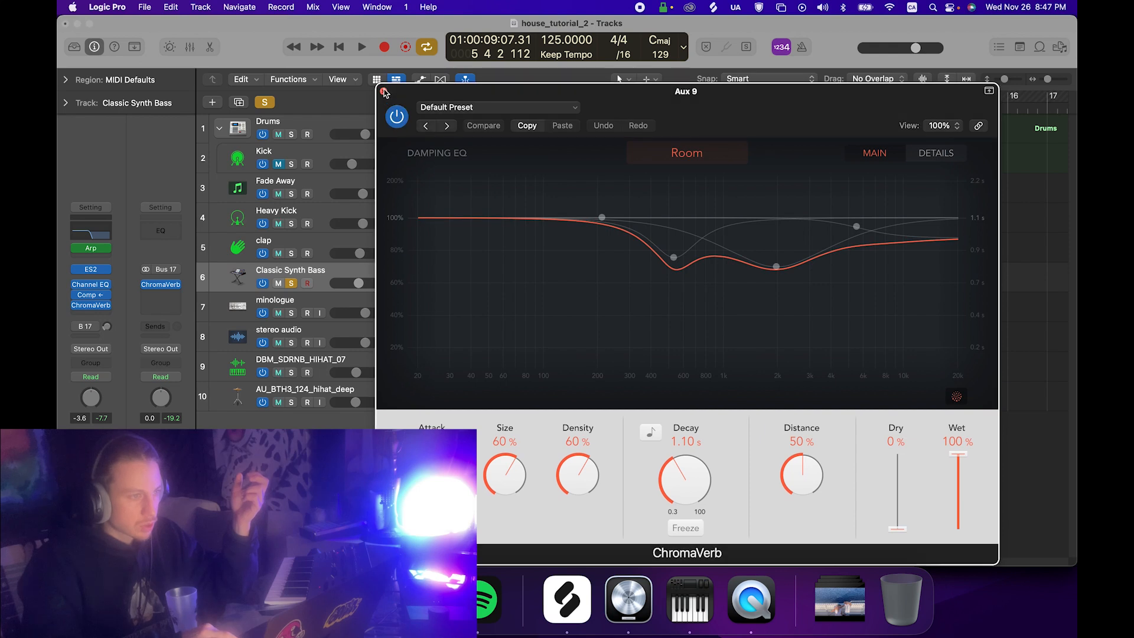
pyautogui.click(384, 92)
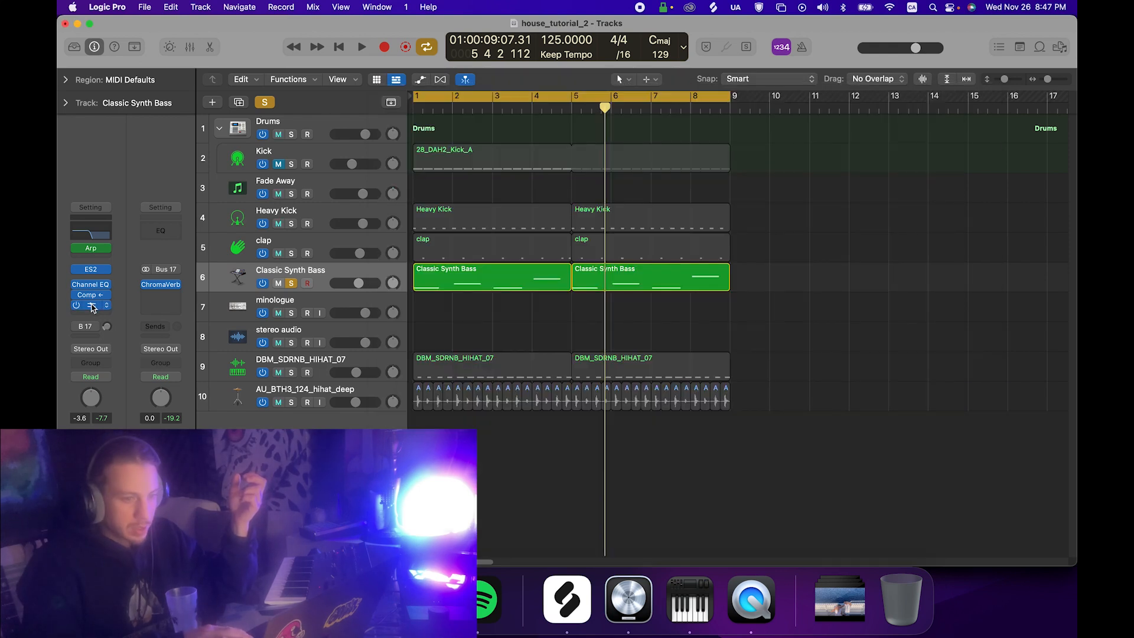
# Reopen ChromaVerb on the Classic Synth Bass track and lower its wet level to 13% during playback.
pyautogui.click(91, 305)
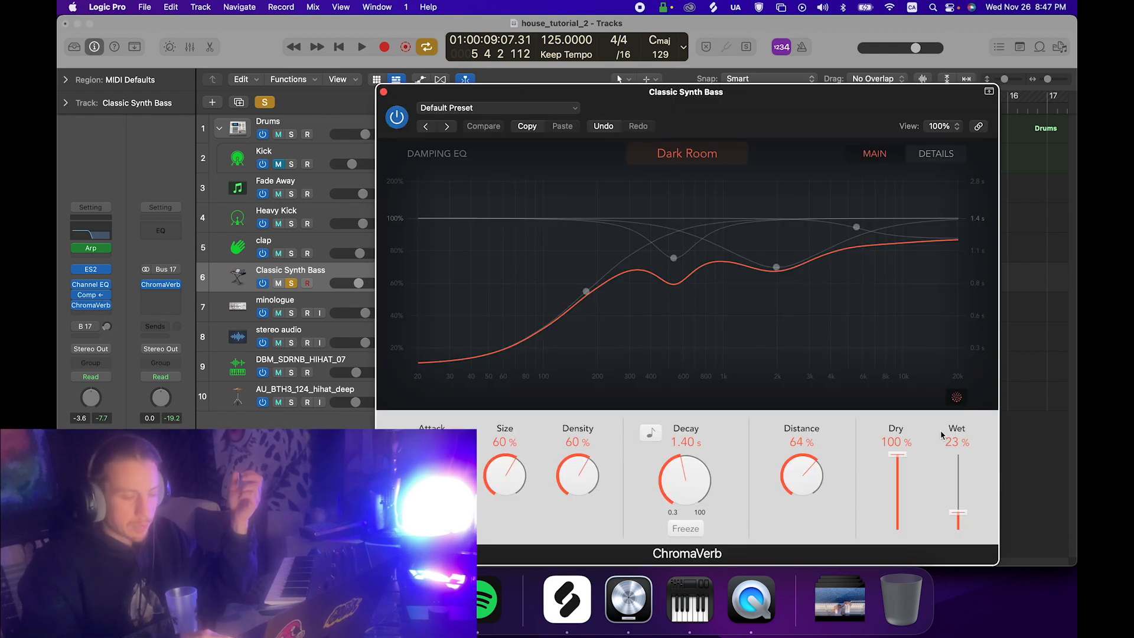
pyautogui.moveTo(958, 517); pyautogui.dragTo(959, 512)
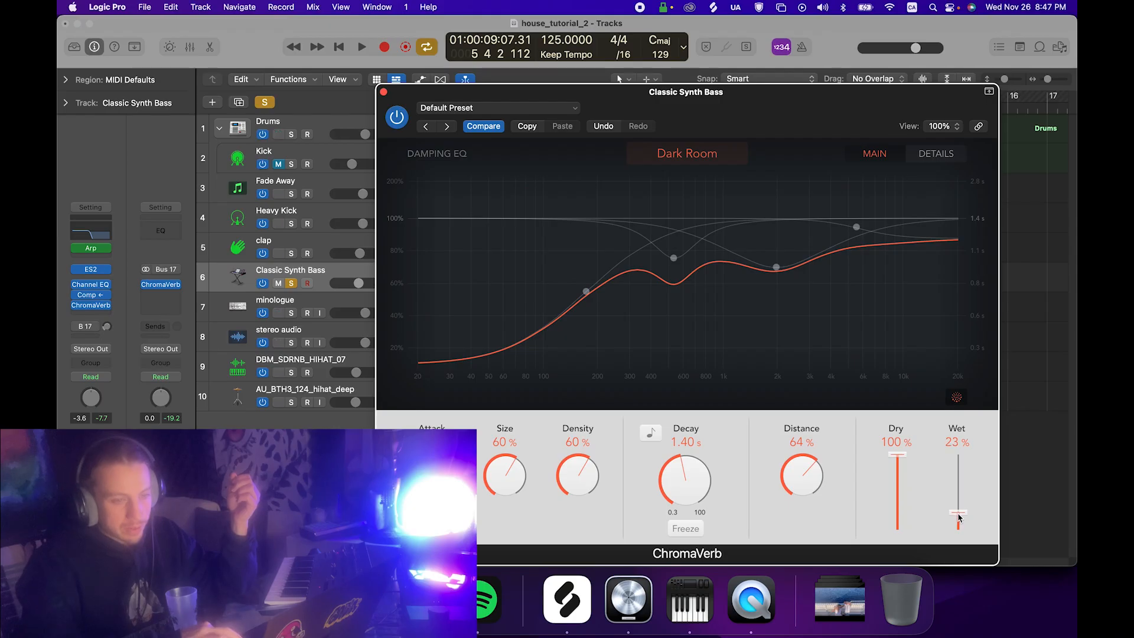
pyautogui.press('space')
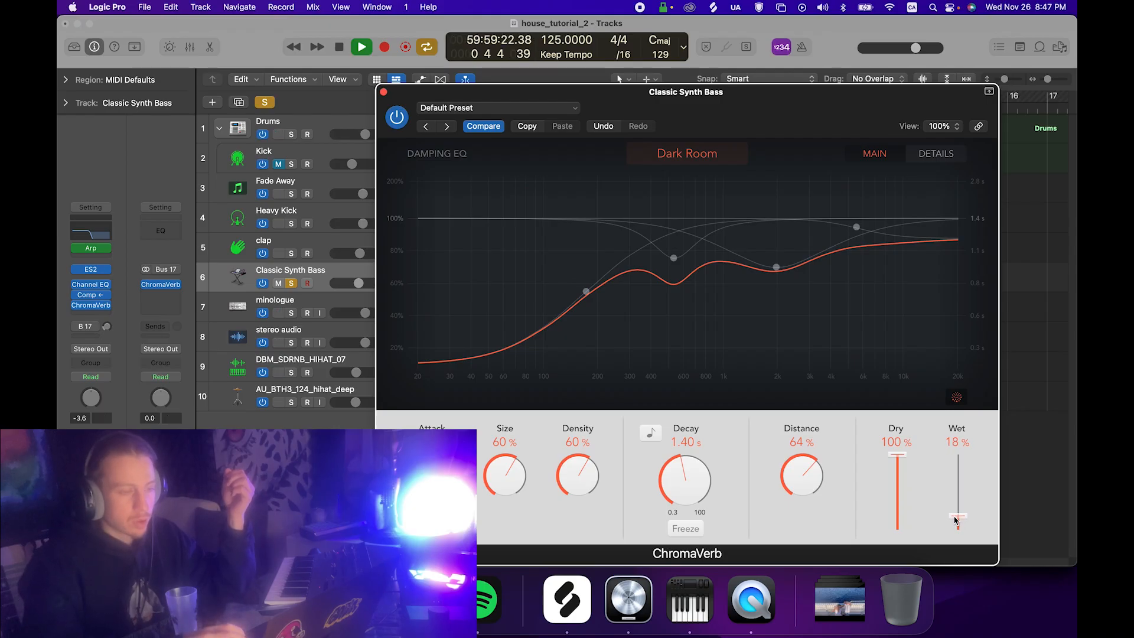
pyautogui.moveTo(957, 520); pyautogui.dragTo(959, 522)
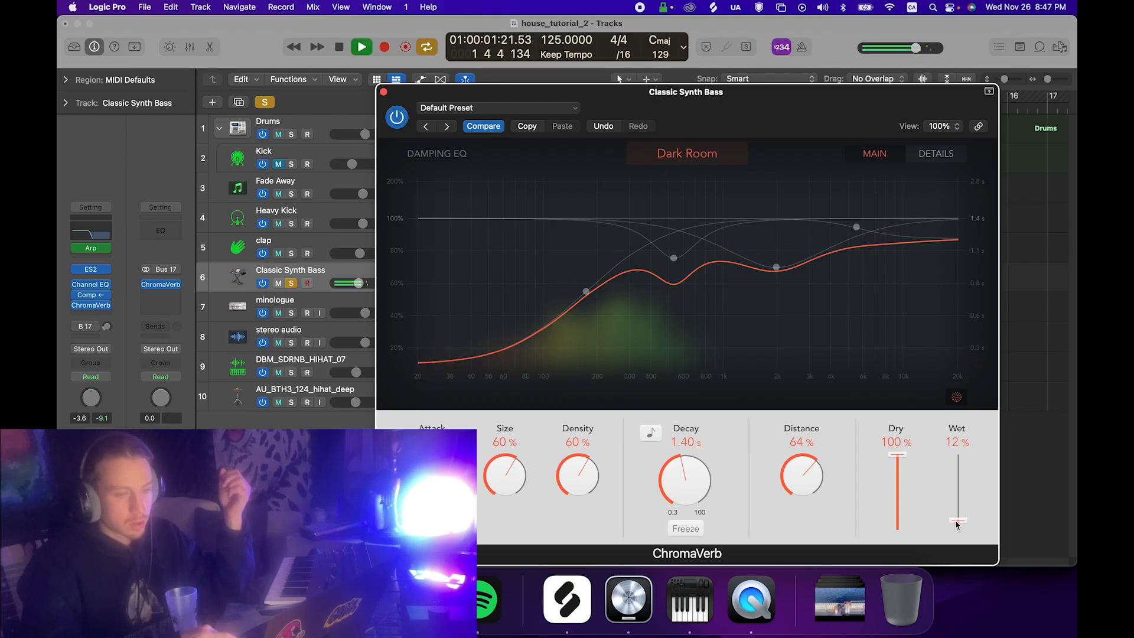
# Bypass ChromaVerb on the Classic Synth Bass track, reactivate its Bus 17 send and restart playback.
pyautogui.click(76, 305)
pyautogui.press('space')
pyautogui.click(77, 326)
pyautogui.press('space')
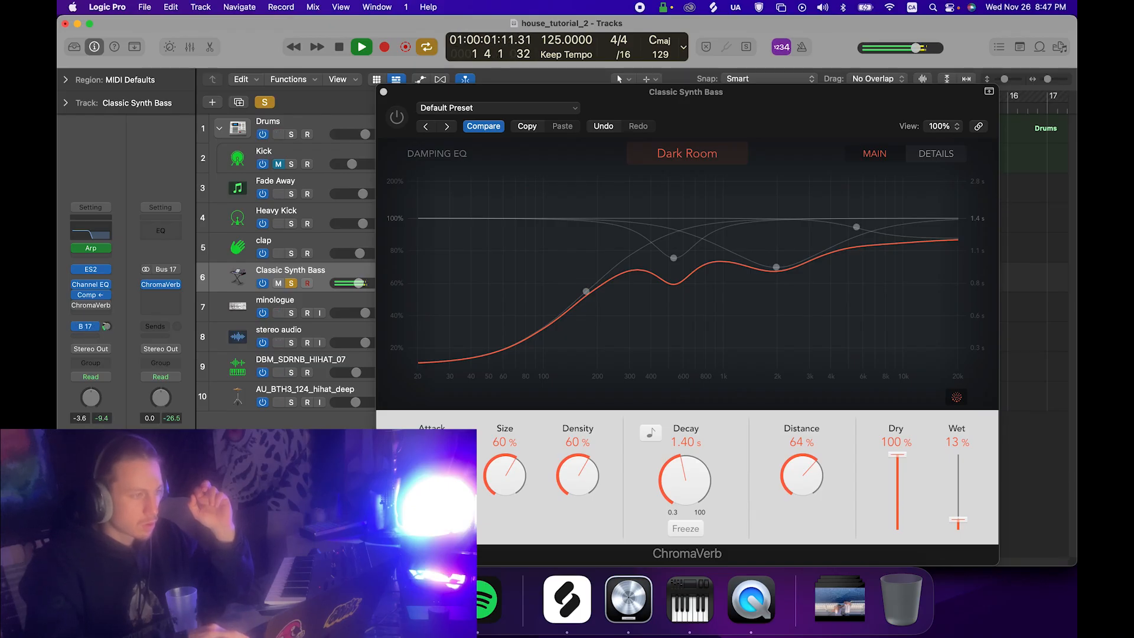
# Set the bass track's ChromaVerb to a tempo-synced 1 Bar decay and 66% distance, adjust the Bus 17 send and close the reverb window.
pyautogui.moveTo(686, 471); pyautogui.dragTo(688, 444)
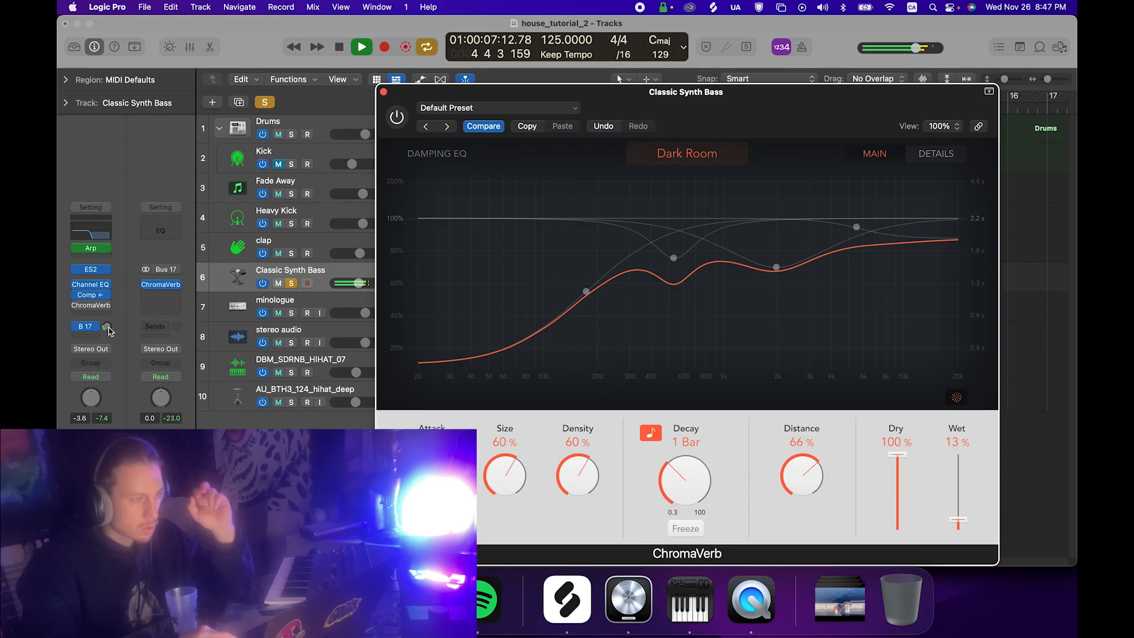
pyautogui.click(107, 327)
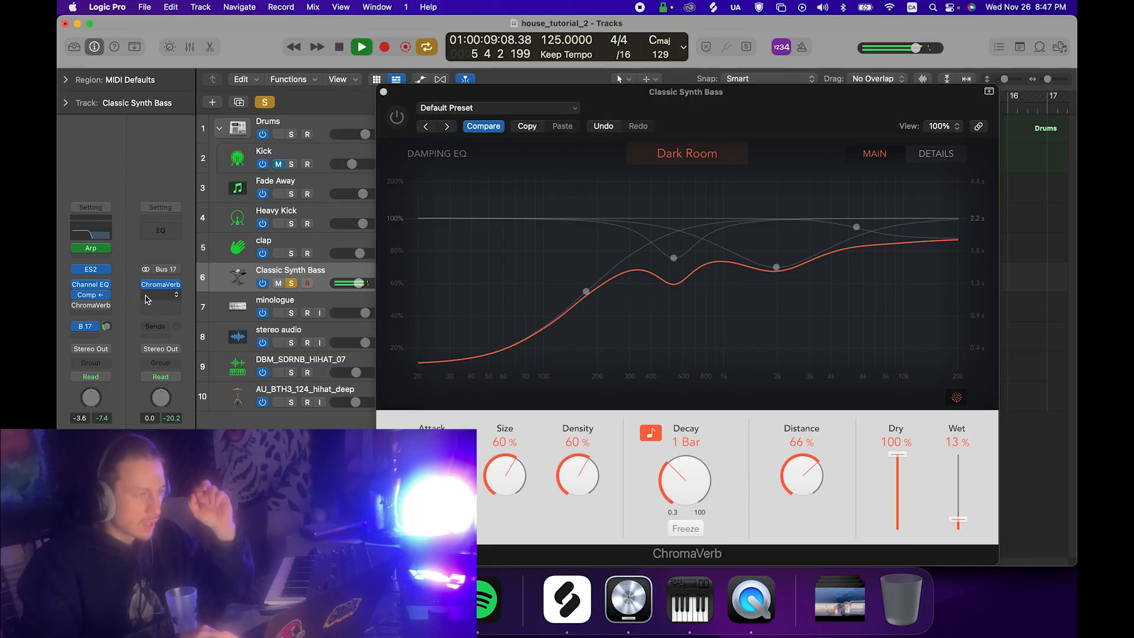
pyautogui.click(383, 92)
# Open ChromaVerb on the Bus 17 channel and set a tempo-synced 1 Bar decay and 53% distance during playback.
pyautogui.click(161, 285)
pyautogui.press('space')
pyautogui.press('space')
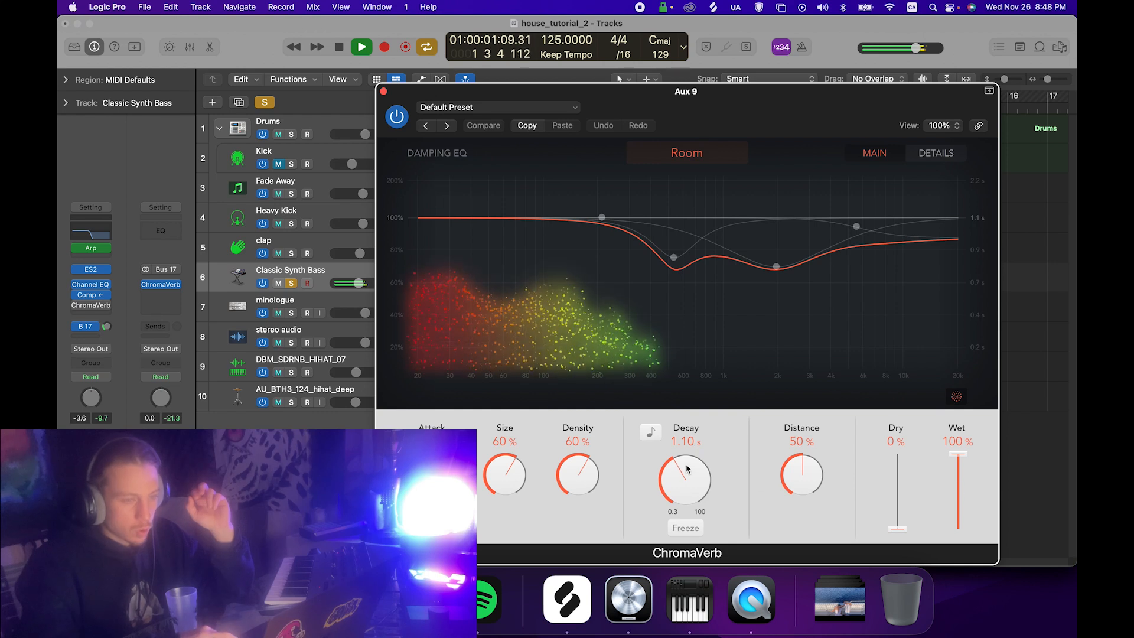
pyautogui.click(650, 431)
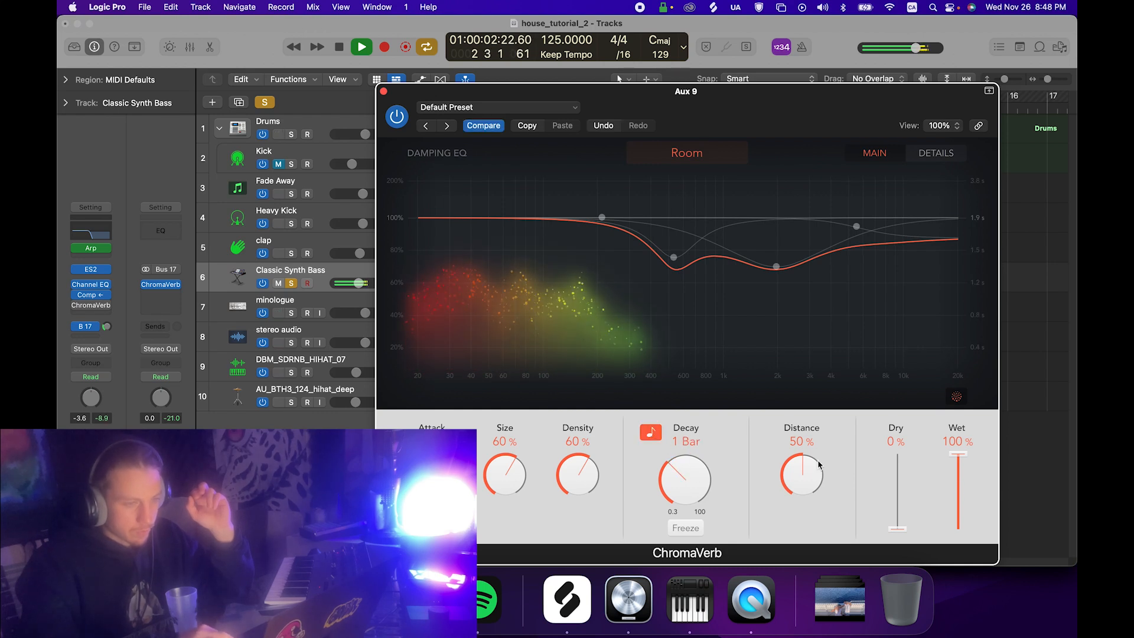
pyautogui.moveTo(812, 470); pyautogui.dragTo(813, 466)
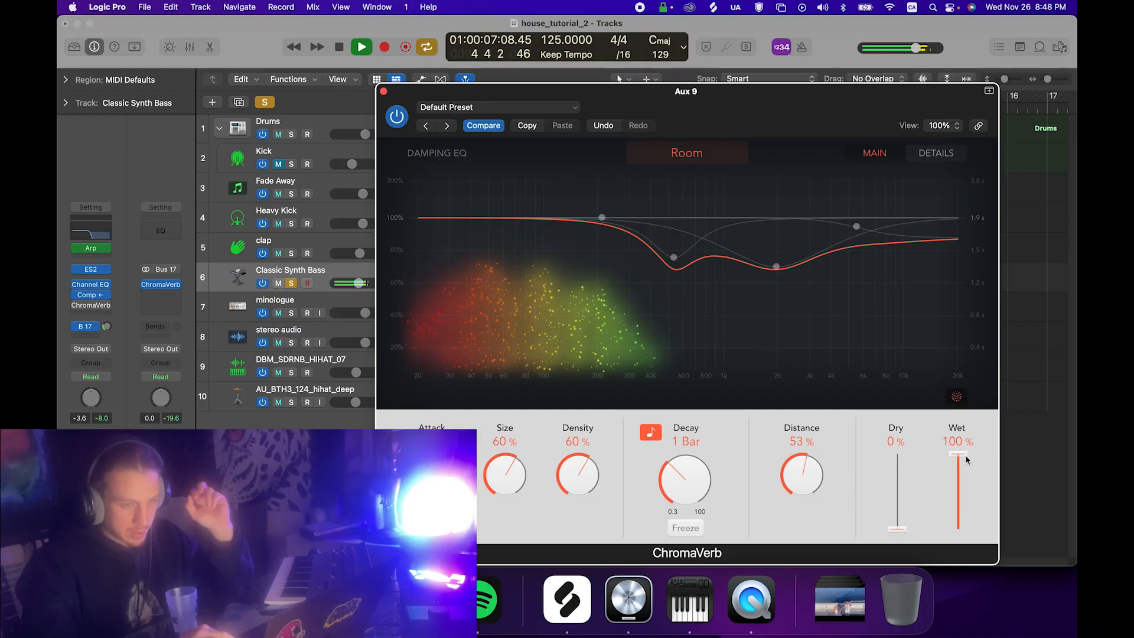
# Switch the Bus 17 ChromaVerb to Dark Room, lower its wet level and stop playback.
pyautogui.click(706, 152)
pyautogui.click(626, 263)
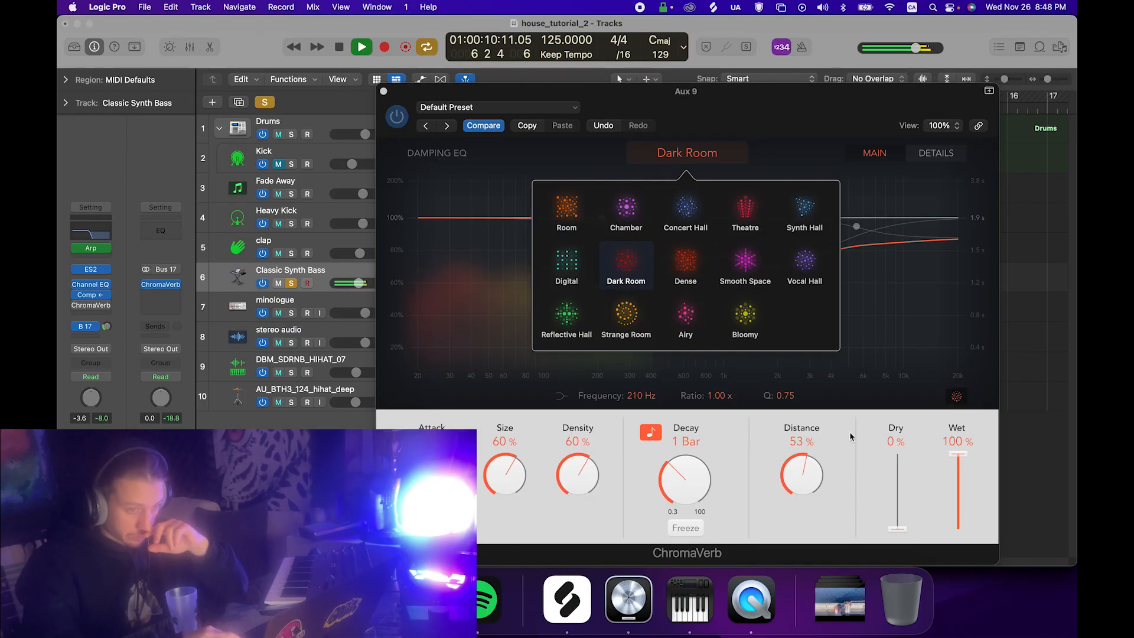
pyautogui.click(980, 473)
pyautogui.moveTo(958, 455); pyautogui.dragTo(961, 486)
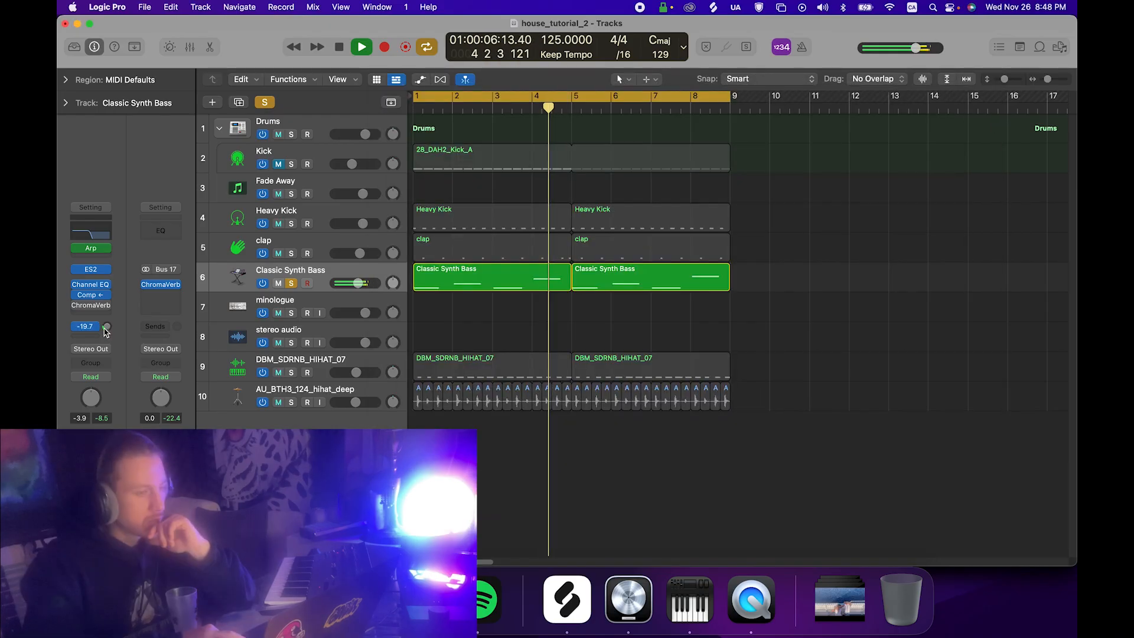
pyautogui.press('space')
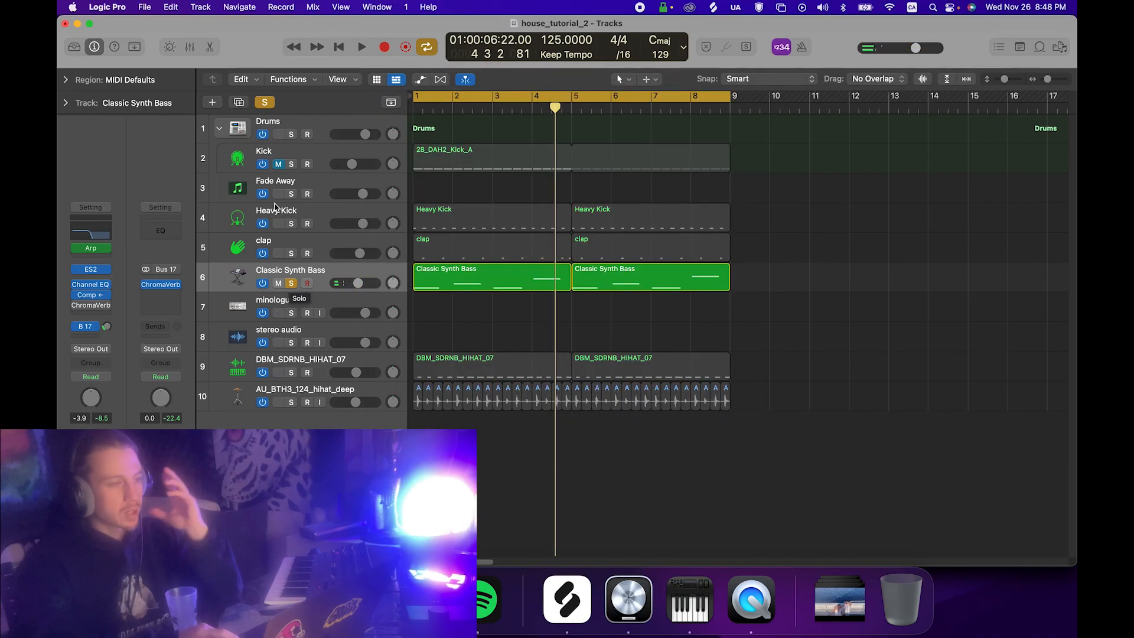
# Clear all solos and set the Classic Synth Bass volume to -3.9 dB while playing the full mix.
pyautogui.click(264, 103)
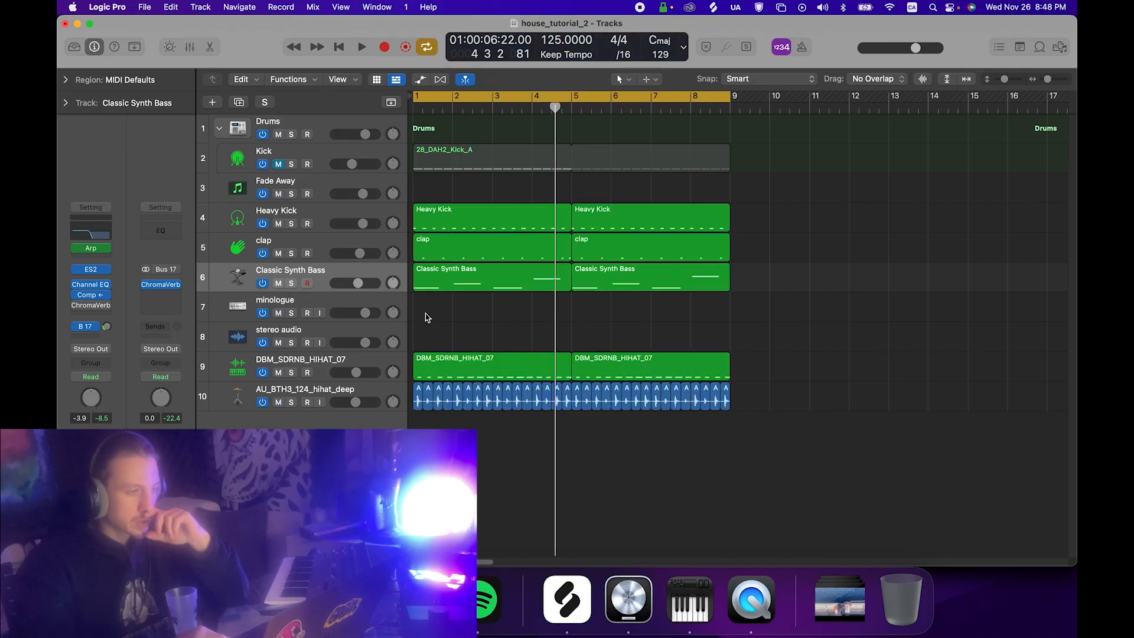
pyautogui.moveTo(358, 287); pyautogui.dragTo(355, 287)
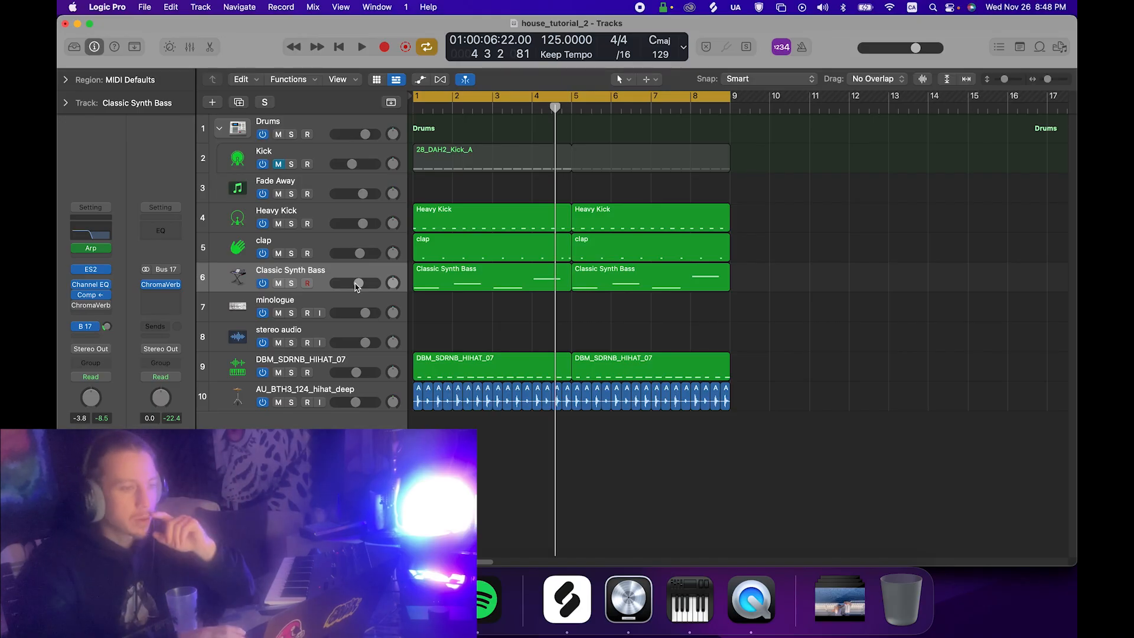
pyautogui.press('space')
pyautogui.moveTo(357, 283); pyautogui.dragTo(358, 283)
pyautogui.moveTo(358, 284); pyautogui.dragTo(358, 284)
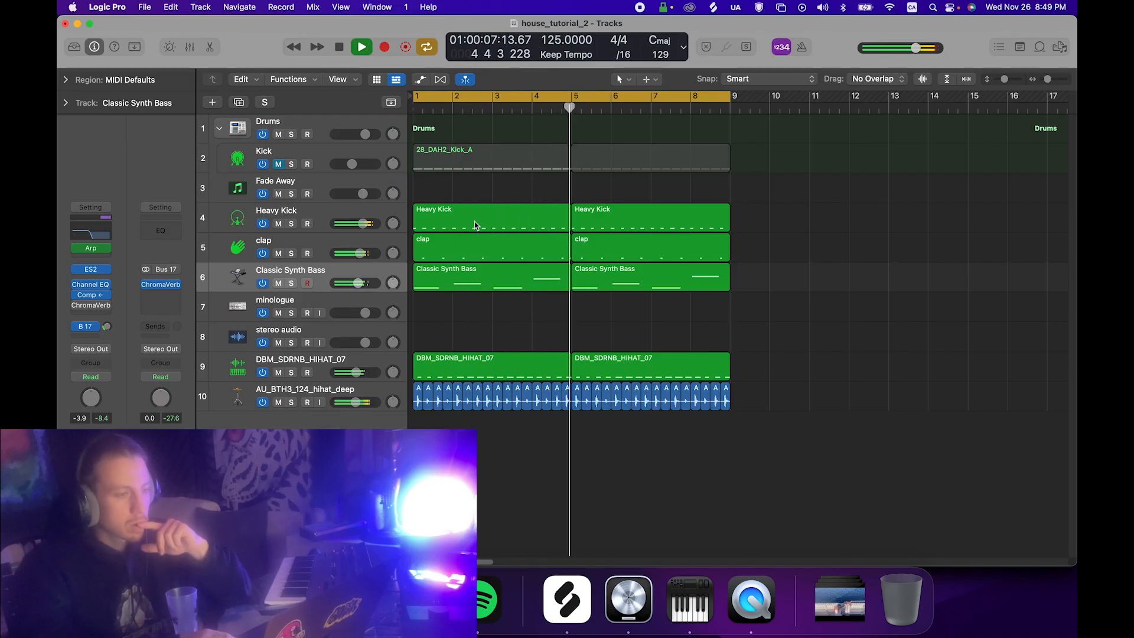
pyautogui.press('space')
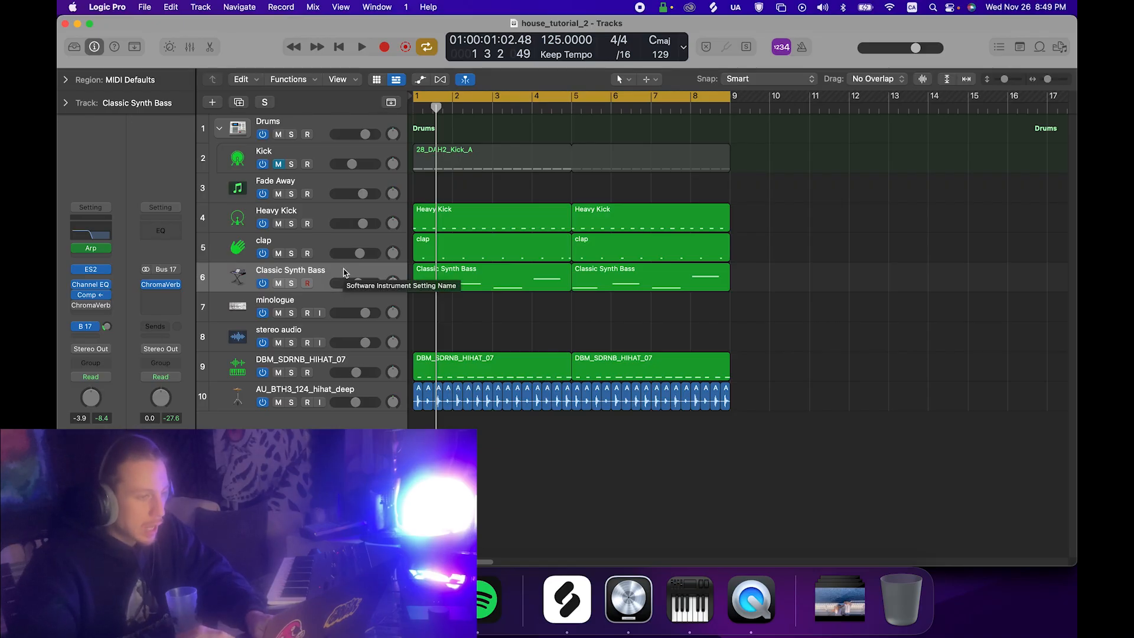
# Duplicate the Classic Synth Bass track and rename the new track pad.
pyautogui.press('super+d')
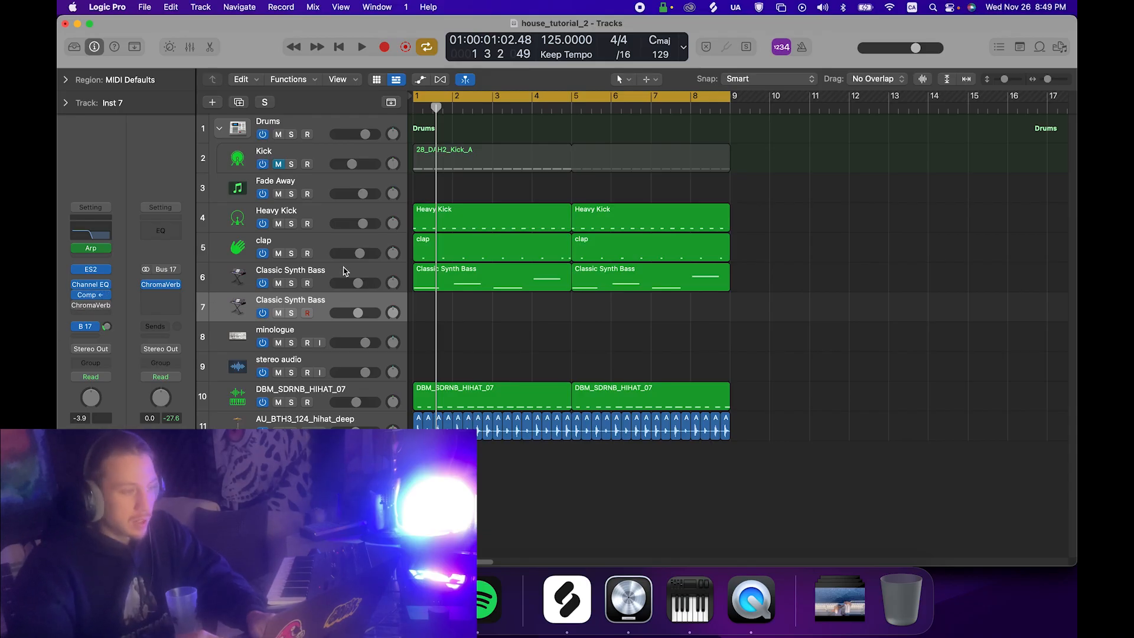
pyautogui.doubleClick(300, 300)
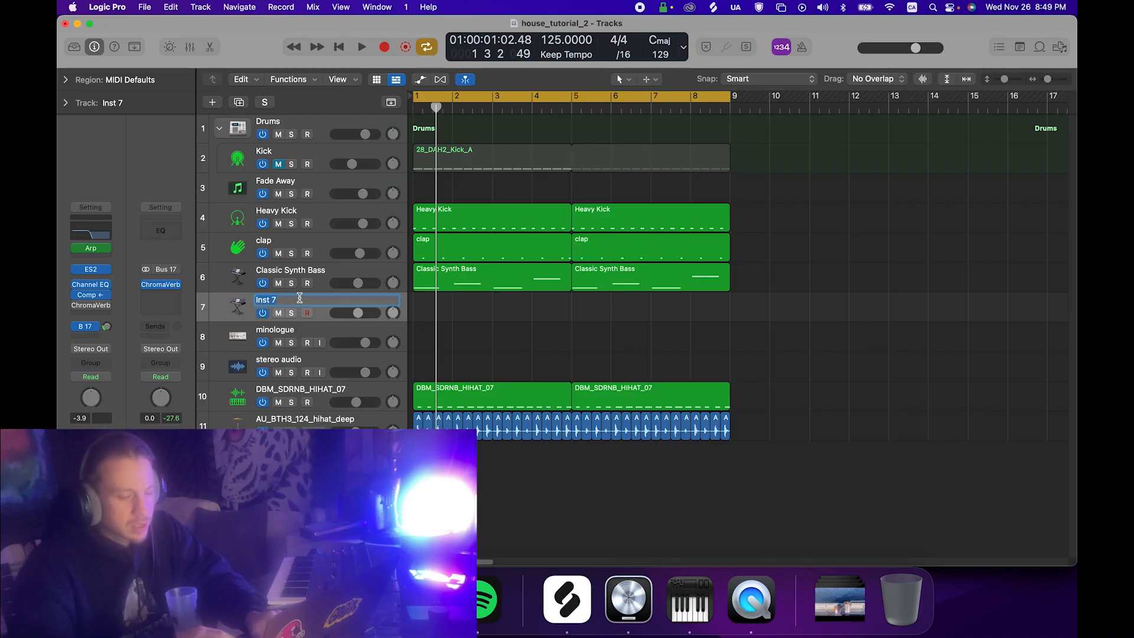
pyautogui.write('pad')
pyautogui.press('Return')
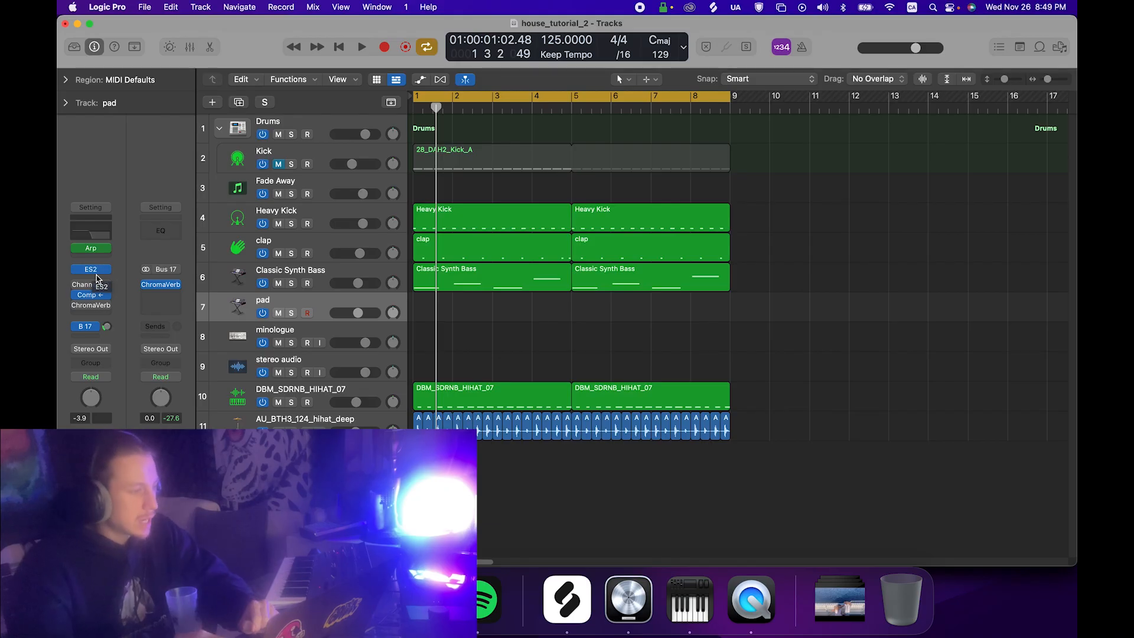
# Load the Massive Spacer pad preset in the pad track's ES2 and audition it over playback.
pyautogui.click(90, 270)
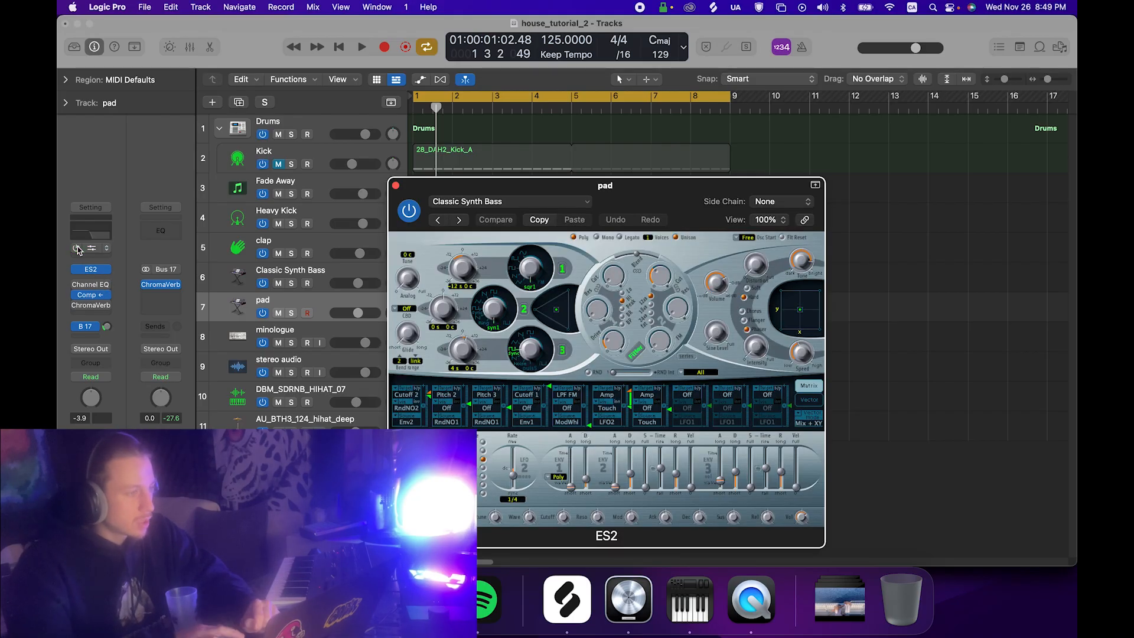
pyautogui.click(514, 205)
pyautogui.moveTo(561, 479)
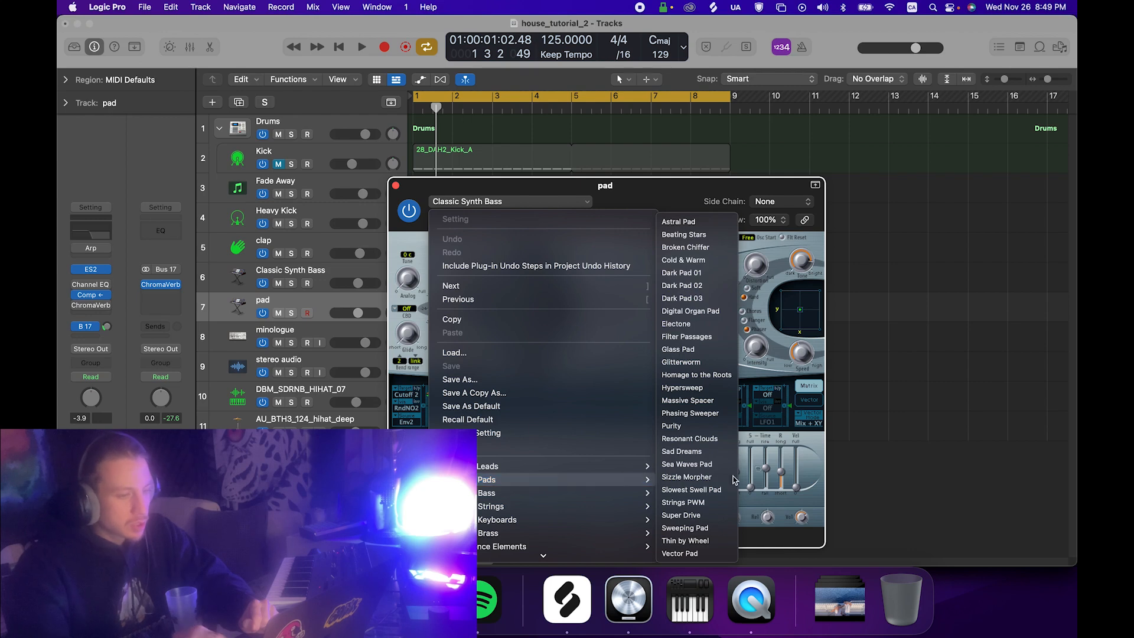
pyautogui.click(711, 400)
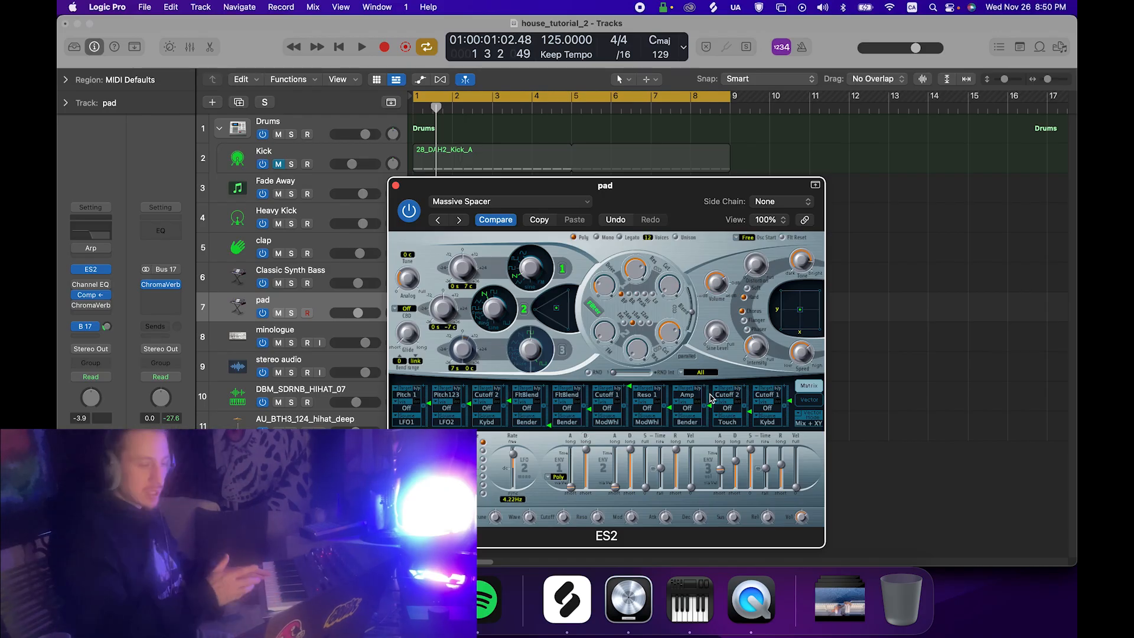
pyautogui.moveTo(675, 192); pyautogui.dragTo(372, 93)
pyautogui.press('space')
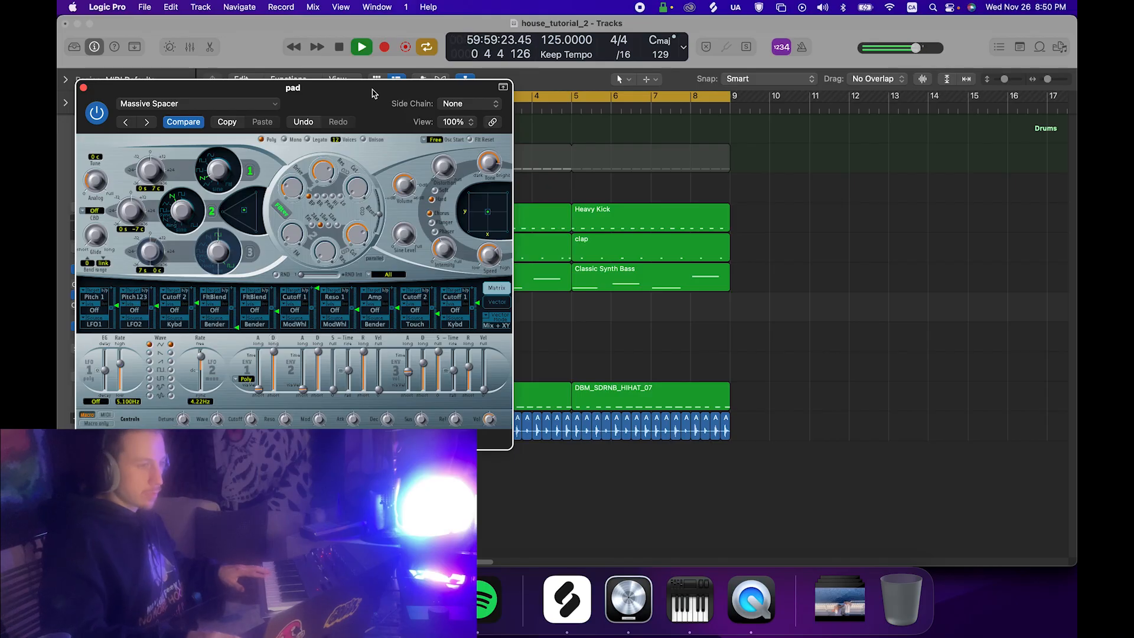
pyautogui.moveTo(354, 103); pyautogui.dragTo(433, 101)
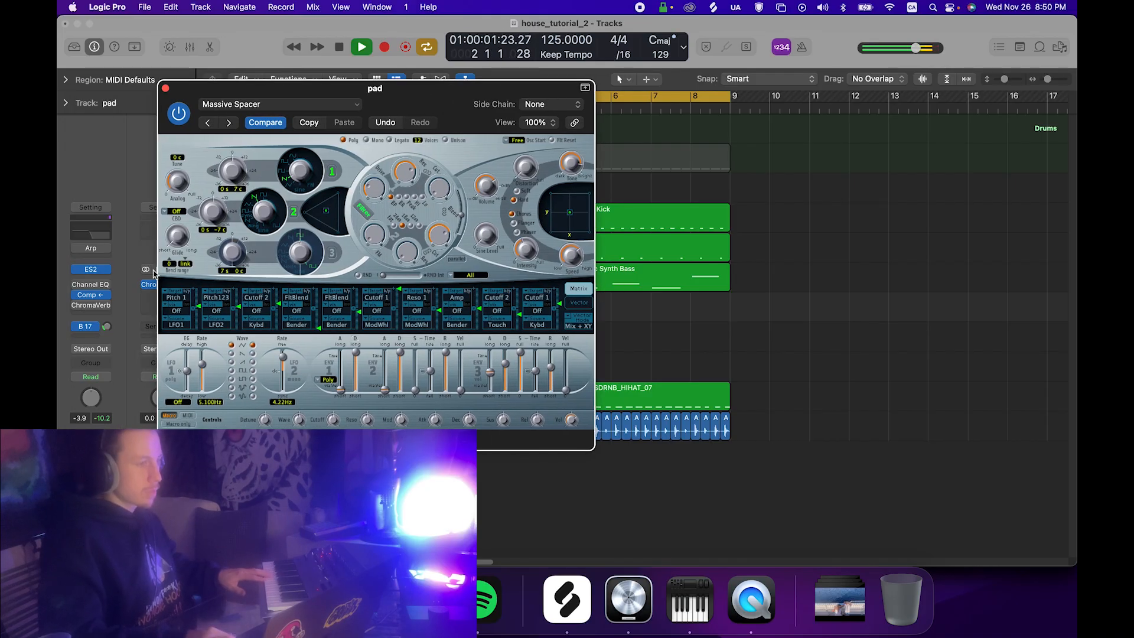
pyautogui.press('space')
# Activate ChromaVerb on the pad track, raise its wet level to 49% and close its window.
pyautogui.click(77, 308)
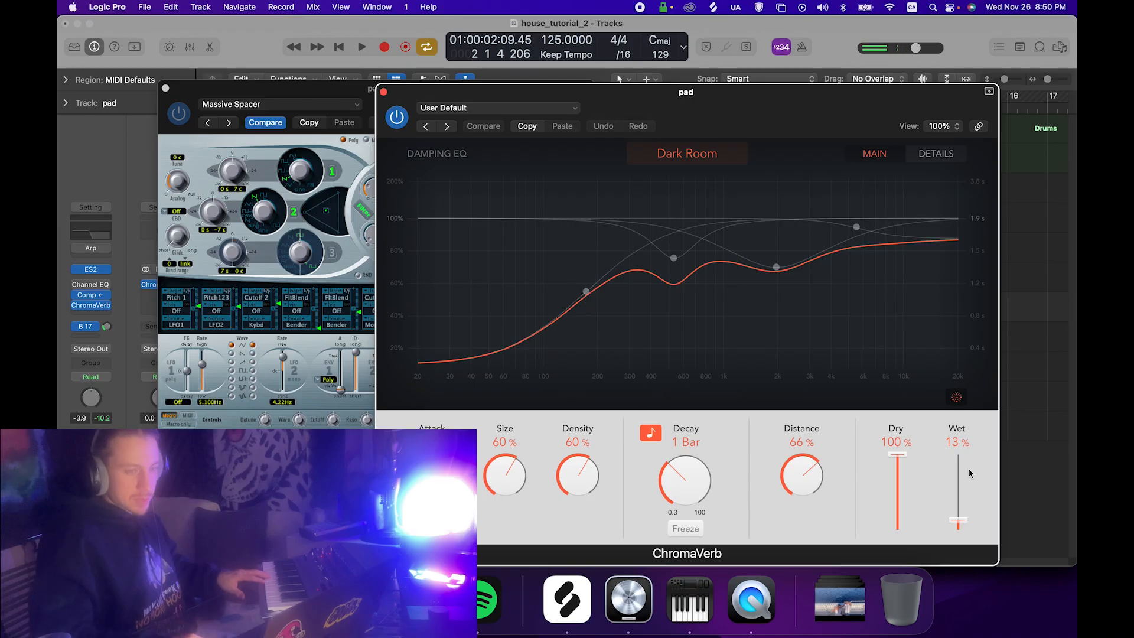
pyautogui.moveTo(959, 516); pyautogui.dragTo(962, 488)
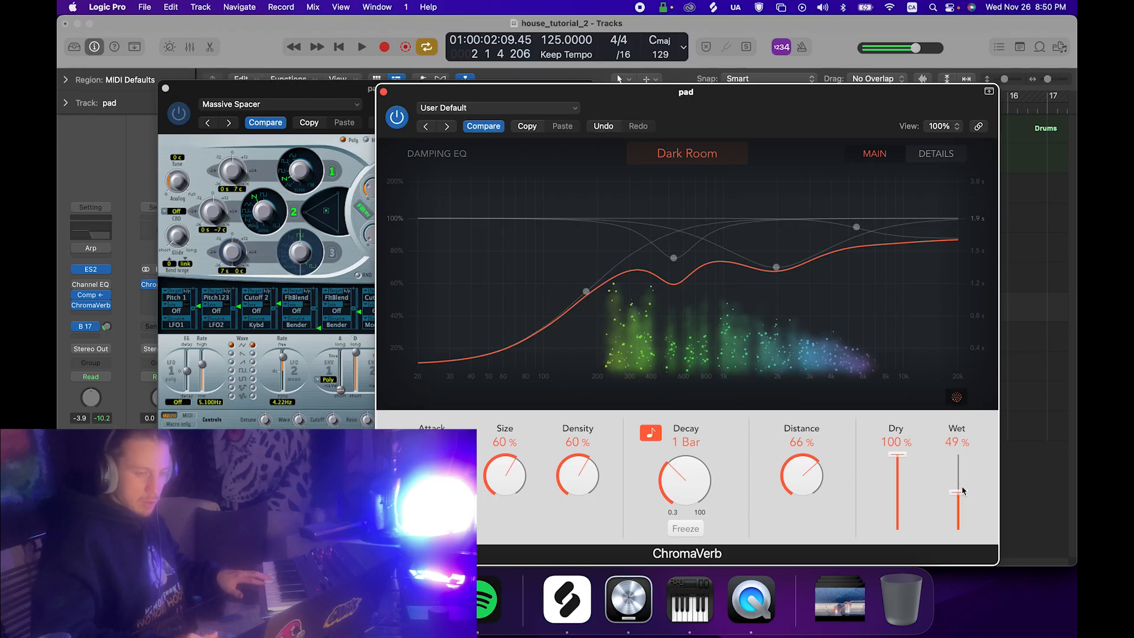
pyautogui.click(384, 93)
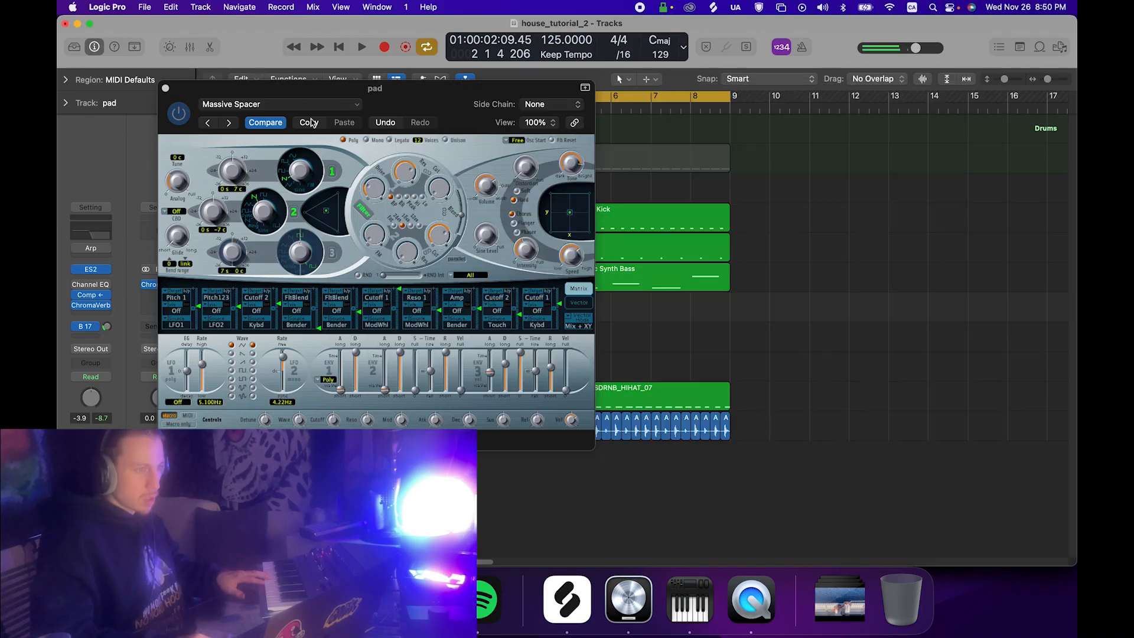
# Switch the pad track's ES2 to the next preset, Phasing Sweeper.
pyautogui.click(230, 123)
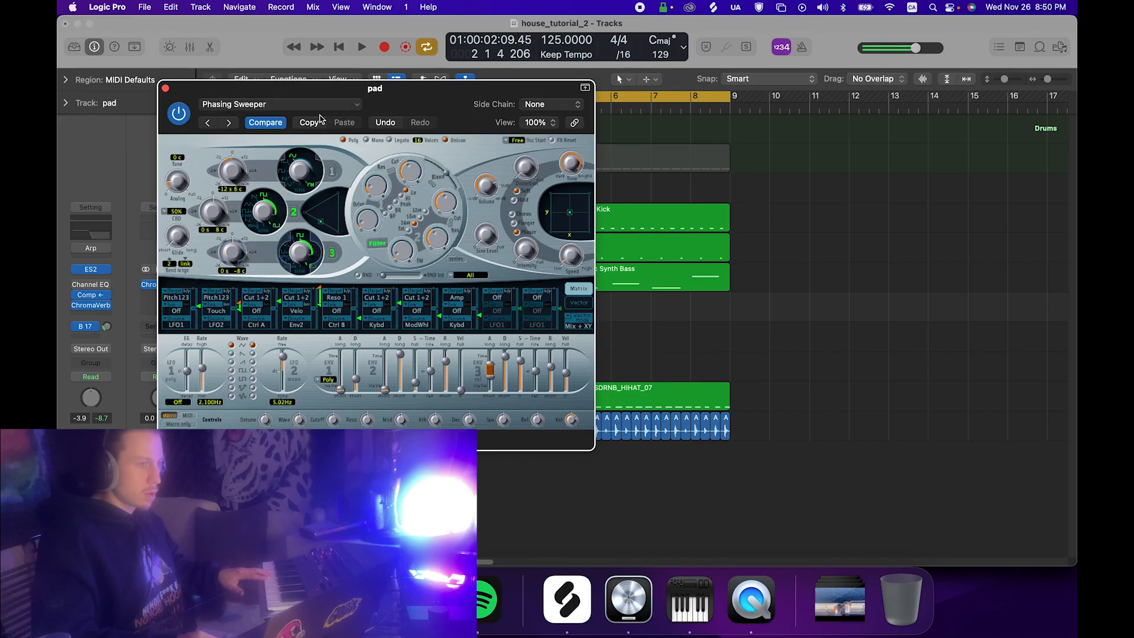
# Advance the pad track's ES2 to the Purity preset, audition it over playback and switch the track's Arpeggiator on.
pyautogui.click(230, 122)
pyautogui.click(230, 123)
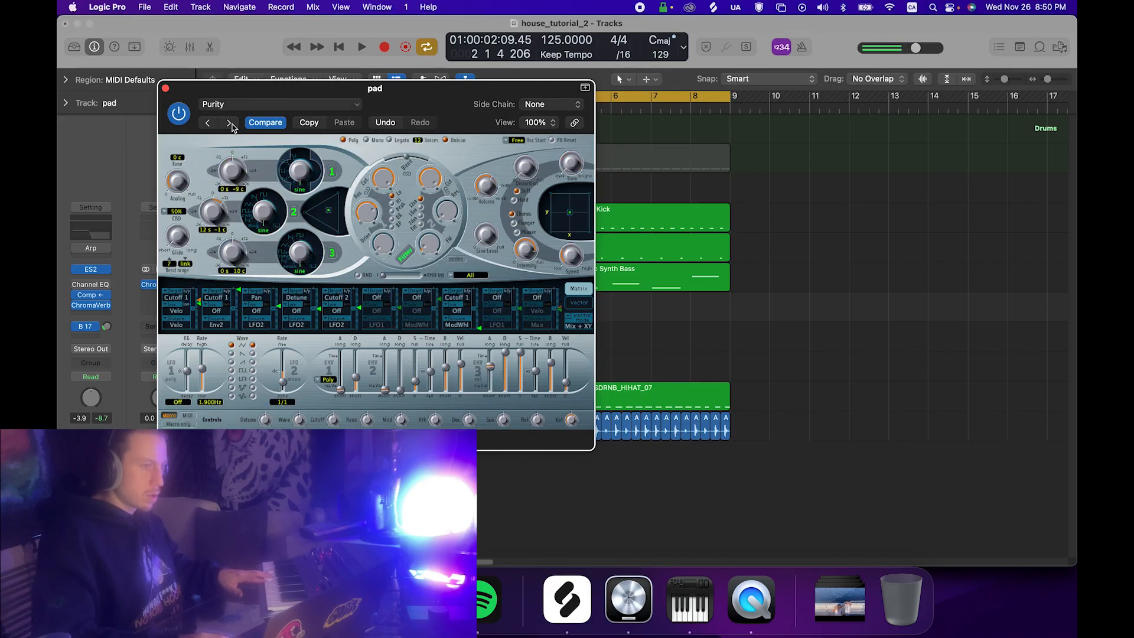
pyautogui.moveTo(464, 104); pyautogui.dragTo(370, 135)
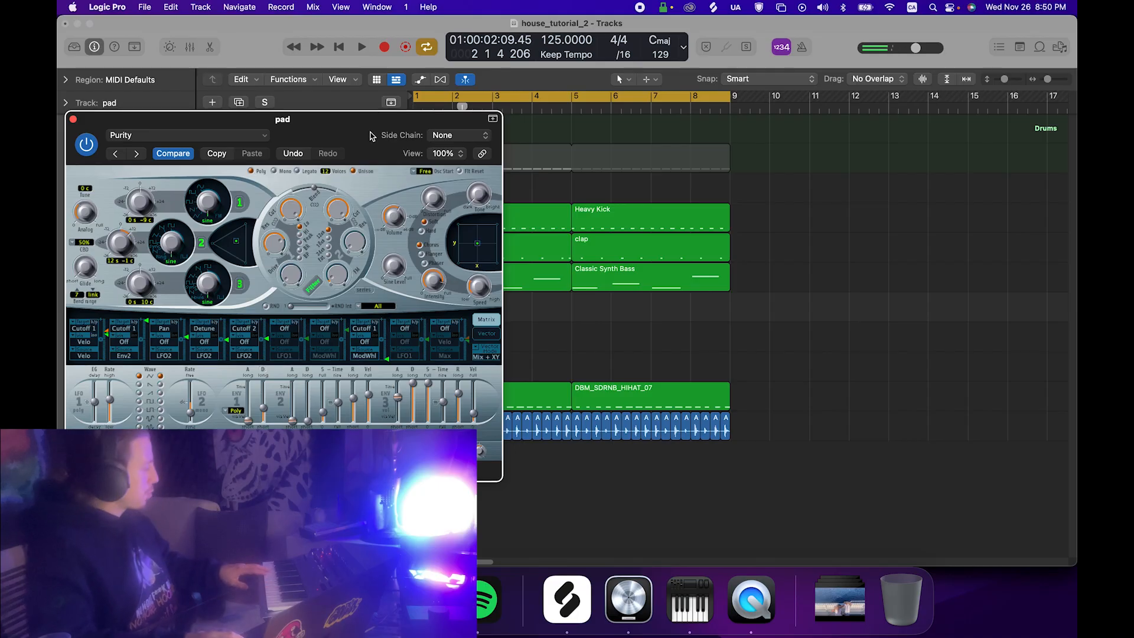
pyautogui.press('space')
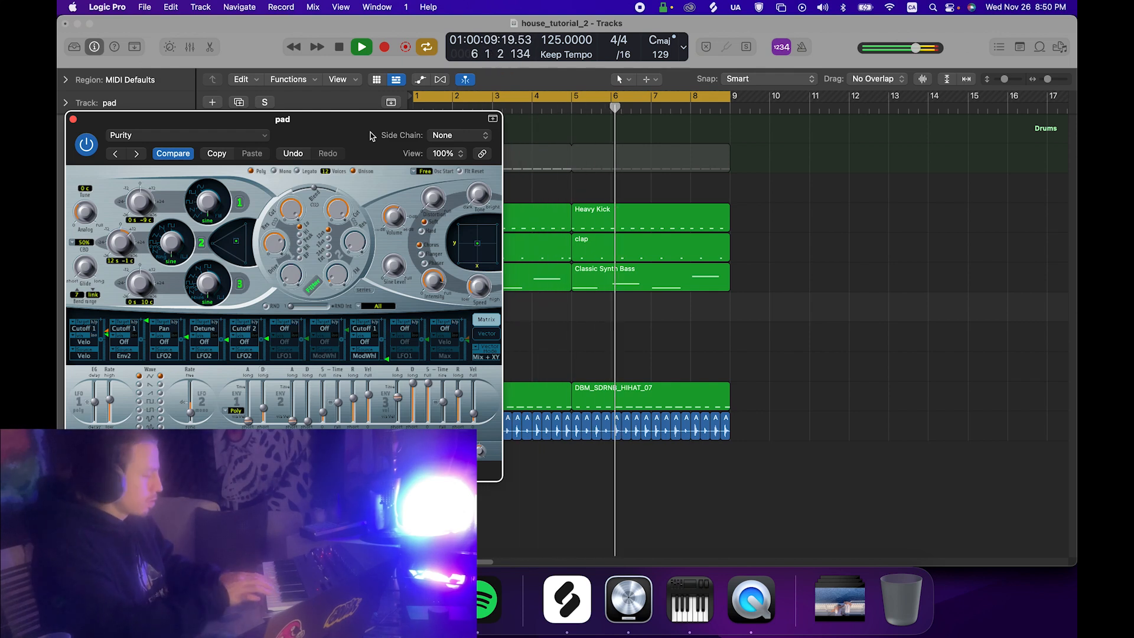
pyautogui.moveTo(344, 119); pyautogui.dragTo(615, 127)
pyautogui.click(75, 249)
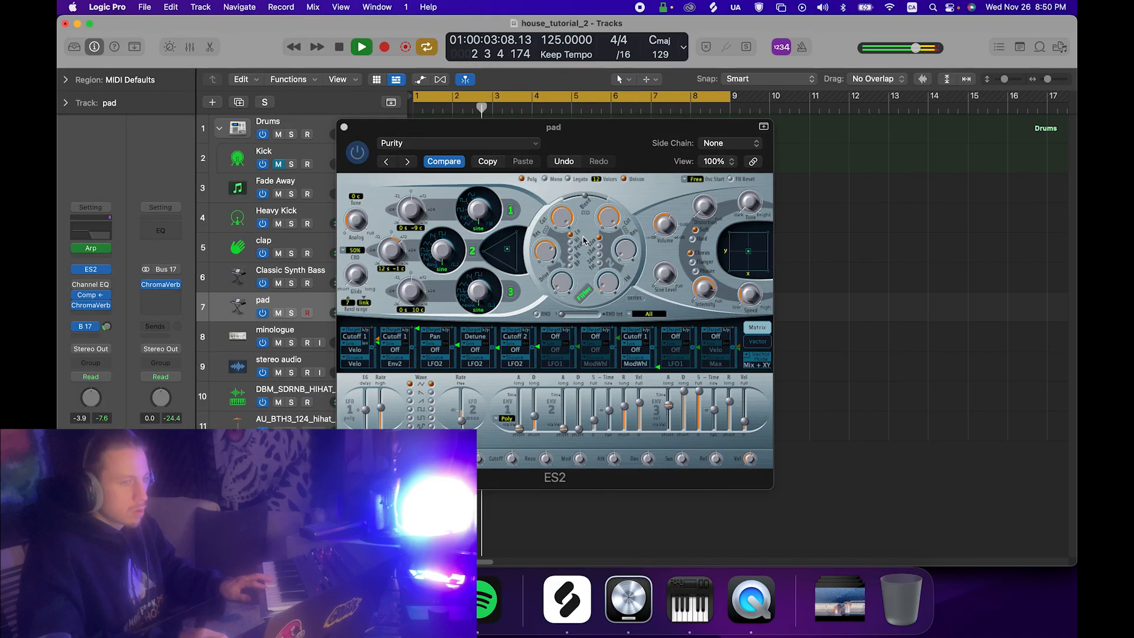
# Try a copy of the first note at E1 in the first Classic Synth Bass region, then delete the copy.
pyautogui.click(465, 275)
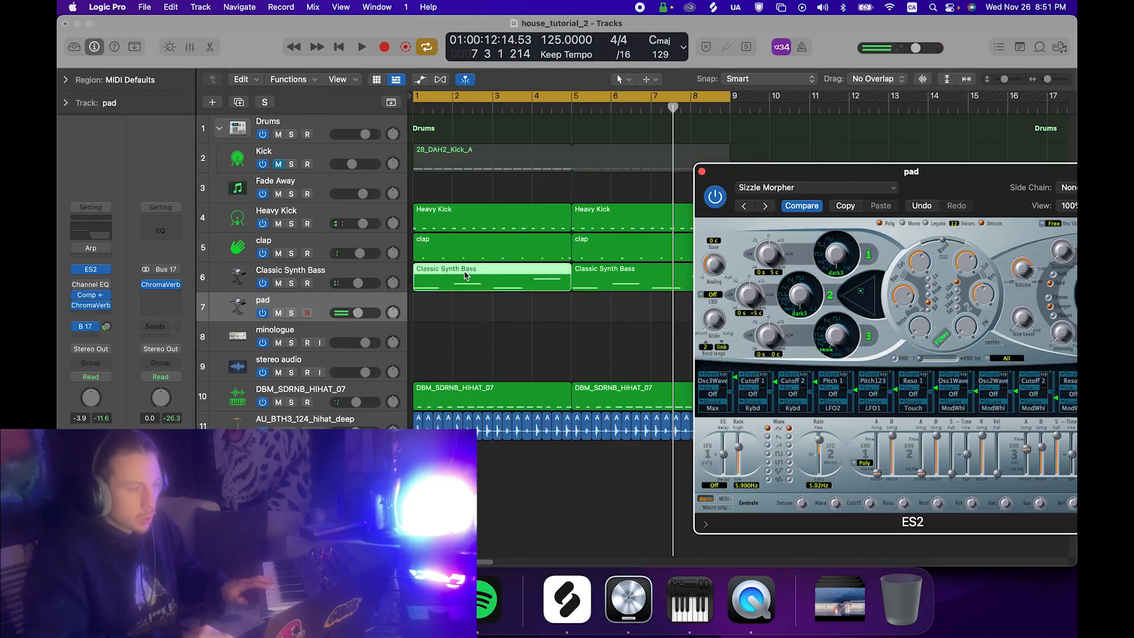
pyautogui.doubleClick(465, 274)
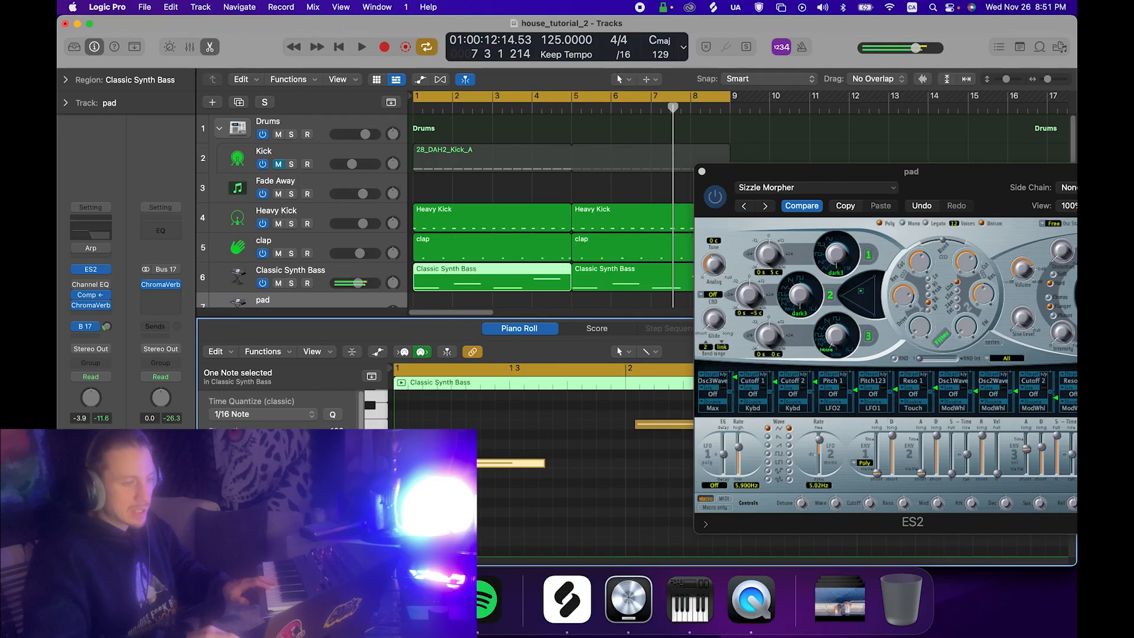
pyautogui.click(452, 490)
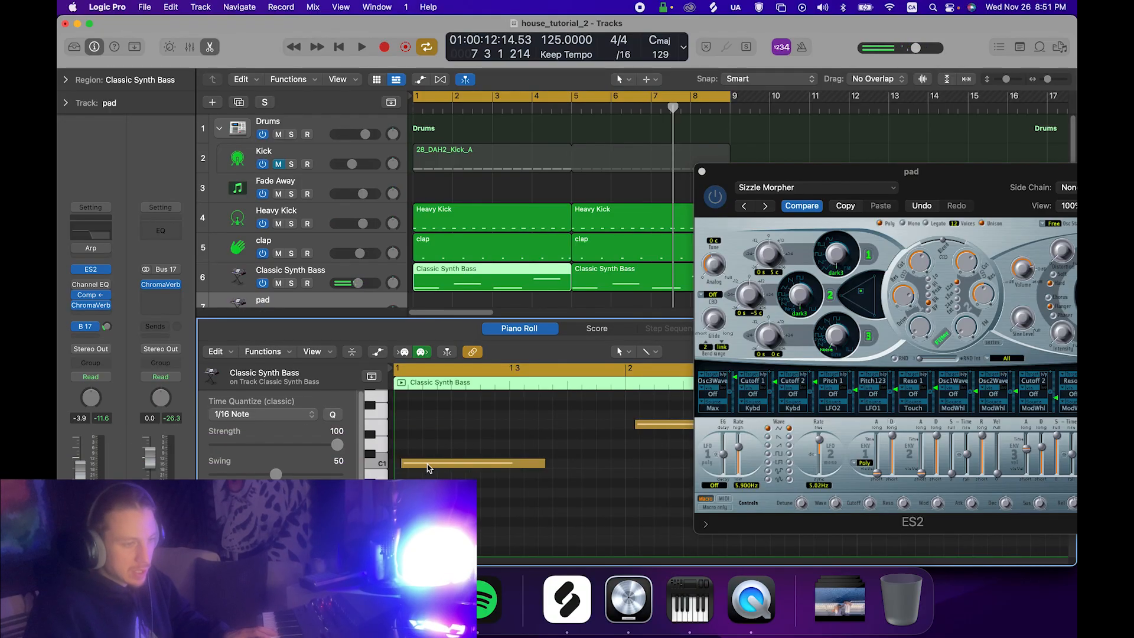
pyautogui.moveTo(428, 468); pyautogui.dragTo(429, 459)
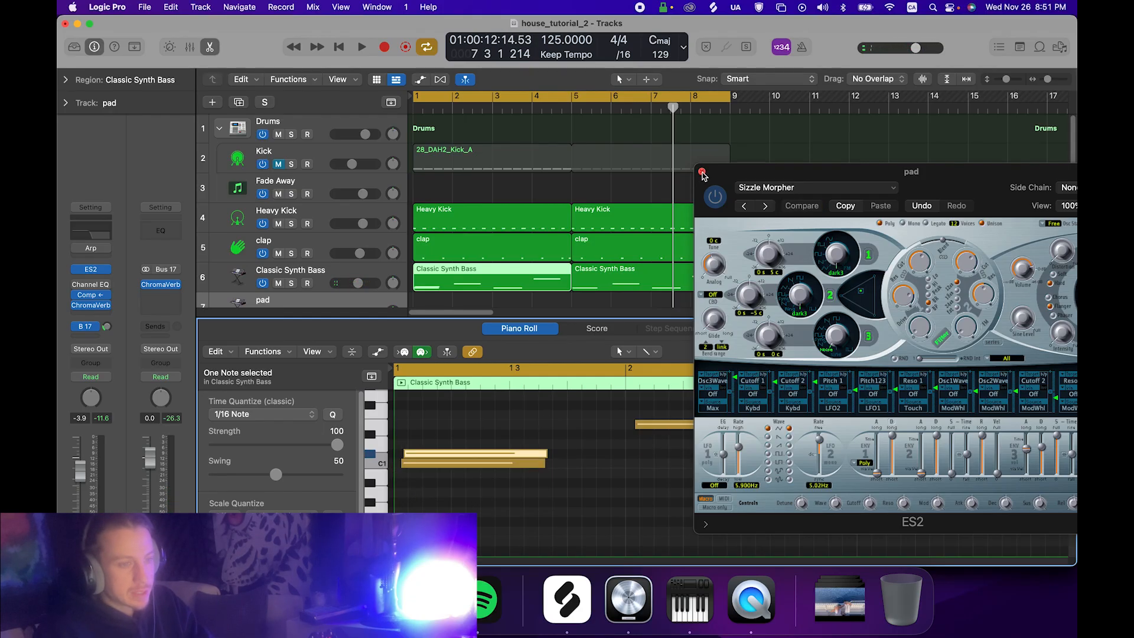
pyautogui.press('super+w')
pyautogui.moveTo(451, 457); pyautogui.dragTo(454, 427)
pyautogui.click(450, 417)
pyautogui.click(451, 424)
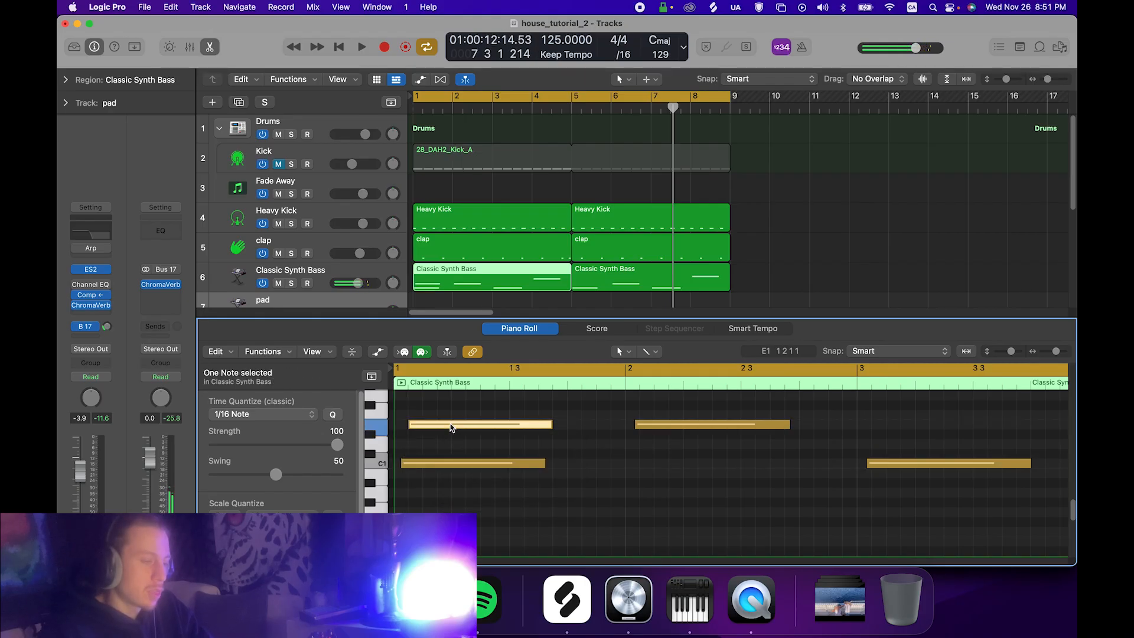
pyautogui.press('Delete')
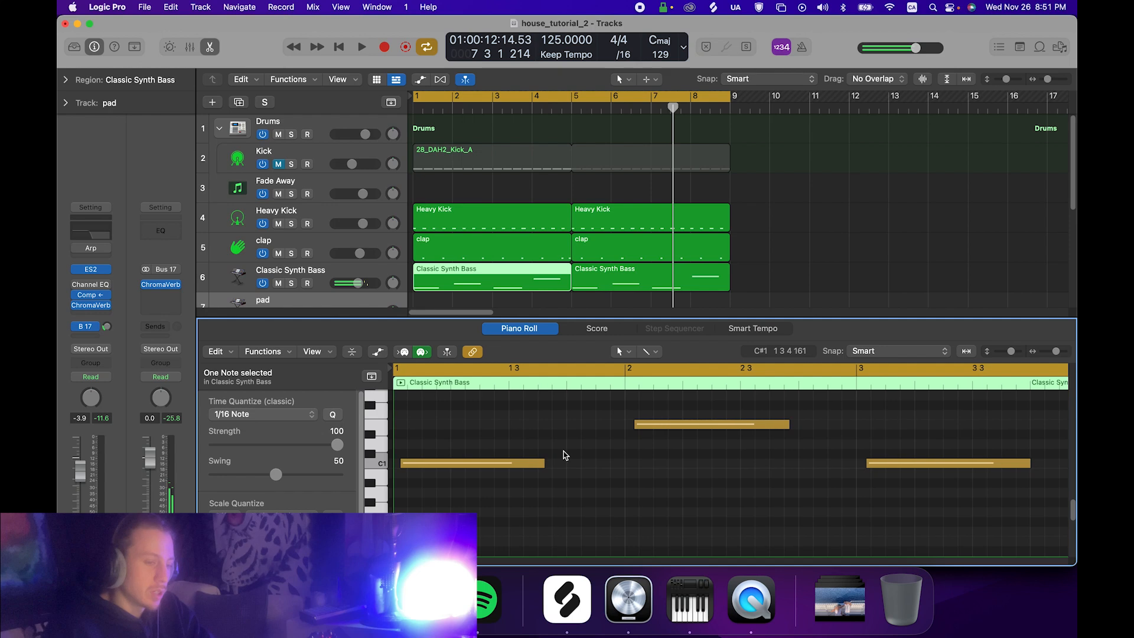
# Try the bass note at bar 2 at D#1, undo the move and close the Piano Roll.
pyautogui.hscroll(3, 558, 450)
pyautogui.hscroll(-2, 549, 432)
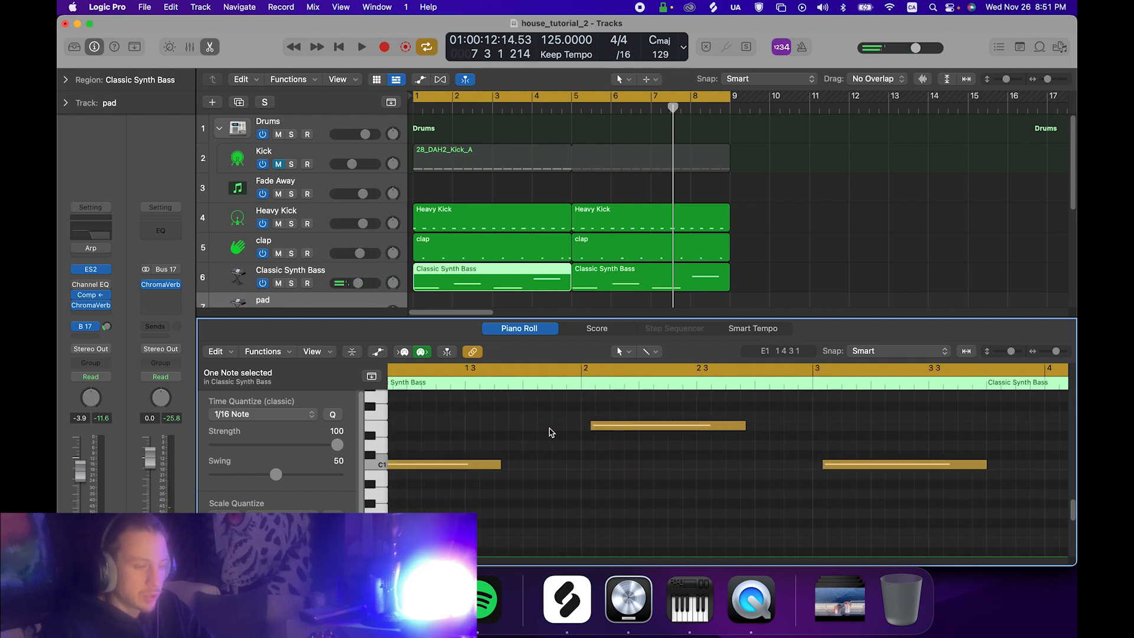
pyautogui.moveTo(630, 430); pyautogui.dragTo(628, 437)
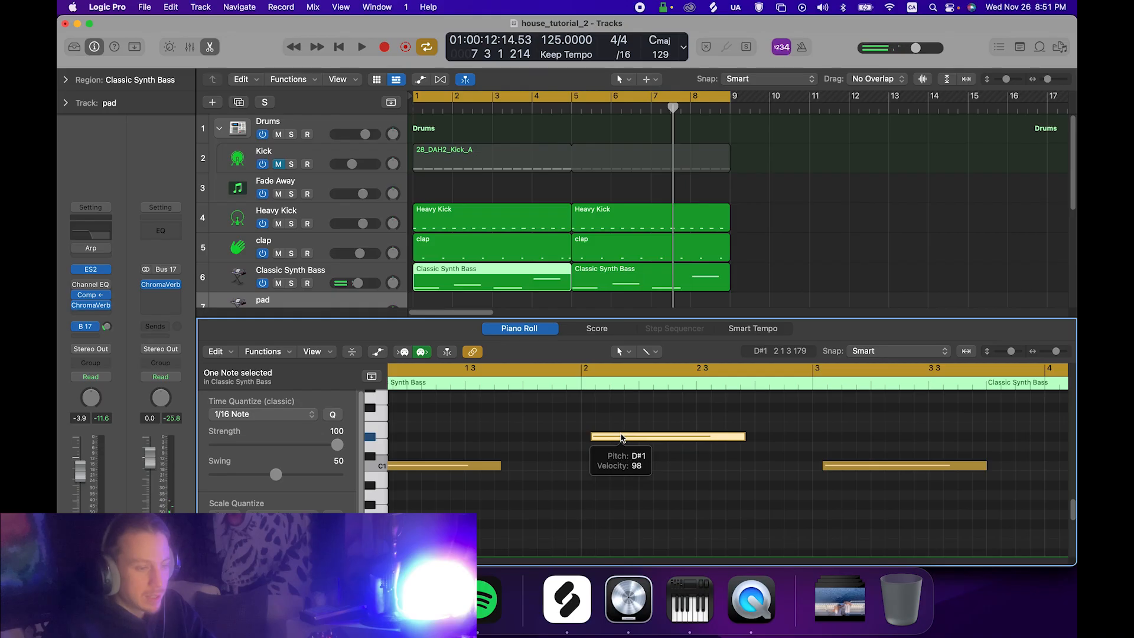
pyautogui.press('super+z')
pyautogui.click(599, 398)
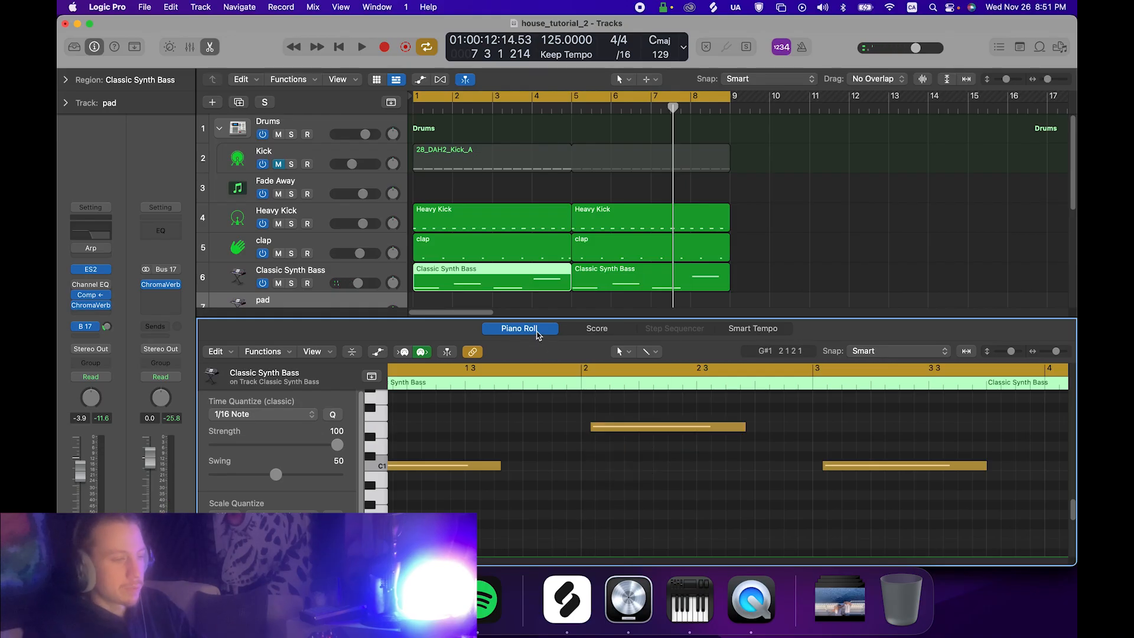
pyautogui.click(538, 335)
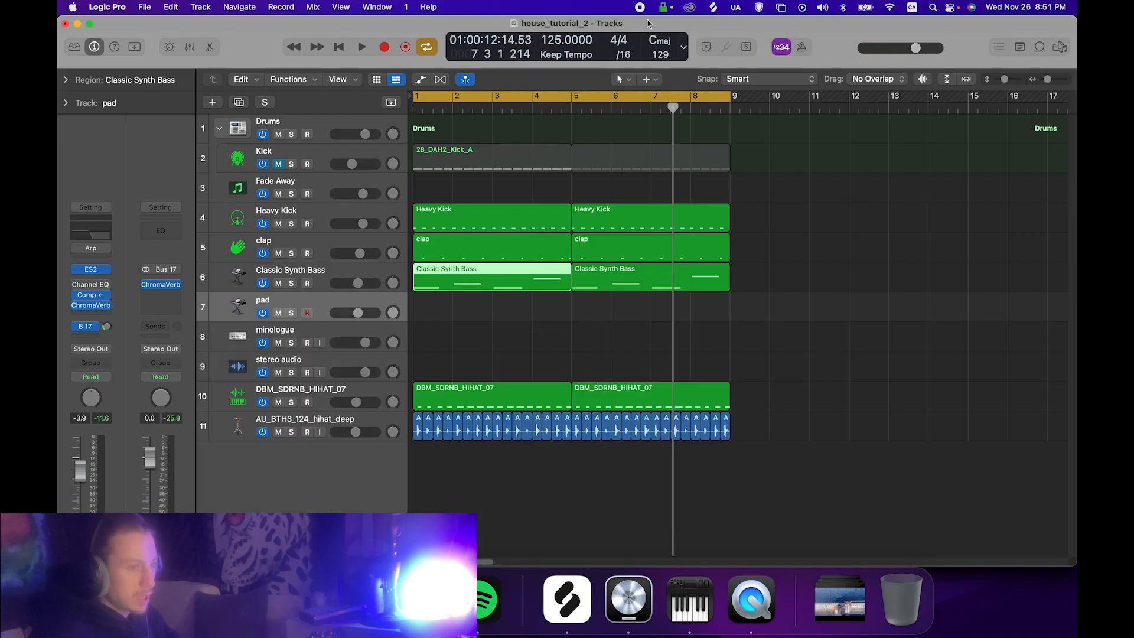
pyautogui.click(666, 45)
pyautogui.click(664, 43)
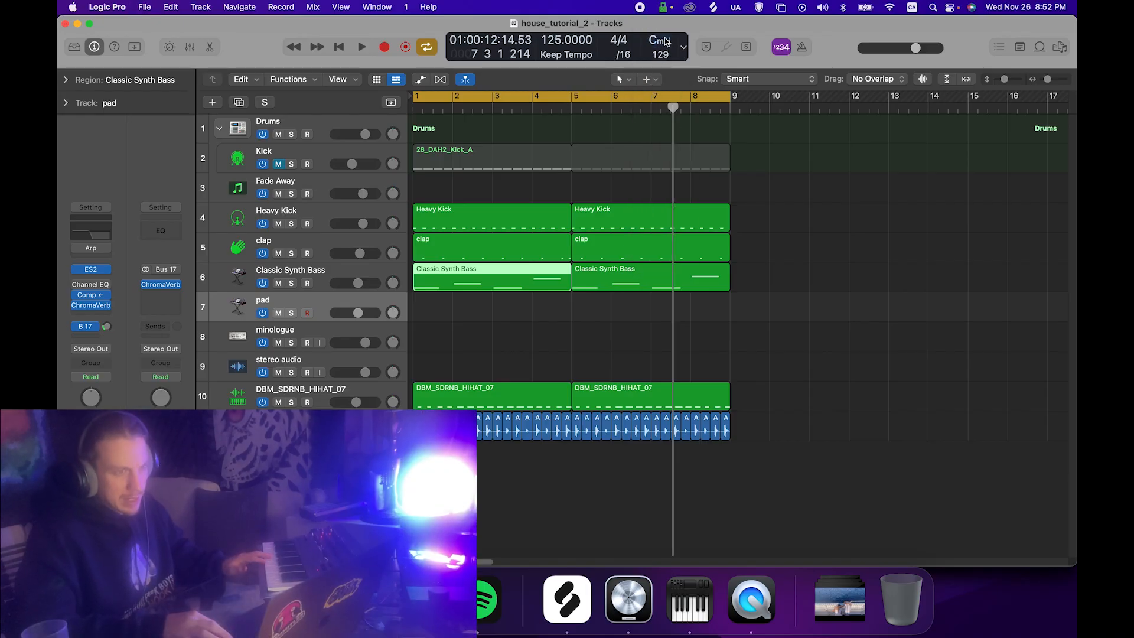
# Reopen the pad track's ES2 and audition the Sizzle Morpher preset over playback.
pyautogui.click(91, 272)
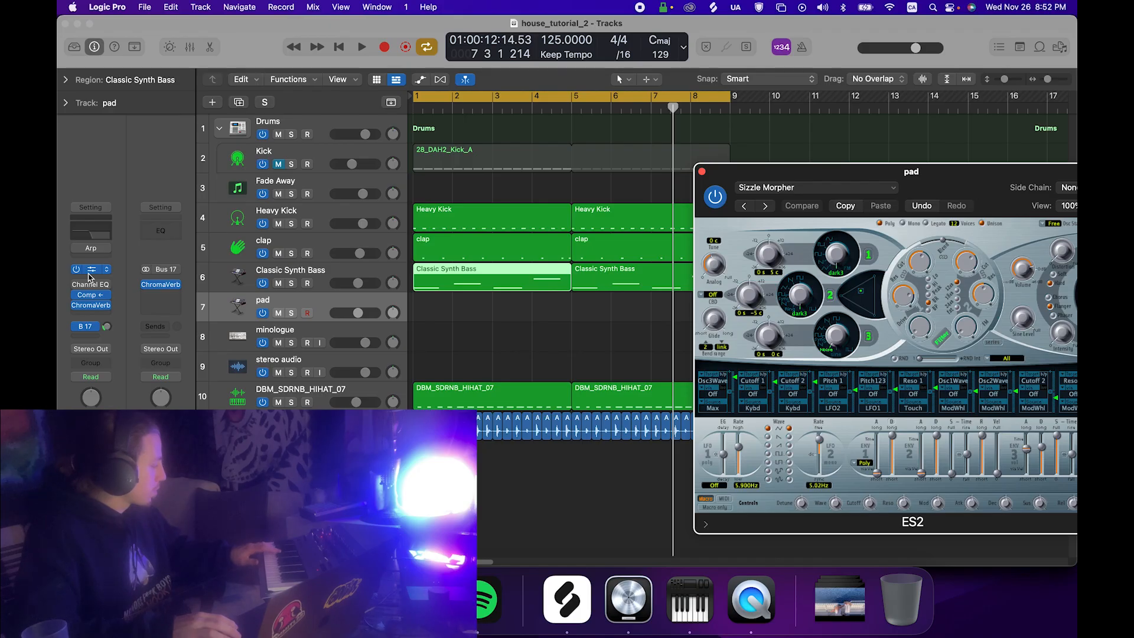
pyautogui.moveTo(921, 192); pyautogui.dragTo(527, 128)
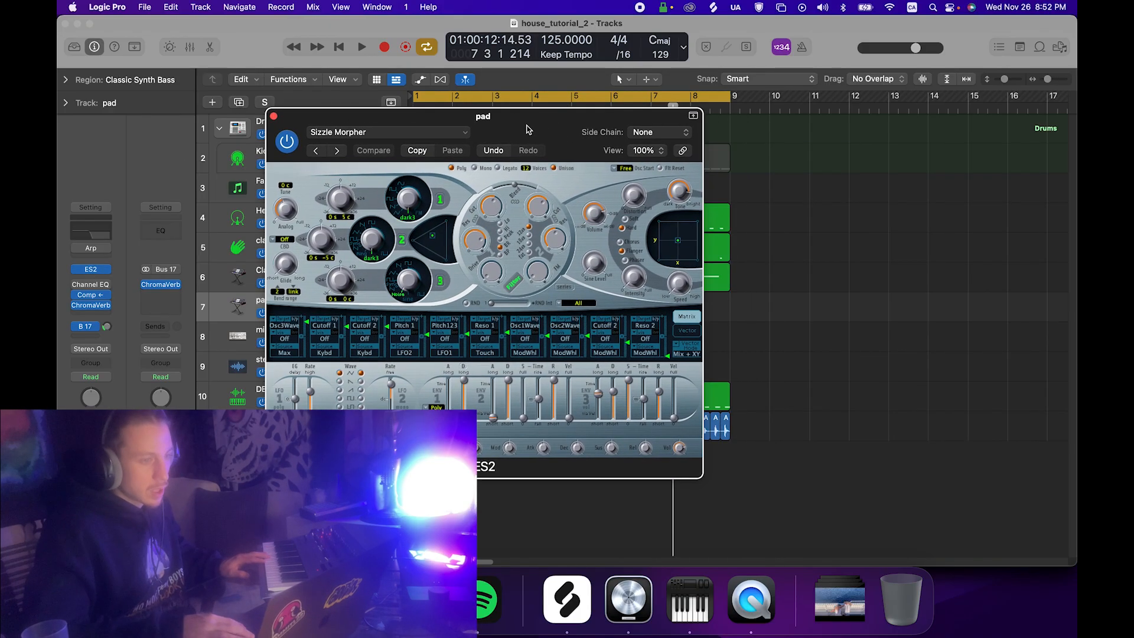
pyautogui.press('space')
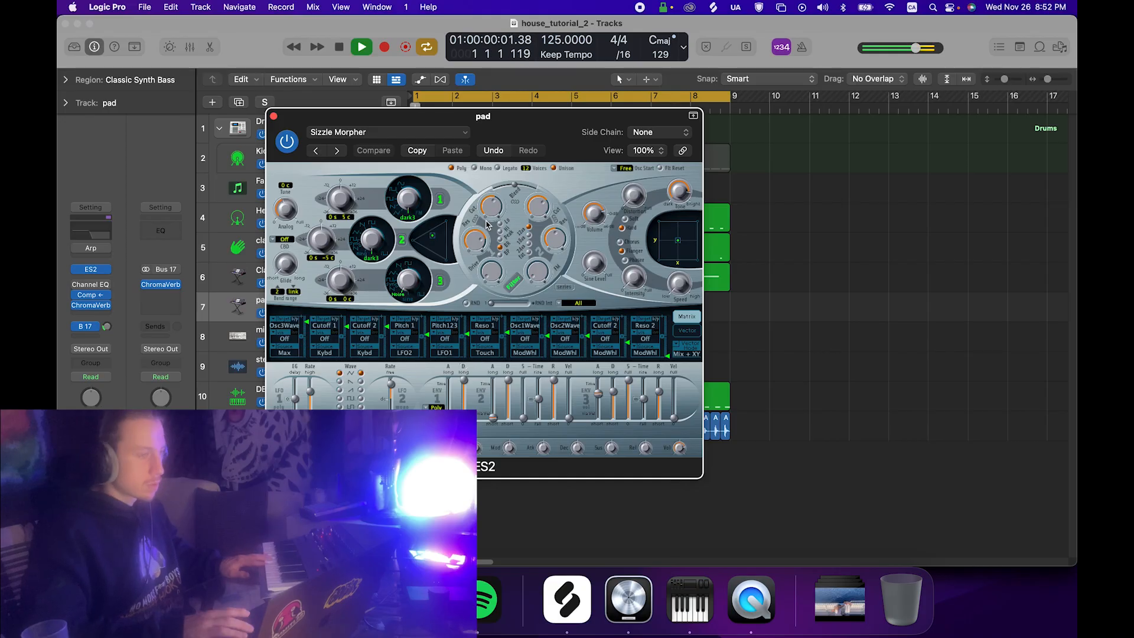
pyautogui.press('space')
# Advance the pad track's ES2 through its presets to Sweeping Pad and audition it over playback.
pyautogui.click(338, 151)
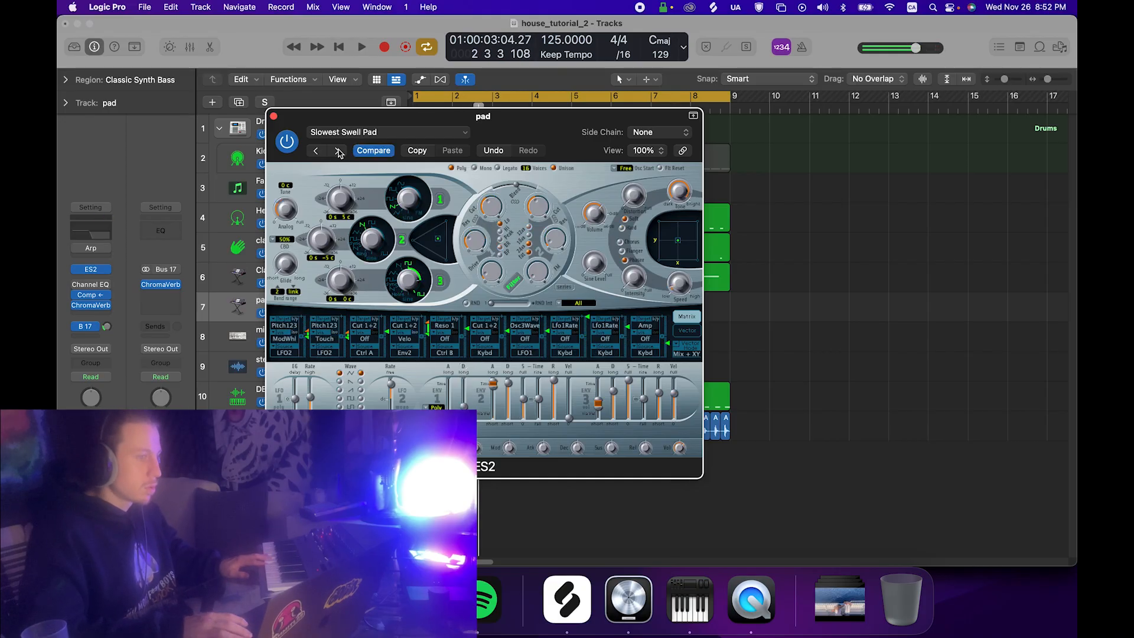
pyautogui.click(338, 152)
pyautogui.click(339, 151)
pyautogui.click(338, 151)
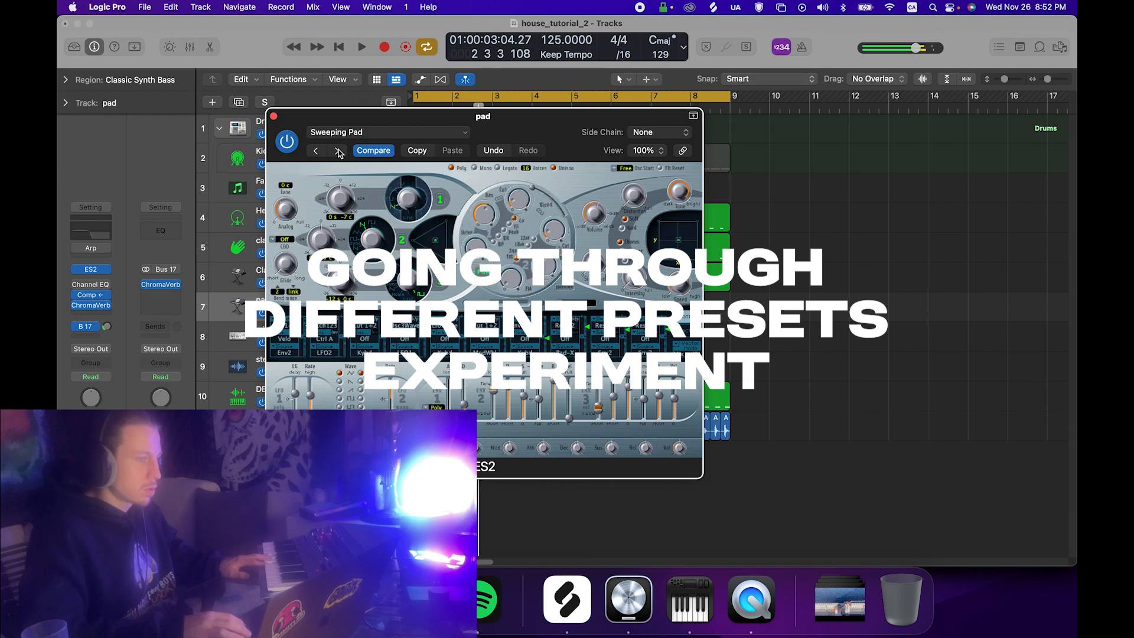
pyautogui.press('space')
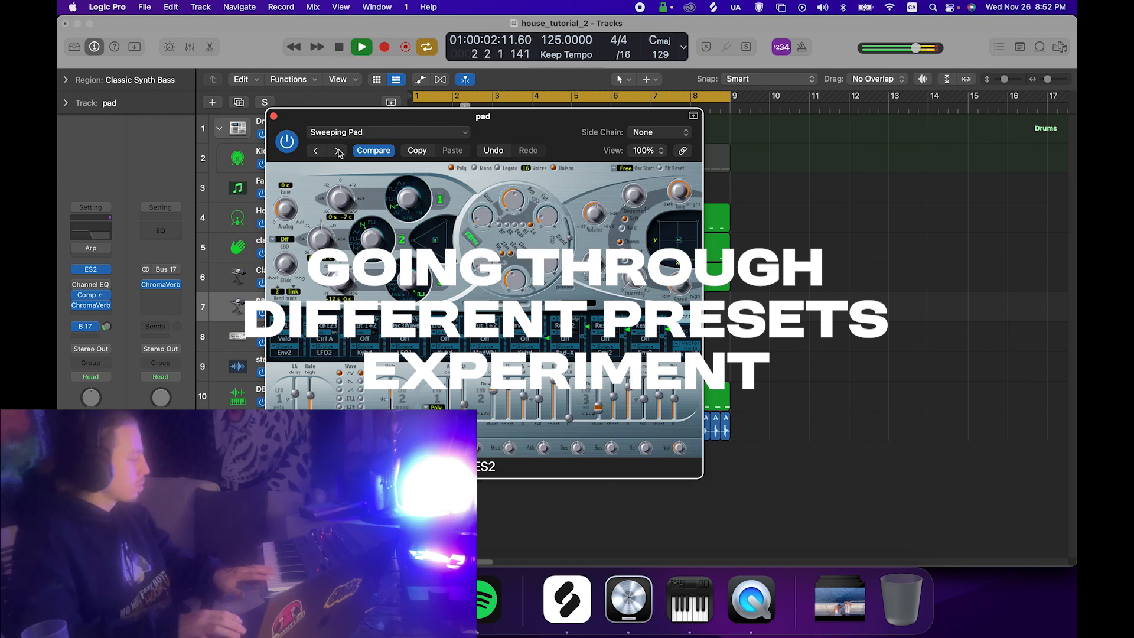
pyautogui.press('space')
# Compare Sweeping Pad with its neighbouring ES2 presets, replaying it over the loop before moving on to further presets.
pyautogui.click(338, 152)
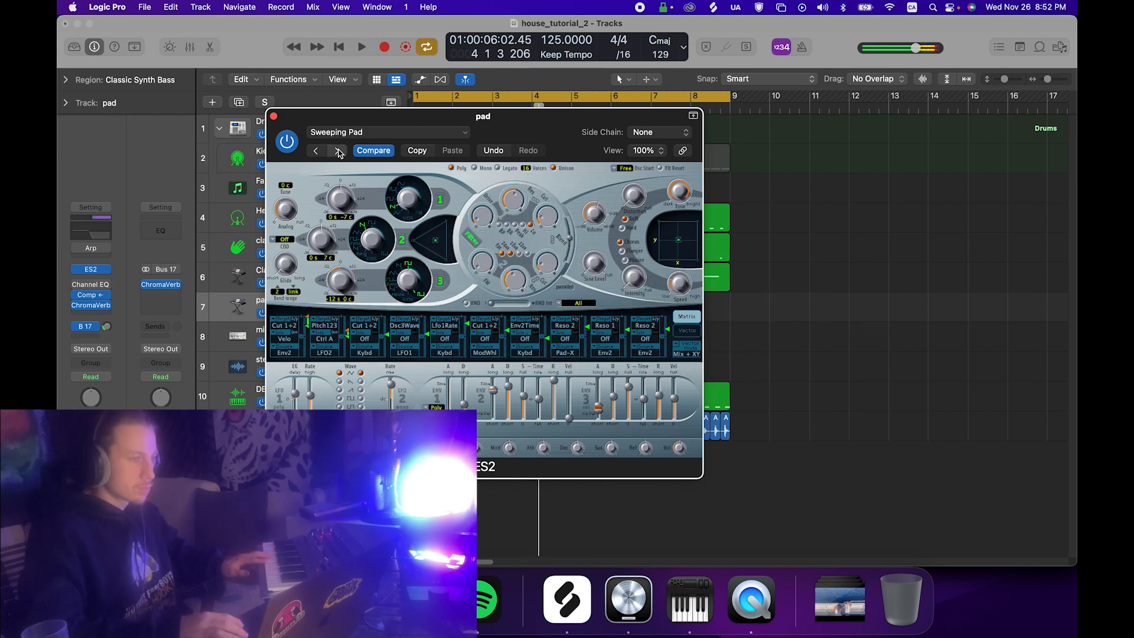
pyautogui.click(313, 154)
pyautogui.press('space')
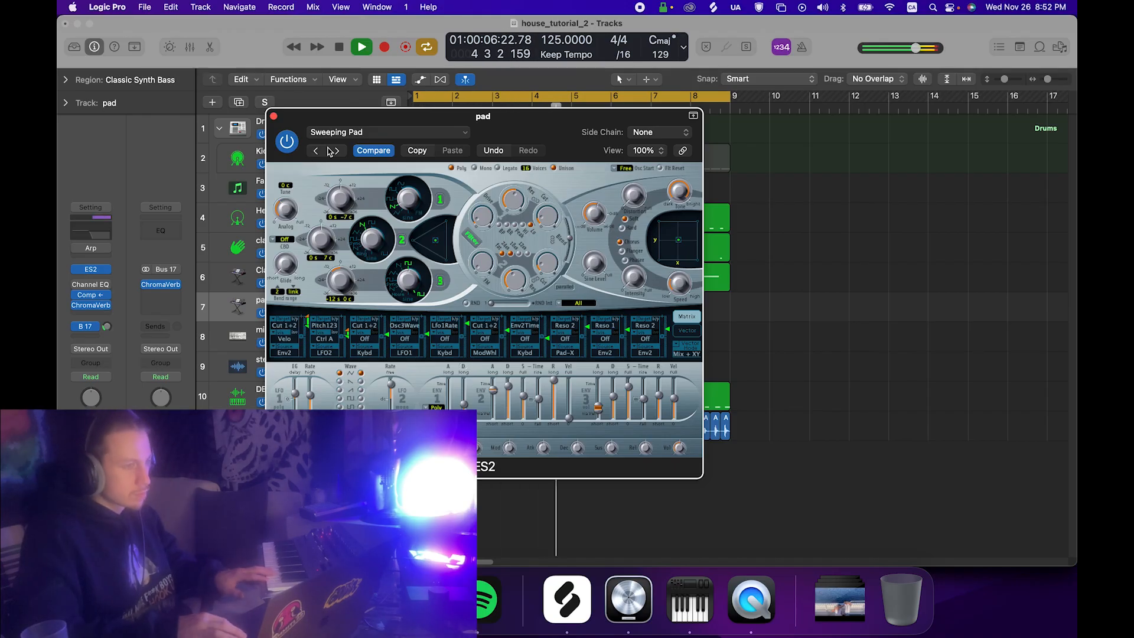
pyautogui.press('space')
pyautogui.click(338, 152)
pyautogui.click(338, 152)
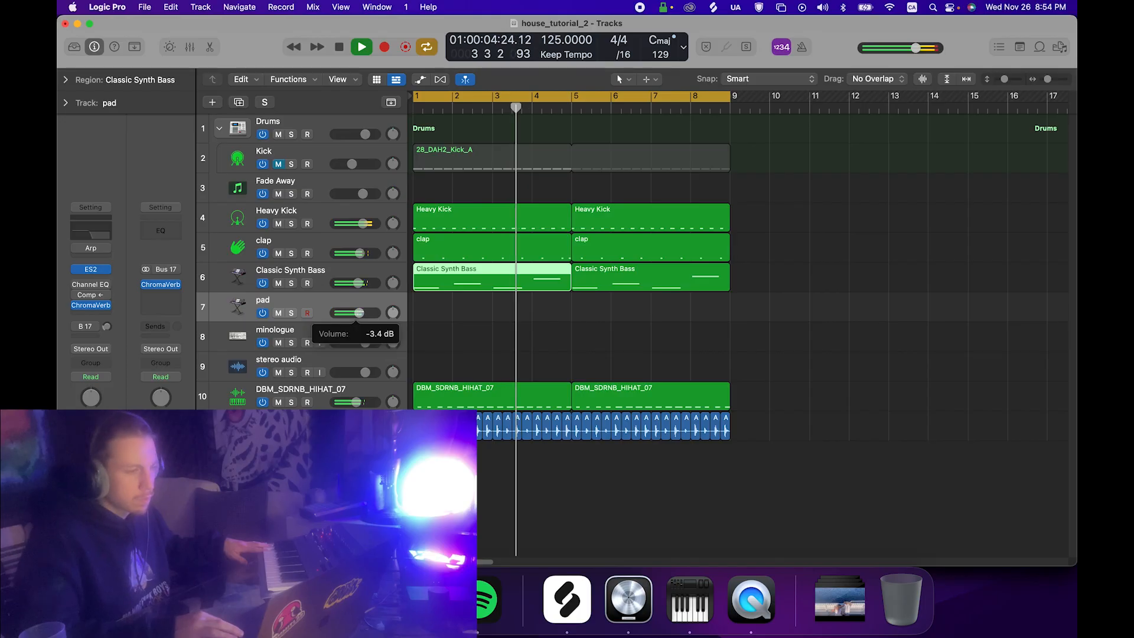
# Select the Classic Synth Bass track and audition its bass line over playback.
pyautogui.click(323, 276)
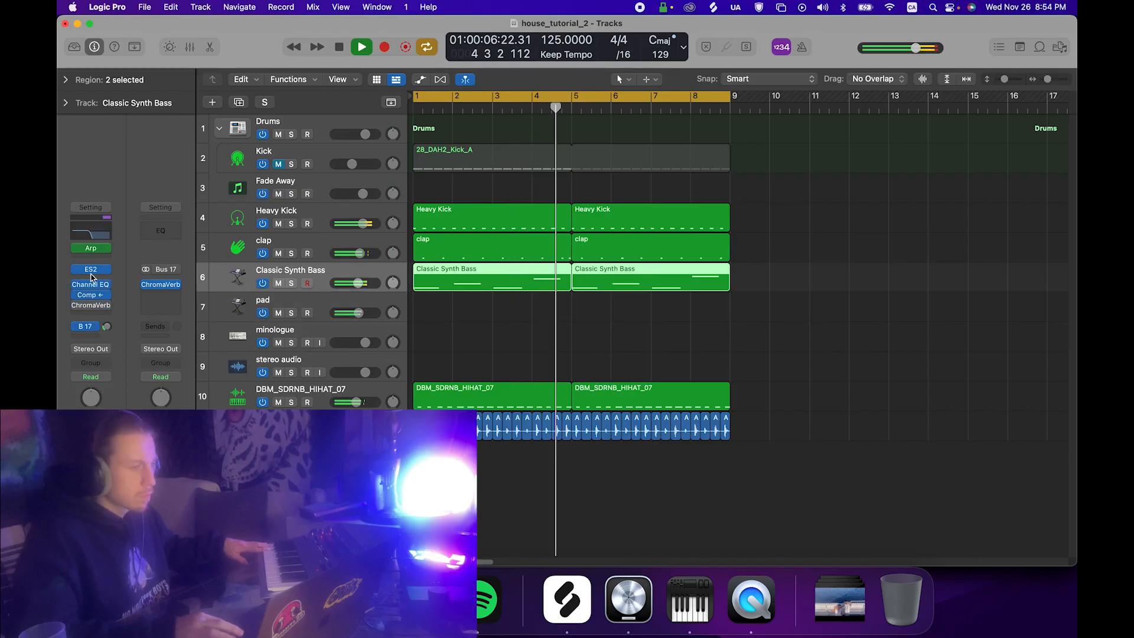
pyautogui.press('space')
pyautogui.press('space')
pyautogui.moveTo(934, 421); pyautogui.dragTo(934, 435)
pyautogui.click(396, 185)
pyautogui.press('space')
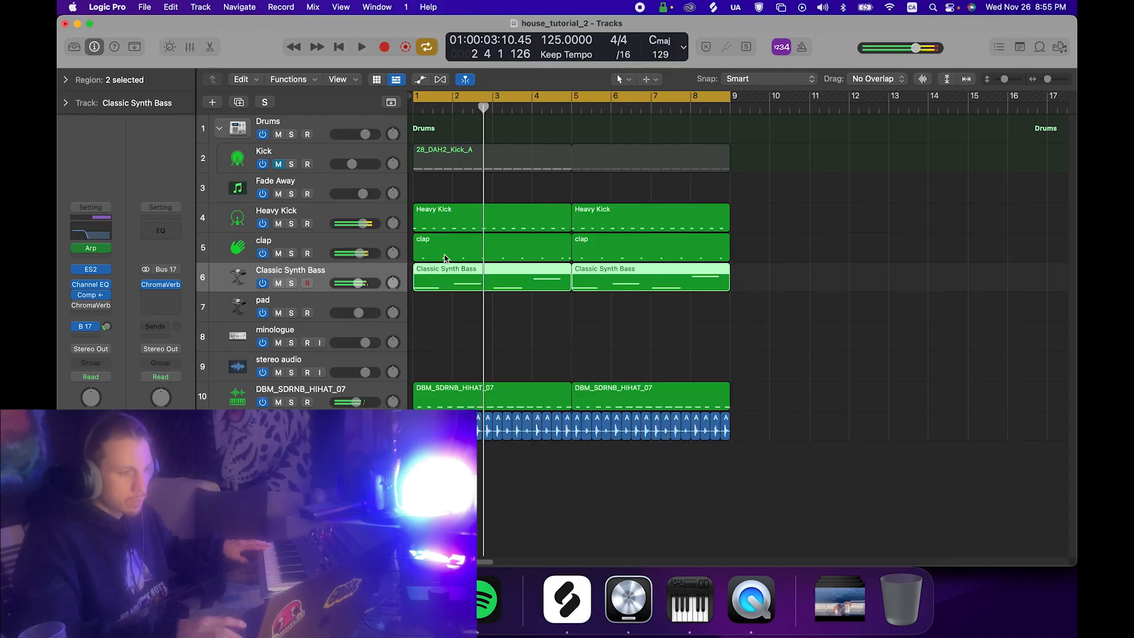
# Copy both Classic Synth Bass regions along the same track to start at about bar 10.
pyautogui.click(491, 298)
pyautogui.click(367, 278)
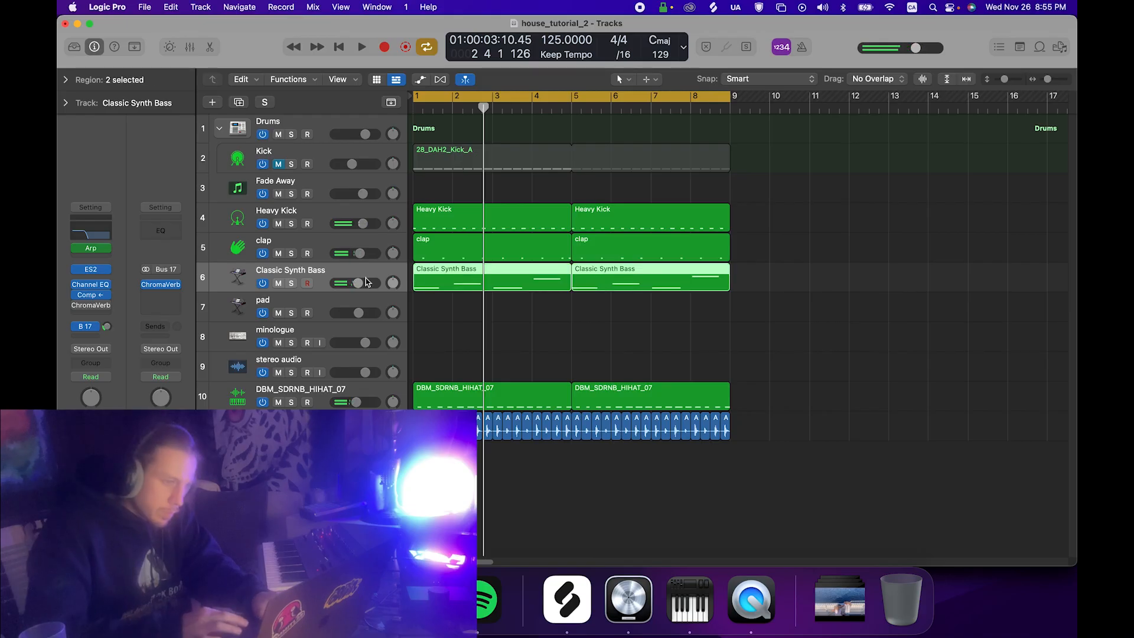
pyautogui.moveTo(462, 282); pyautogui.dragTo(825, 278)
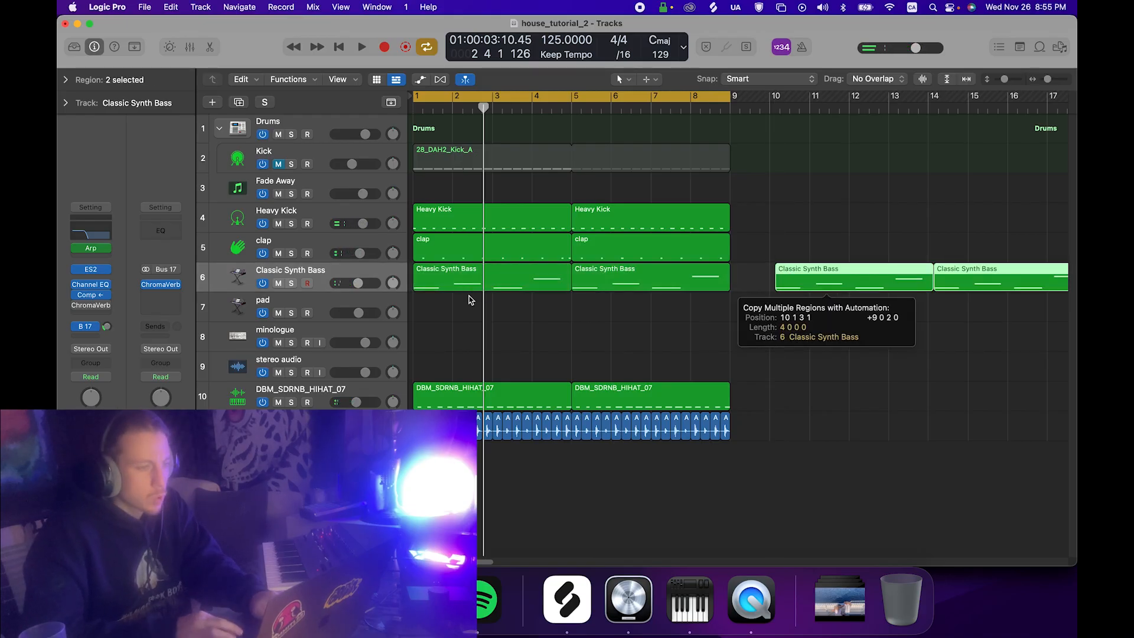
# Quantize all notes in the first Classic Synth Bass region to 1/16 notes and check them over playback.
pyautogui.click(466, 294)
pyautogui.doubleClick(455, 285)
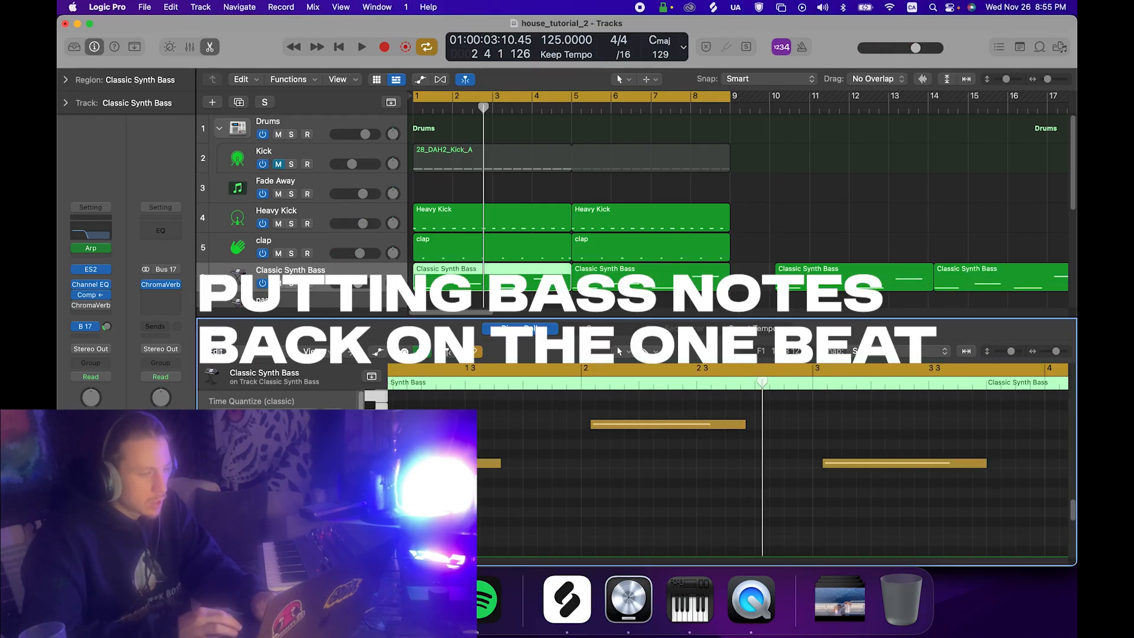
pyautogui.press('super+a')
pyautogui.press('q')
pyautogui.press('space')
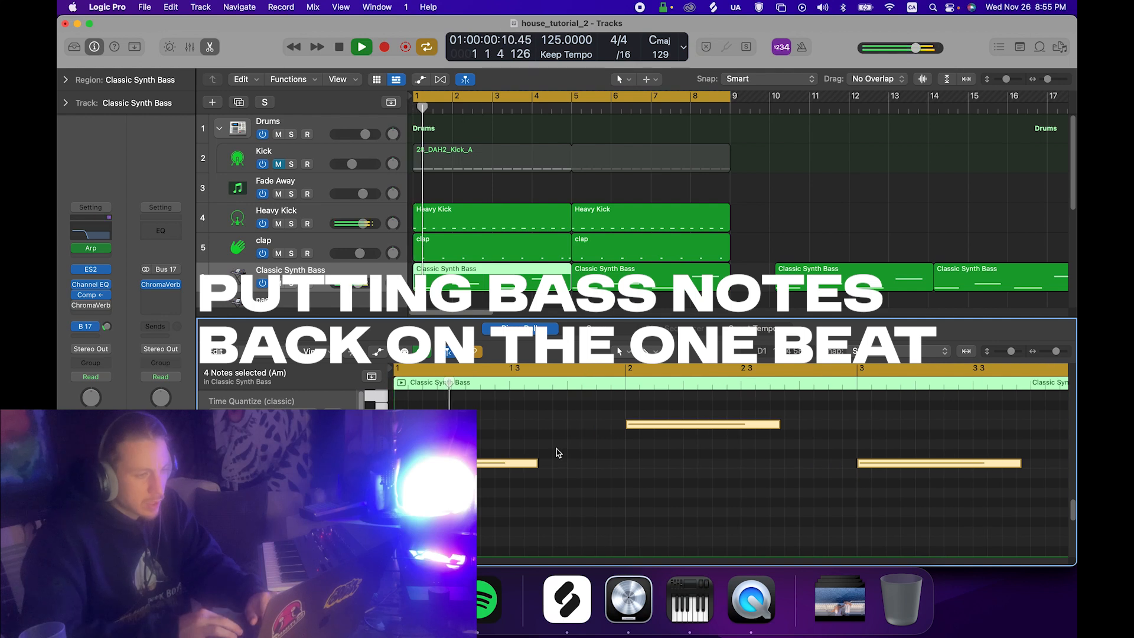
pyautogui.click(555, 447)
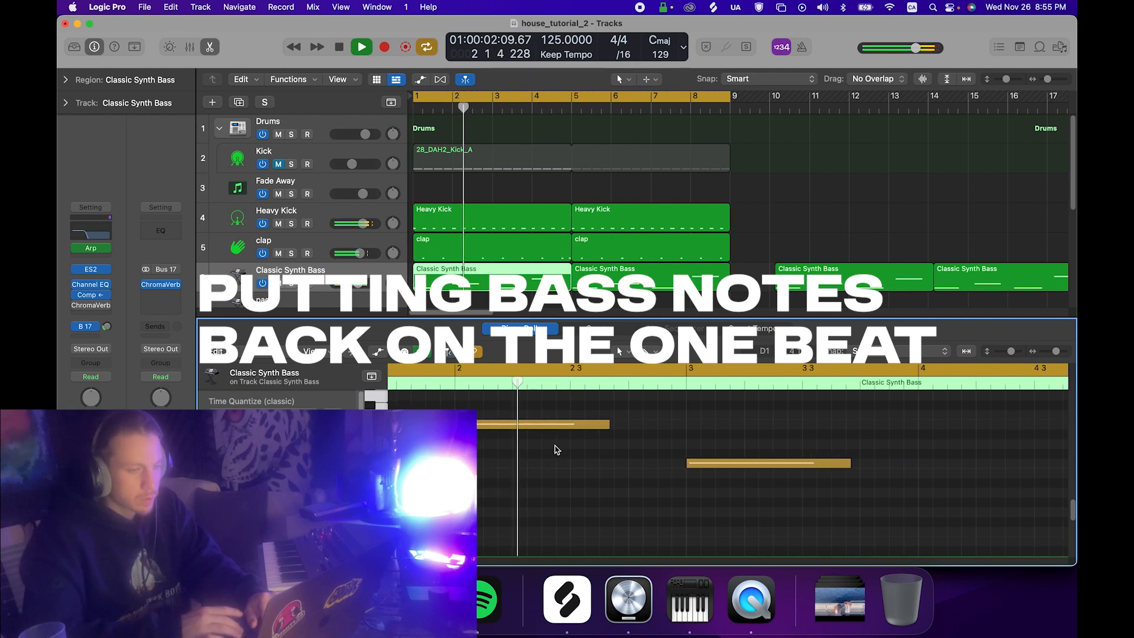
# Replace the second Classic Synth Bass region at bar 5 with a repeat of the quantized first region and close the Piano Roll.
pyautogui.click(612, 285)
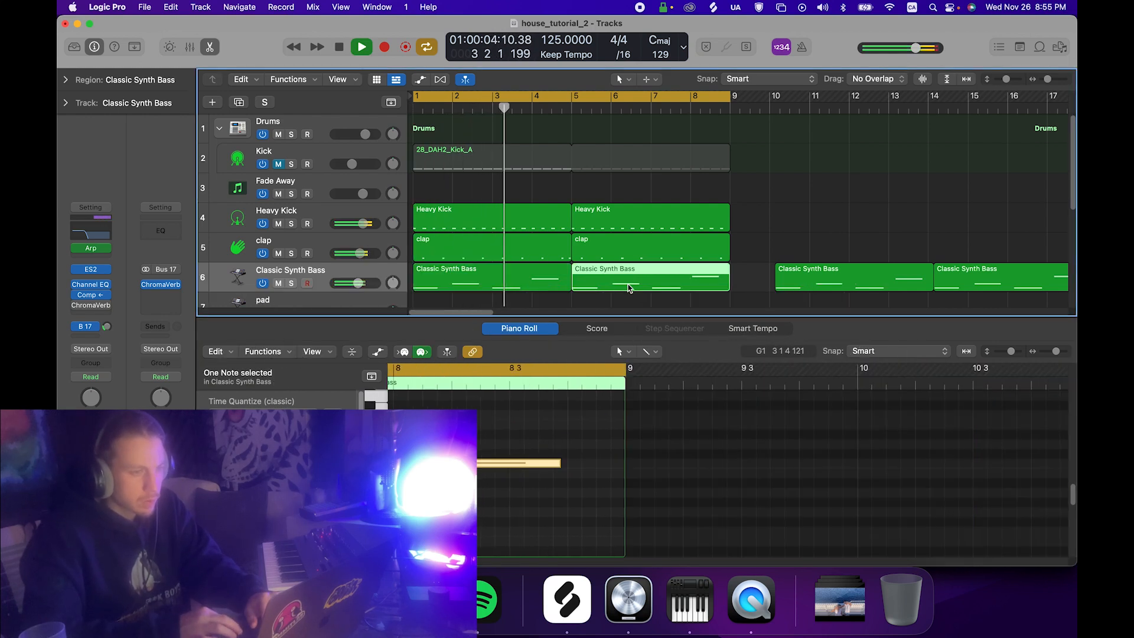
pyautogui.press('Delete')
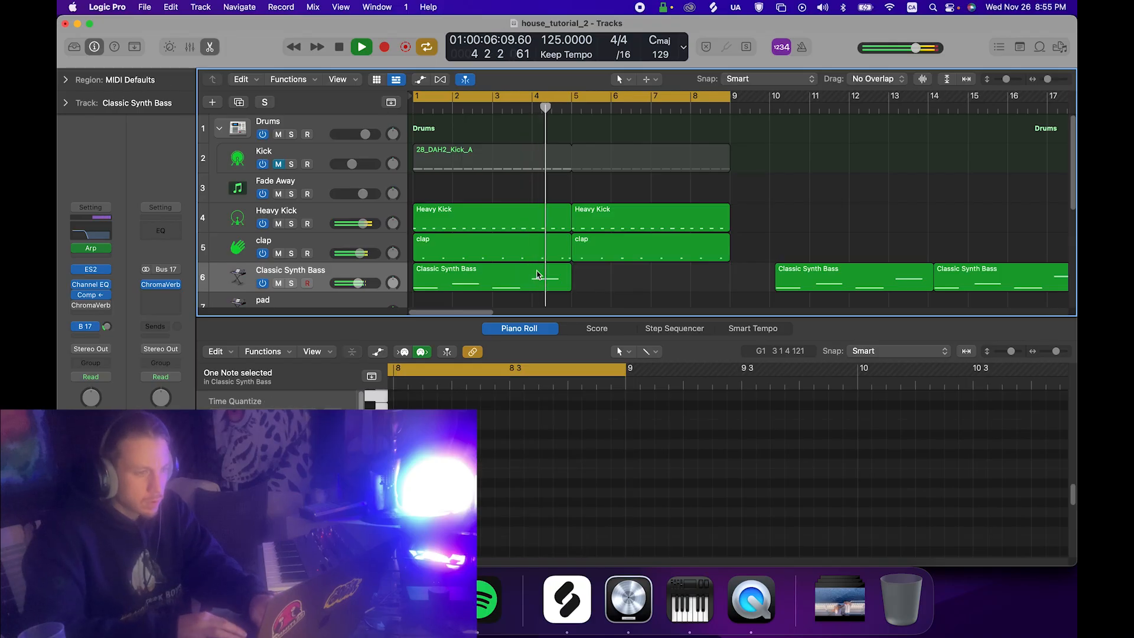
pyautogui.click(541, 275)
pyautogui.press('super+r')
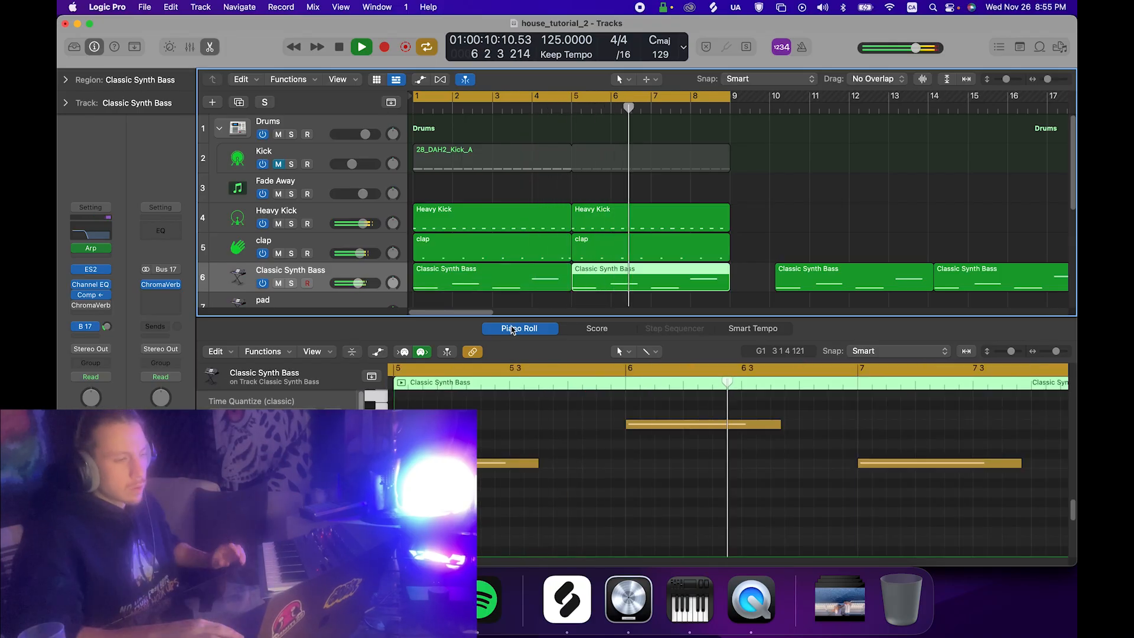
pyautogui.press('e')
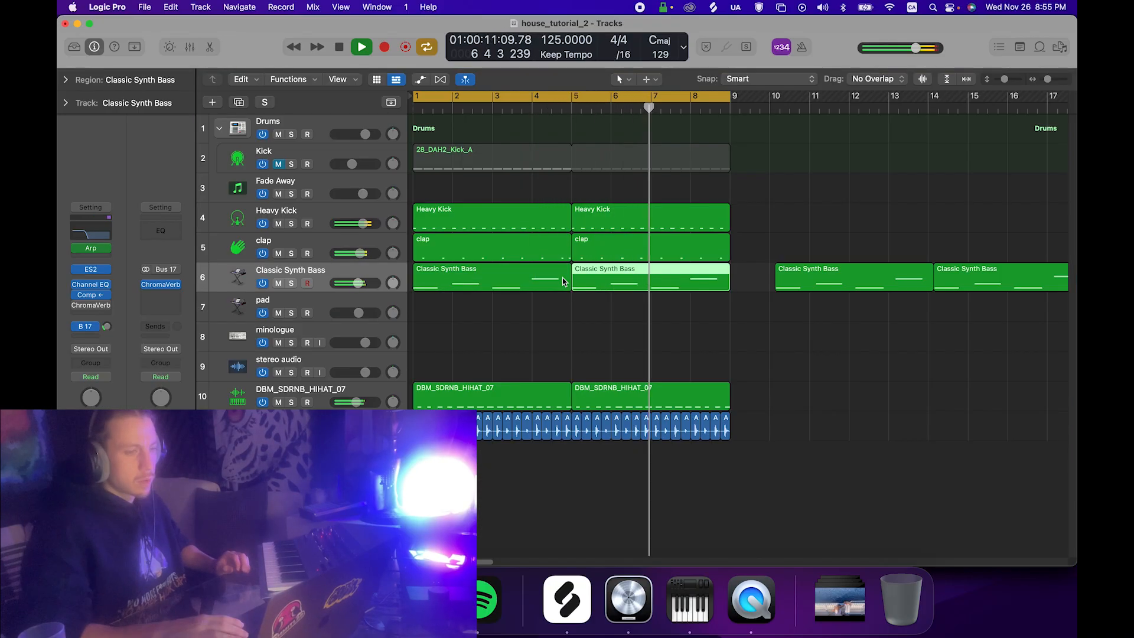
# Adjust the filter knobs of the Blizzard Pad in the pad track's ES2 over playback and close the synth.
pyautogui.click(319, 308)
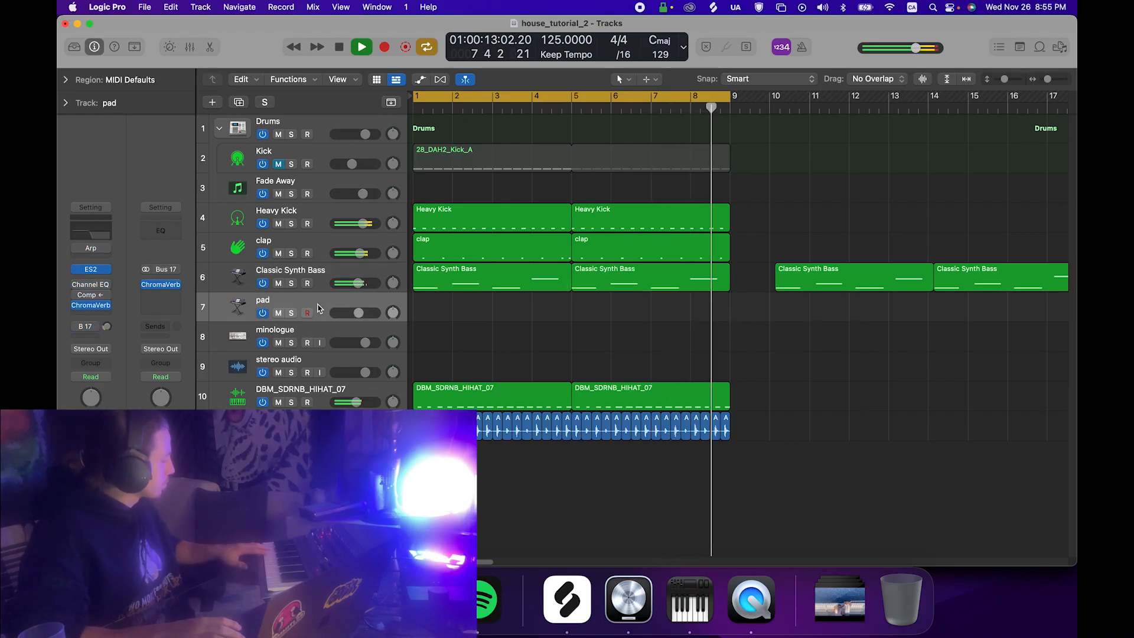
pyautogui.moveTo(359, 315)
pyautogui.moveTo(91, 275)
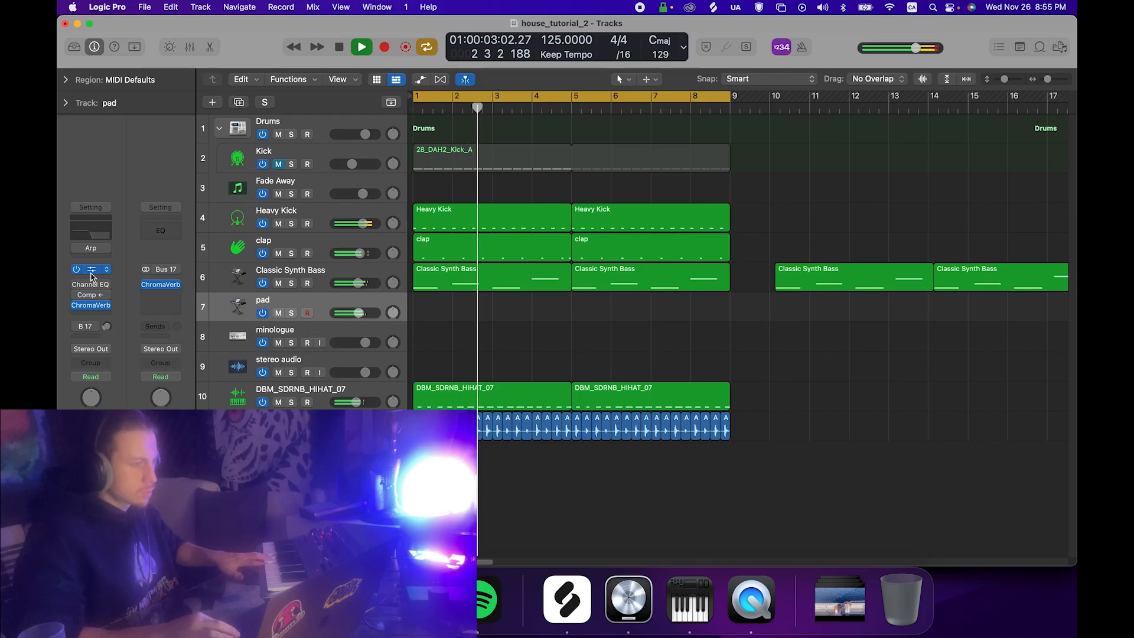
pyautogui.click(92, 274)
pyautogui.press('space')
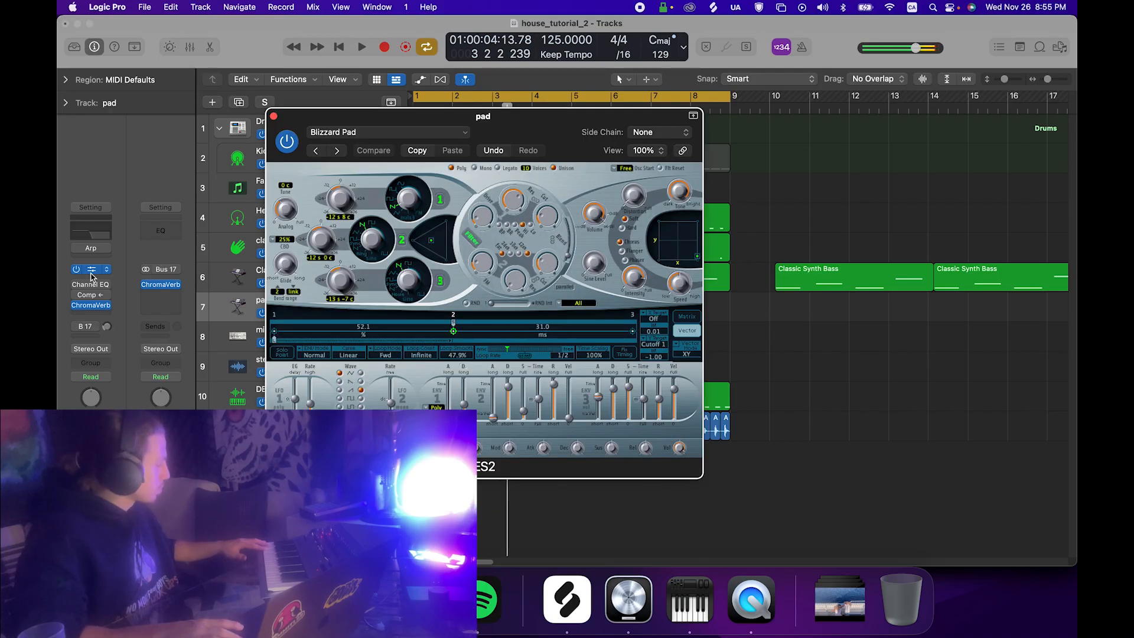
pyautogui.press('space')
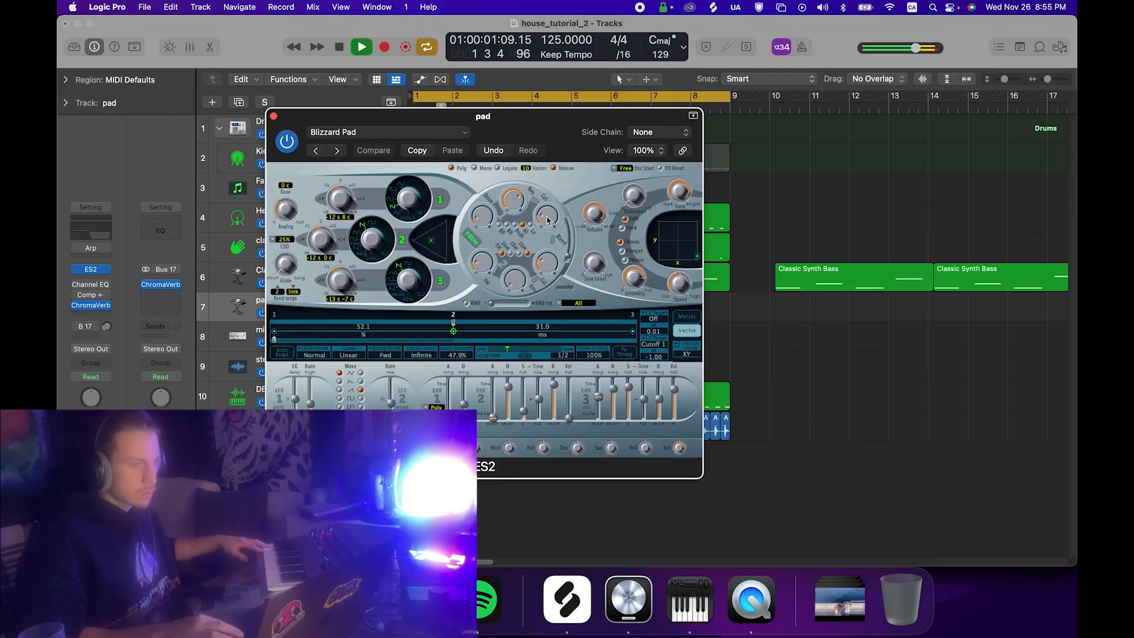
pyautogui.moveTo(548, 221); pyautogui.dragTo(548, 226)
pyautogui.moveTo(517, 223); pyautogui.dragTo(518, 258)
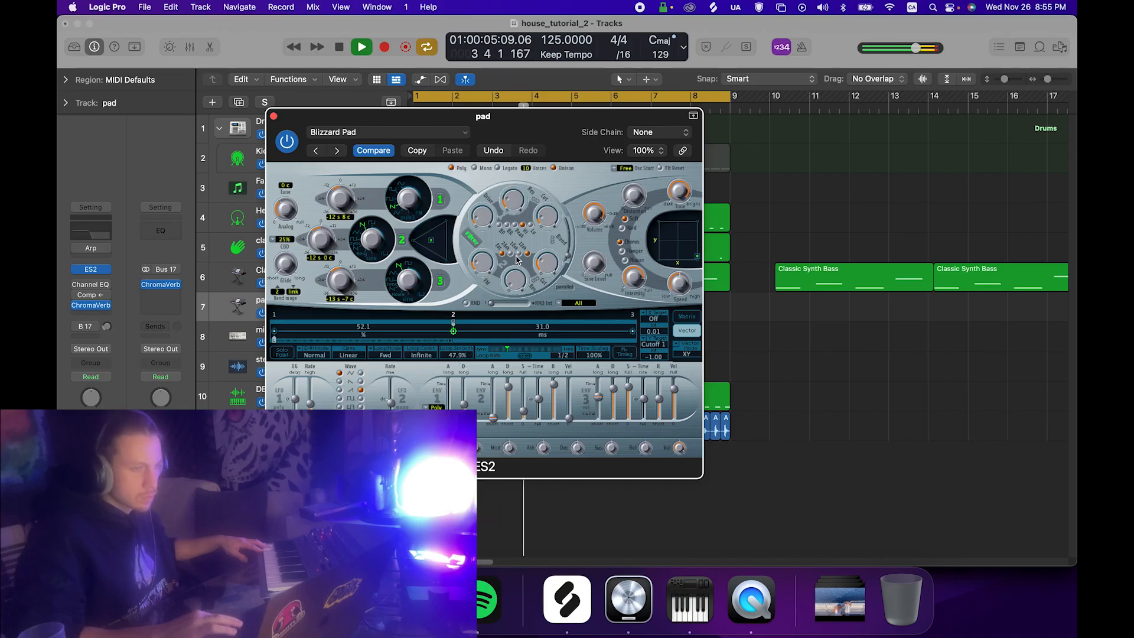
pyautogui.click(547, 214)
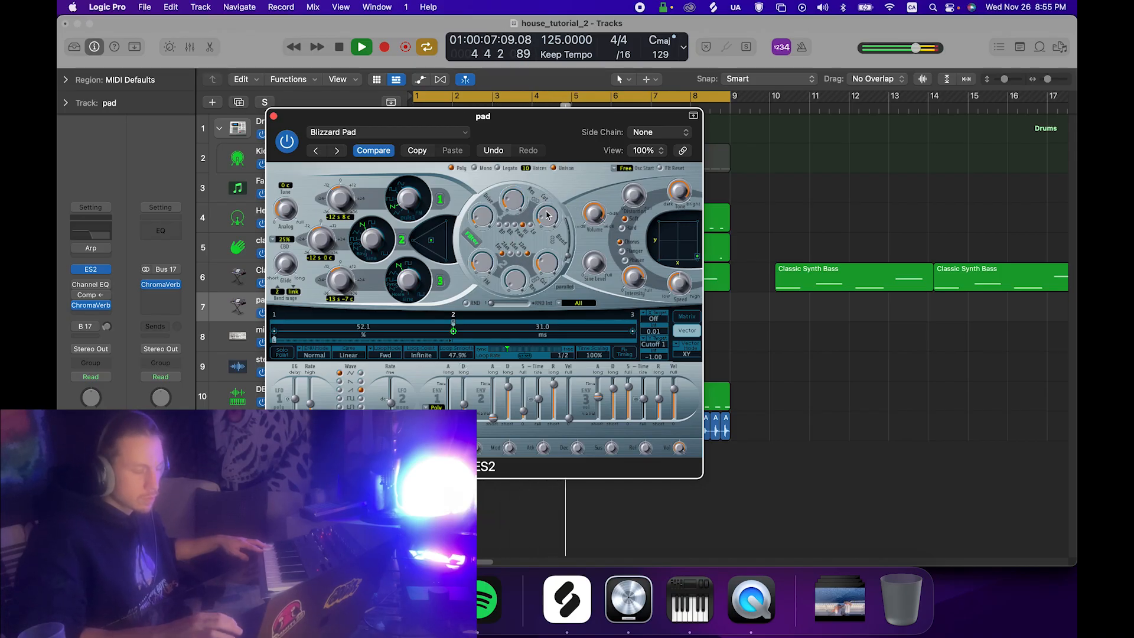
pyautogui.click(274, 116)
# Lower the pad track's volume slightly and record a sustained chord part in the bars 1 to 8 cycle.
pyautogui.moveTo(357, 313); pyautogui.dragTo(354, 313)
pyautogui.press('space')
pyautogui.press('r')
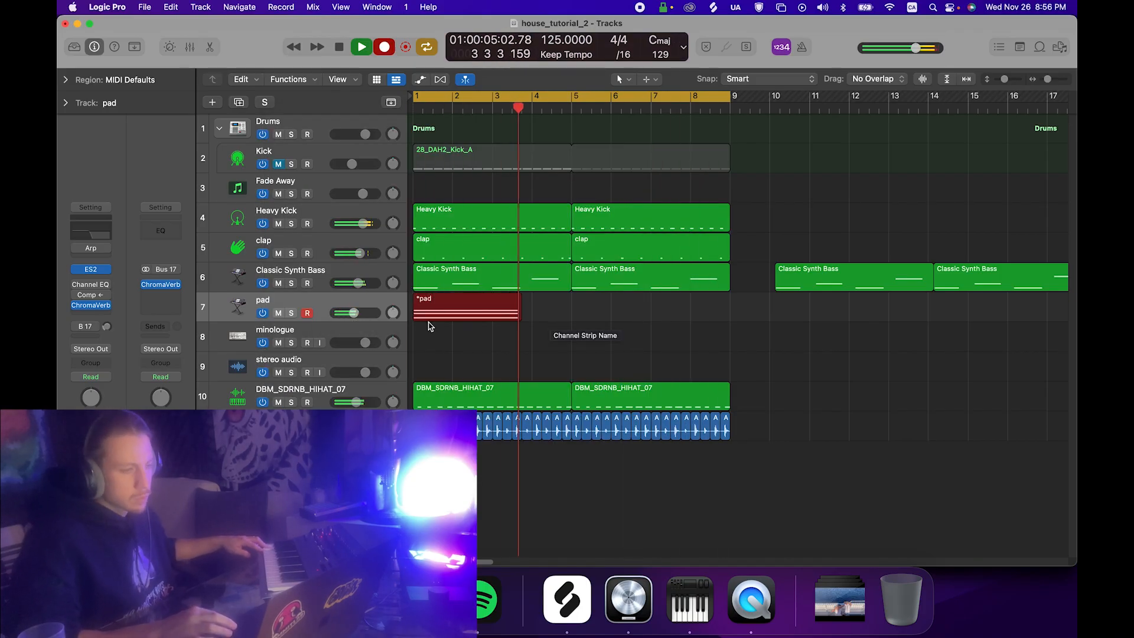
pyautogui.press('space')
# Mute the pad track and save the project.
pyautogui.click(279, 313)
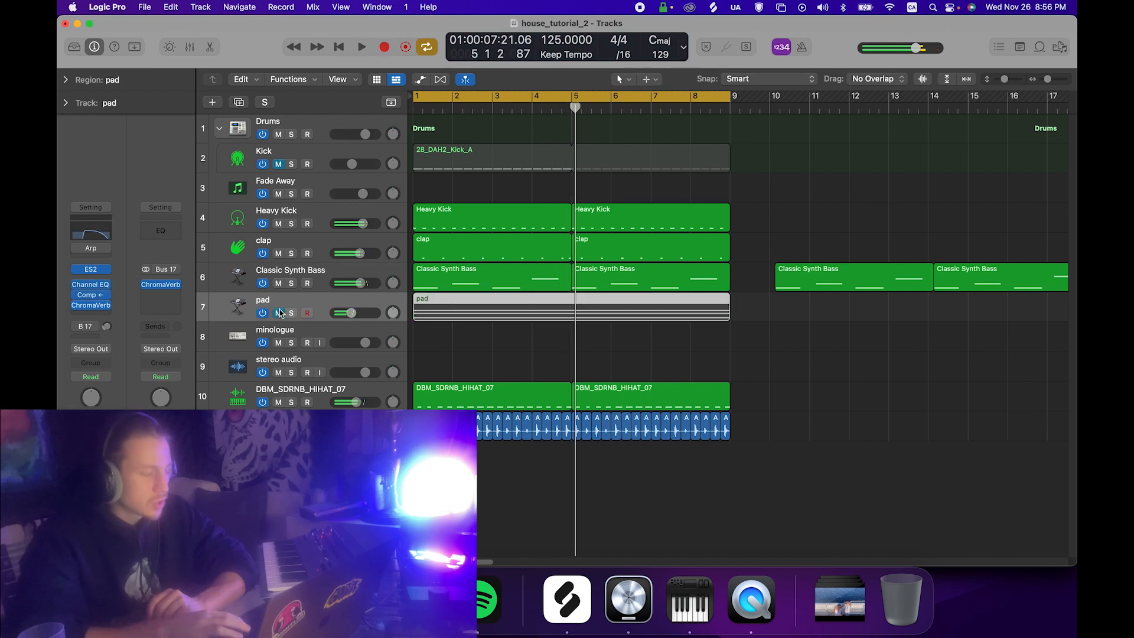
pyautogui.press('super+s')
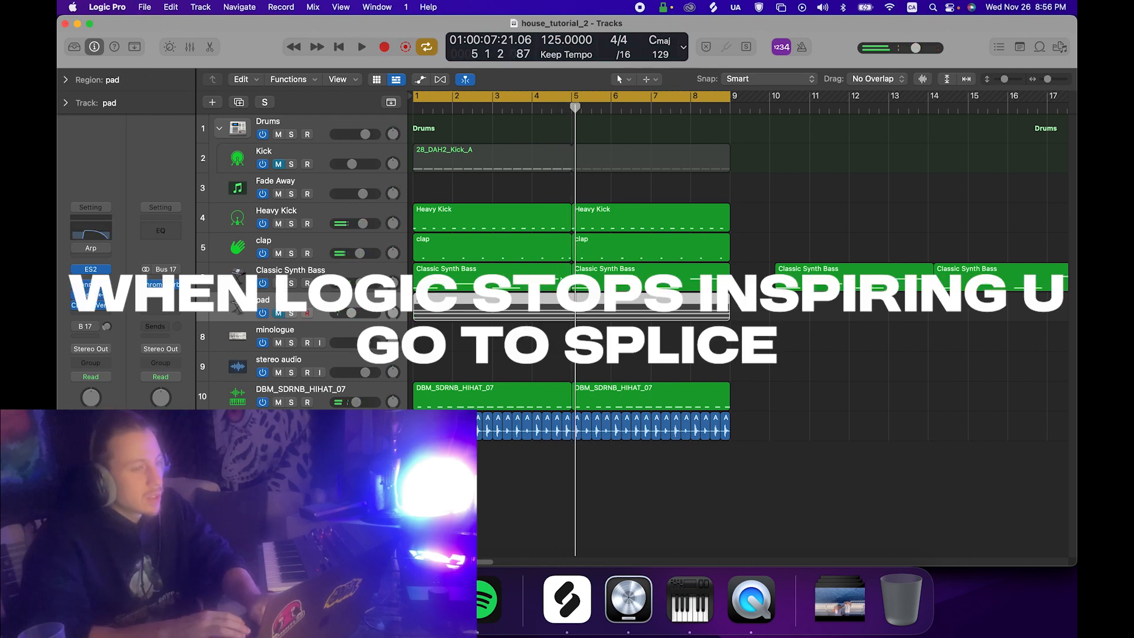
pyautogui.click(470, 278)
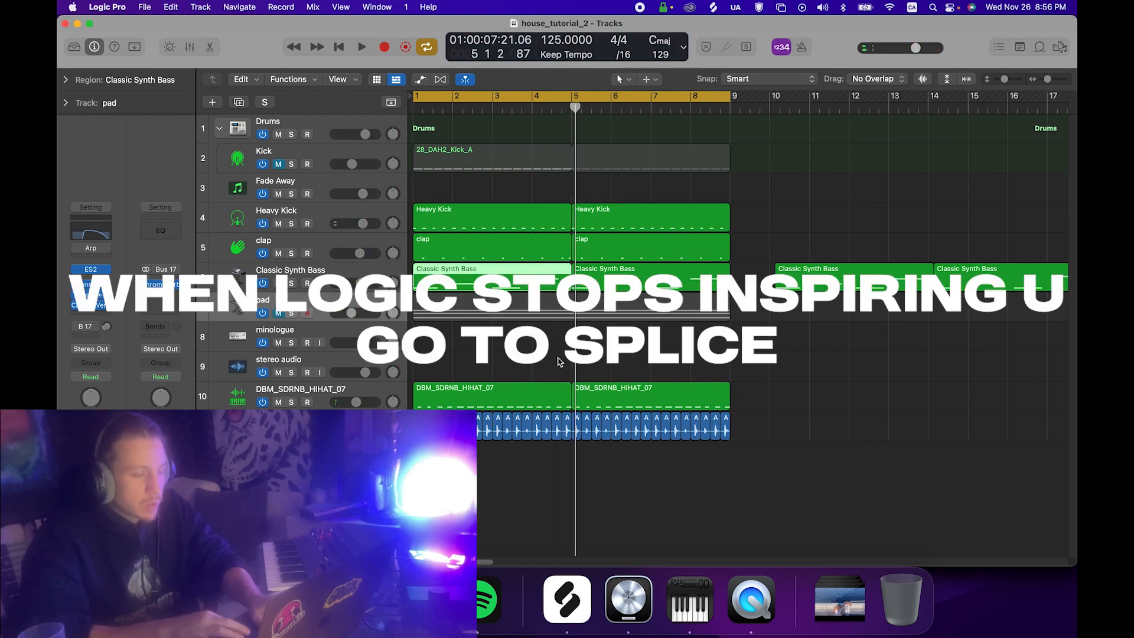
# Switch to Splice and search the sample library for house.
pyautogui.click(567, 598)
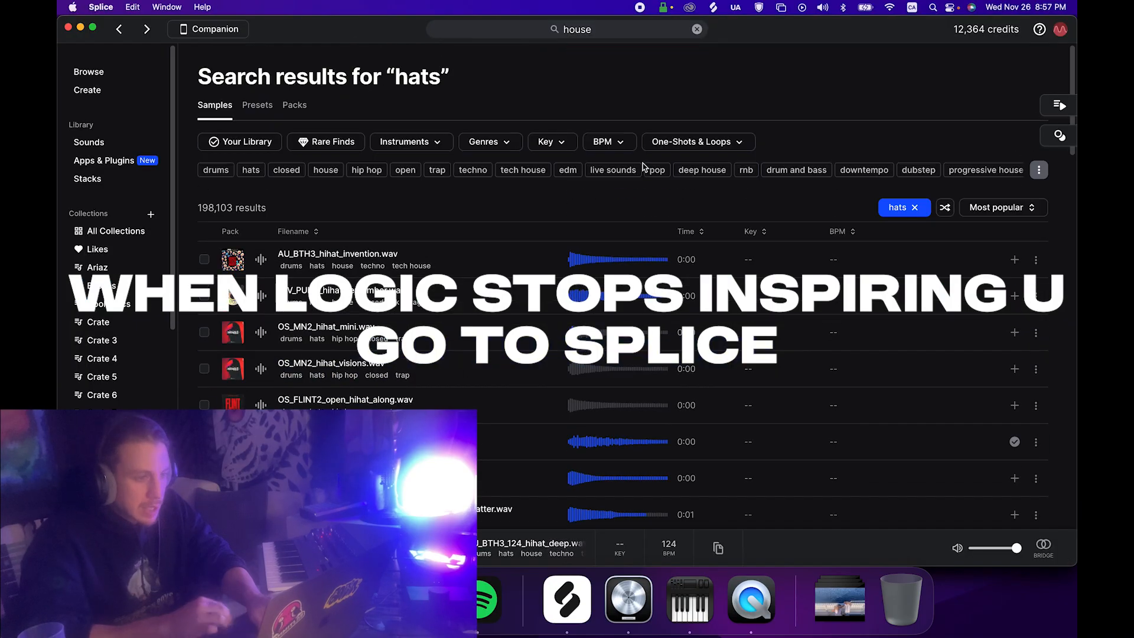
pyautogui.click(591, 32)
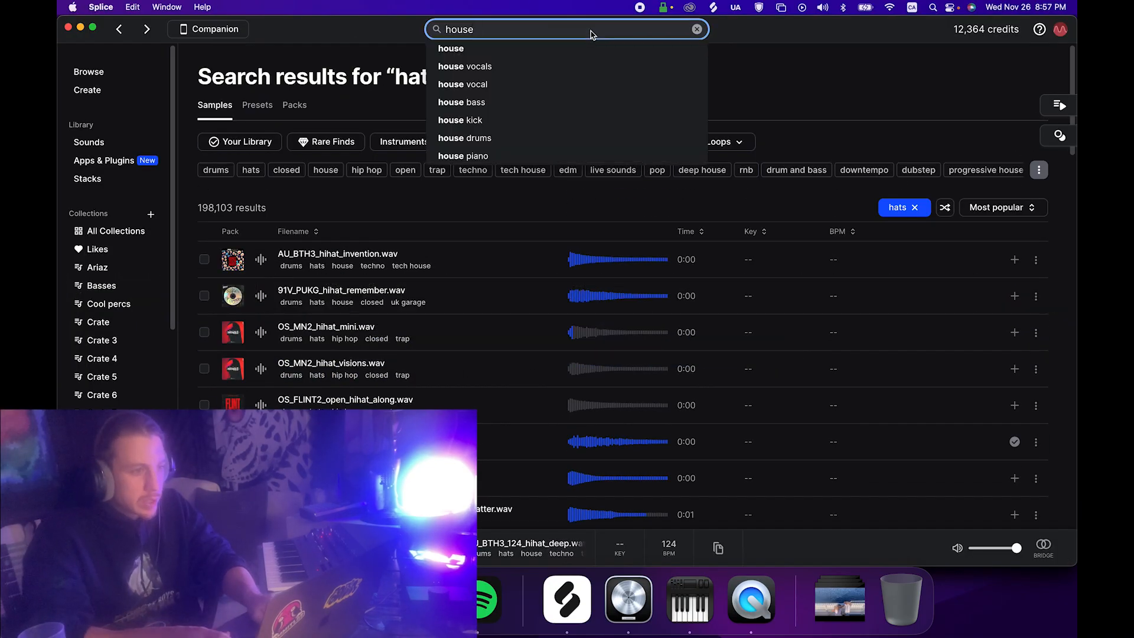
pyautogui.press('Return')
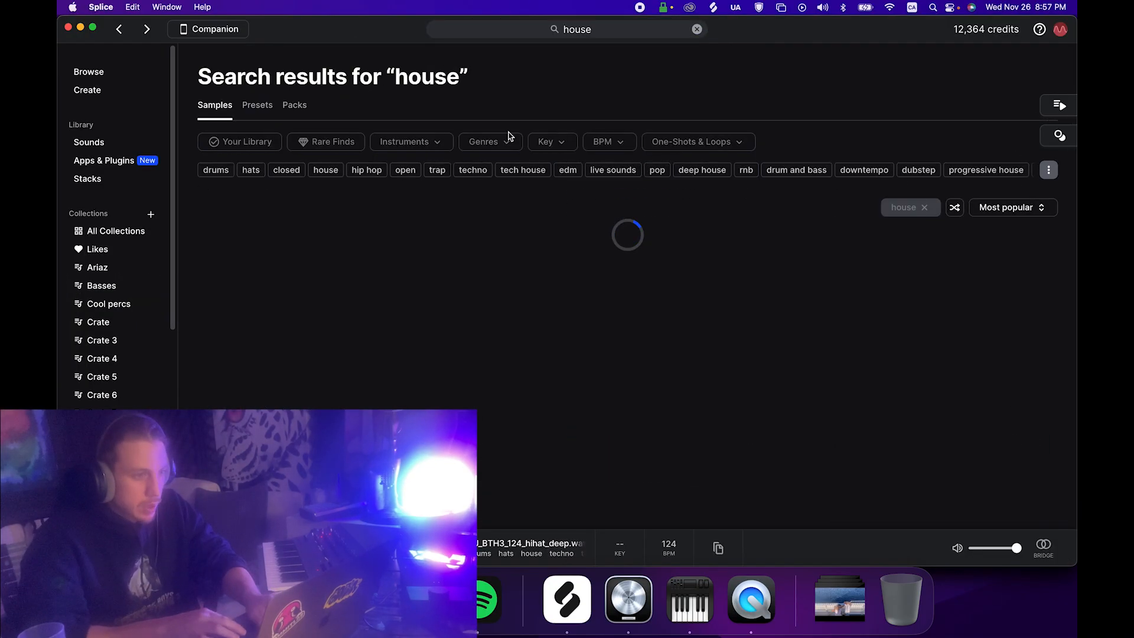
pyautogui.click(495, 143)
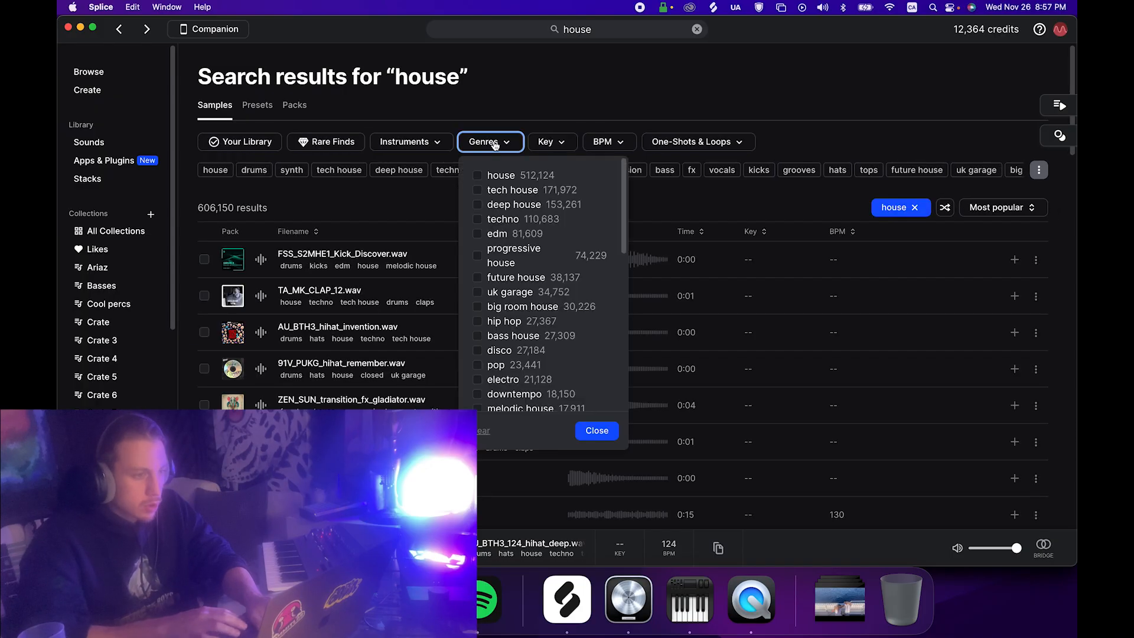
pyautogui.click(495, 145)
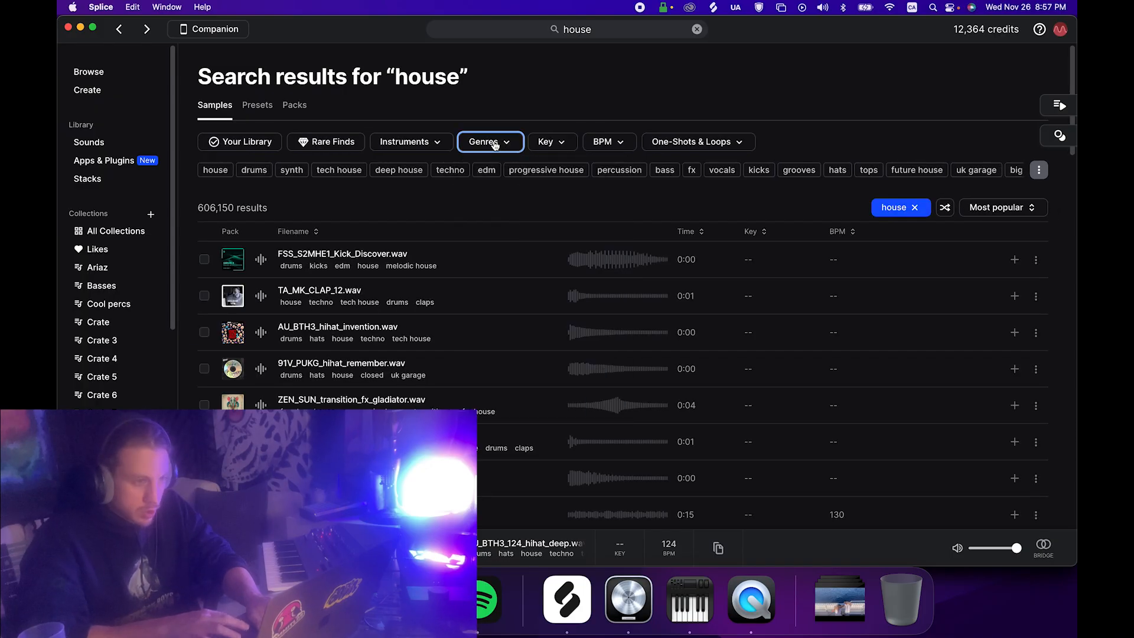
# Filter the house sample results to the key of C major.
pyautogui.click(551, 147)
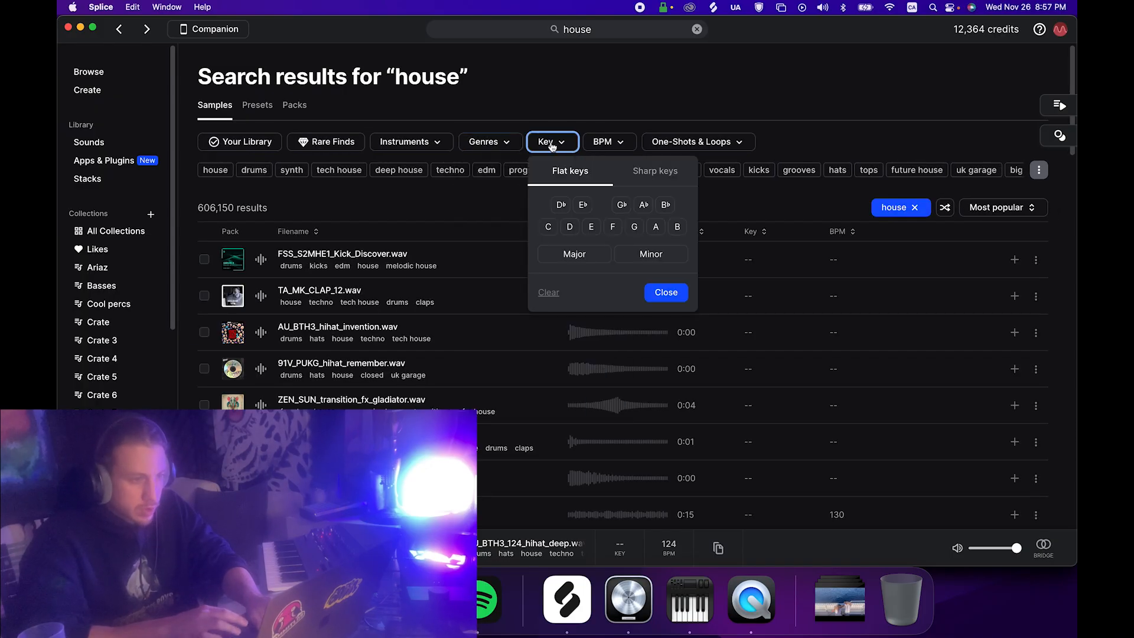
pyautogui.click(547, 229)
pyautogui.click(582, 256)
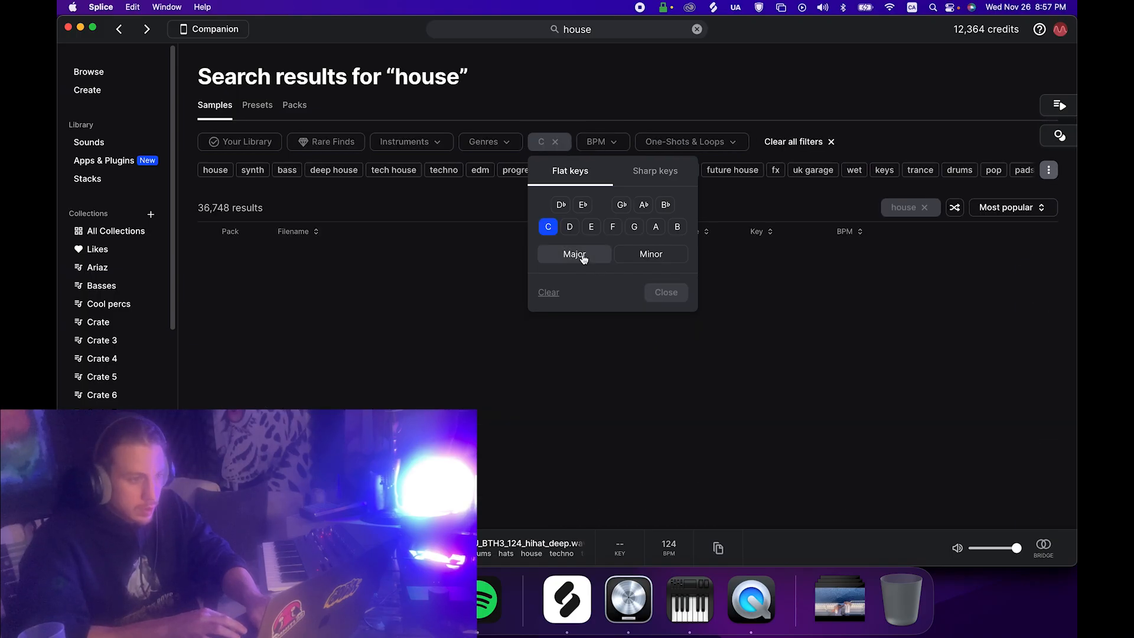
pyautogui.click(667, 294)
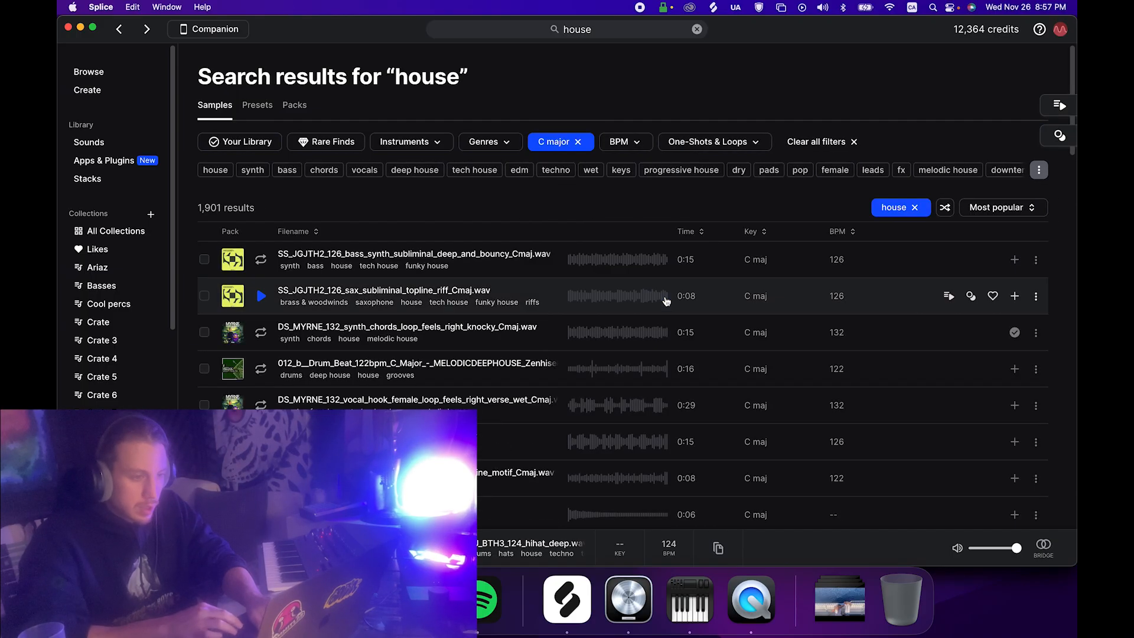
# Check the Logic Pro arrangement and preview the bass synth, sax and synth chords loops heading the Splice results.
pyautogui.press('super+Tab')
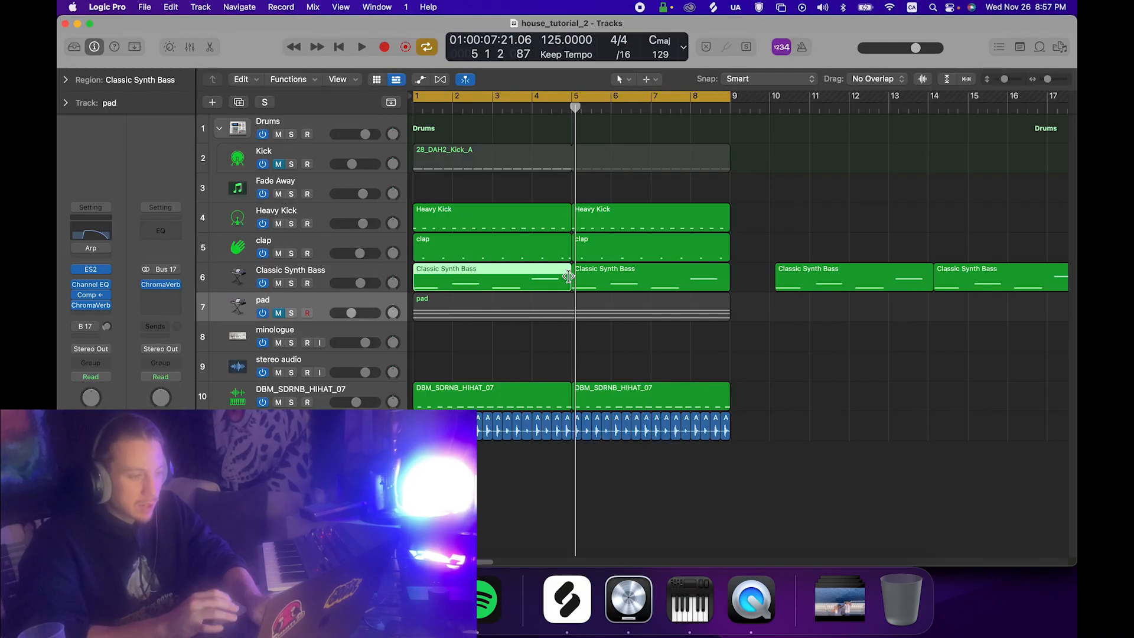
pyautogui.press('super+Tab')
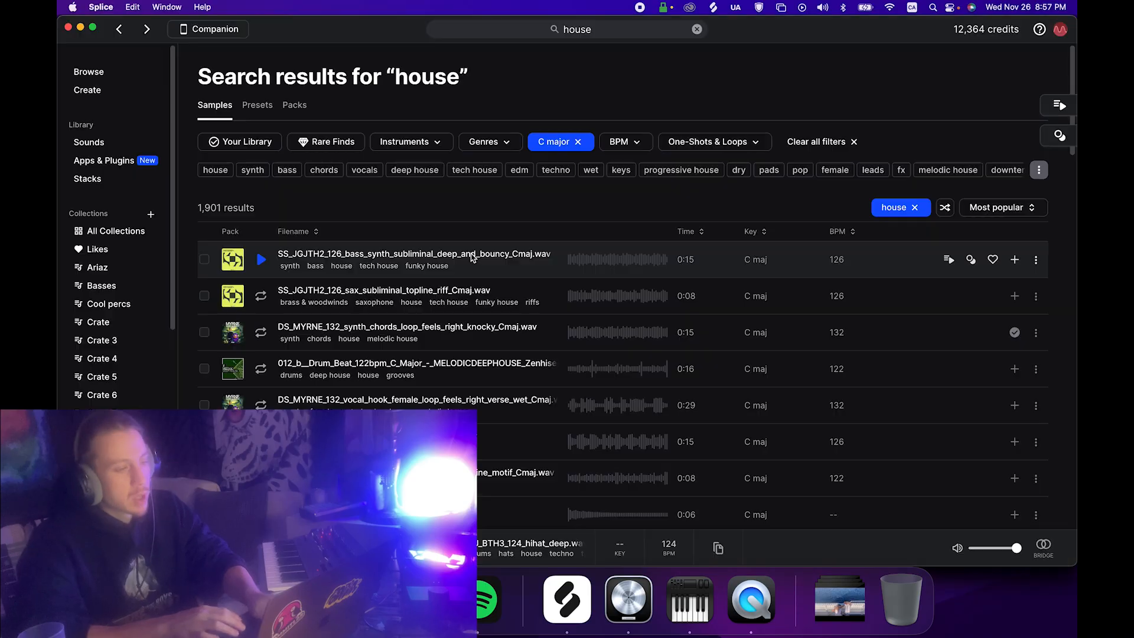
pyautogui.click(260, 260)
pyautogui.click(261, 260)
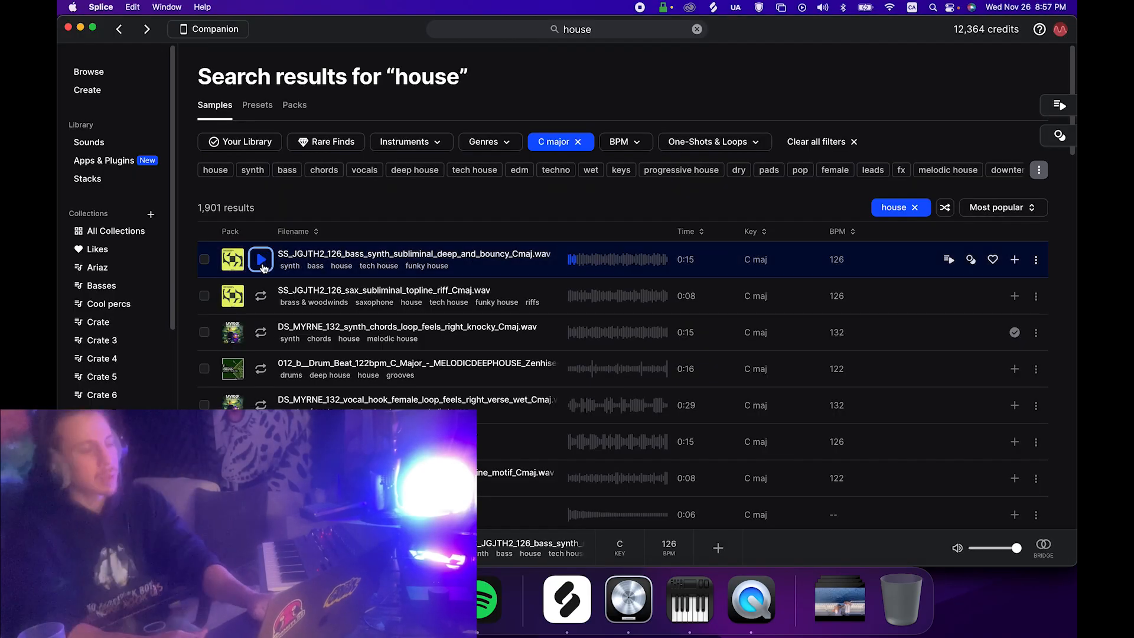
pyautogui.press('Down')
pyautogui.press('Down')
pyautogui.press('Up')
pyautogui.press('super+Tab')
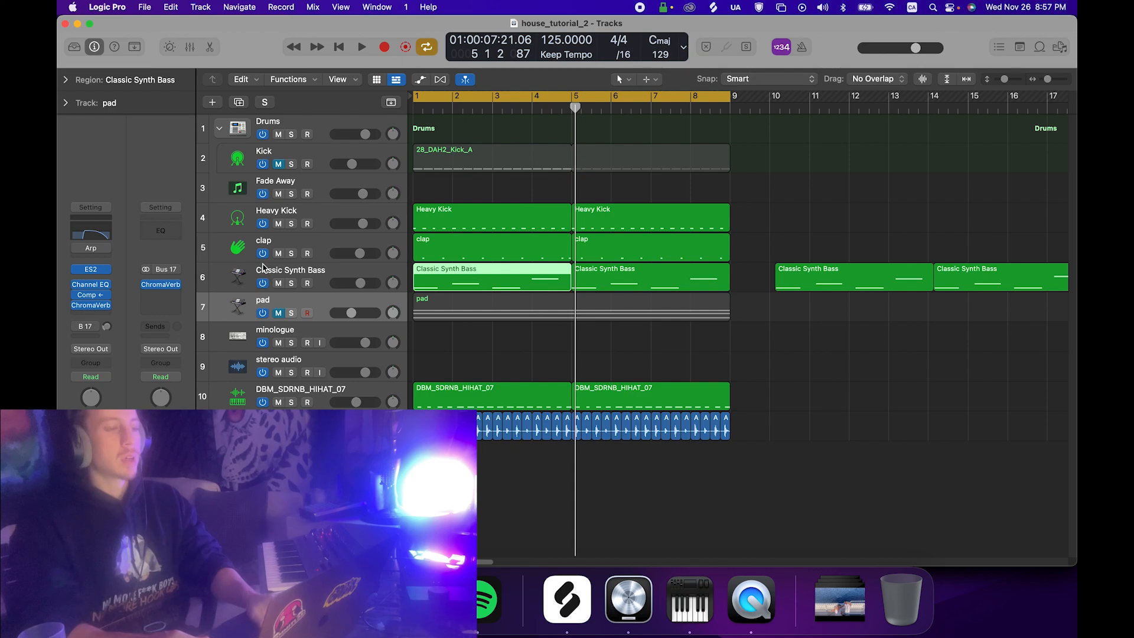
pyautogui.press('space')
pyautogui.press('super+Tab')
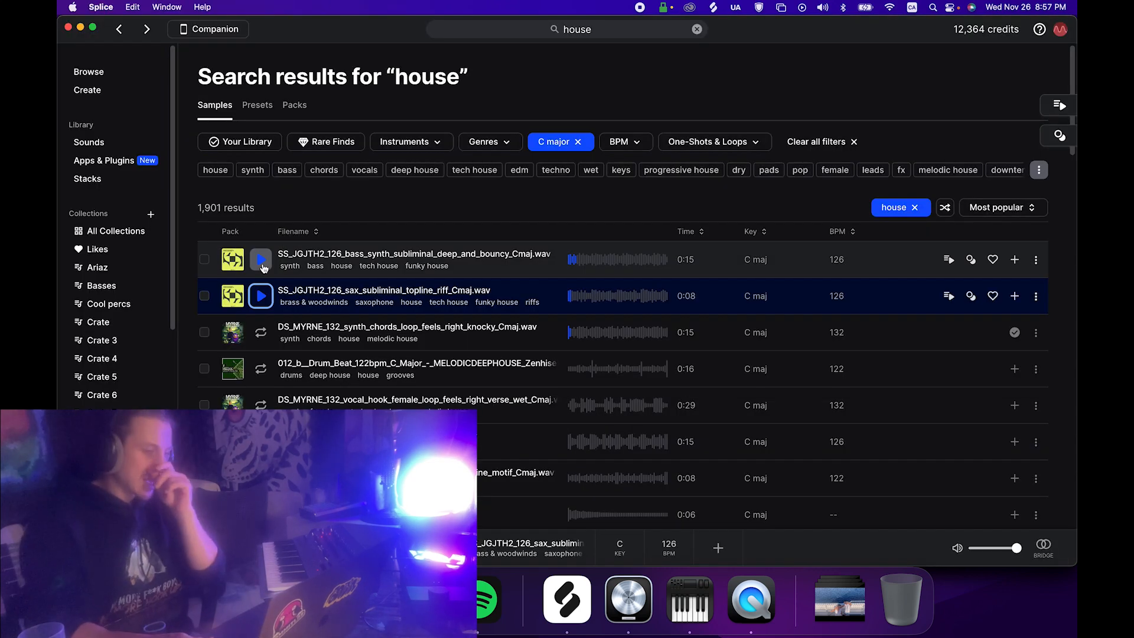
# Preview the C major house samples one by one from the subliminal sax riff to the subliminal deep stabs synth chords.
pyautogui.press('space')
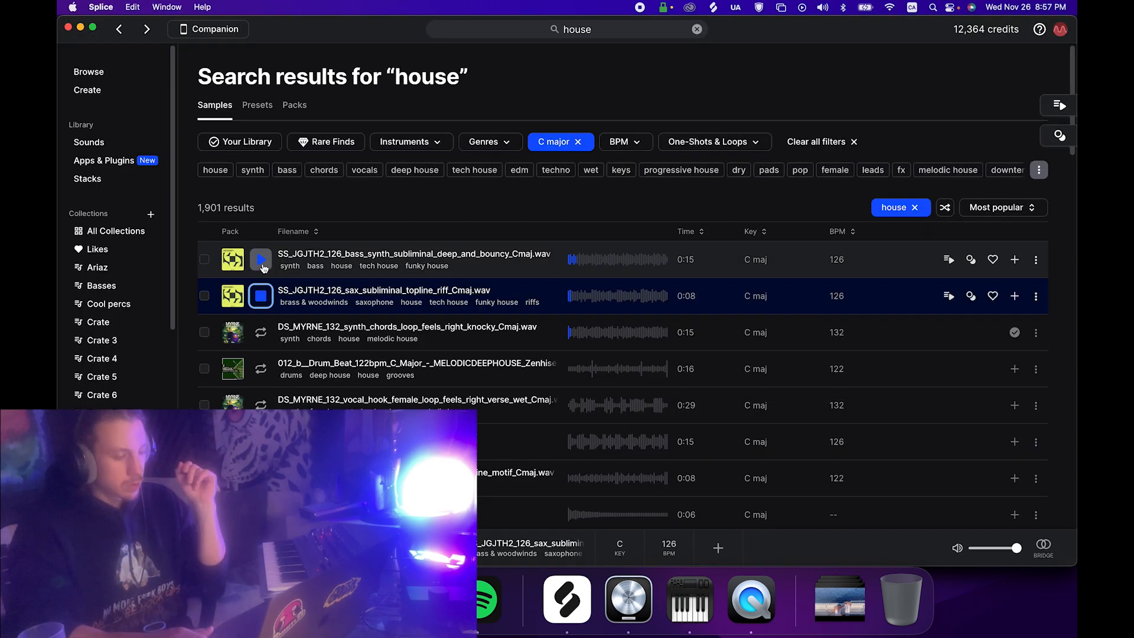
pyautogui.press('Down')
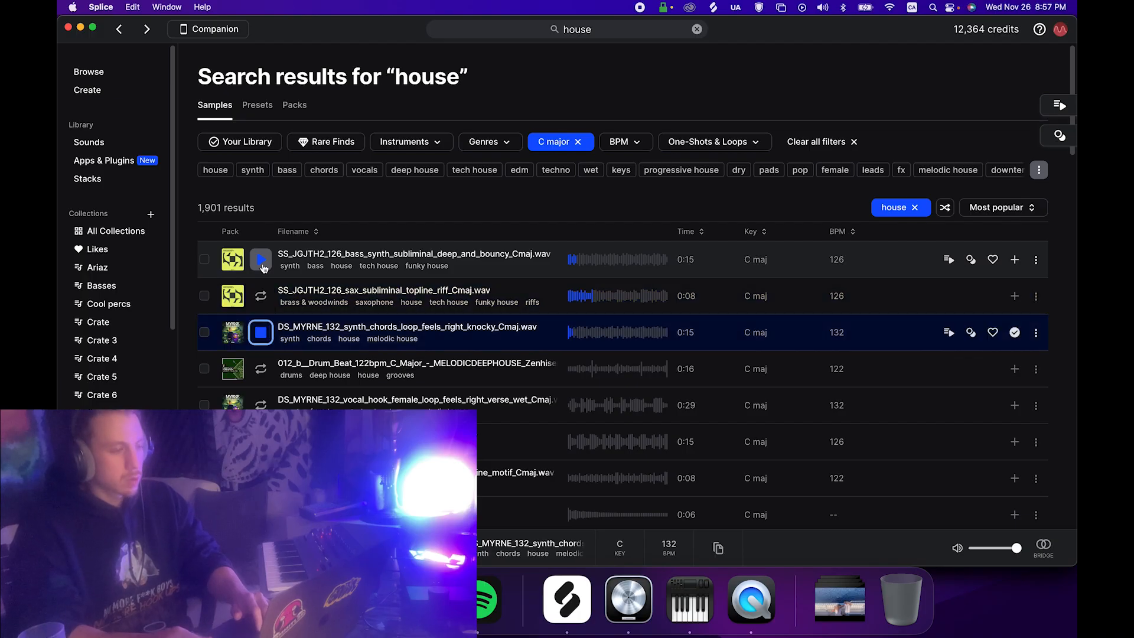
pyautogui.press('Down')
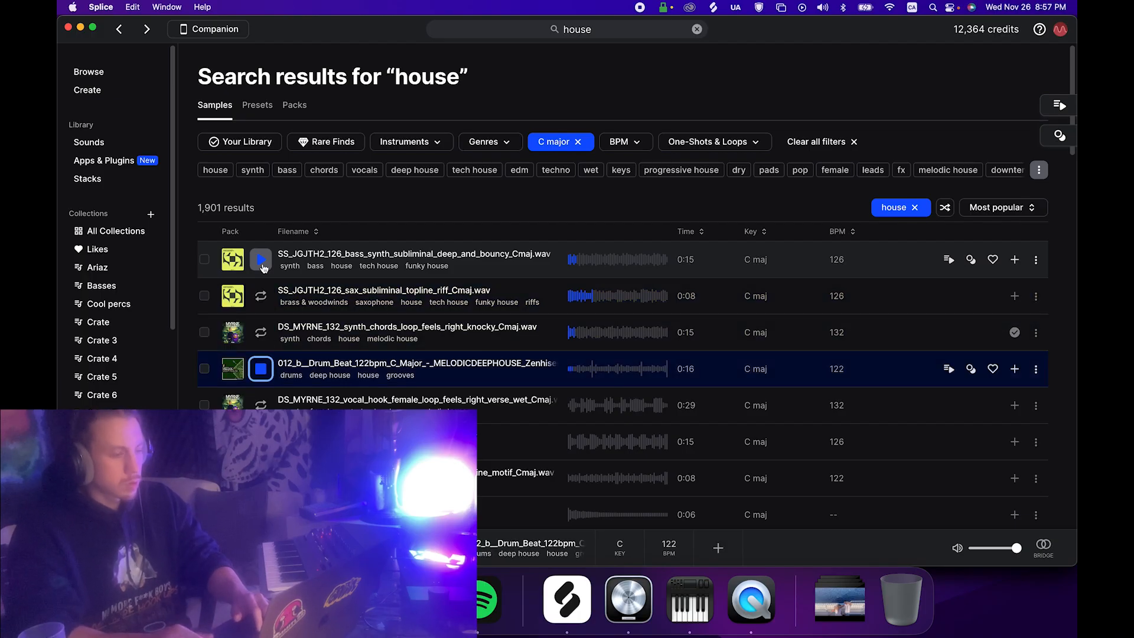
pyautogui.press('Down')
pyautogui.press('Down')
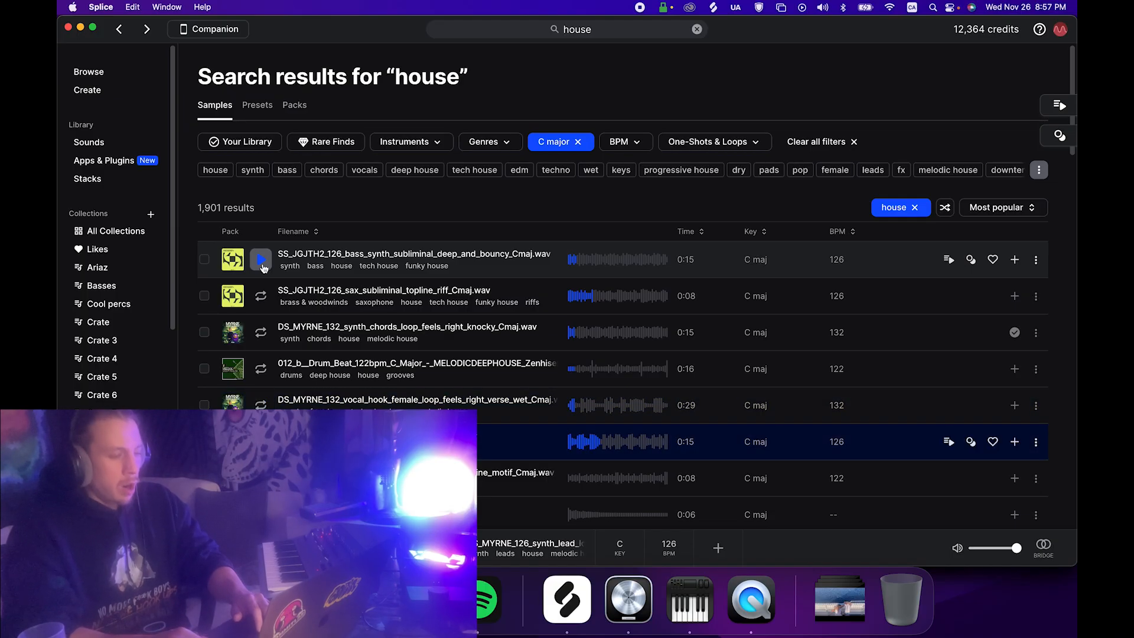
pyautogui.press('Down')
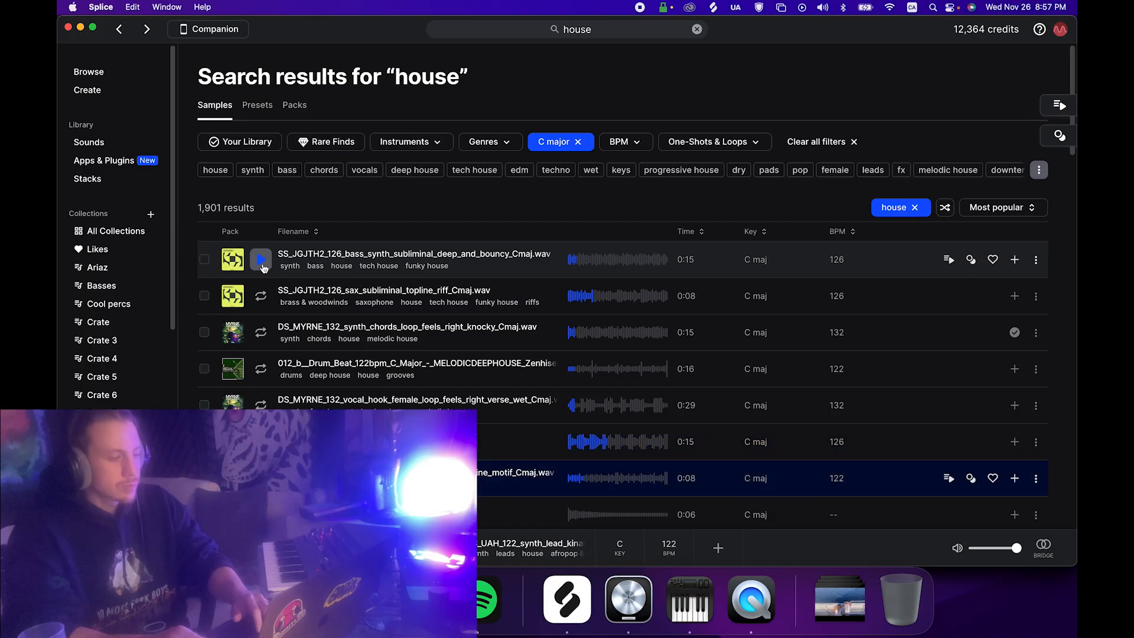
pyautogui.press('Down')
pyautogui.scroll(-5, 263, 267)
pyautogui.press('Down')
pyautogui.press('Down')
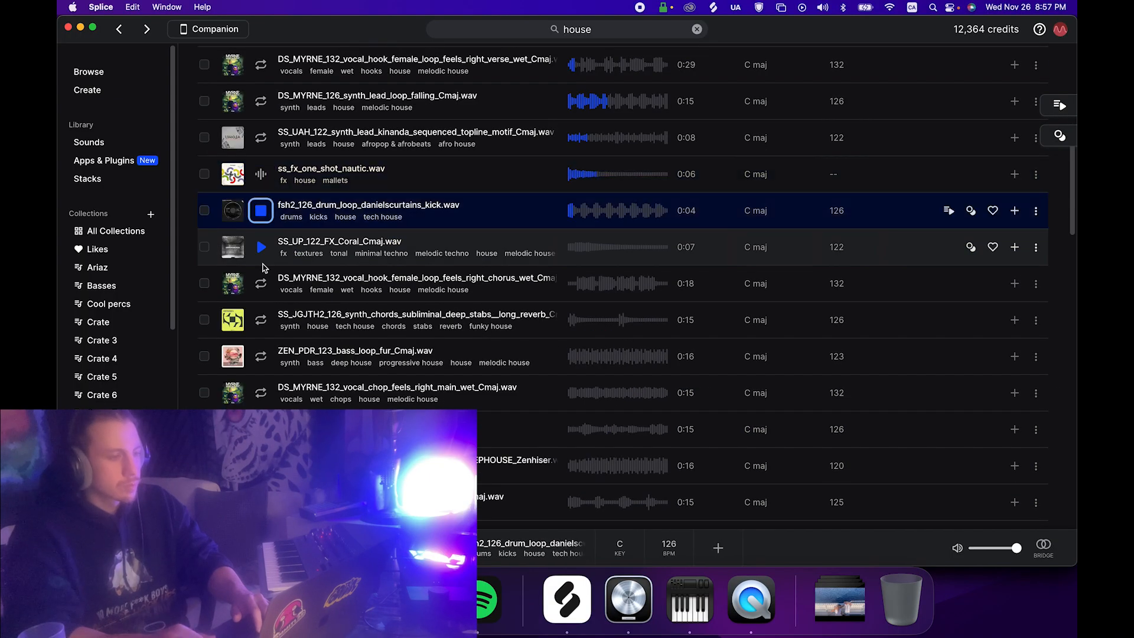
pyautogui.press('Down')
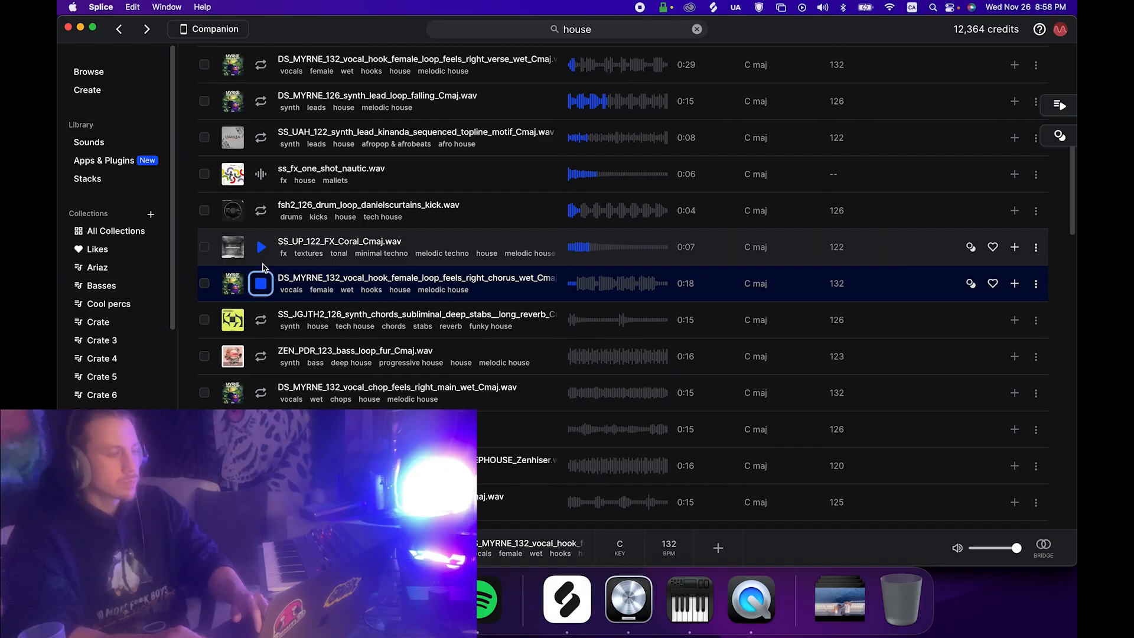
pyautogui.press('Down')
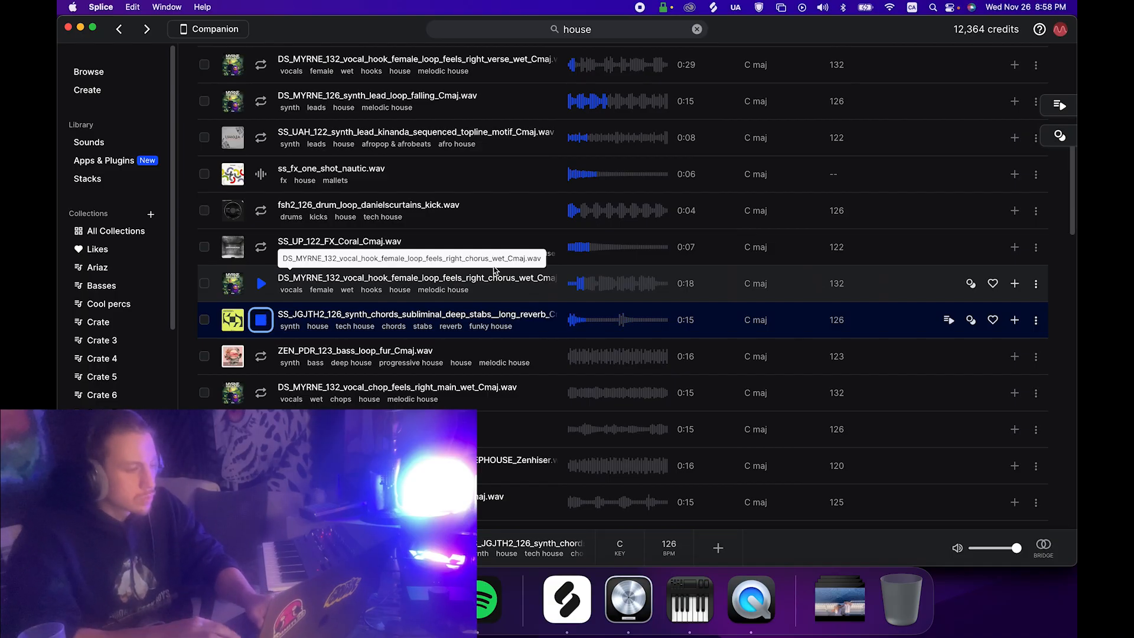
# Add the SS_JGJTH2_126_synth_chords_subliminal_deep_stabs__long_reverb sample to the Splice library.
pyautogui.click(1015, 320)
pyautogui.press('super+Tab')
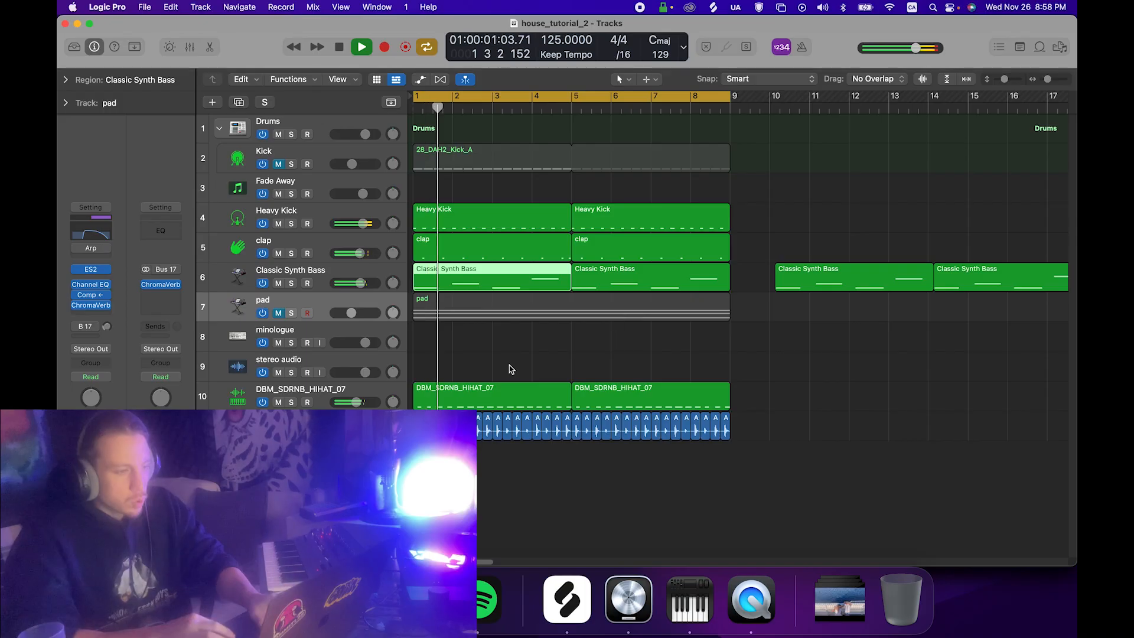
pyautogui.press('super+Tab')
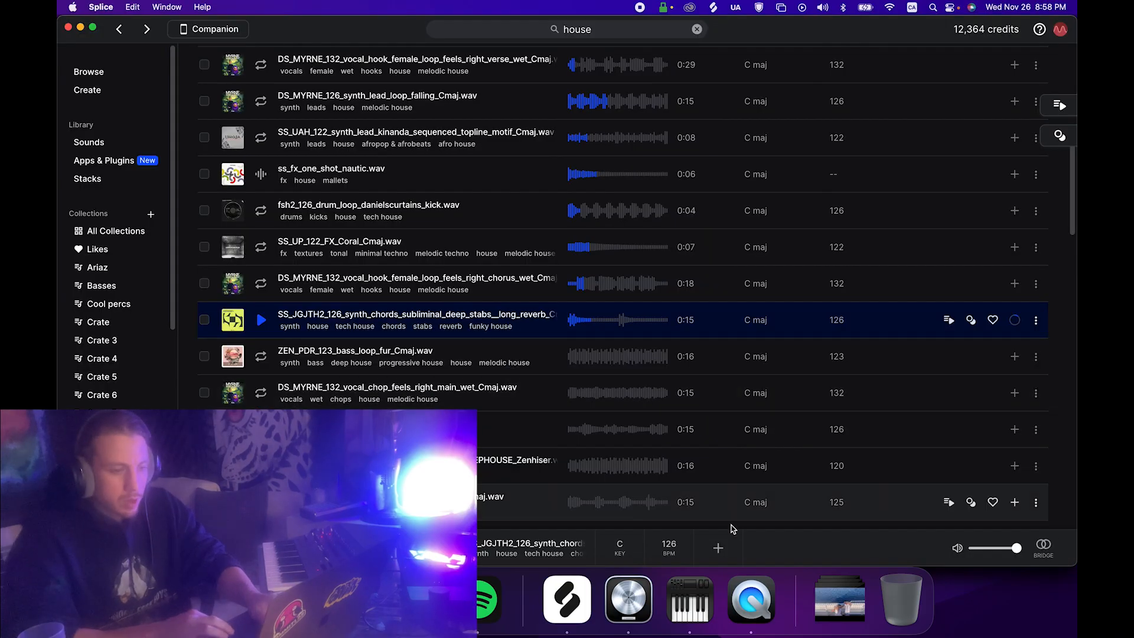
pyautogui.scroll(1, 783, 440)
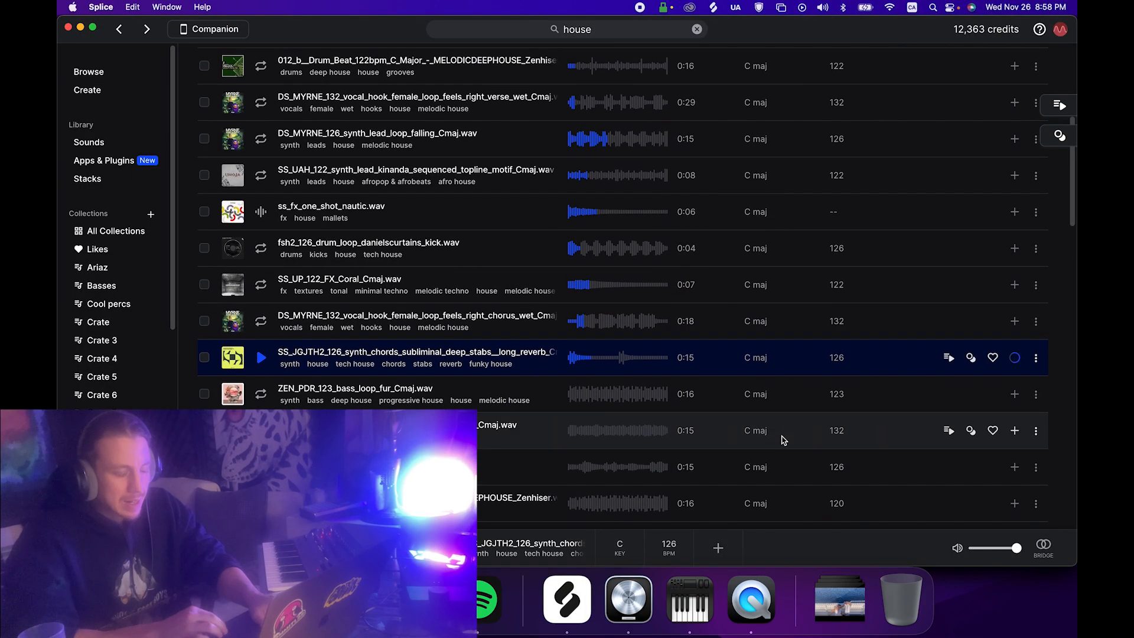
pyautogui.scroll(1, 783, 440)
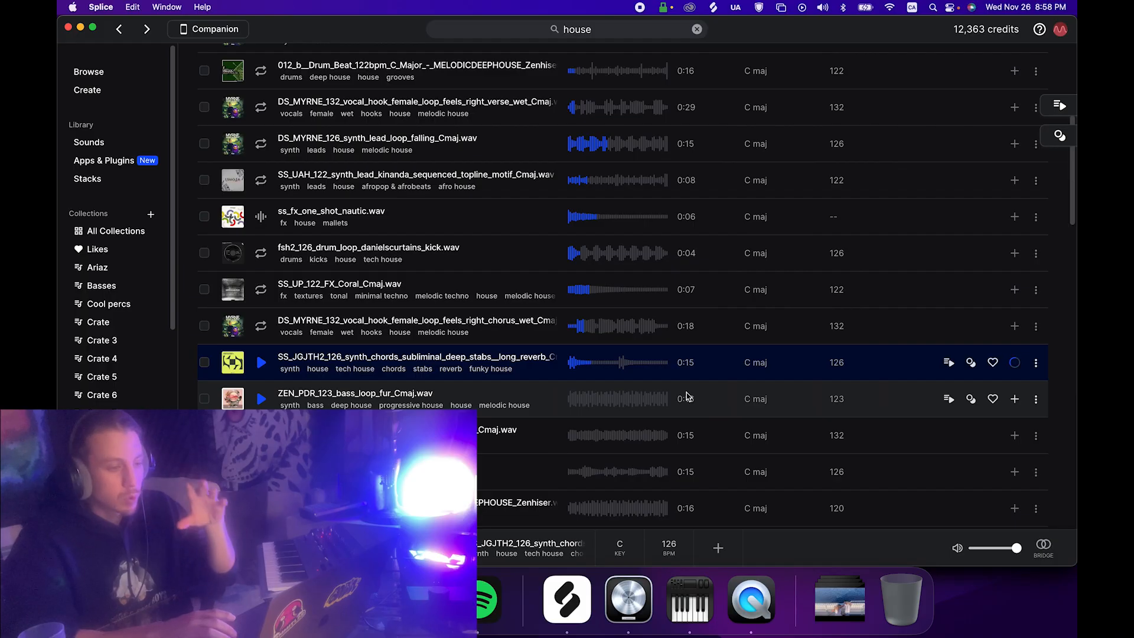
pyautogui.scroll(5, 686, 400)
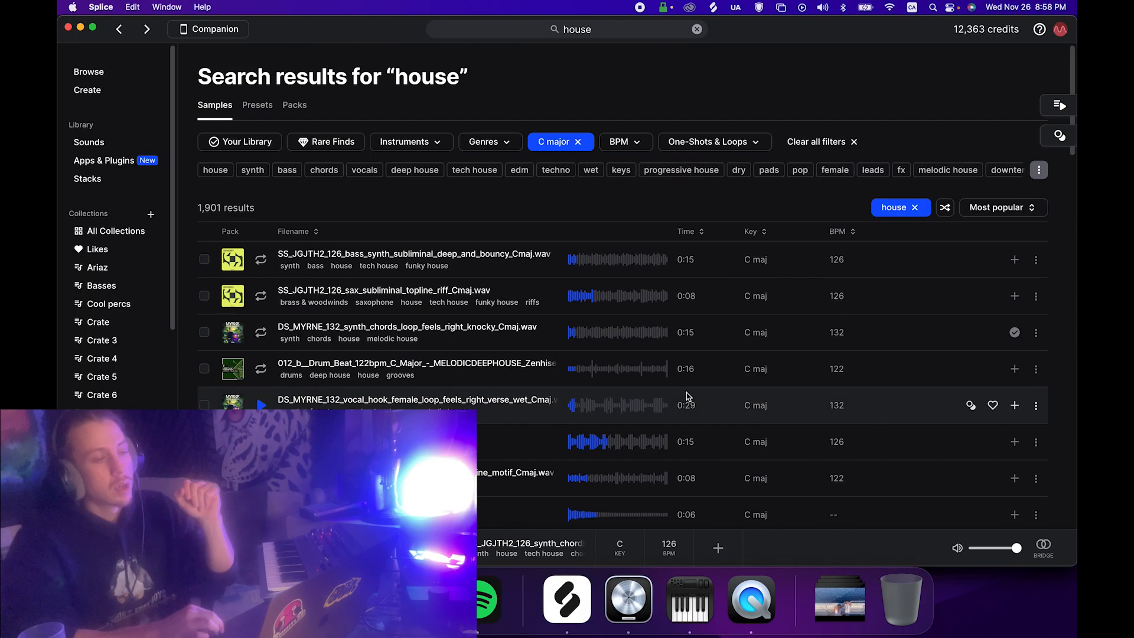
pyautogui.moveTo(773, 170)
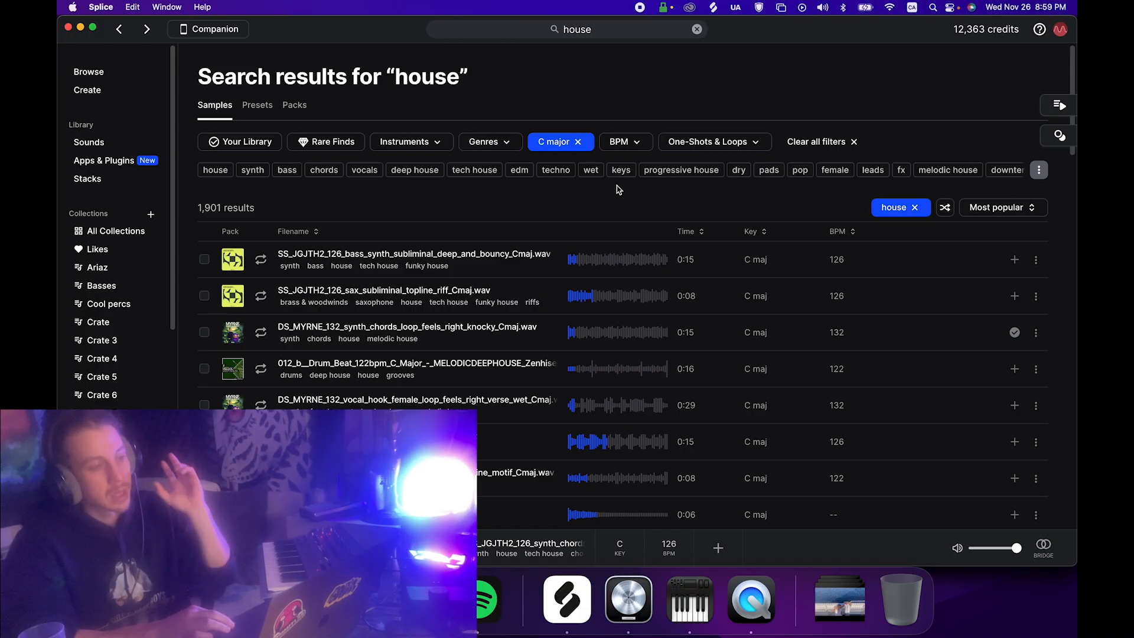
pyautogui.scroll(-10, 621, 284)
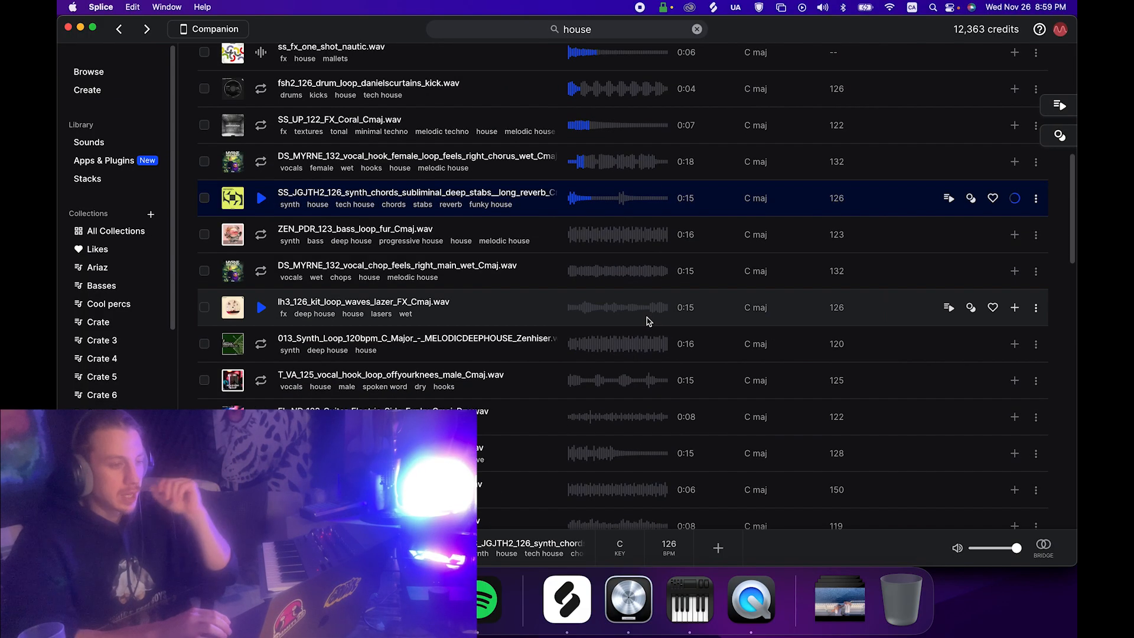
pyautogui.scroll(1, 620, 285)
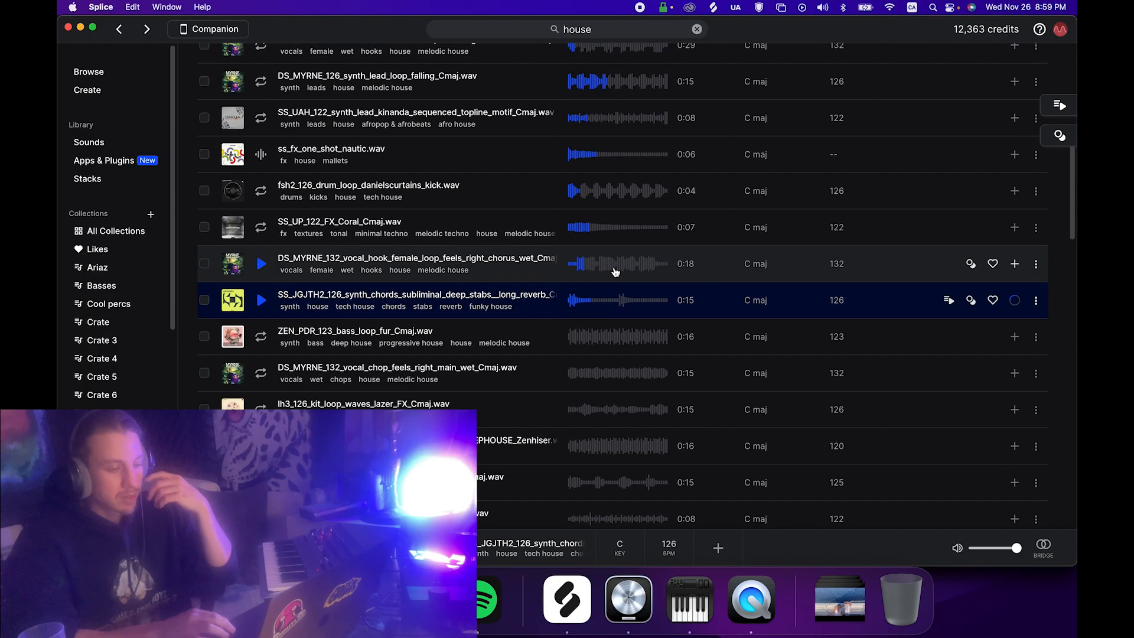
pyautogui.click(641, 588)
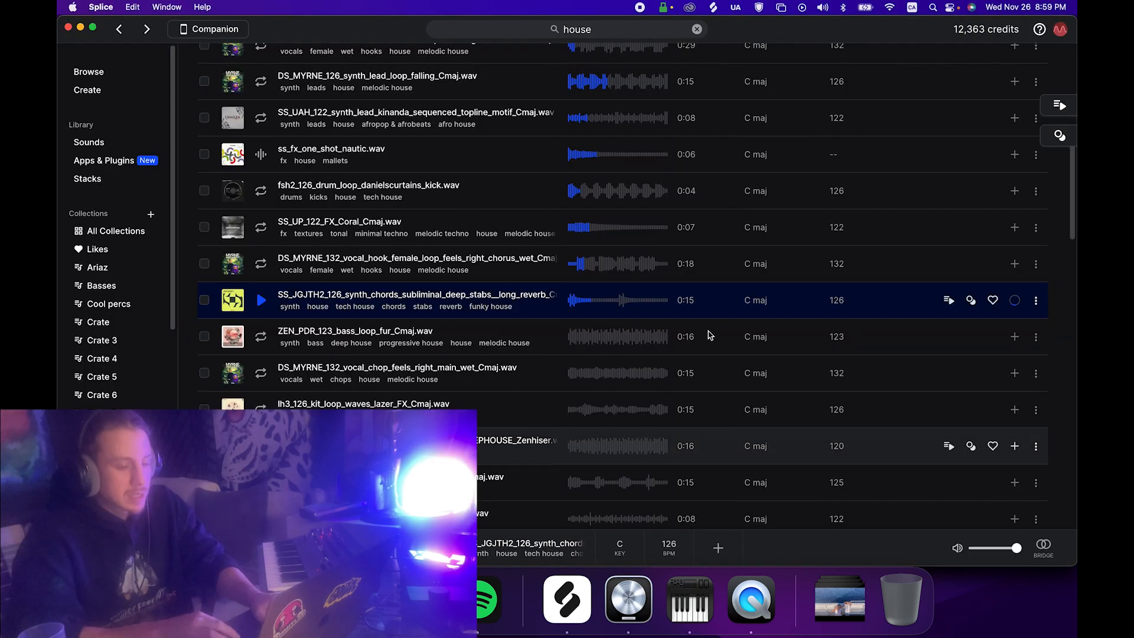
# Preview the ZEN_PDR_123_bass_loop_fur_Cmaj.wav loop in Splice together with the Logic Pro arrangement playing.
pyautogui.scroll(2, 711, 340)
pyautogui.scroll(-4, 766, 273)
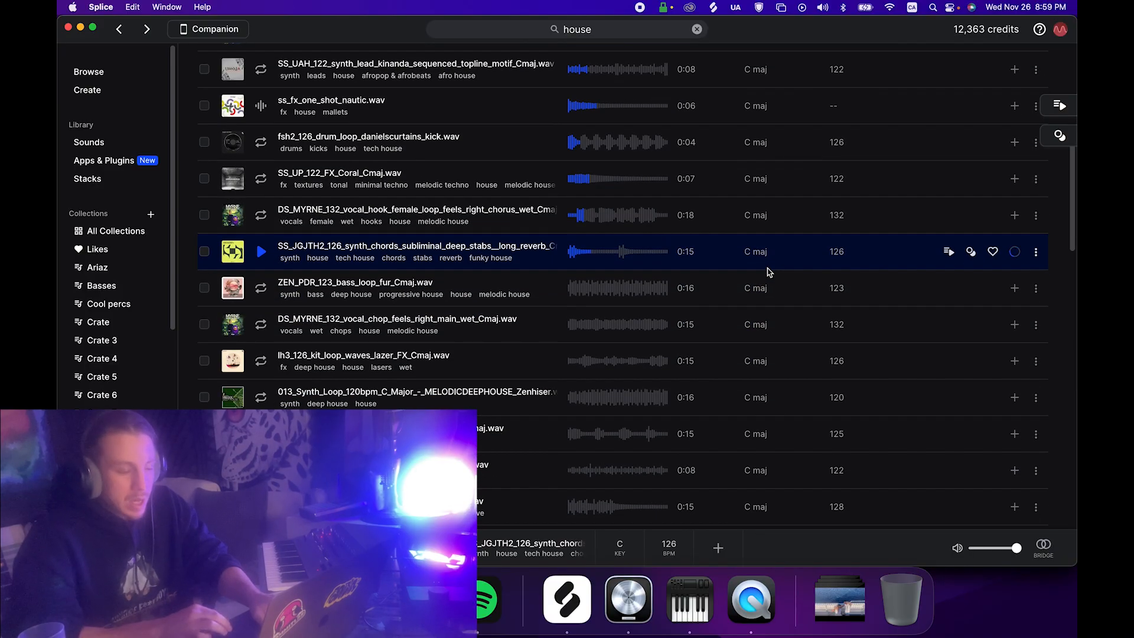
pyautogui.click(631, 287)
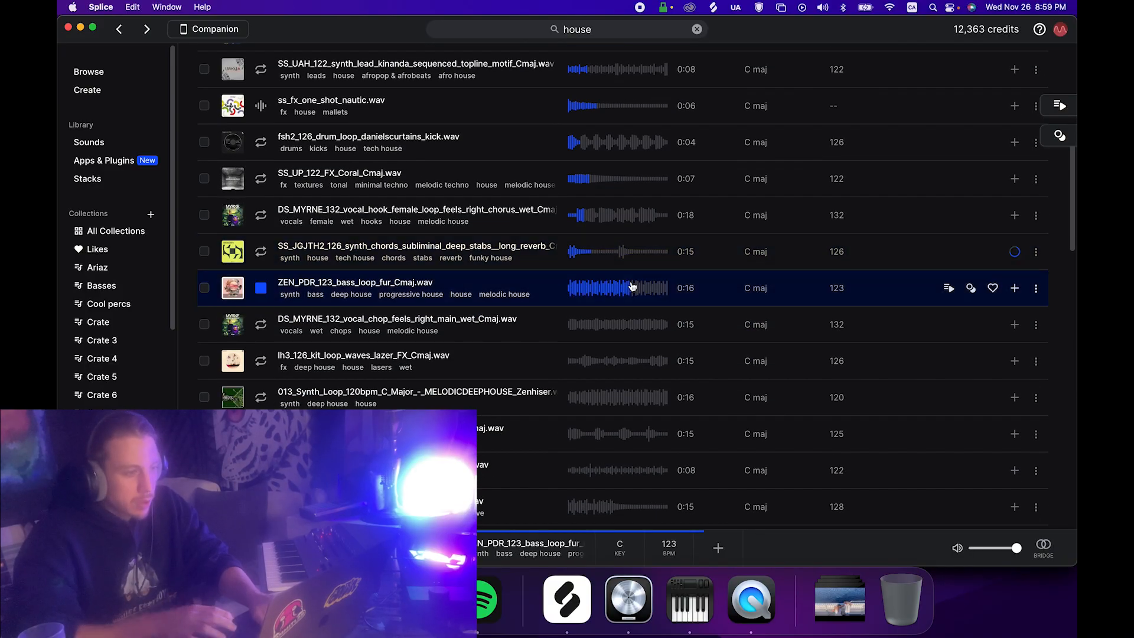
pyautogui.press('space')
pyautogui.press('super+Tab')
pyautogui.press('space')
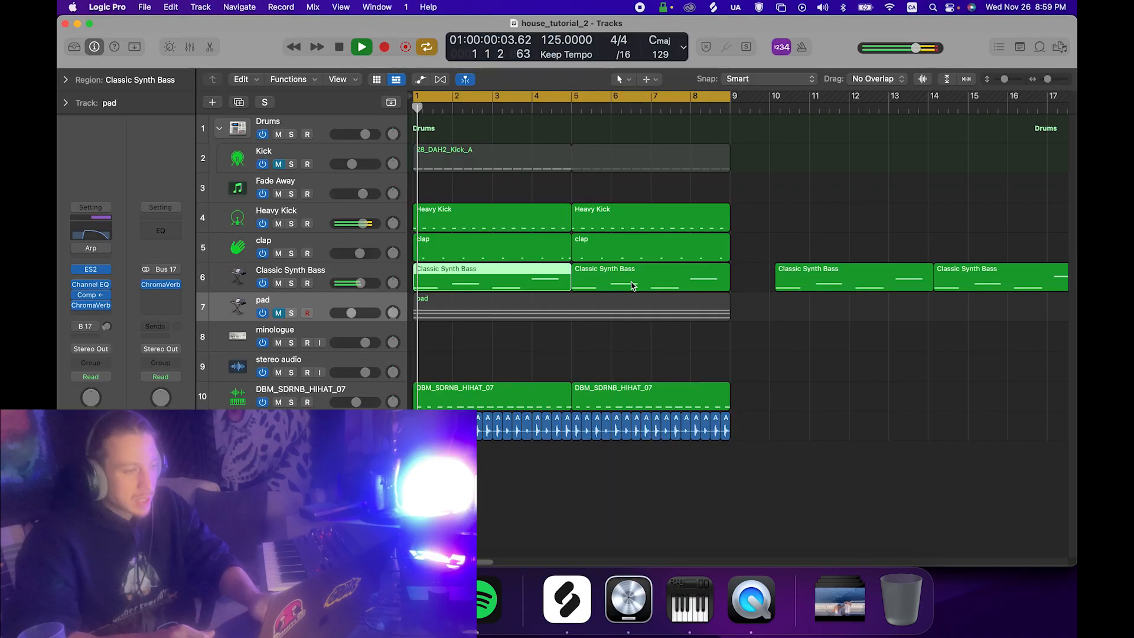
pyautogui.press('super+Tab')
pyautogui.press('space')
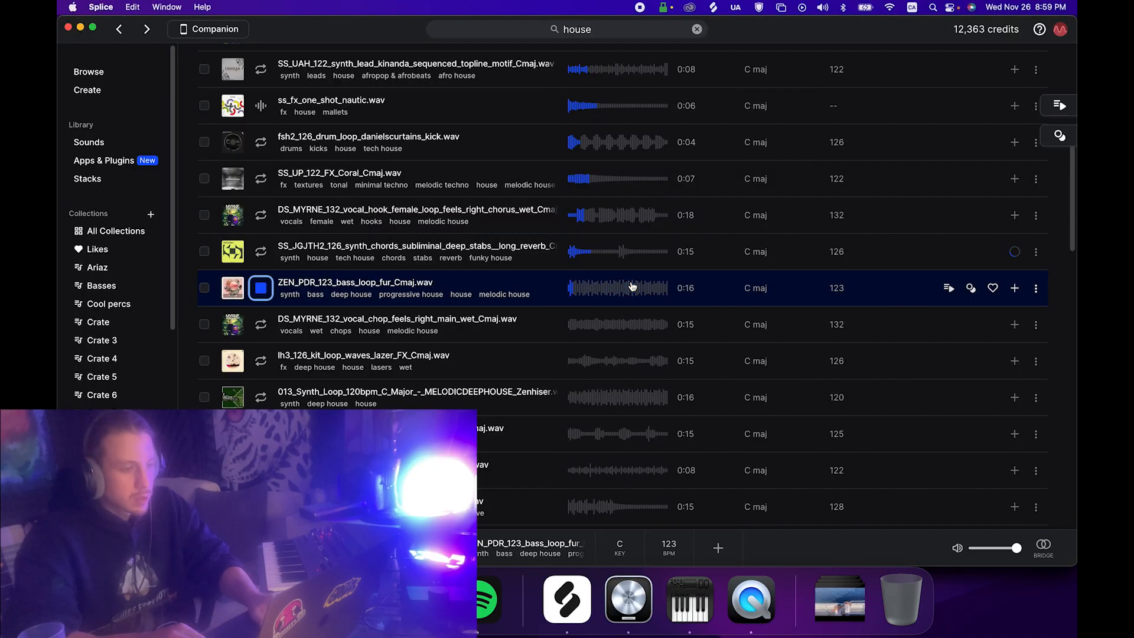
pyautogui.press('super+Tab')
pyautogui.press('space')
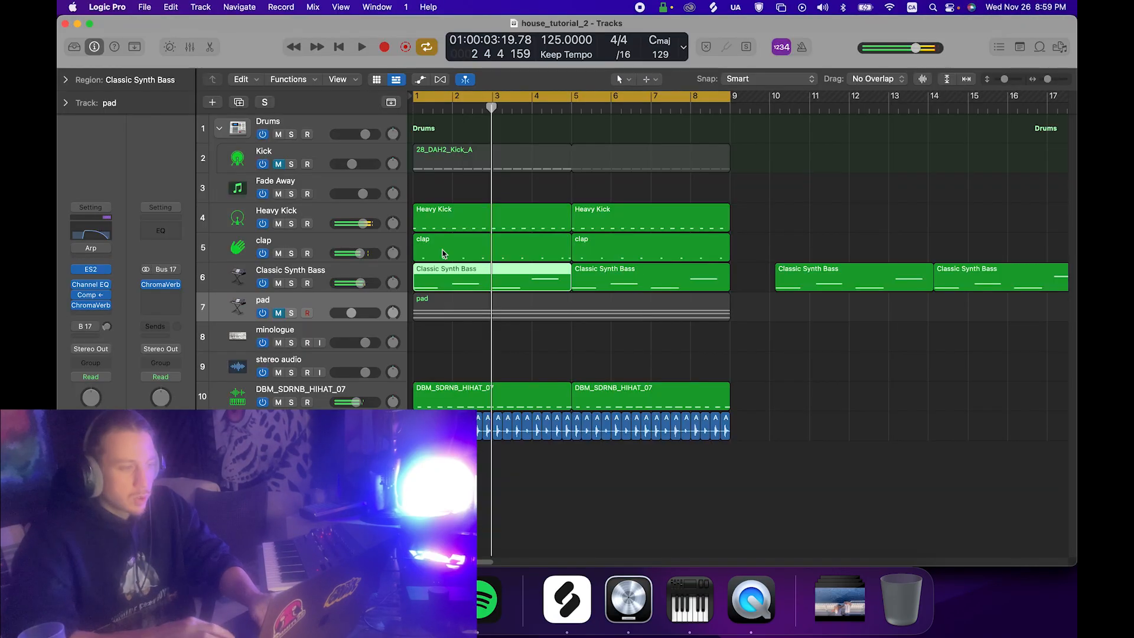
# Mute the Classic Synth Bass track in Logic Pro and preview the Splice bass loop over the arrangement from its start.
pyautogui.click(278, 283)
pyautogui.click(291, 273)
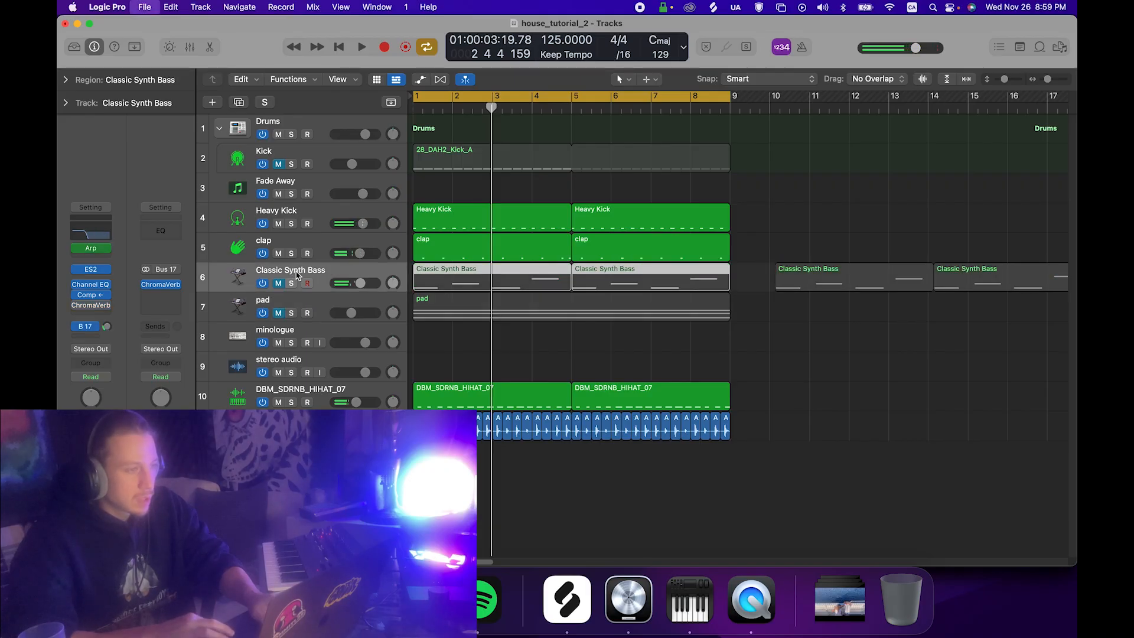
pyautogui.click(469, 377)
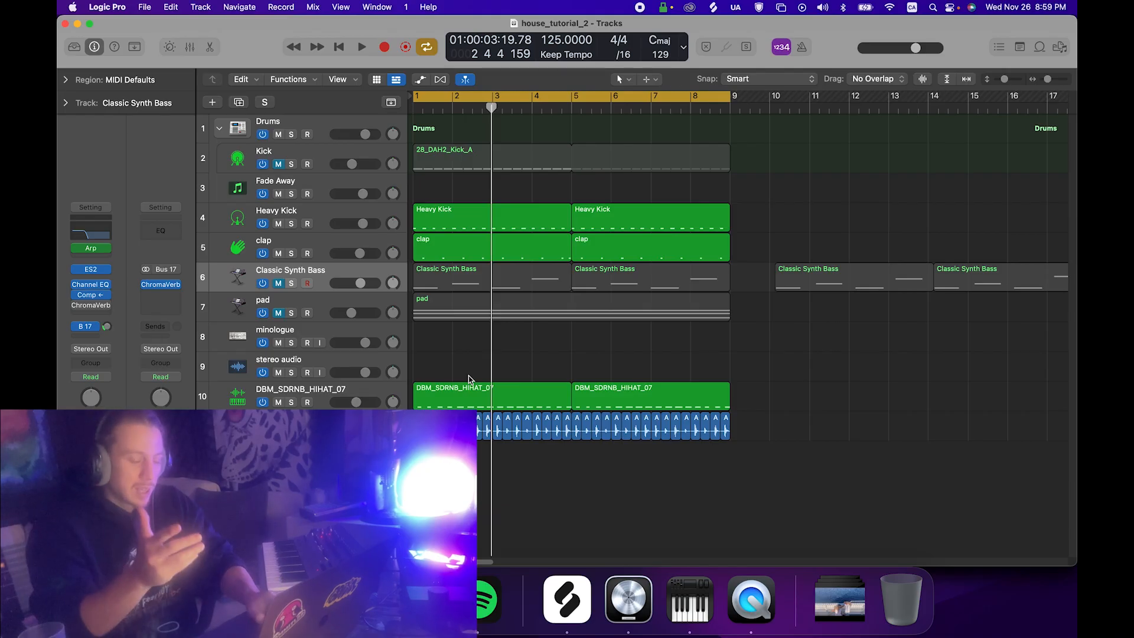
pyautogui.press('Return')
pyautogui.press('space')
pyautogui.press('super+Tab')
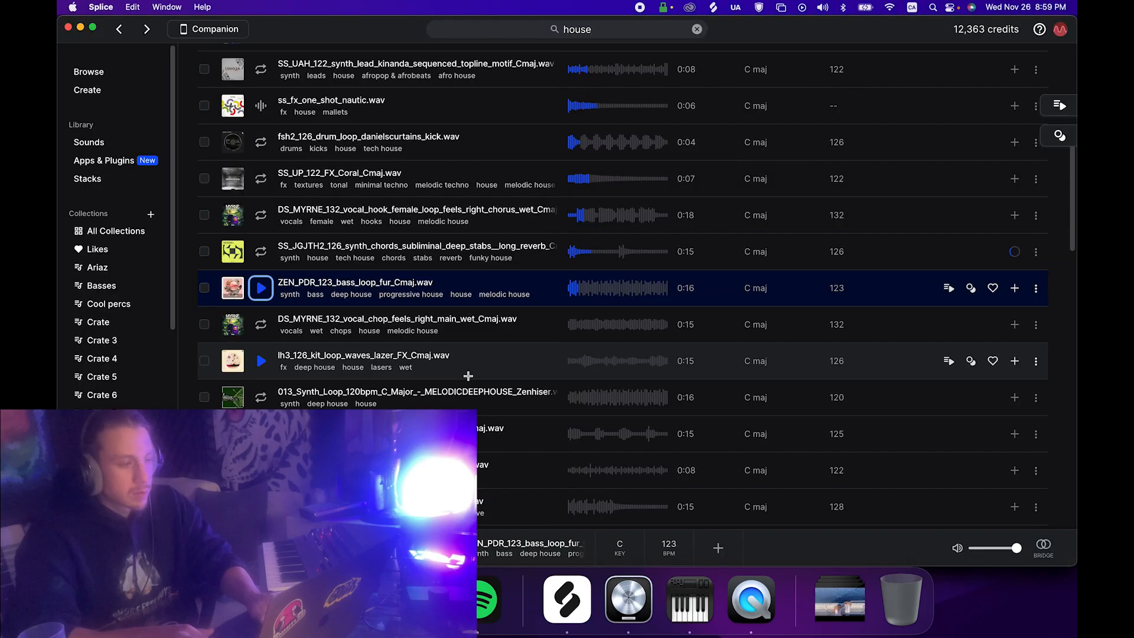
pyautogui.press('space')
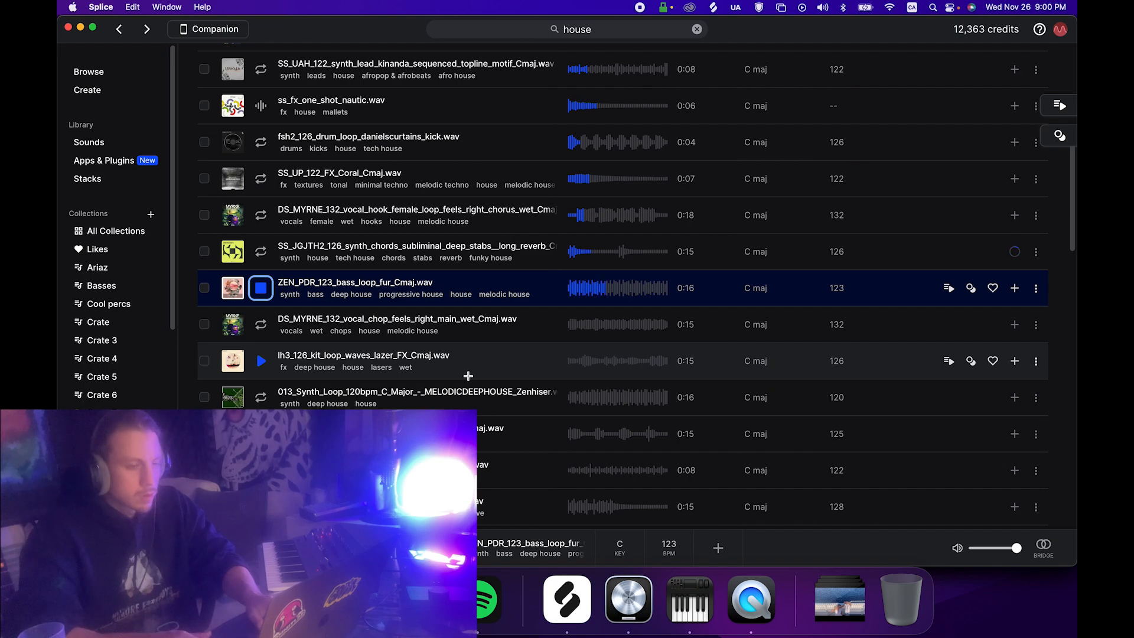
# Briefly unmute Classic Synth Bass in Logic Pro for comparison, and add ZEN_PDR_123_bass_loop_fur_Cmaj.wav to the Splice library.
pyautogui.press('super+Tab')
pyautogui.click(280, 284)
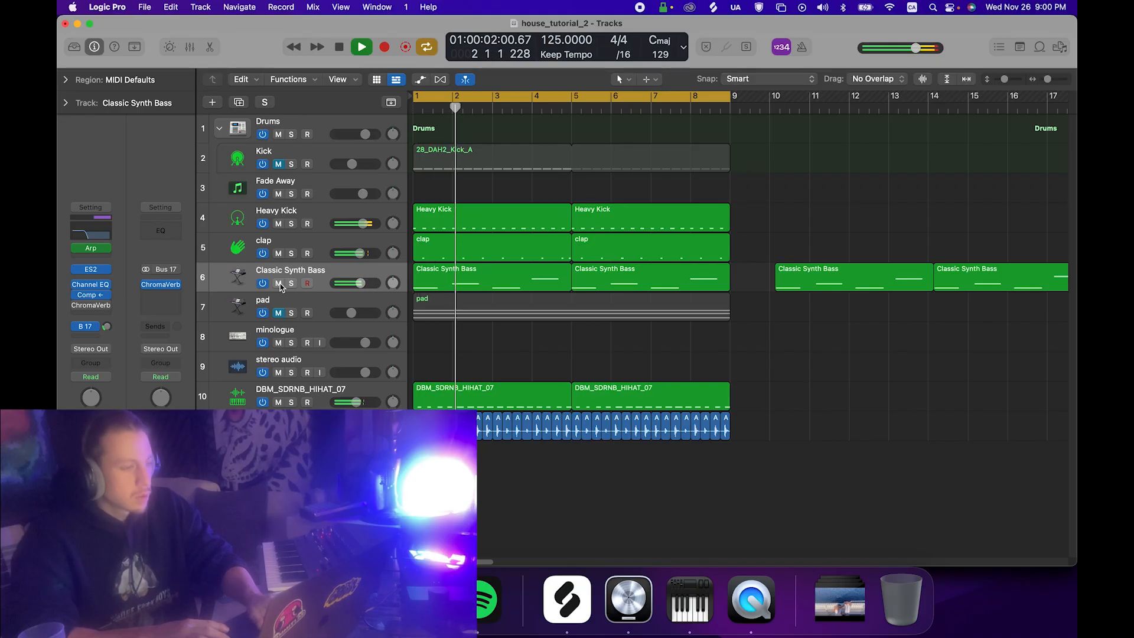
pyautogui.click(280, 285)
pyautogui.press('super+Tab')
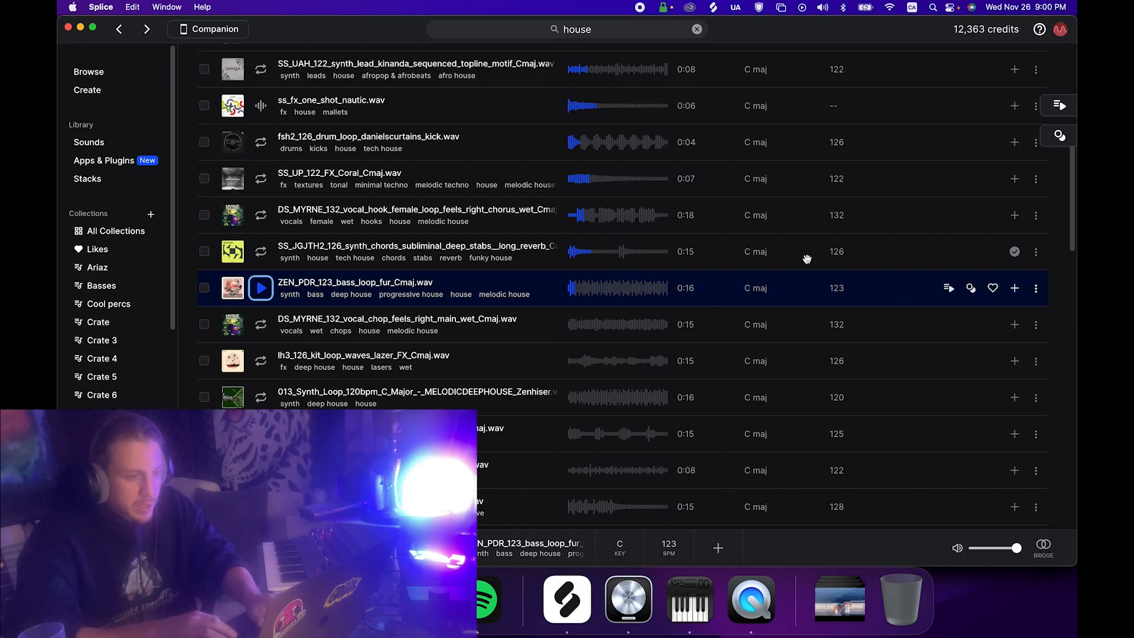
pyautogui.click(1014, 287)
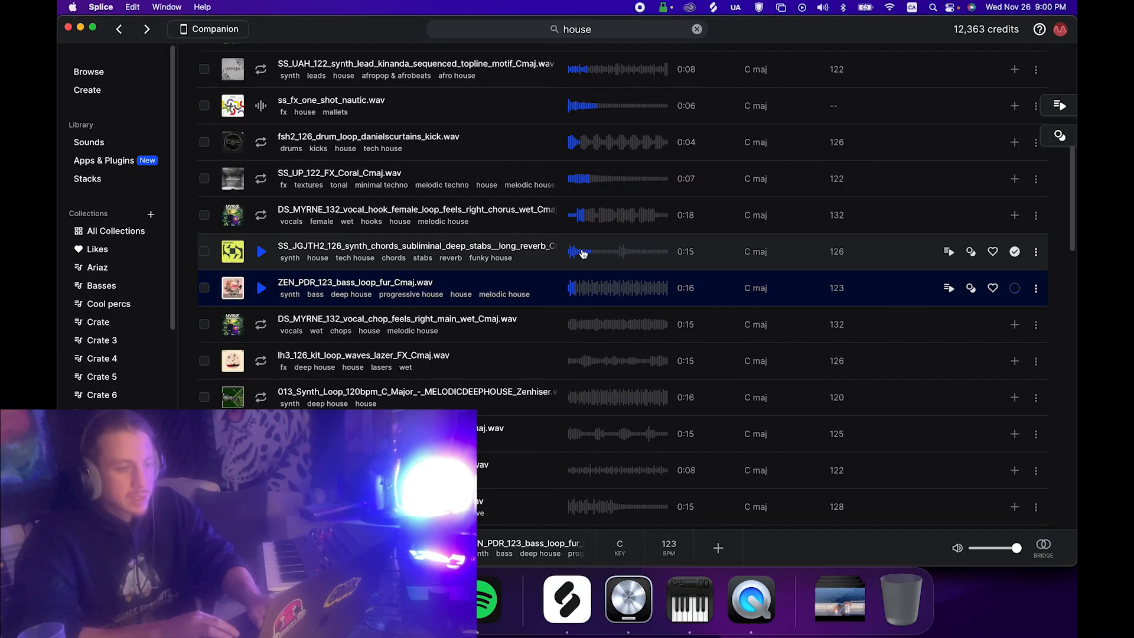
# Place the subliminal deep stabs synth chords sample from Splice at bar 1 on a new Logic Pro track below the hi-hats.
pyautogui.scroll(1, 577, 249)
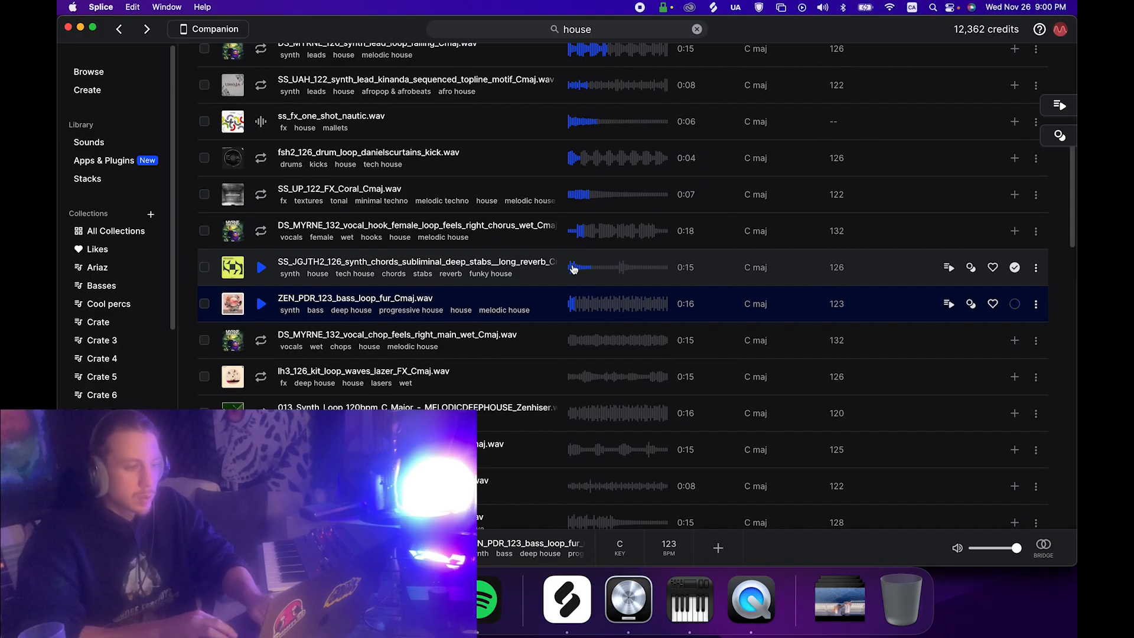
pyautogui.press('super+Tab')
pyautogui.moveTo(615, 287); pyautogui.dragTo(414, 495)
pyautogui.press('super+z')
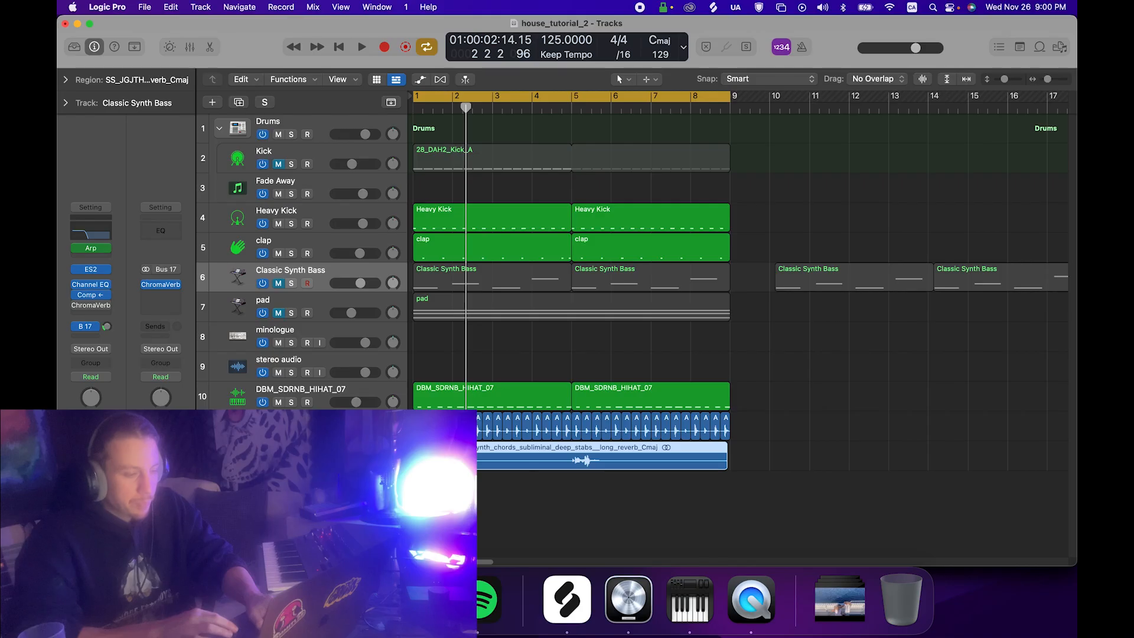
pyautogui.click(295, 451)
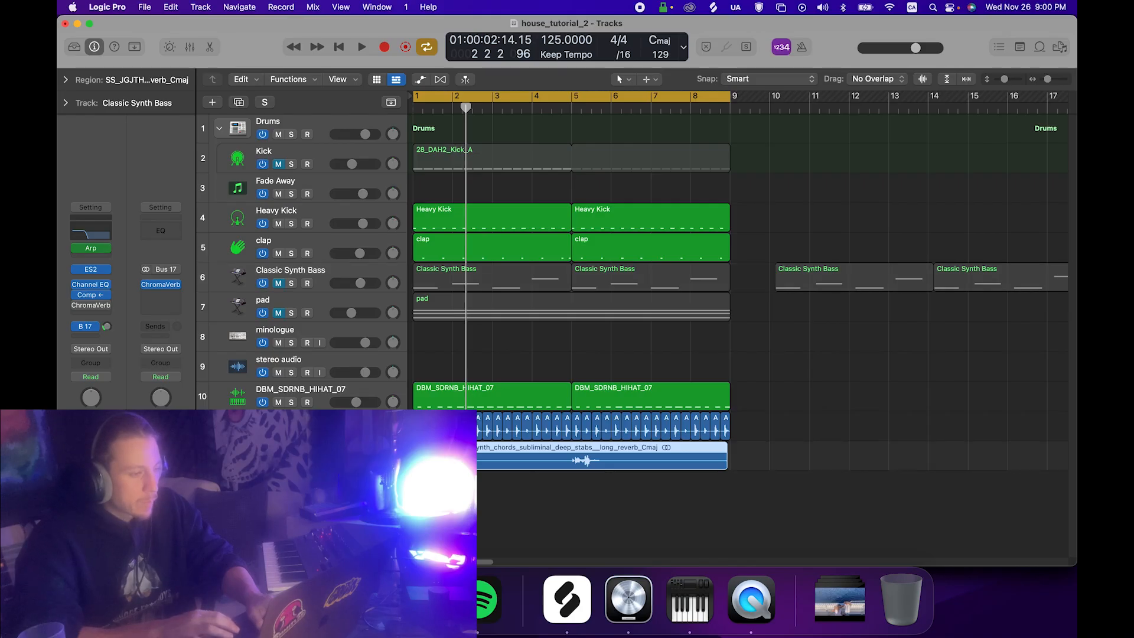
pyautogui.click(494, 486)
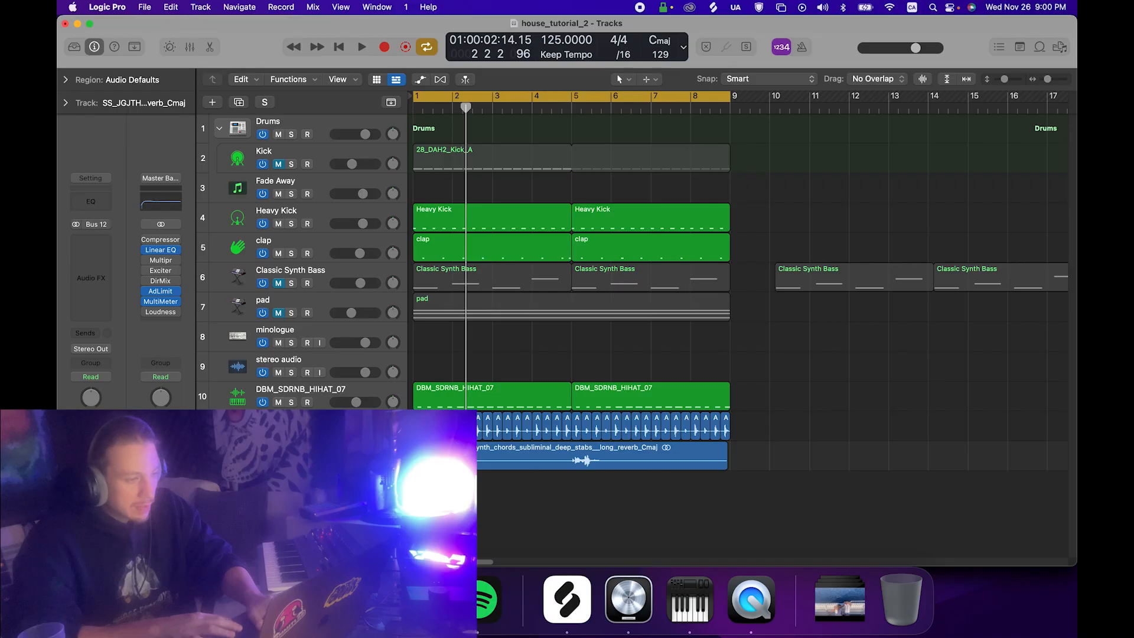
# Enable Flex Time - Slicing on the deep stabs region and stretch its end to bar 9.
pyautogui.doubleClick(454, 456)
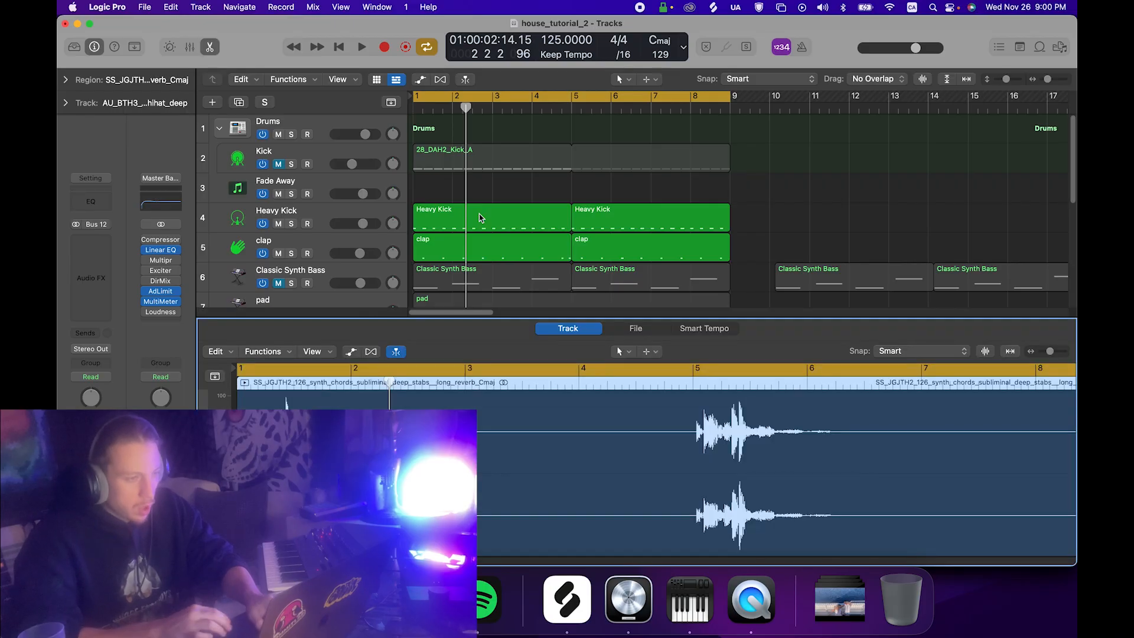
pyautogui.scroll(-5, 479, 218)
pyautogui.press('space')
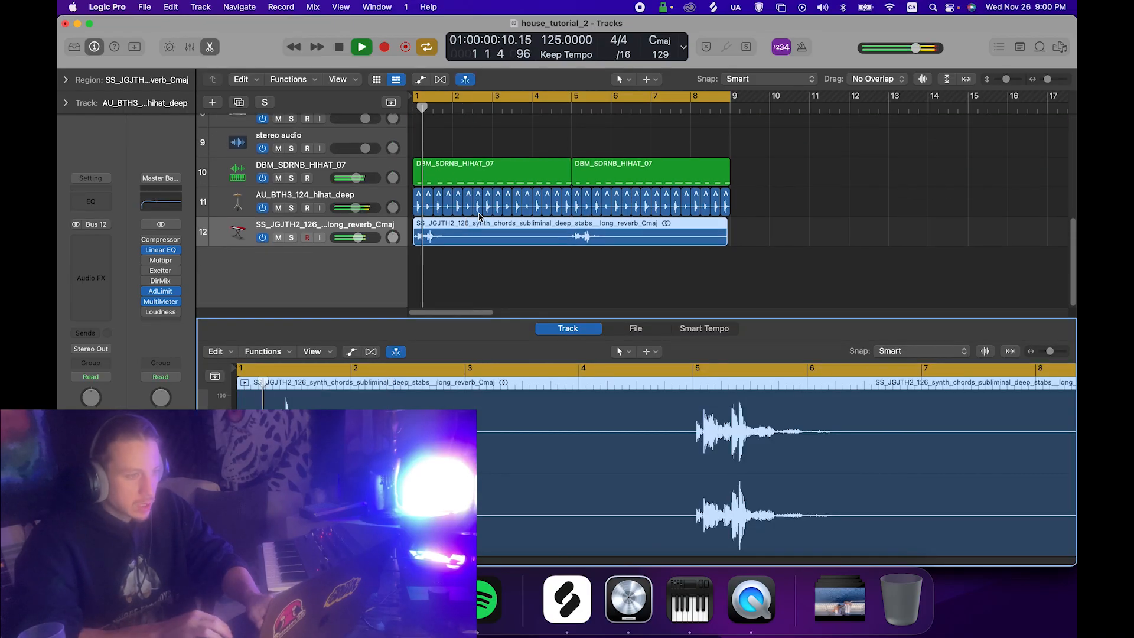
pyautogui.click(372, 352)
pyautogui.press('Return')
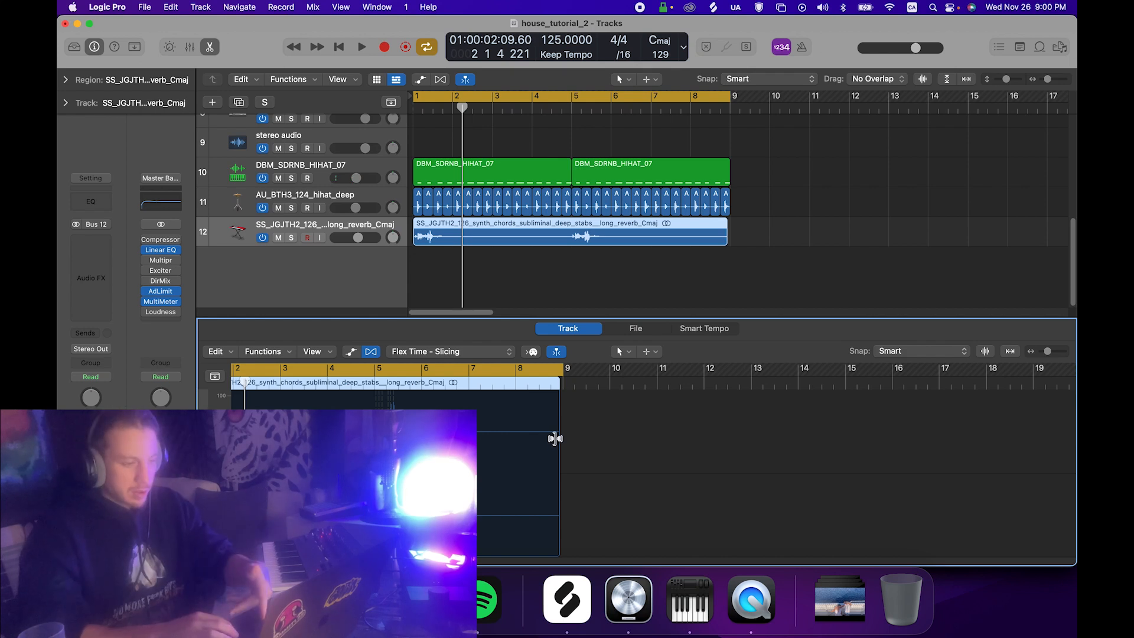
pyautogui.moveTo(555, 438); pyautogui.dragTo(564, 438)
pyautogui.press('space')
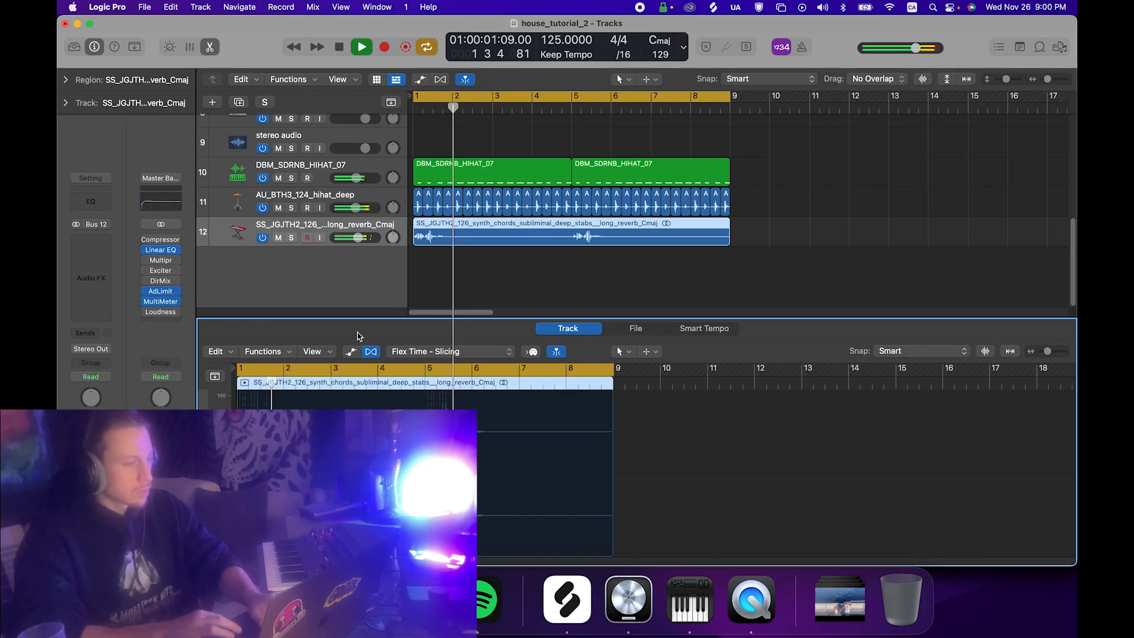
pyautogui.press('e')
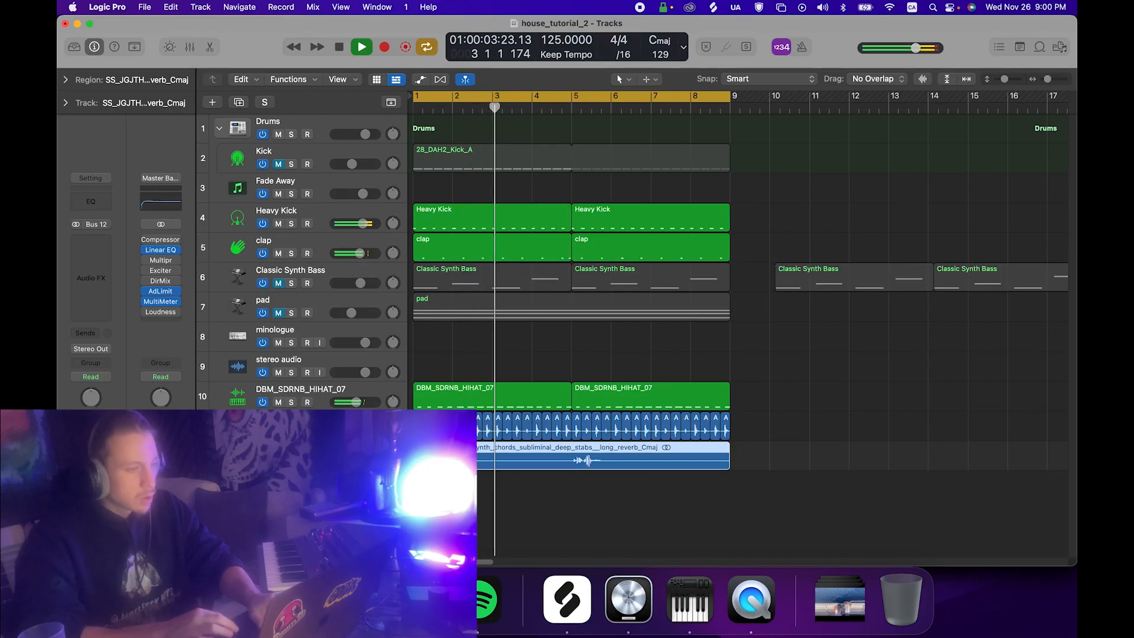
pyautogui.press('space')
# Unmute the Classic Synth Bass track and play the arrangement from the start to hear it with the stabs.
pyautogui.press('super+Tab')
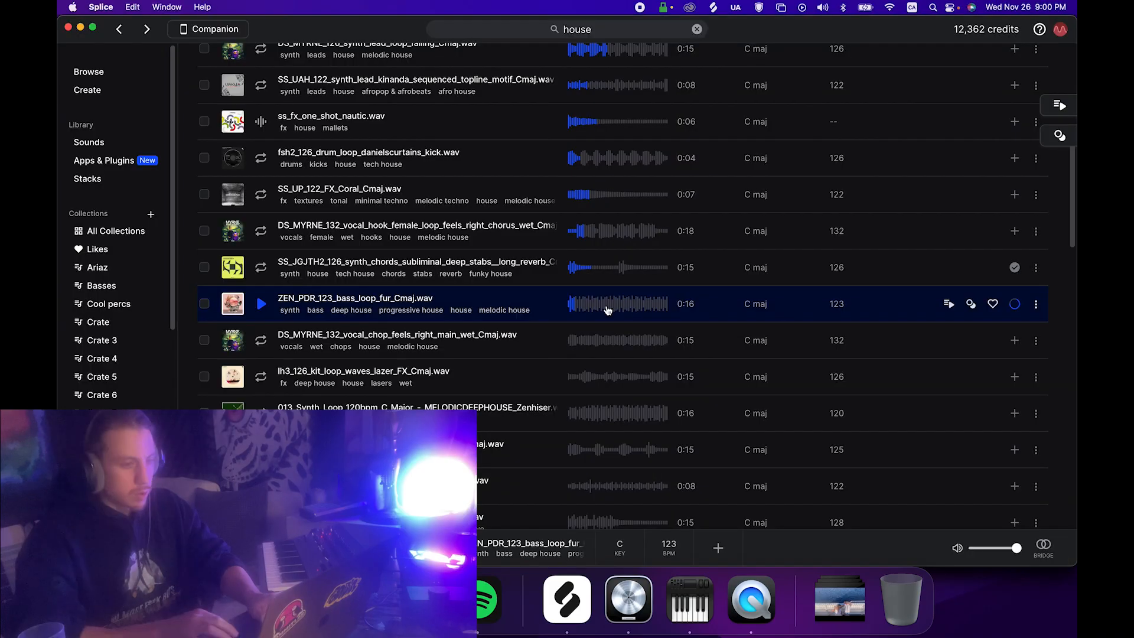
pyautogui.press('super+Tab')
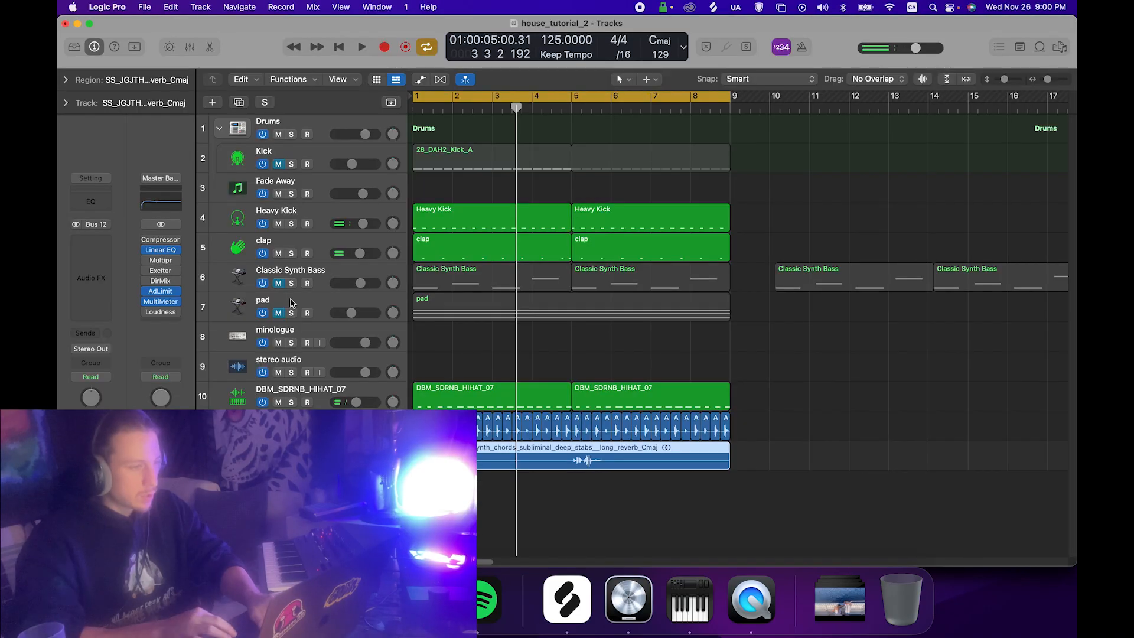
pyautogui.click(278, 282)
pyautogui.press('Return')
pyautogui.press('space')
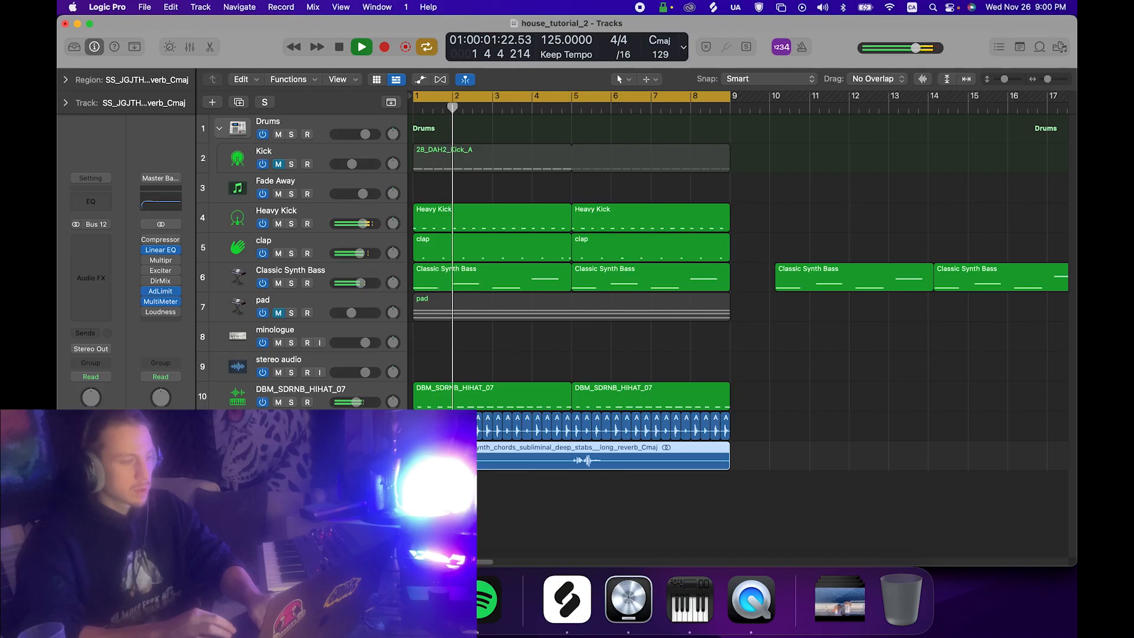
pyautogui.press('space')
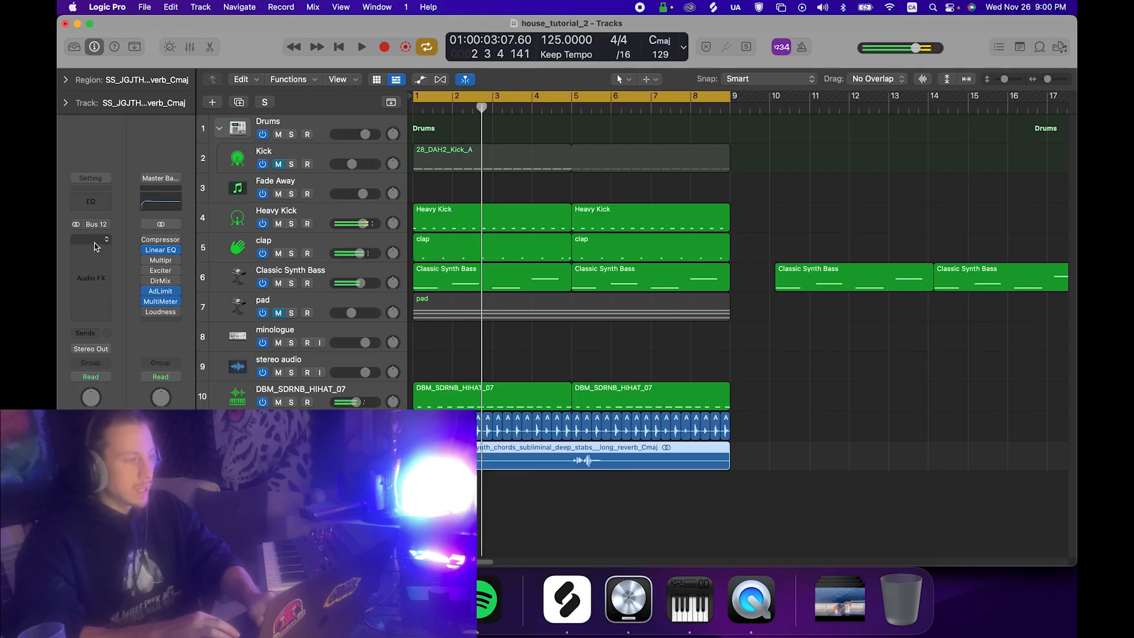
# Insert the FabFilter Pro-C 2 compressor on the deep stabs synth chords track.
pyautogui.click(95, 246)
pyautogui.moveTo(119, 304)
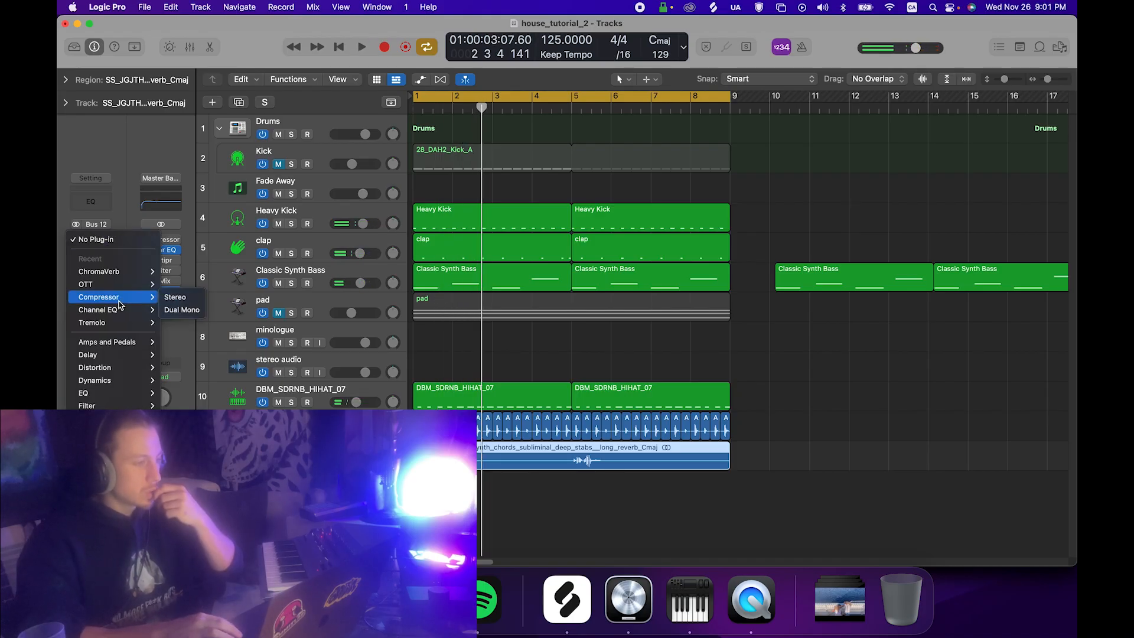
pyautogui.moveTo(118, 520)
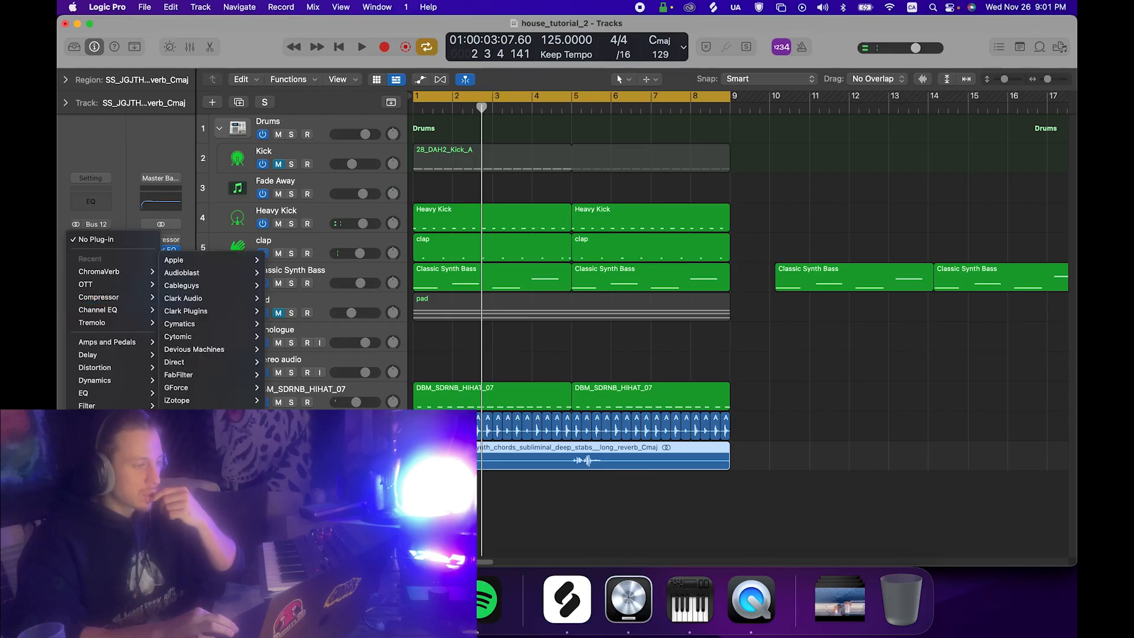
pyautogui.moveTo(199, 382)
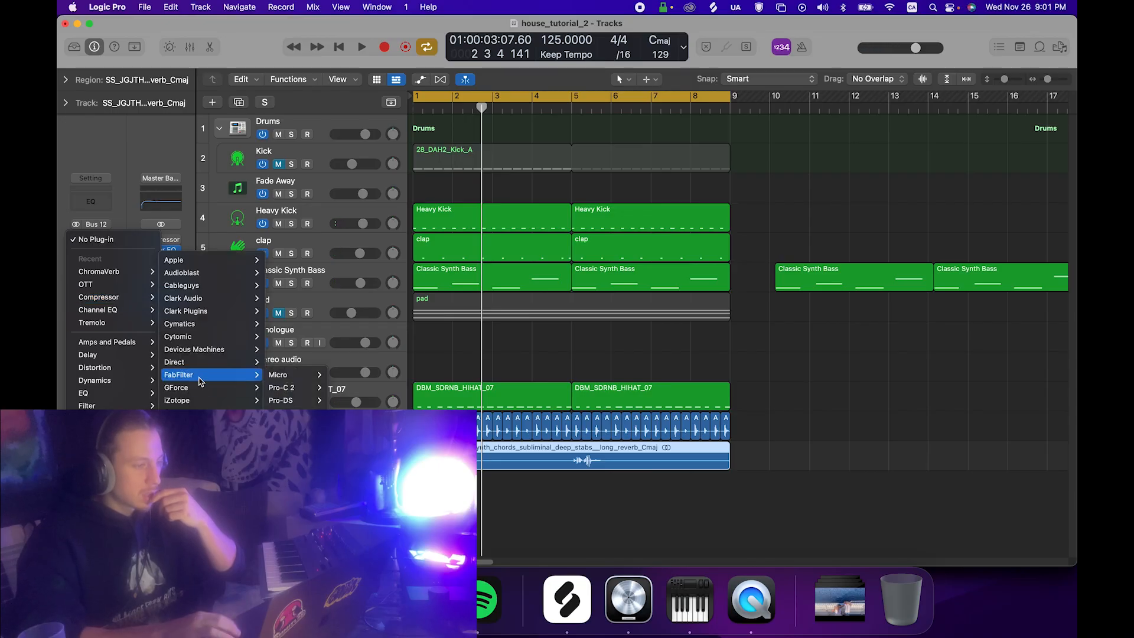
pyautogui.click(291, 391)
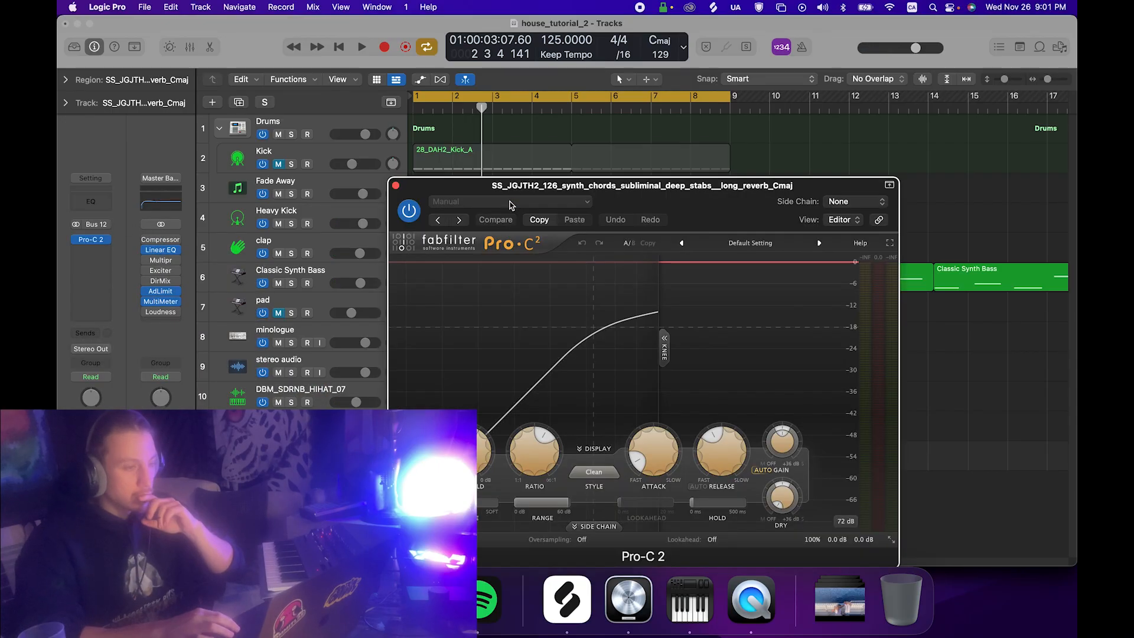
pyautogui.click(519, 203)
pyautogui.click(518, 202)
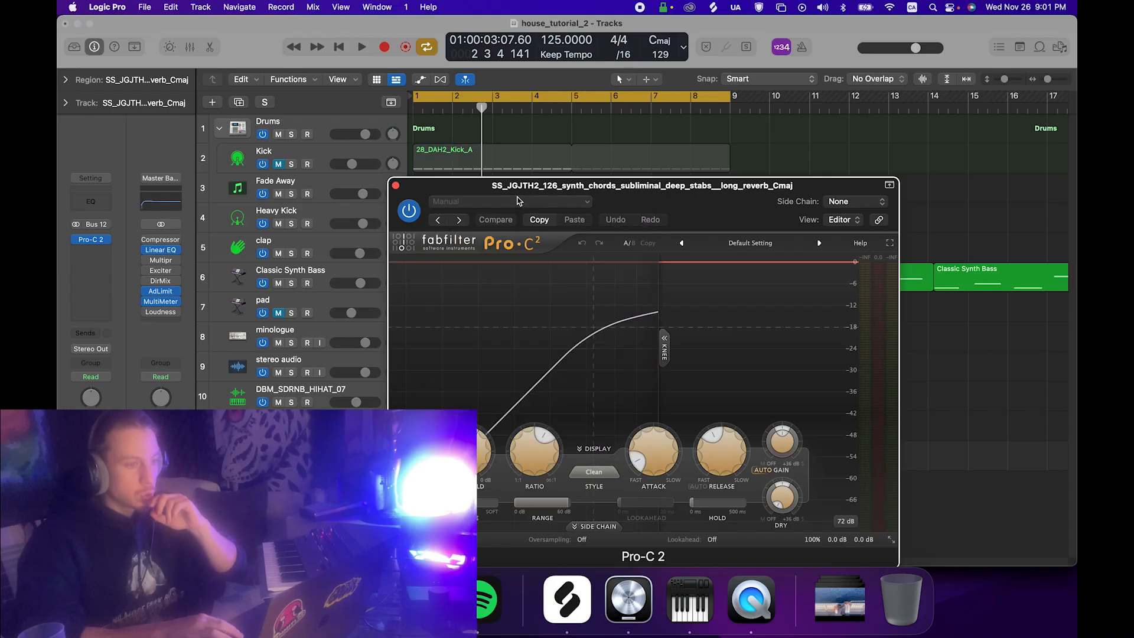
# Load the sidechain basic preset in Pro-C 2 and set its side chain to Bus 18, fed by the Heavy Kick.
pyautogui.click(537, 202)
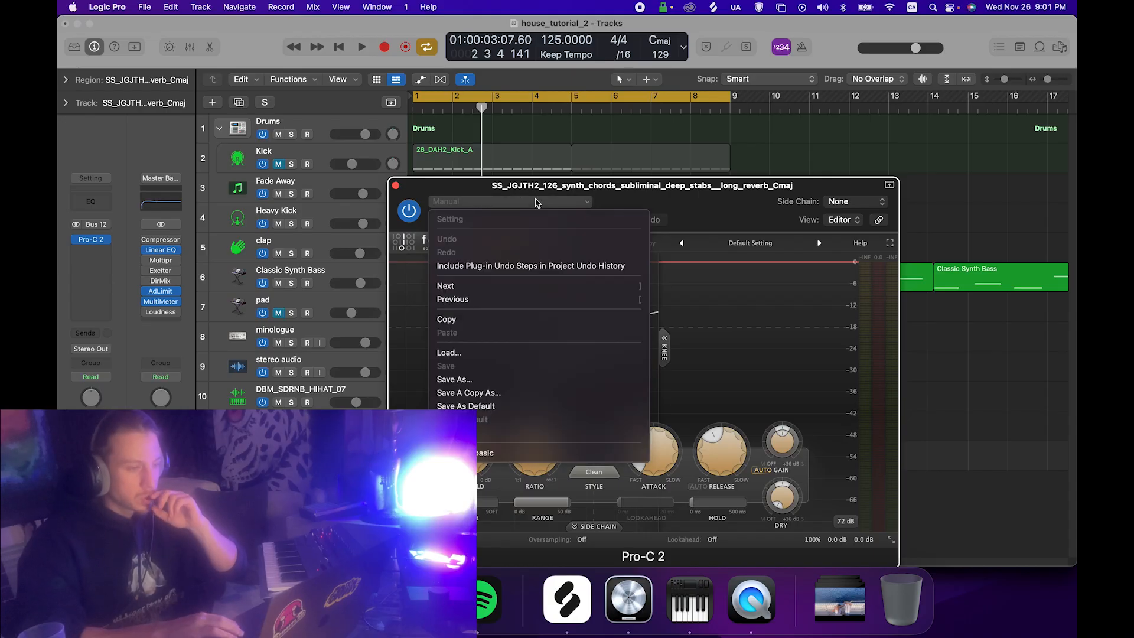
pyautogui.click(502, 454)
pyautogui.click(854, 203)
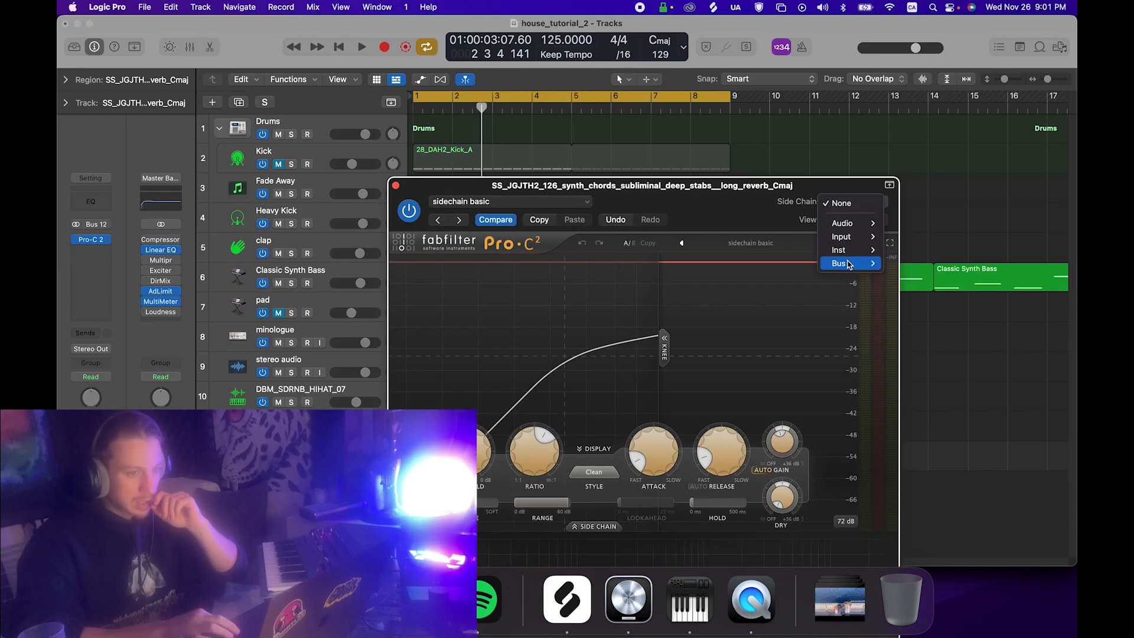
pyautogui.moveTo(851, 264)
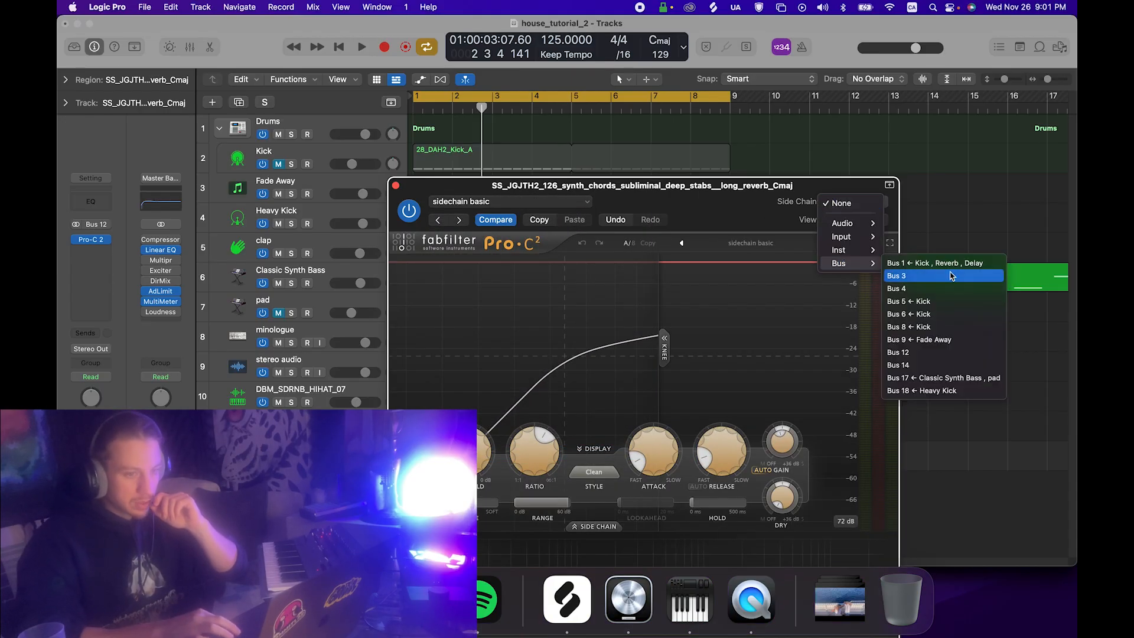
pyautogui.click(925, 393)
pyautogui.moveTo(749, 221); pyautogui.dragTo(623, 134)
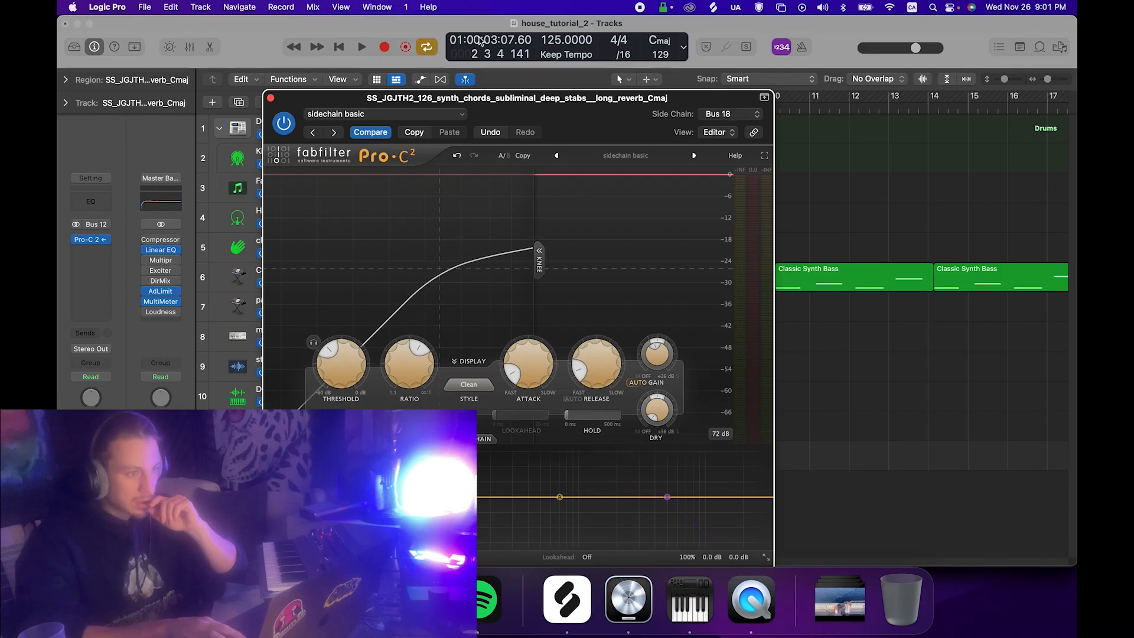
pyautogui.click(734, 117)
pyautogui.click(736, 115)
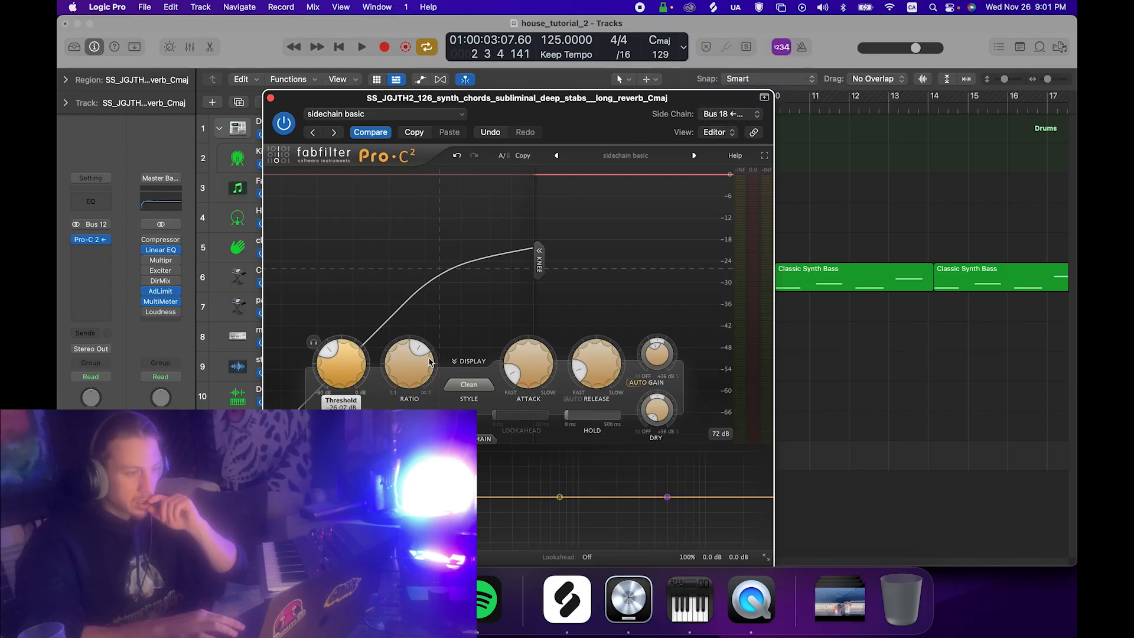
# Set the Pro-C 2 style to Pumping and play the arrangement to hear the sidechained stabs.
pyautogui.click(469, 384)
pyautogui.click(480, 495)
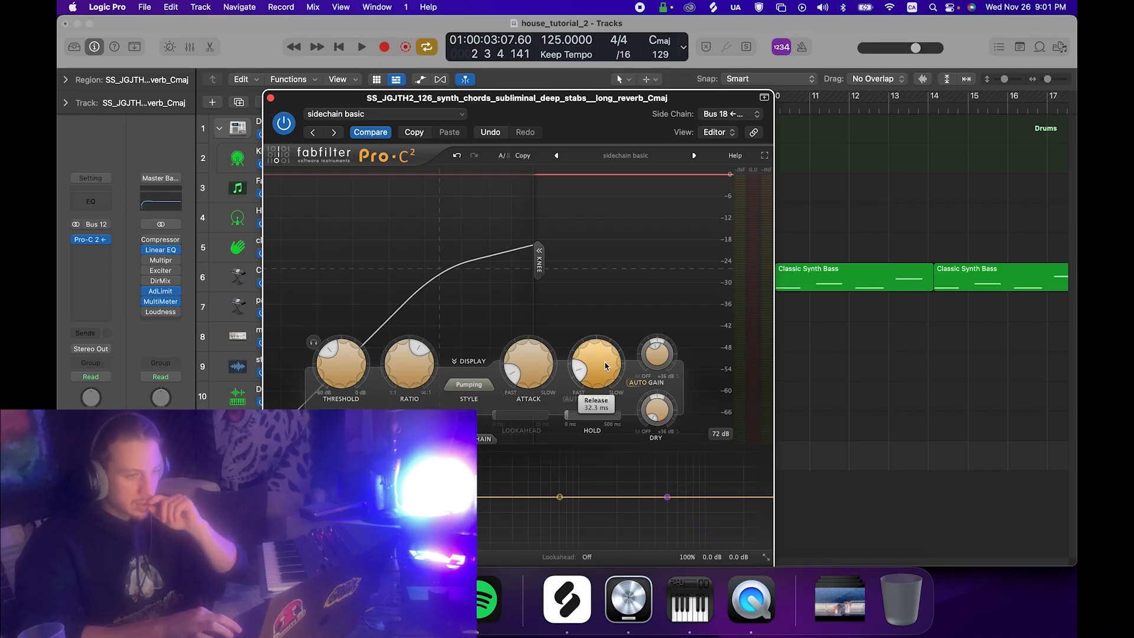
pyautogui.moveTo(663, 362)
pyautogui.press('space')
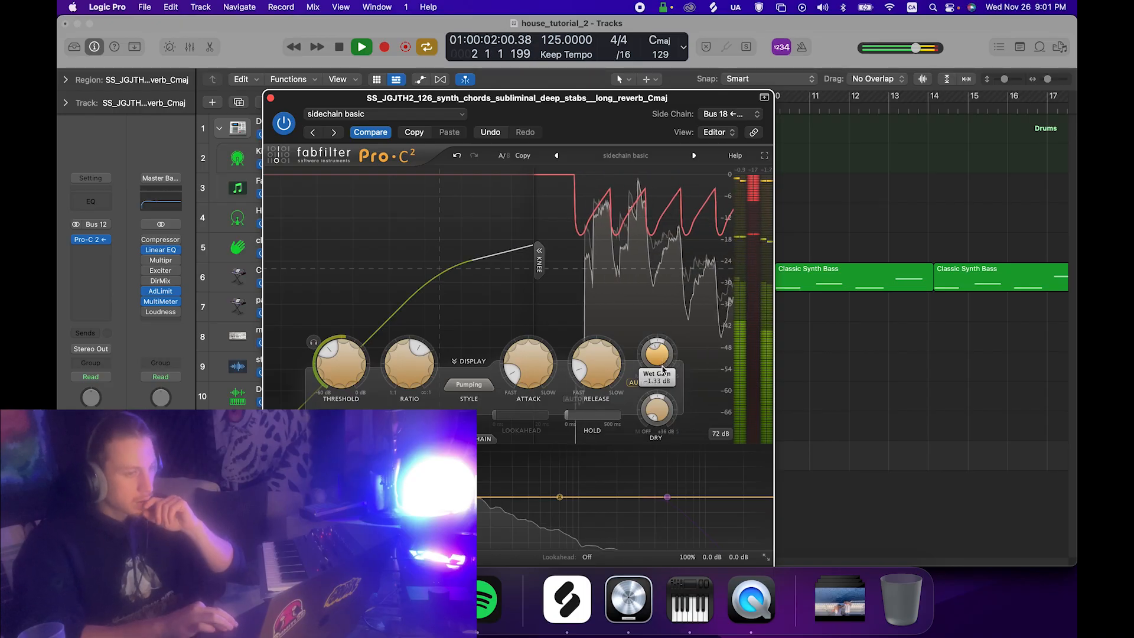
# Insert ValhallaVintageVerb after Pro-C 2 on the deep stabs track and set its mix to 6.6%.
pyautogui.click(90, 252)
pyautogui.press('space')
pyautogui.moveTo(101, 537)
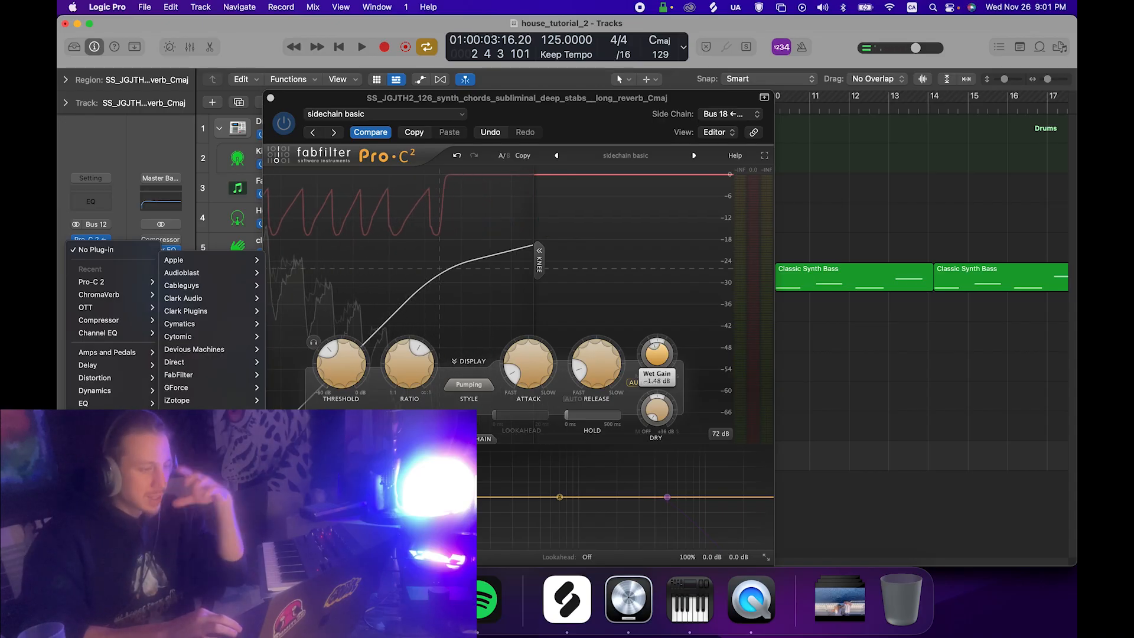
pyautogui.press('Escape')
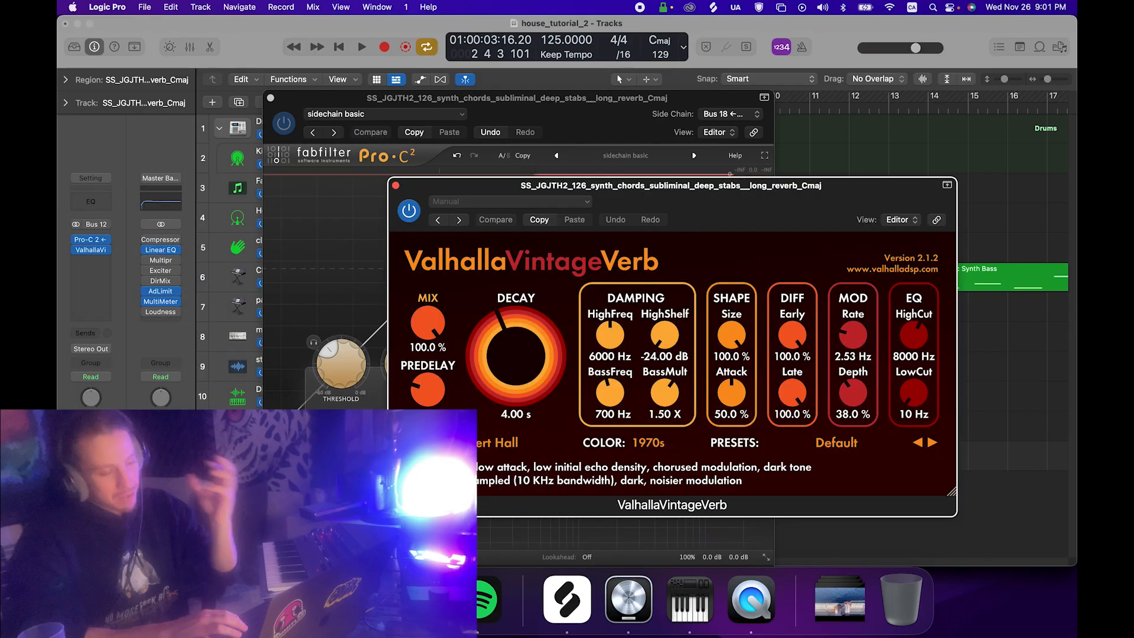
pyautogui.moveTo(428, 329); pyautogui.dragTo(421, 407)
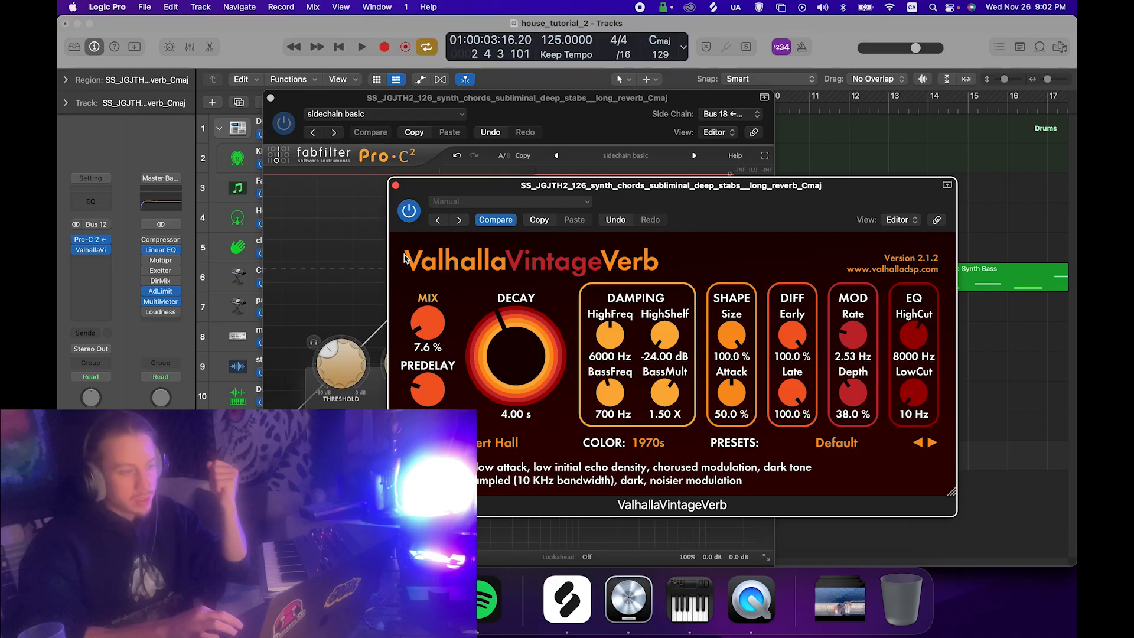
pyautogui.moveTo(438, 331); pyautogui.dragTo(438, 328)
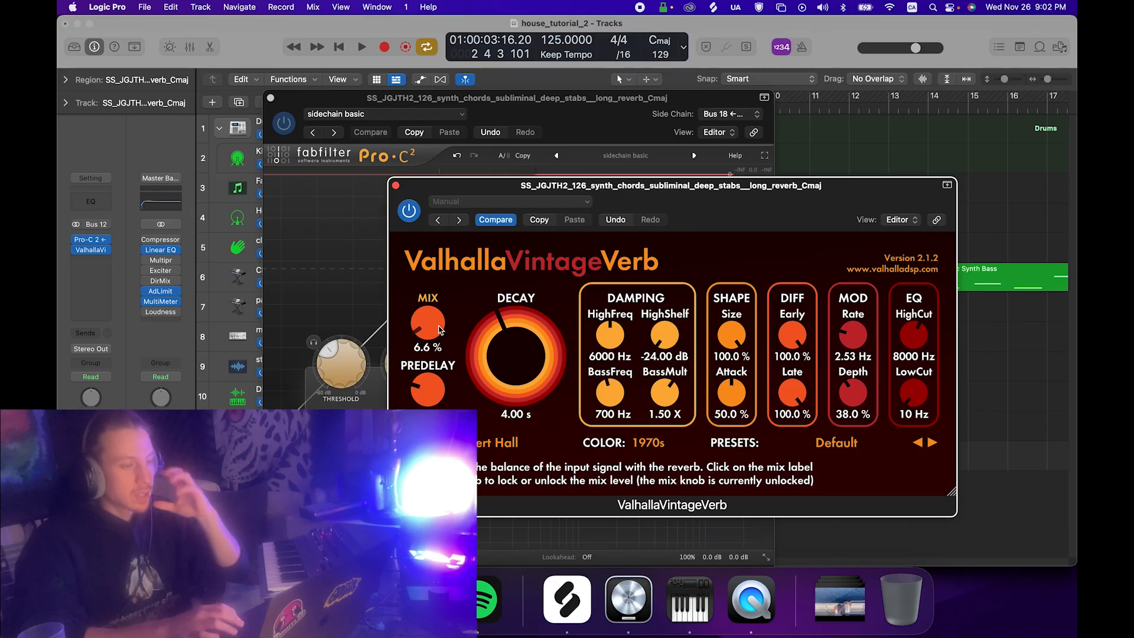
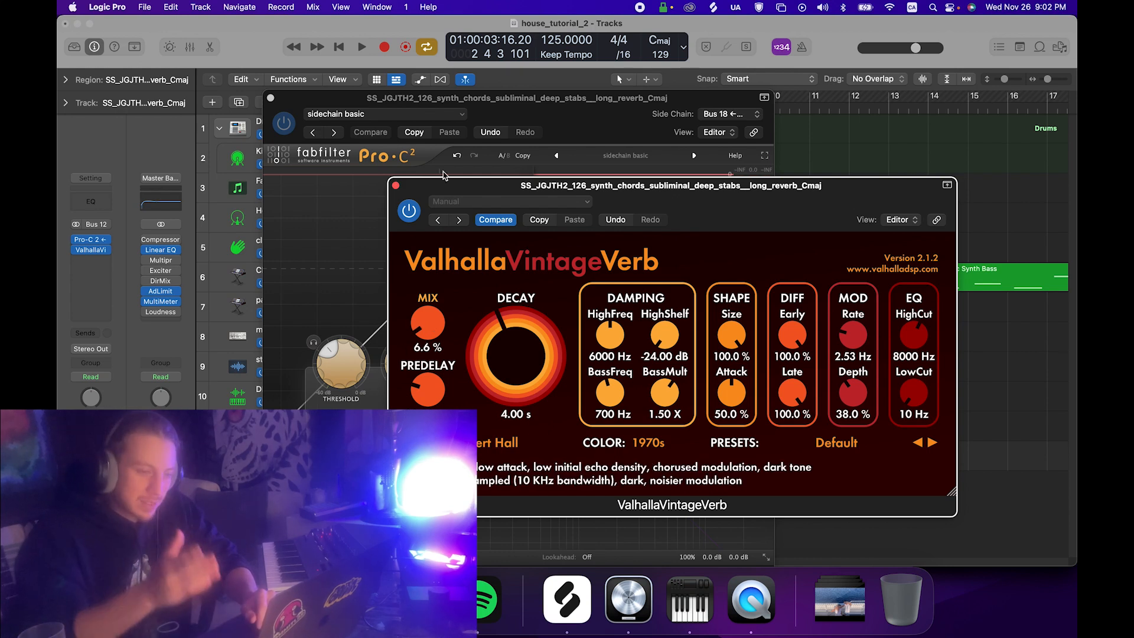
# Insert the stereo H-Delay after the reverb on the deep stabs track, set it to ping pong, and bypass it.
pyautogui.click(396, 187)
pyautogui.press('space')
pyautogui.click(92, 260)
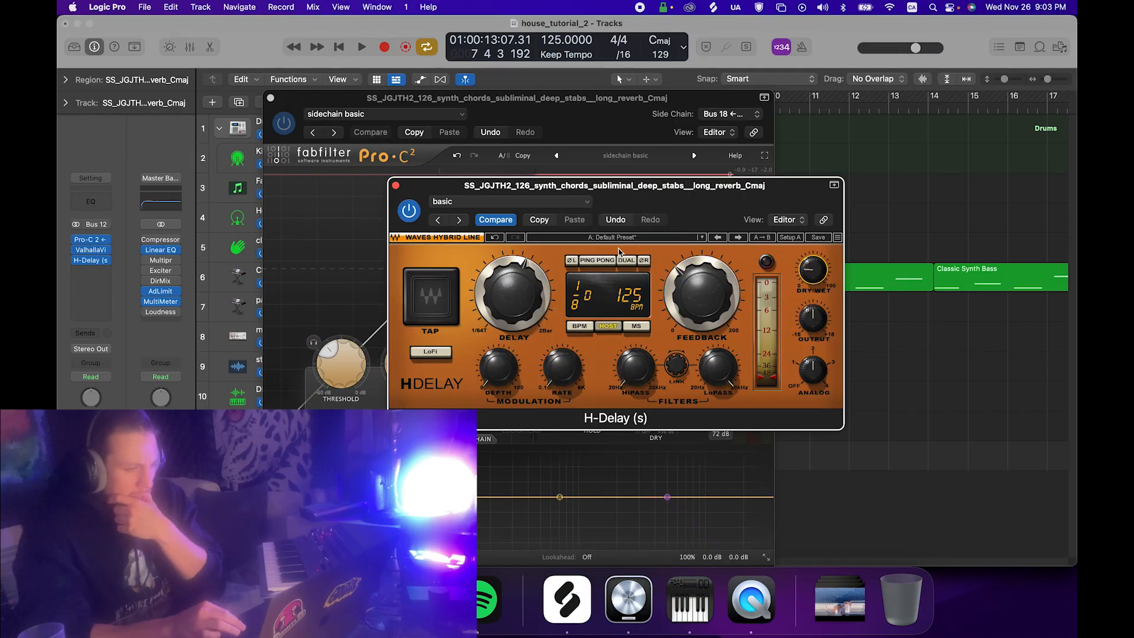
pyautogui.click(597, 262)
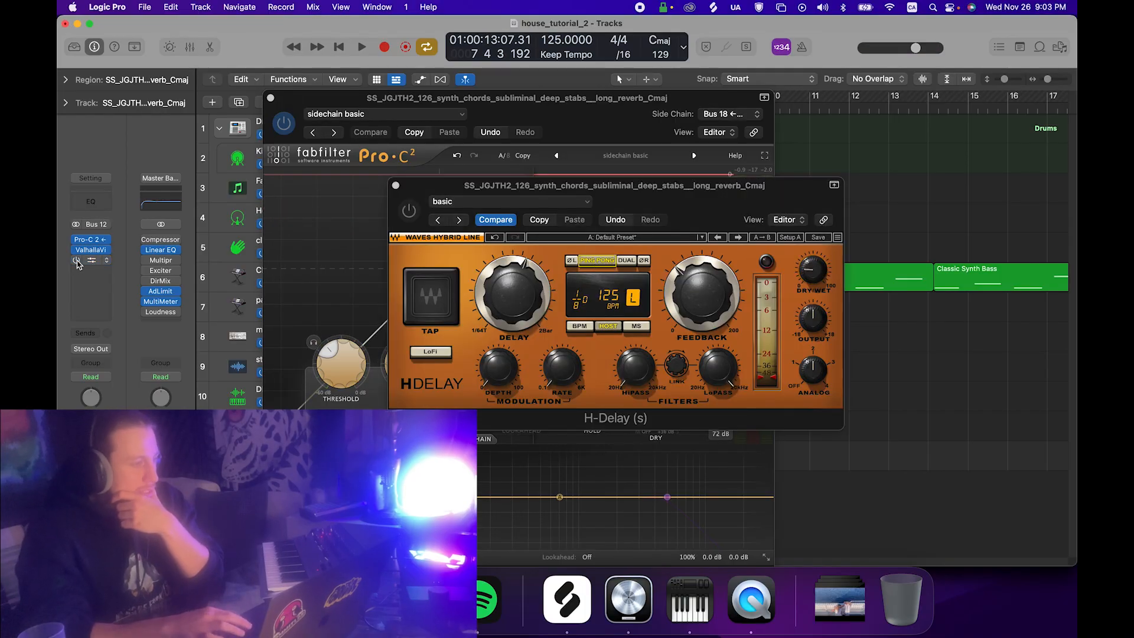
# Insert Tape Delay after H-Delay on the deep stabs track with dry at 100%, wet at 38% and feedback at 87%.
pyautogui.click(105, 260)
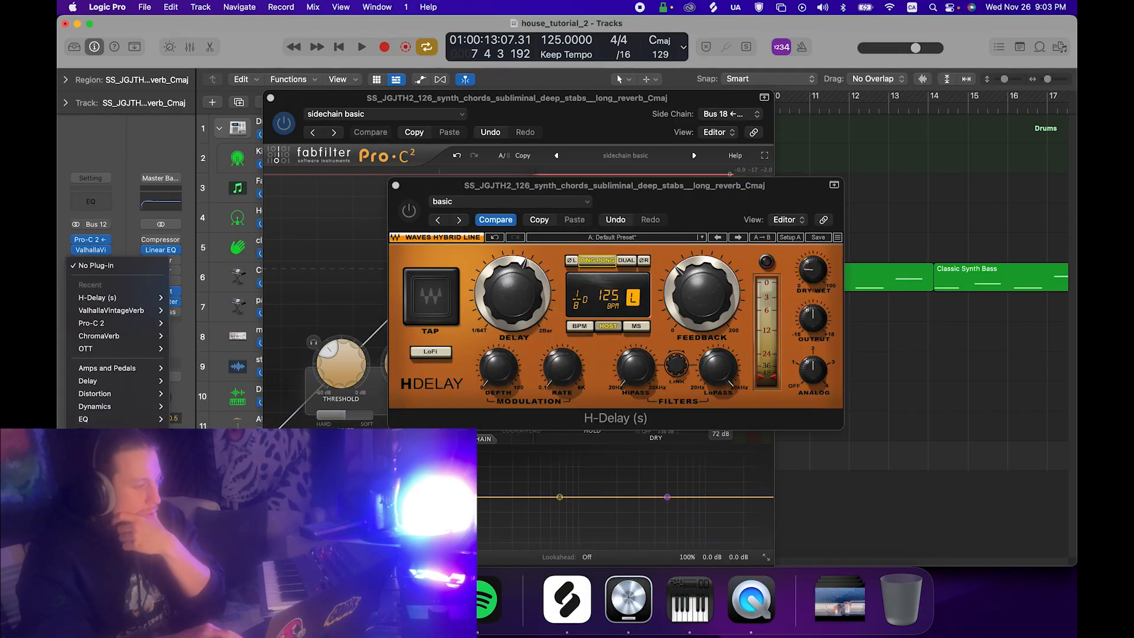
pyautogui.moveTo(127, 392)
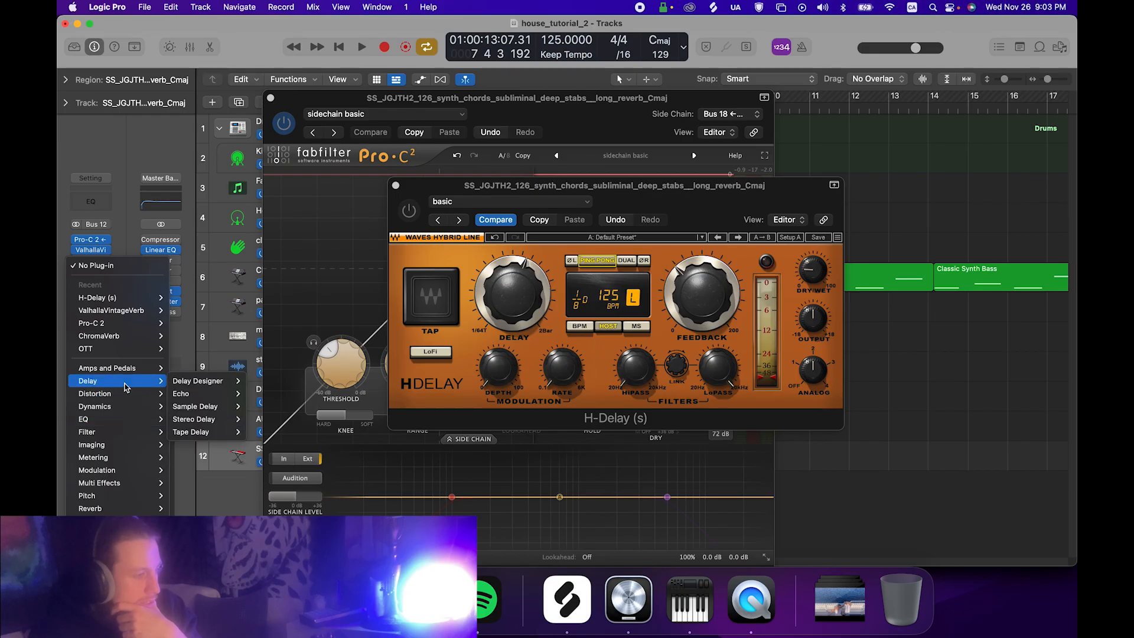
pyautogui.moveTo(202, 435)
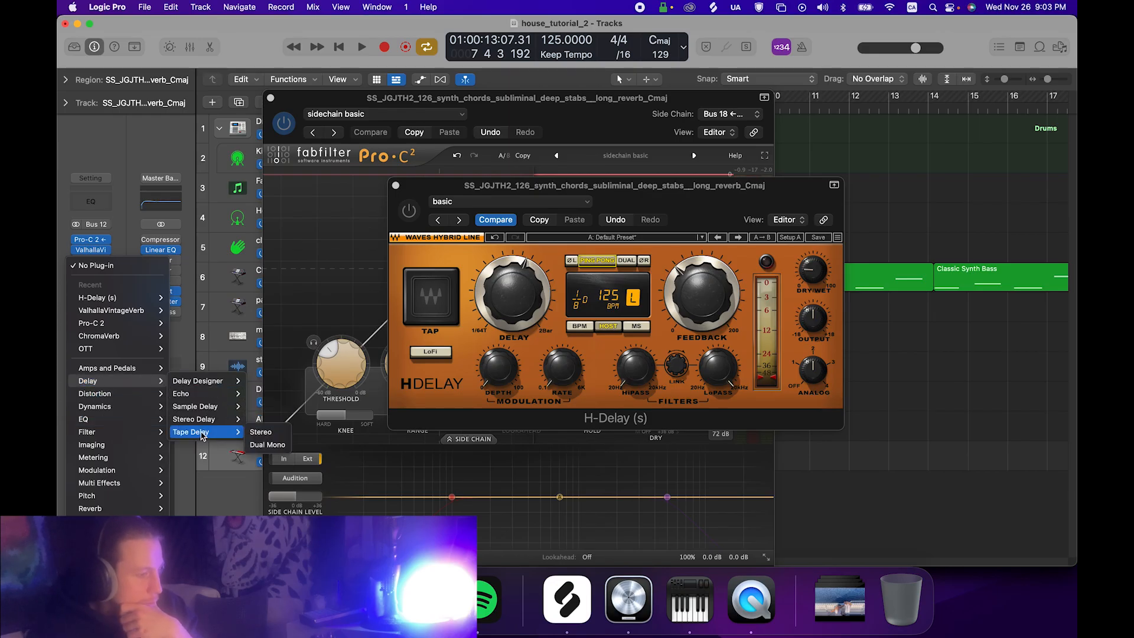
pyautogui.click(203, 435)
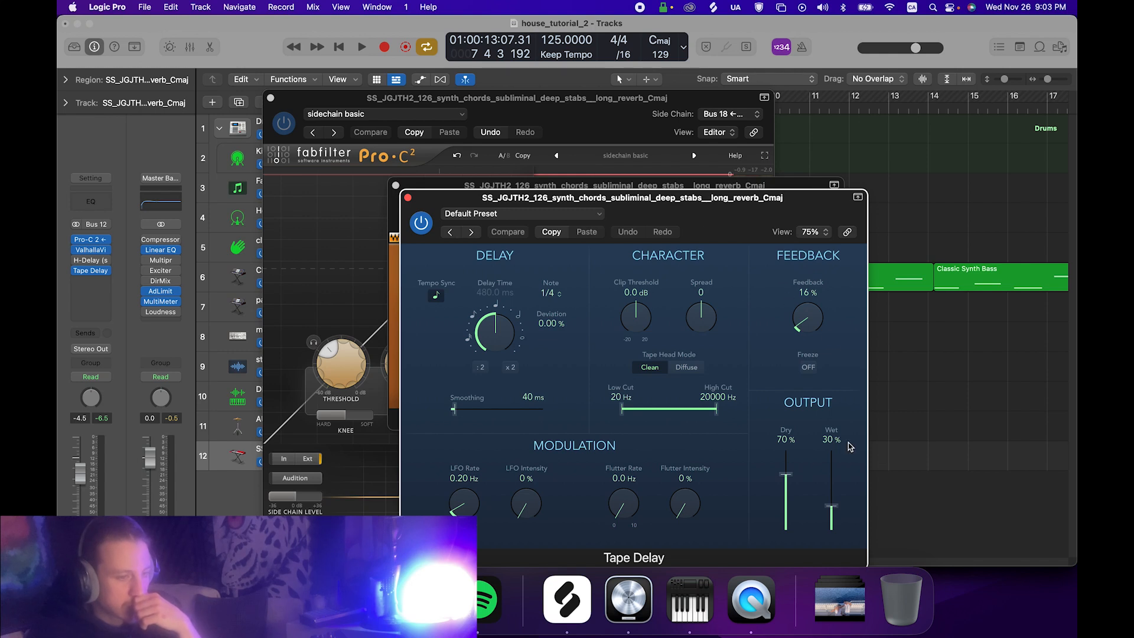
pyautogui.moveTo(802, 480); pyautogui.dragTo(803, 314)
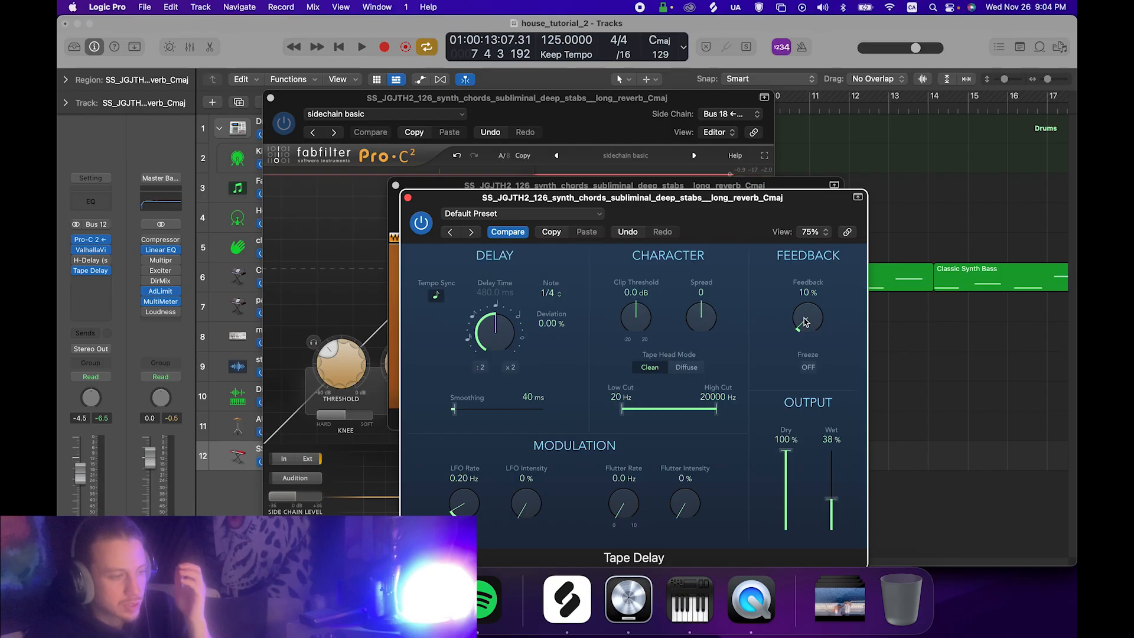
pyautogui.scroll(2, 806, 322)
pyautogui.moveTo(807, 322); pyautogui.dragTo(772, 244)
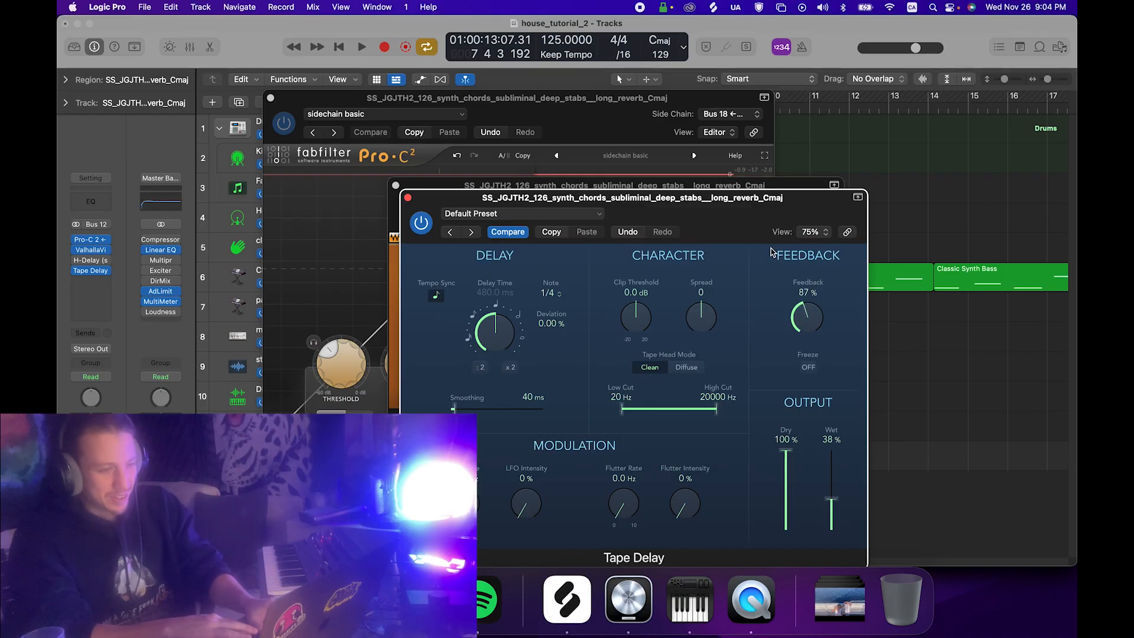
# Set the Tape Delay feedback to 79% and its high cut to 820 Hz while auditioning the arrangement.
pyautogui.press('space')
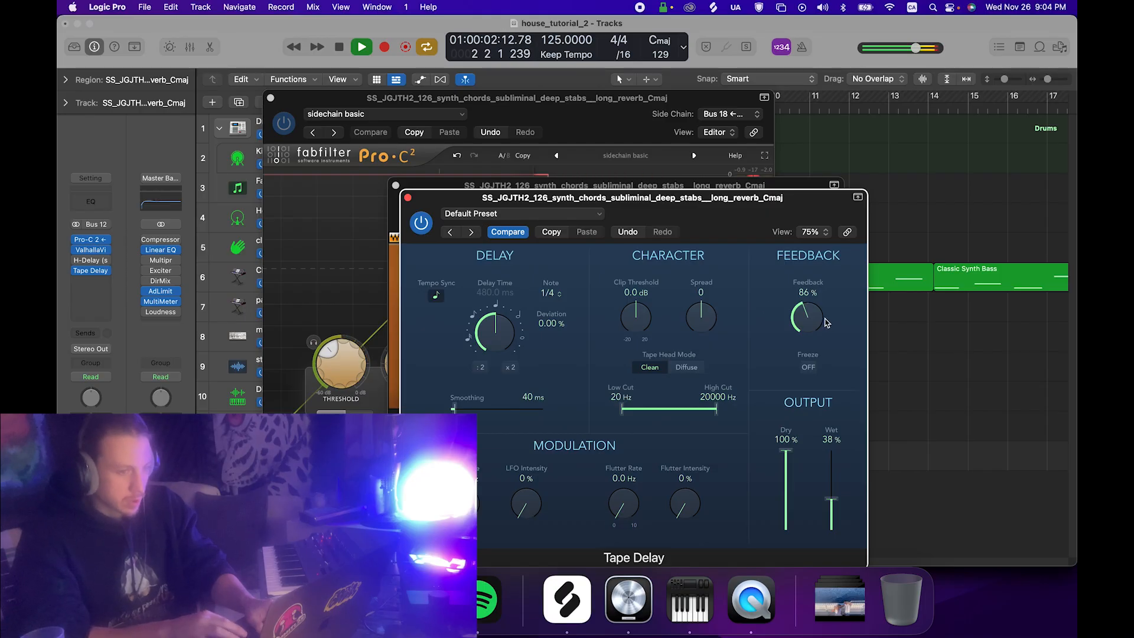
pyautogui.press('space')
pyautogui.moveTo(807, 317); pyautogui.dragTo(809, 331)
pyautogui.moveTo(717, 408); pyautogui.dragTo(671, 413)
pyautogui.press('space')
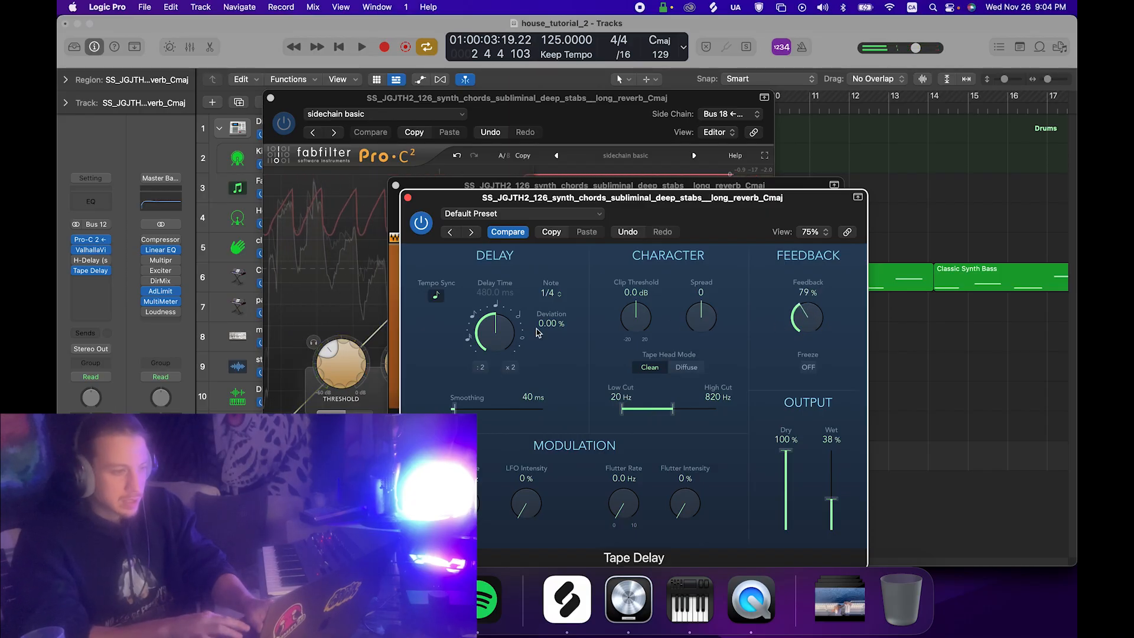
pyautogui.press('space')
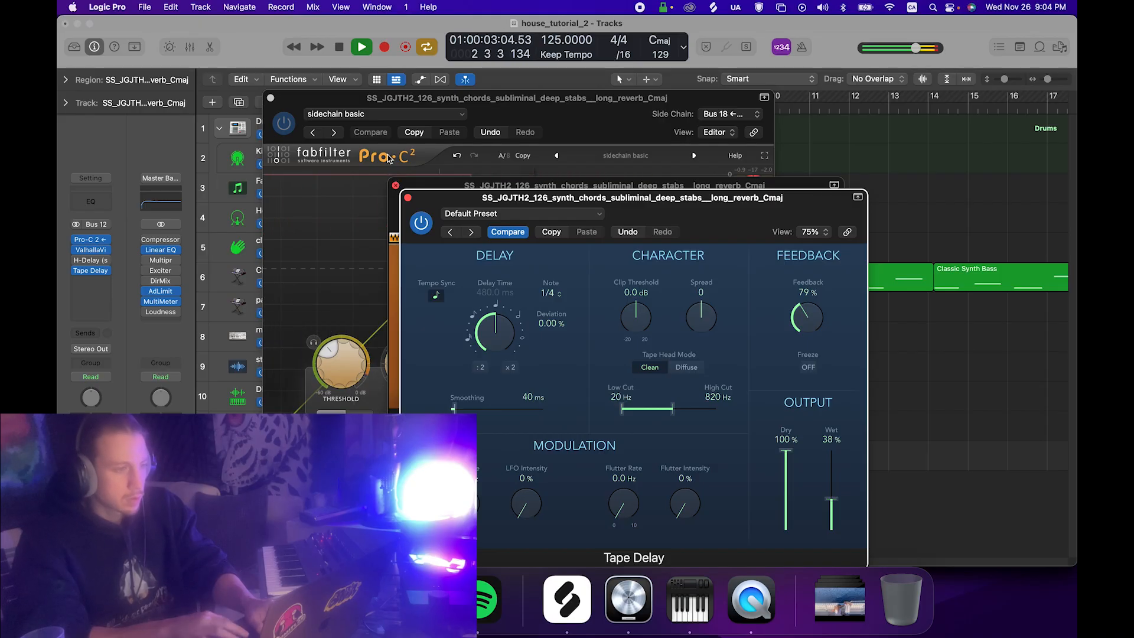
# Close the delay windows, insert a Channel EQ on the deep stabs track and move it directly after ValhallaVintageVerb.
pyautogui.click(407, 197)
pyautogui.click(397, 186)
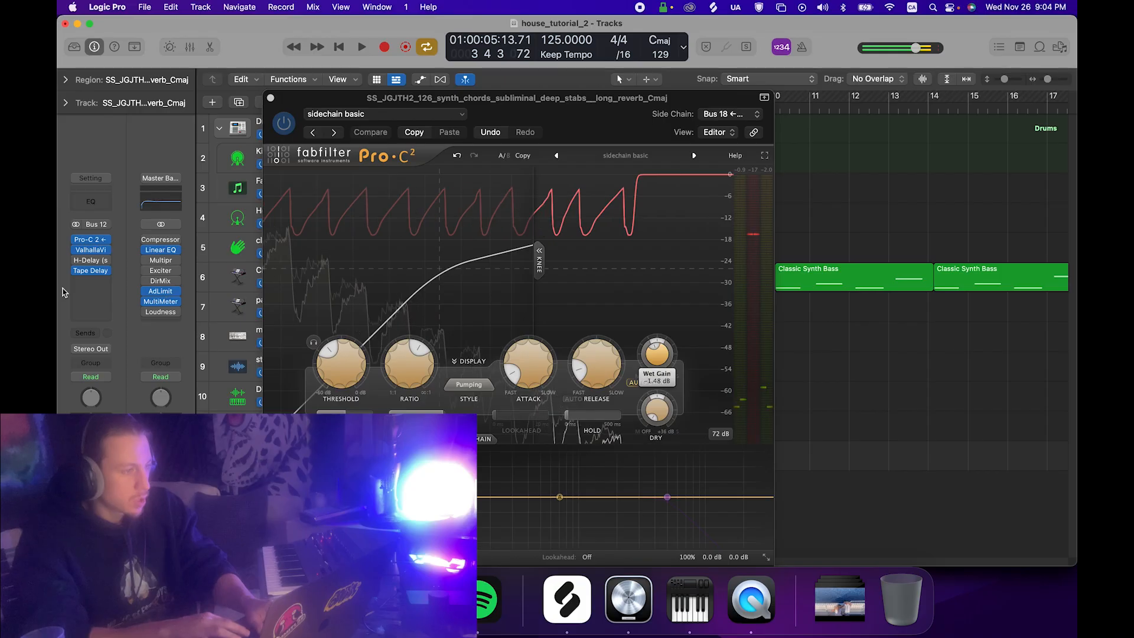
pyautogui.click(91, 203)
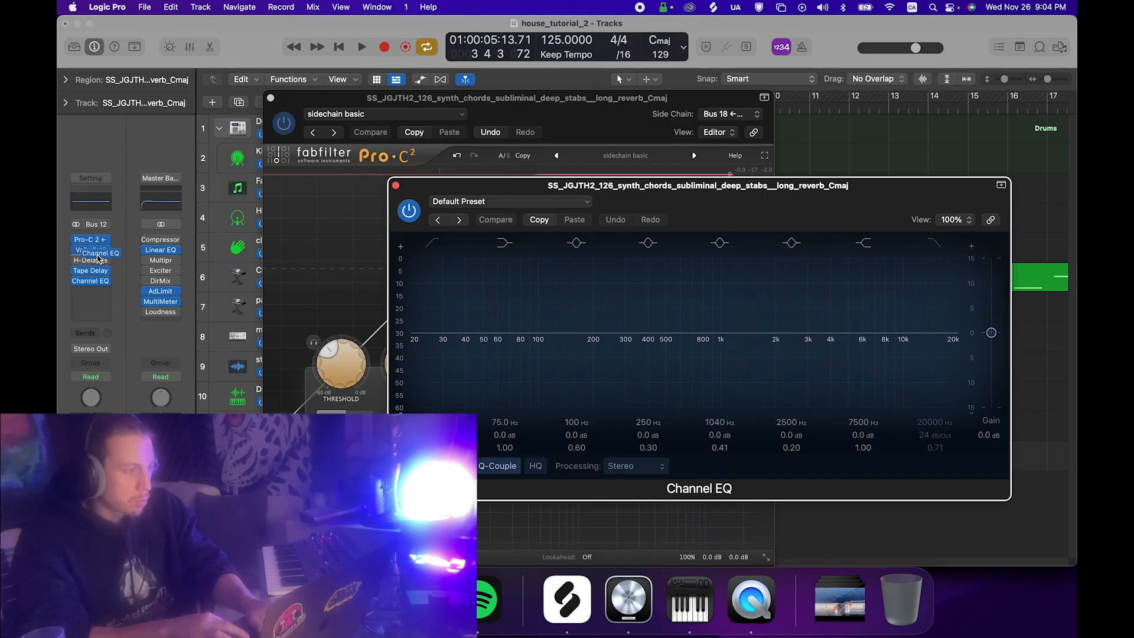
pyautogui.moveTo(98, 256); pyautogui.dragTo(97, 256)
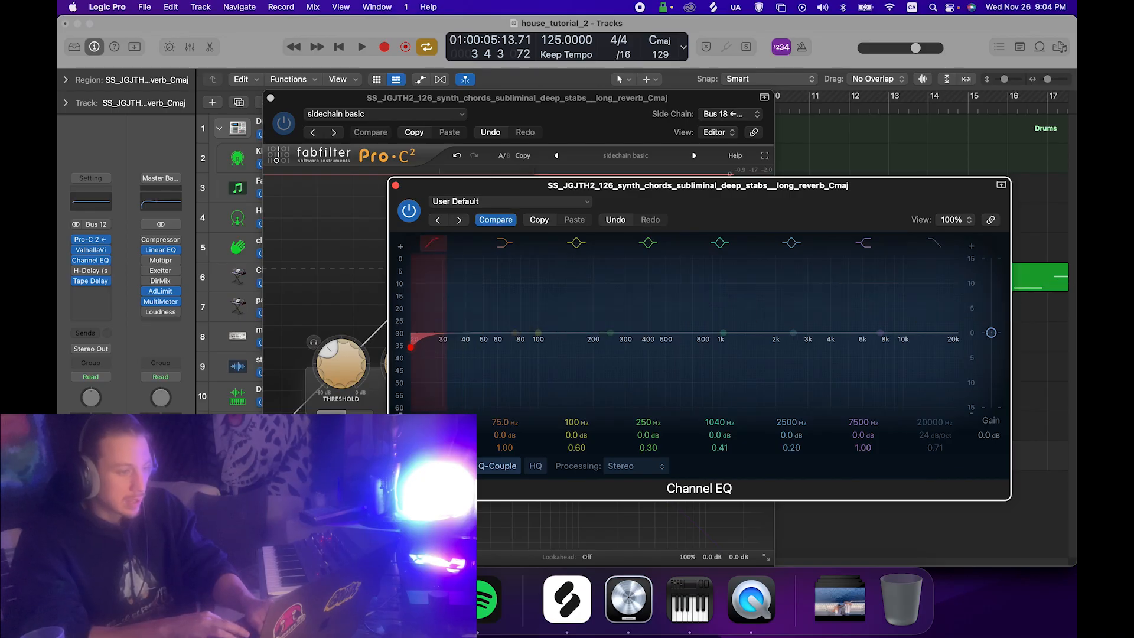
# Apply a low cut just below 100 Hz and a high cut around 660 Hz in the Channel EQ, then close the plug-in windows.
pyautogui.moveTo(410, 347); pyautogui.dragTo(554, 347)
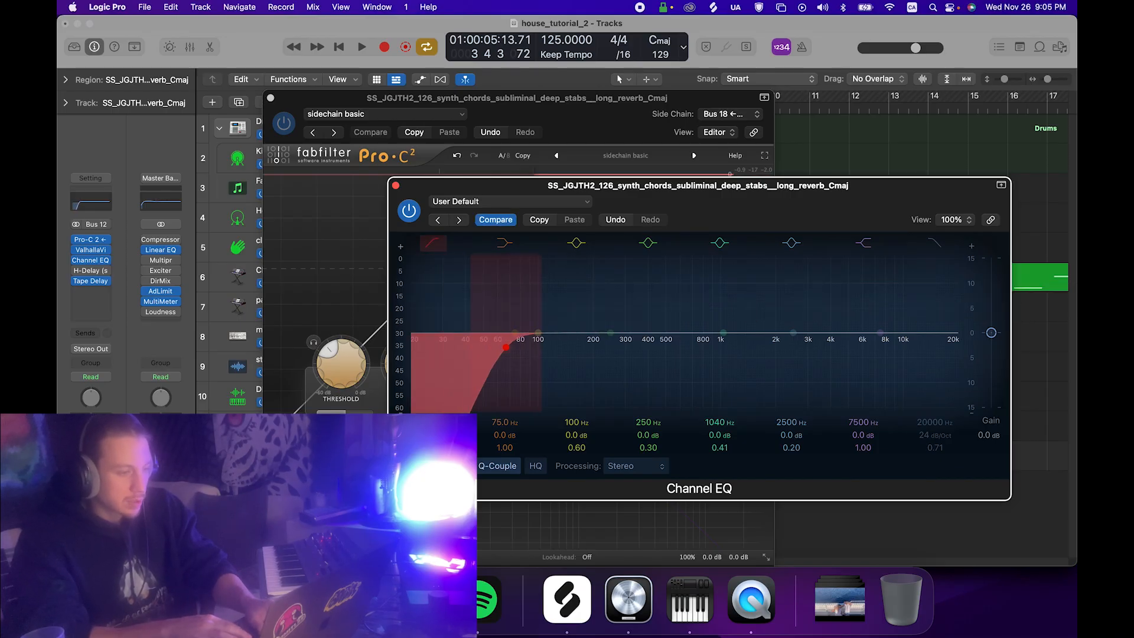
pyautogui.press('space')
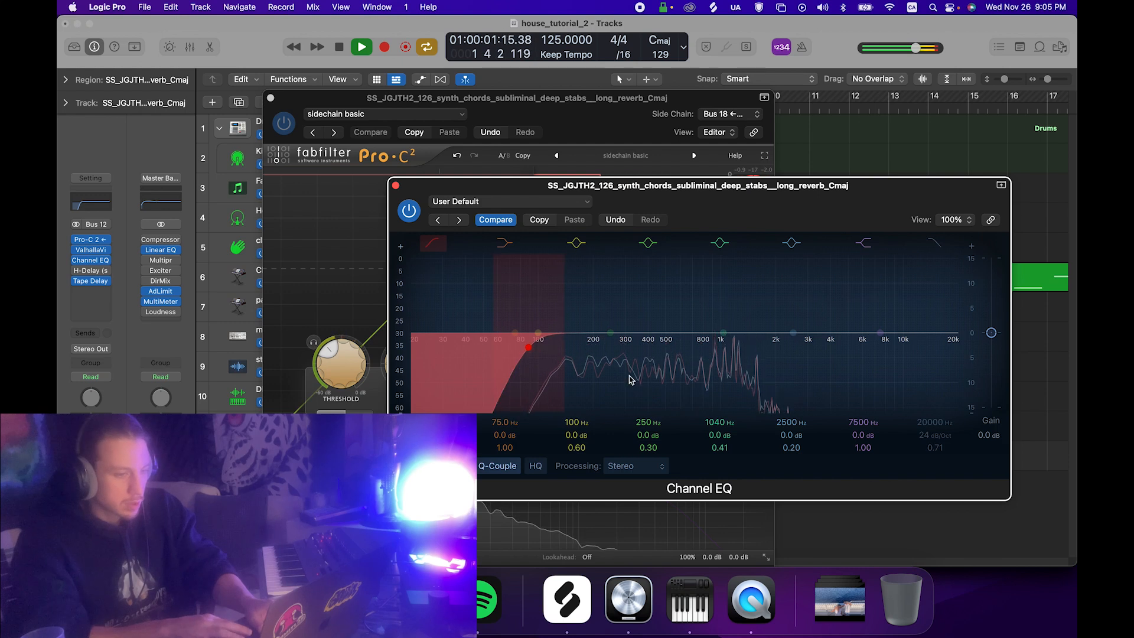
pyautogui.click(939, 424)
pyautogui.moveTo(941, 424)
pyautogui.mouseDown()
pyautogui.moveTo(941, 478)
pyautogui.moveTo(941, 428)
pyautogui.mouseUp()
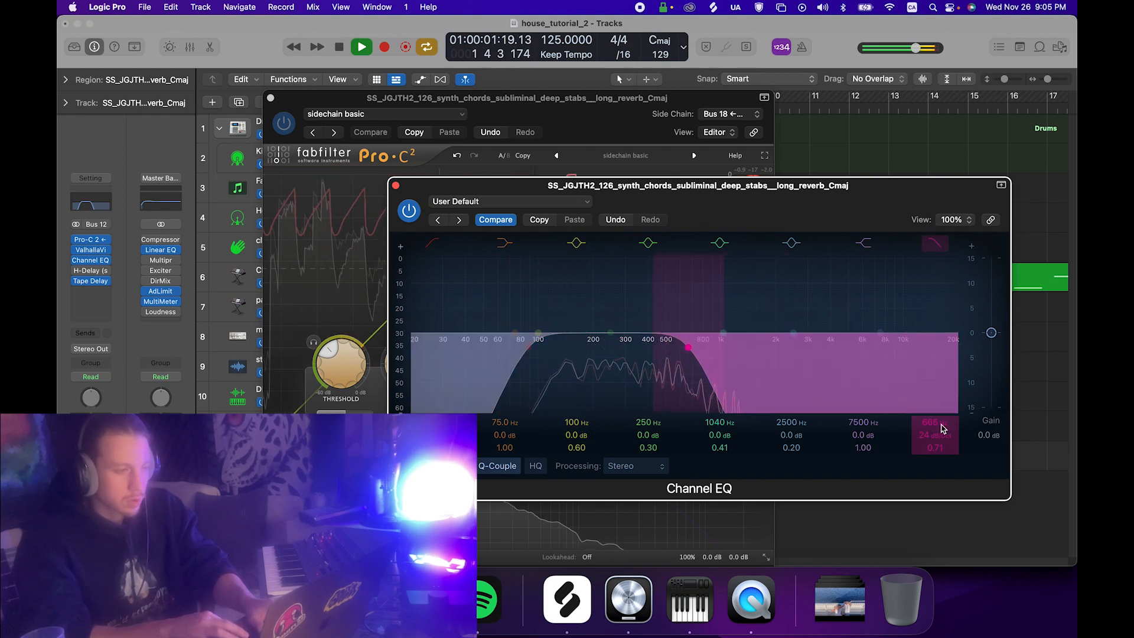
pyautogui.click(396, 186)
pyautogui.press('super+w')
pyautogui.press('space')
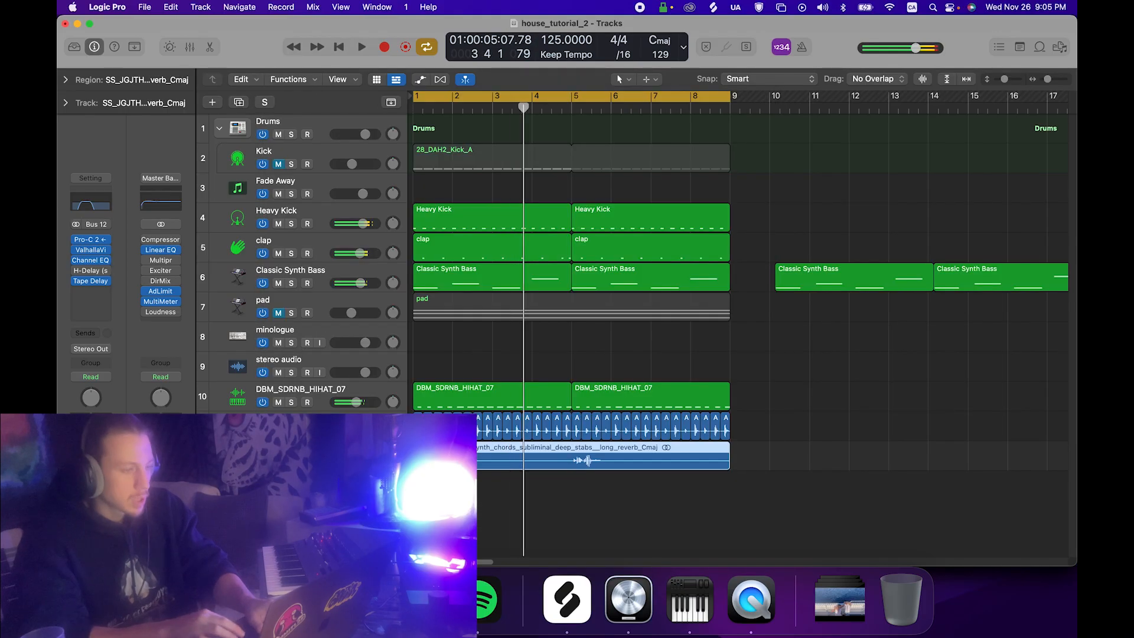
# Play the arrangement from the start and examine where the first deep stabs hits fall in bar 1.
pyautogui.press('super+Right')
pyautogui.press('super+Right')
pyautogui.press('super+Right')
pyautogui.press('super+Right')
pyautogui.press('super+Right')
pyautogui.press('Return')
pyautogui.press('space')
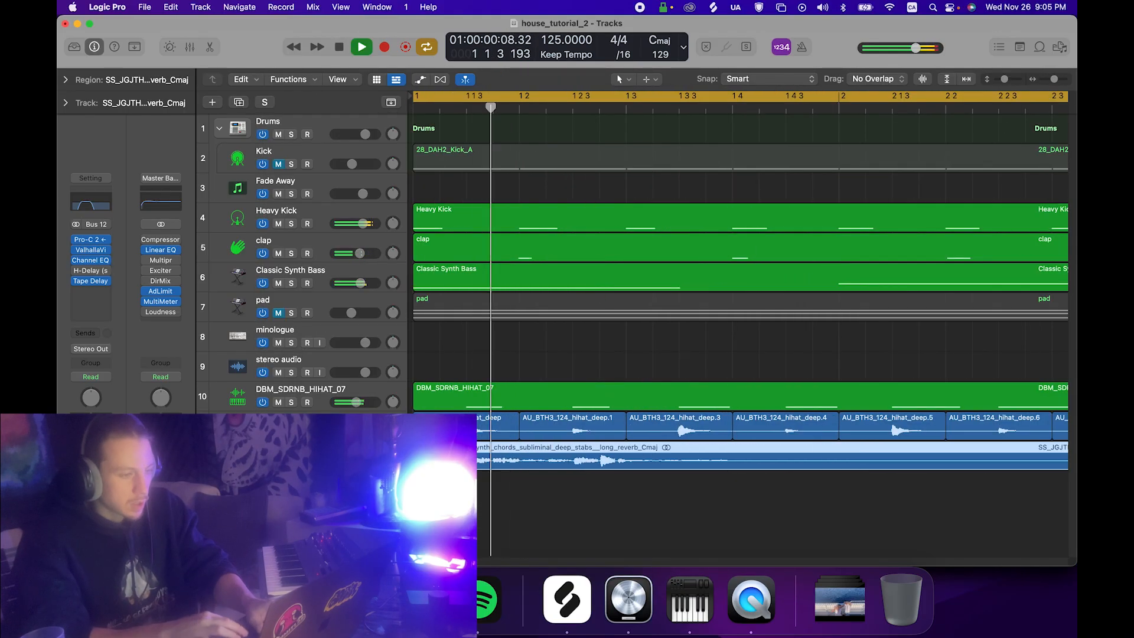
pyautogui.click(569, 512)
pyautogui.press('space')
# Cut the section of the deep stabs region from about beat 3 of bar 1 to late in bar 2.
pyautogui.click(651, 108)
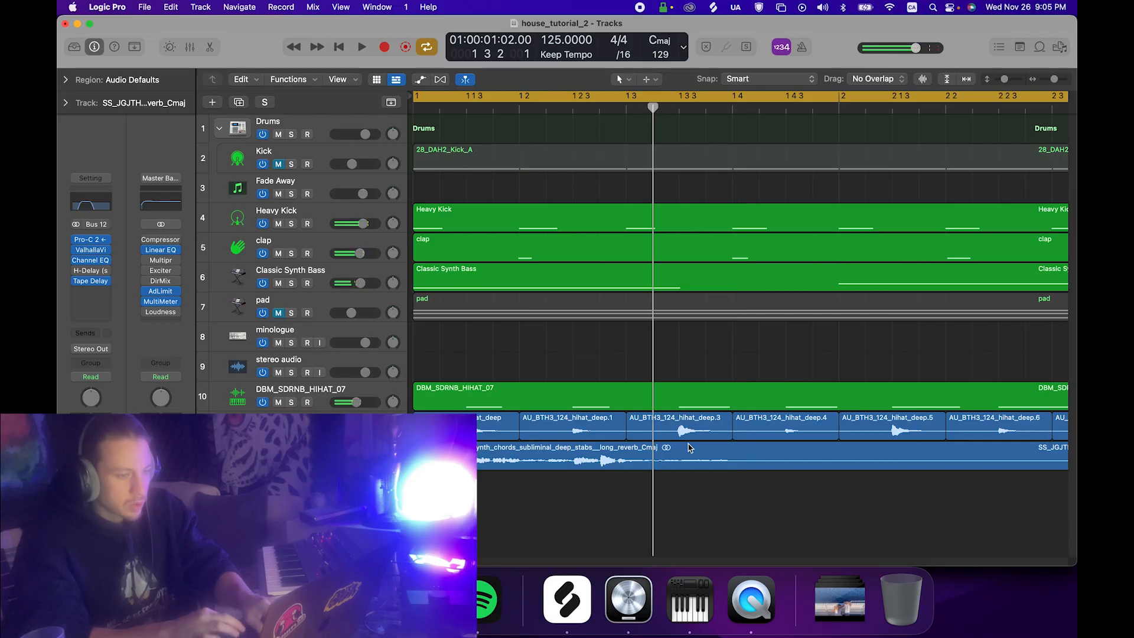
pyautogui.click(685, 458)
pyautogui.press('super+Left')
pyautogui.press('super+Left')
pyautogui.press('super+Left')
pyautogui.press('super+Left')
pyautogui.press('super+Left')
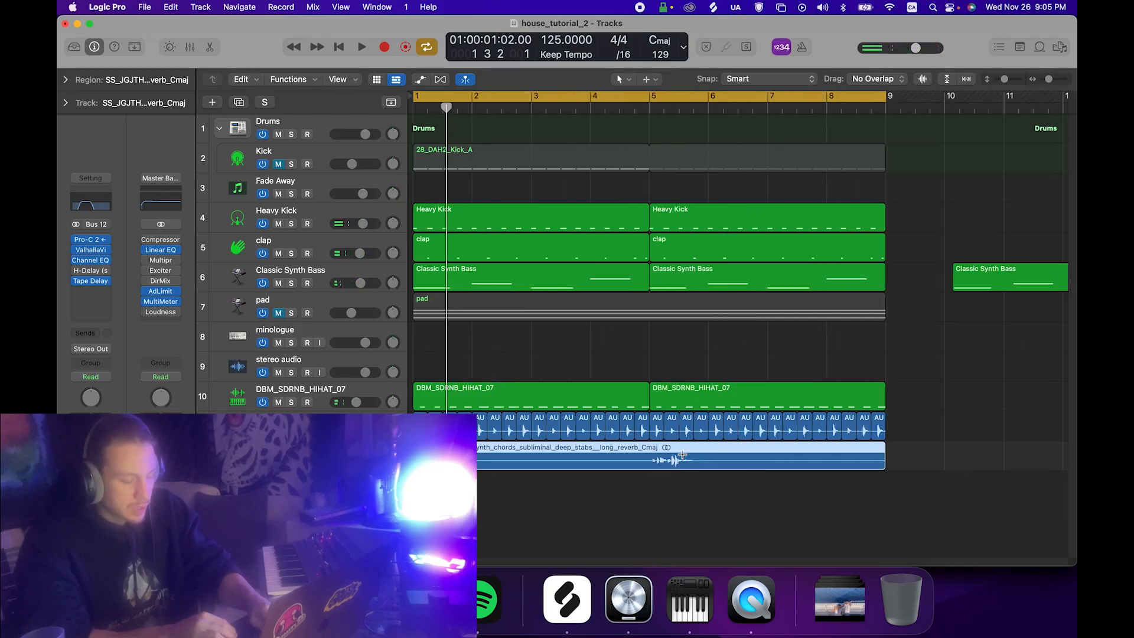
pyautogui.moveTo(448, 465); pyautogui.dragTo(515, 466)
pyautogui.click(467, 495)
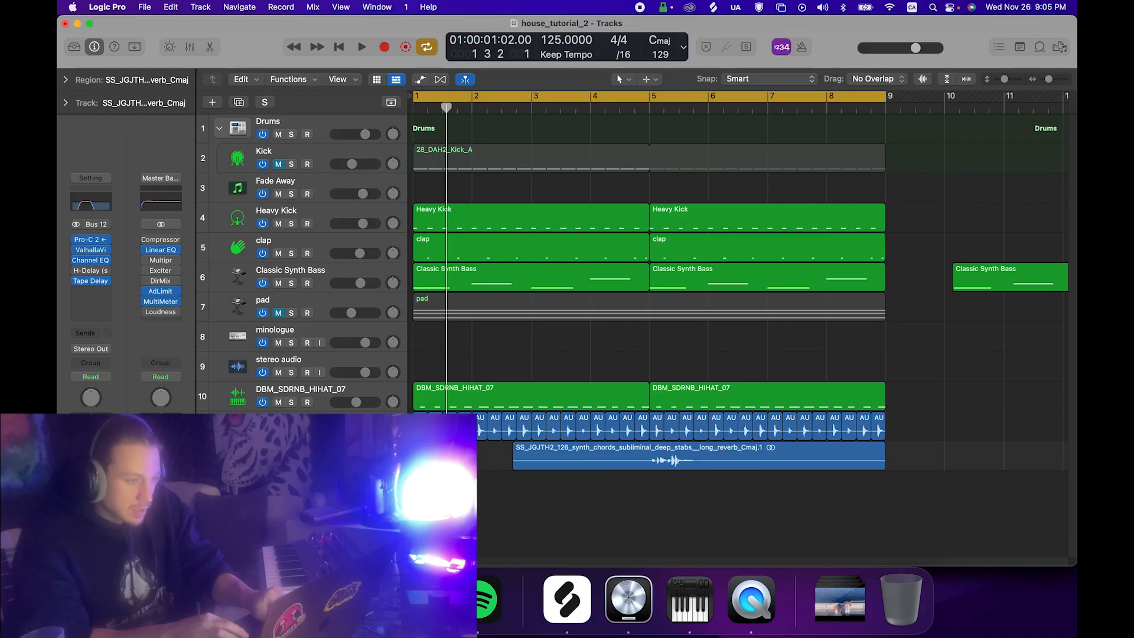
# Play the arrangement up to about bar 4 and check how the shortened opening of the deep stabs track sounds.
pyautogui.press('super+Right')
pyautogui.press('super+Right')
pyautogui.press('space')
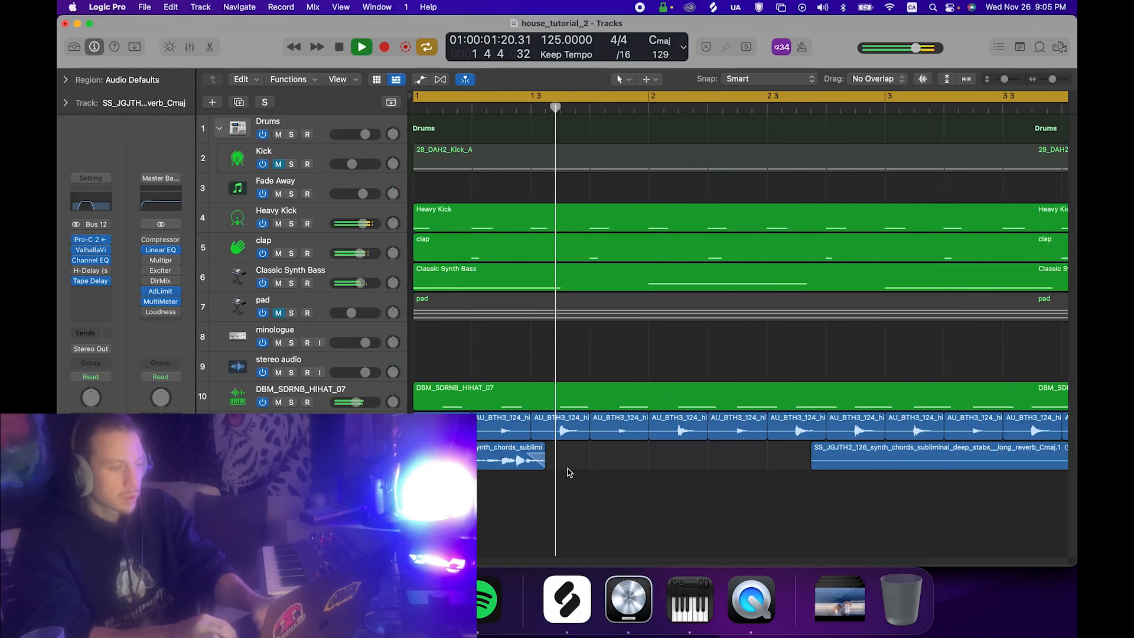
pyautogui.press('super+Left')
pyautogui.press('super+Left')
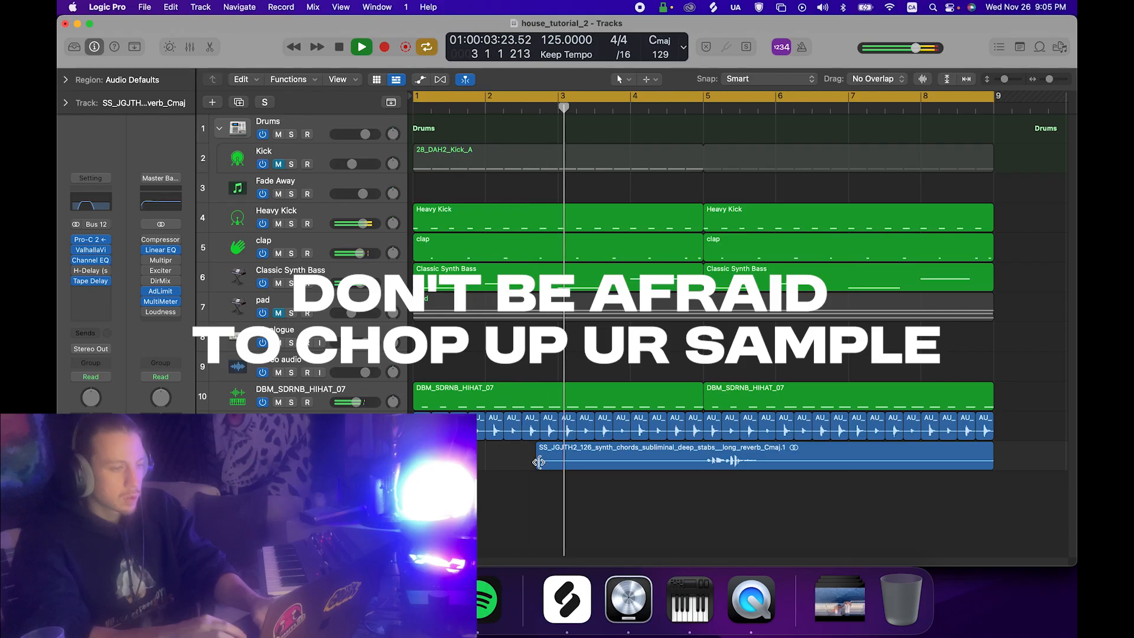
pyautogui.press('space')
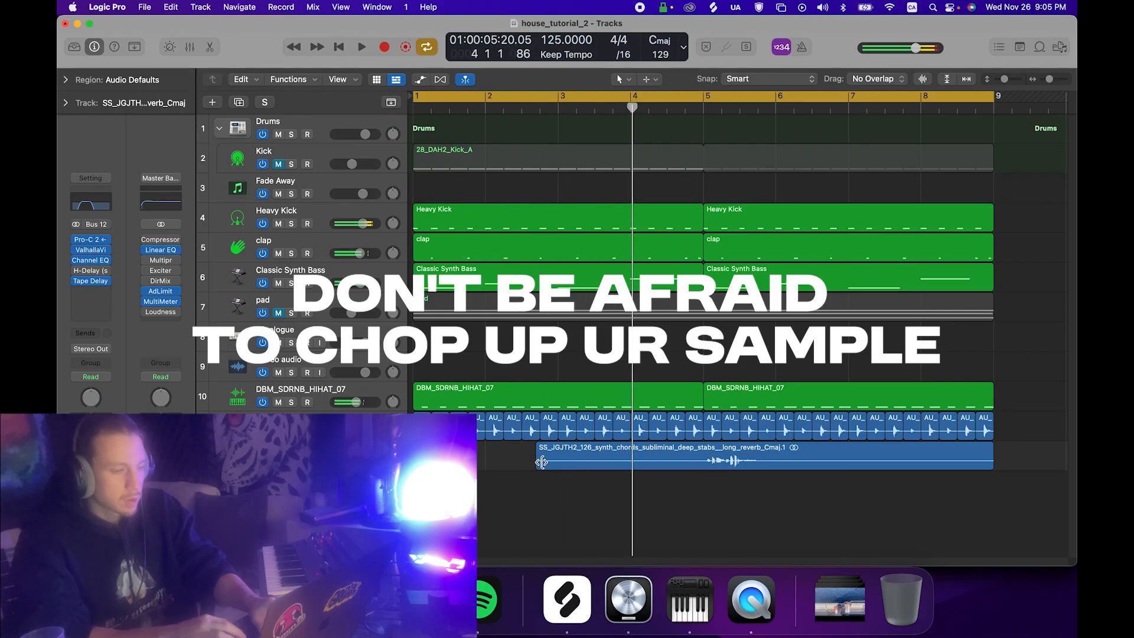
# Extend the start of the second deep stabs region back to about beat 3 of bar 1.
pyautogui.click(542, 463)
pyautogui.press('e')
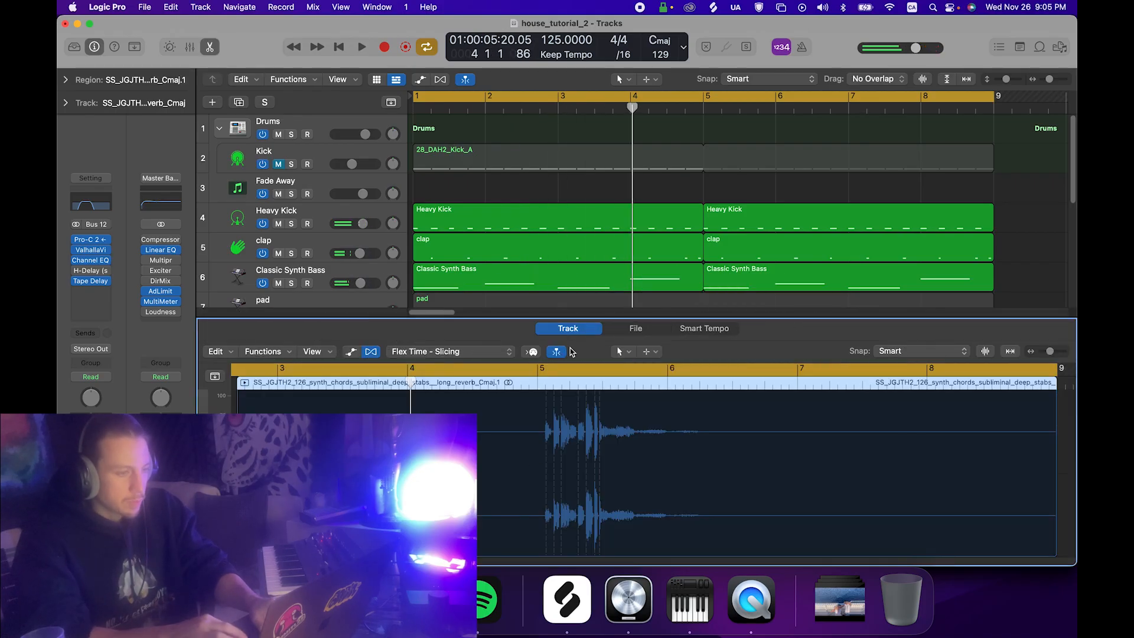
pyautogui.press('e')
pyautogui.moveTo(538, 462); pyautogui.dragTo(454, 463)
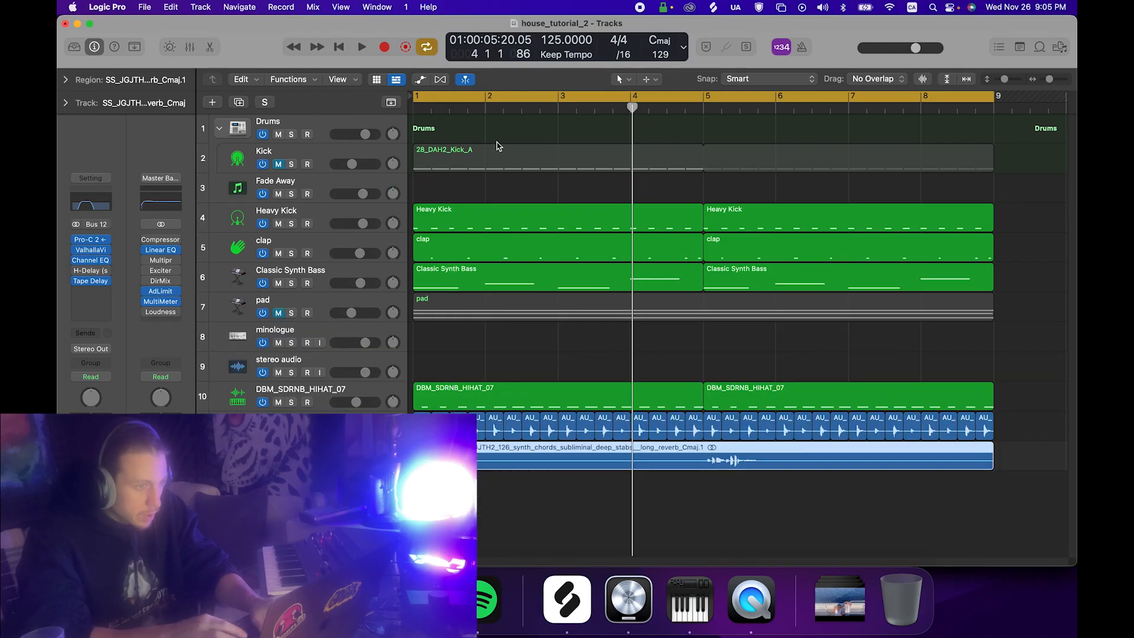
# Split the deep stabs region at about beat 2 of bar 2, start the remainder just after bar 4 and place the short piece at bar 3.
pyautogui.click(503, 107)
pyautogui.press('super+t')
pyautogui.moveTo(543, 467); pyautogui.dragTo(644, 466)
pyautogui.moveTo(467, 464); pyautogui.dragTo(575, 464)
# End the bar 3 stab at beat 3, trim the next region to late bar 4 through beat 3 of bar 5, and start its tail mid-bar 6.
pyautogui.press('space')
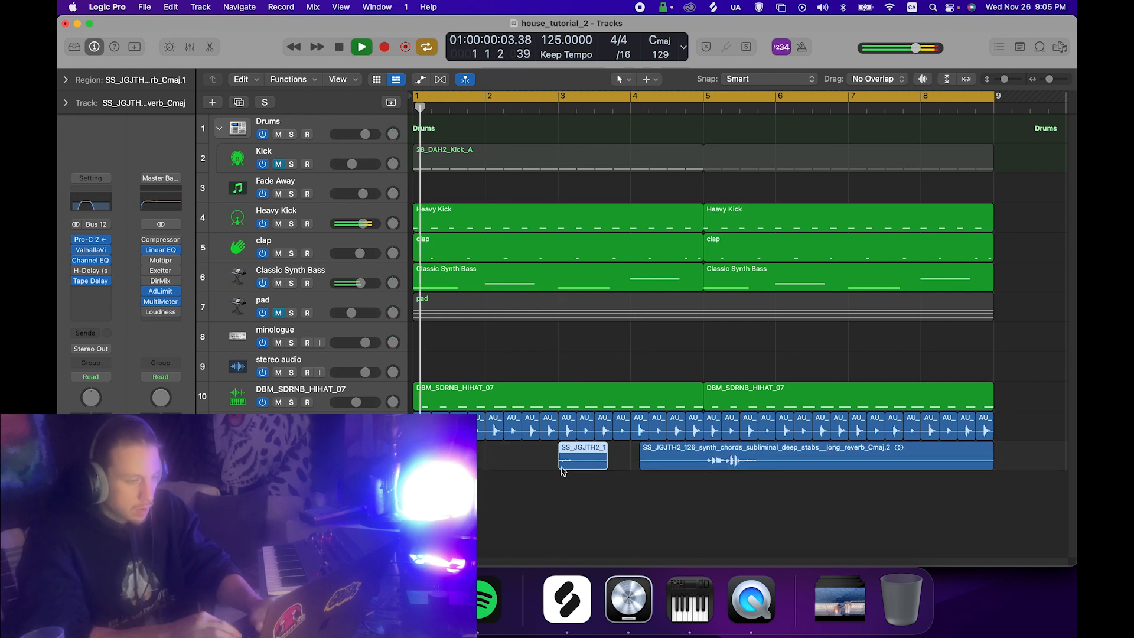
pyautogui.click(514, 494)
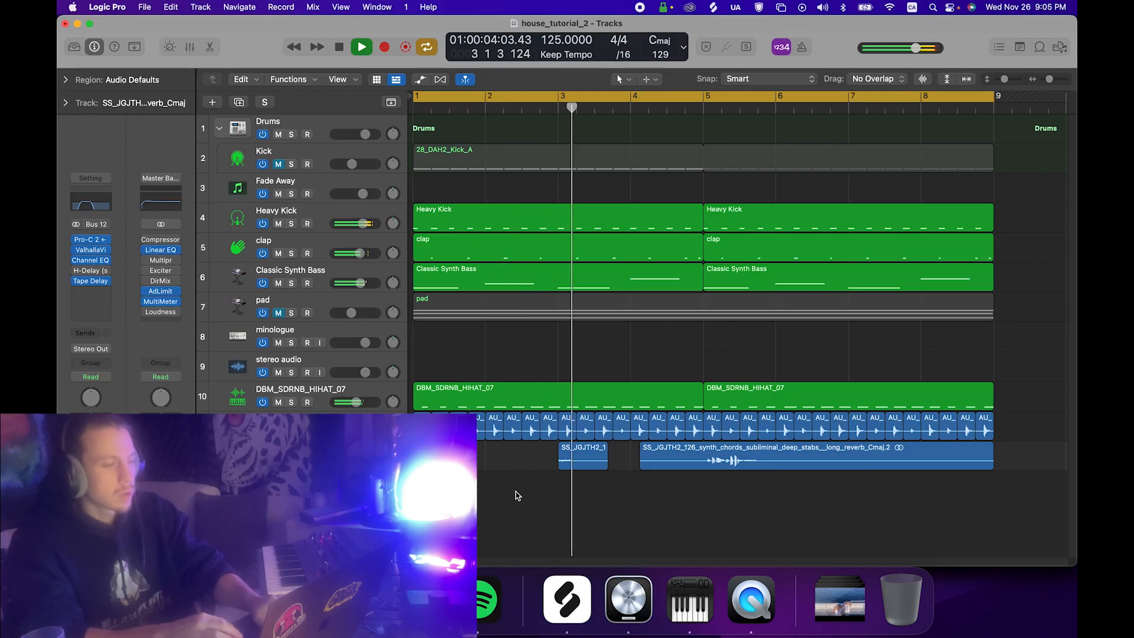
pyautogui.moveTo(607, 458); pyautogui.dragTo(594, 458)
pyautogui.hscroll(5, 689, 496)
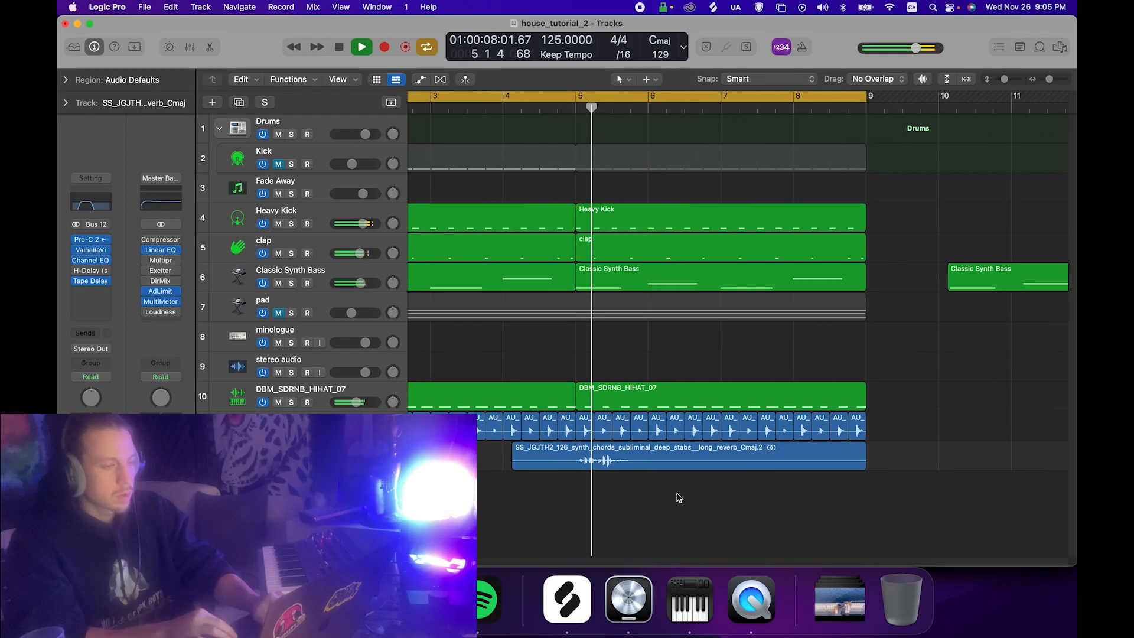
pyautogui.moveTo(514, 464); pyautogui.dragTo(559, 469)
pyautogui.click(603, 365)
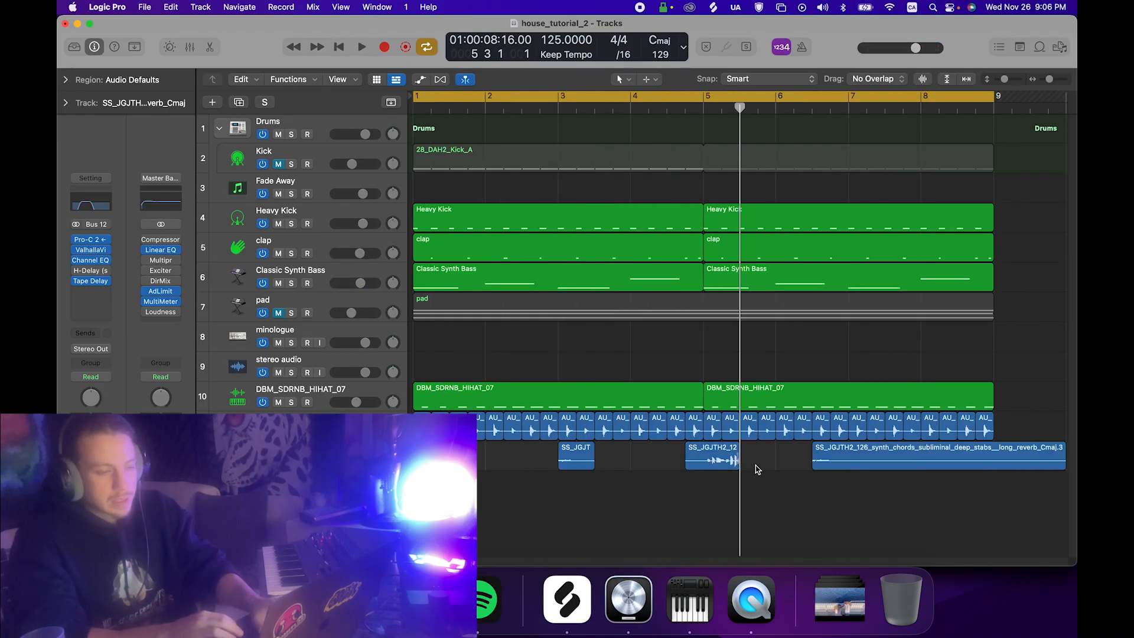
pyautogui.press('Return')
pyautogui.press('space')
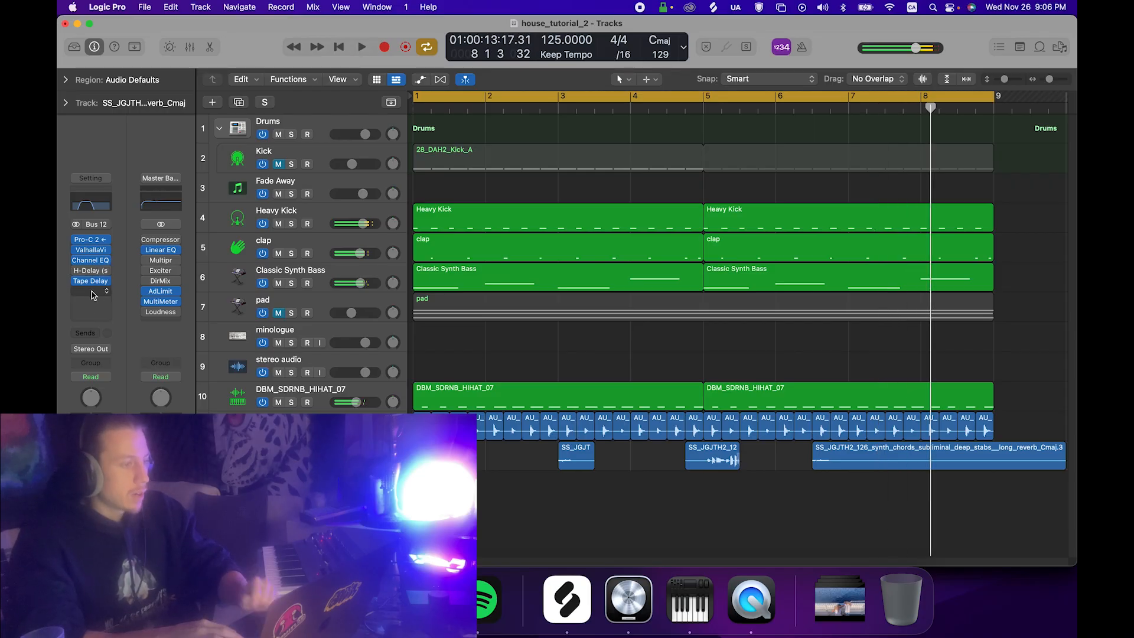
# Insert the Cableguys PanCake2 plug-in directly after Tape Delay on the deep stabs track.
pyautogui.click(92, 291)
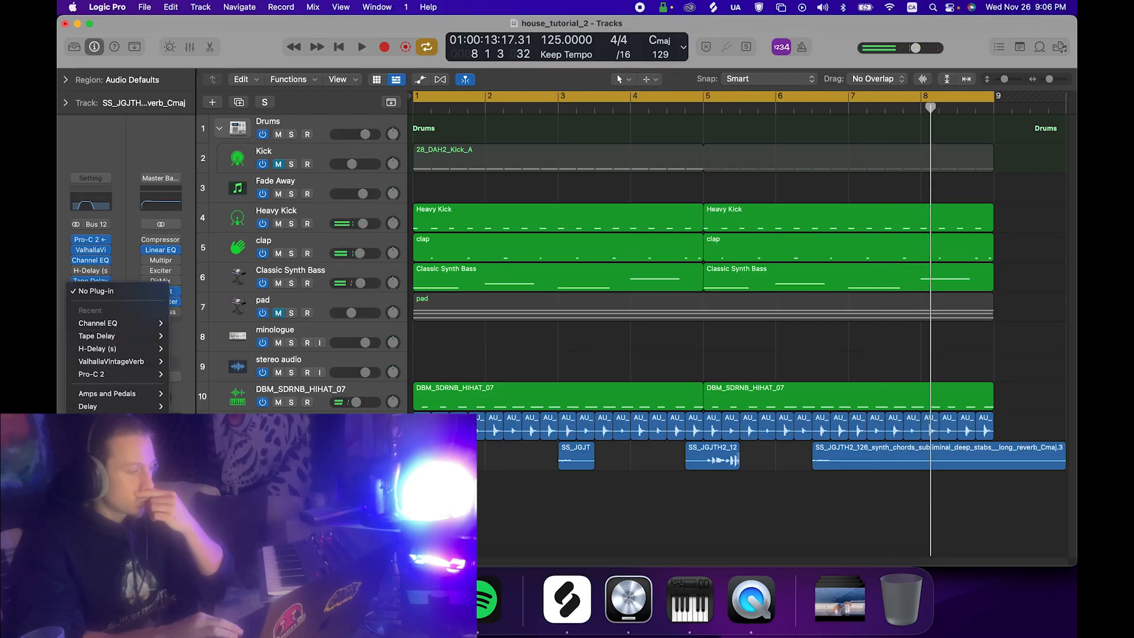
pyautogui.moveTo(99, 555)
pyautogui.moveTo(214, 316)
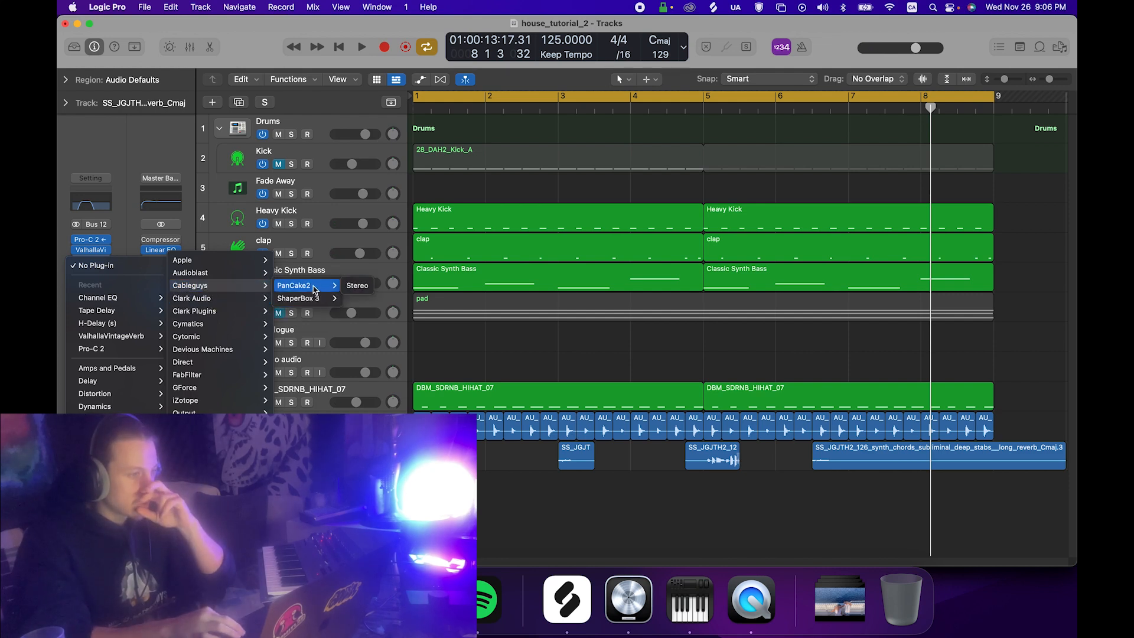
pyautogui.click(314, 288)
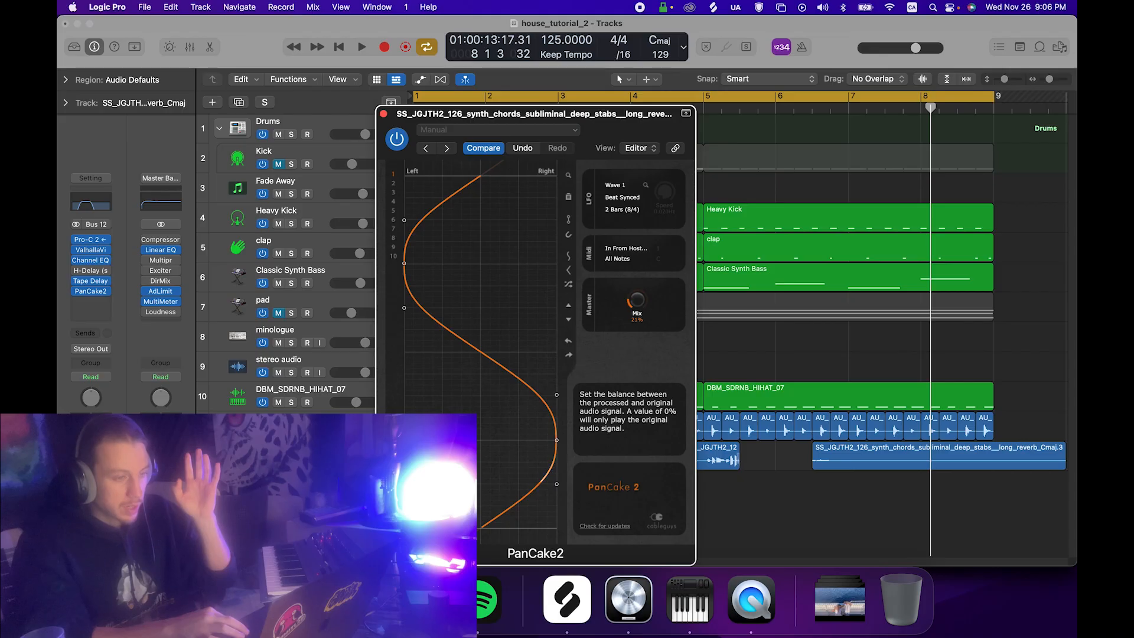
# Set the PanCake2 mix to 18% while auditioning the arrangement, close the plug-in window and select the Classic Synth Bass track.
pyautogui.press('space')
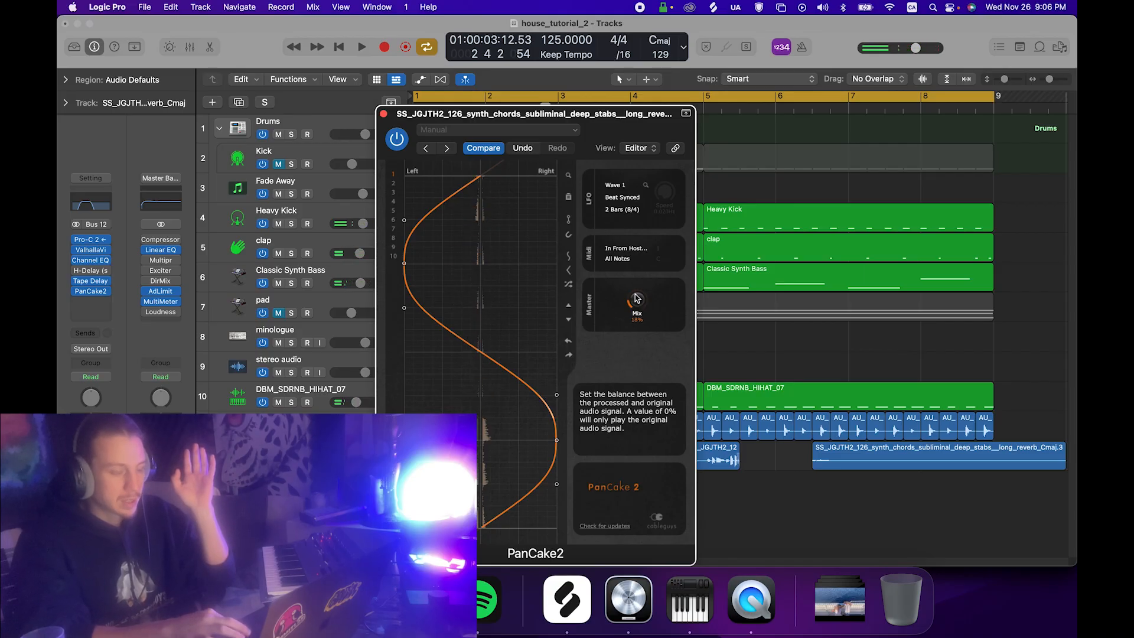
pyautogui.press('space')
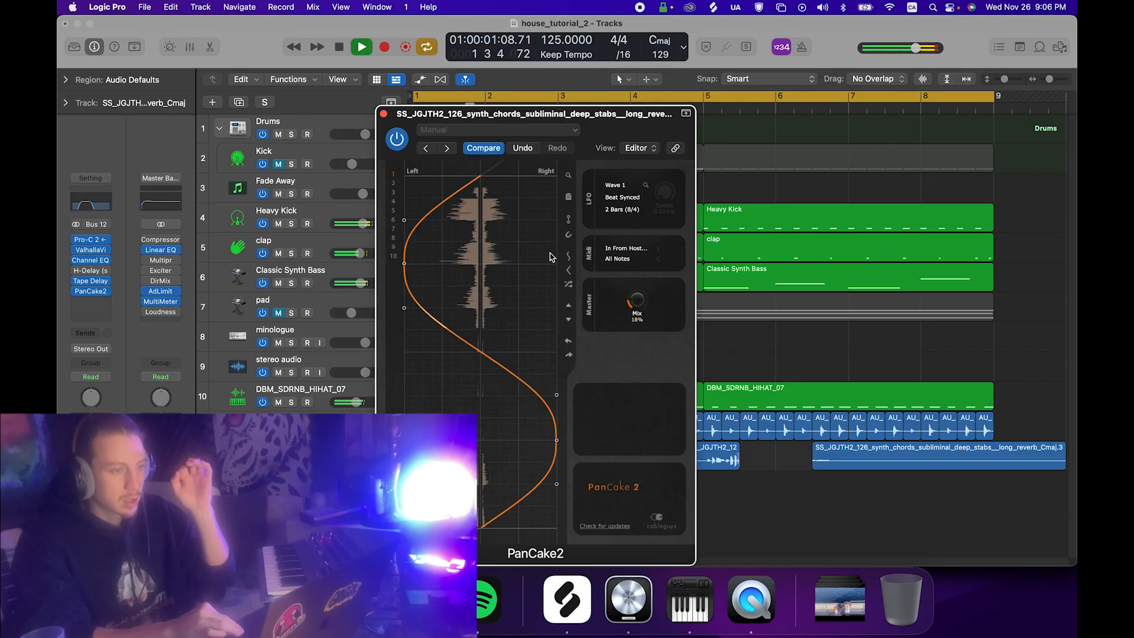
pyautogui.click(384, 115)
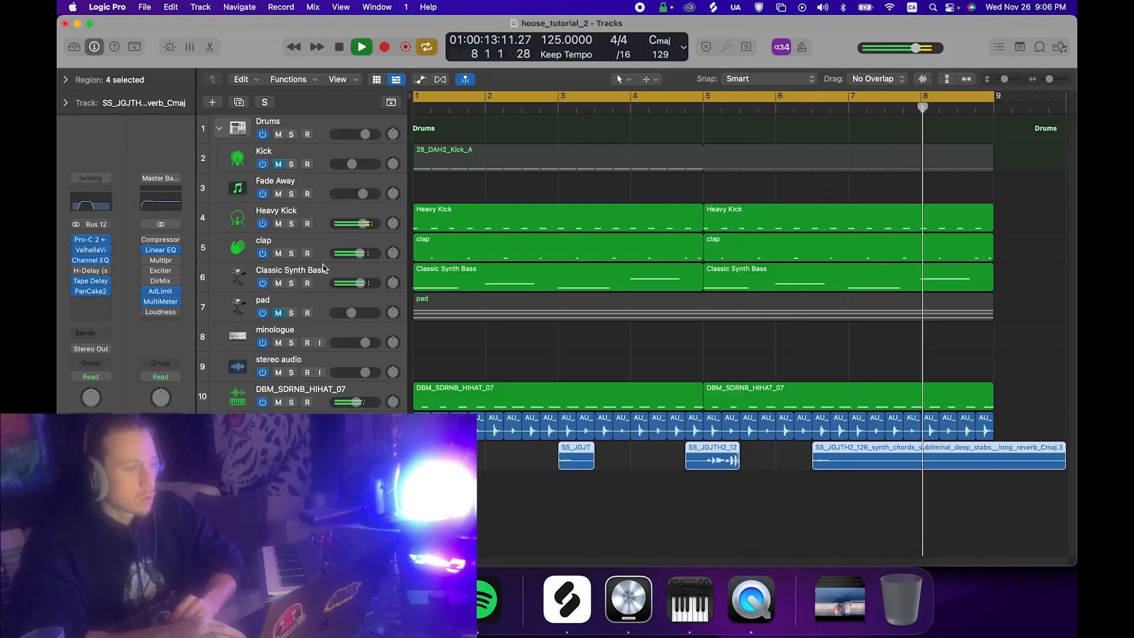
pyautogui.click(287, 277)
pyautogui.press('space')
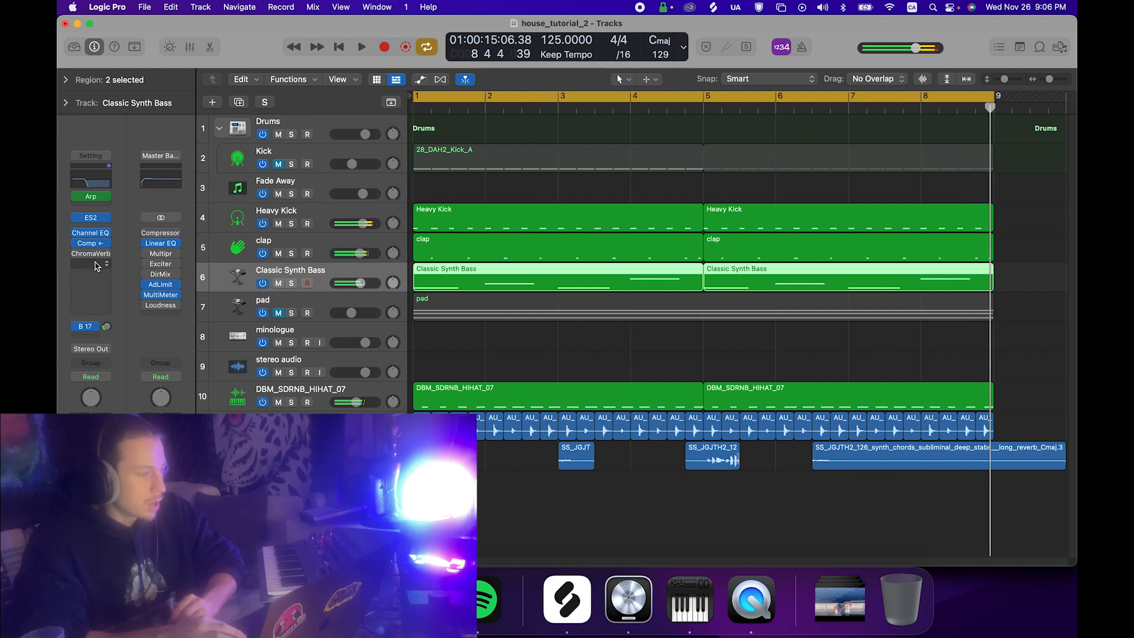
pyautogui.click(88, 264)
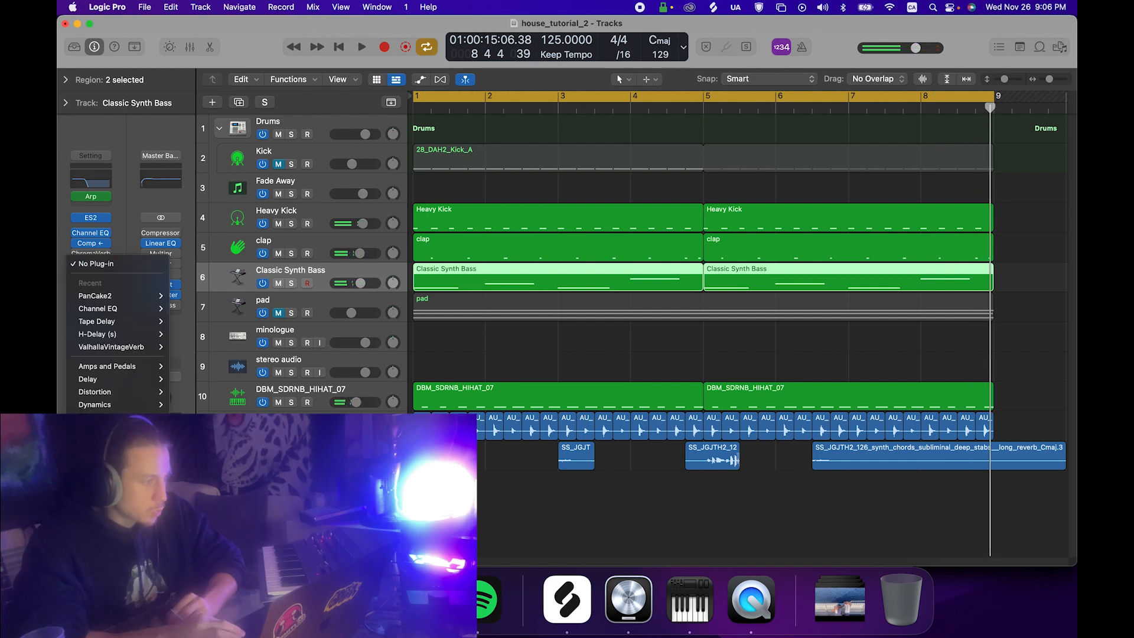
pyautogui.click(318, 275)
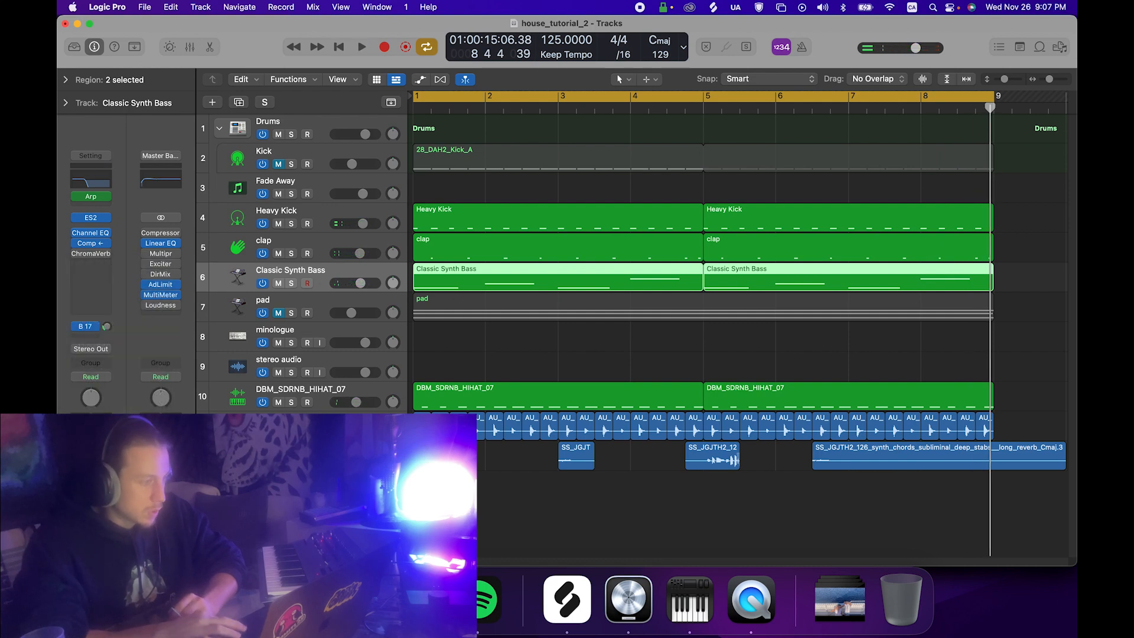
pyautogui.click(88, 264)
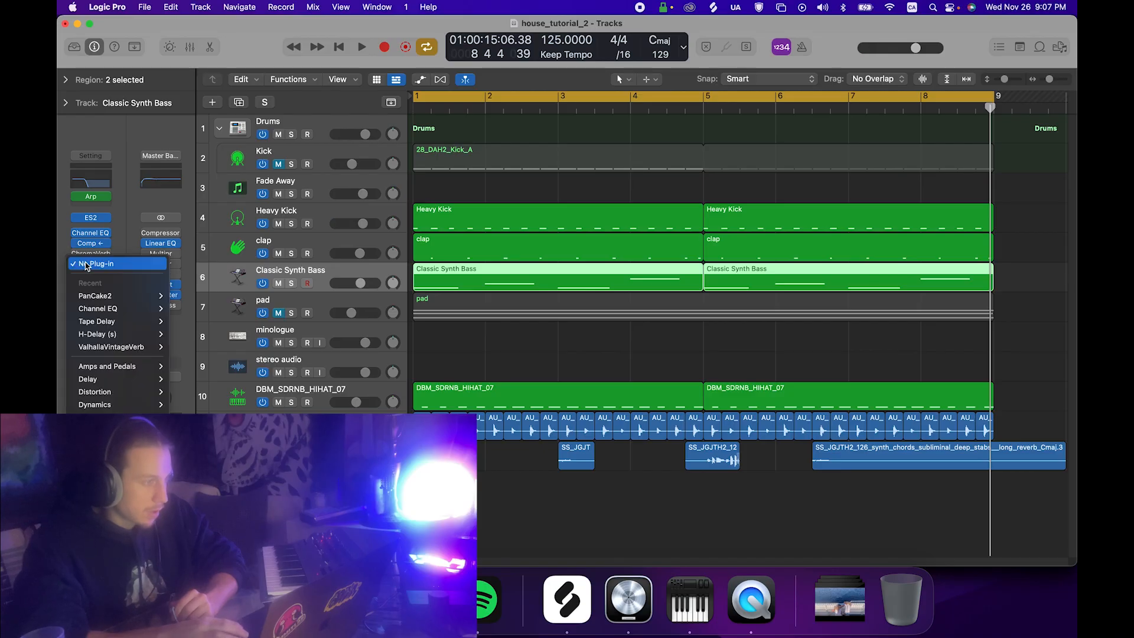
pyautogui.click(86, 265)
pyautogui.click(90, 218)
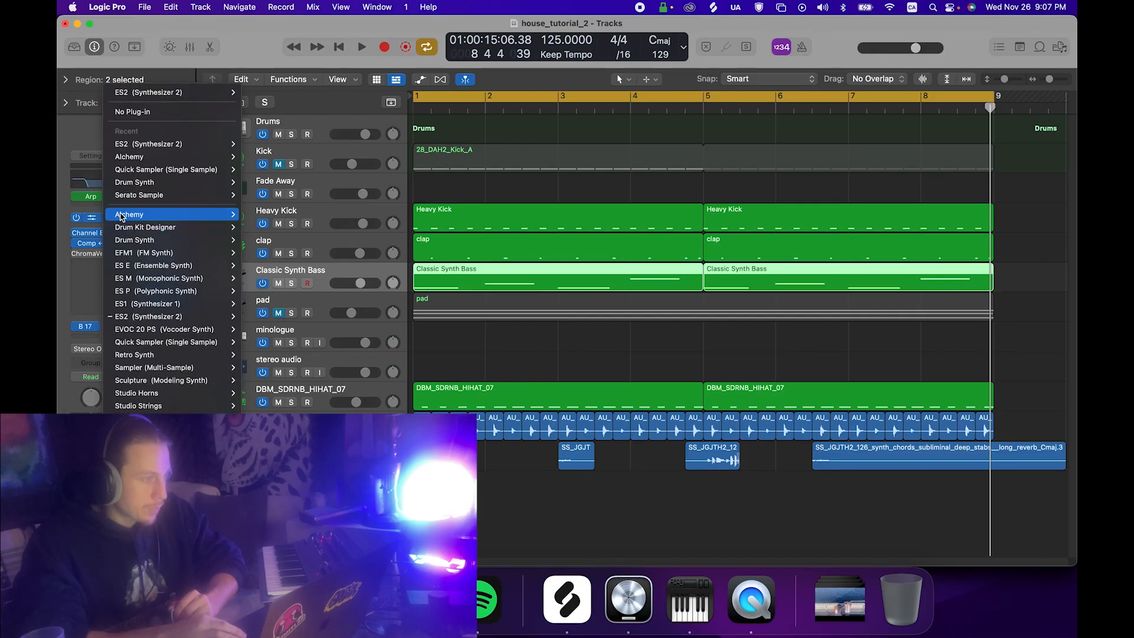
pyautogui.moveTo(180, 145)
pyautogui.click(71, 277)
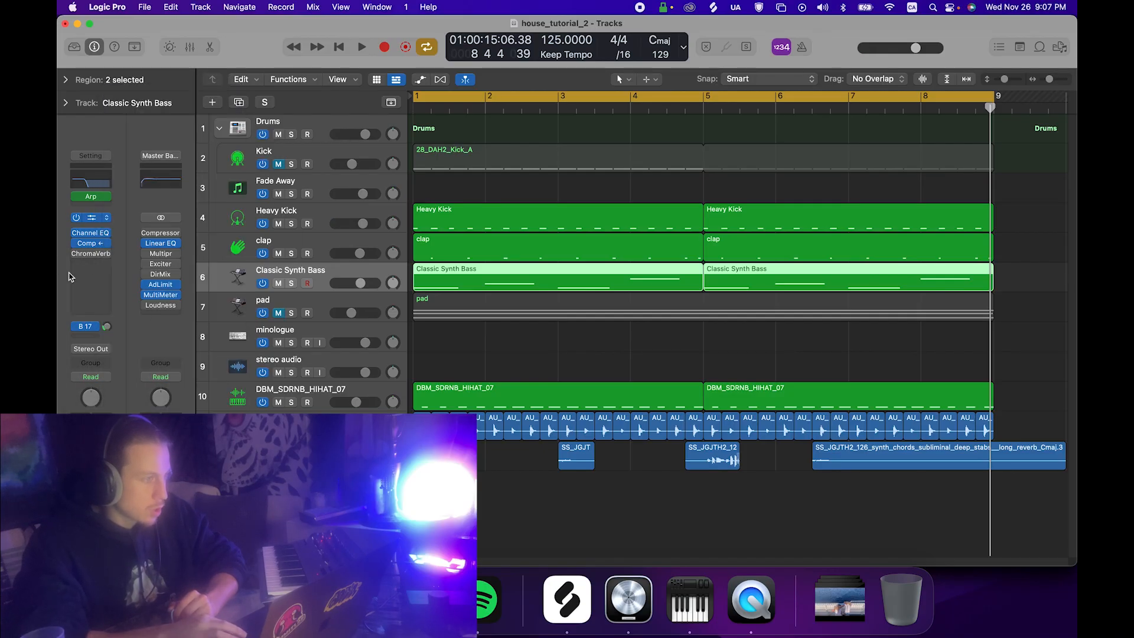
pyautogui.click(102, 257)
pyautogui.click(70, 264)
# Insert iZotope Ozone Imager 2 after ChromaVerb on the Classic Synth Bass track and turn on Stereoize.
pyautogui.click(98, 264)
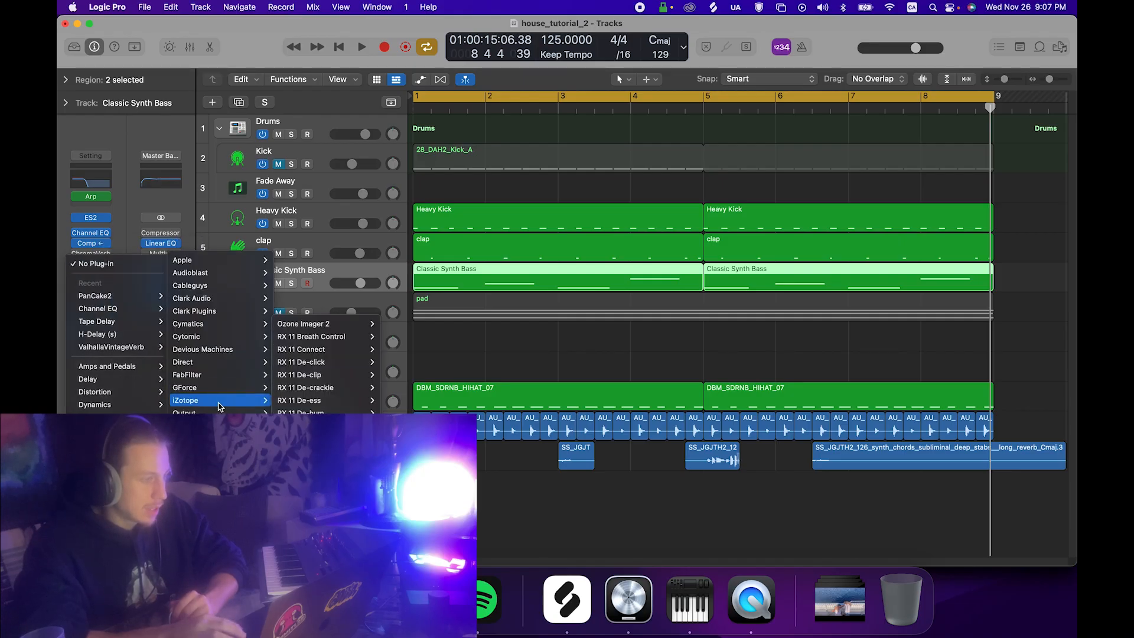
pyautogui.moveTo(222, 400)
pyautogui.moveTo(333, 401)
pyautogui.click(348, 324)
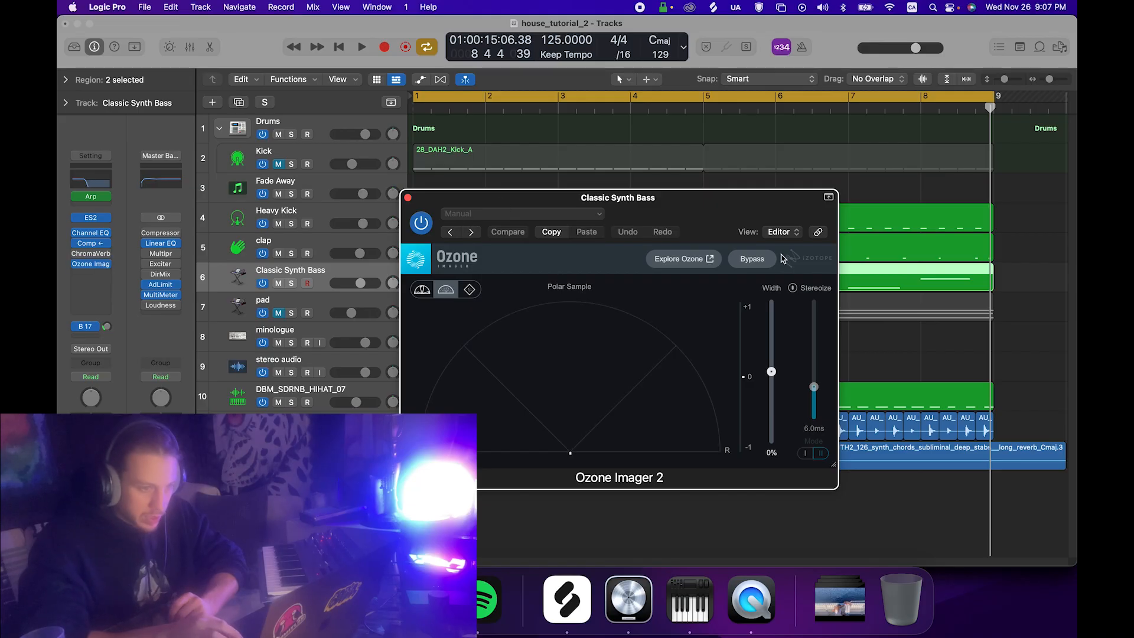
pyautogui.click(804, 291)
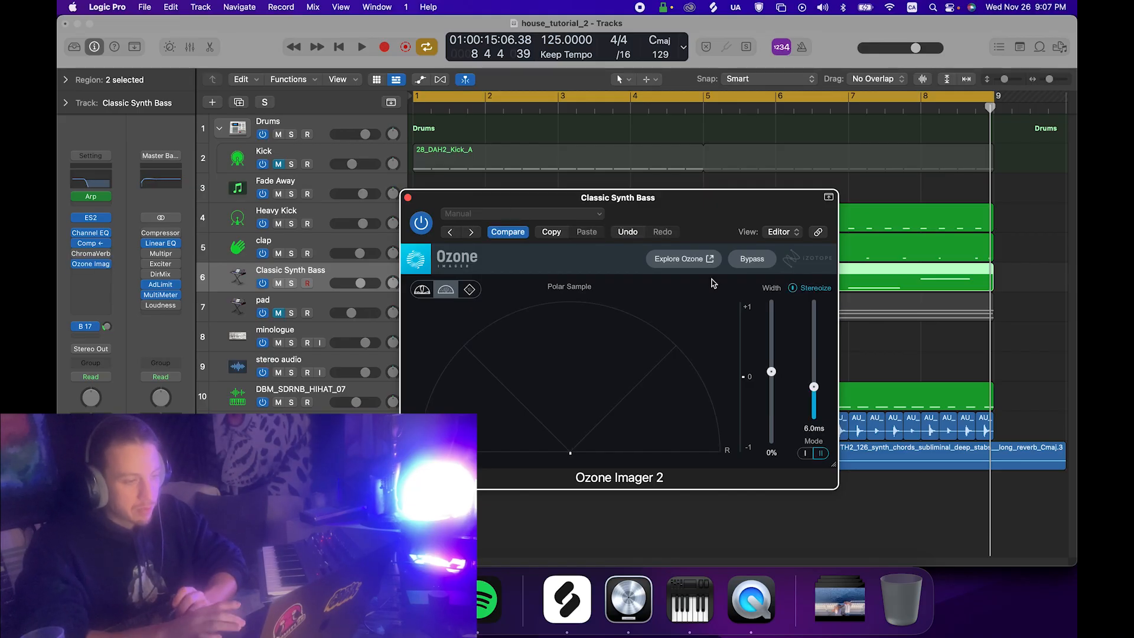
# Solo the Classic Synth Bass track and set the Ozone Imager width to -53% while comparing widths during playback.
pyautogui.press('space')
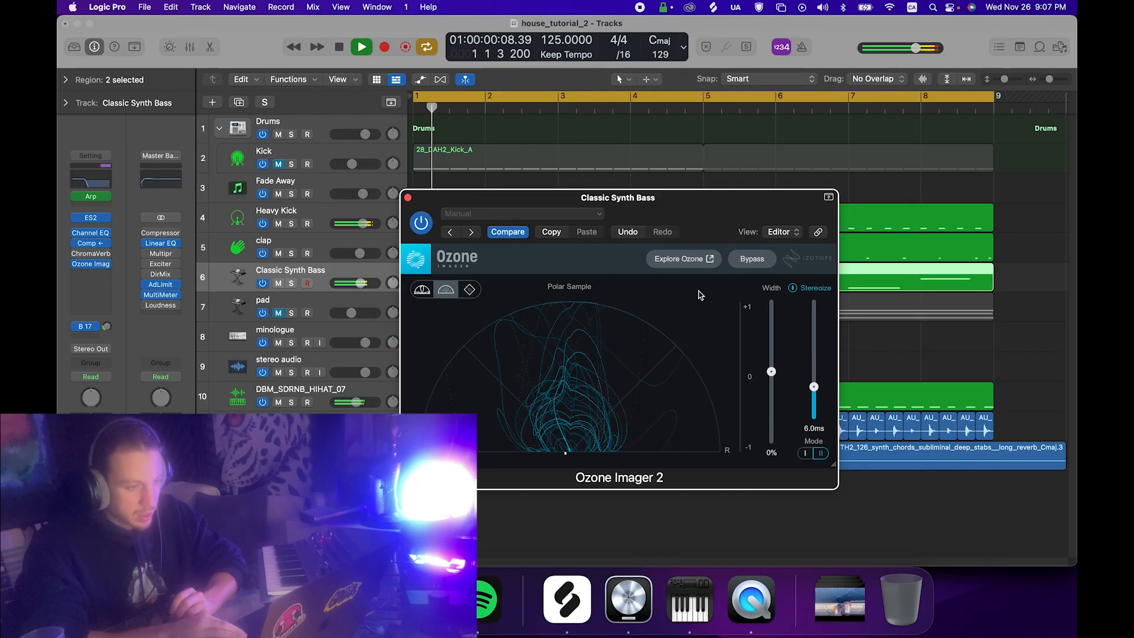
pyautogui.click(291, 284)
pyautogui.press('space')
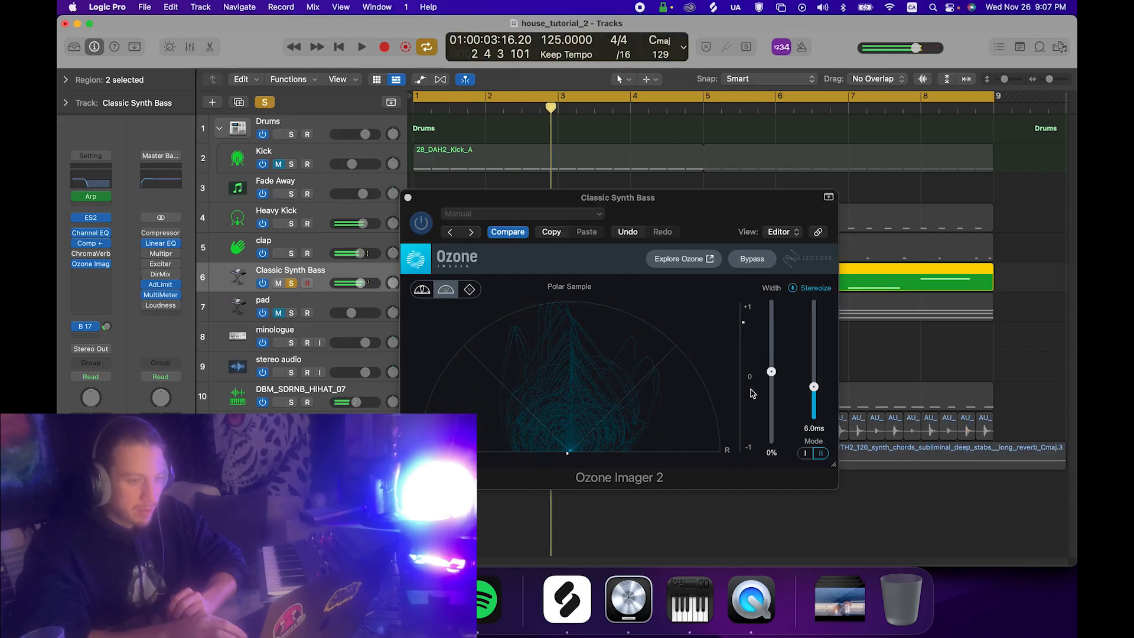
pyautogui.moveTo(771, 370); pyautogui.dragTo(771, 440)
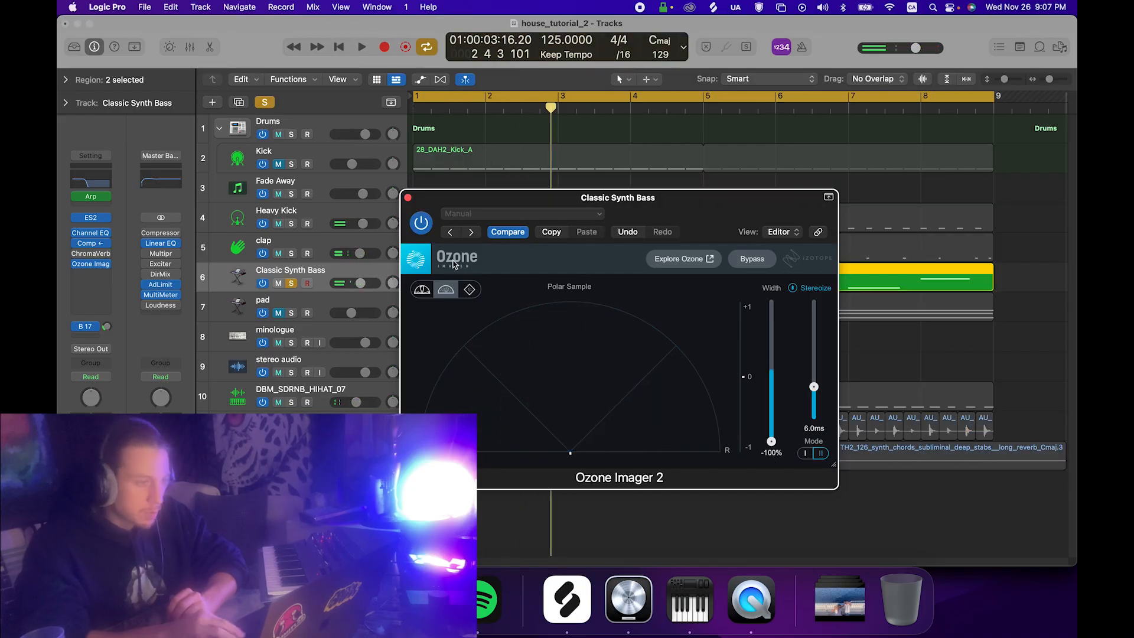
pyautogui.press('space')
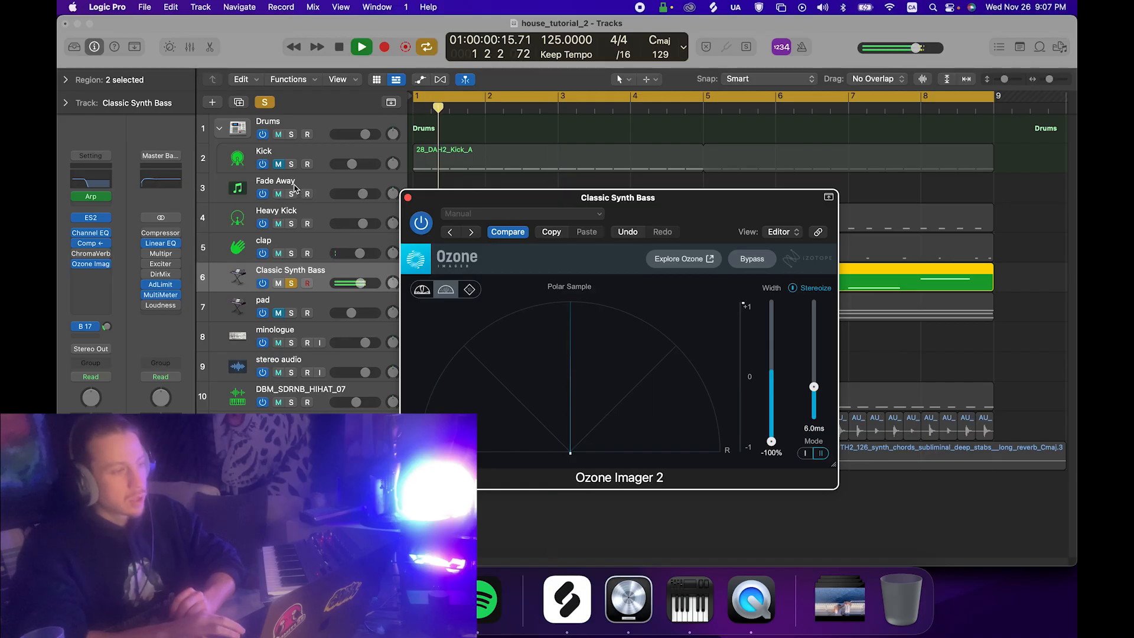
pyautogui.moveTo(772, 443); pyautogui.dragTo(768, 424)
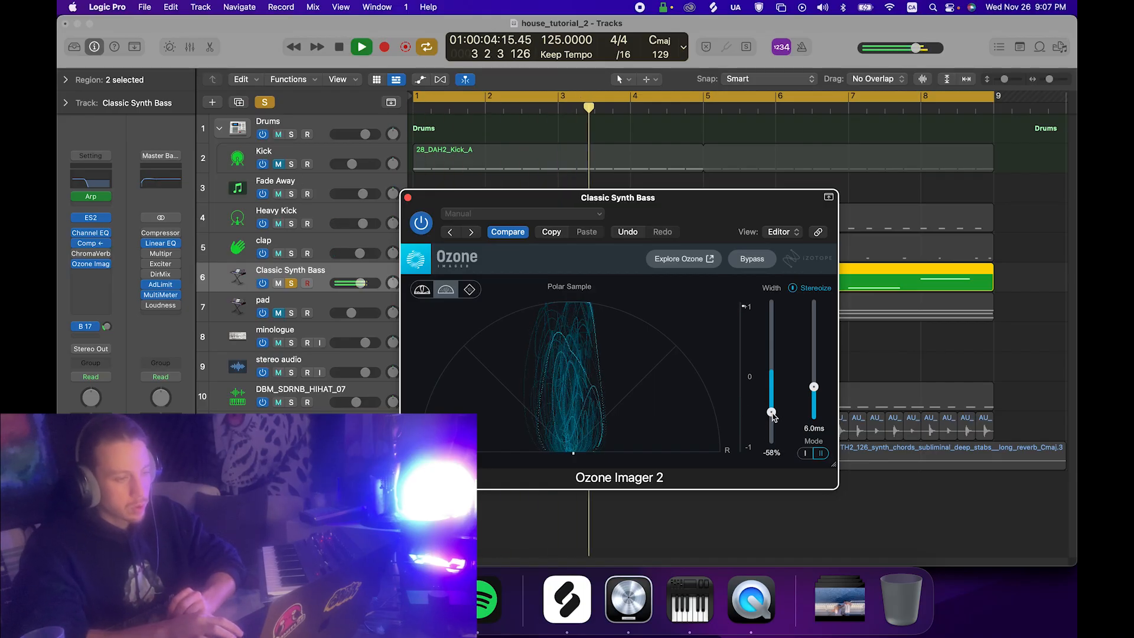
pyautogui.moveTo(769, 407); pyautogui.dragTo(770, 409)
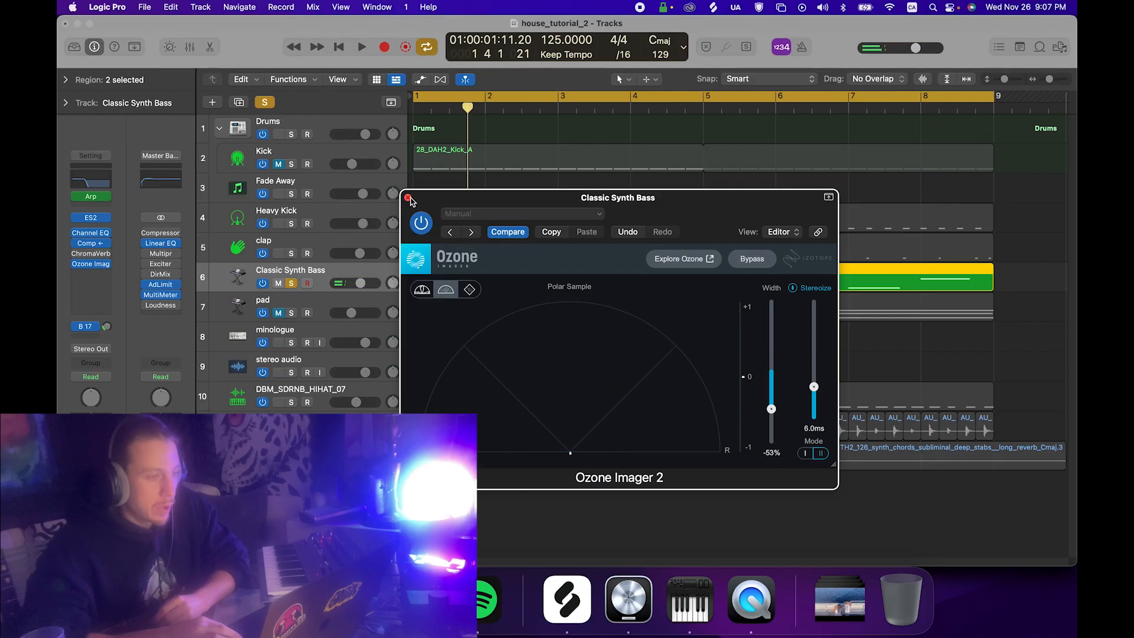
# Clear the solo, close Ozone Imager 2 and lower the Classic Synth Bass volume slightly while the full arrangement plays.
pyautogui.click(264, 103)
pyautogui.press('space')
pyautogui.click(408, 198)
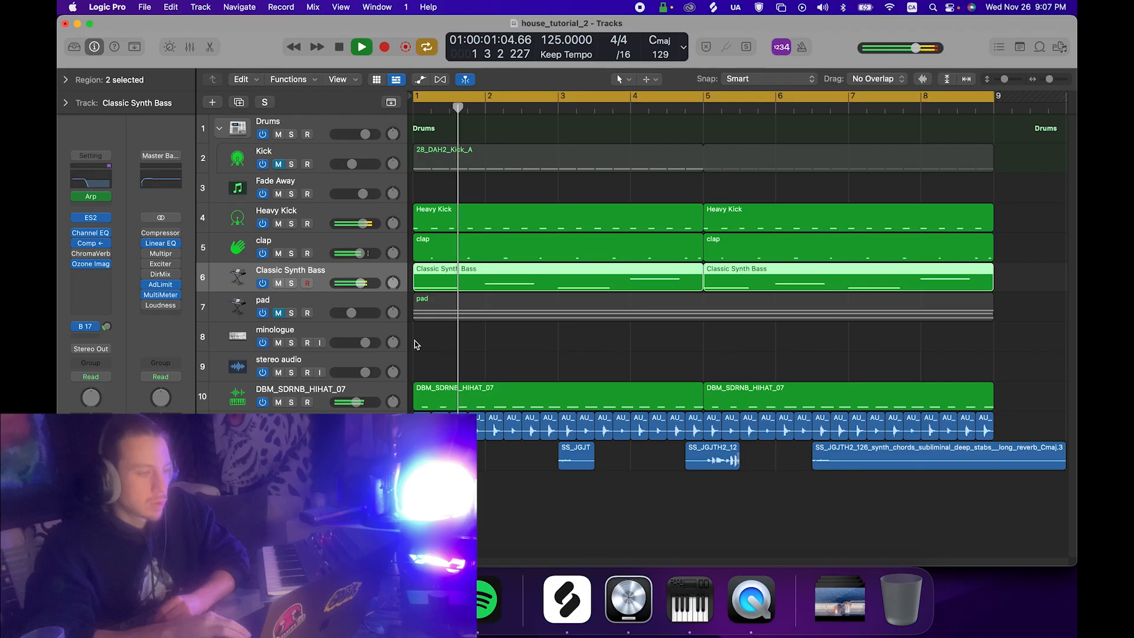
pyautogui.moveTo(361, 284); pyautogui.dragTo(359, 283)
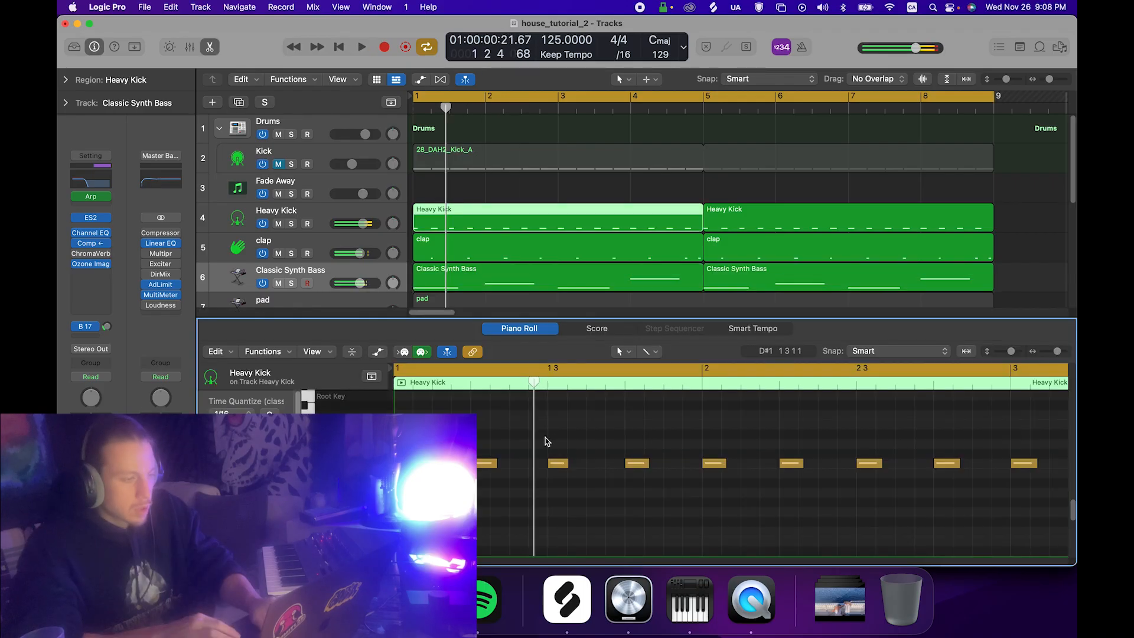
# Examine all notes of the Heavy Kick region during playback, stop playback and select the Heavy Kick track.
pyautogui.press('super+a')
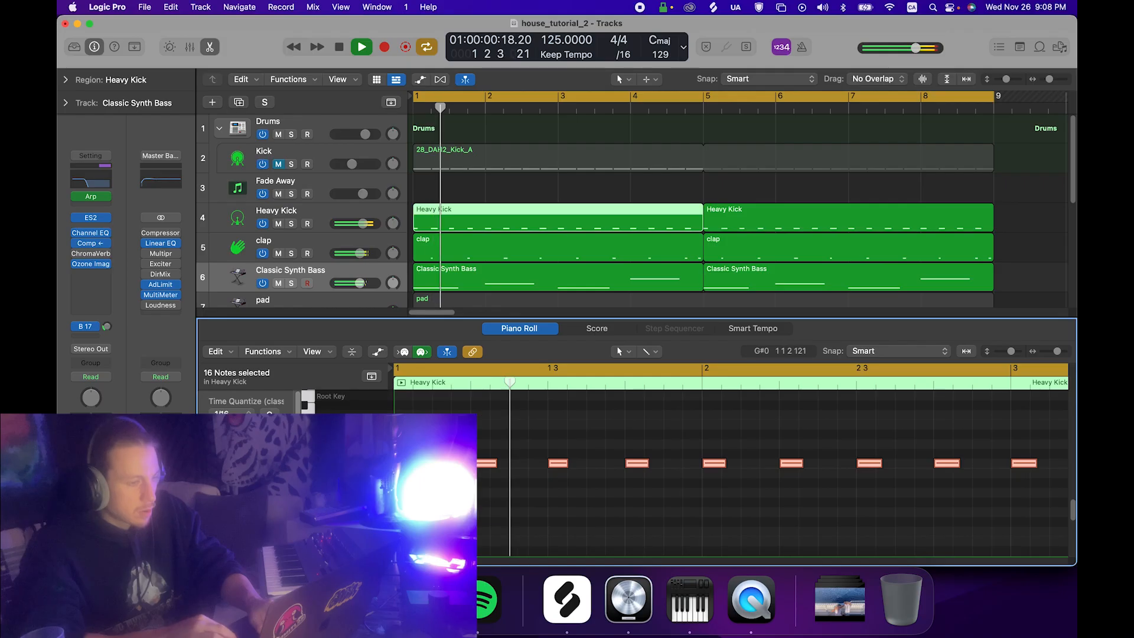
pyautogui.scroll(-5, 525, 532)
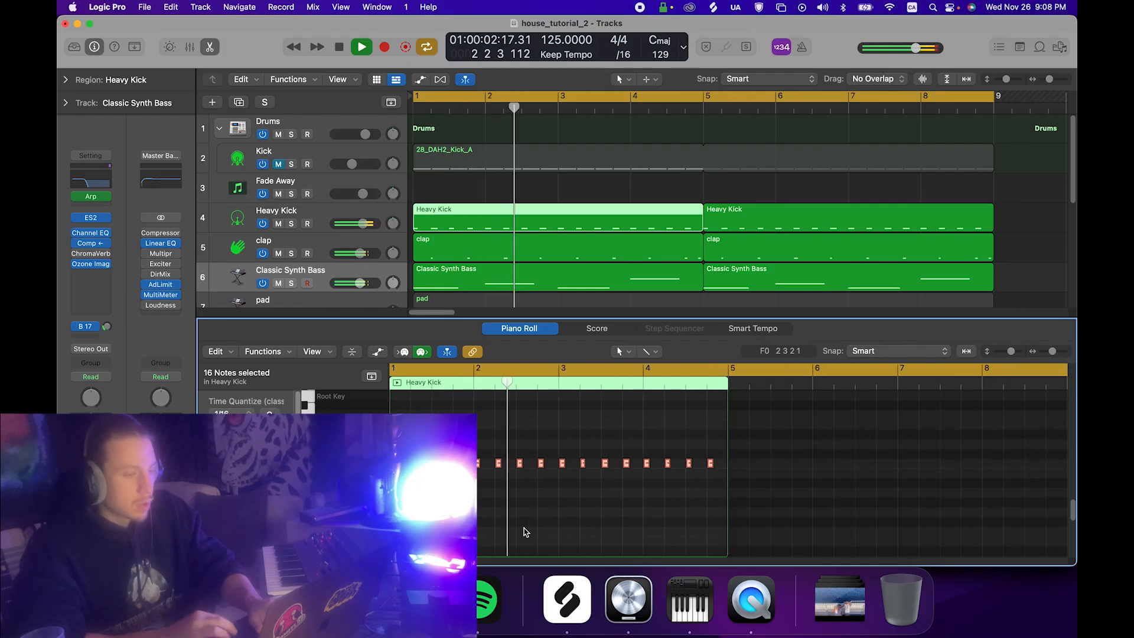
pyautogui.click(557, 433)
pyautogui.press('space')
pyautogui.click(329, 213)
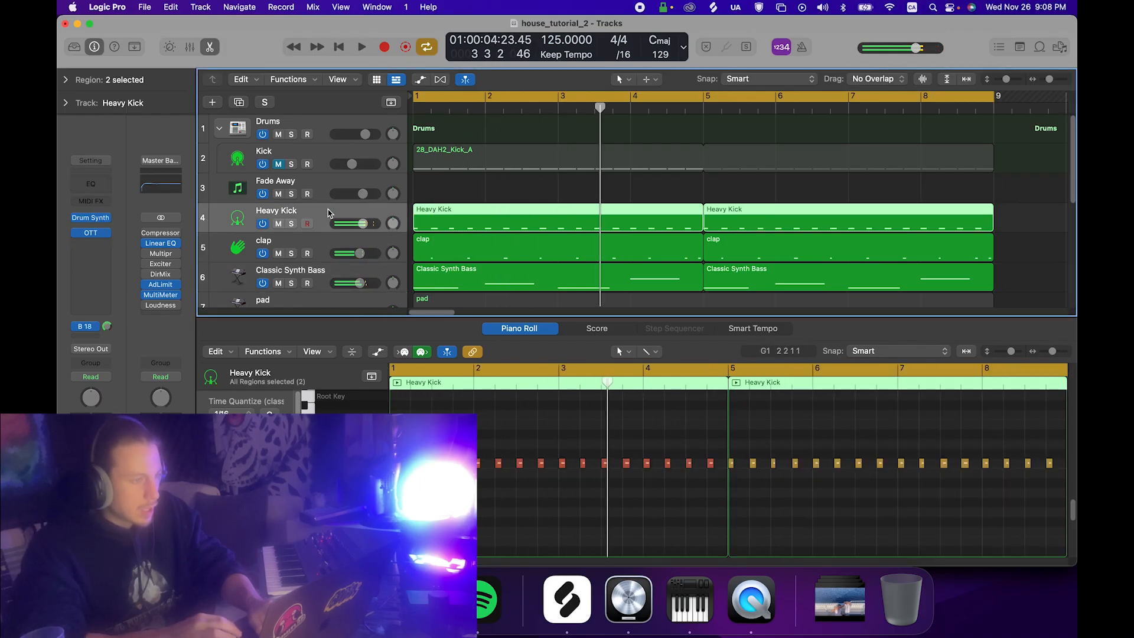
# Solo the Heavy Kick track and insert a Channel EQ with its high cut at 3400 Hz, adjusting it during playback.
pyautogui.click(453, 165)
pyautogui.press('s')
pyautogui.press('space')
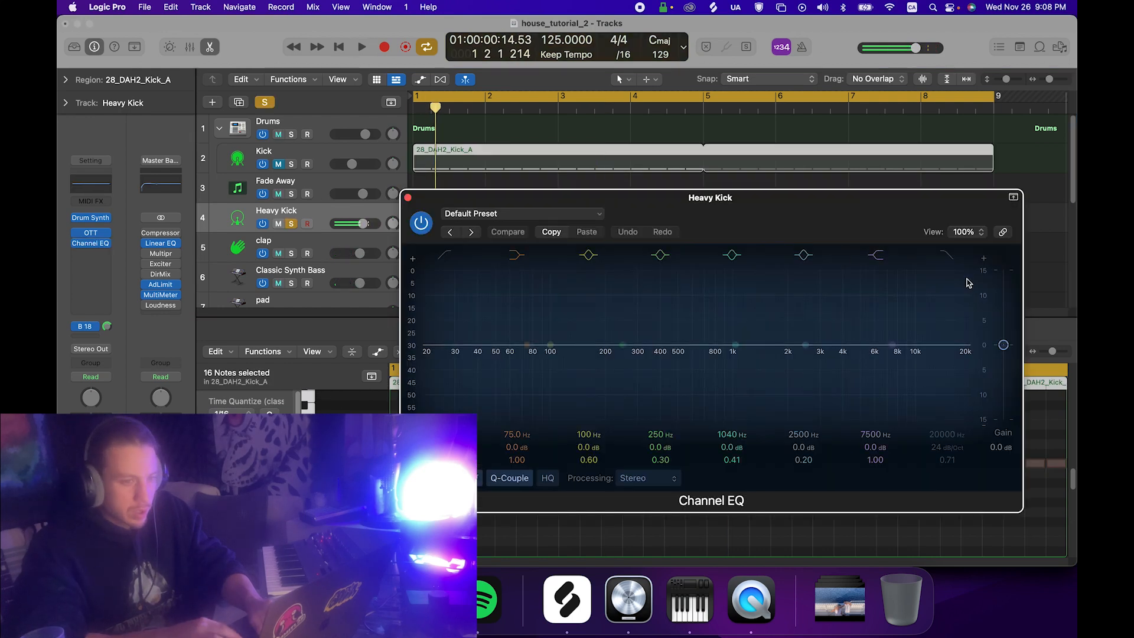
pyautogui.moveTo(946, 439); pyautogui.dragTo(946, 472)
pyautogui.press('space')
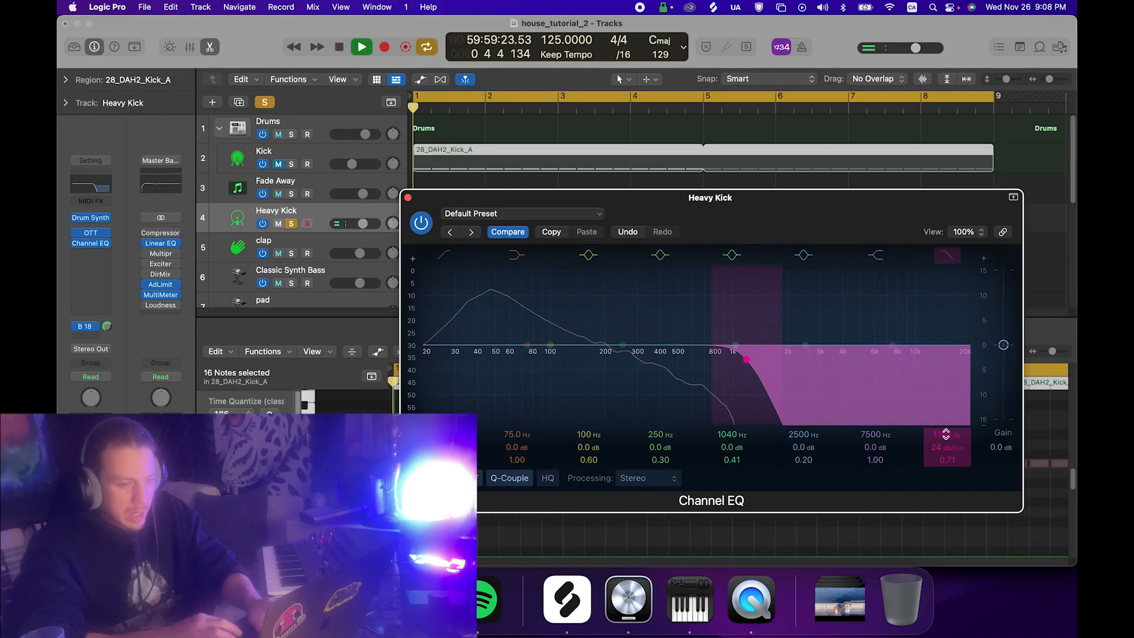
pyautogui.moveTo(945, 434); pyautogui.dragTo(945, 429)
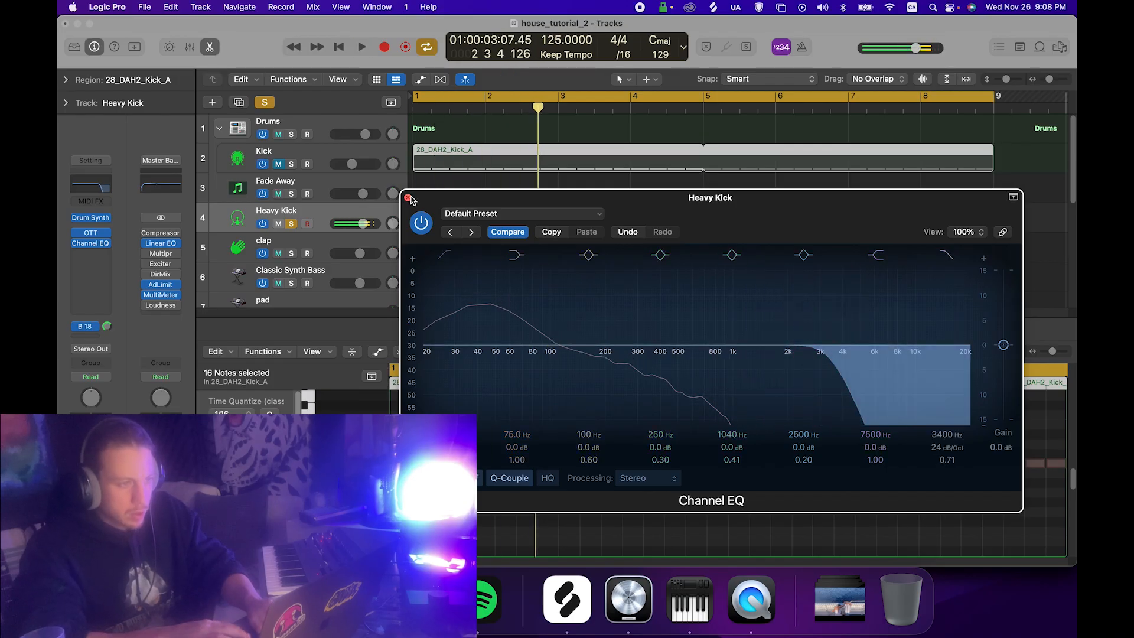
# Close the Channel EQ and note editor, clear the solo and lower the Heavy Kick volume to -2.1 dB during playback.
pyautogui.click(408, 197)
pyautogui.press('Return')
pyautogui.click(517, 332)
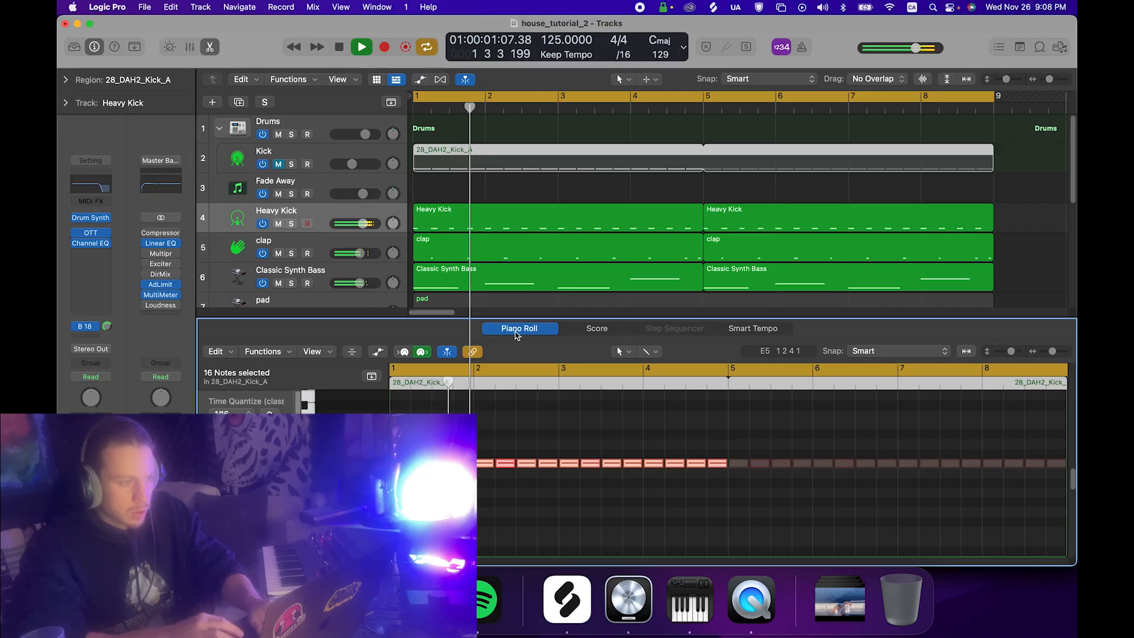
pyautogui.press('p')
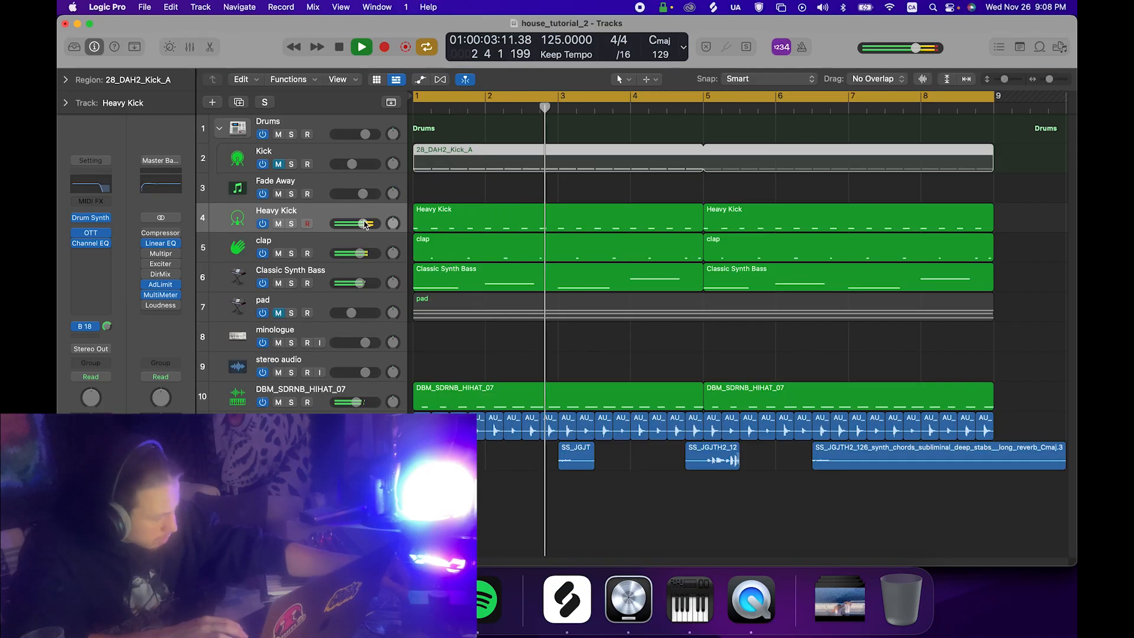
pyautogui.moveTo(365, 224); pyautogui.dragTo(361, 223)
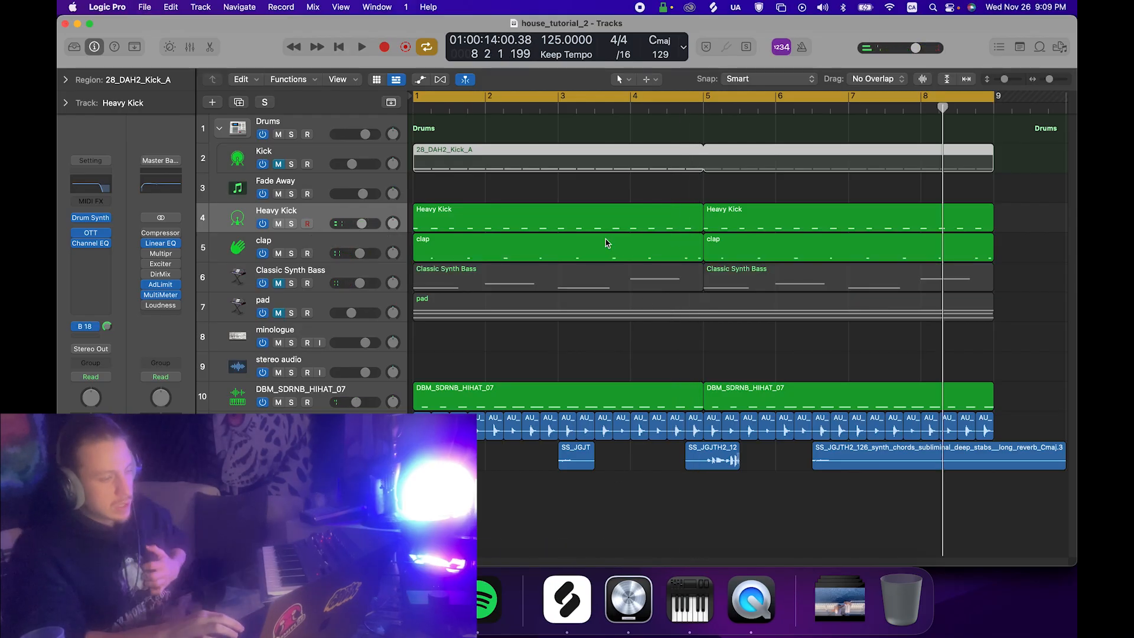
# Switch to Splice and bring the ZEN_PDR_123_bass_loop_fur_Cmaj.wav loop onto a new Logic Pro track at bar 1.
pyautogui.click(567, 599)
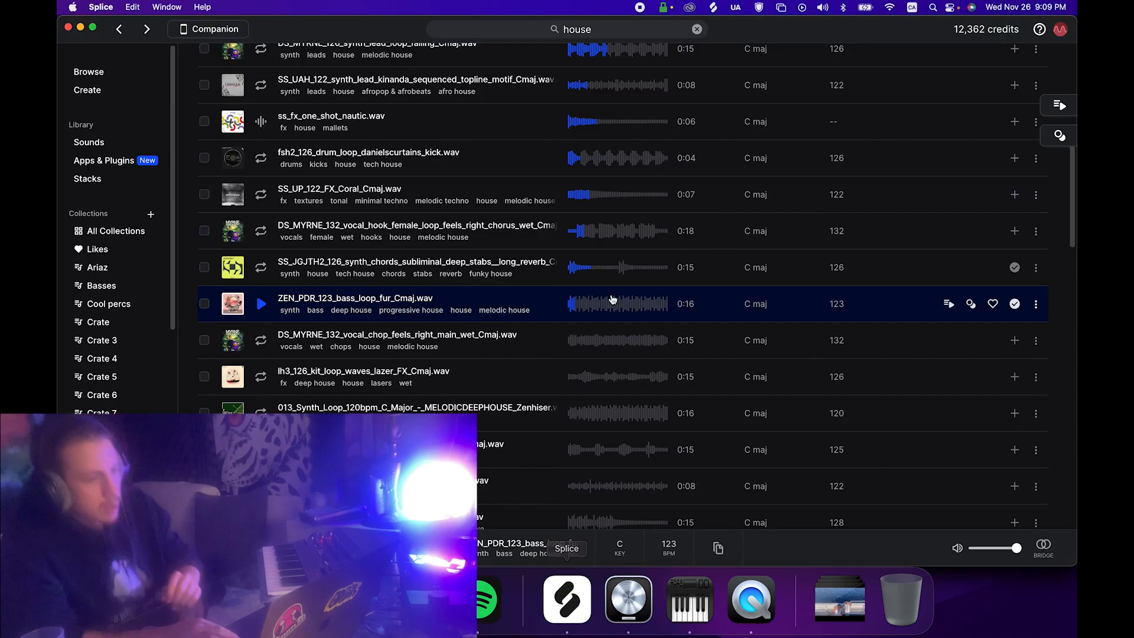
pyautogui.press('super+Tab')
pyautogui.moveTo(718, 550); pyautogui.dragTo(431, 508)
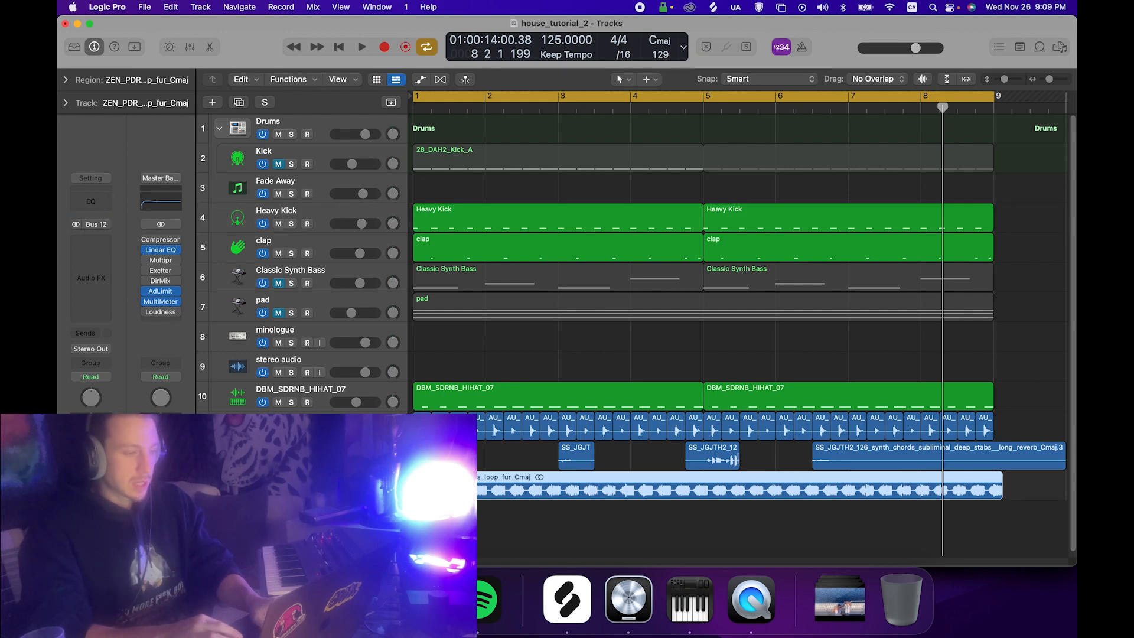
# Turn on Flex Time - Slicing for the imported bass loop and shorten its region to end at bar 9.
pyautogui.press('e')
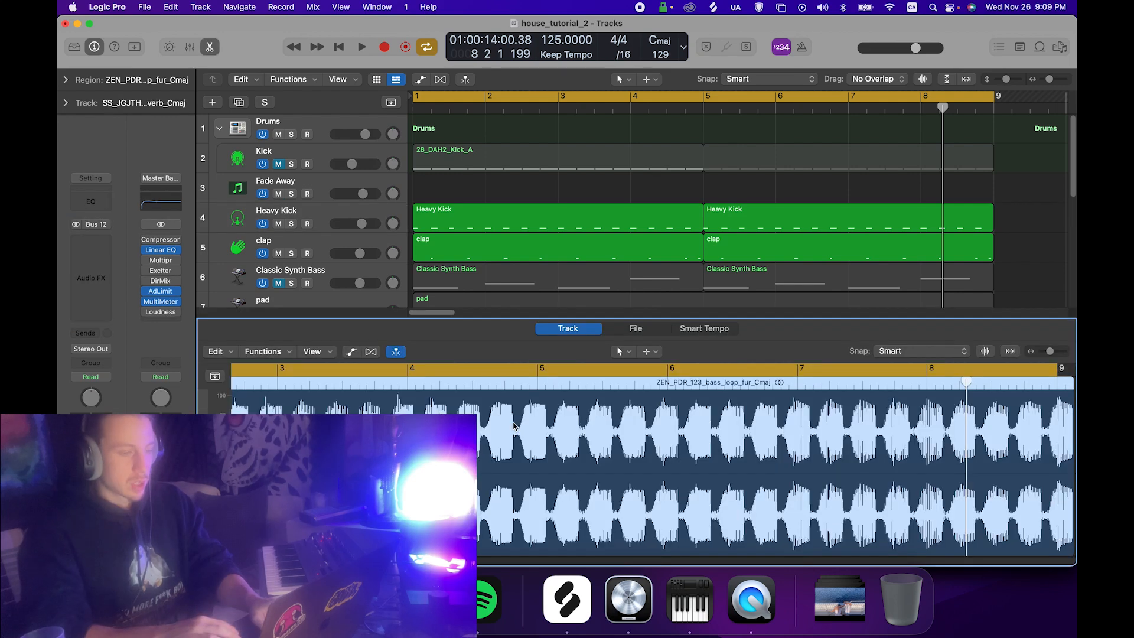
pyautogui.click(372, 352)
pyautogui.click(604, 251)
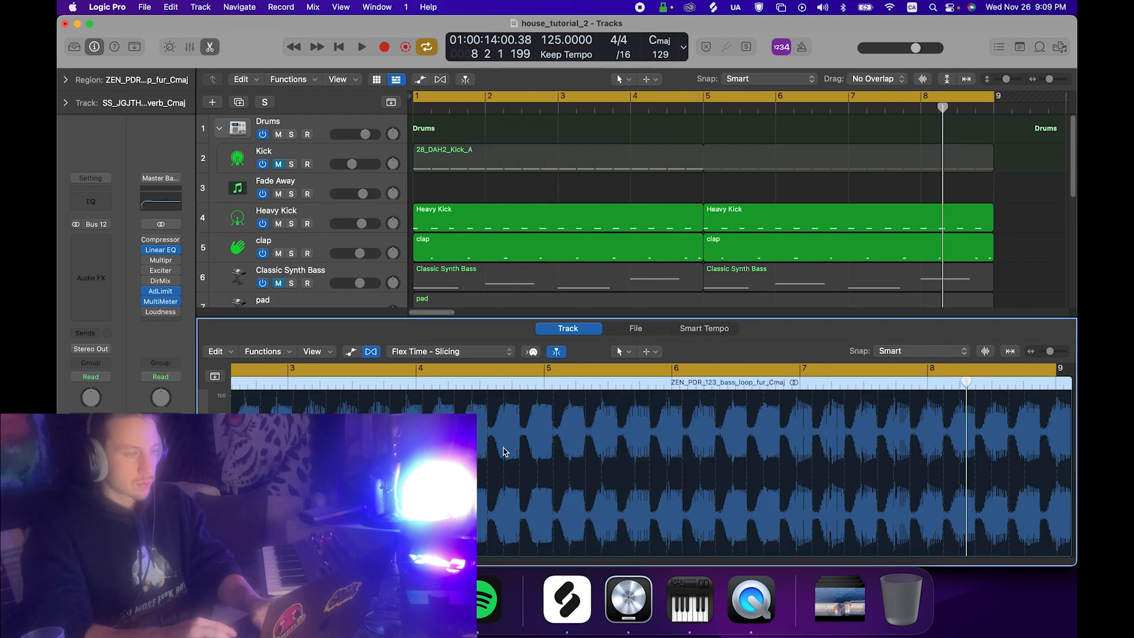
pyautogui.scroll(-5, 505, 452)
pyautogui.moveTo(621, 409); pyautogui.dragTo(614, 407)
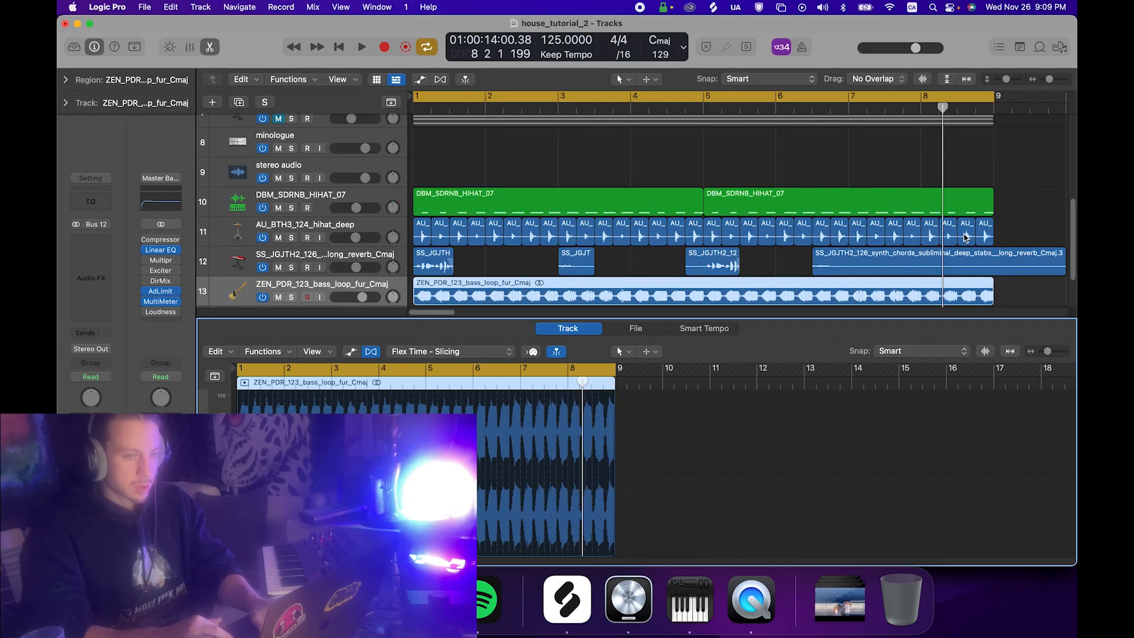
pyautogui.press('e')
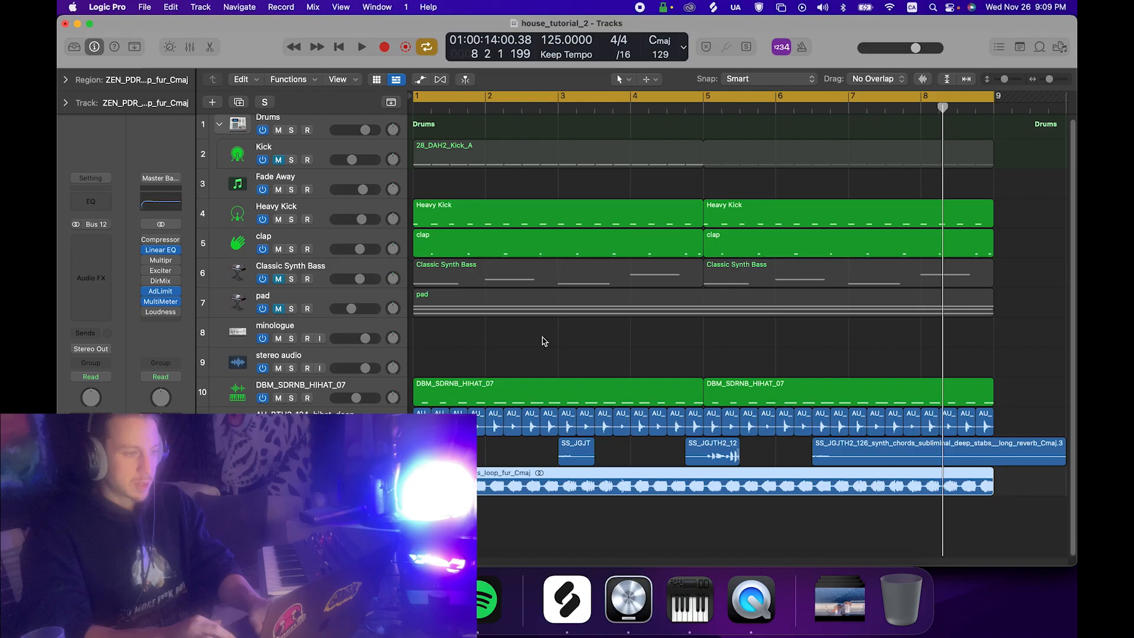
# Audition the bass loop with the drums from the start and copy an existing Pro-C 2 compressor onto its track.
pyautogui.press('Return')
pyautogui.press('space')
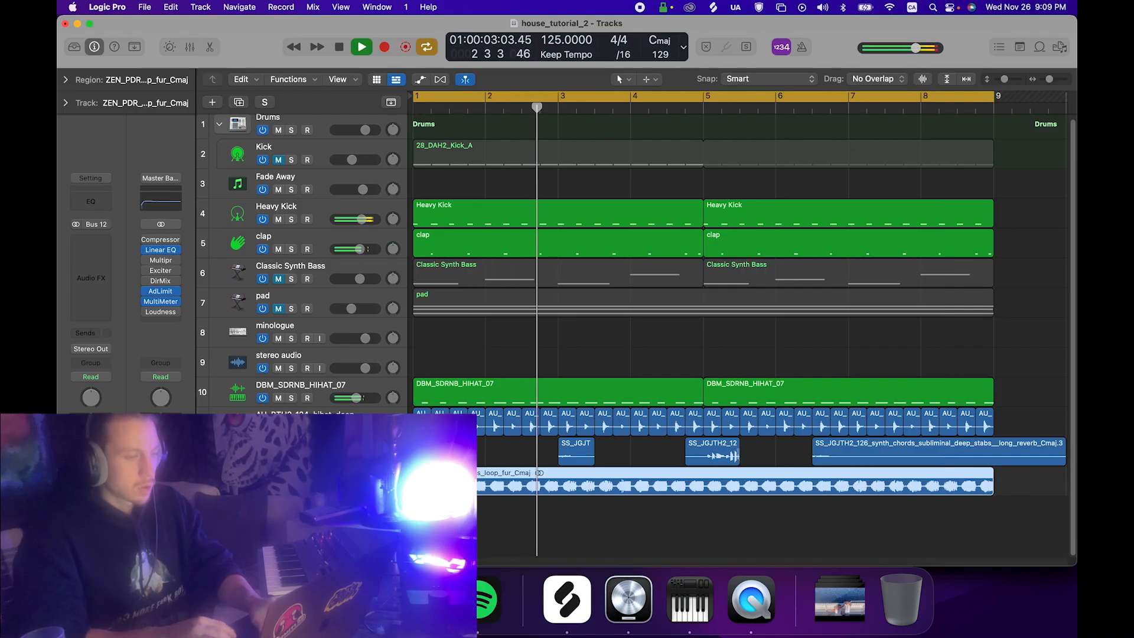
pyautogui.press('super+Right')
pyautogui.press('super+Right')
pyautogui.press('space')
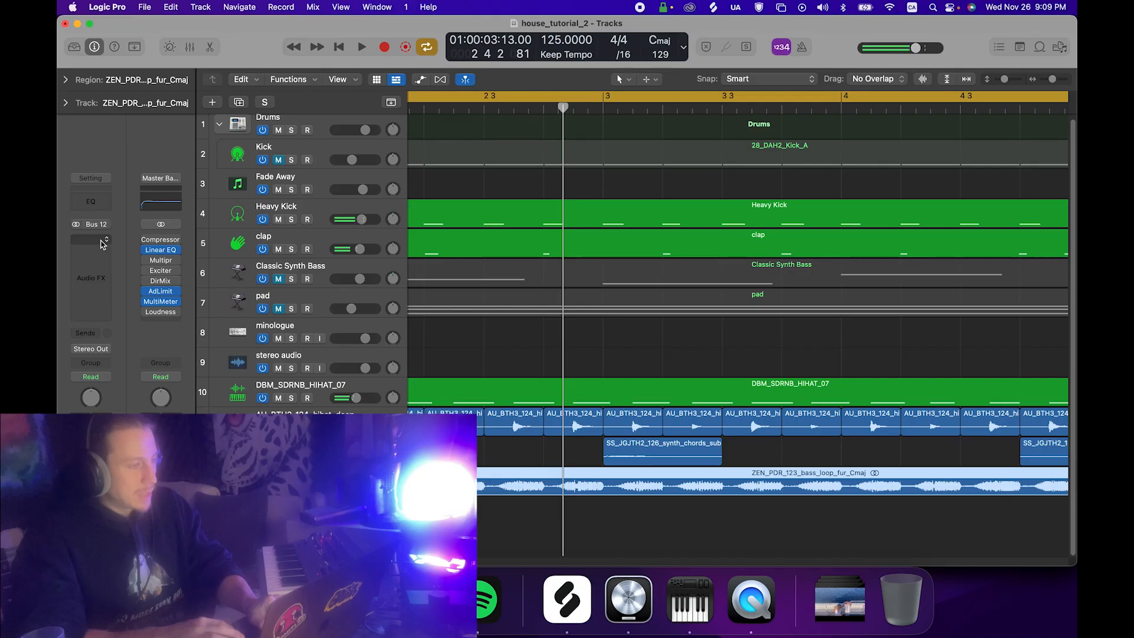
pyautogui.press('x')
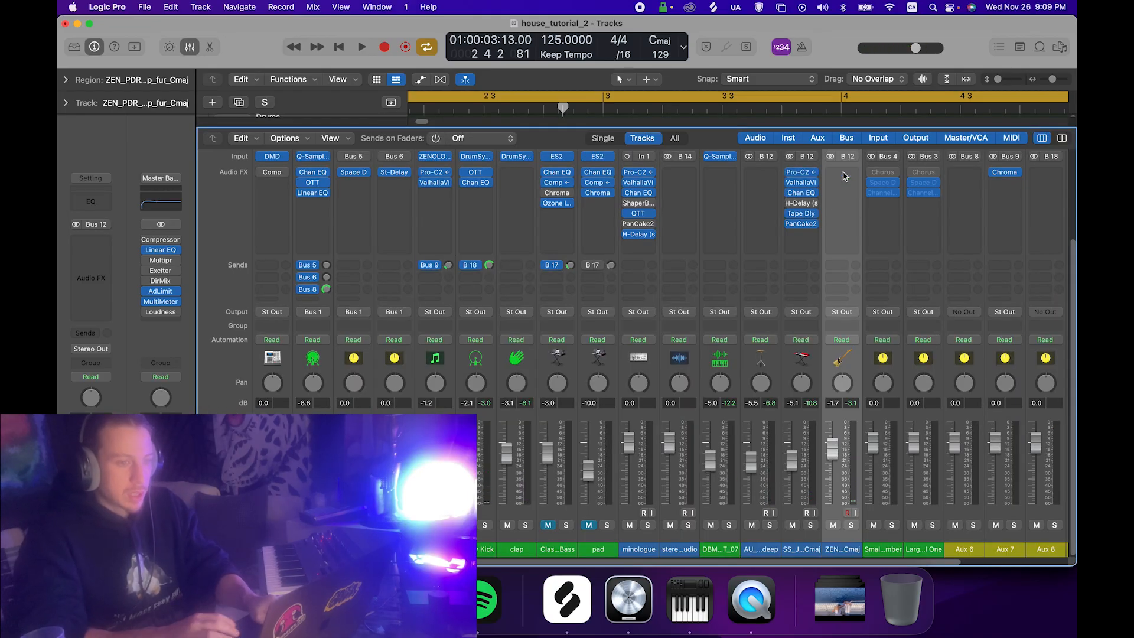
pyautogui.press('x')
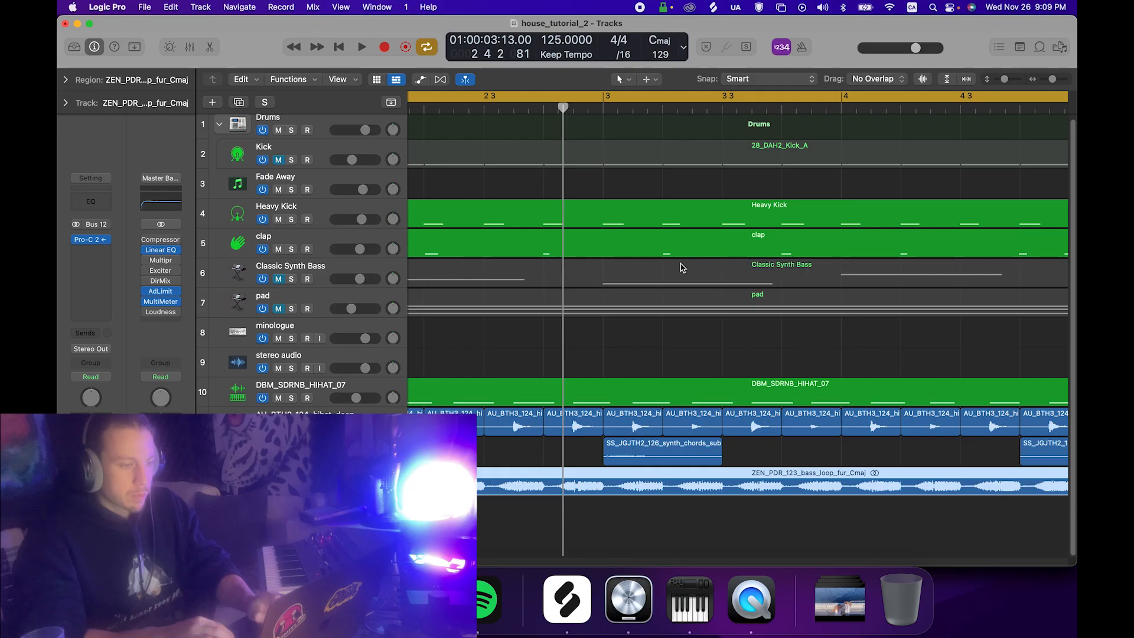
# Play the arrangement from the start and split the ZEN_PDR_123 bass loop region at bar 2.
pyautogui.press('super+Left')
pyautogui.press('space')
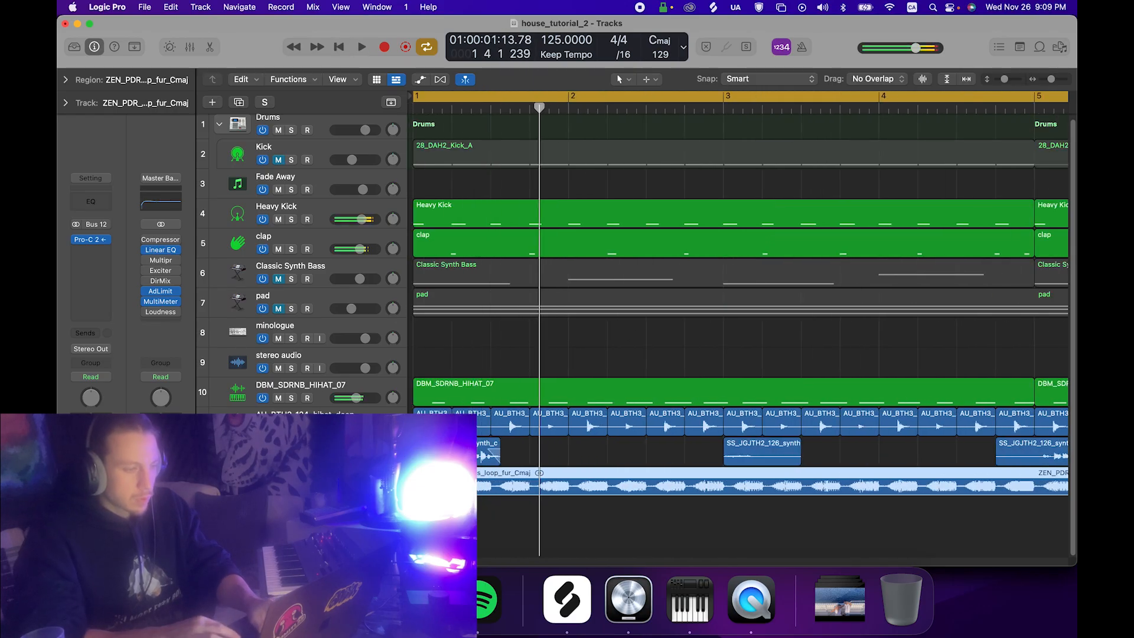
pyautogui.press('space')
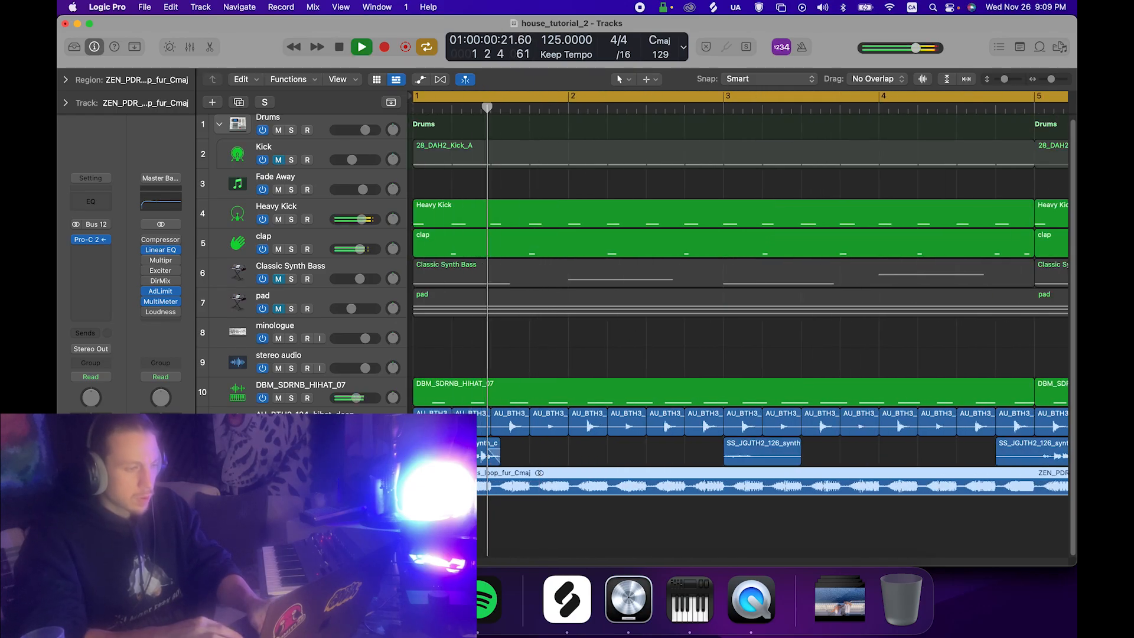
pyautogui.press('space')
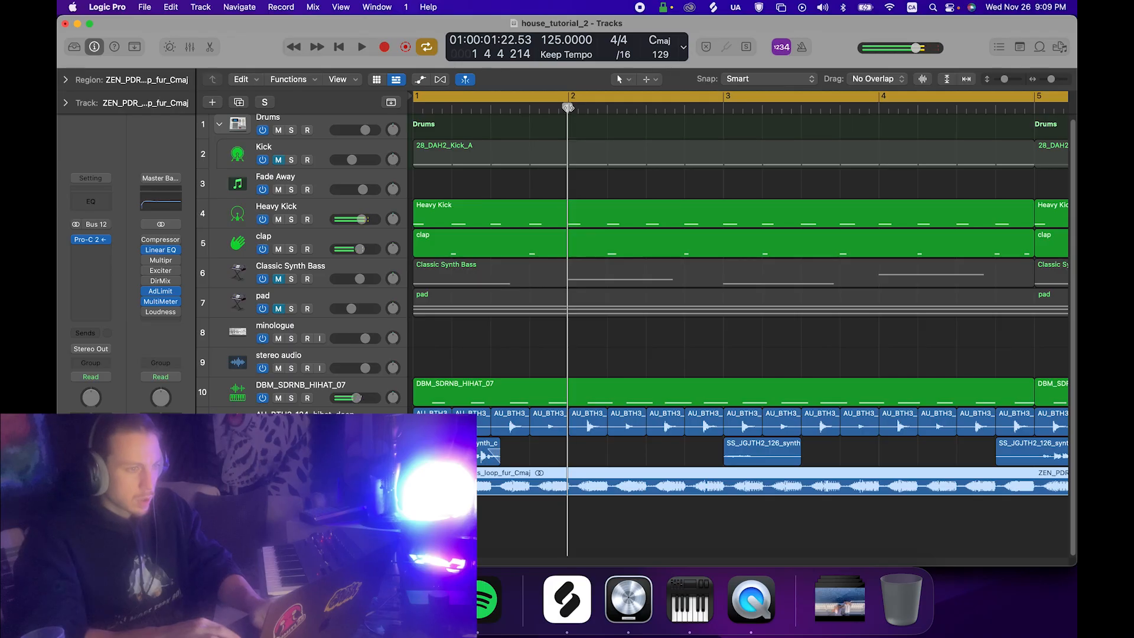
pyautogui.press('super+t')
pyautogui.press('super+Left')
pyautogui.press('space')
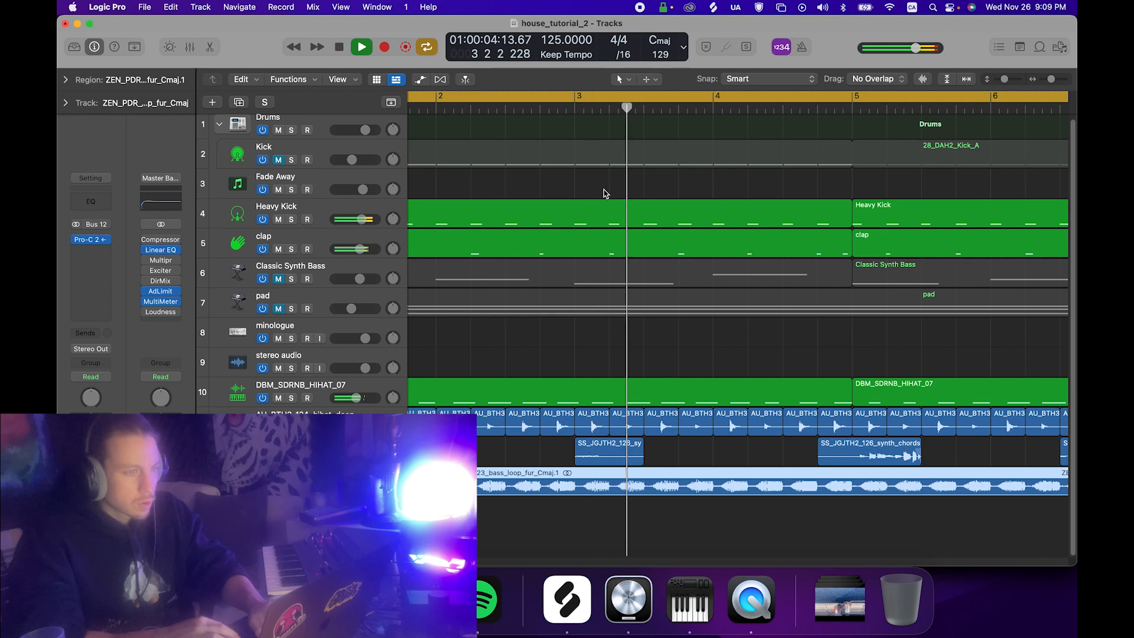
# Cut out the bass loop's segment between bars 2 and 3 and move the remaining section up to bar 2.
pyautogui.press('space')
pyautogui.click(576, 109)
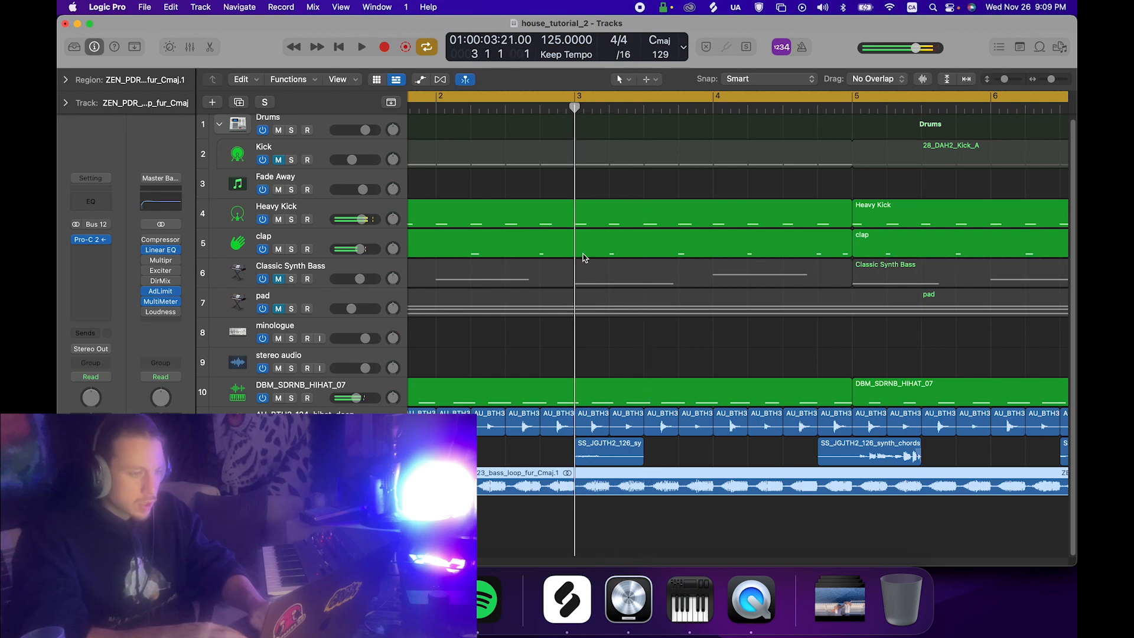
pyautogui.click(538, 478)
pyautogui.press('Delete')
pyautogui.hscroll(-3, 532, 487)
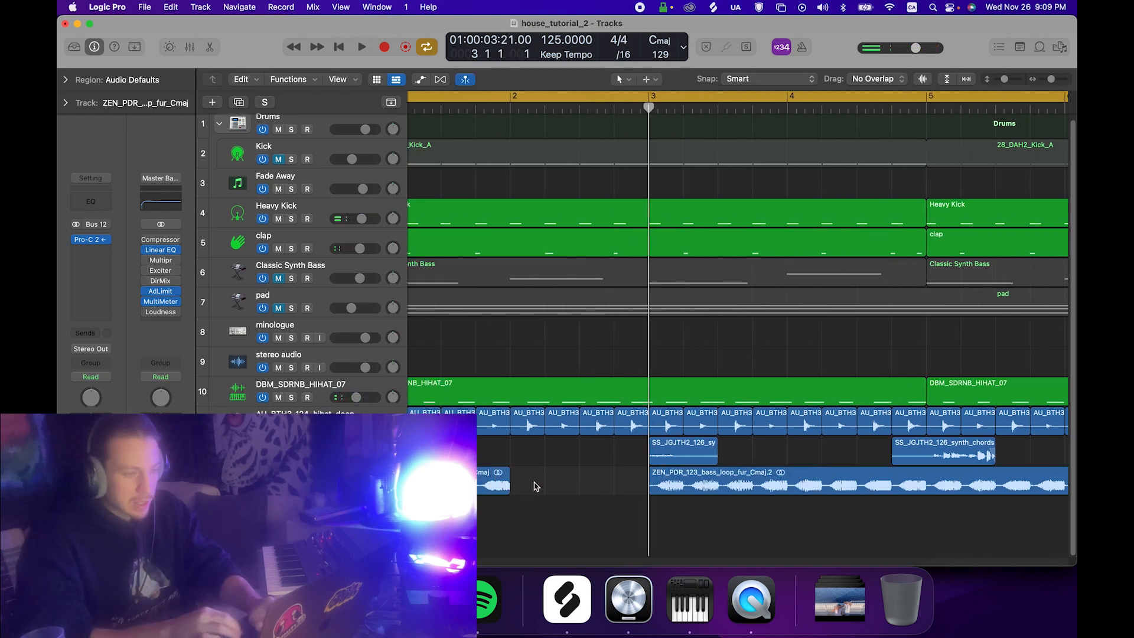
pyautogui.moveTo(719, 481); pyautogui.dragTo(574, 478)
# Split the bass loop at bars 3 and 4 into one-bar segments and play it soloed with Heavy Kick.
pyautogui.press('space')
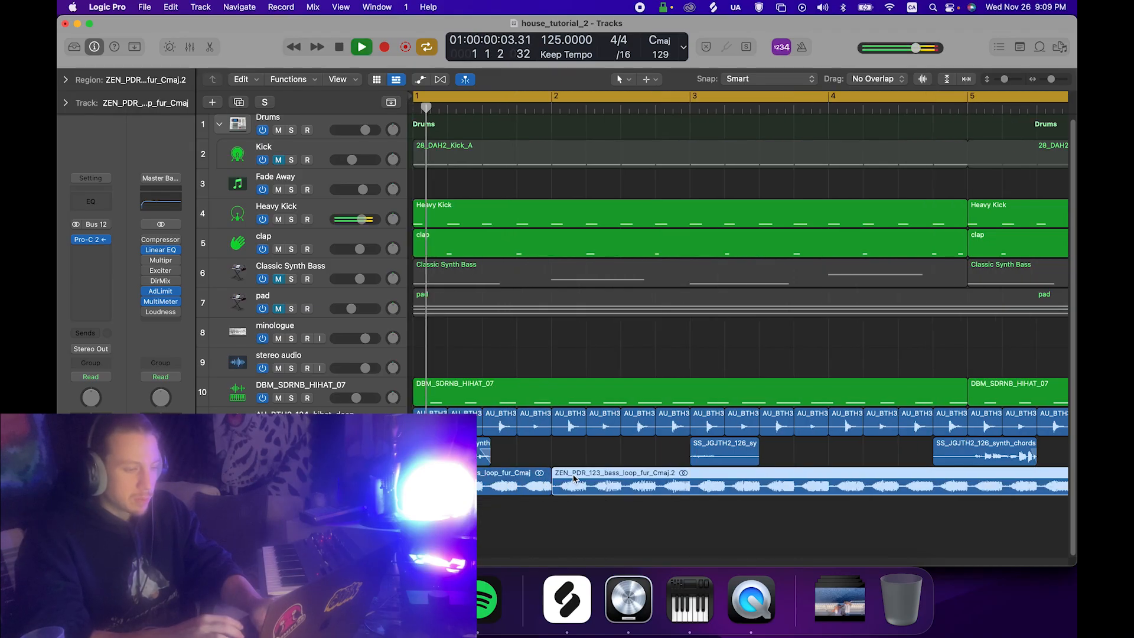
pyautogui.click(529, 518)
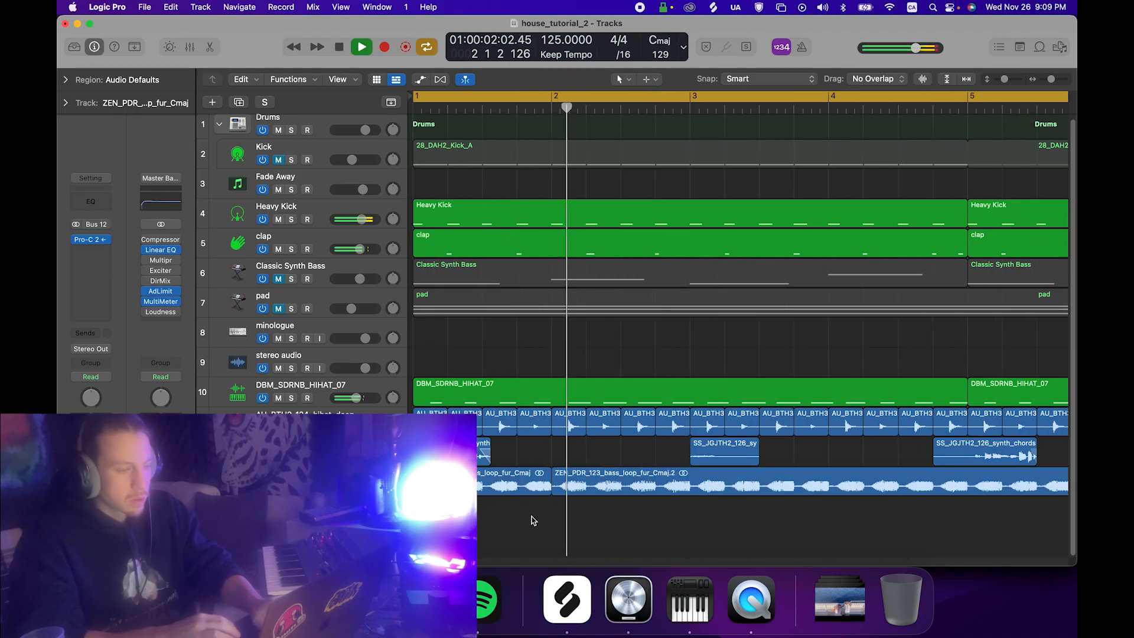
pyautogui.hscroll(3, 631, 471)
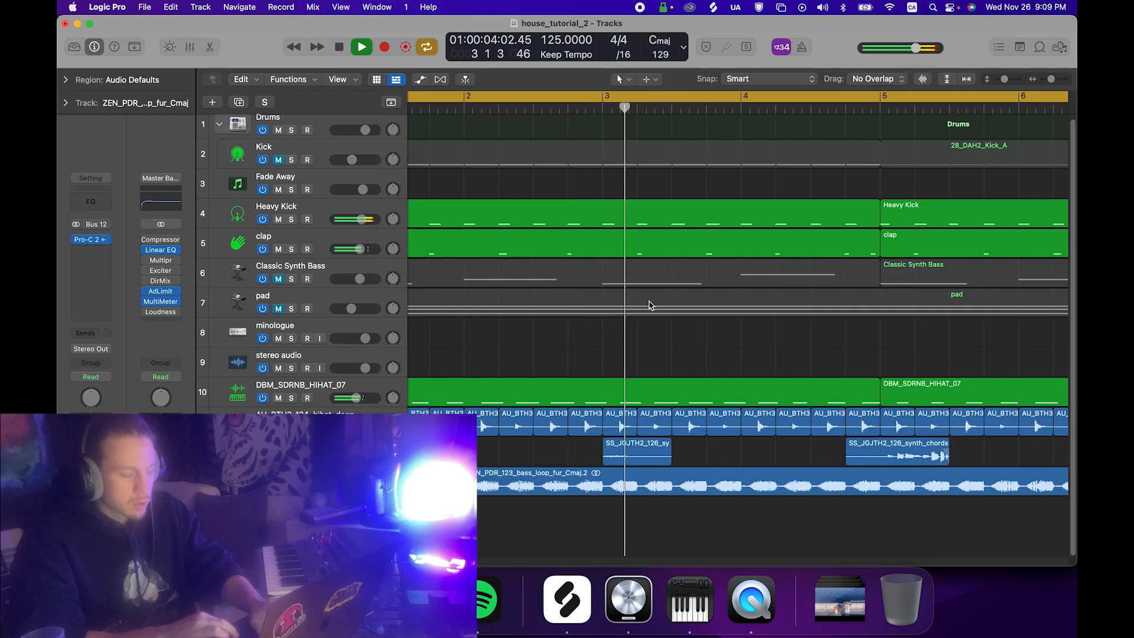
pyautogui.click(603, 110)
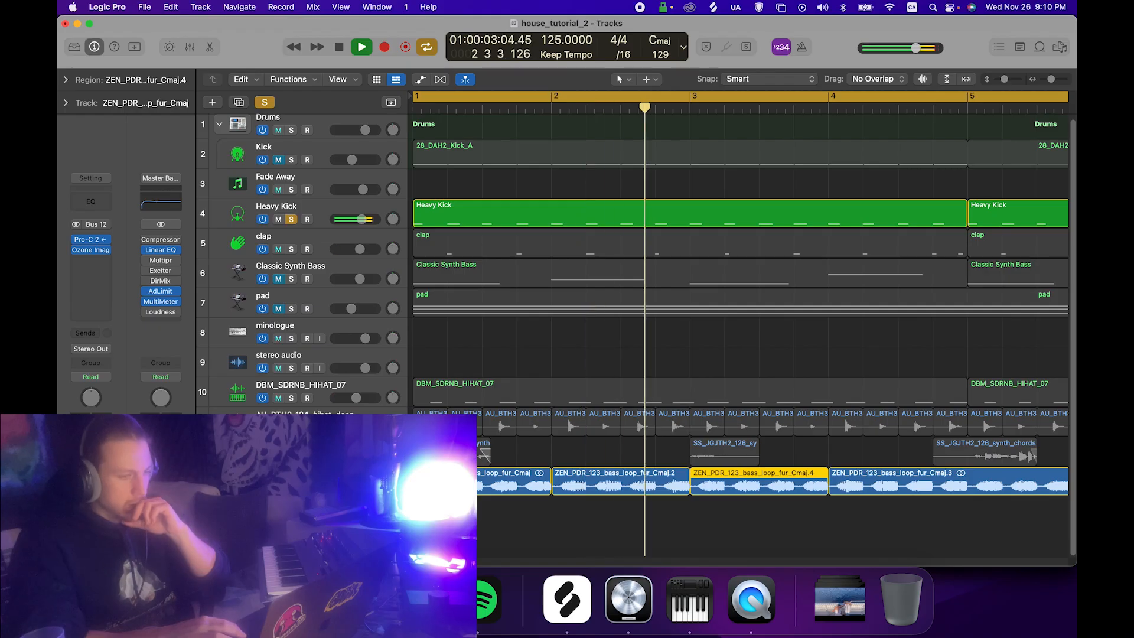
pyautogui.press('space')
pyautogui.press('space')
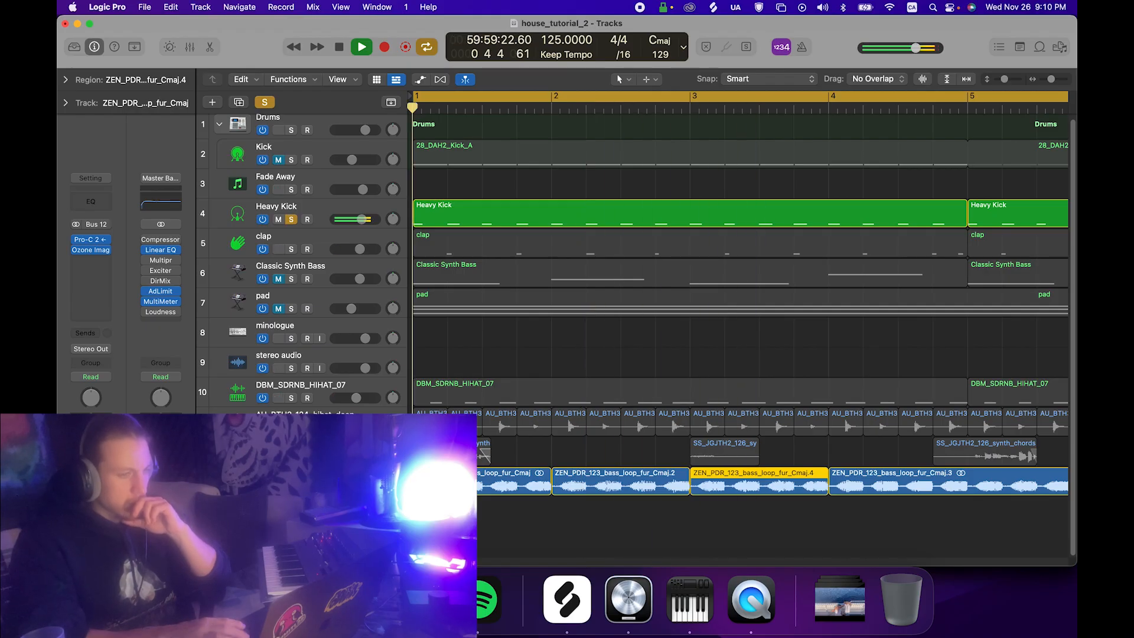
# Copy the four one-bar bass loop segments to bar 5 and play the pattern from the start.
pyautogui.click(694, 508)
pyautogui.click(689, 487)
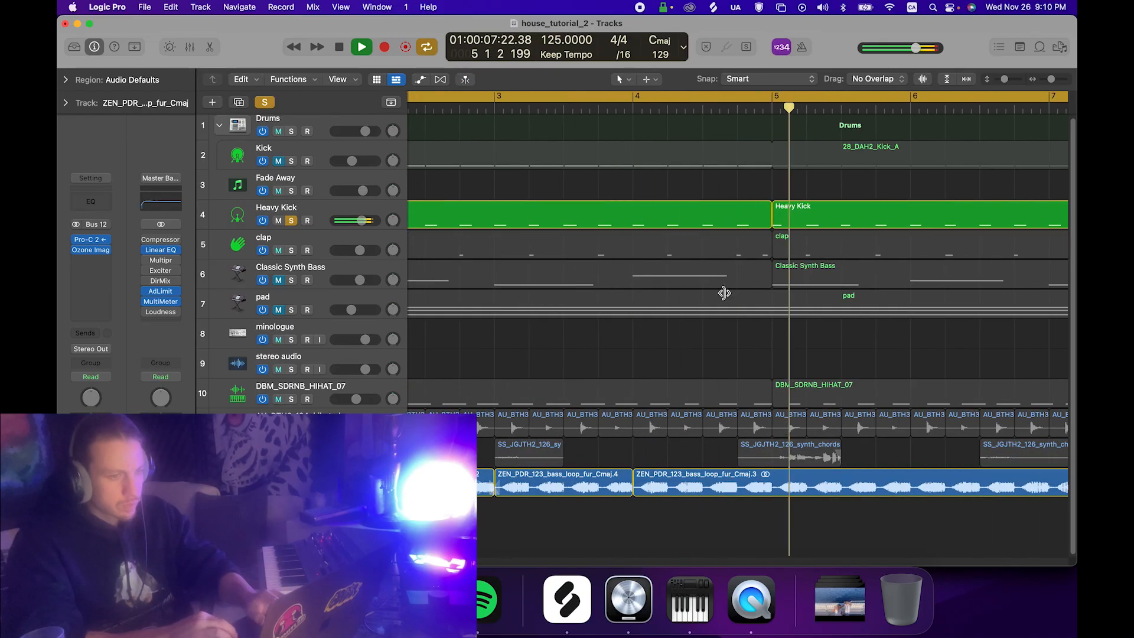
pyautogui.press('space')
pyautogui.click(772, 111)
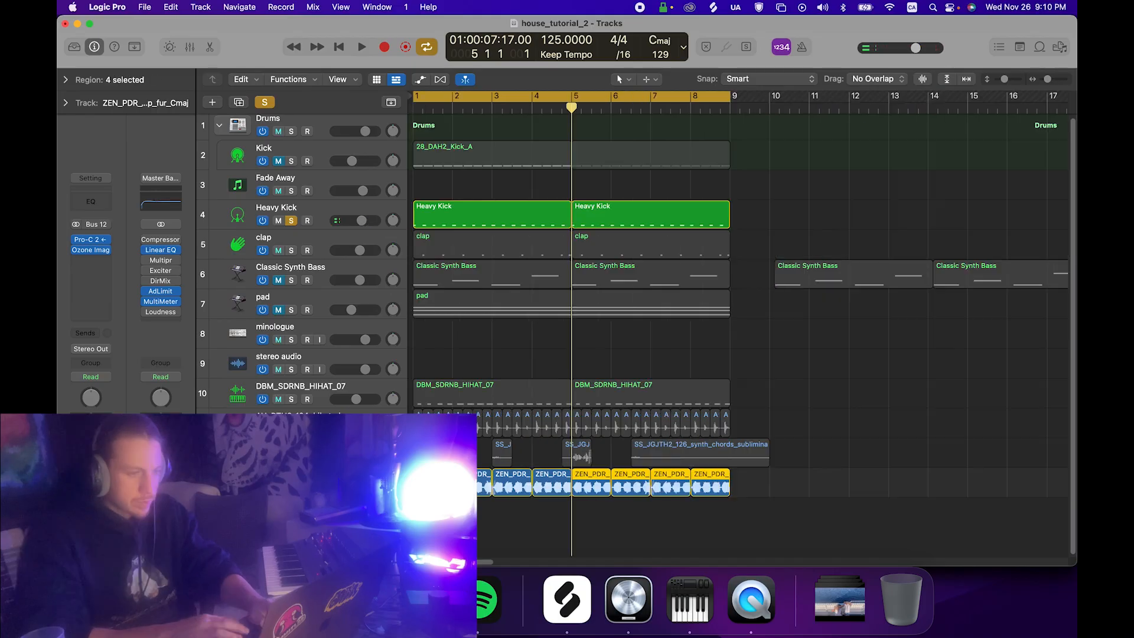
pyautogui.press('Return')
pyautogui.press('space')
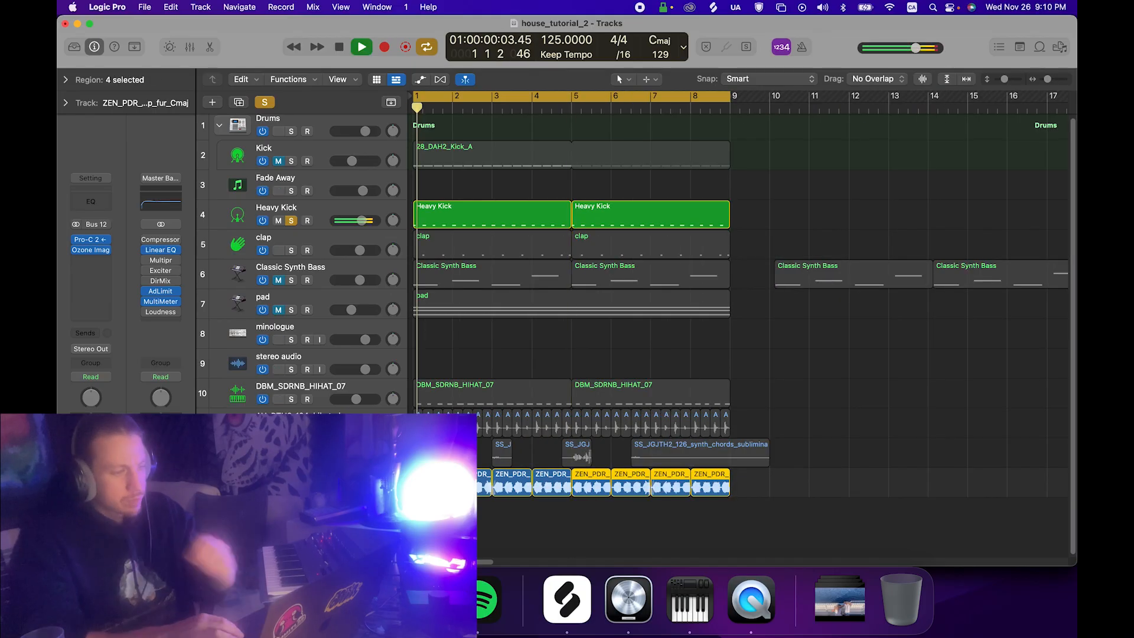
# Add the synth chords, AU_BTH3 hi-hat loop and DBM_SDRNB_HIHAT_07 tracks to the solo group during playback.
pyautogui.click(291, 459)
pyautogui.press('Return')
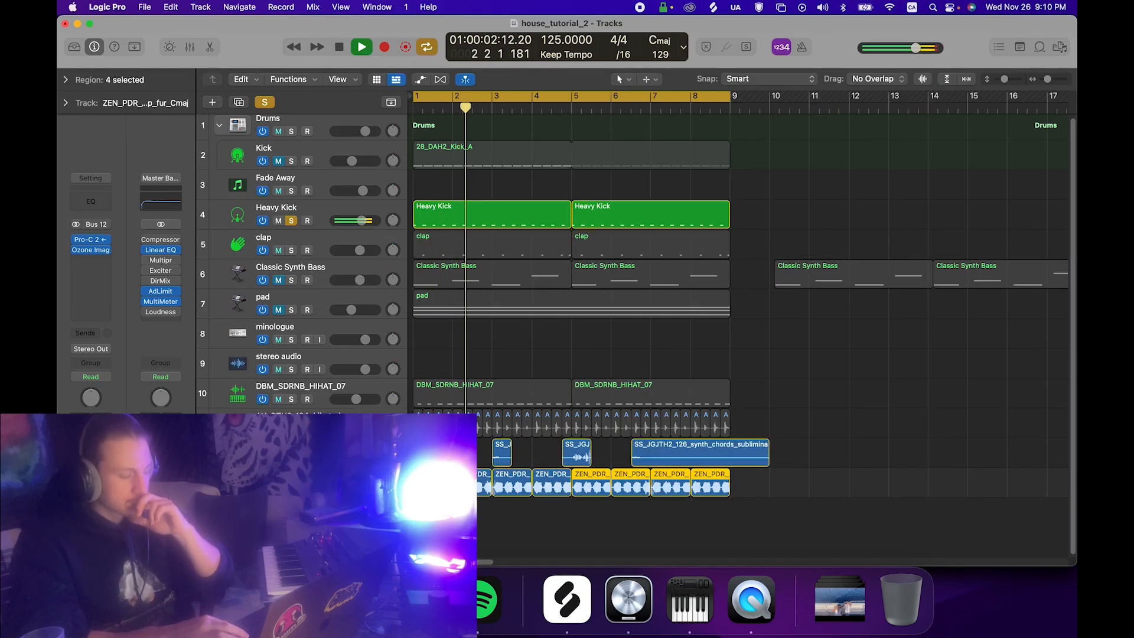
pyautogui.click(291, 429)
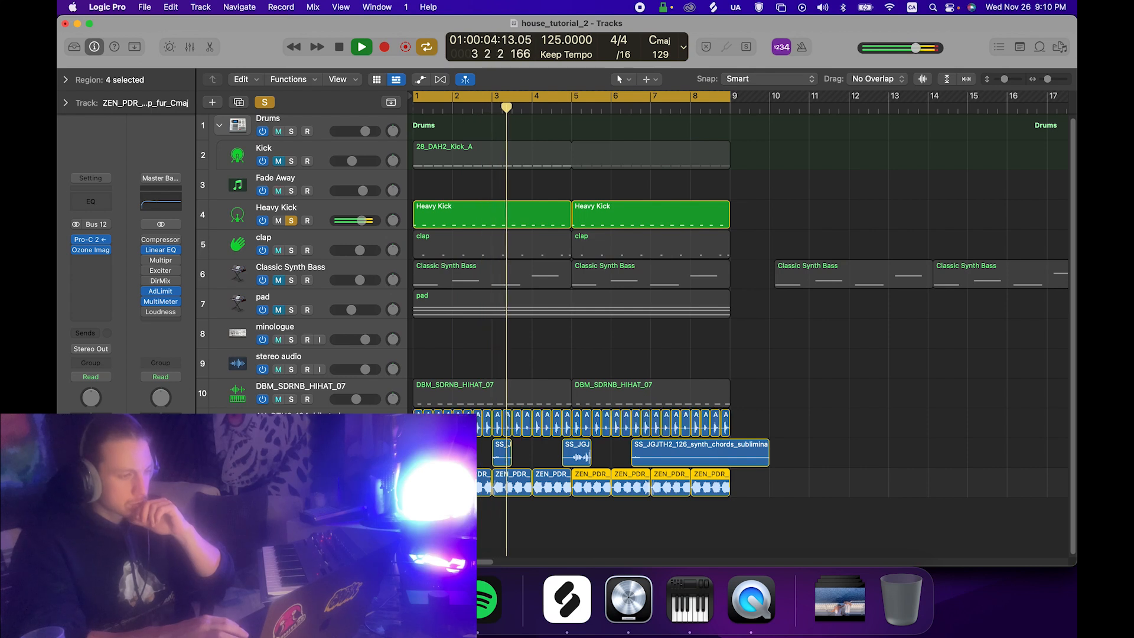
pyautogui.click(291, 399)
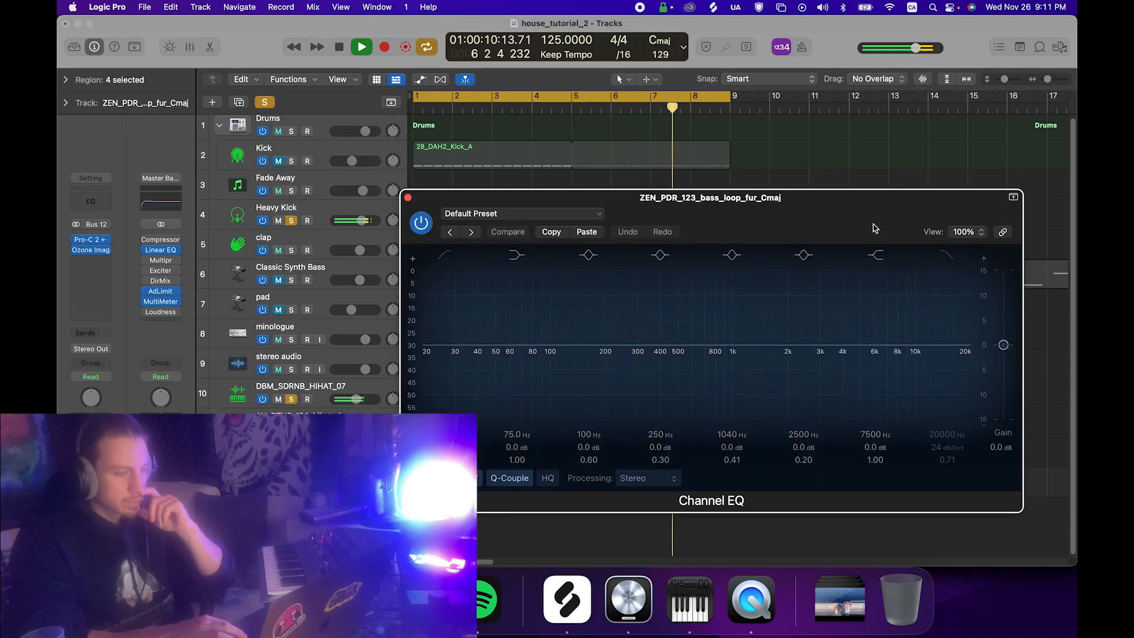
# Enable the high-cut band in the bass loop's Channel EQ at 210 Hz with a 36 dB/Oct slope.
pyautogui.click(948, 255)
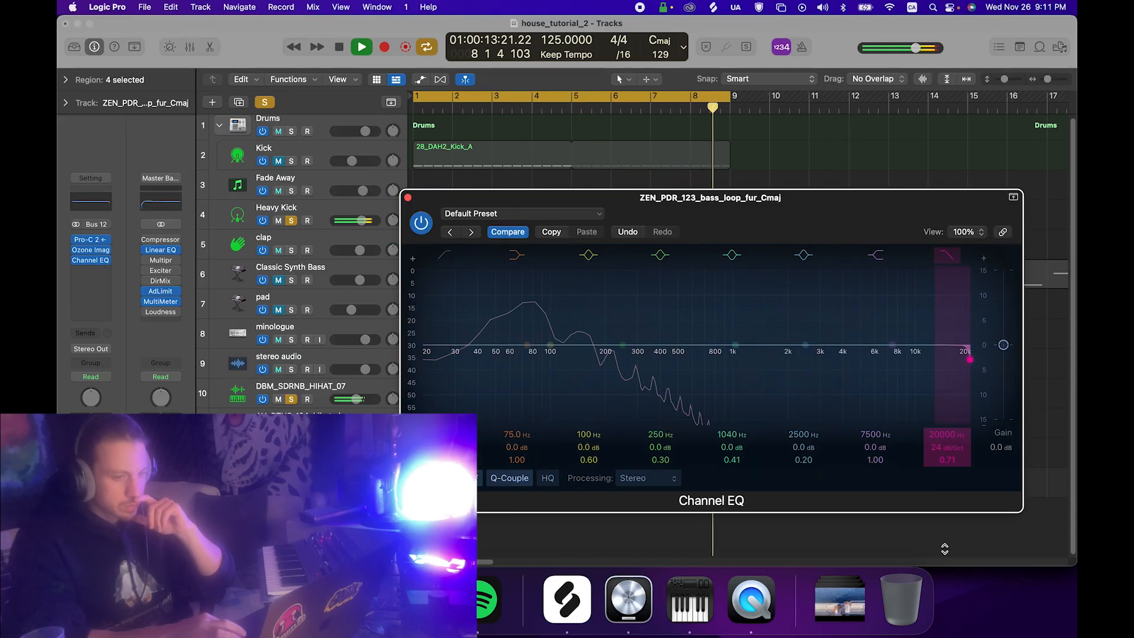
pyautogui.moveTo(969, 359); pyautogui.dragTo(626, 359)
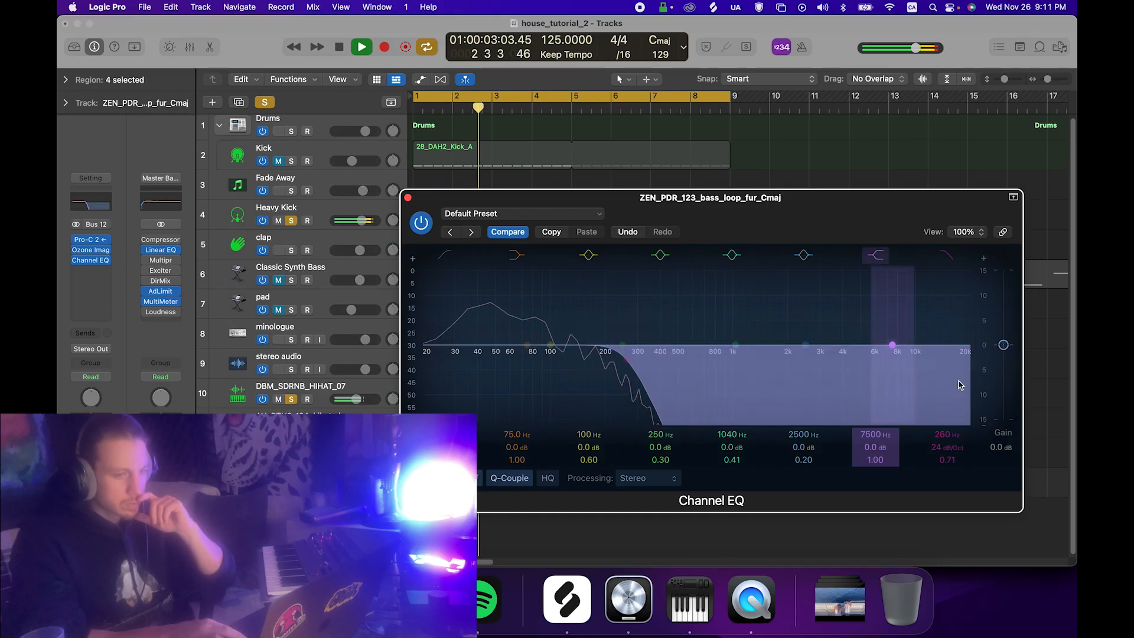
pyautogui.scroll(1, 948, 447)
pyautogui.moveTo(626, 359); pyautogui.dragTo(609, 359)
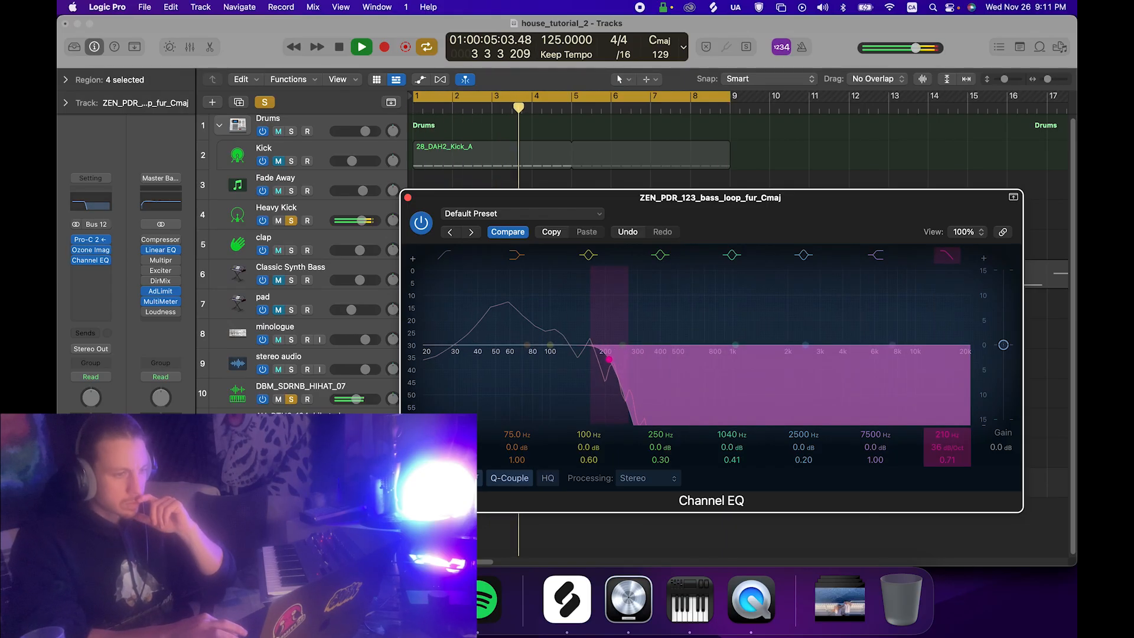
pyautogui.click(409, 198)
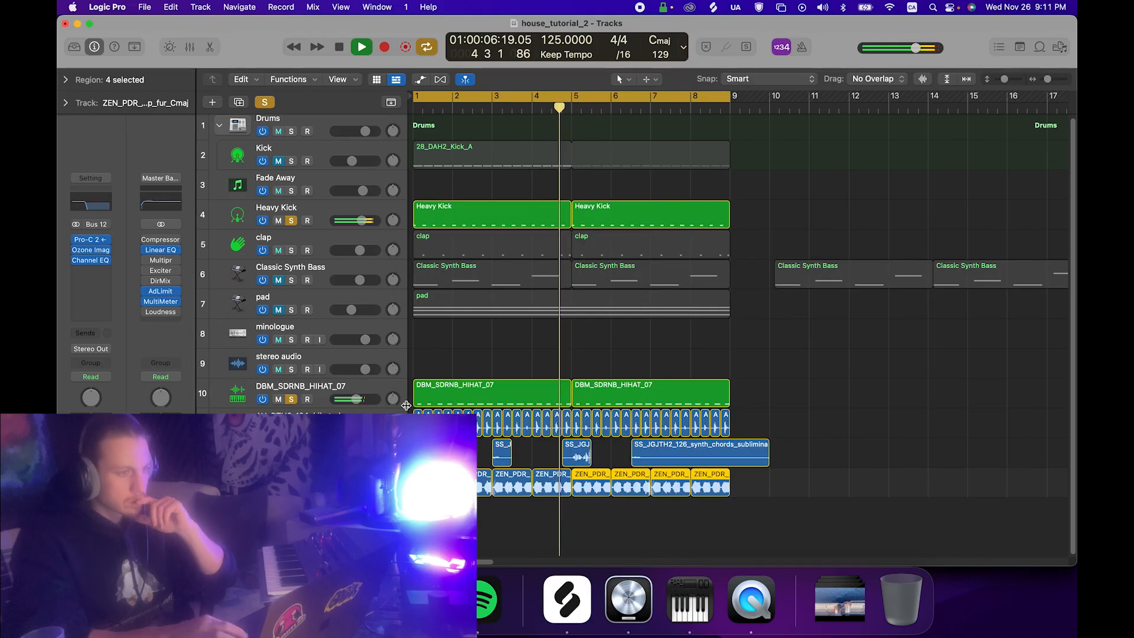
# Solo the clap track and open its first region in the Piano Roll.
pyautogui.click(291, 250)
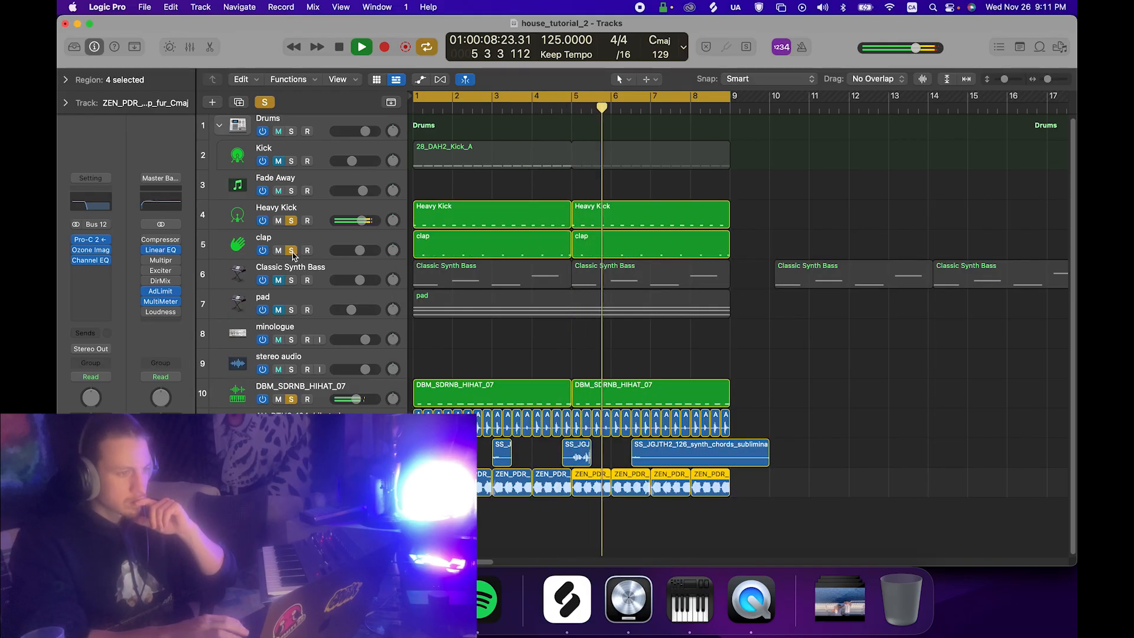
pyautogui.click(328, 238)
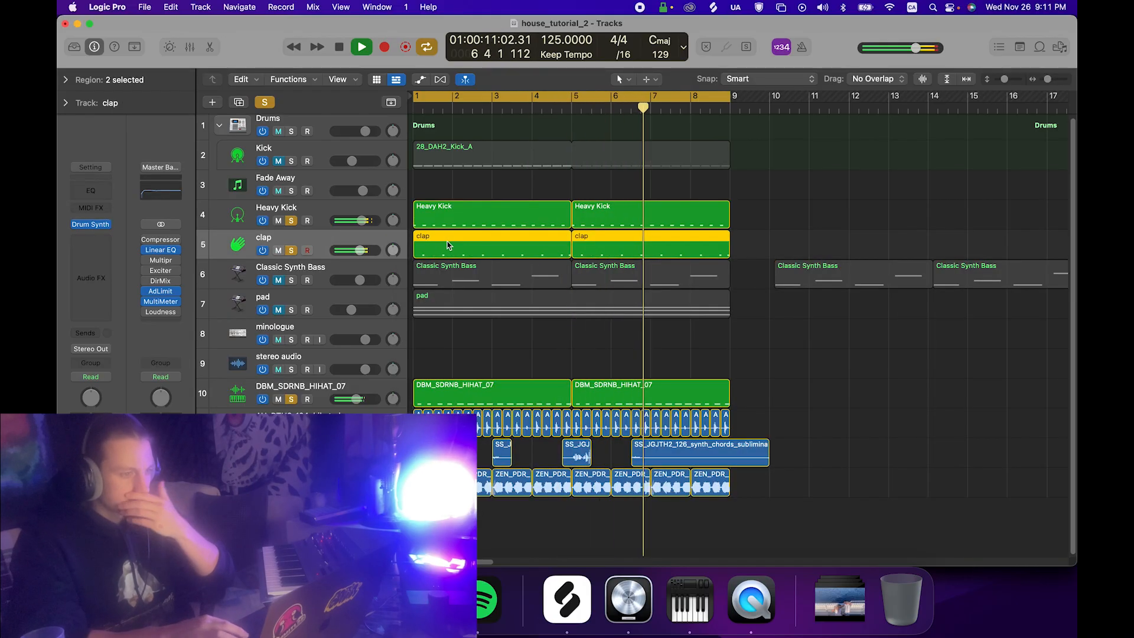
pyautogui.click(744, 240)
pyautogui.press('space')
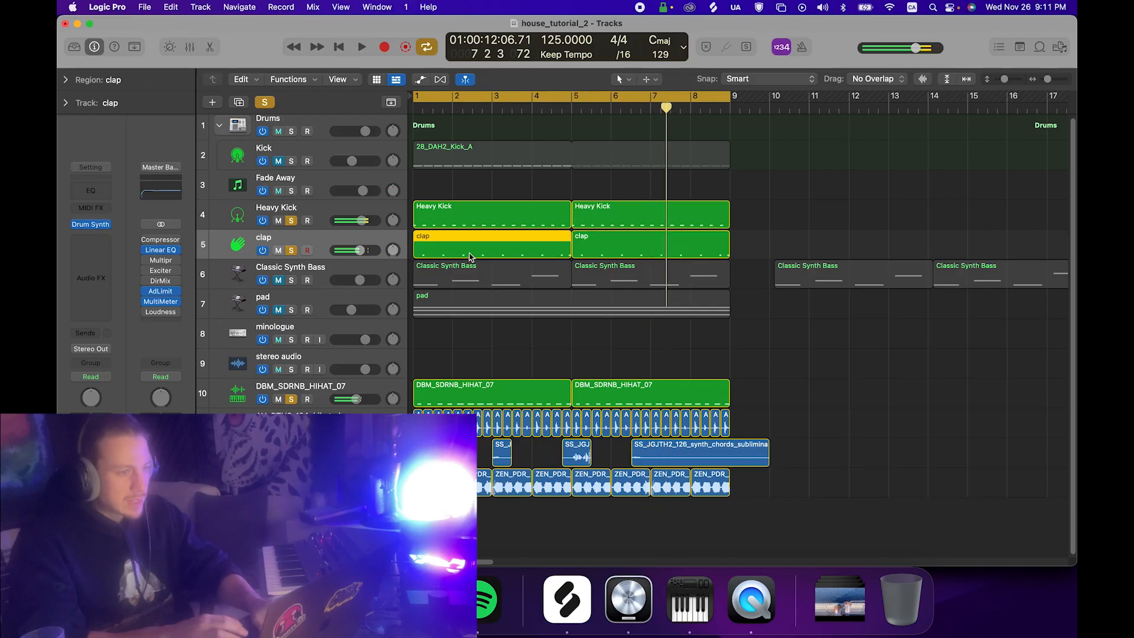
pyautogui.press('p')
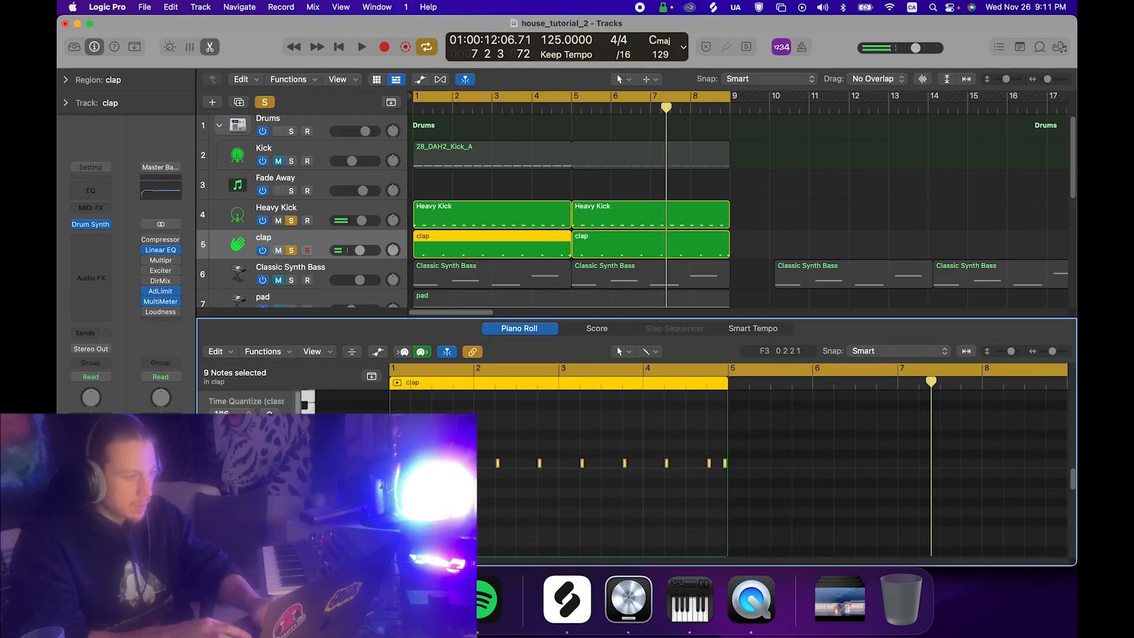
# Examine the note positions in both clap regions along the Piano Roll, including the end of bar 8.
pyautogui.press('space')
pyautogui.scroll(10, 458, 473)
pyautogui.hscroll(8, 458, 473)
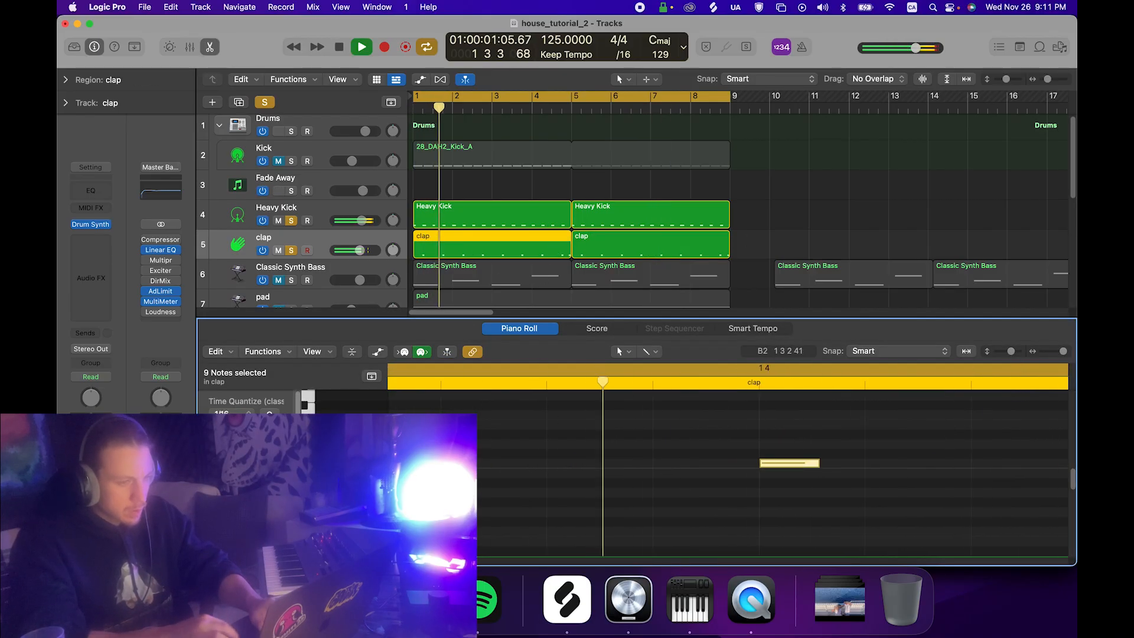
pyautogui.click(459, 473)
pyautogui.press('space')
pyautogui.hscroll(12, 679, 460)
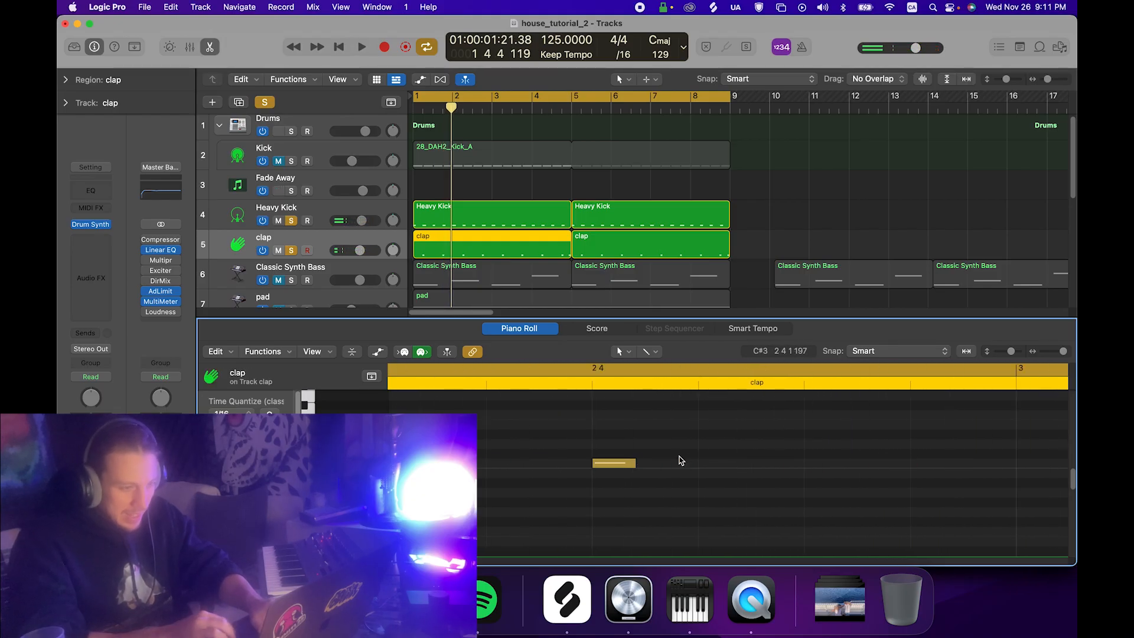
pyautogui.hscroll(6, 679, 460)
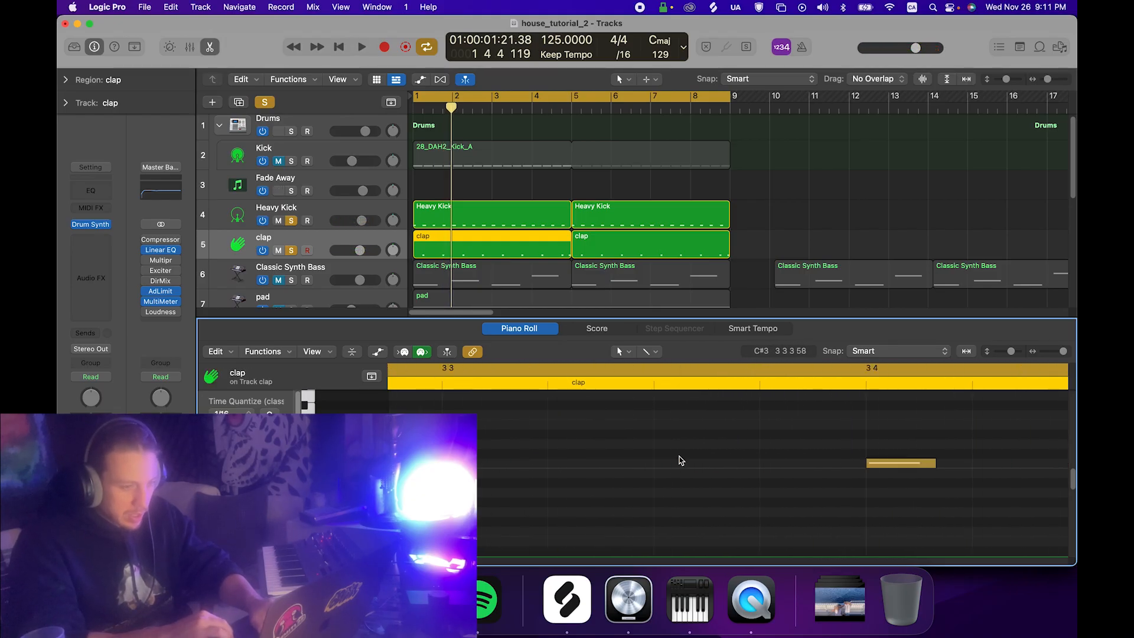
pyautogui.scroll(-8, 681, 460)
pyautogui.scroll(10, 681, 461)
pyautogui.hscroll(8, 681, 460)
pyautogui.click(591, 253)
pyautogui.click(455, 444)
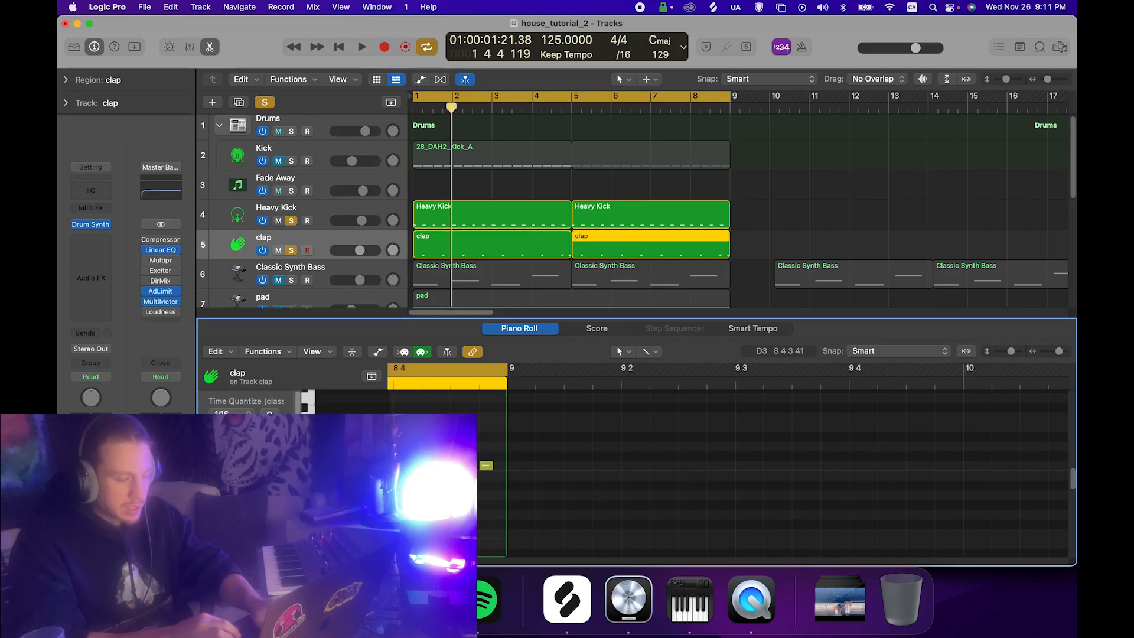
# Move the second clap region to bar 11, place a copy of the first at bar 5, and close the Piano Roll.
pyautogui.moveTo(616, 245); pyautogui.dragTo(854, 247)
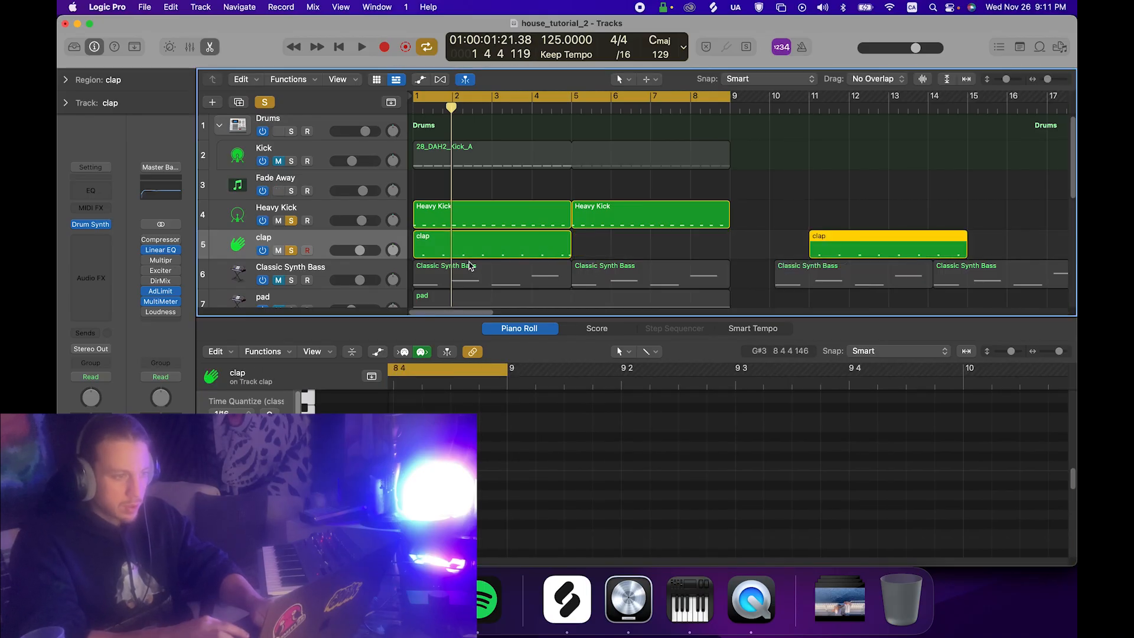
pyautogui.click(464, 248)
pyautogui.press('space')
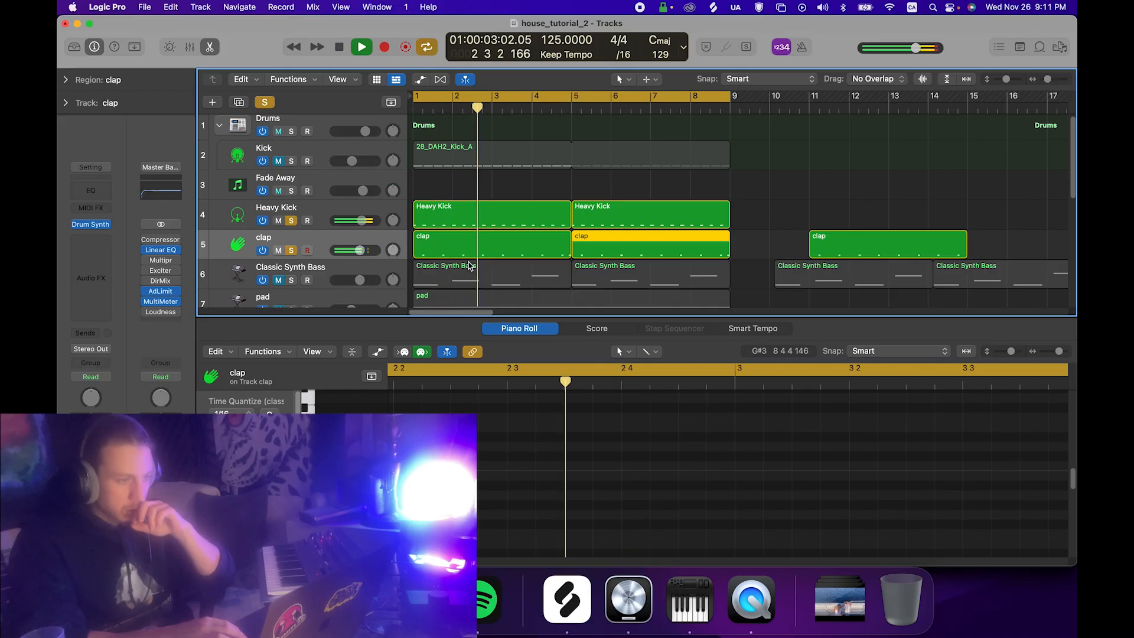
pyautogui.click(520, 329)
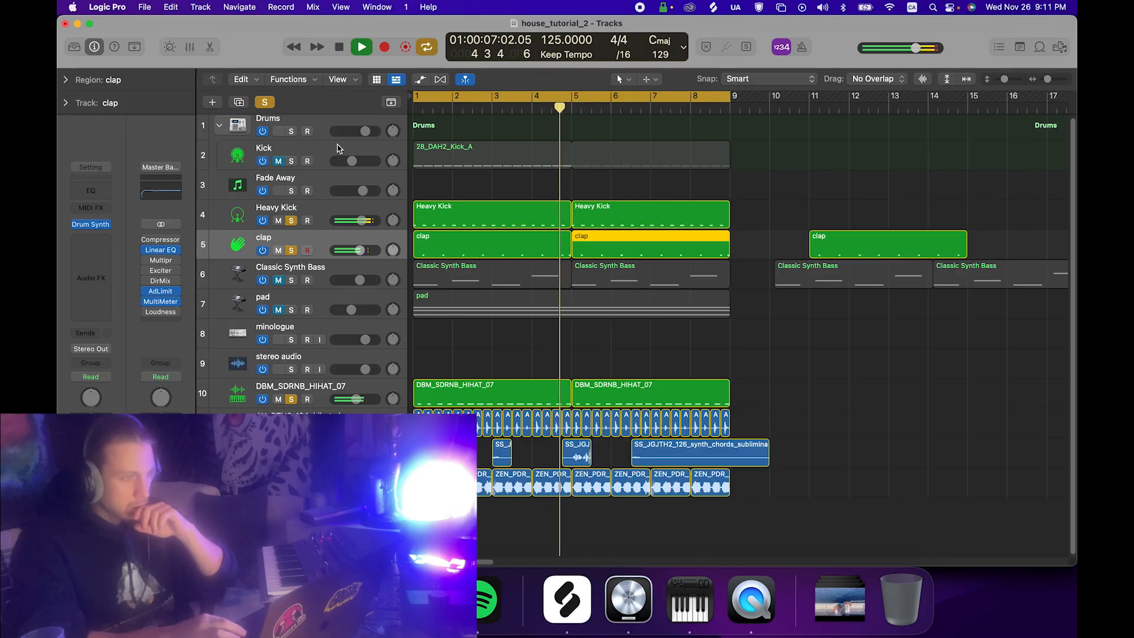
# Turn off soloing for all tracks and insert ChromaVerb on the clap track.
pyautogui.click(271, 106)
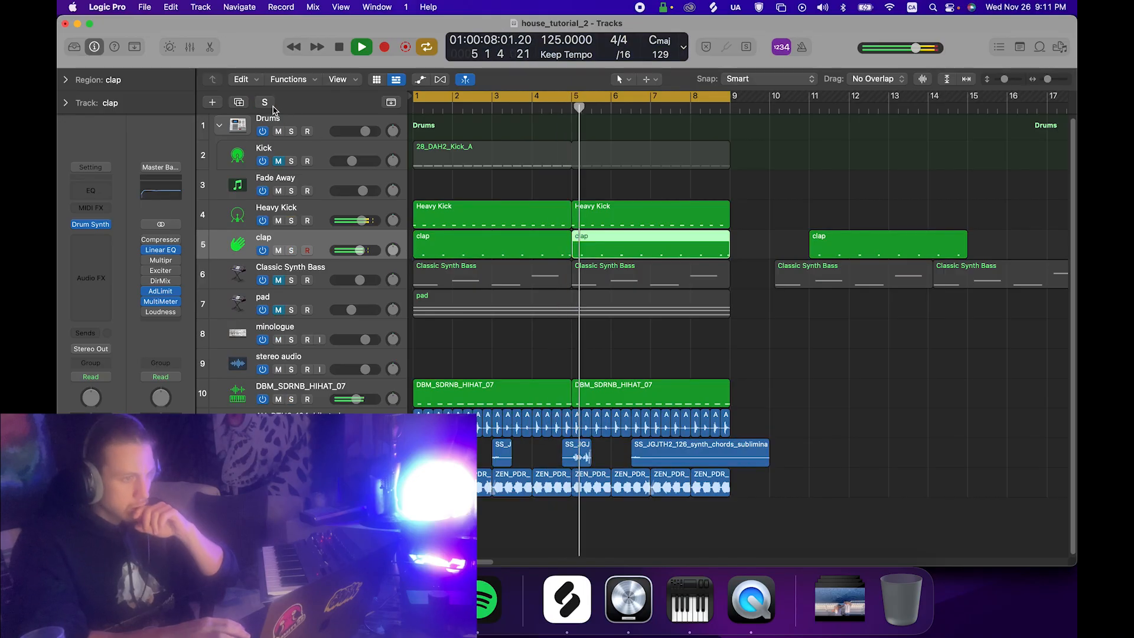
pyautogui.click(464, 353)
pyautogui.moveTo(359, 250); pyautogui.dragTo(359, 250)
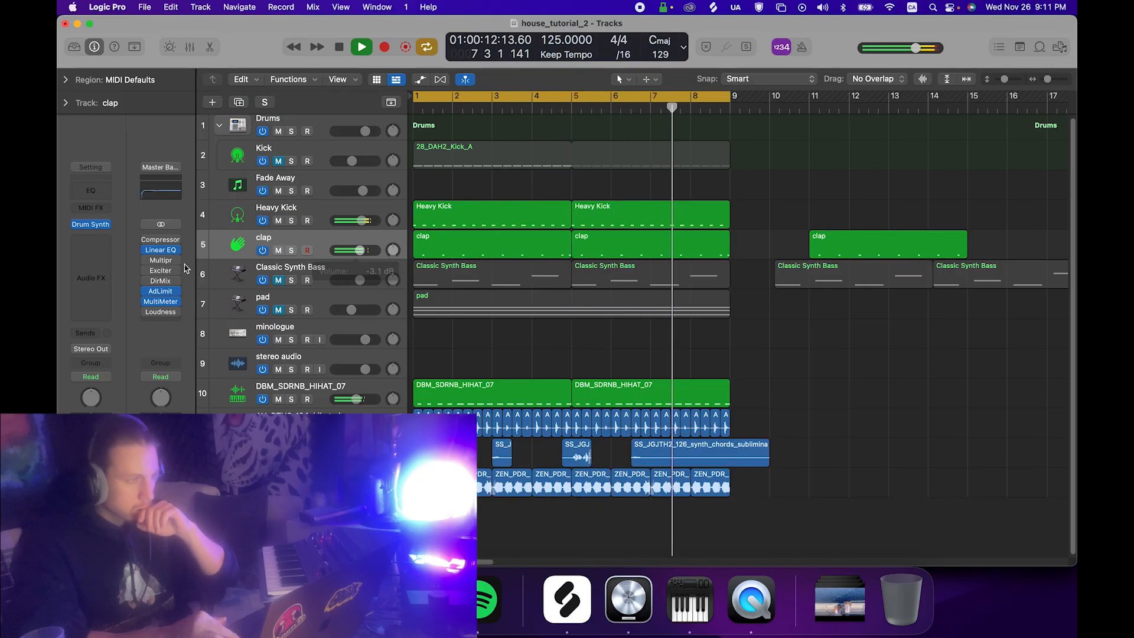
pyautogui.click(90, 240)
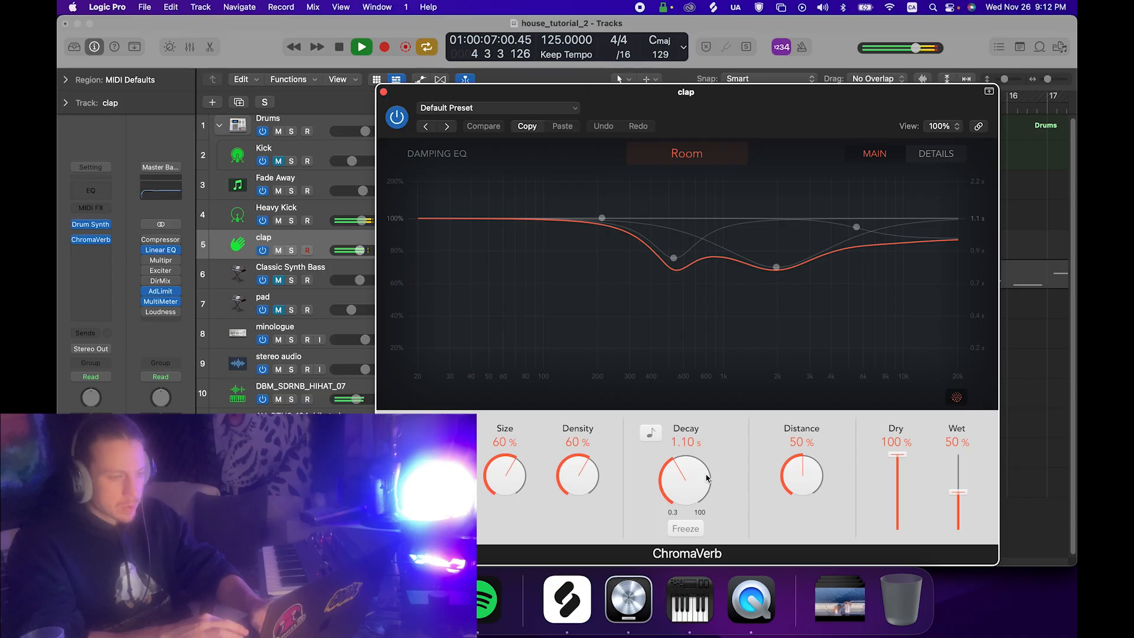
# Set the clap's ChromaVerb decay to 2.50 s and try the Smooth Space room type.
pyautogui.moveTo(686, 471); pyautogui.dragTo(688, 485)
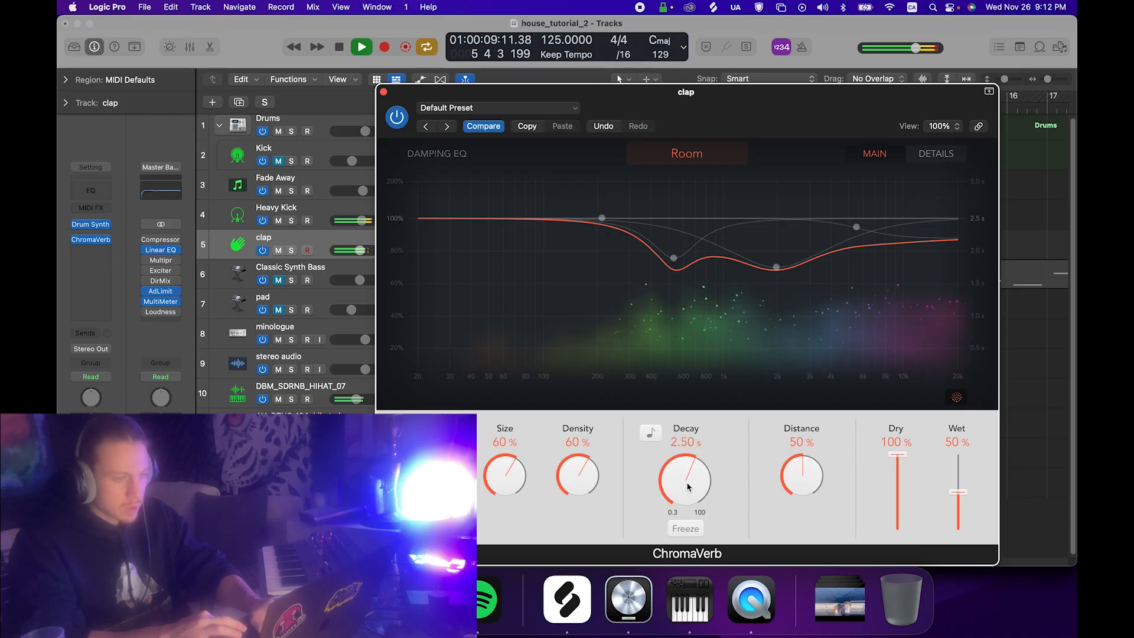
pyautogui.click(674, 159)
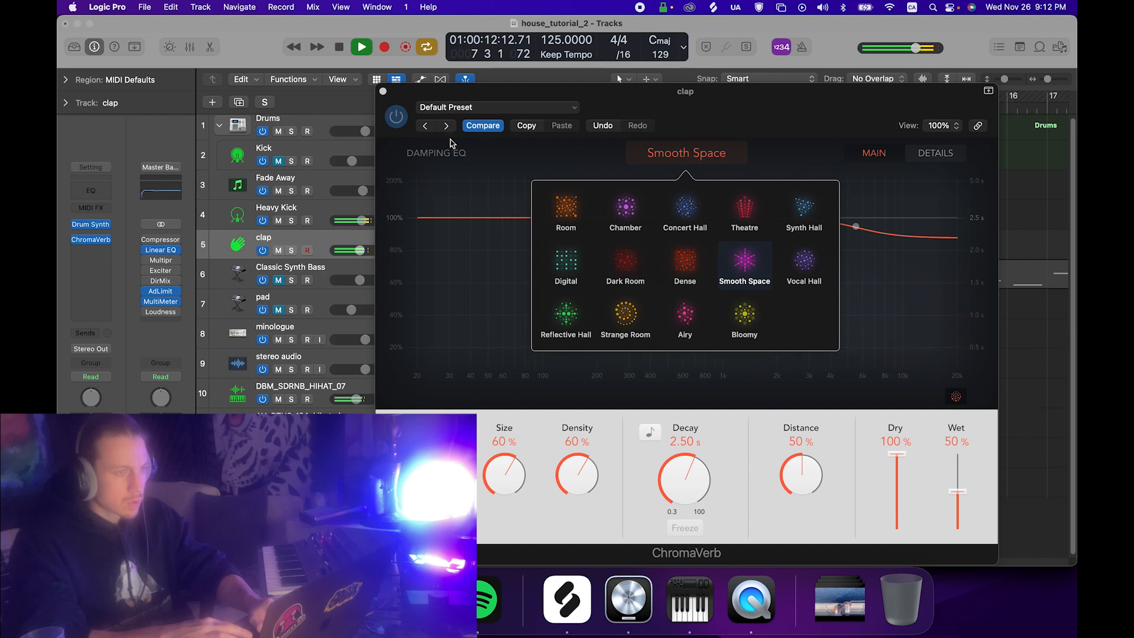
pyautogui.click(439, 238)
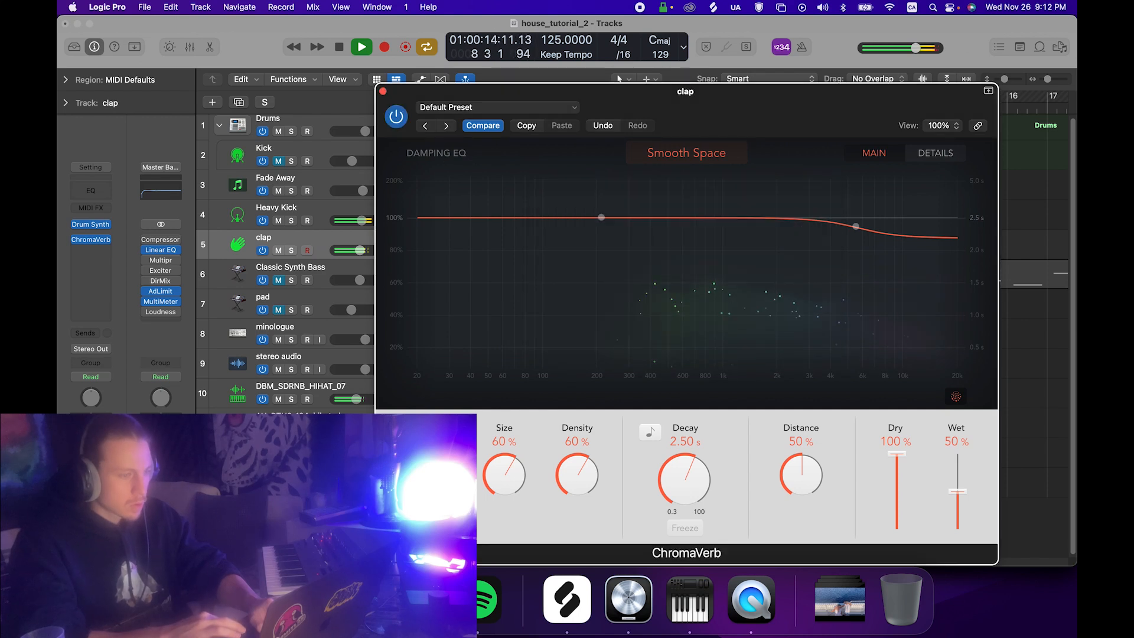
# Load the Cave preset from the FX category in the clap's ChromaVerb.
pyautogui.click(510, 111)
pyautogui.moveTo(487, 387)
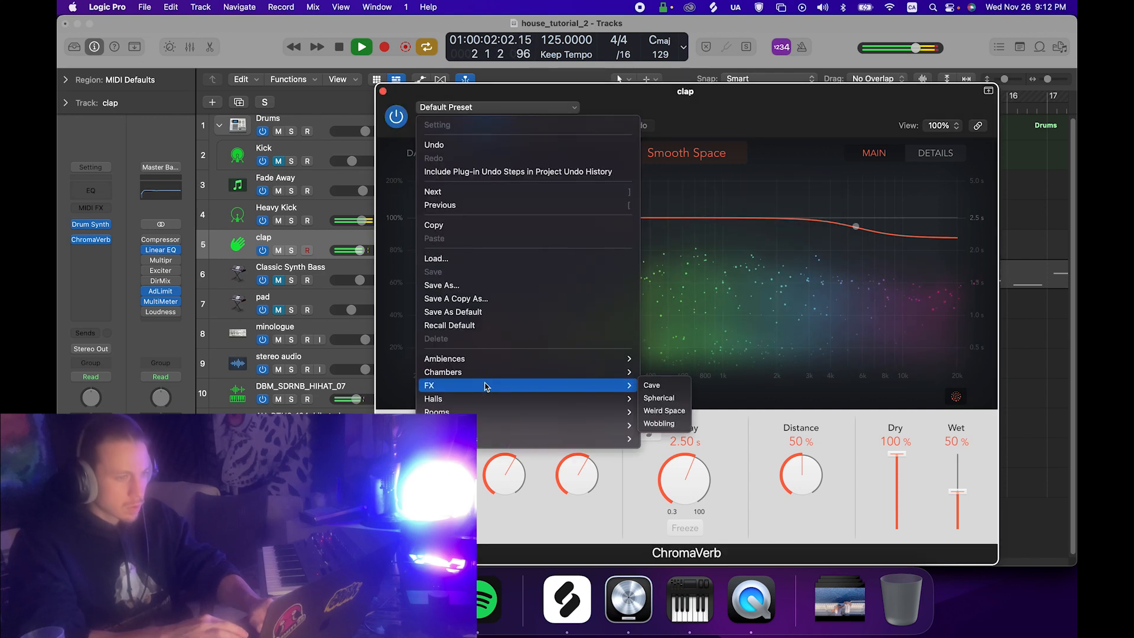
pyautogui.click(659, 390)
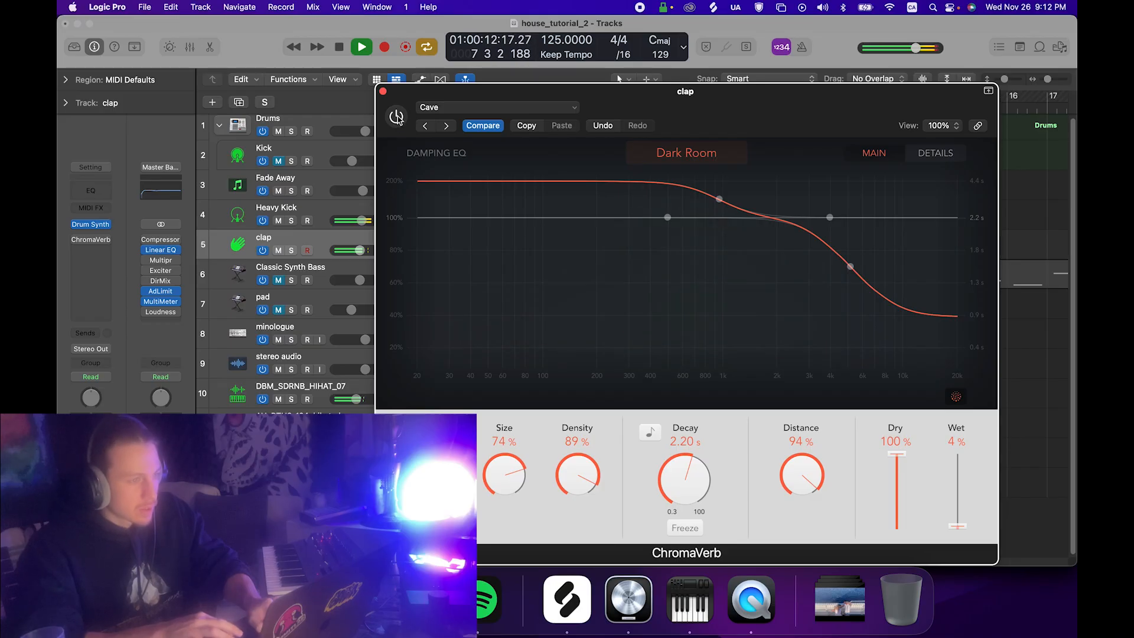
# Solo the clap to compare it with ChromaVerb bypassed and active, ending with the plug-in window closed and the solo off.
pyautogui.press('s')
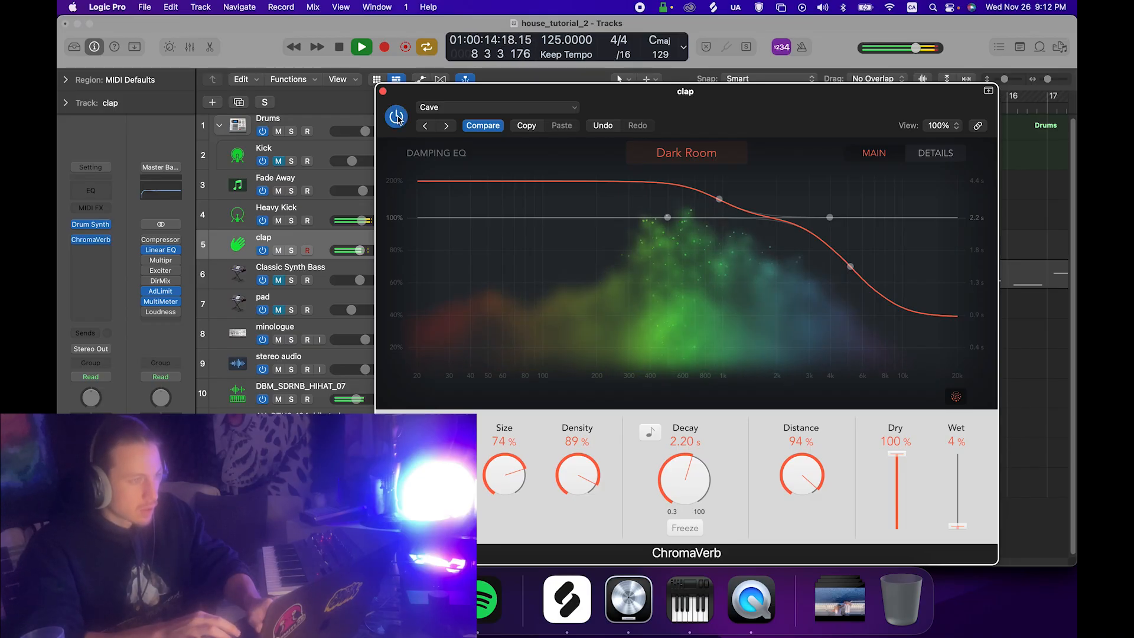
pyautogui.click(397, 118)
pyautogui.click(397, 118)
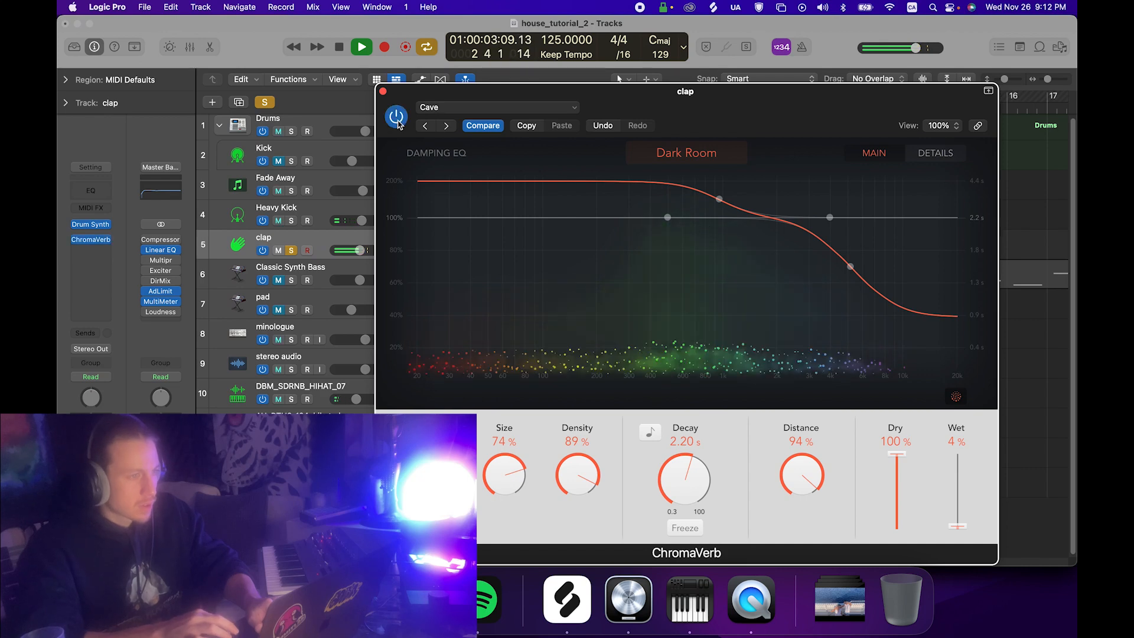
pyautogui.press('super+w')
pyautogui.press('s')
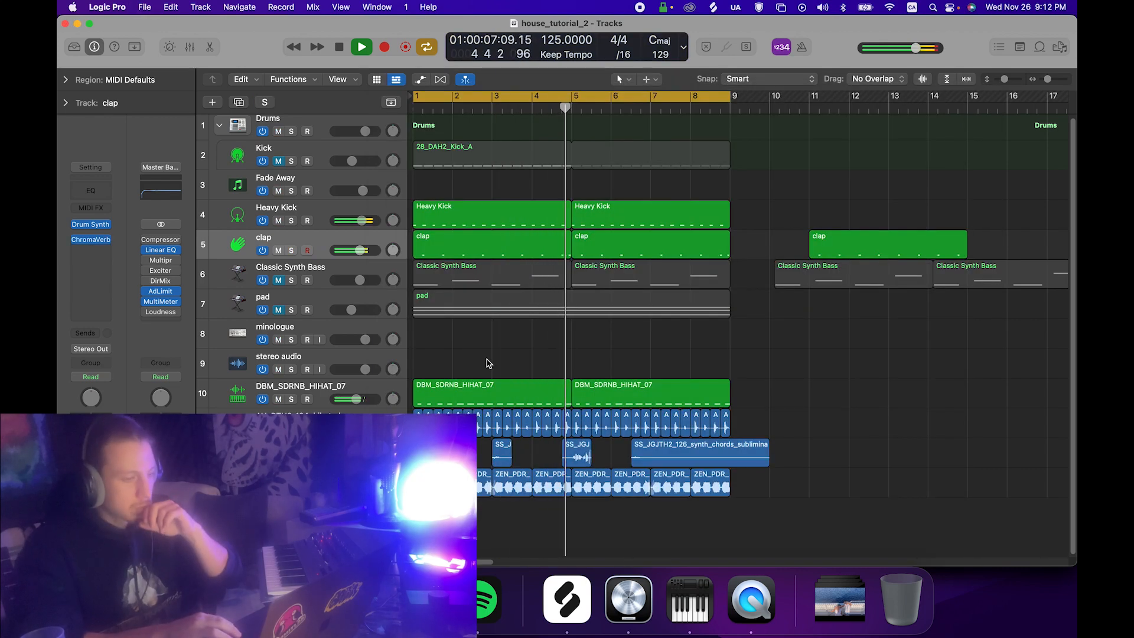
# Mute the ZEN_PDR_123 bass loop track, unmute the Classic Synth Bass track, and stop playback.
pyautogui.click(284, 476)
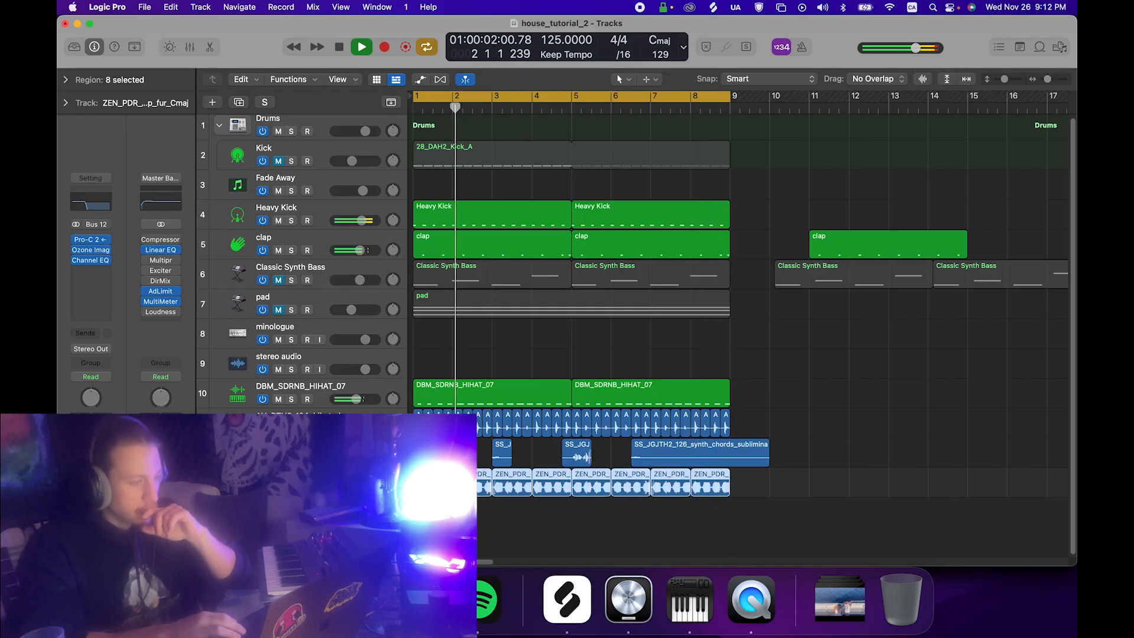
pyautogui.click(278, 280)
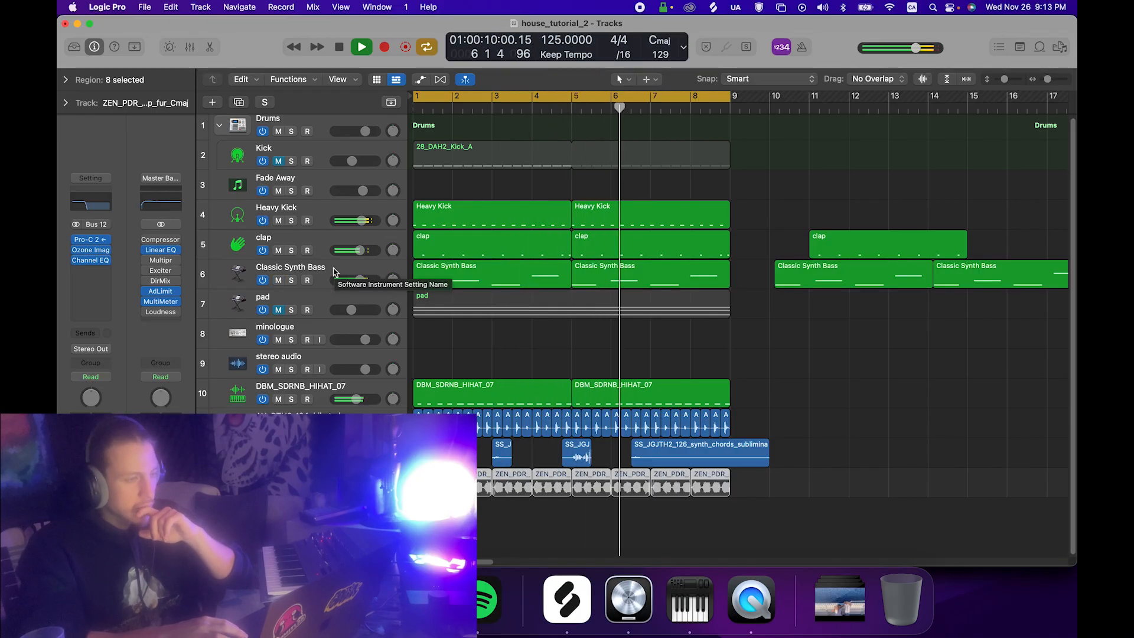
pyautogui.press('space')
# Open the first Classic Synth Bass region in the Piano Roll at its opening notes.
pyautogui.click(453, 278)
pyautogui.doubleClick(454, 277)
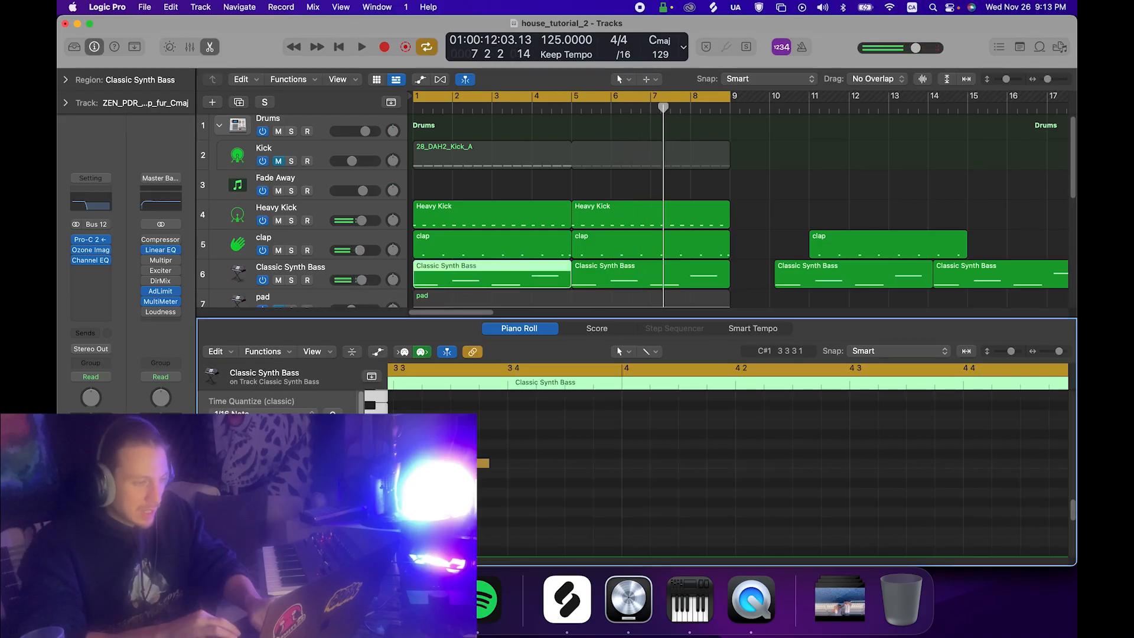
pyautogui.click(463, 438)
pyautogui.press('space')
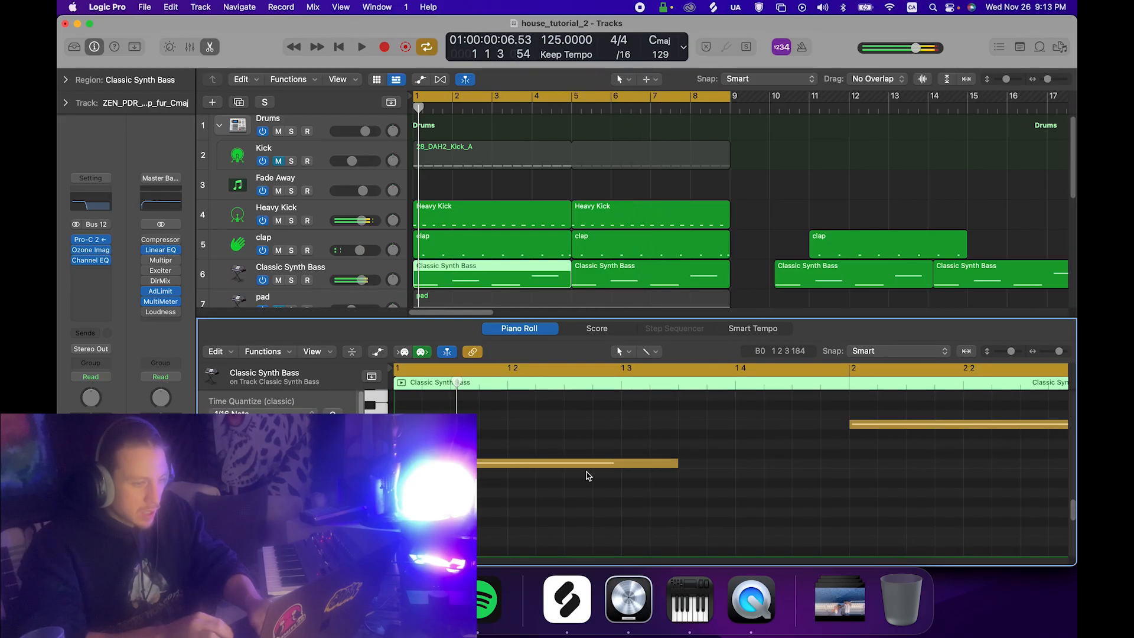
pyautogui.scroll(-5, 588, 476)
# Lengthen the notes in the first Classic Synth Bass region so each fills its whole bar, and play the result.
pyautogui.moveTo(504, 465); pyautogui.dragTo(567, 466)
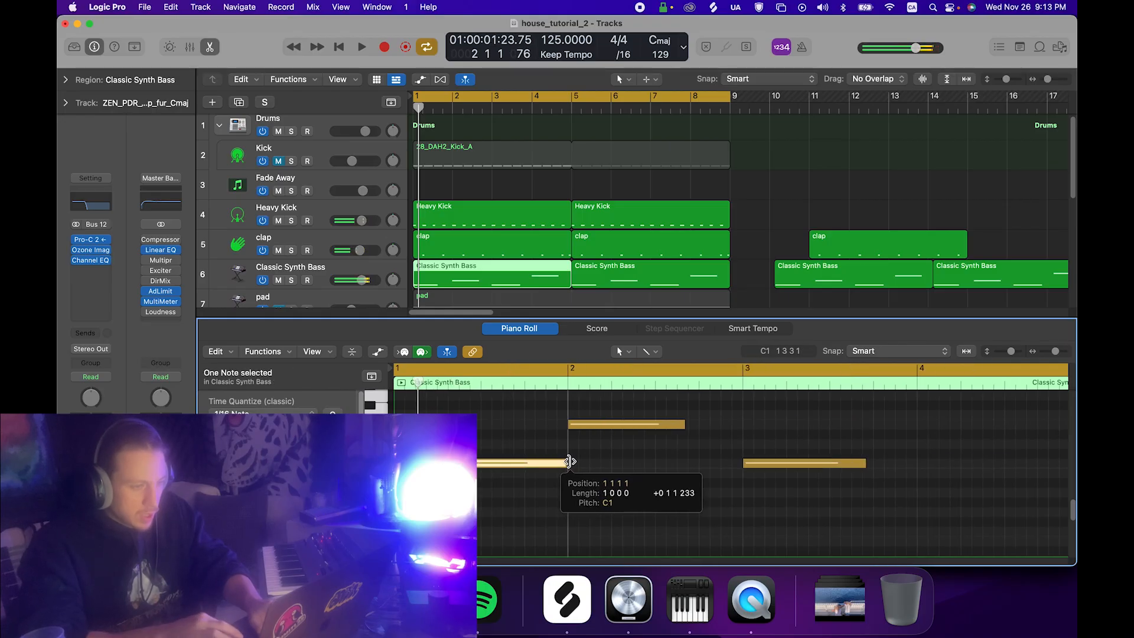
pyautogui.scroll(2, 569, 465)
pyautogui.moveTo(683, 454); pyautogui.dragTo(779, 489)
pyautogui.hscroll(3, 743, 496)
pyautogui.moveTo(896, 399); pyautogui.dragTo(952, 401)
pyautogui.press('space')
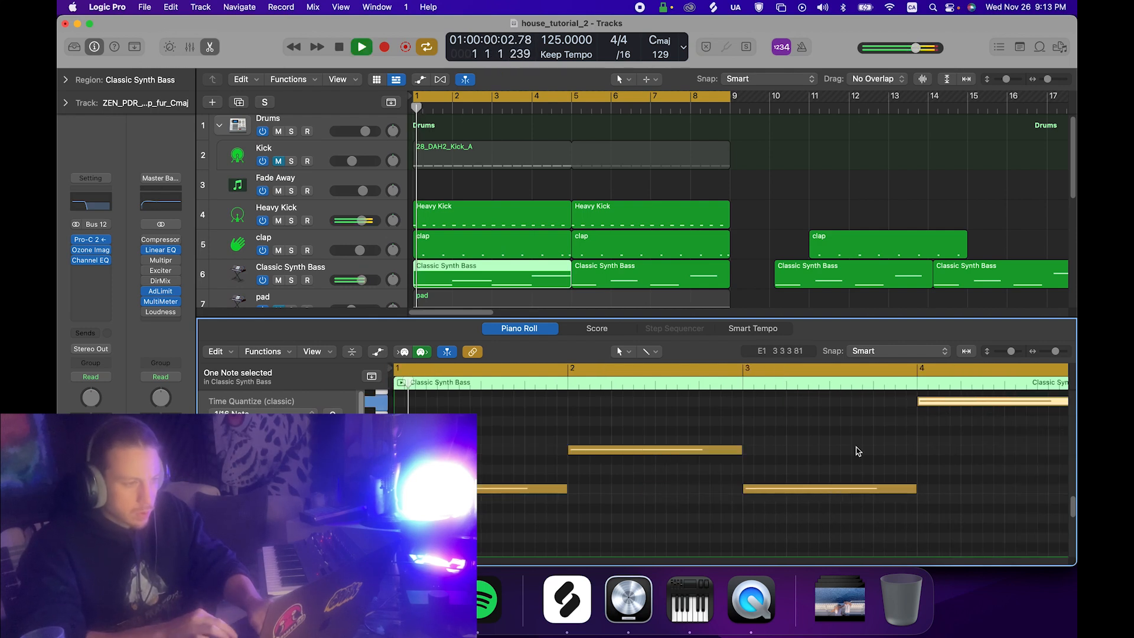
# In the second Classic Synth Bass region, lengthen the bar 6 and 7 notes to a full bar each and extend the bar 8 note.
pyautogui.click(755, 510)
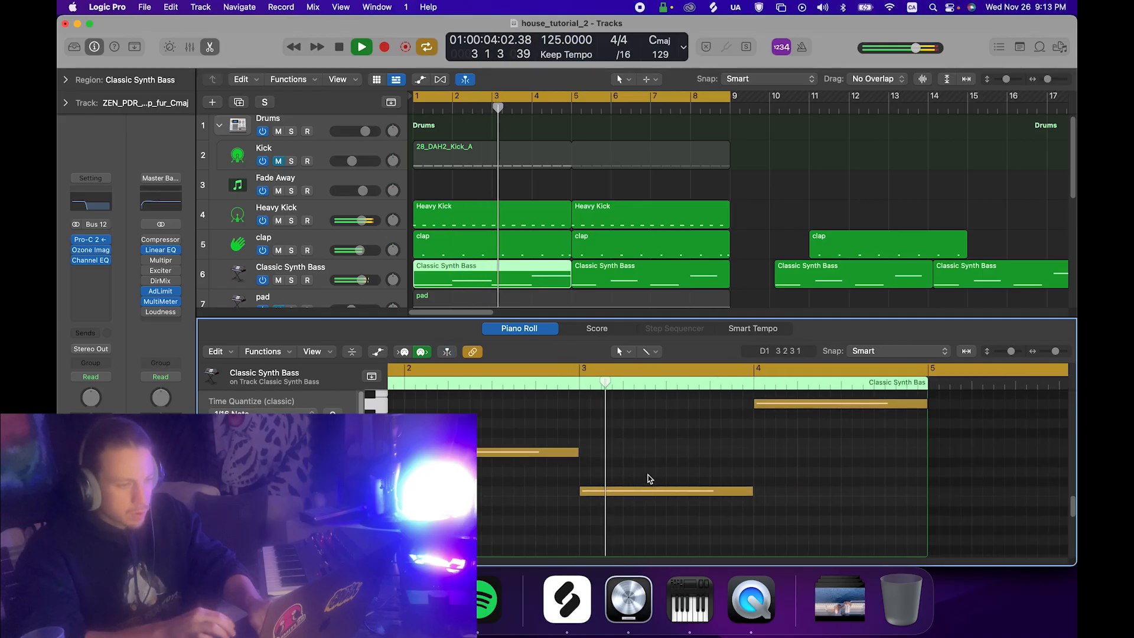
pyautogui.scroll(3, 768, 437)
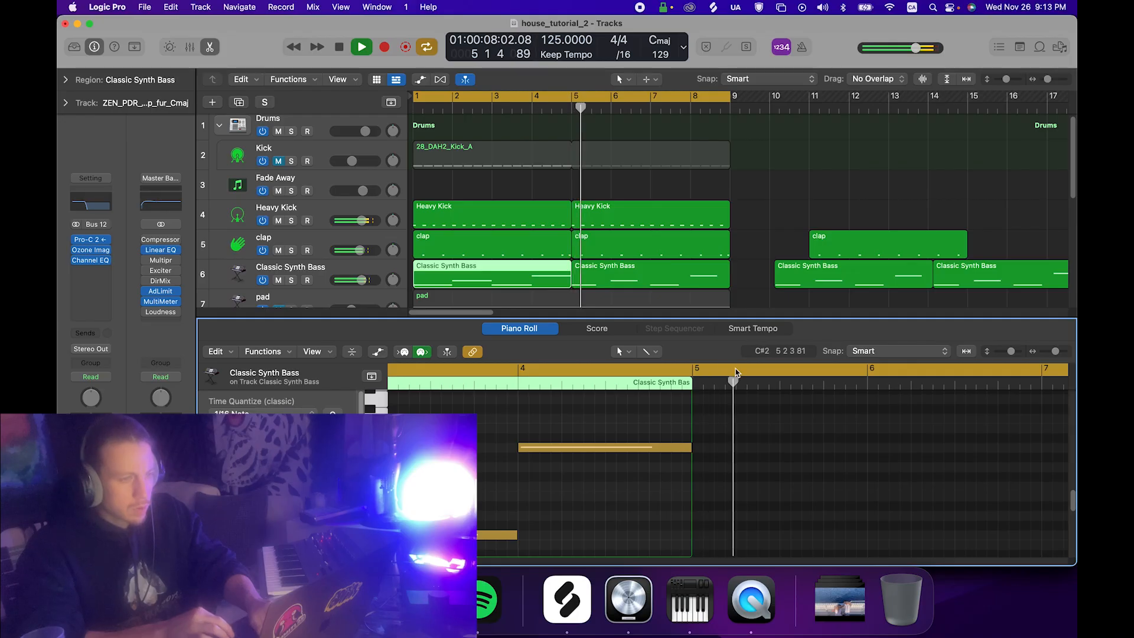
pyautogui.click(663, 284)
pyautogui.press('space')
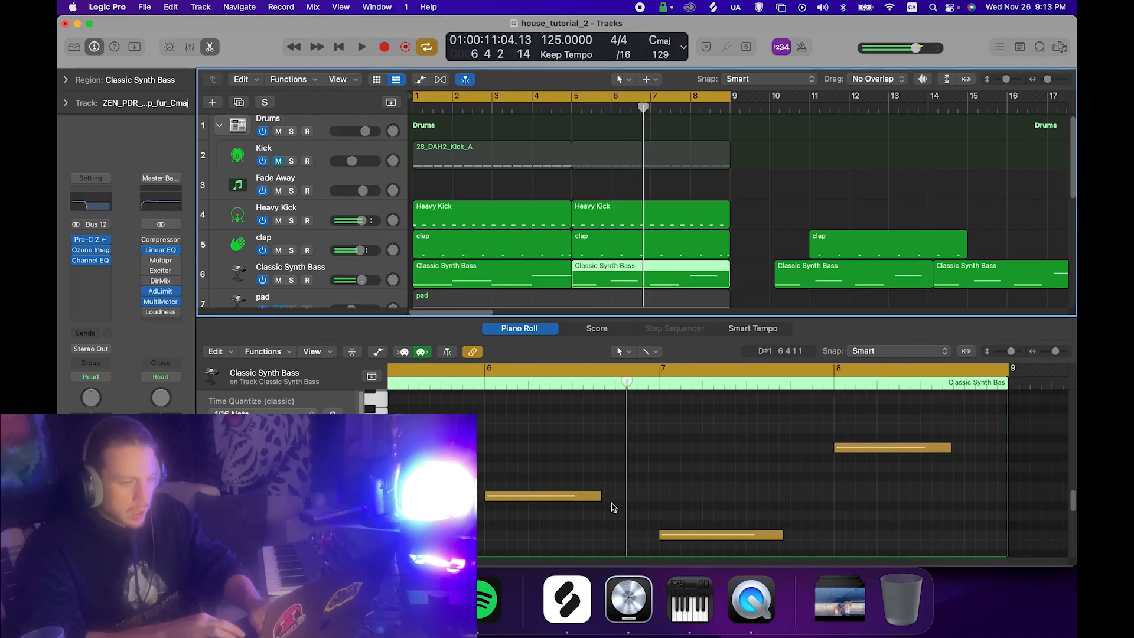
pyautogui.moveTo(600, 495); pyautogui.dragTo(658, 495)
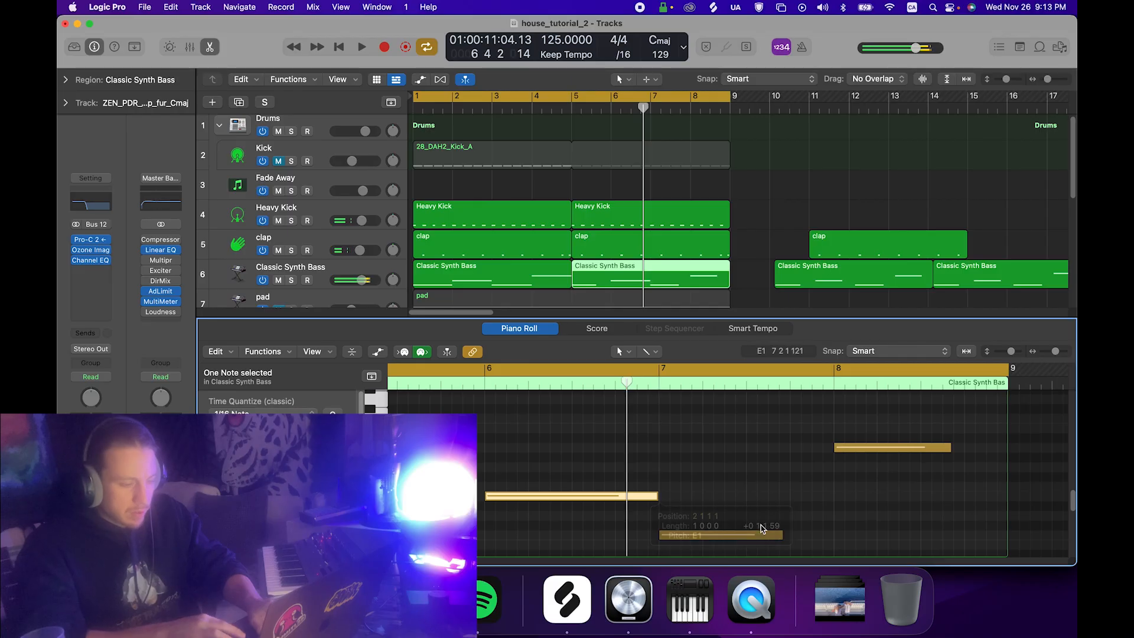
pyautogui.moveTo(784, 538); pyautogui.dragTo(832, 536)
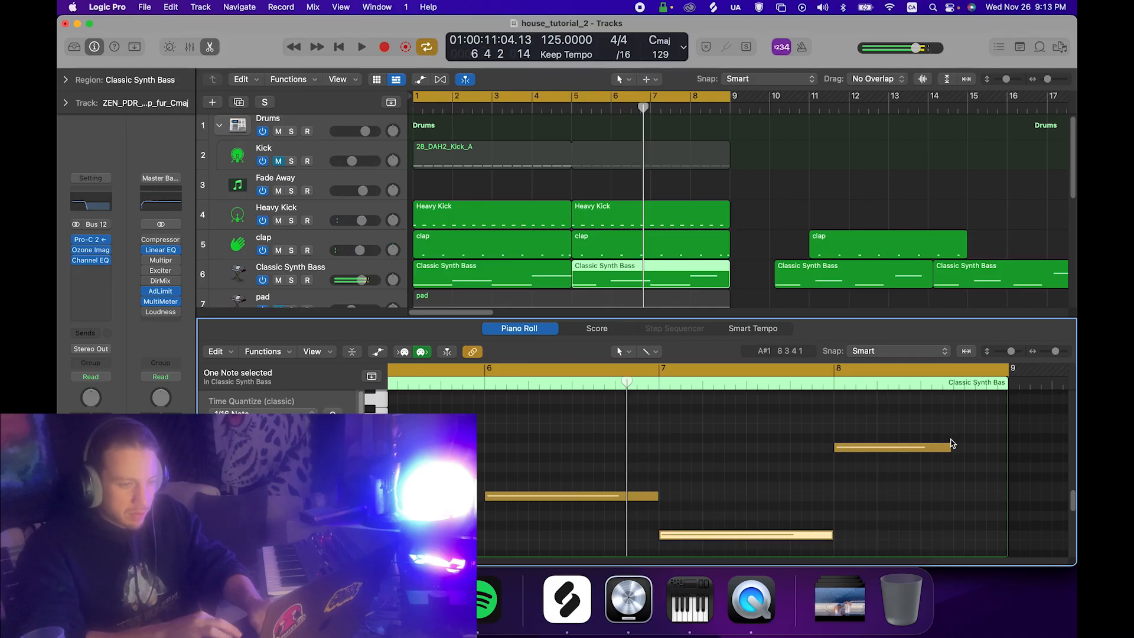
pyautogui.click(951, 446)
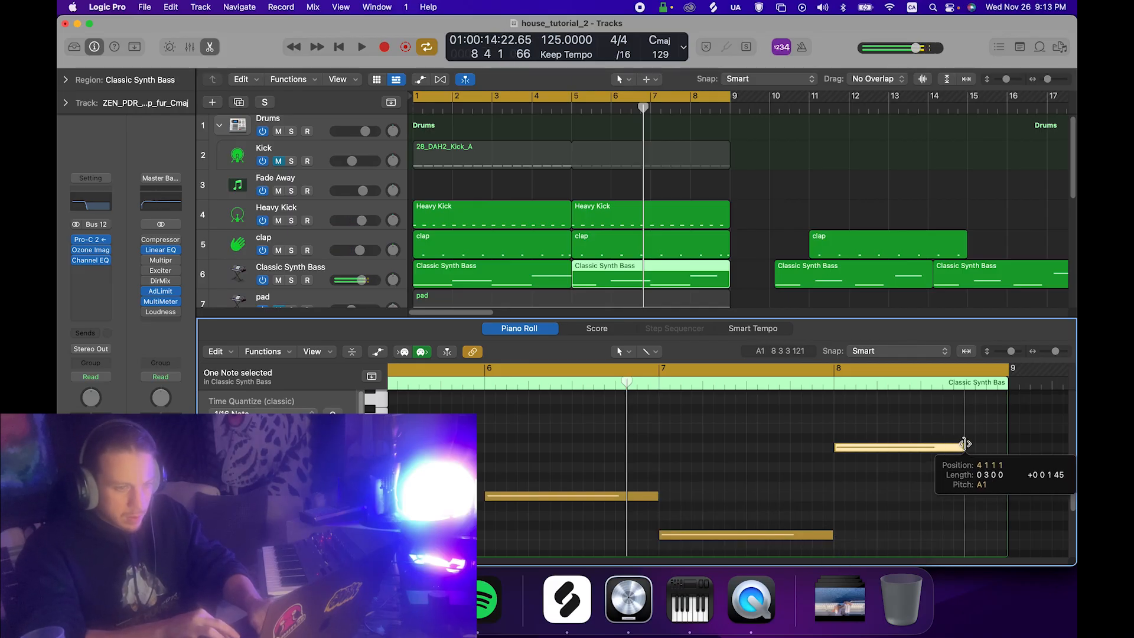
# Play the loop from the start with the Piano Roll closed and select the Classic Synth Bass track.
pyautogui.press('Return')
pyautogui.press('space')
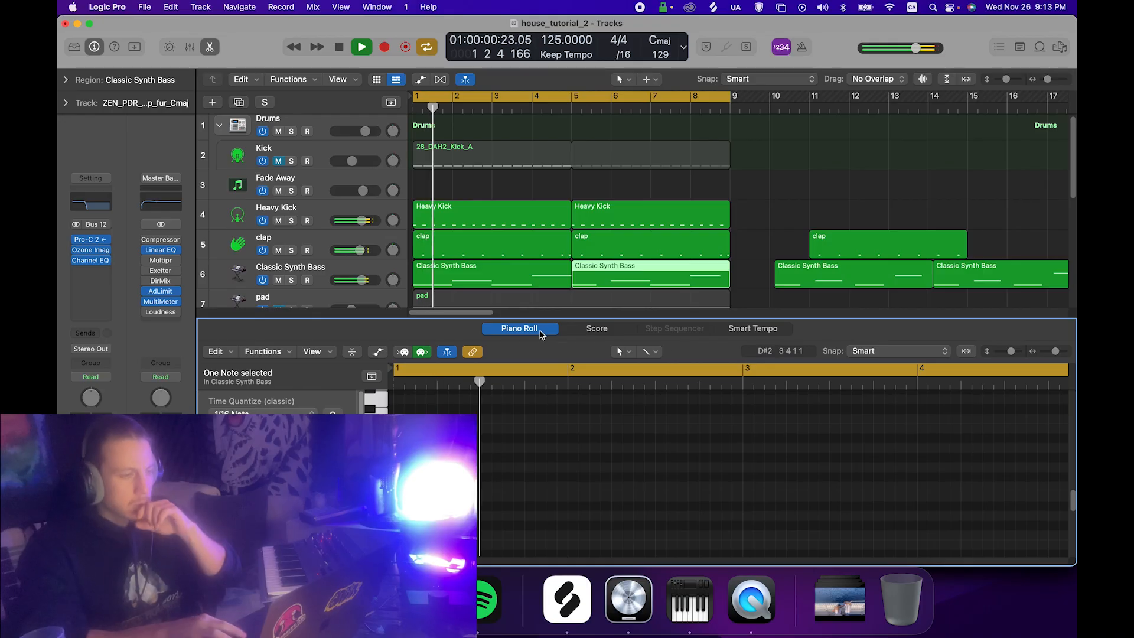
pyautogui.press('e')
pyautogui.click(479, 334)
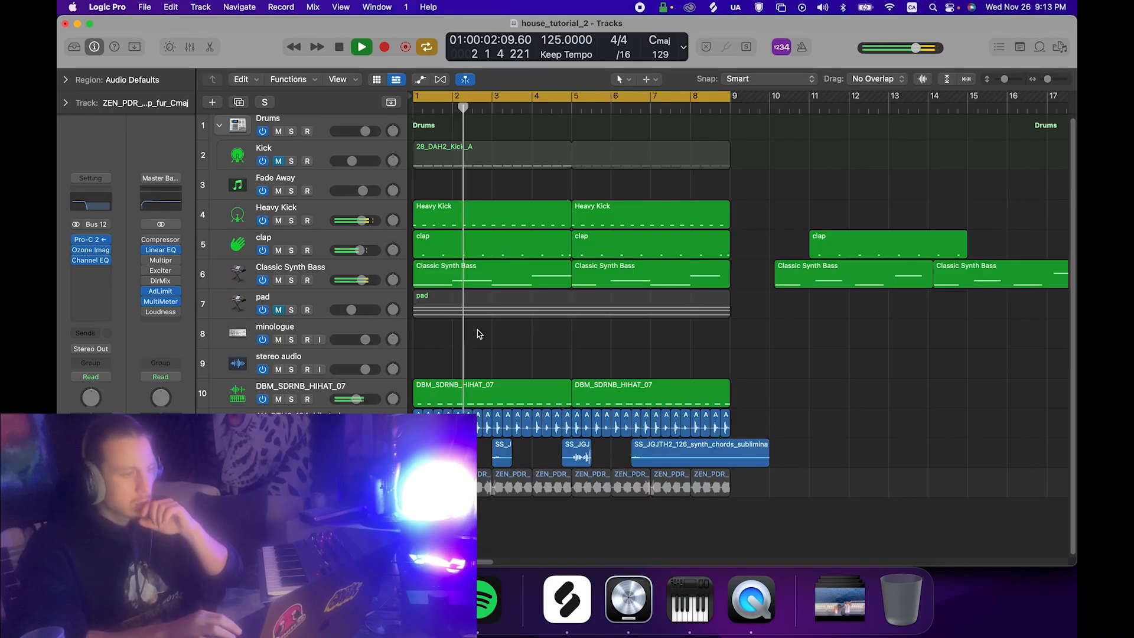
pyautogui.click(339, 275)
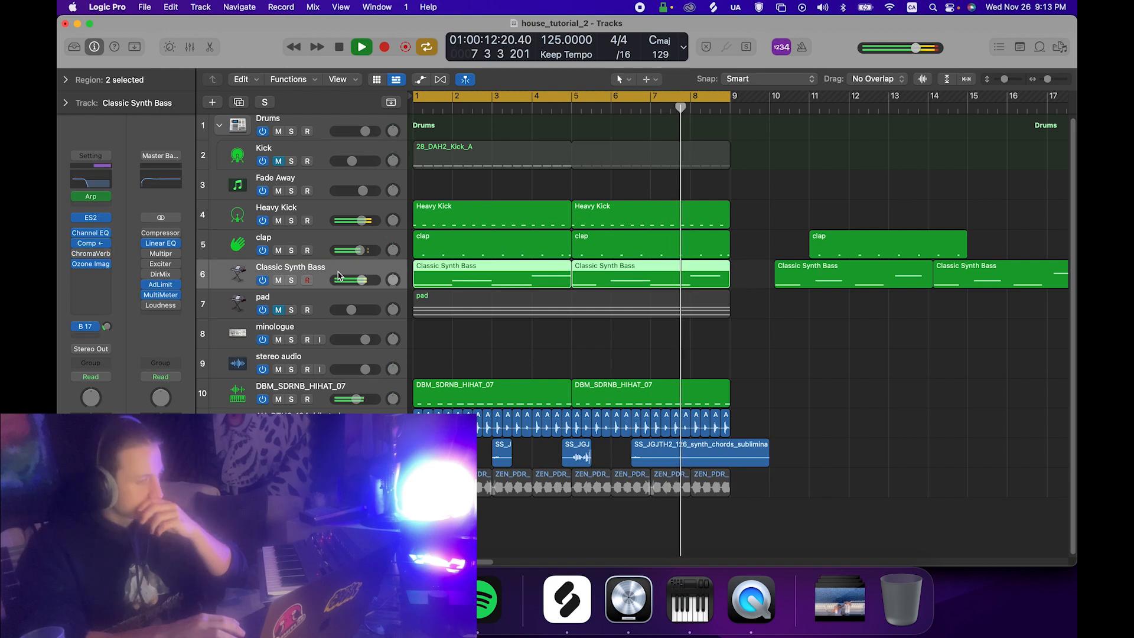
pyautogui.click(577, 360)
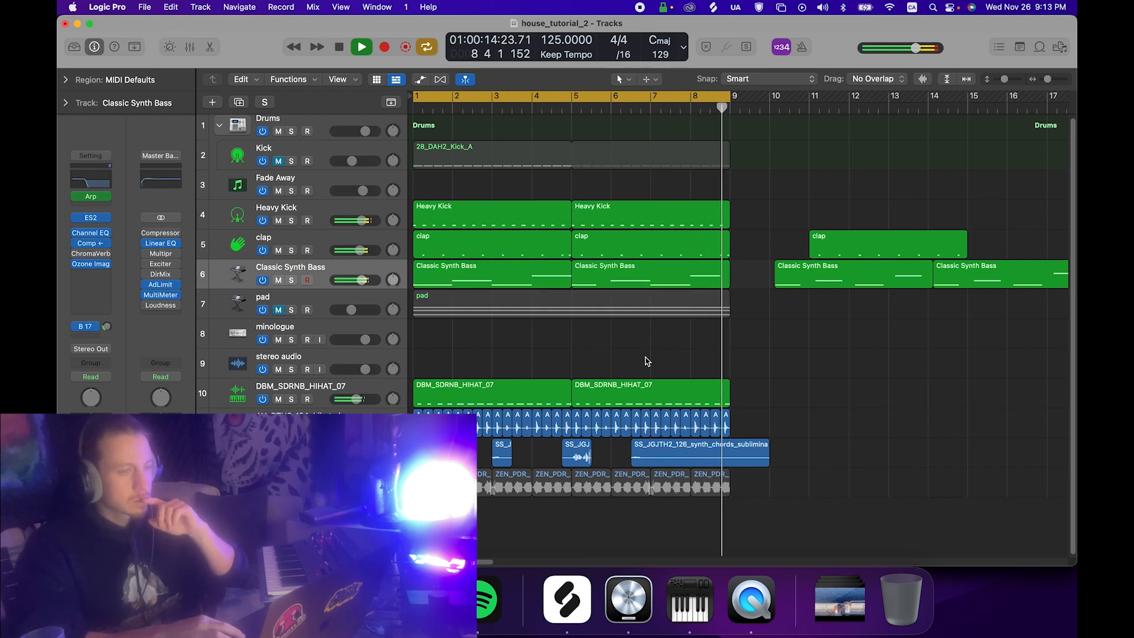
# Extend the last note of the second Classic Synth Bass region to the start of bar 9 and close the Piano Roll.
pyautogui.doubleClick(695, 280)
pyautogui.moveTo(519, 465); pyautogui.dragTo(565, 465)
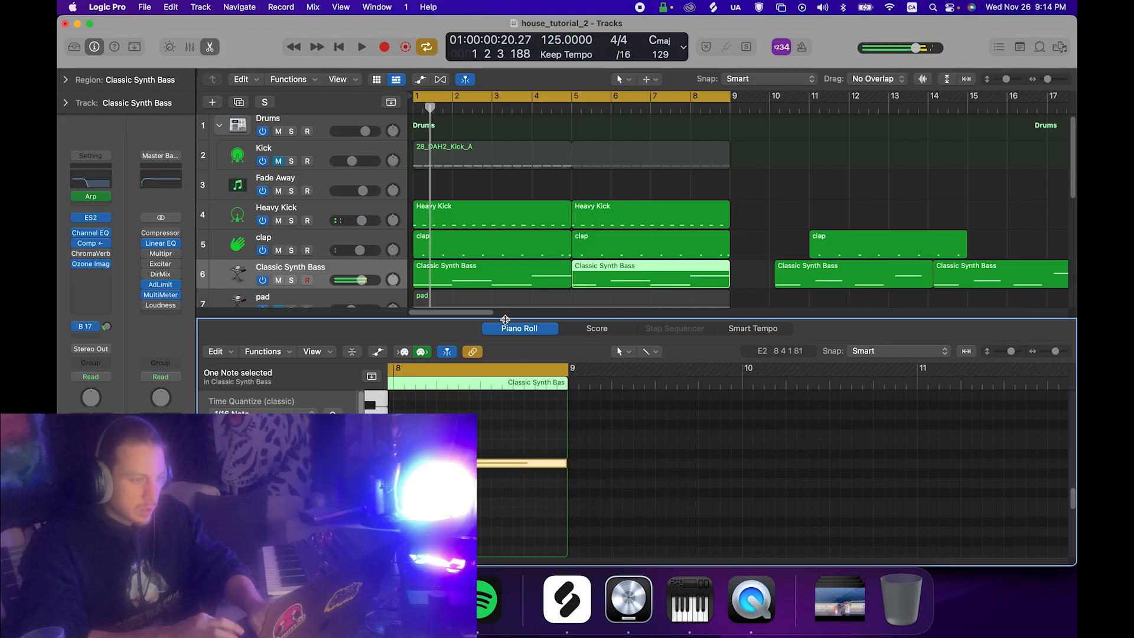
pyautogui.press('e')
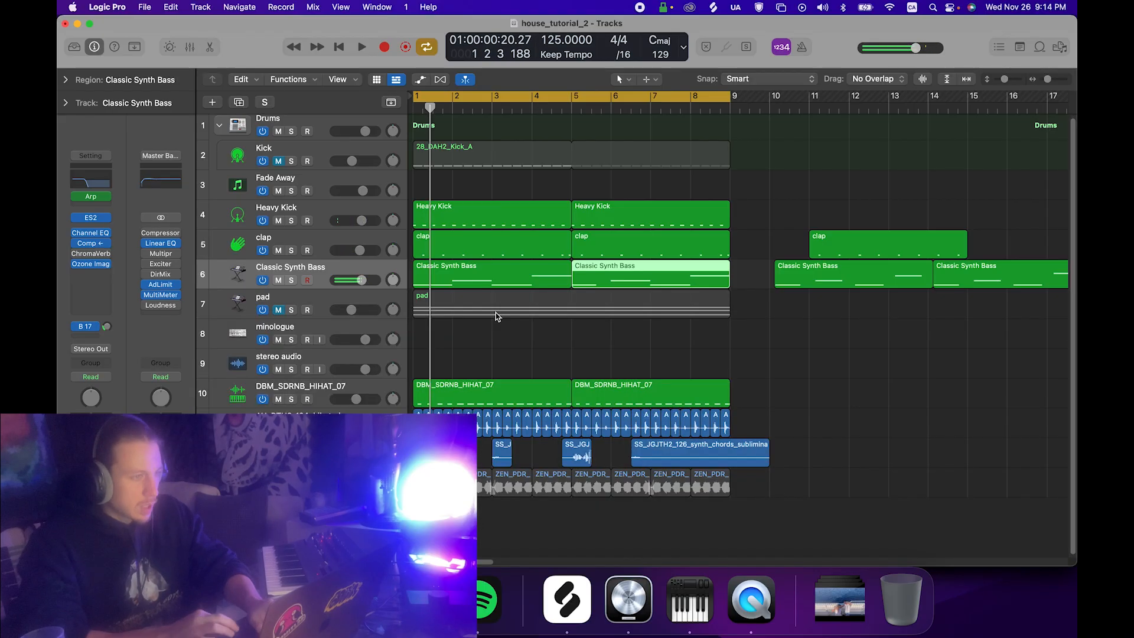
# Show track automation and choose Channel EQ High Cut Frequency as the Classic Synth Bass automation parameter.
pyautogui.click(419, 83)
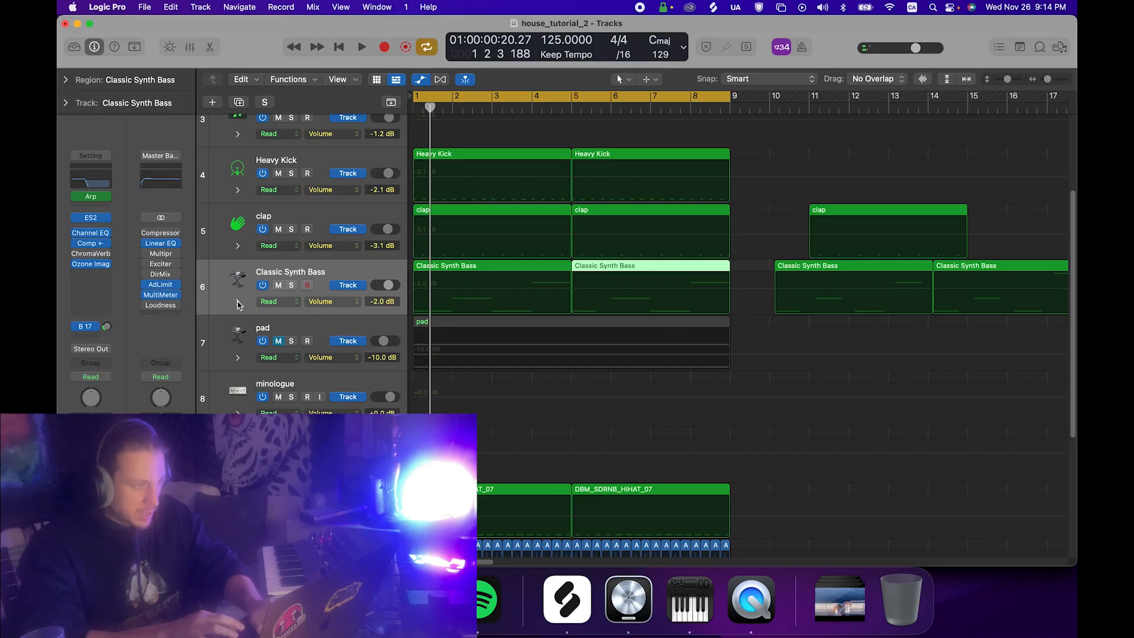
pyautogui.click(329, 302)
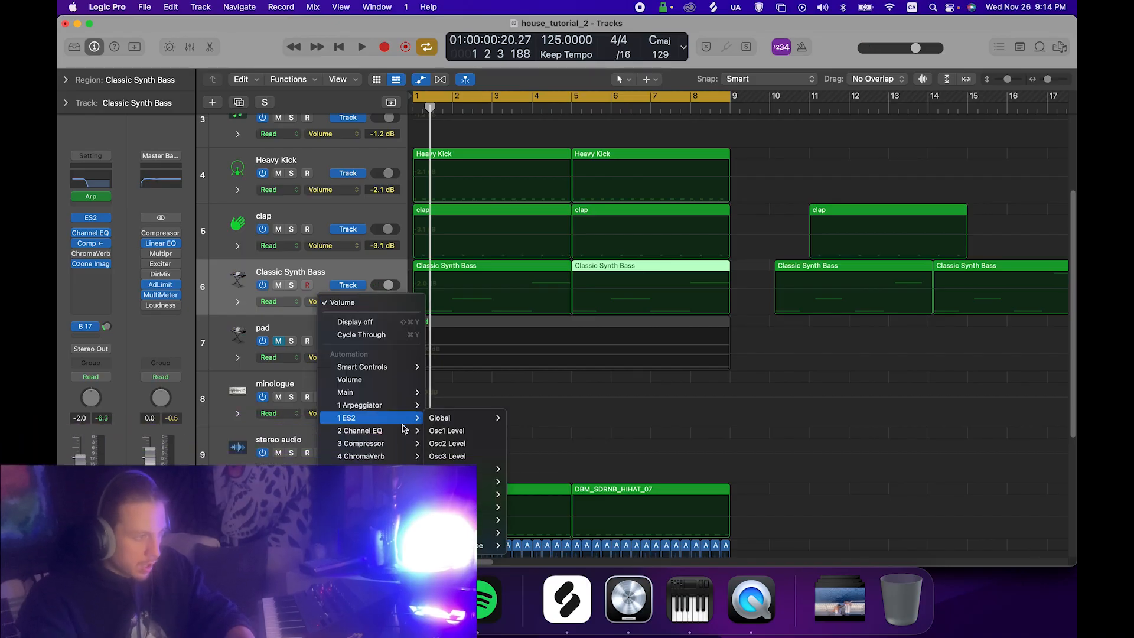
pyautogui.moveTo(402, 429)
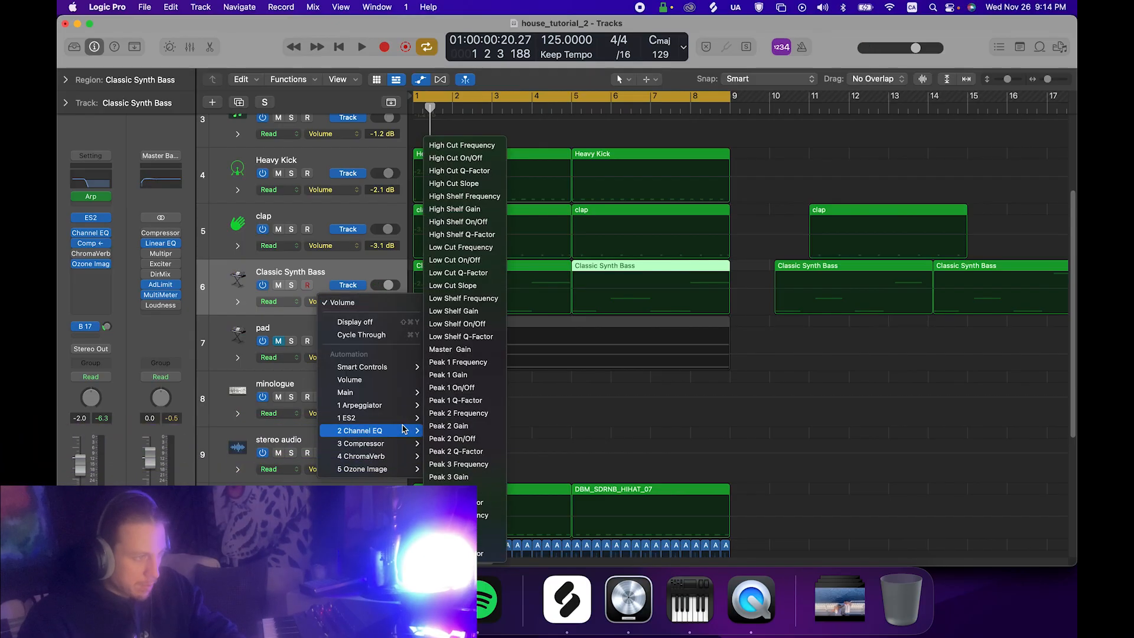
pyautogui.click(493, 147)
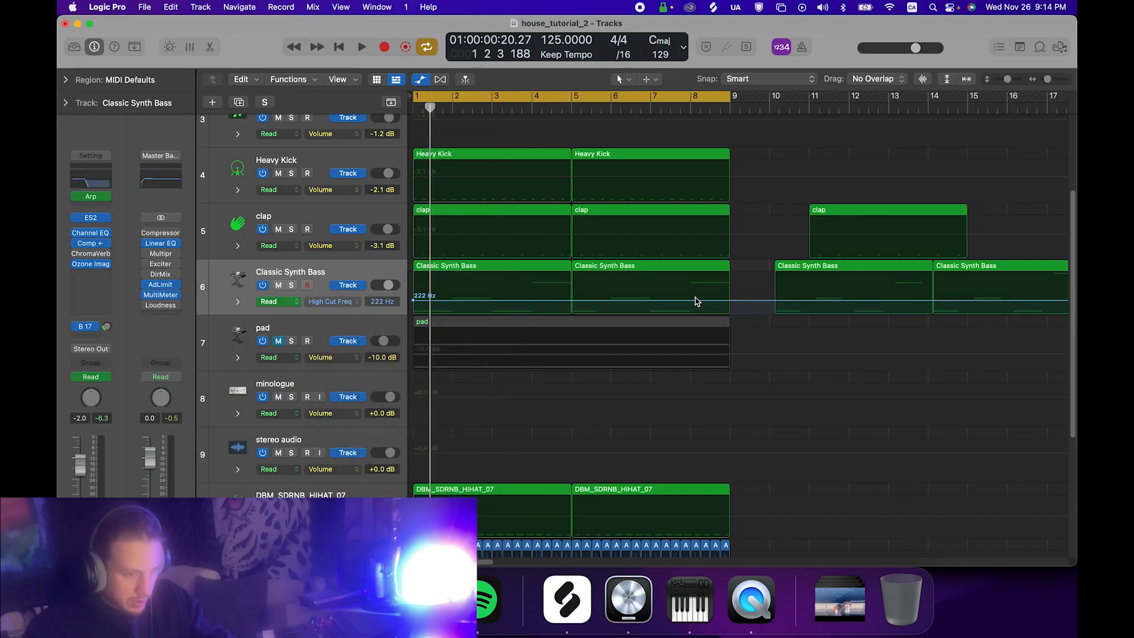
# Hide and reshow track automation, and reselect Channel EQ High Cut Frequency for the Classic Synth Bass track.
pyautogui.click(420, 80)
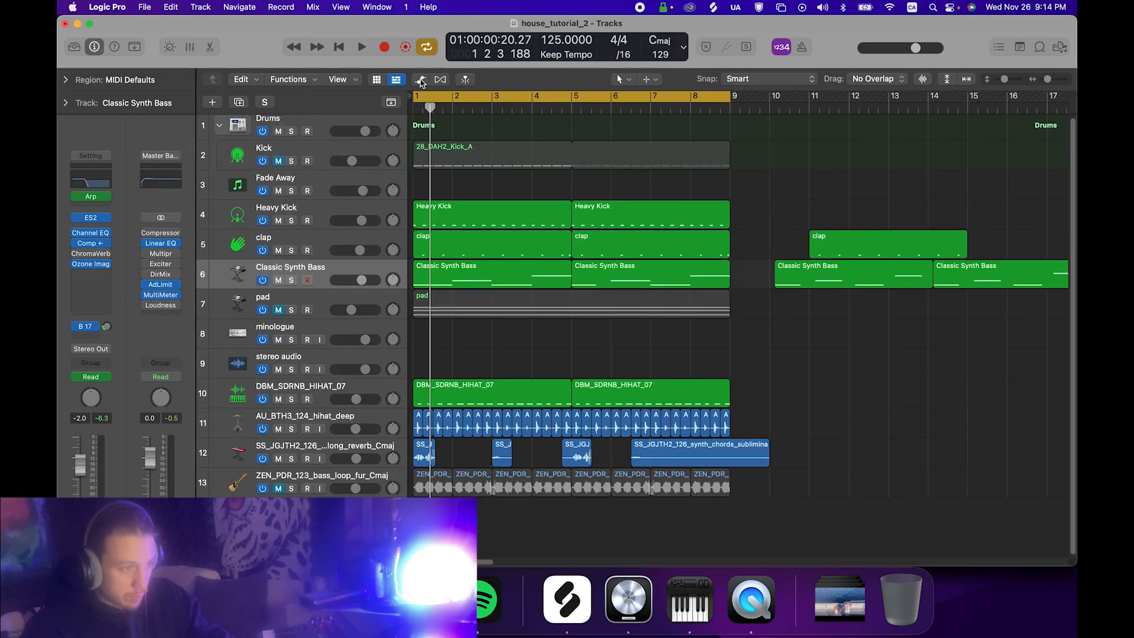
pyautogui.click(420, 79)
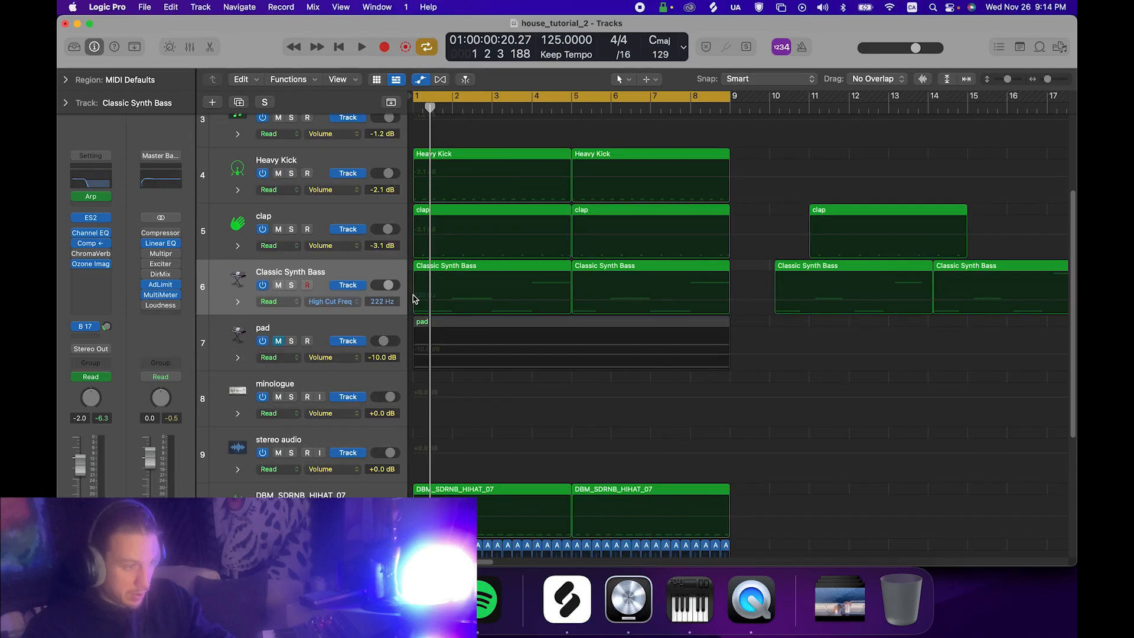
pyautogui.click(338, 304)
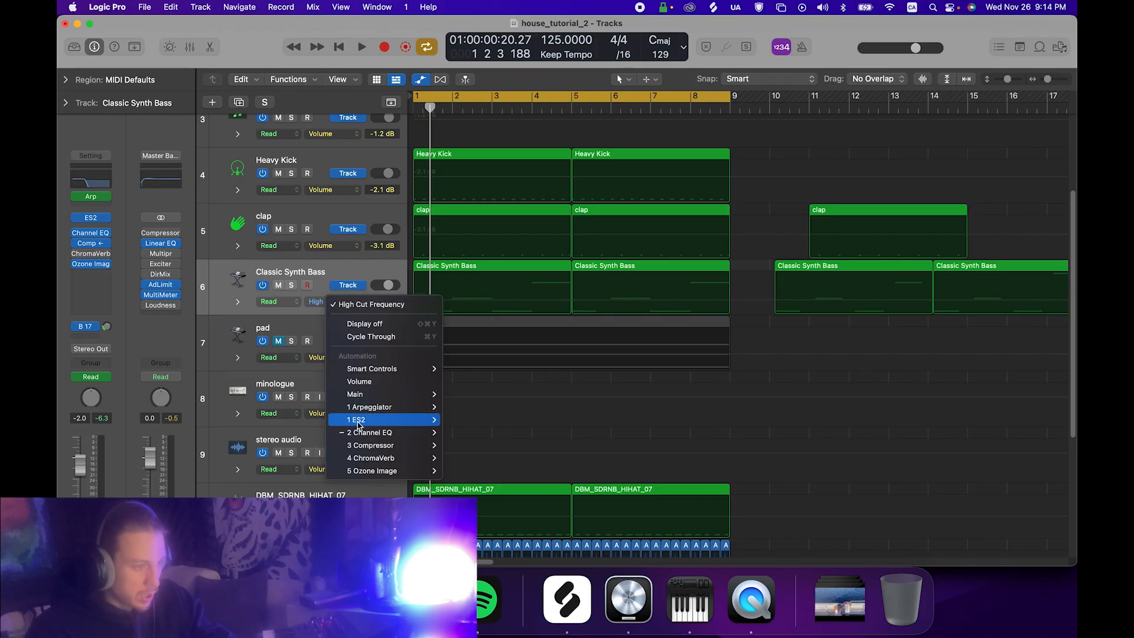
pyautogui.moveTo(361, 432)
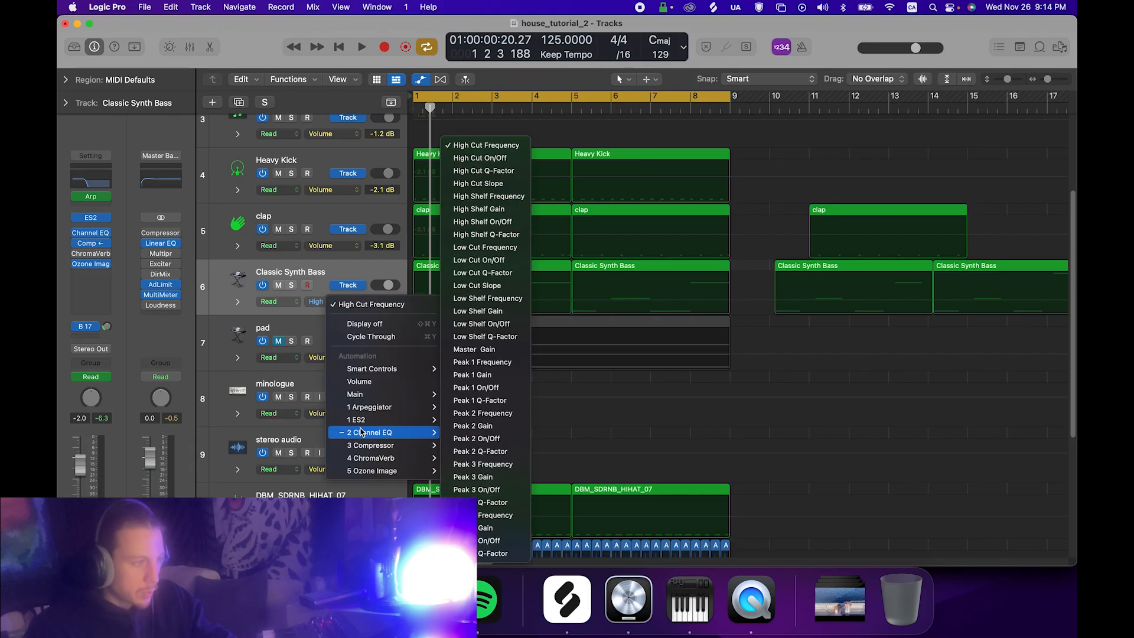
pyautogui.click(486, 147)
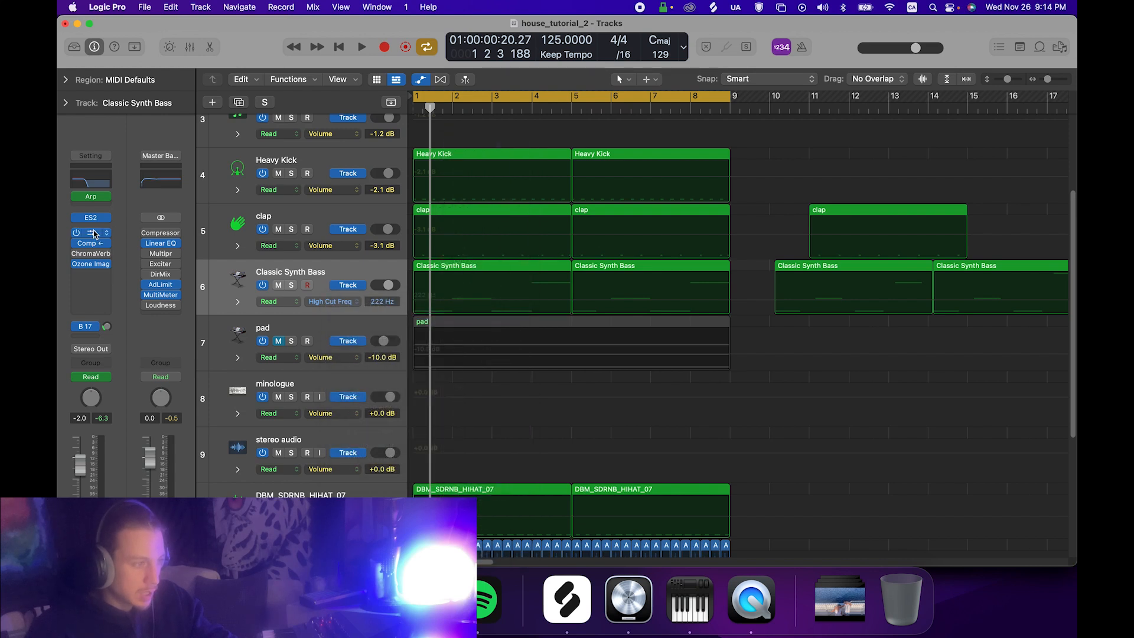
# Check the high-cut band in the Classic Synth Bass track's Channel EQ and close the plug-in.
pyautogui.click(94, 235)
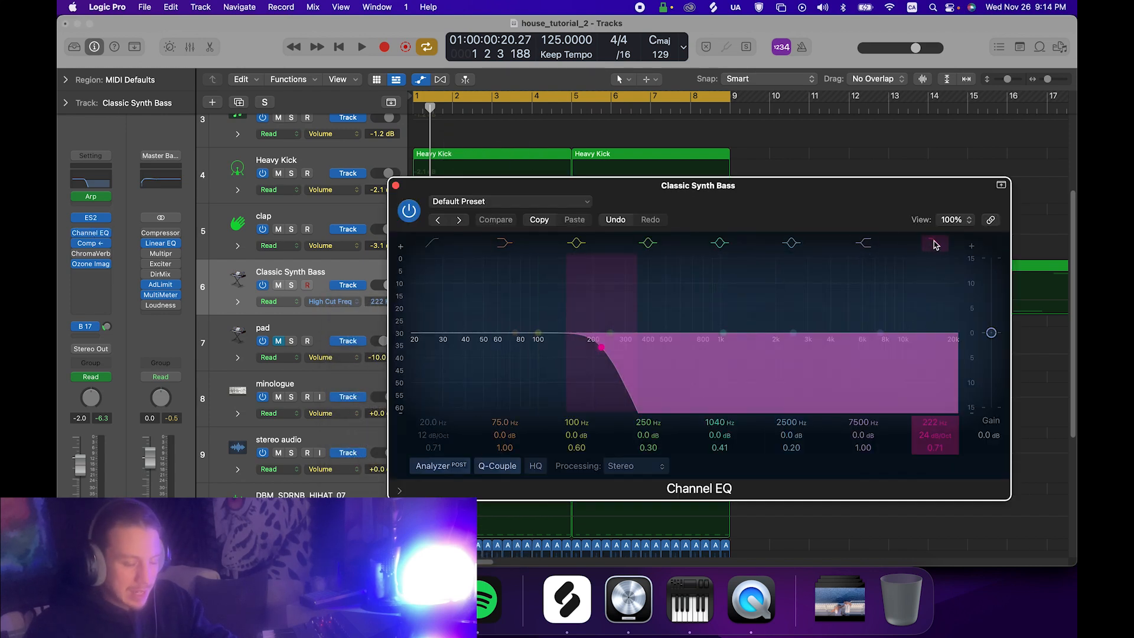
pyautogui.click(396, 187)
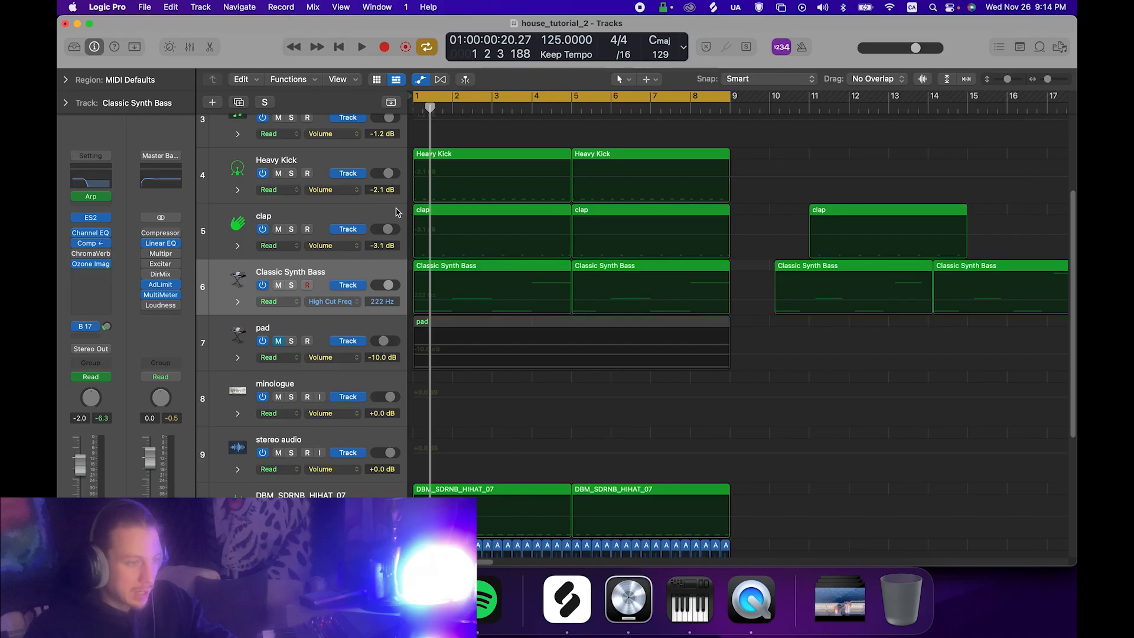
pyautogui.click(96, 236)
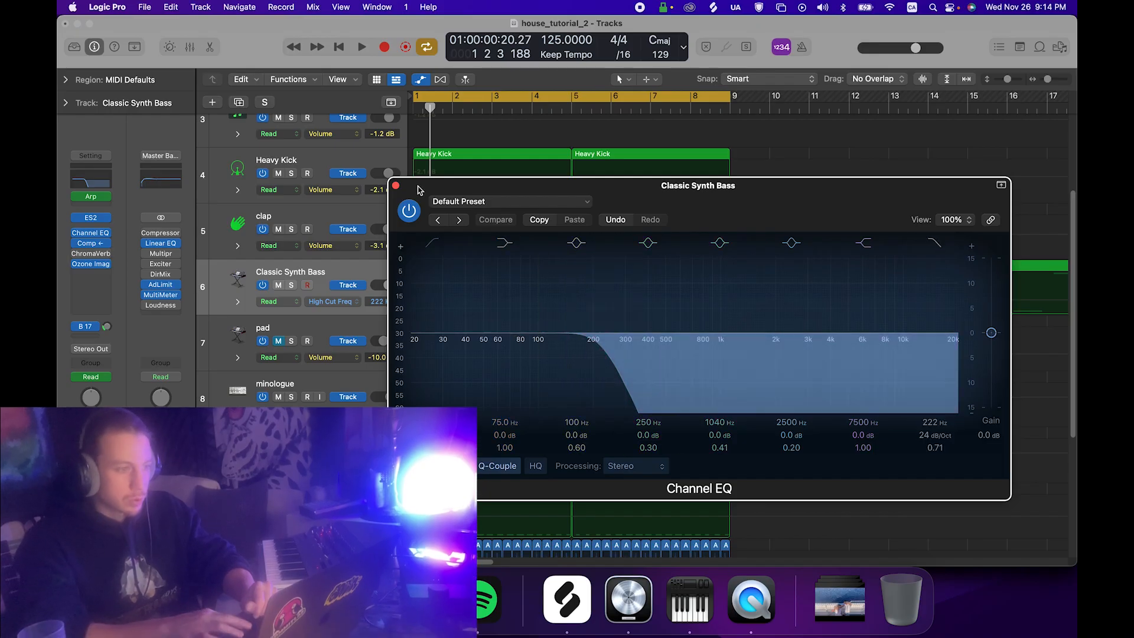
pyautogui.click(396, 186)
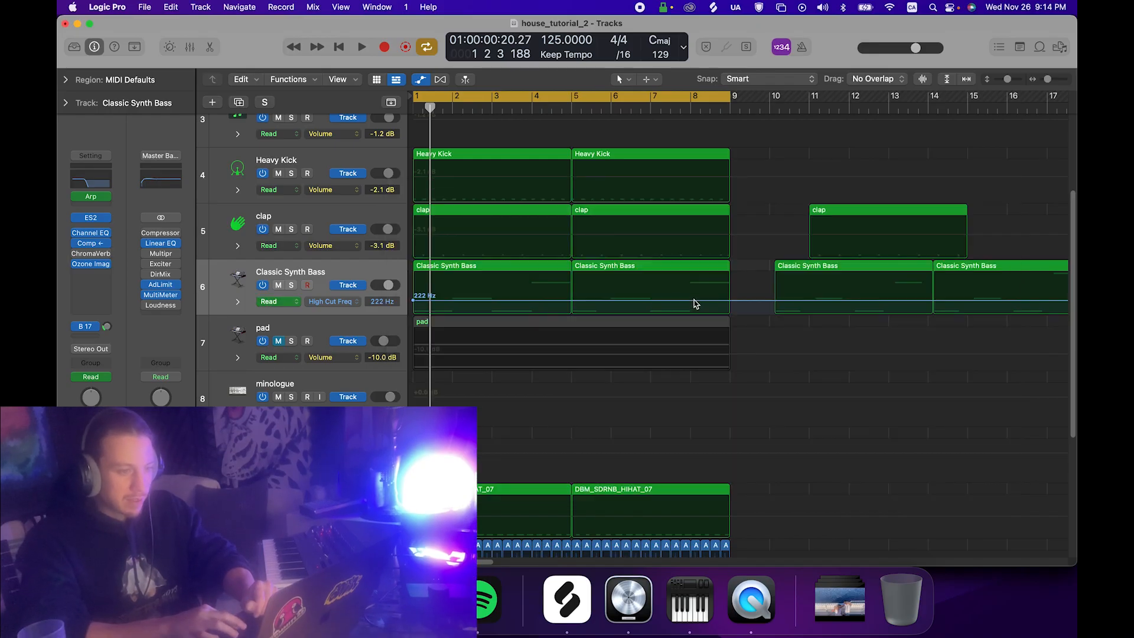
# Automate the Classic Synth Bass high cut to rise to 880 Hz before bar 9 and 422 Hz just before bar 5, and hide automation.
pyautogui.moveTo(726, 302); pyautogui.dragTo(724, 283)
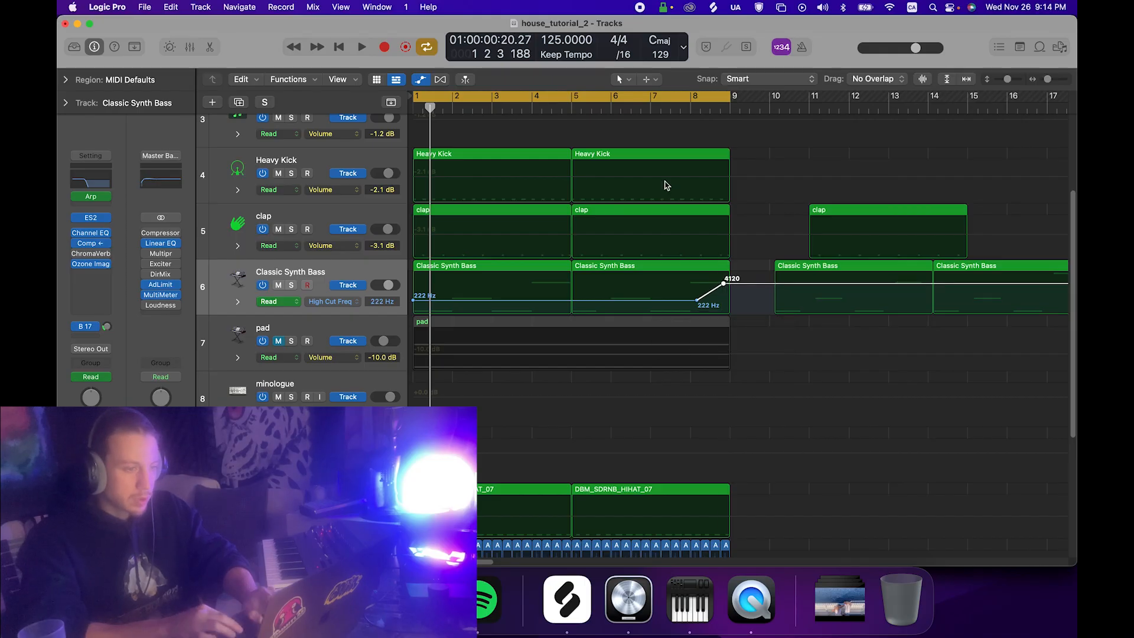
pyautogui.click(576, 116)
pyautogui.press('space')
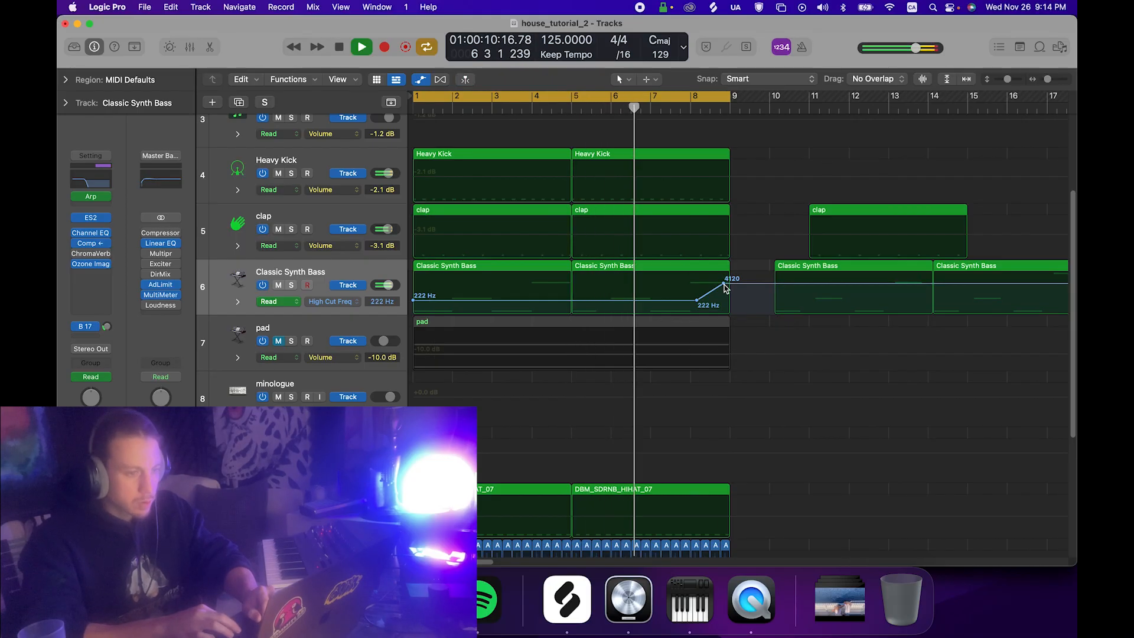
pyautogui.moveTo(726, 287); pyautogui.dragTo(723, 288)
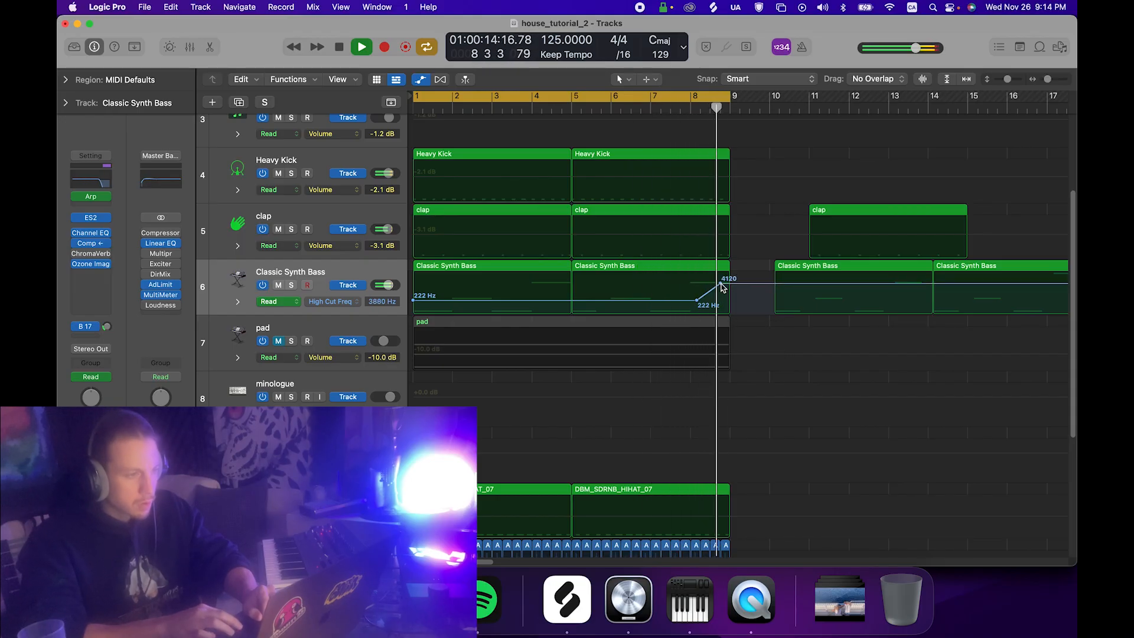
pyautogui.moveTo(722, 286); pyautogui.dragTo(723, 292)
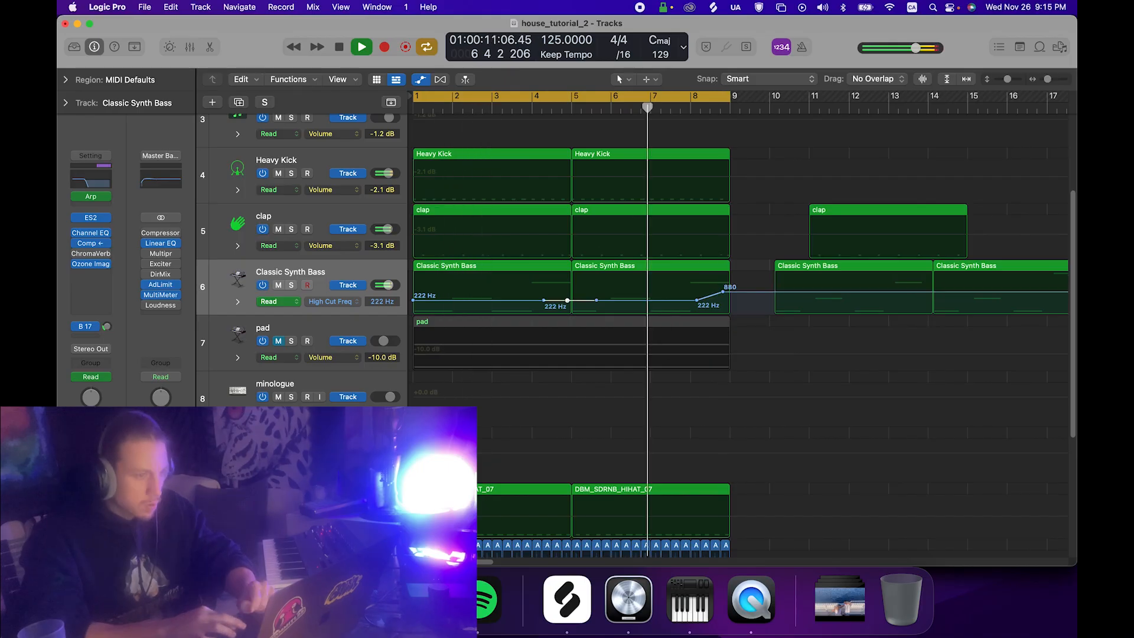
pyautogui.moveTo(567, 300); pyautogui.dragTo(567, 296)
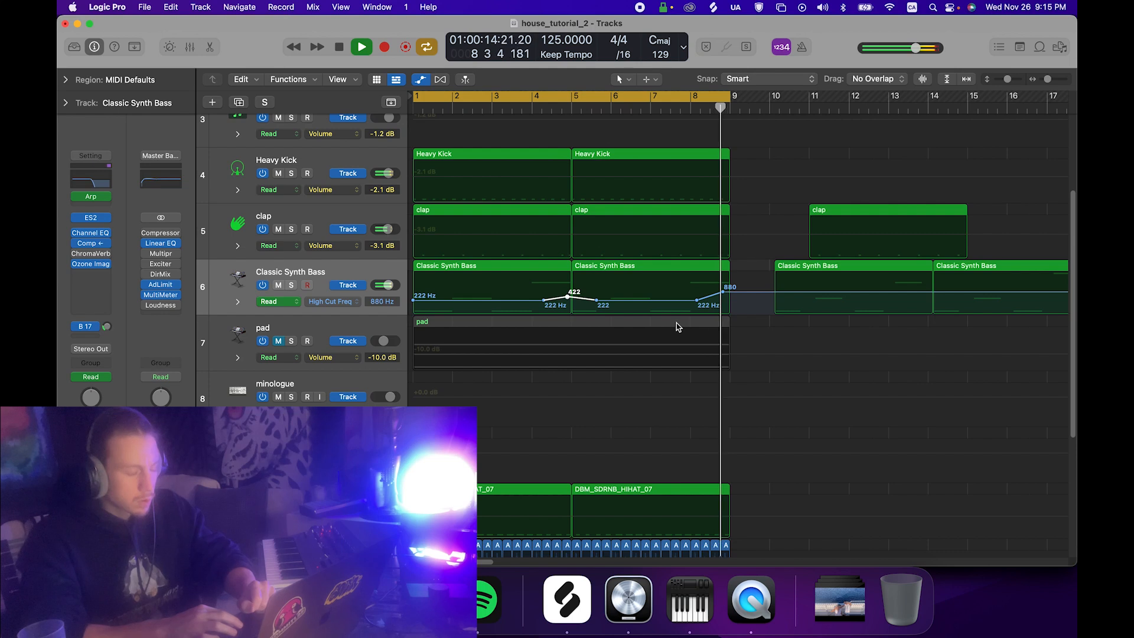
pyautogui.click(420, 81)
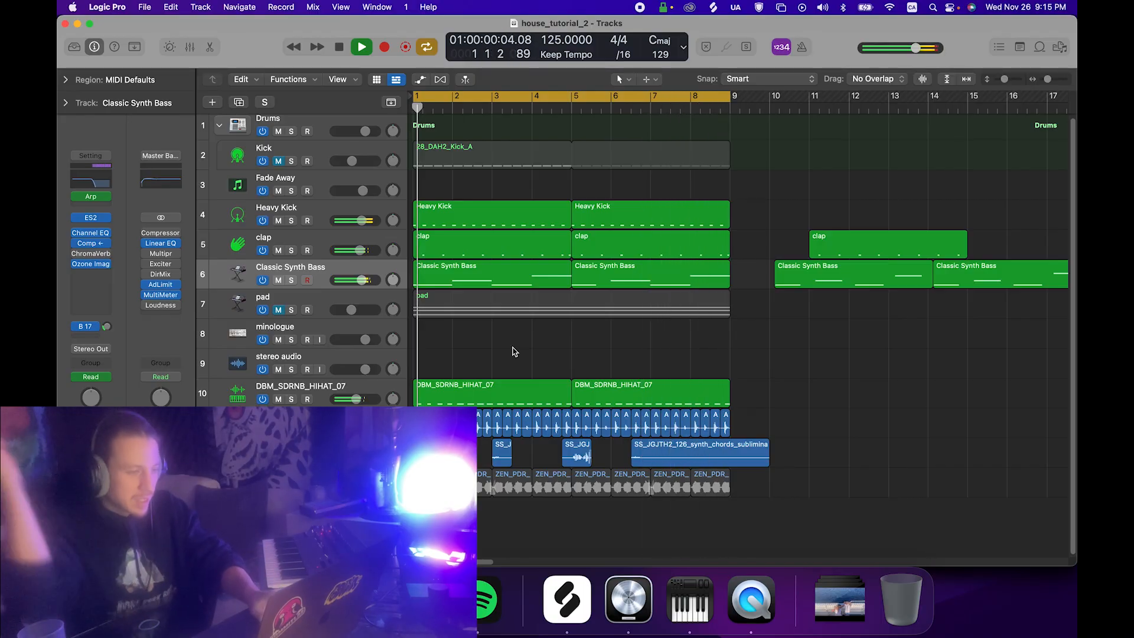
# Mute Classic Synth Bass, unmute and play the ZEN_PDR bass loop track, and move that track directly below the pad track.
pyautogui.press('space')
pyautogui.click(278, 280)
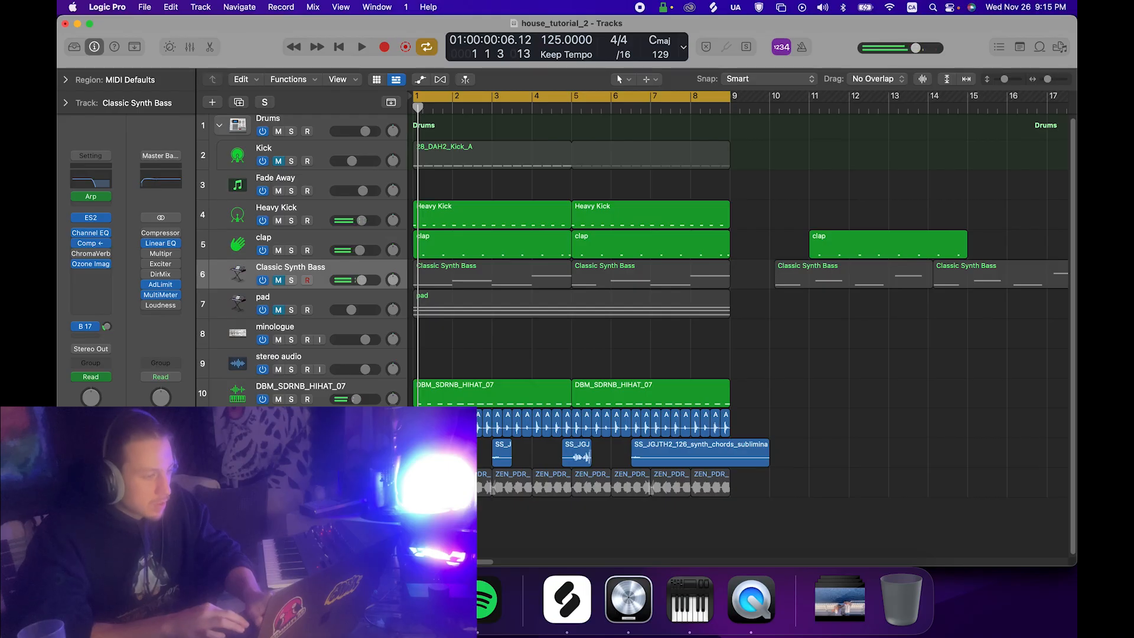
pyautogui.click(296, 483)
pyautogui.press('m')
pyautogui.press('space')
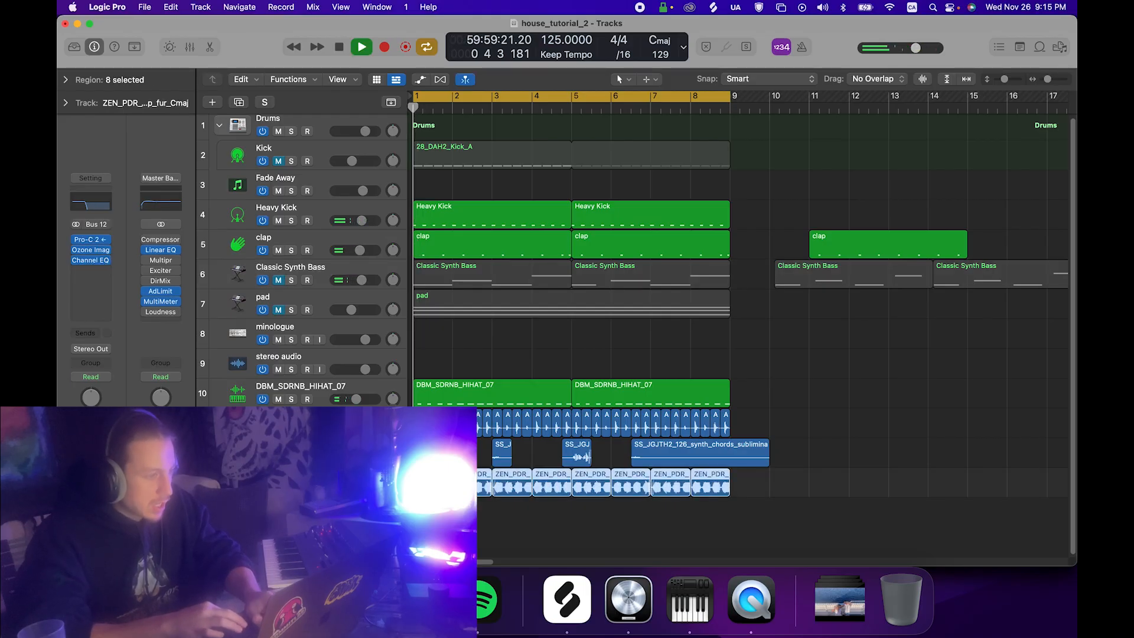
pyautogui.moveTo(347, 477); pyautogui.dragTo(348, 329)
pyautogui.click(440, 372)
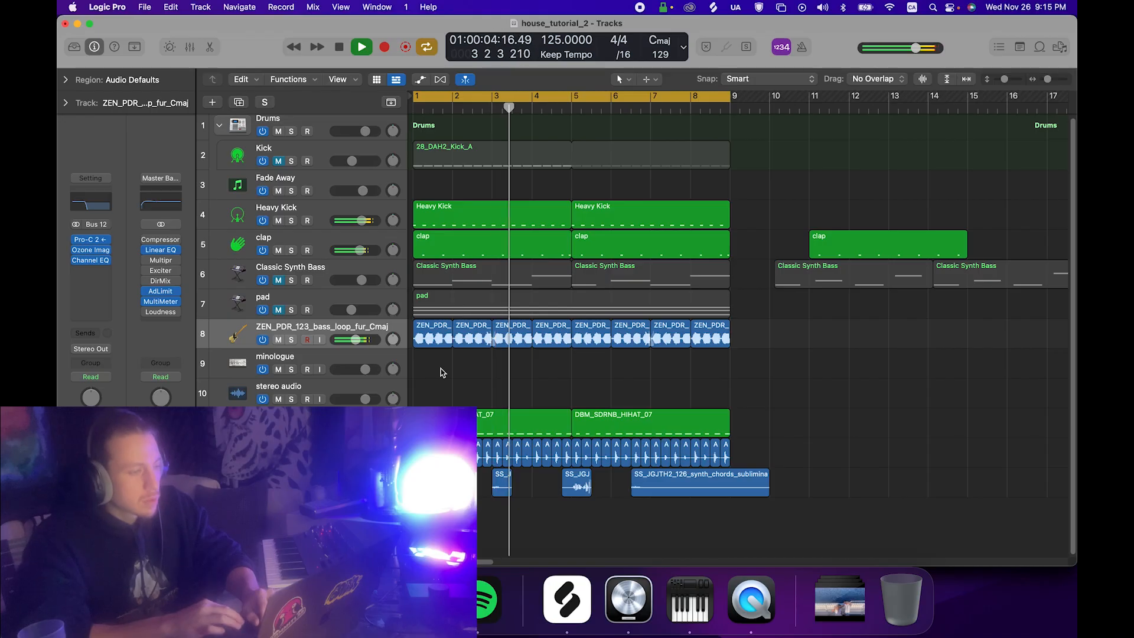
# Stop playback, mute the ZEN_PDR bass loop track and unmute Classic Synth Bass.
pyautogui.press('space')
pyautogui.click(278, 339)
pyautogui.click(278, 280)
# Insert the OTT compressor after the Ozone Imager on the Classic Synth Bass track and load the basic kick preset.
pyautogui.click(292, 272)
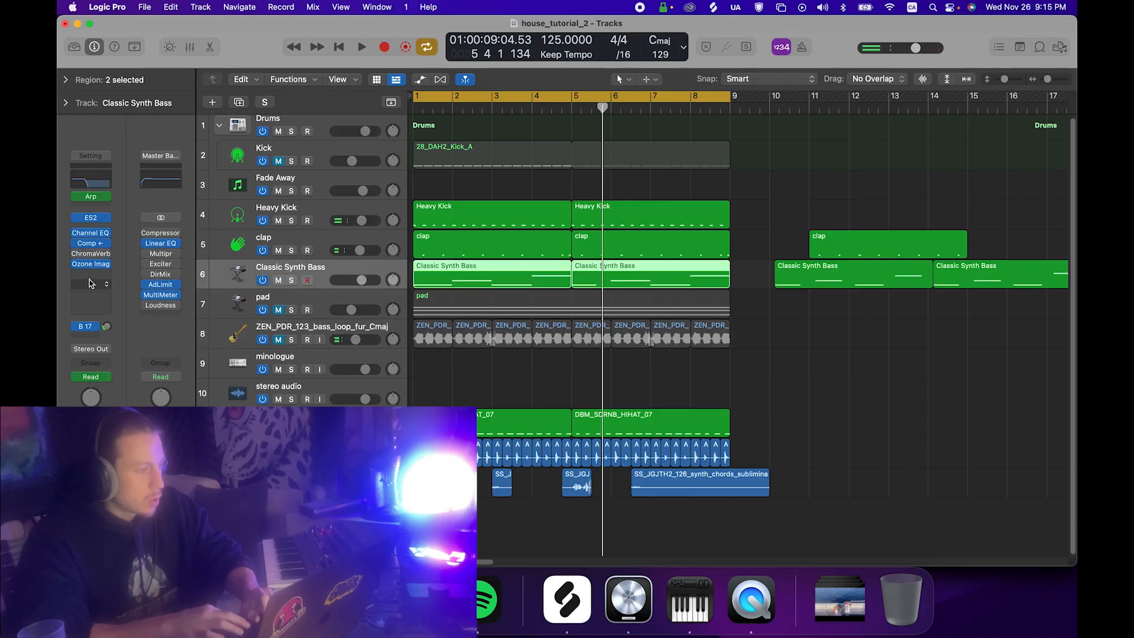
pyautogui.click(91, 284)
pyautogui.moveTo(106, 554)
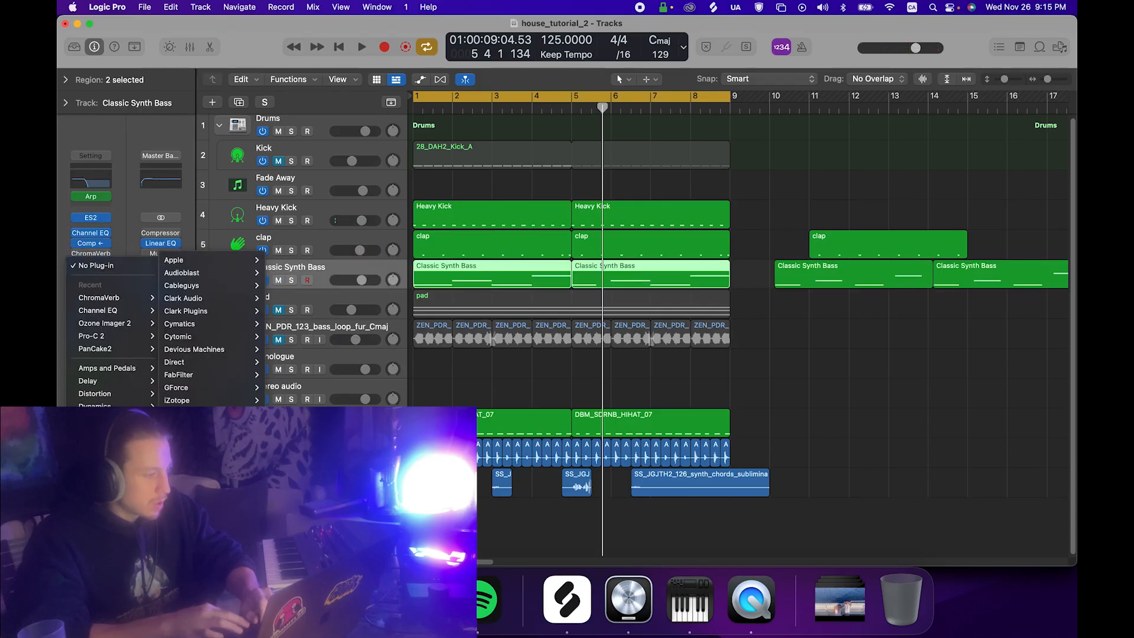
pyautogui.click(331, 573)
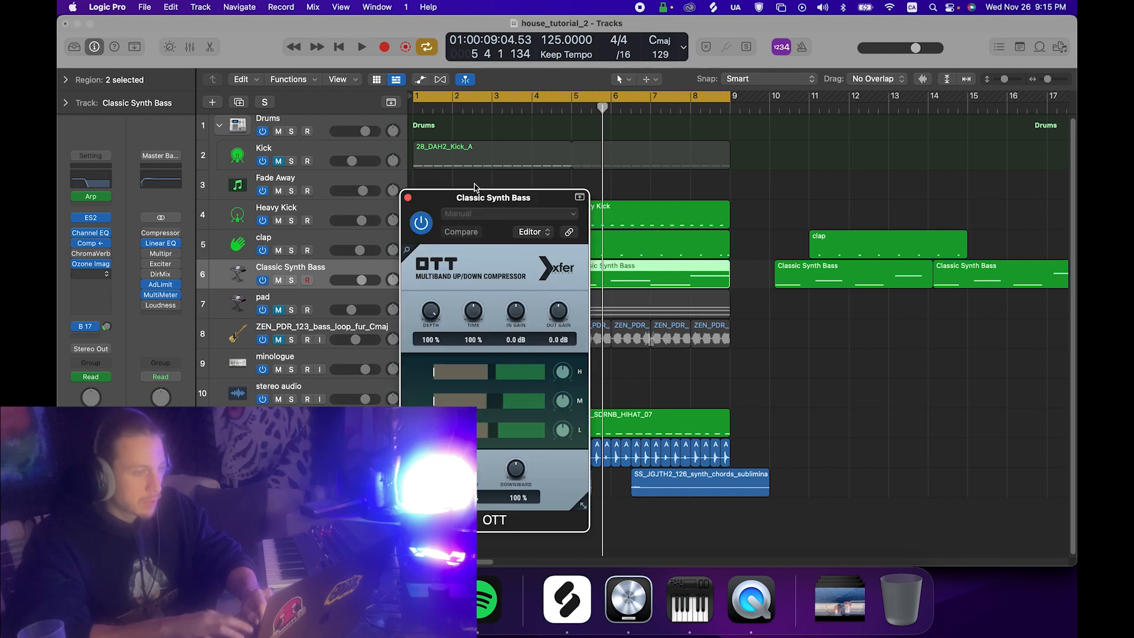
pyautogui.click(461, 216)
pyautogui.click(483, 478)
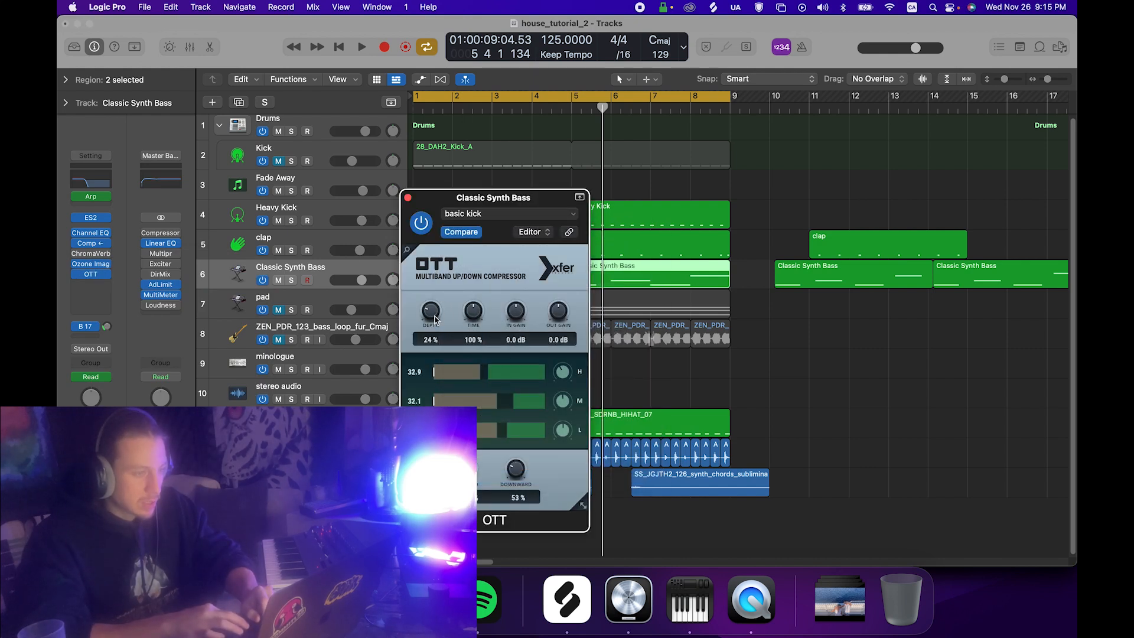
# Set the OTT depth to 13% during playback, close the plug-in and lower the Classic Synth Bass track volume.
pyautogui.press('space')
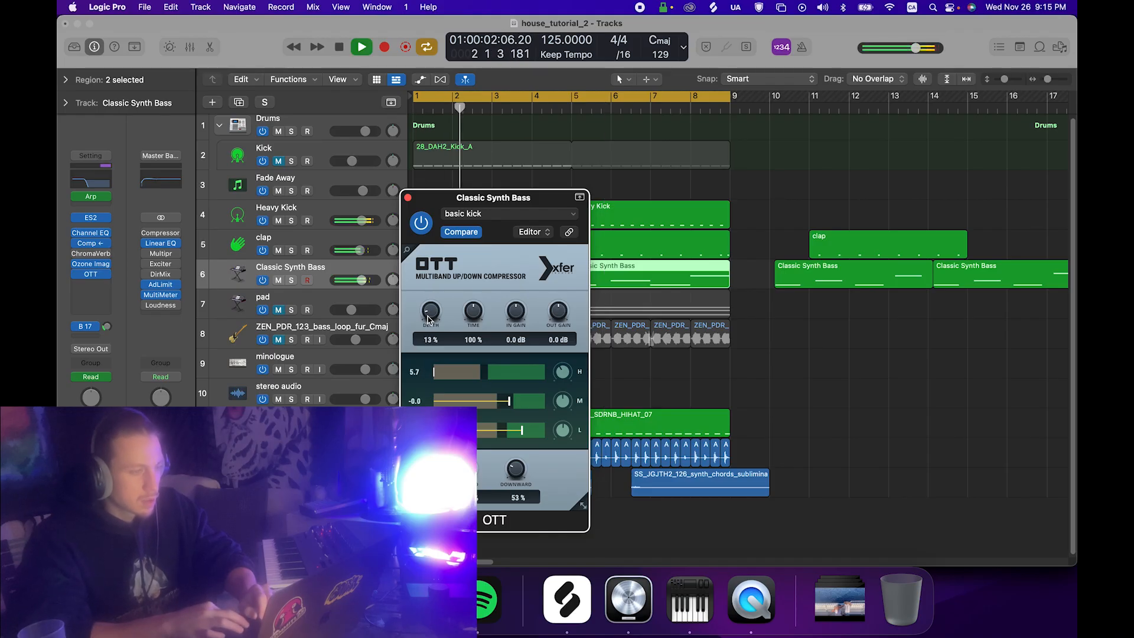
pyautogui.click(408, 197)
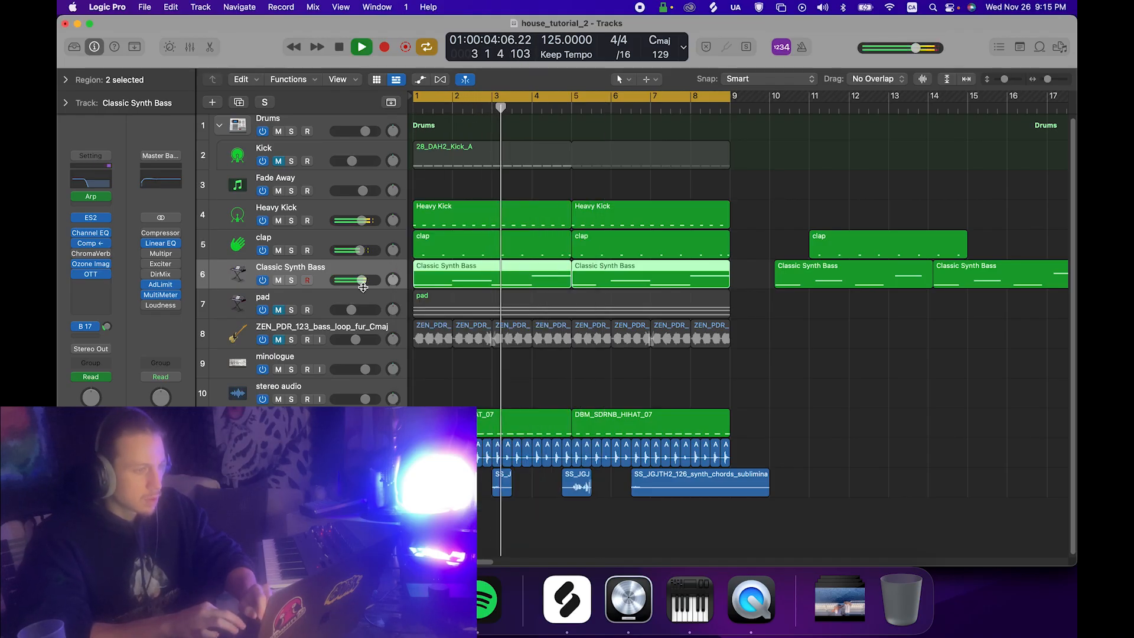
pyautogui.moveTo(362, 281); pyautogui.dragTo(345, 283)
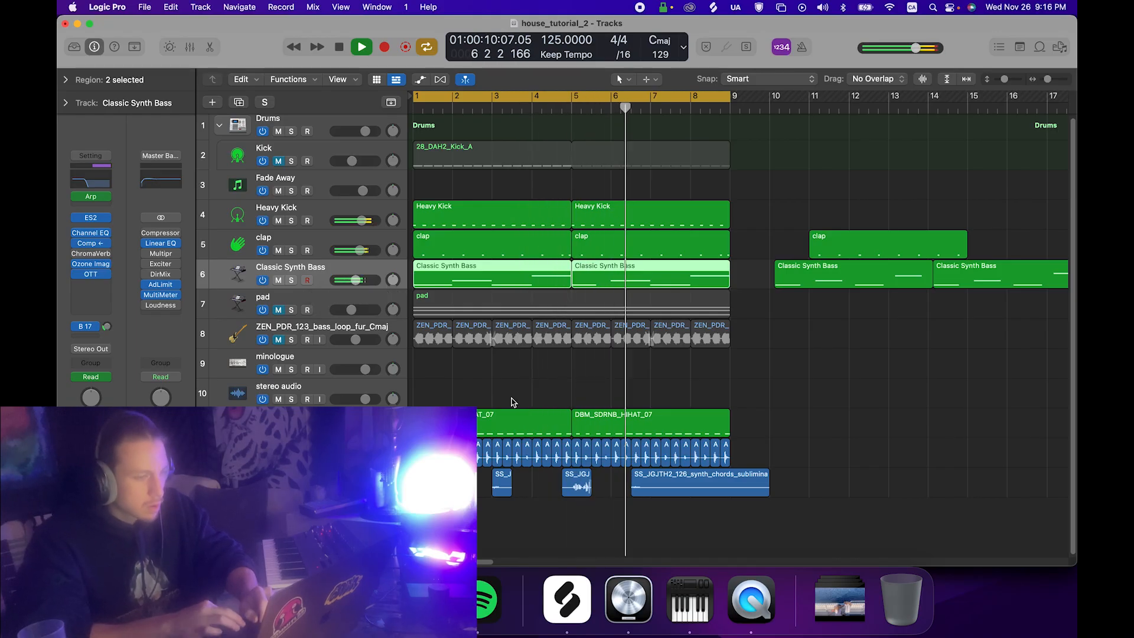
pyautogui.click(514, 385)
# Open the second Classic Synth Bass region in the Piano Roll and lengthen its first note toward bar 6 while checking playback.
pyautogui.click(613, 278)
pyautogui.doubleClick(613, 278)
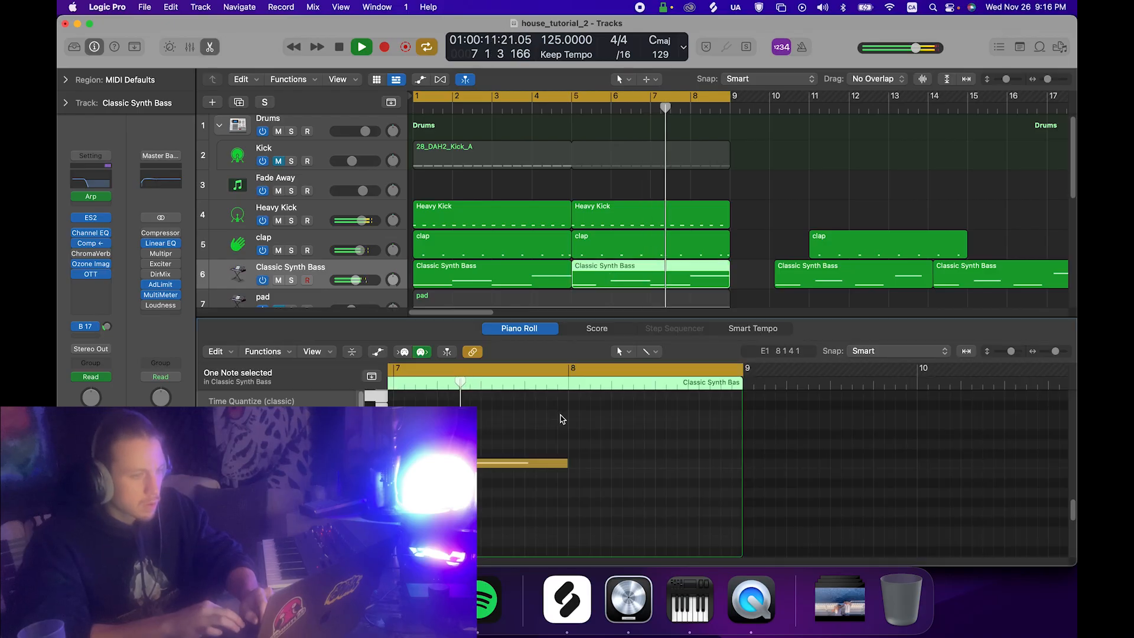
pyautogui.hscroll(-10, 555, 485)
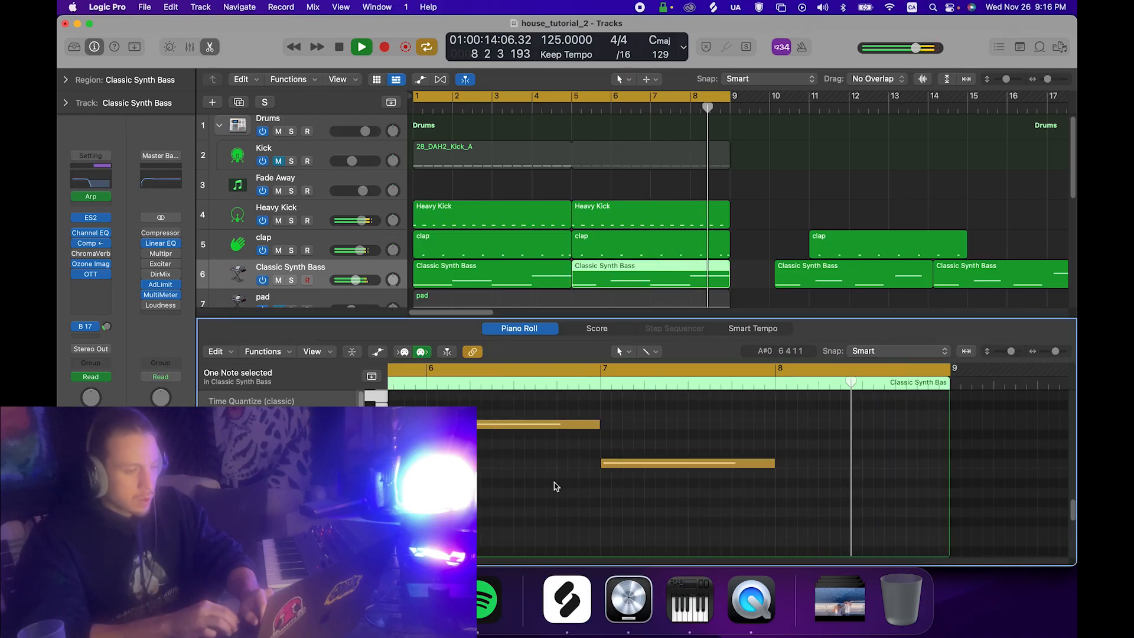
pyautogui.hscroll(1, 556, 486)
pyautogui.click(686, 471)
pyautogui.press('space')
pyautogui.moveTo(670, 461); pyautogui.dragTo(725, 461)
pyautogui.click(646, 503)
pyautogui.press('space')
pyautogui.hscroll(4, 668, 514)
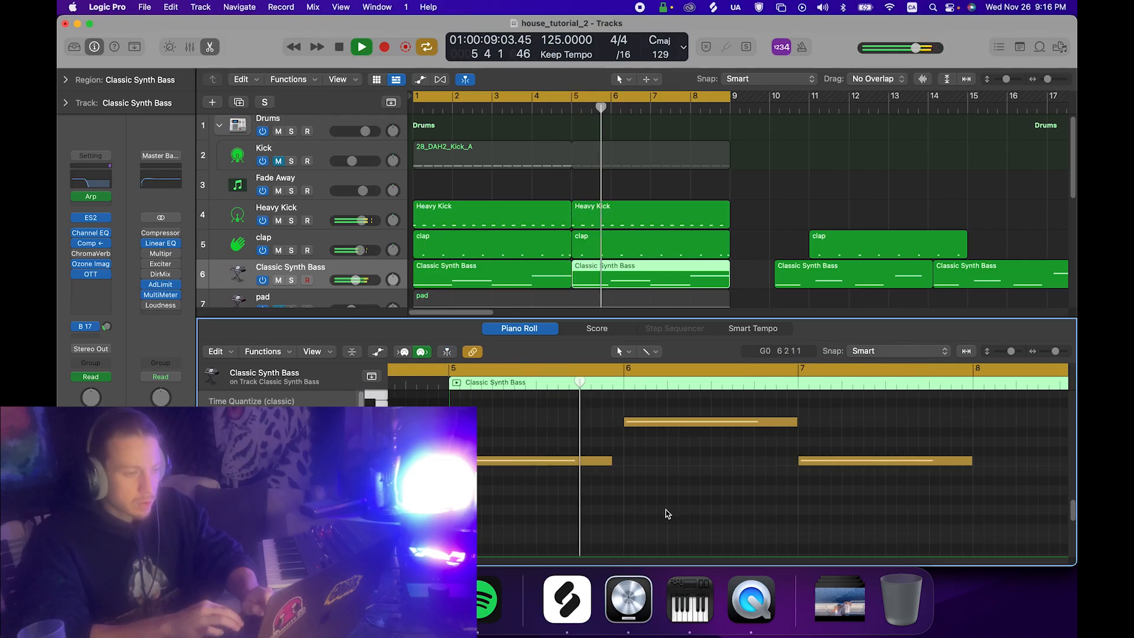
# Extend the region's first note exactly to the start of bar 6 and close the Piano Roll.
pyautogui.press('space')
pyautogui.moveTo(611, 461); pyautogui.dragTo(624, 460)
pyautogui.press('e')
pyautogui.click(576, 383)
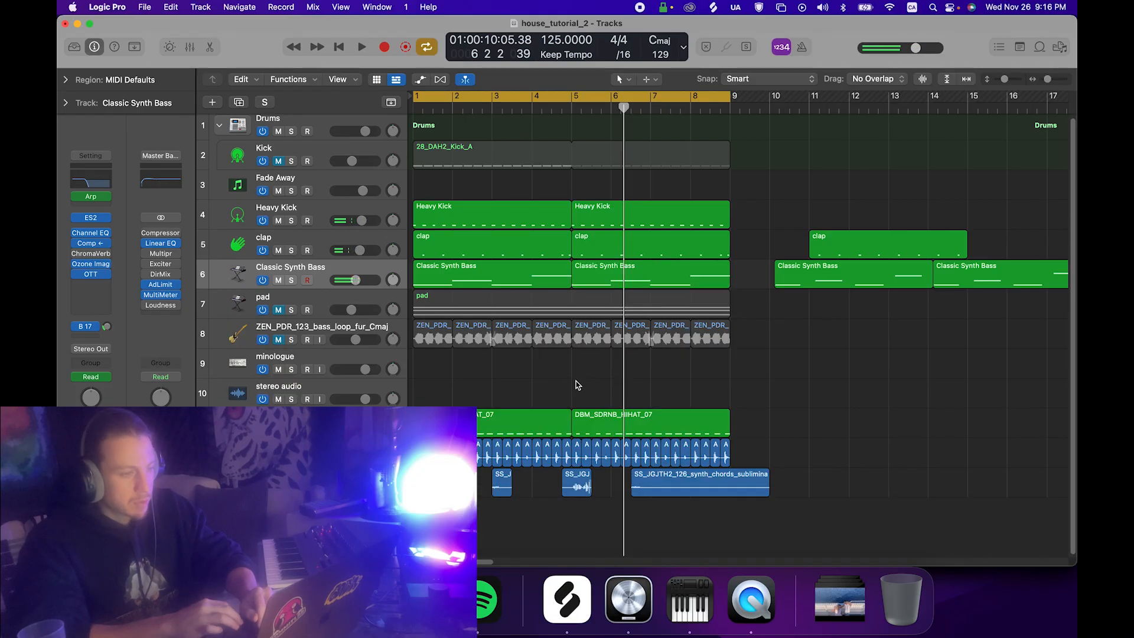
# Bounce the first synth chords region in place to a new track named chord, leaving the source region.
pyautogui.press('space')
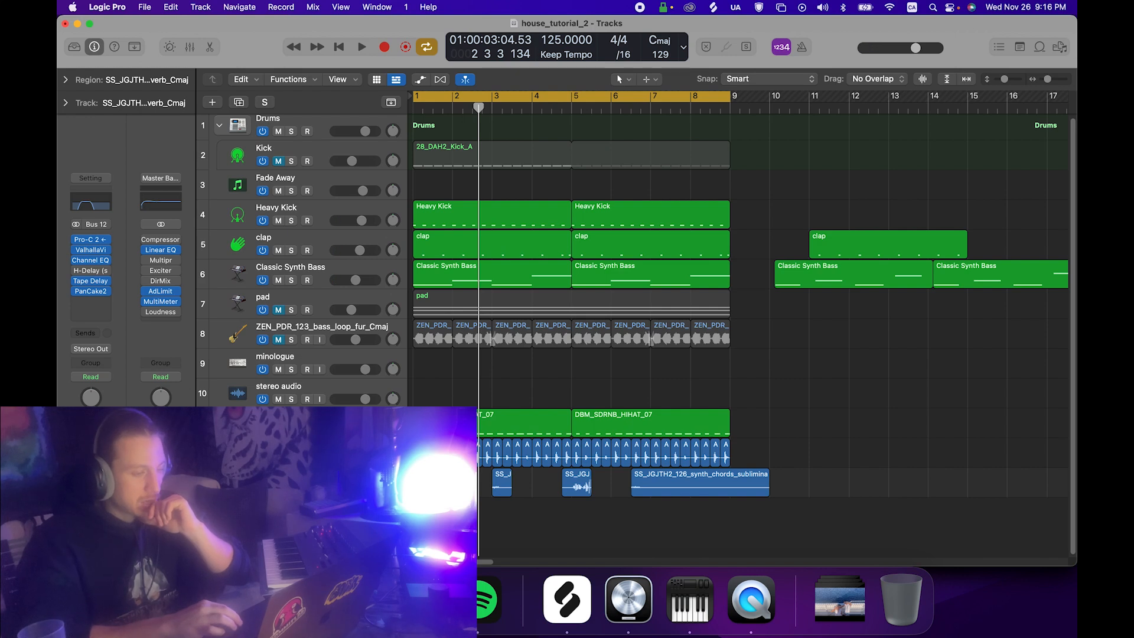
pyautogui.rightClick(422, 286)
pyautogui.press('Escape')
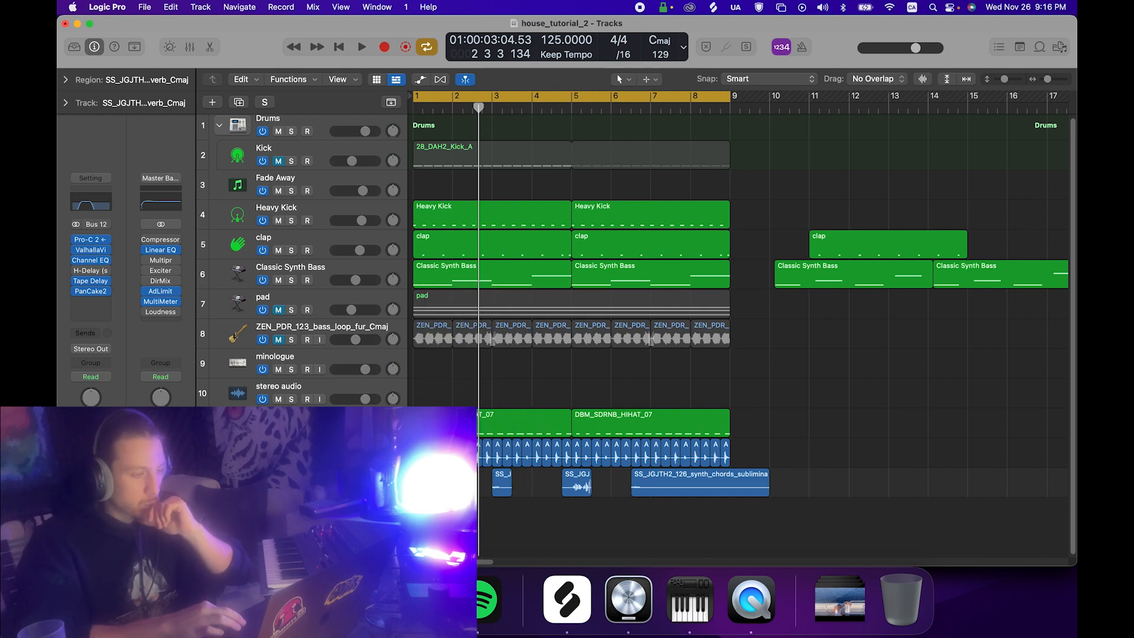
pyautogui.rightClick(423, 286)
pyautogui.moveTo(508, 470)
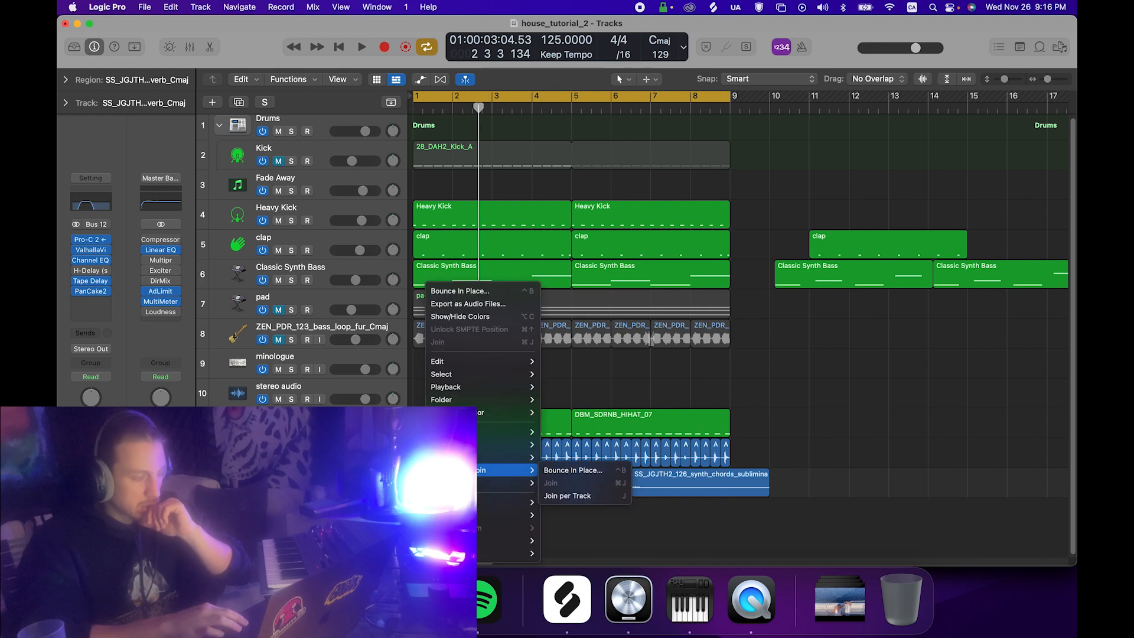
pyautogui.click(591, 472)
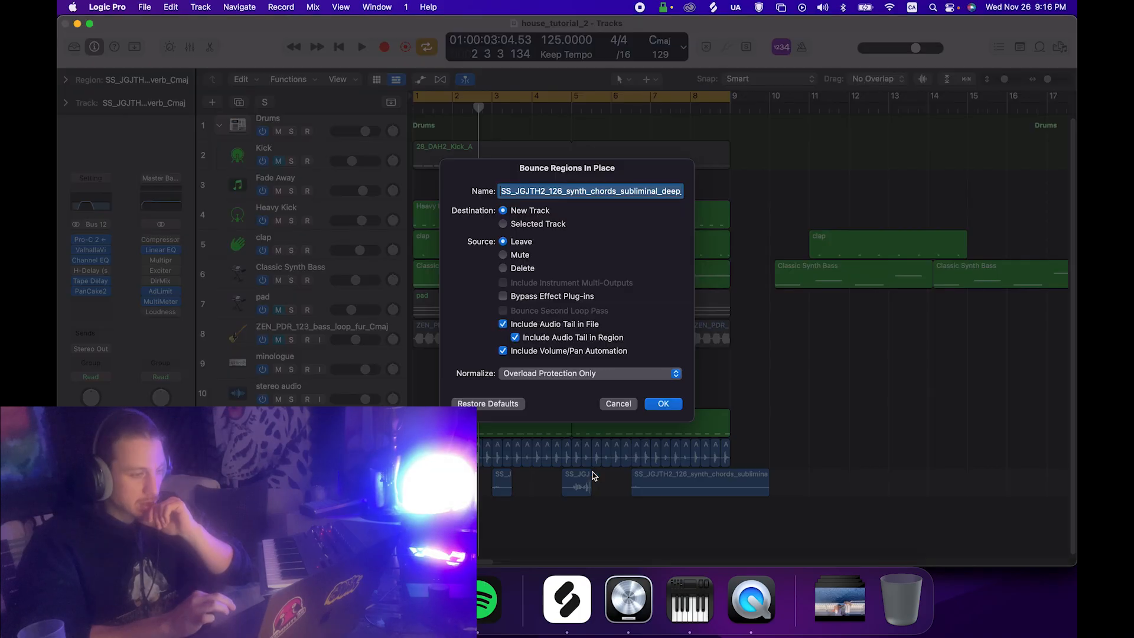
pyautogui.write('c')
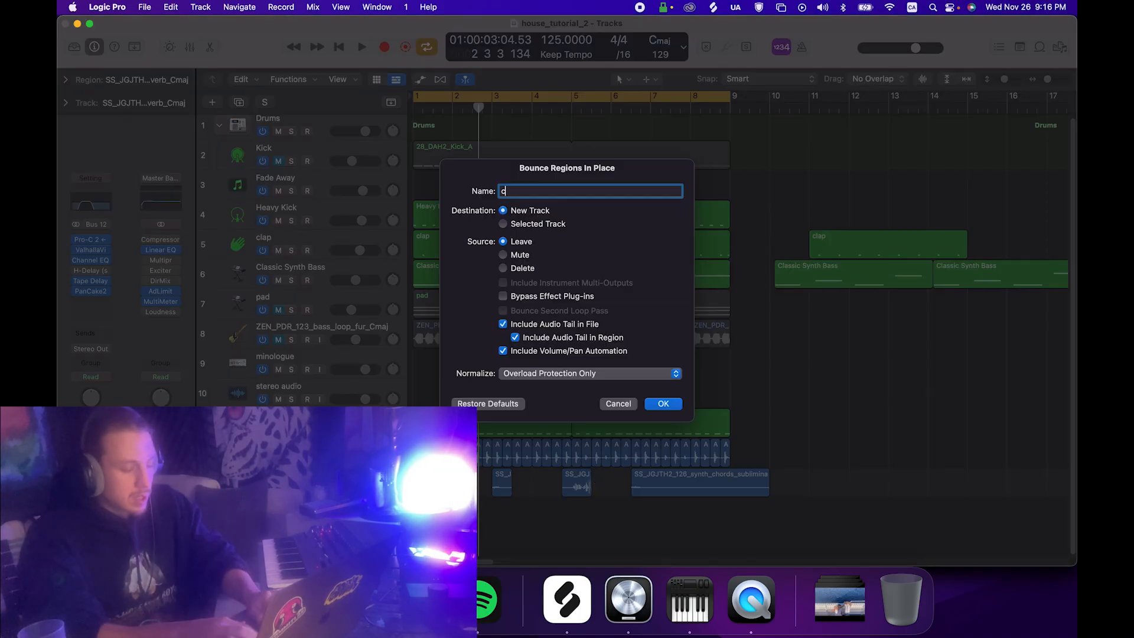
pyautogui.press('Return')
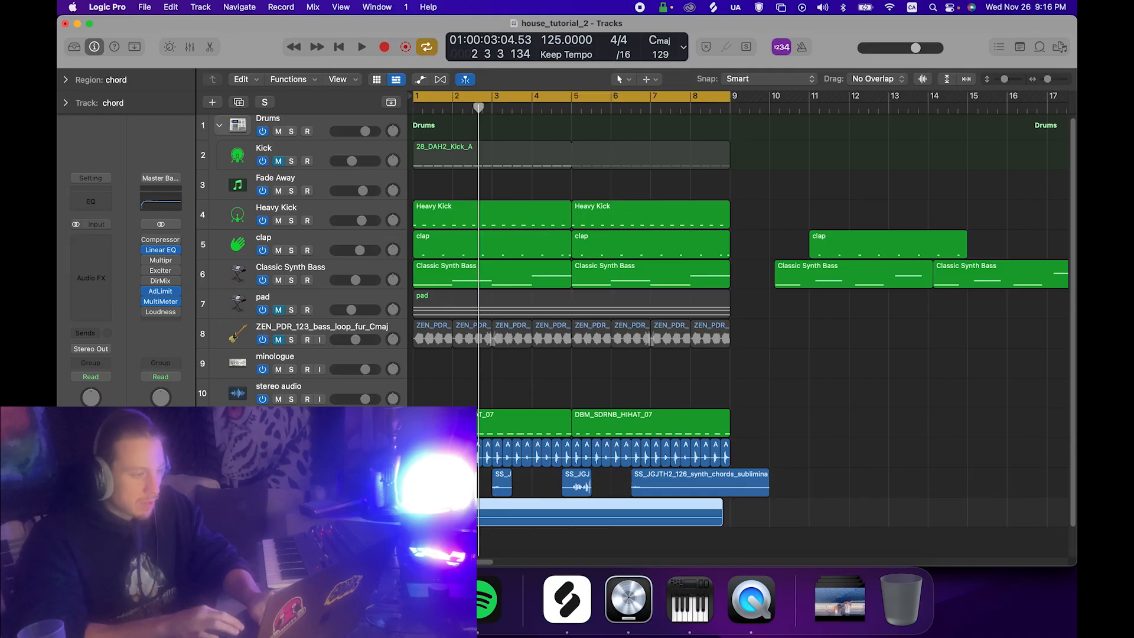
# Audition the bounced chord region in solo and turn solo off again.
pyautogui.hotkey('ctrl', 's')
pyautogui.press('space')
pyautogui.press('space')
pyautogui.hotkey('ctrl', 's')
# Reverse the bounced chord audio in the audio file editor and close the editor.
pyautogui.press('e')
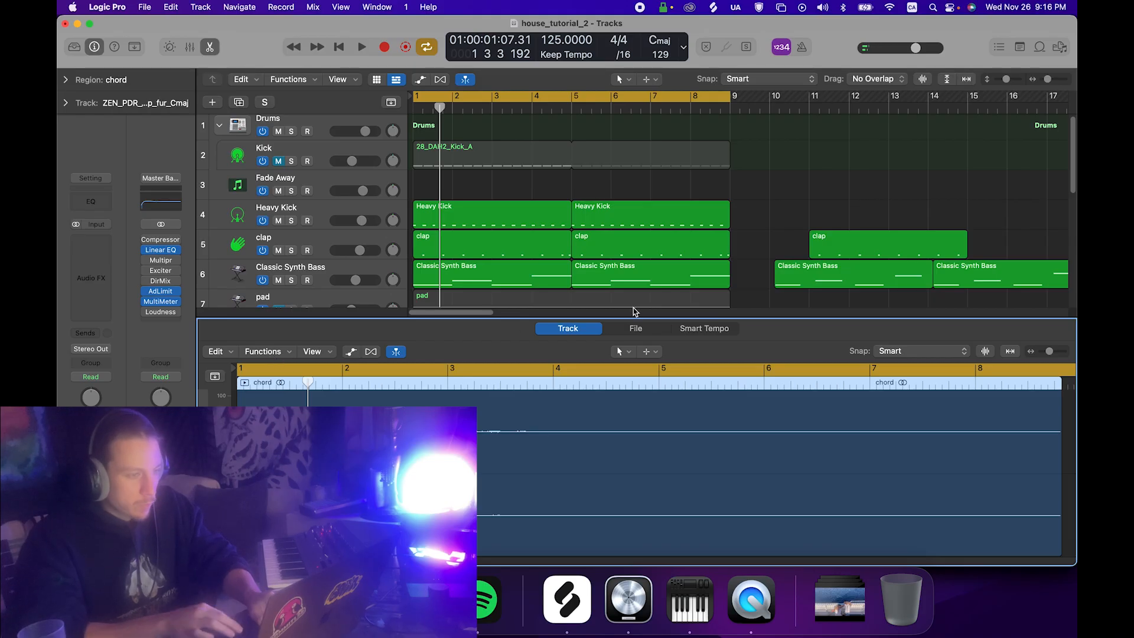
pyautogui.click(264, 351)
pyautogui.click(275, 354)
pyautogui.click(322, 353)
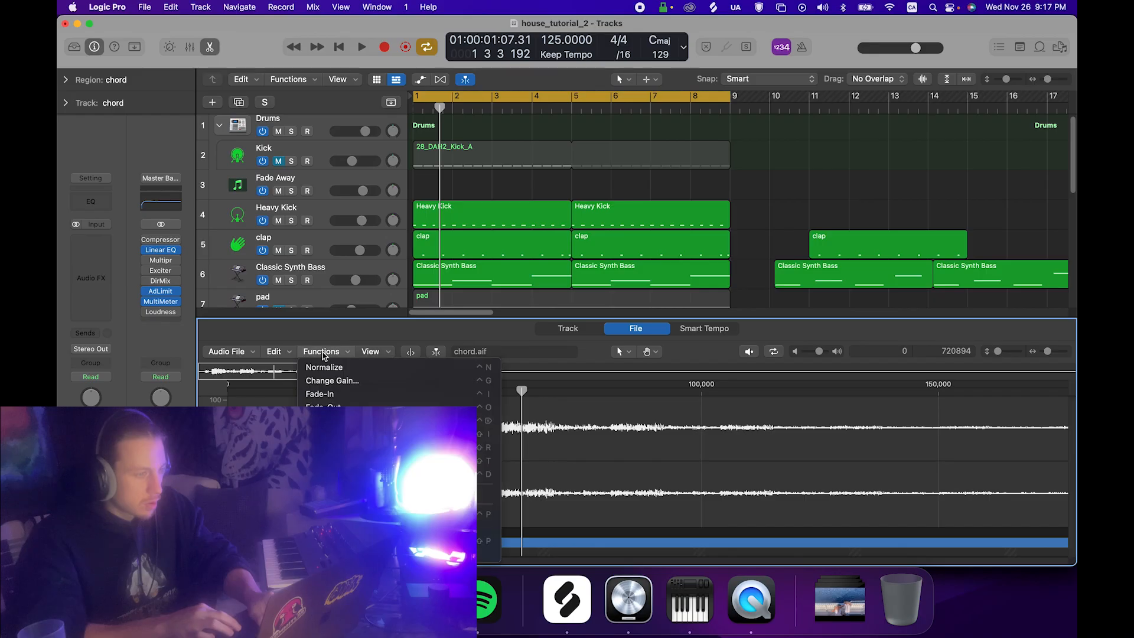
pyautogui.click(331, 447)
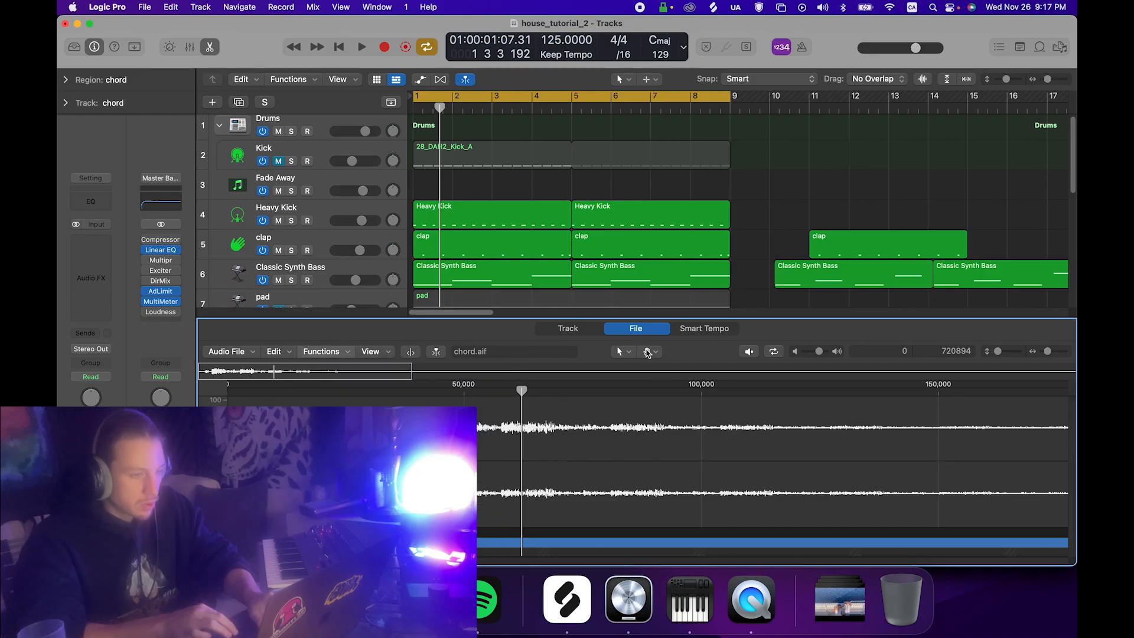
pyautogui.press('e')
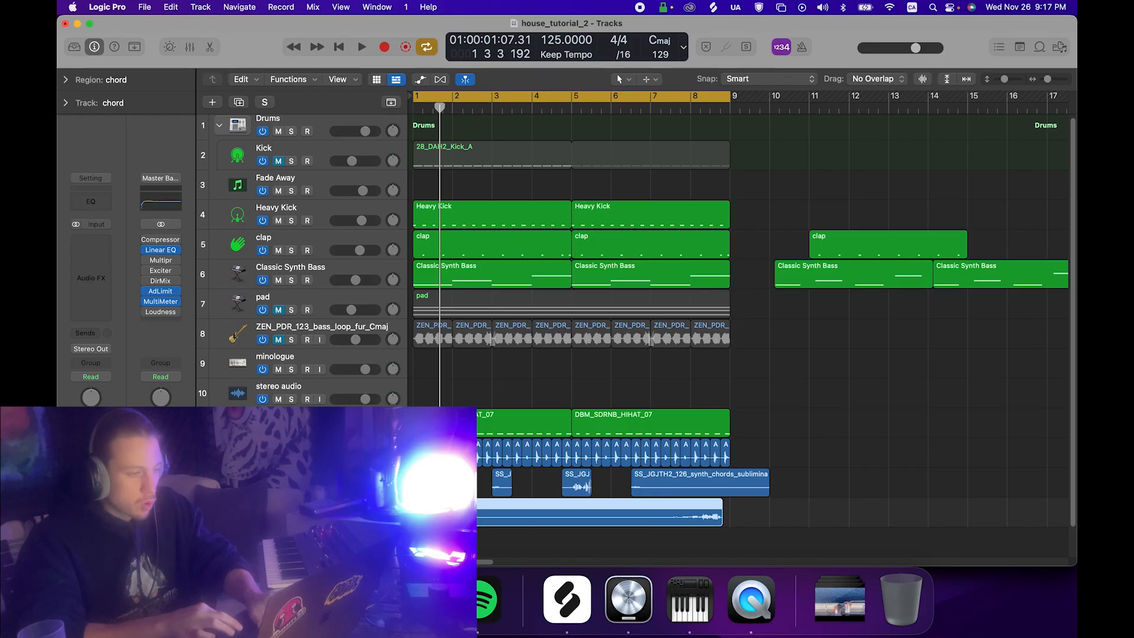
# Play the loop from about bar 6 to hear the reversed chord in context.
pyautogui.click(643, 110)
pyautogui.press('space')
pyautogui.click(625, 110)
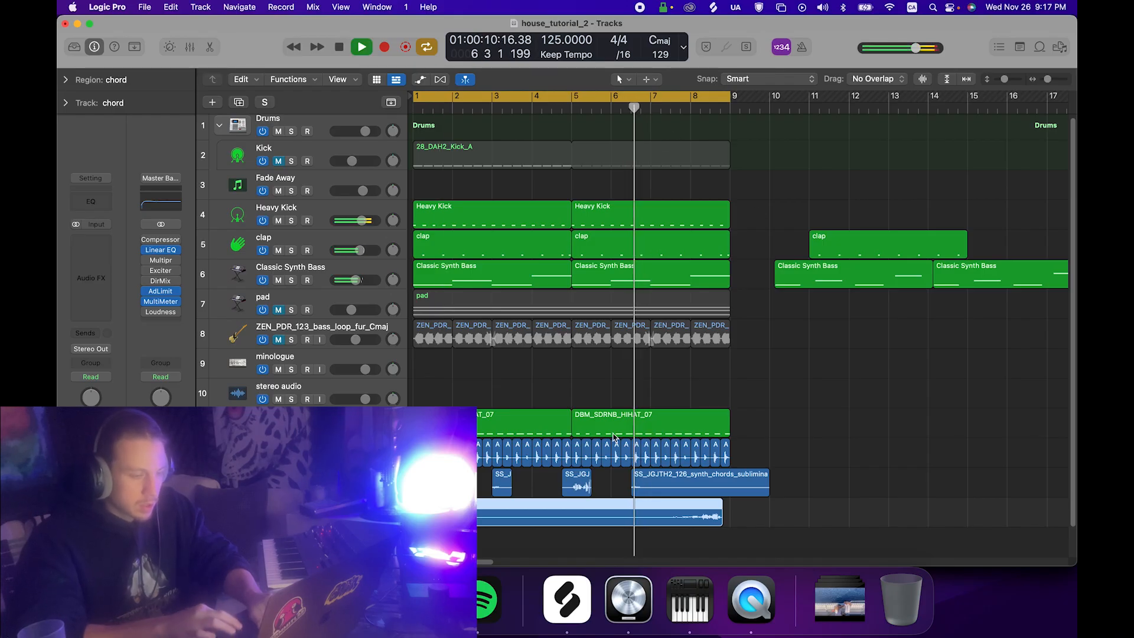
# Move the reversed chord region about half a bar later and insert ChromaVerb on the chord track.
pyautogui.click(485, 492)
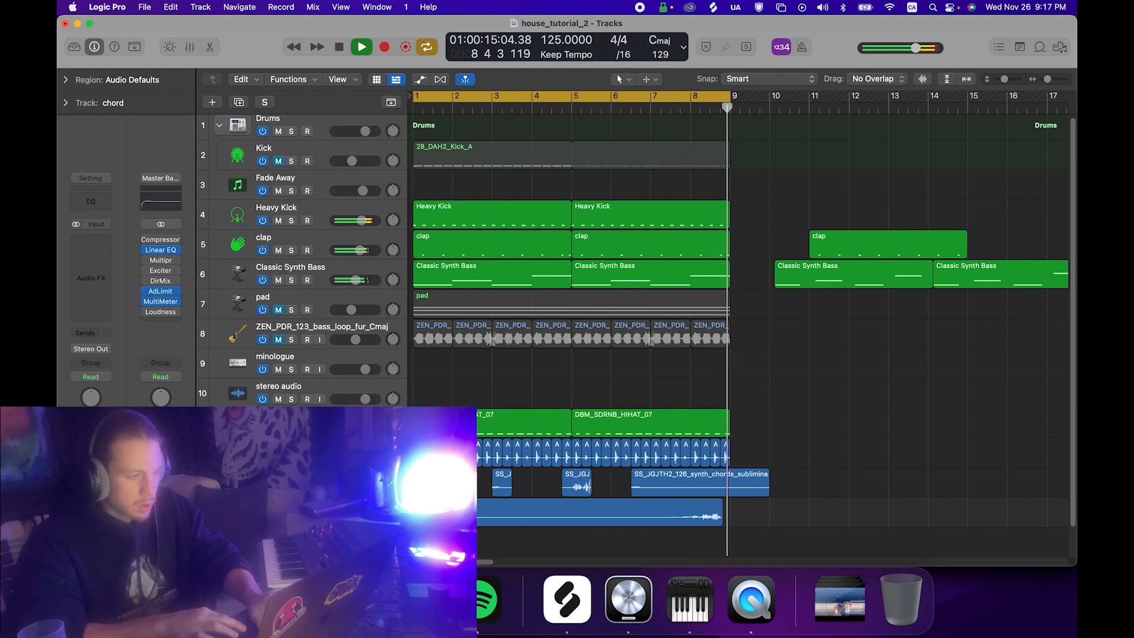
pyautogui.moveTo(539, 513); pyautogui.dragTo(560, 514)
pyautogui.click(91, 248)
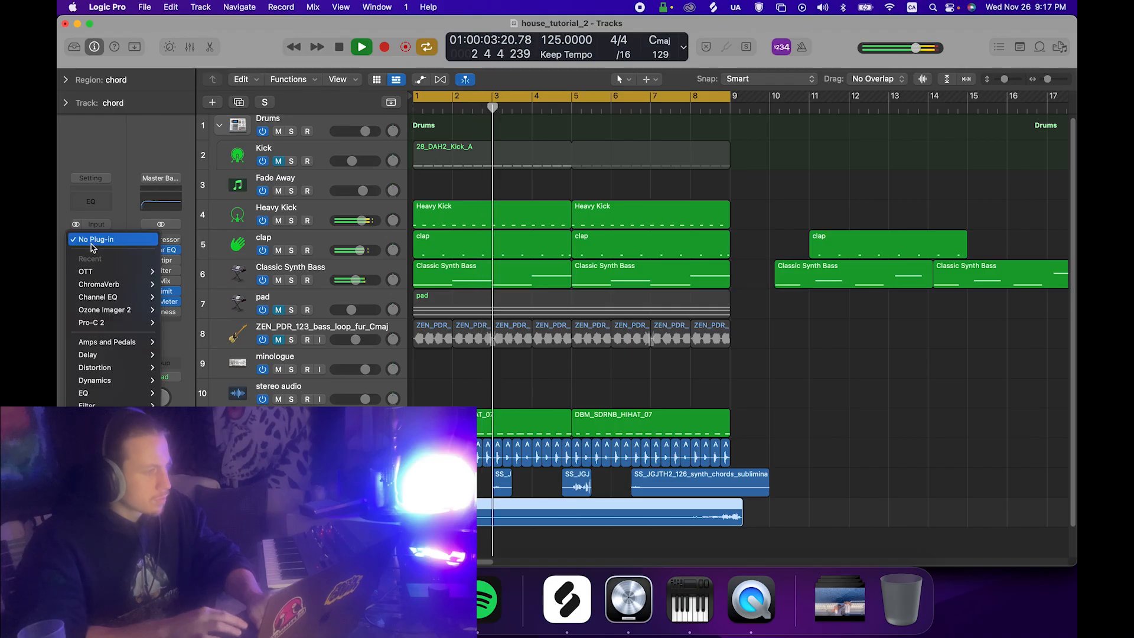
pyautogui.click(104, 280)
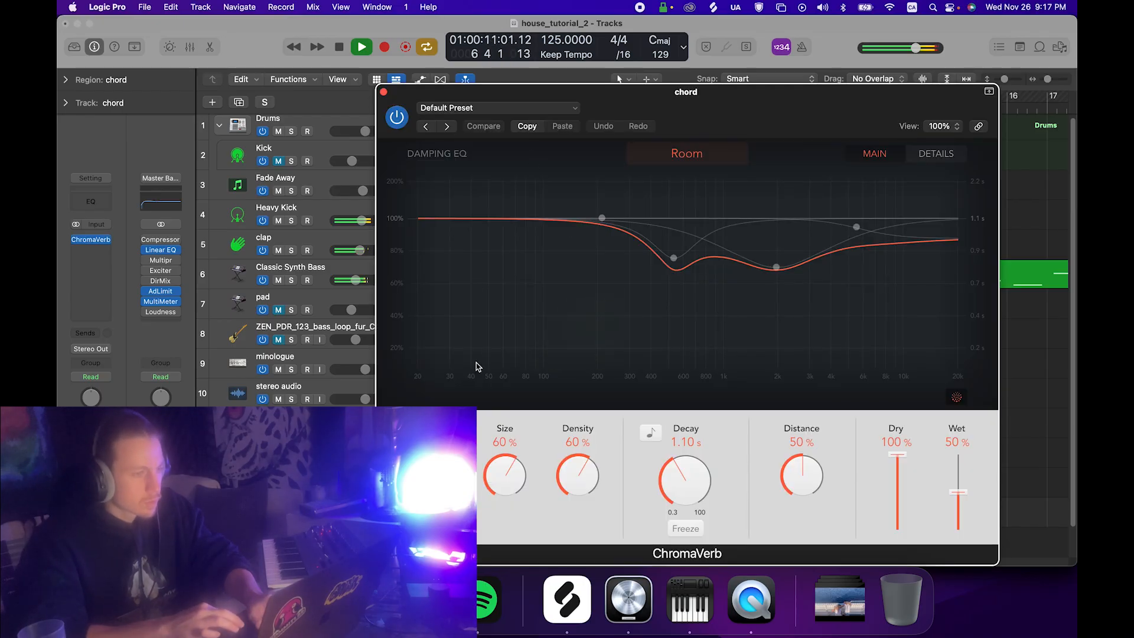
# Load ChromaVerb's Clean Space preset, lower Wet to 35%, and return to the plain Tracks view.
pyautogui.click(457, 109)
pyautogui.moveTo(614, 413)
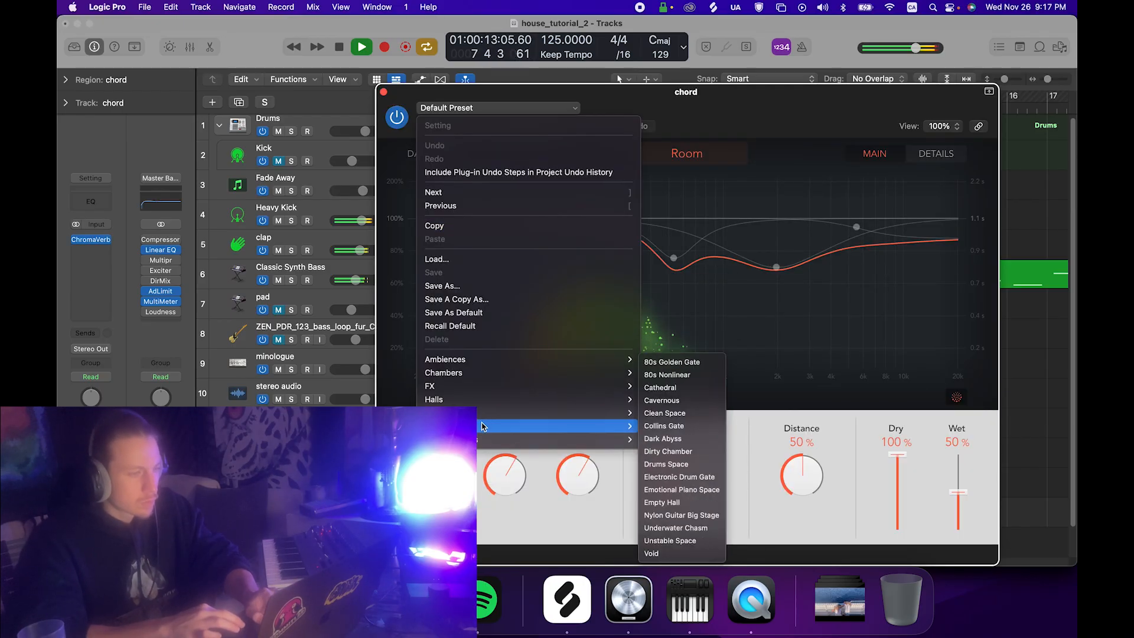
pyautogui.click(679, 411)
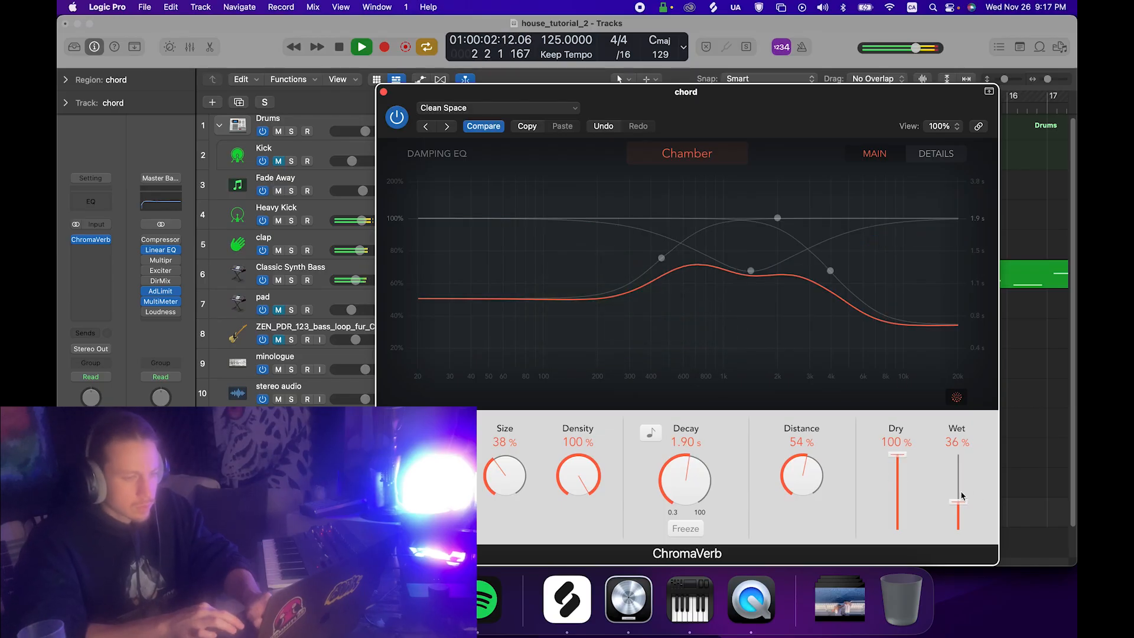
pyautogui.click(383, 91)
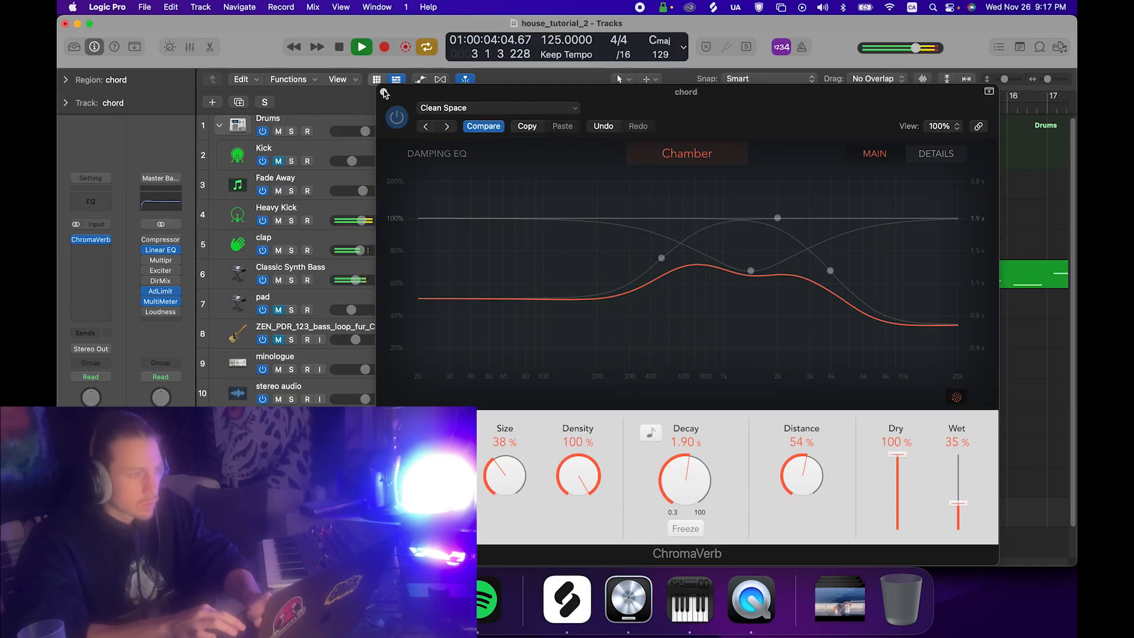
pyautogui.click(383, 92)
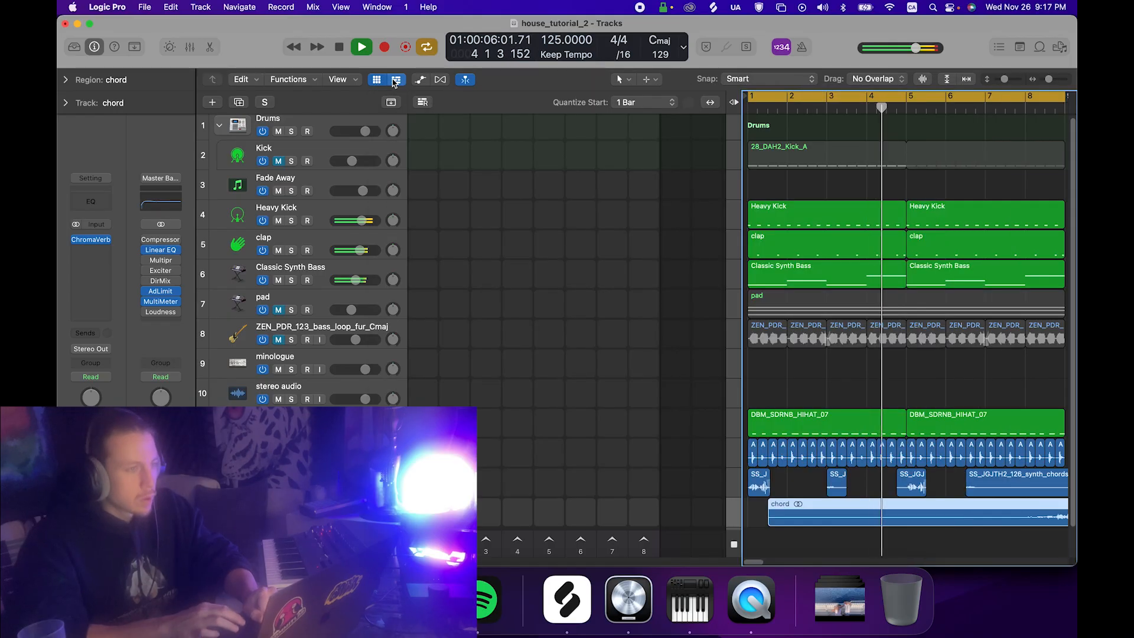
pyautogui.click(395, 81)
pyautogui.click(395, 81)
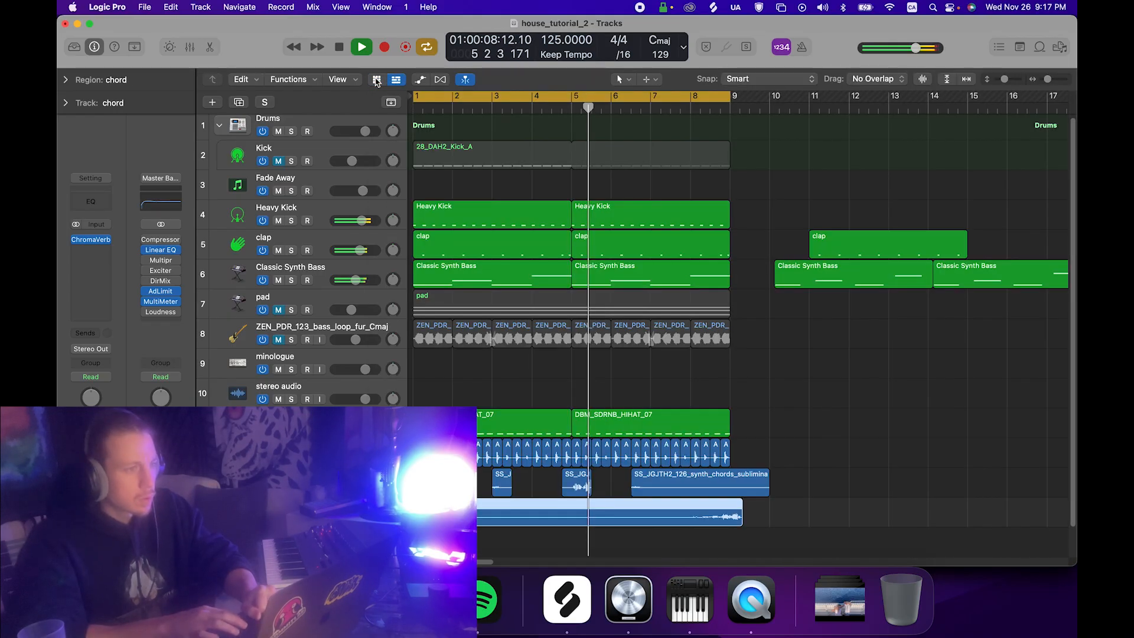
pyautogui.click(601, 383)
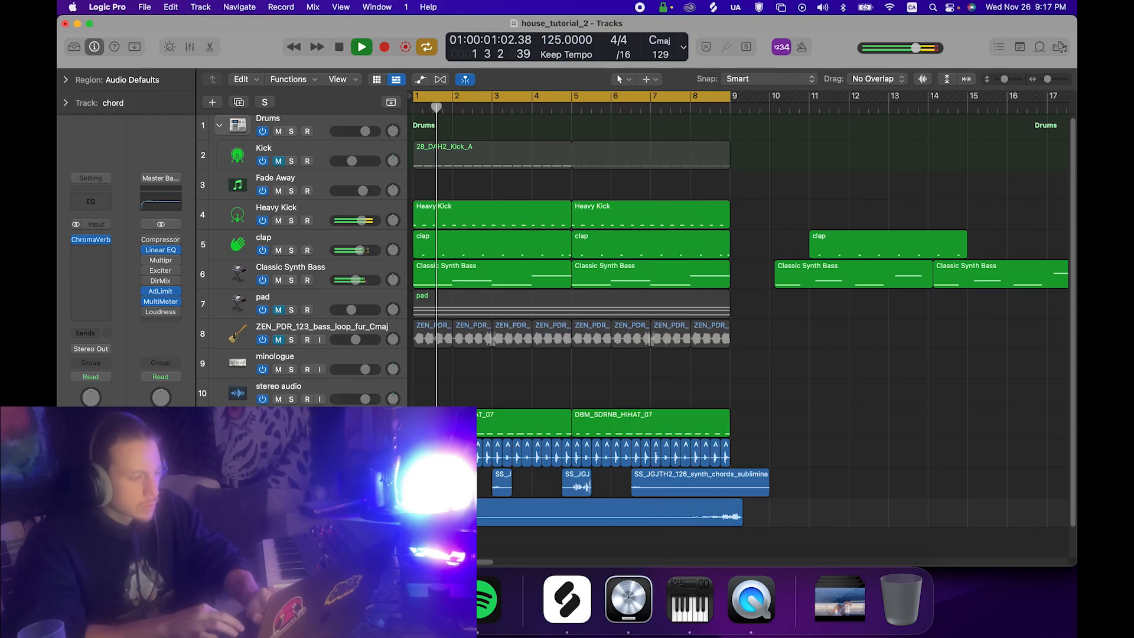
# Copy the Pro-C 2 compressor onto the chord channel in the mixer, ahead of ChromaVerb.
pyautogui.press('x')
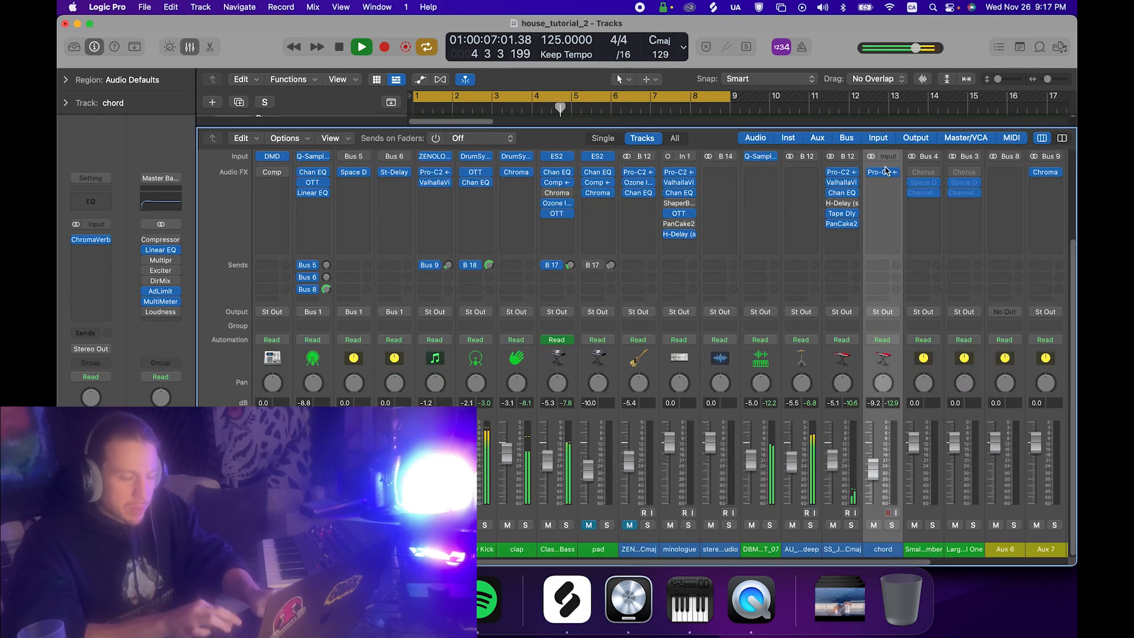
pyautogui.moveTo(884, 171); pyautogui.dragTo(884, 172)
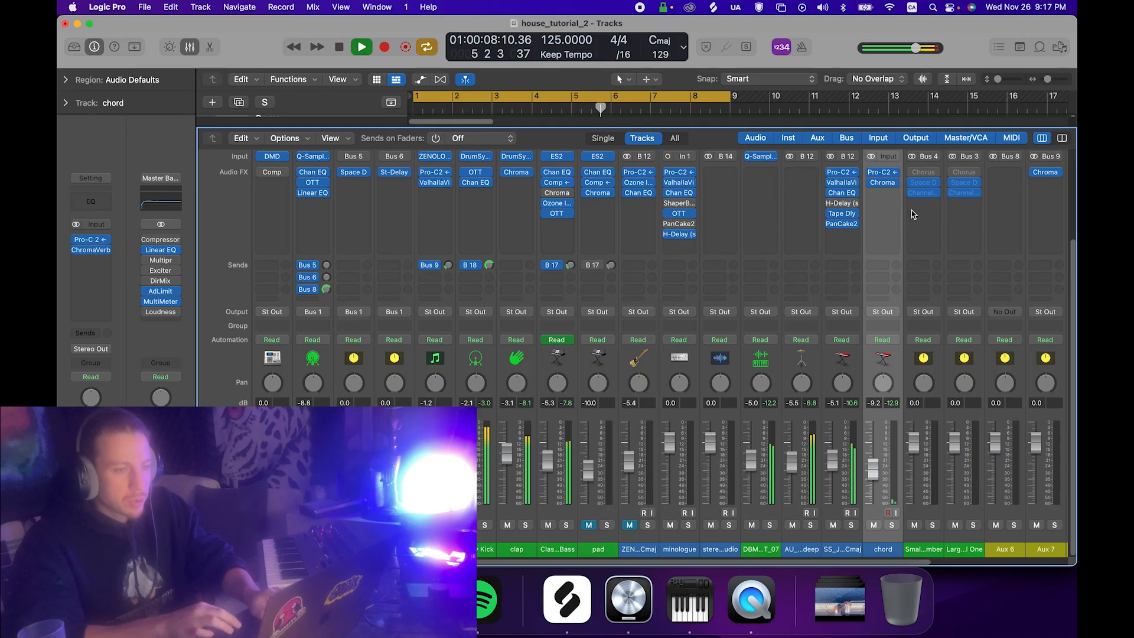
pyautogui.press('x')
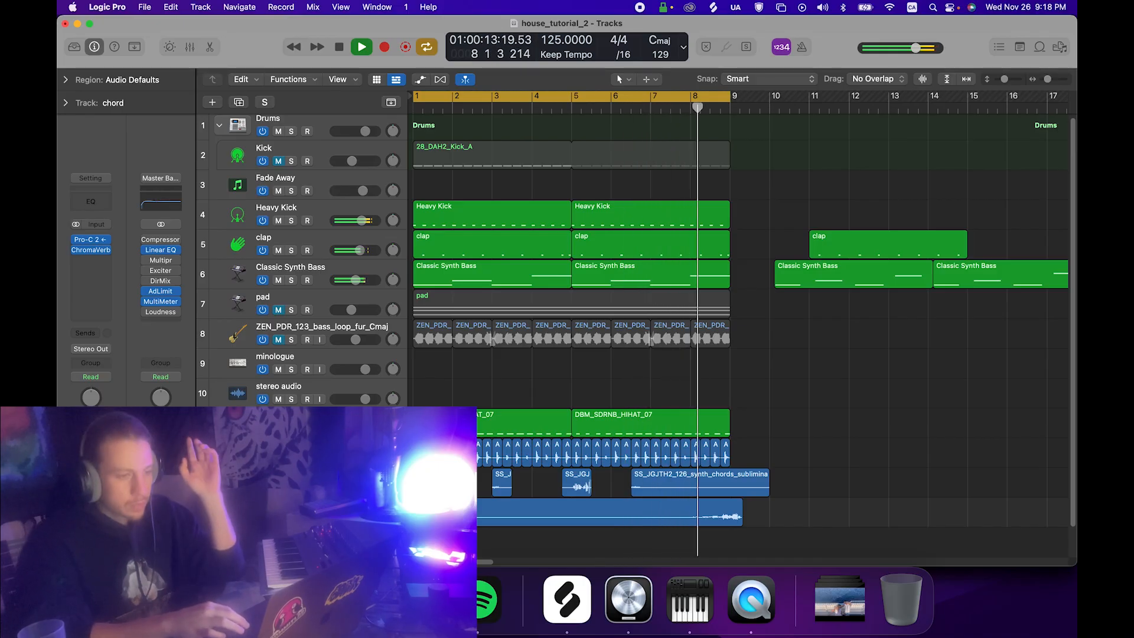
# Switch to Splice, audition the house samples following the ZEN_PDR bass loop, and download lh3_126_kit_loop_waves_lazer_FX_Cmaj.wav.
pyautogui.click(567, 600)
pyautogui.scroll(-10, 512, 227)
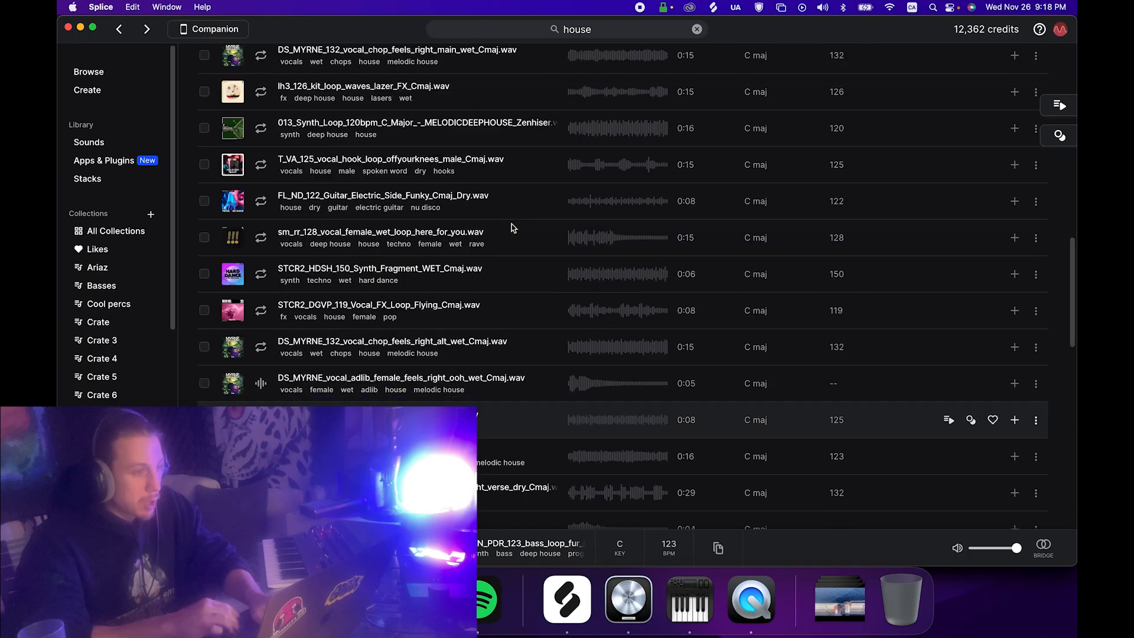
pyautogui.scroll(1, 512, 224)
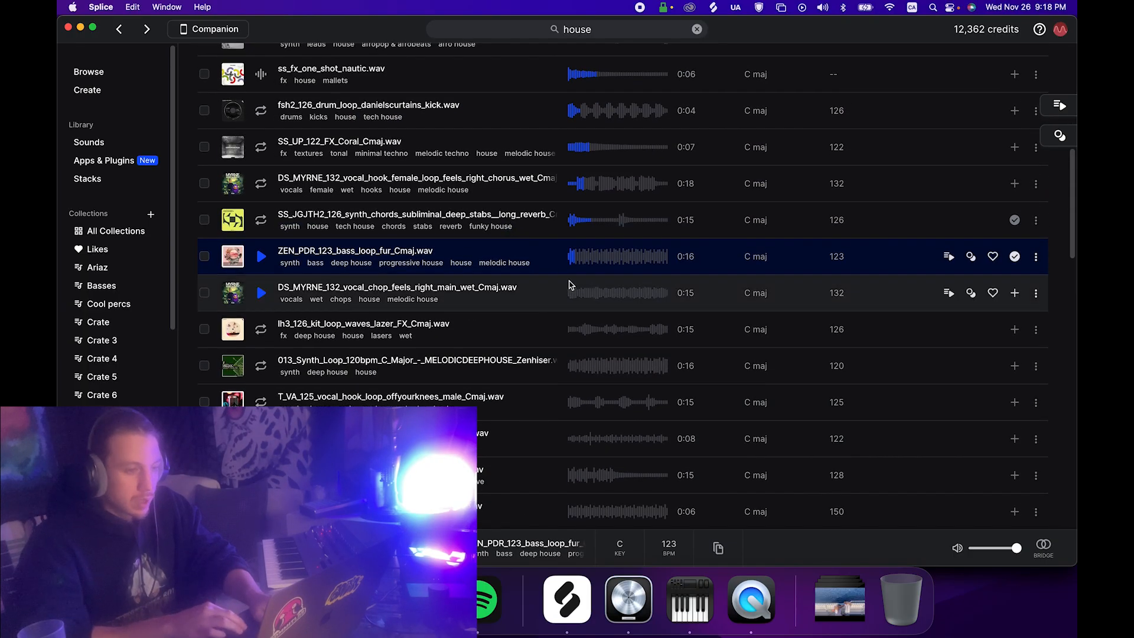
pyautogui.press('super+Tab')
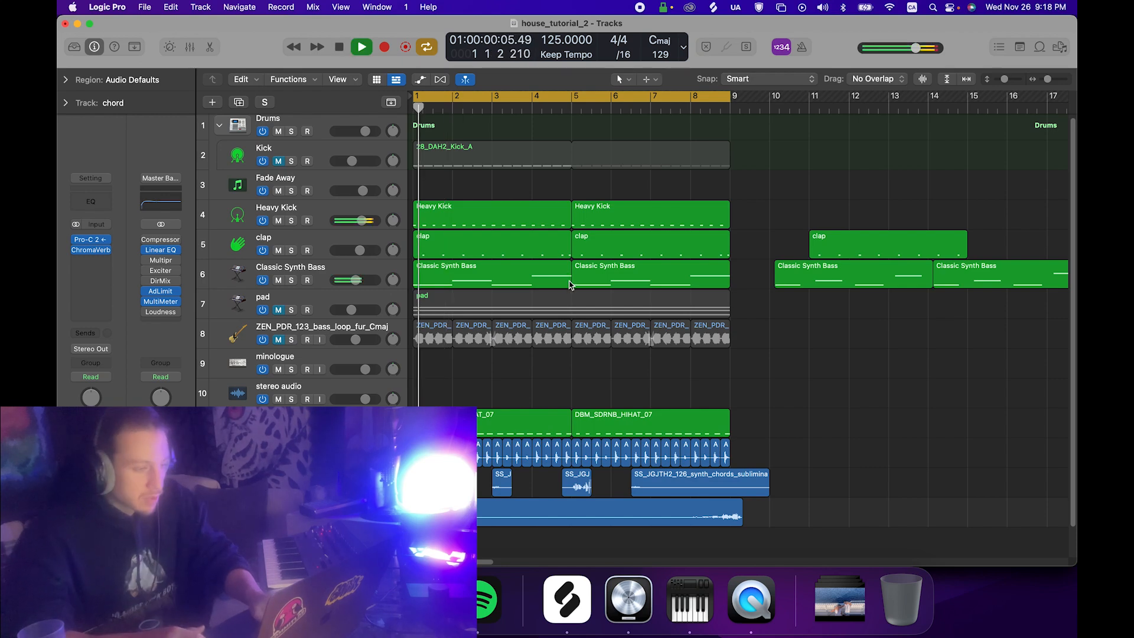
pyautogui.press('super+Tab')
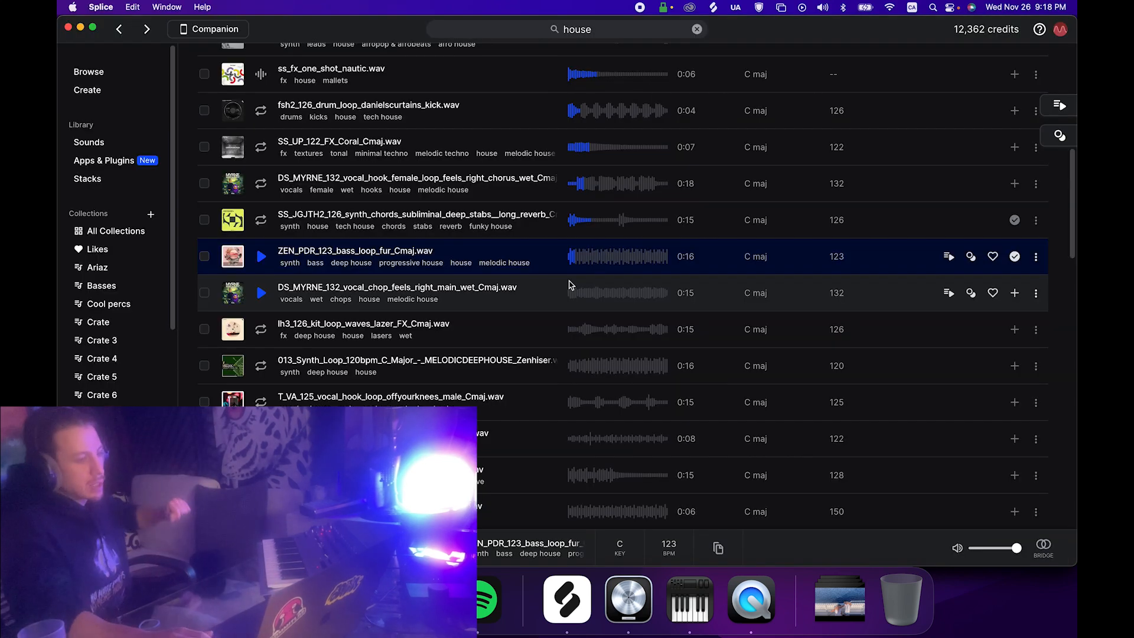
pyautogui.press('Down')
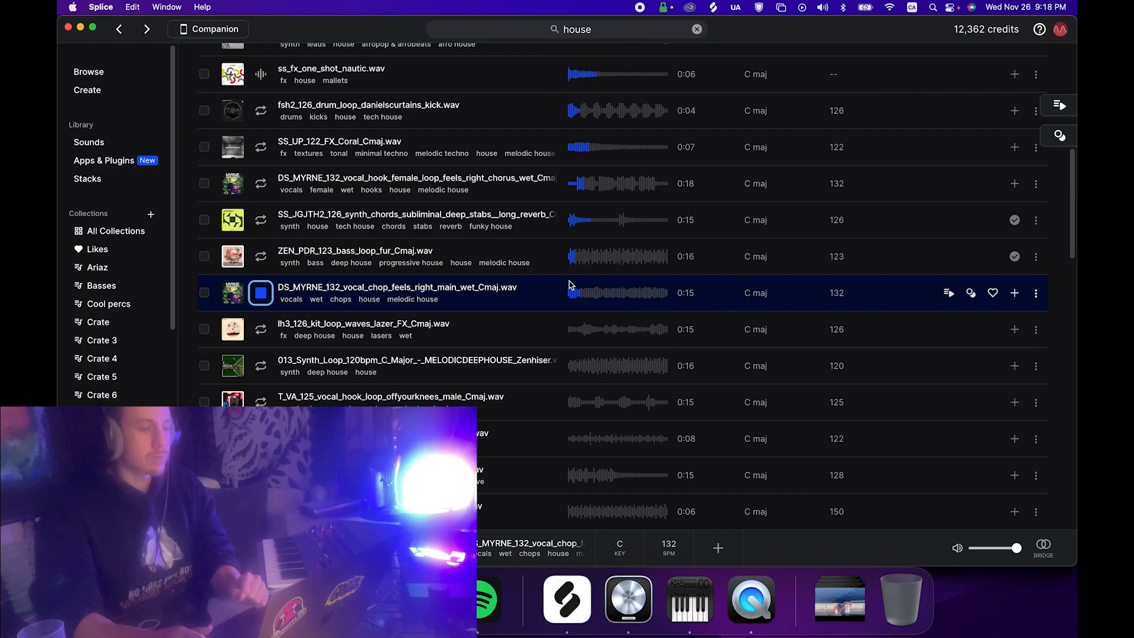
pyautogui.press('Down')
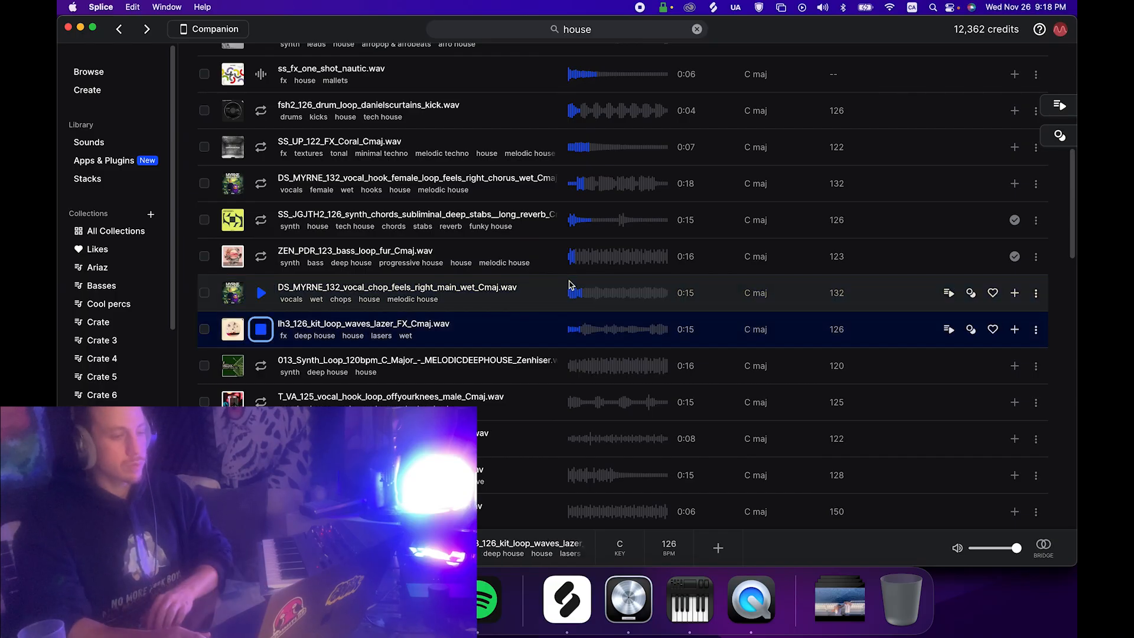
pyautogui.press('Down')
pyautogui.press('Up')
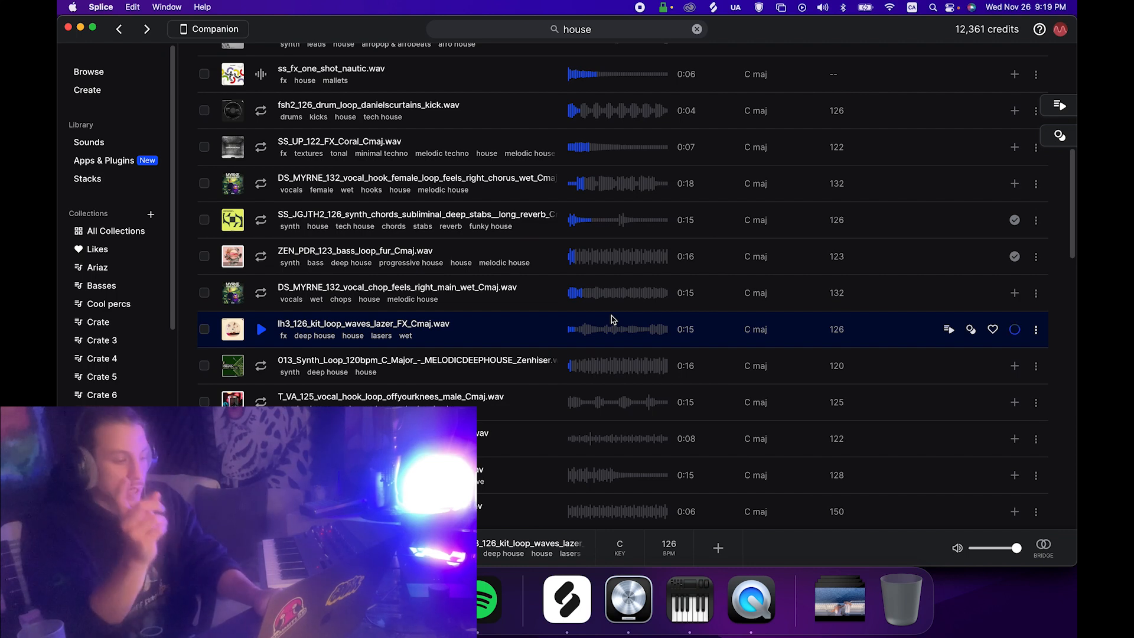
# Add the lh3_126_kit_loop_waves_lazer_FX_Cmaj loop to a new track below chord in Logic Pro and play it with the groove.
pyautogui.scroll(-1, 597, 337)
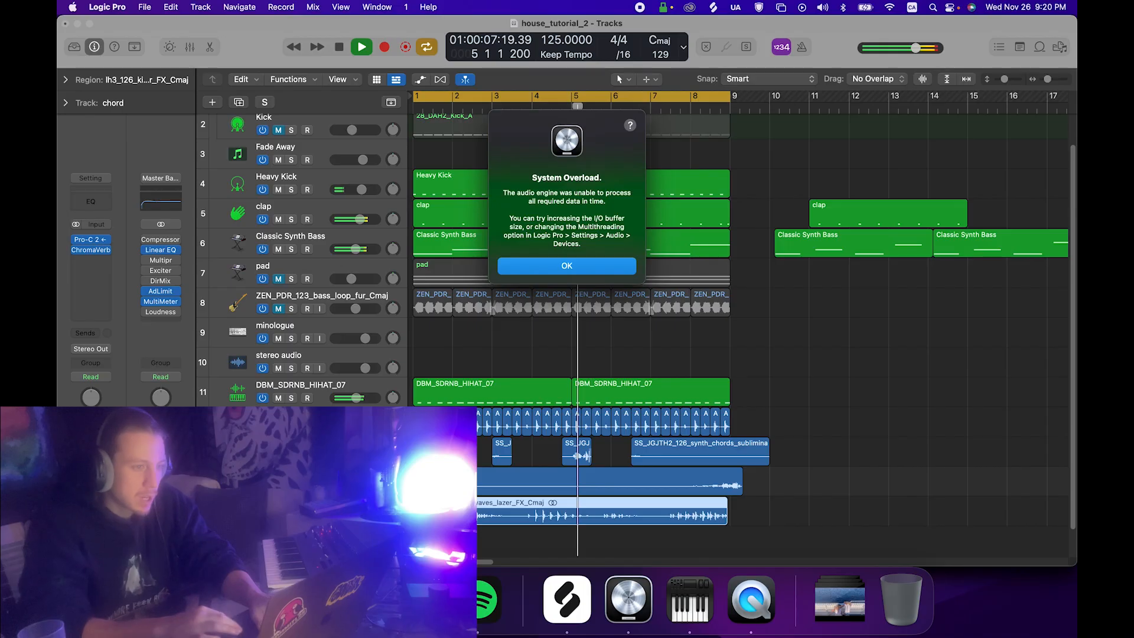
pyautogui.press('Return')
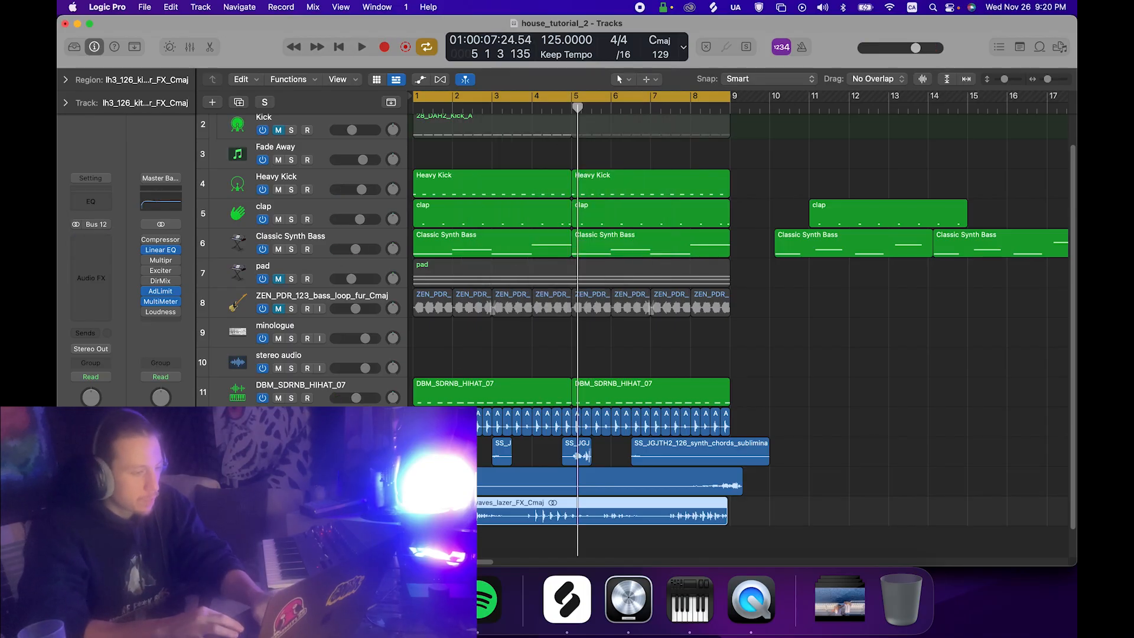
pyautogui.press('space')
pyautogui.hotkey('shift', 'd')
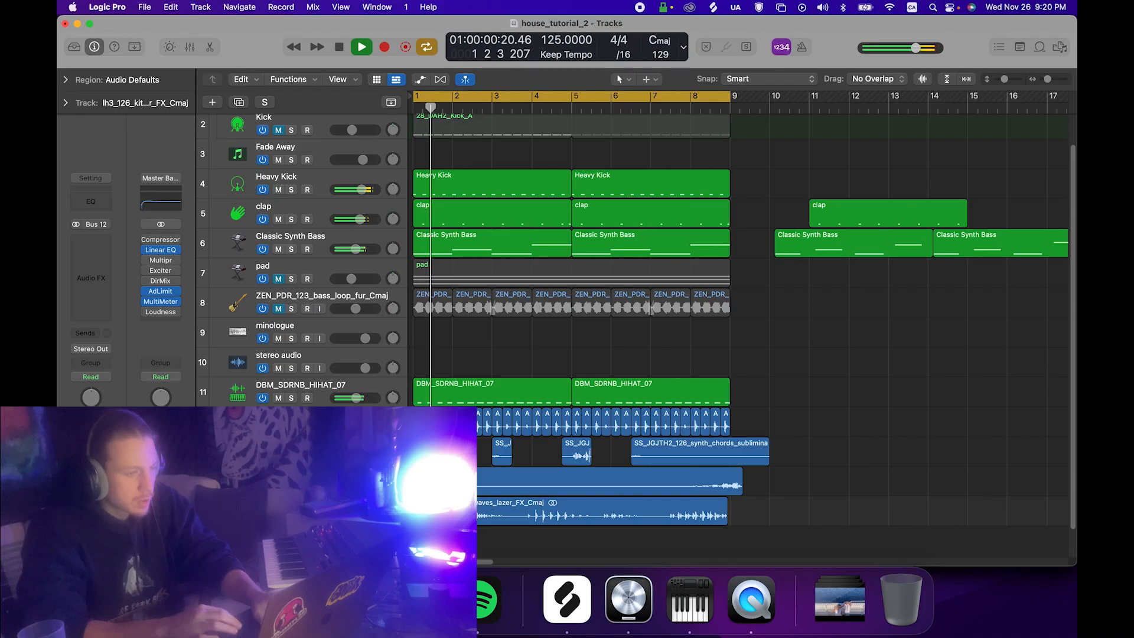
pyautogui.press('space')
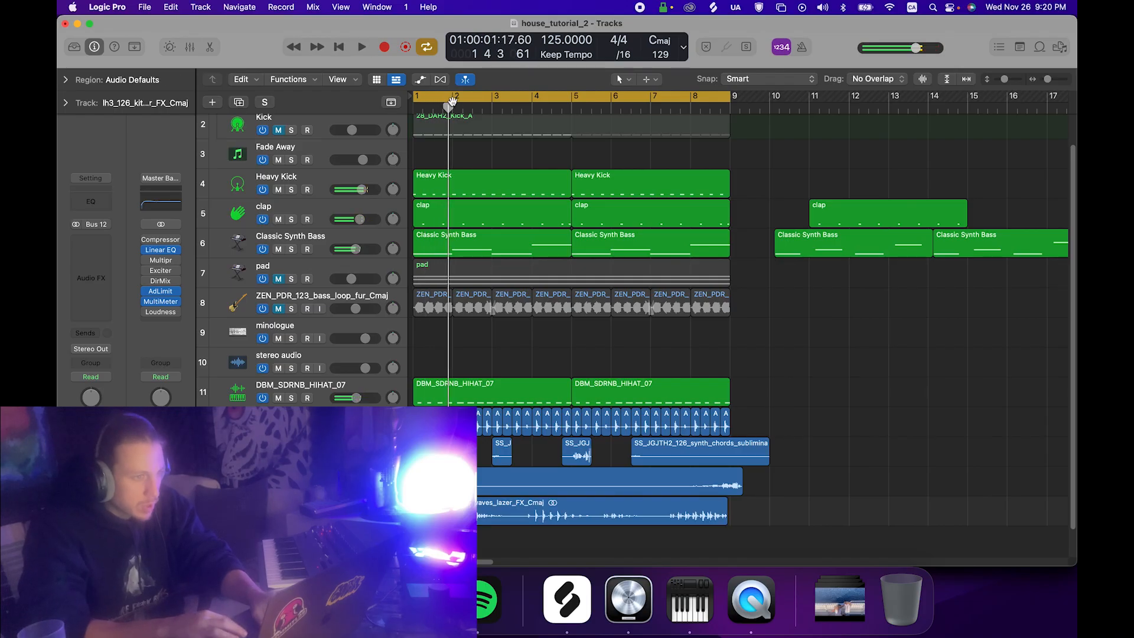
# Split the lh3 lazer FX region at position 1 4 2 and move the remainder to about bar 10.7, keeping cycle mode on.
pyautogui.click(452, 101)
pyautogui.click(452, 107)
pyautogui.click(445, 106)
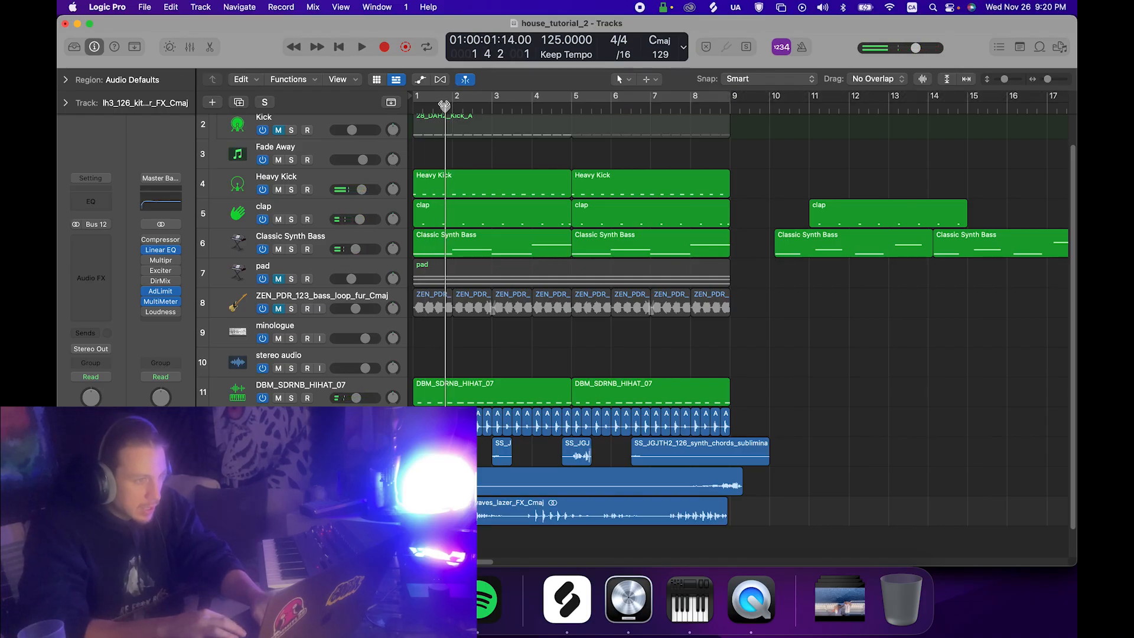
pyautogui.click(450, 511)
pyautogui.moveTo(450, 511); pyautogui.dragTo(810, 511)
pyautogui.press('space')
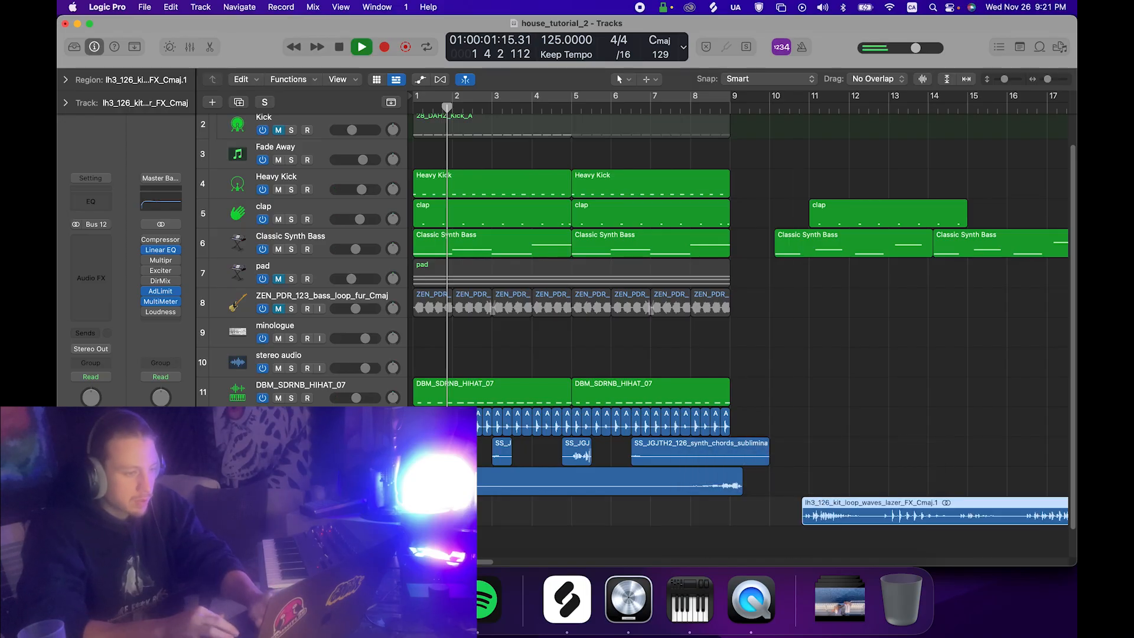
pyautogui.press('c')
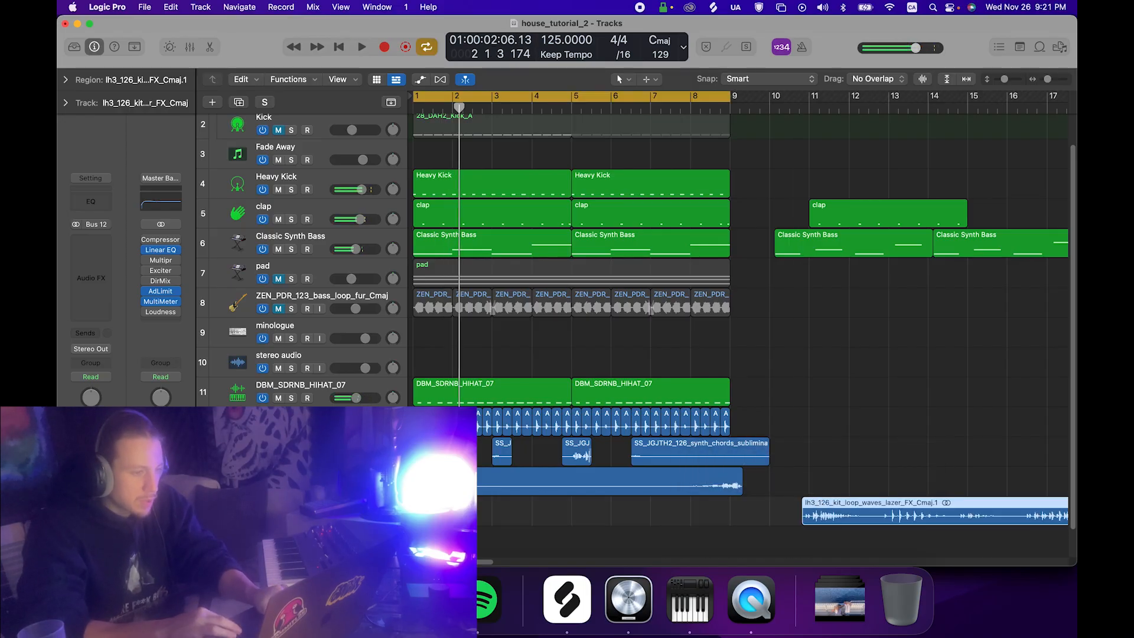
# Inspect the short lazer FX piece left in bar 1 and play the loop from the start to hear it.
pyautogui.scroll(5, 801, 511)
pyautogui.hscroll(-12, 802, 511)
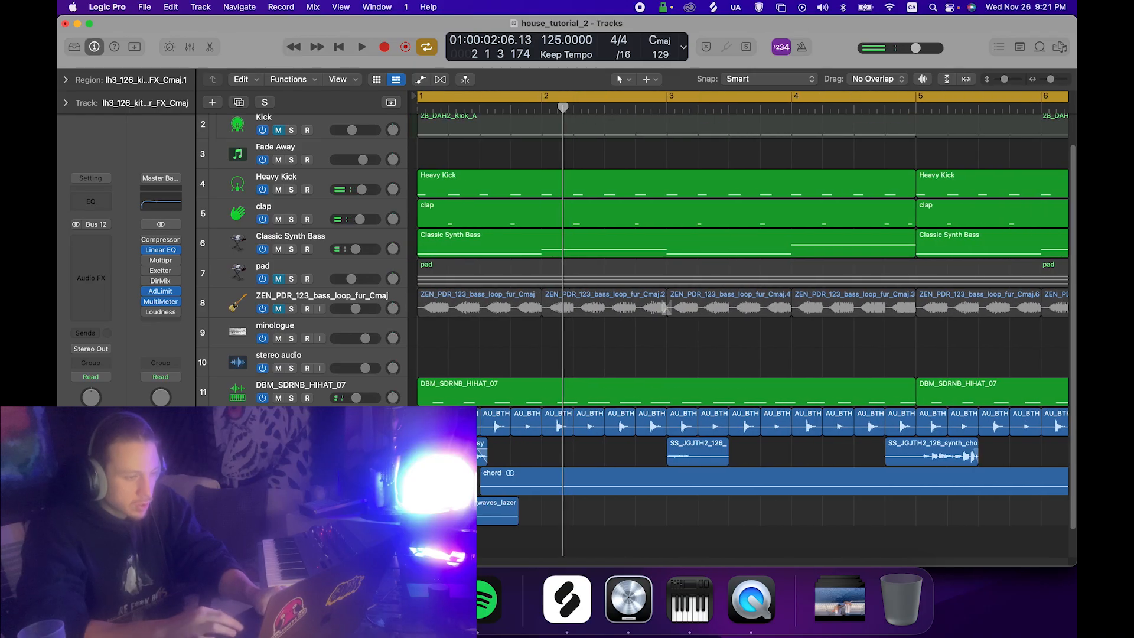
pyautogui.click(480, 515)
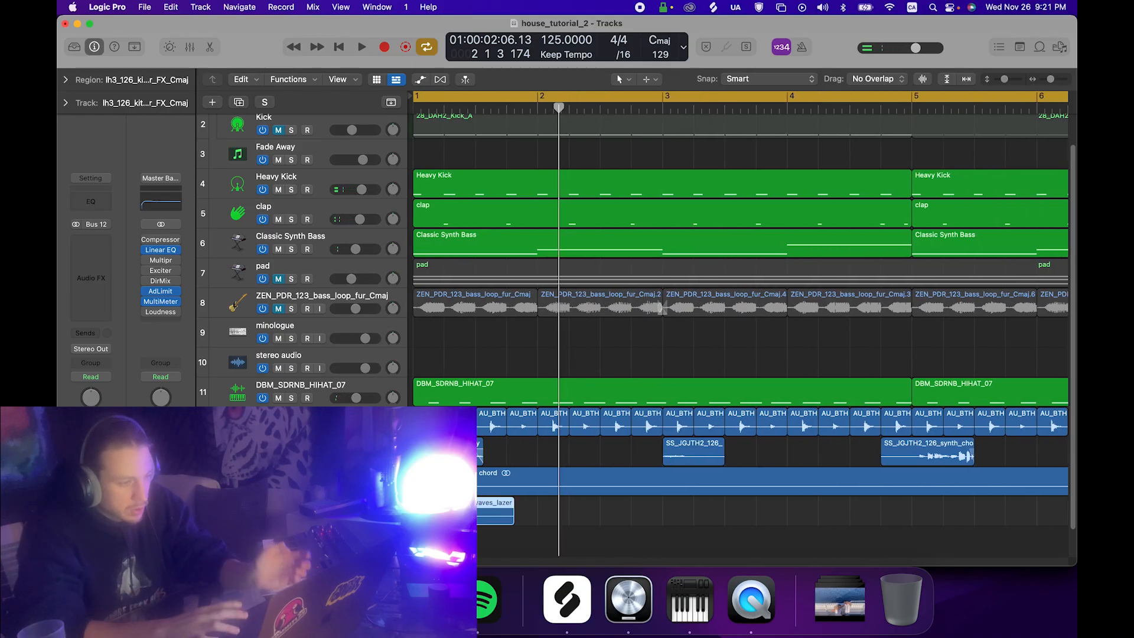
pyautogui.click(525, 521)
pyautogui.scroll(-5, 526, 521)
pyautogui.scroll(-1, 526, 521)
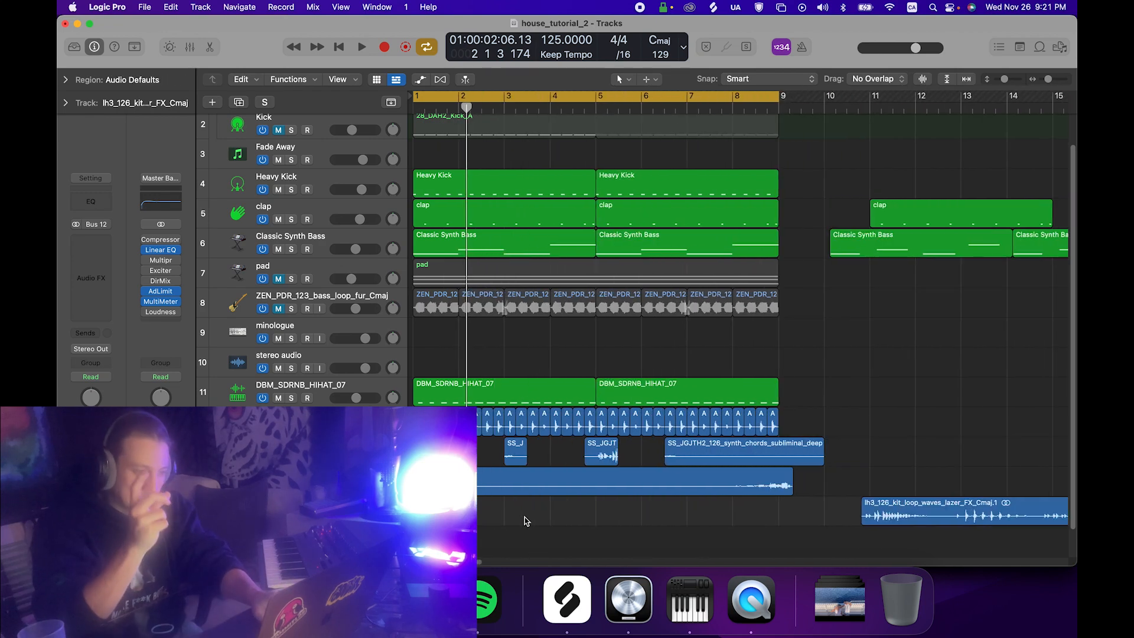
pyautogui.press('Return')
pyautogui.press('space')
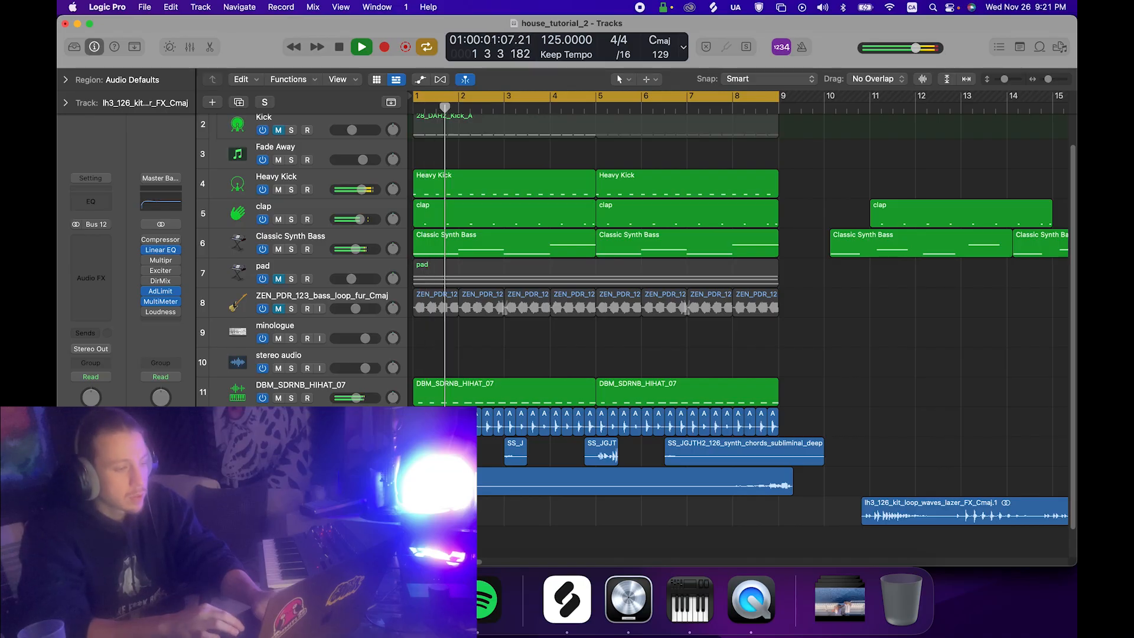
pyautogui.press('space')
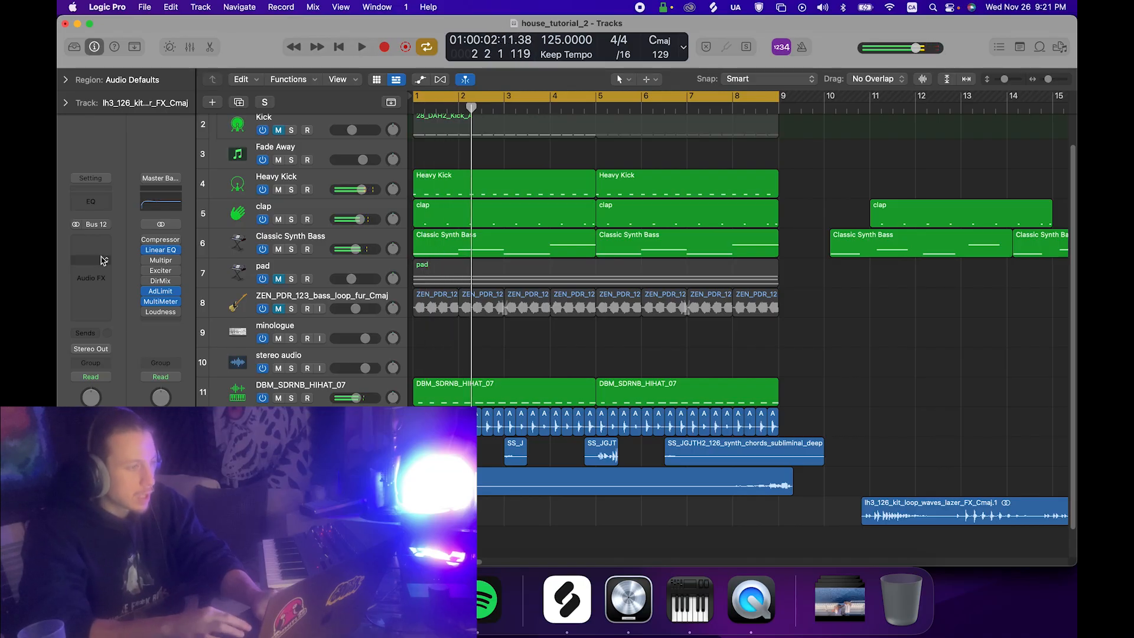
# Copy the ValhallaVi reverb from the SS_JGJTH2 synth chords channel to the first effect slot of the lazer FX channel.
pyautogui.press('x')
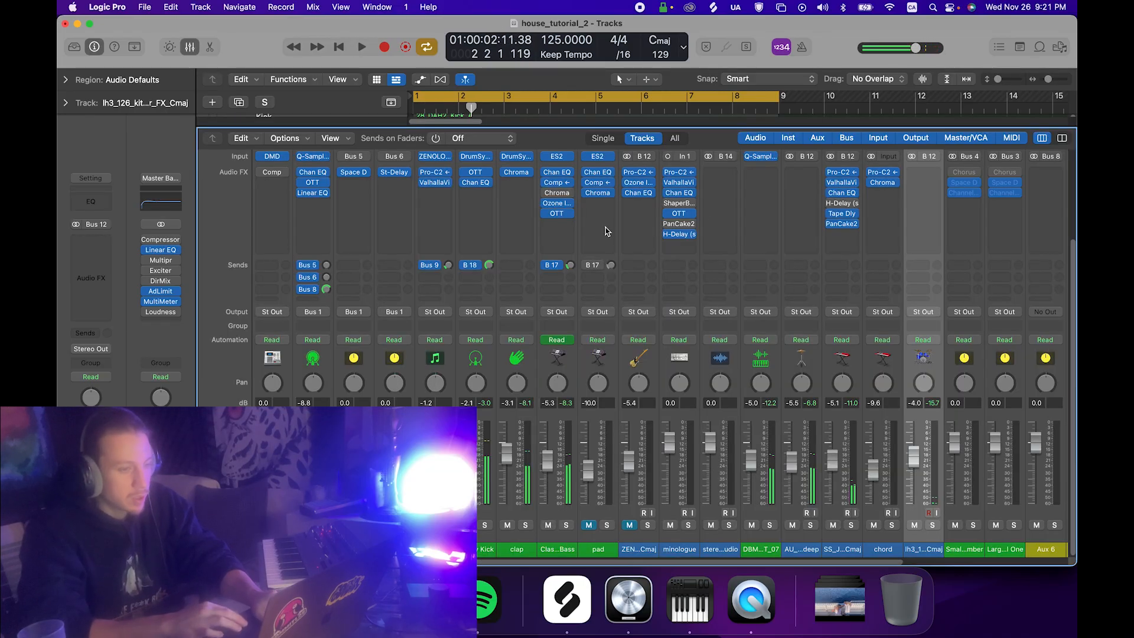
pyautogui.hscroll(3, 827, 213)
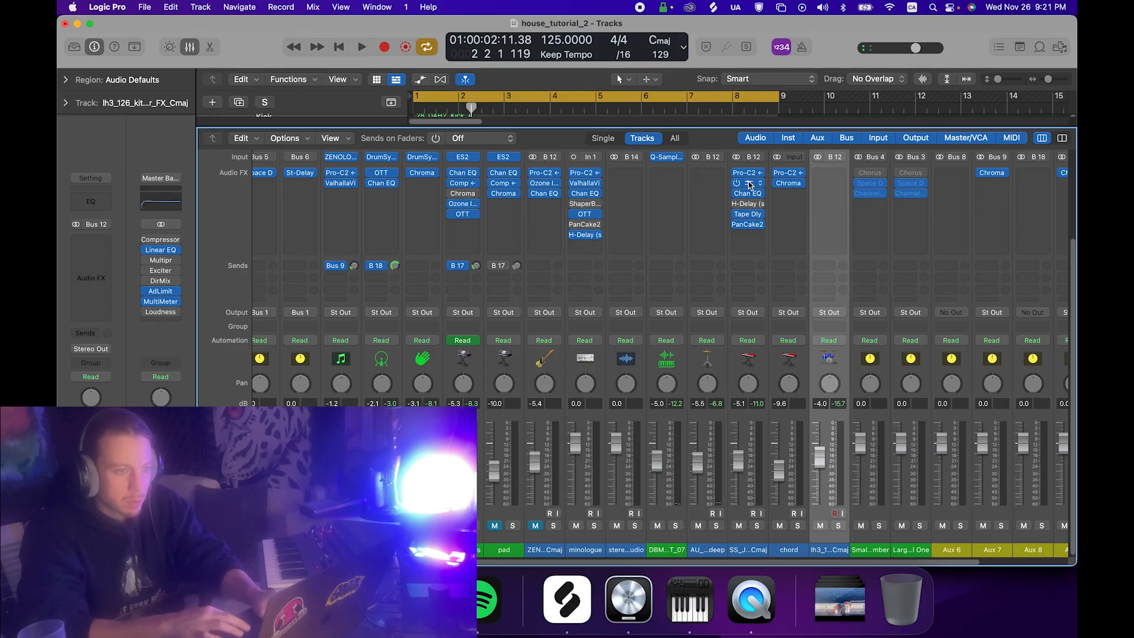
pyautogui.press('x')
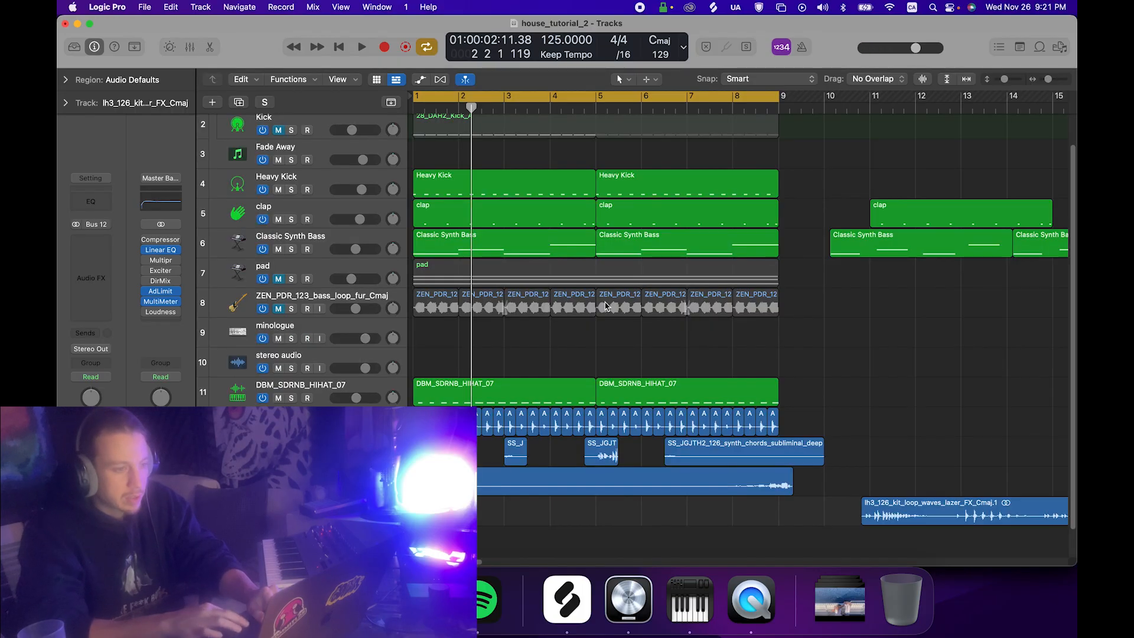
pyautogui.press('x')
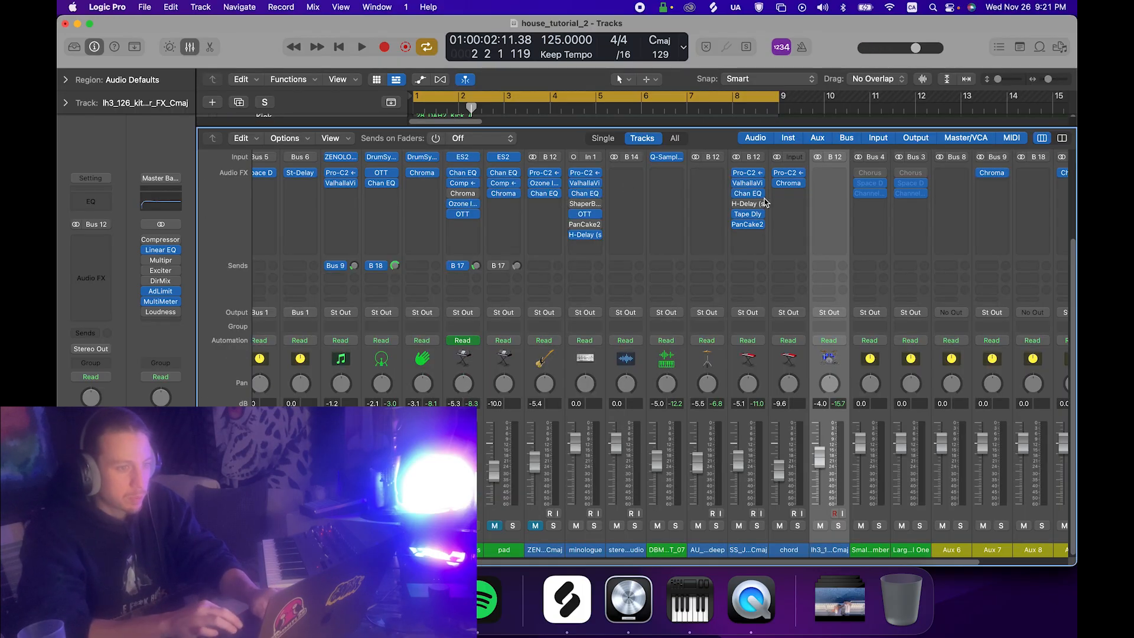
pyautogui.hscroll(3, 650, 212)
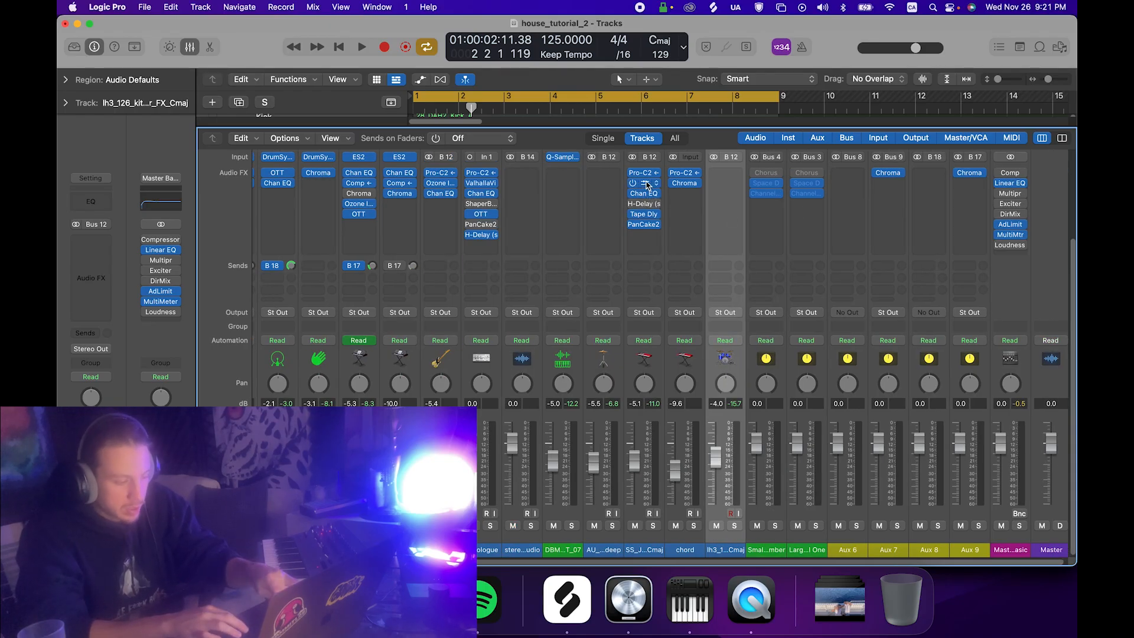
pyautogui.moveTo(646, 184); pyautogui.dragTo(729, 176)
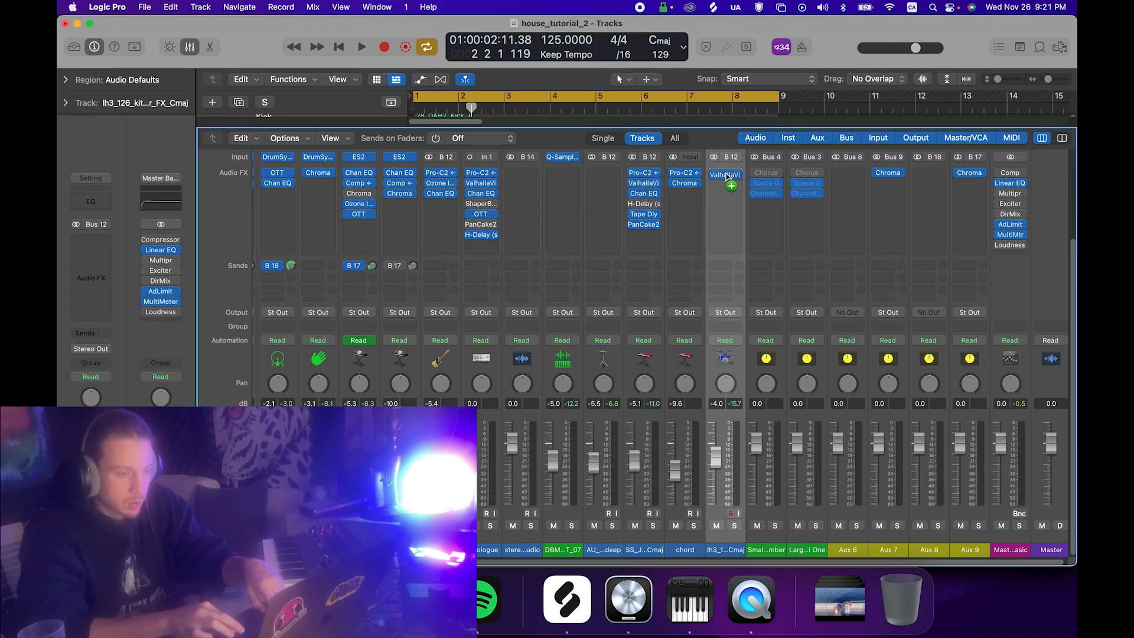
pyautogui.moveTo(727, 176); pyautogui.dragTo(727, 177)
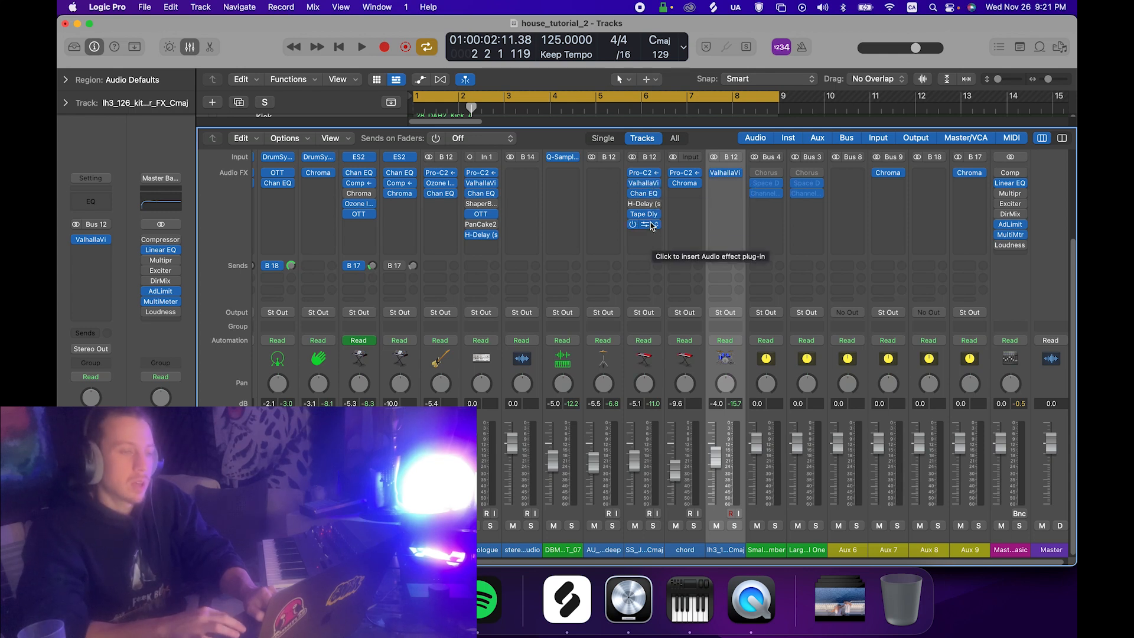
# Copy the Tape Delay from the SS_JGJTH2 synth chords channel to the lazer FX channel below ValhallaVi and play the groove.
pyautogui.moveTo(644, 219); pyautogui.dragTo(738, 187)
pyautogui.press('x')
pyautogui.press('space')
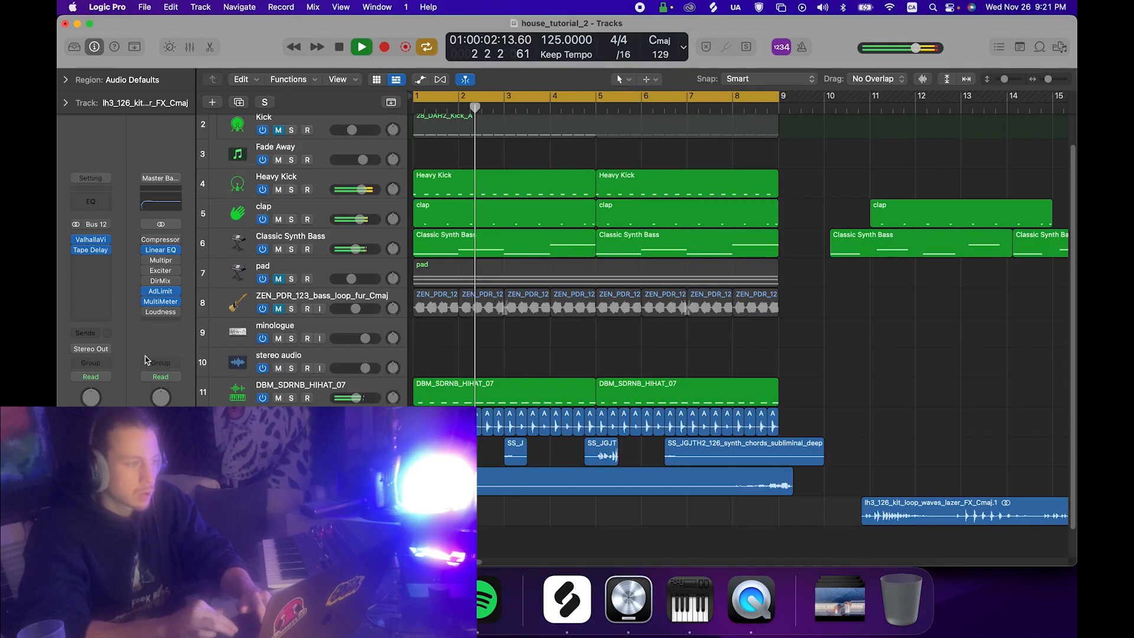
pyautogui.press('space')
pyautogui.moveTo(80, 251)
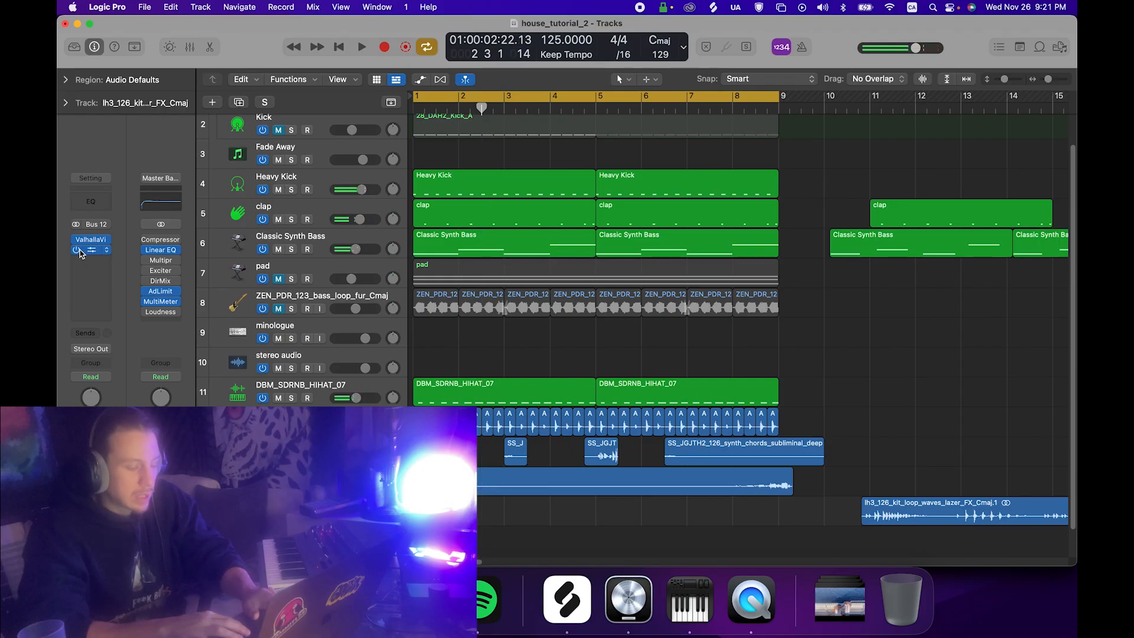
# Copy H-Delay from the SS_JGJTH2 synth chords channel to the lazer FX channel below Tape Delay and play the loop from the start.
pyautogui.press('x')
pyautogui.moveTo(645, 219)
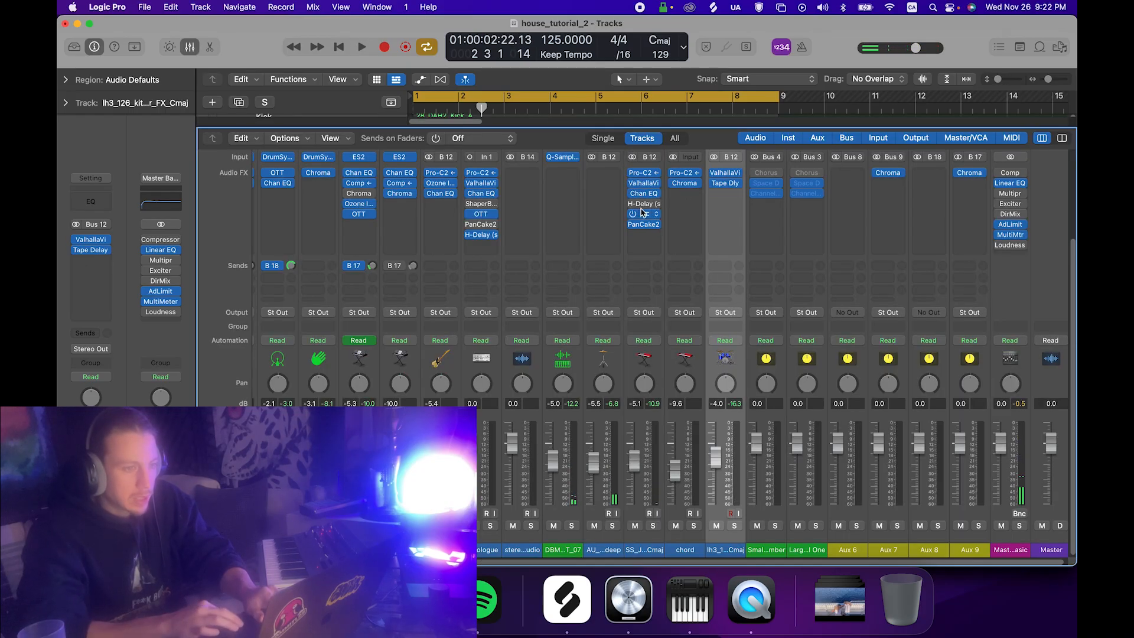
pyautogui.moveTo(648, 207); pyautogui.dragTo(728, 194)
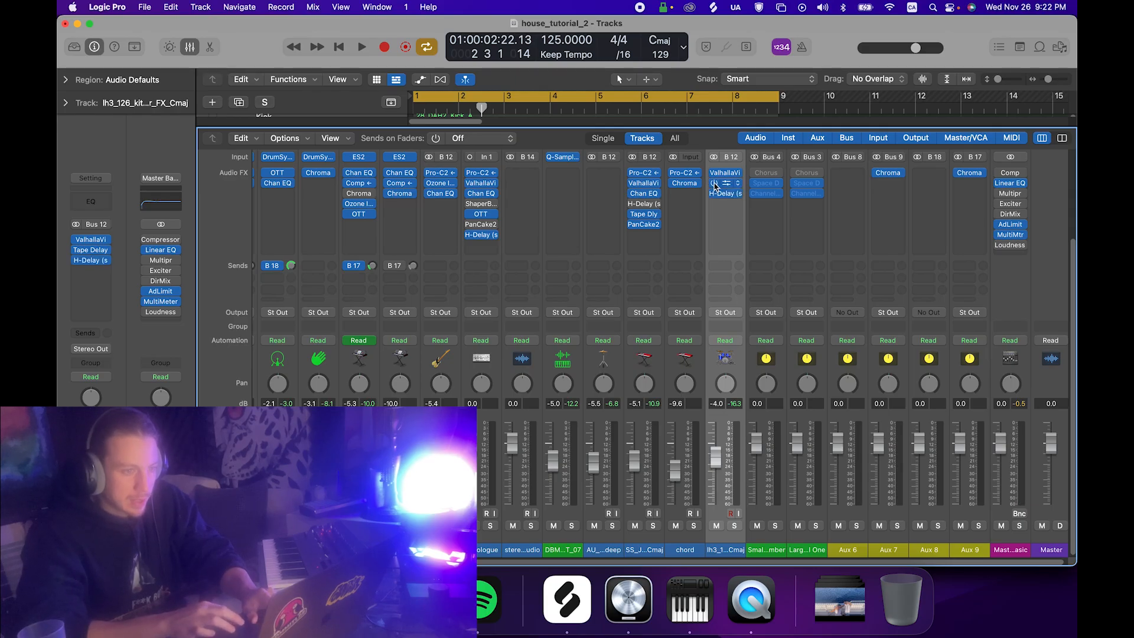
pyautogui.press('x')
pyautogui.press('space')
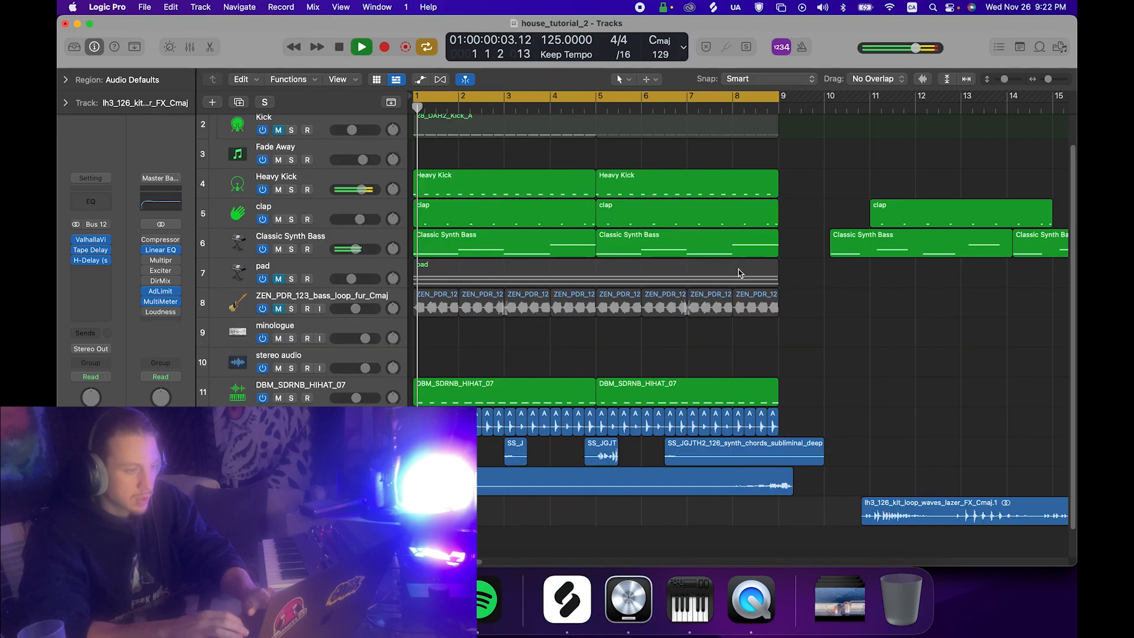
# Open H-Delay on the lazer FX track and set its low-pass filter to about 3.2 kHz while playing the loop.
pyautogui.click(91, 260)
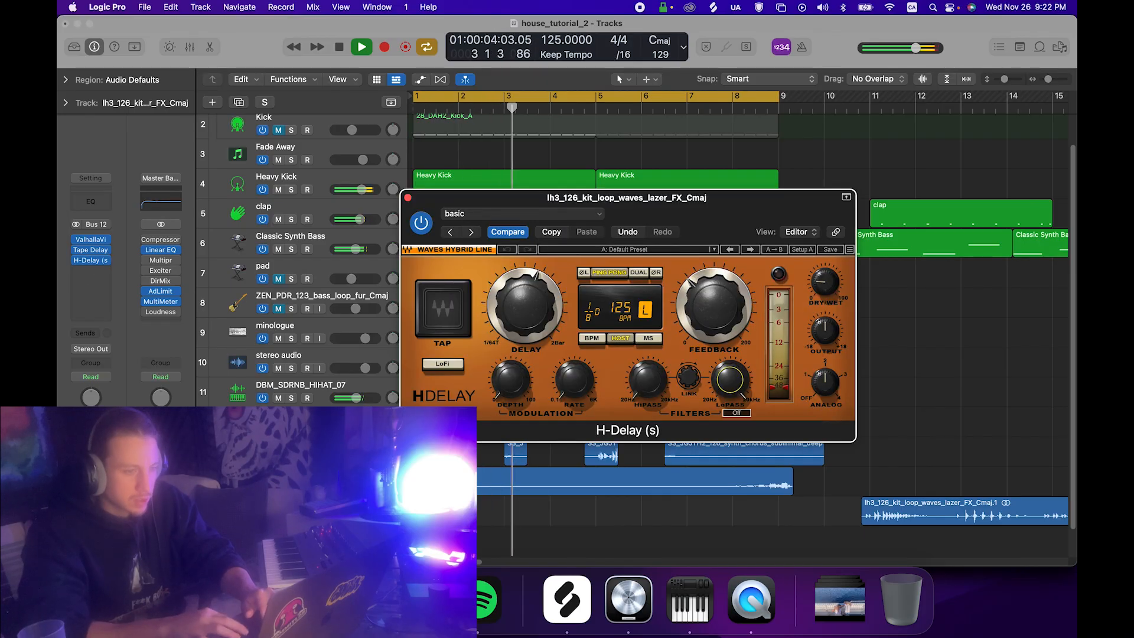
pyautogui.press('space')
pyautogui.press('space')
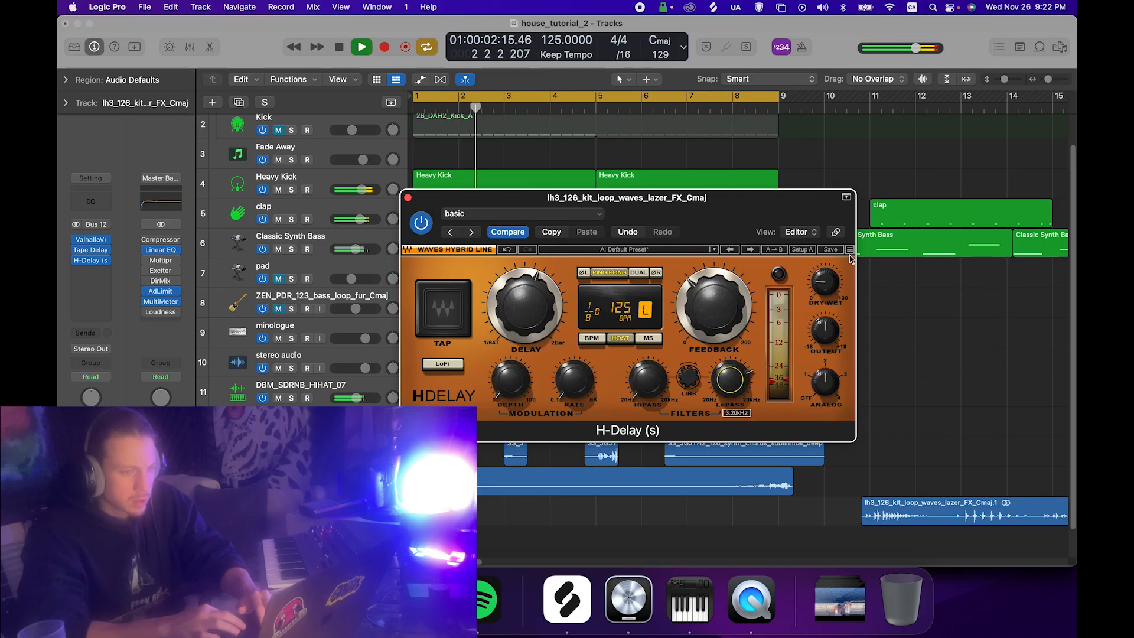
pyautogui.press('space')
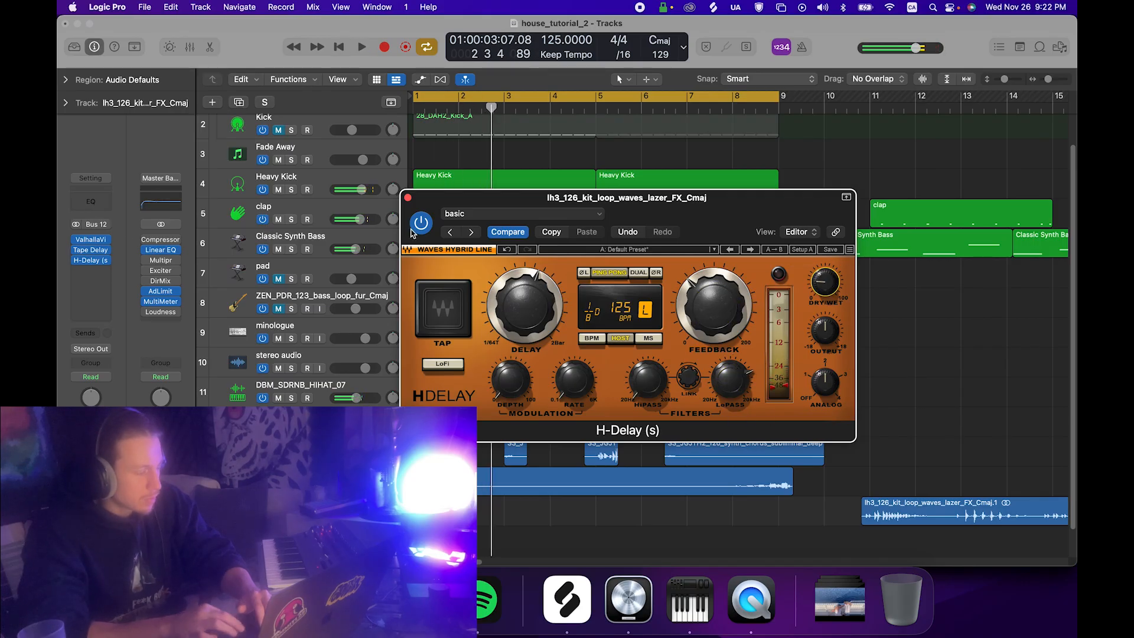
# Add a Channel EQ directly after ValhallaVi on the lazer FX track and move the bypassed Tape Delay below H-Delay.
pyautogui.click(91, 202)
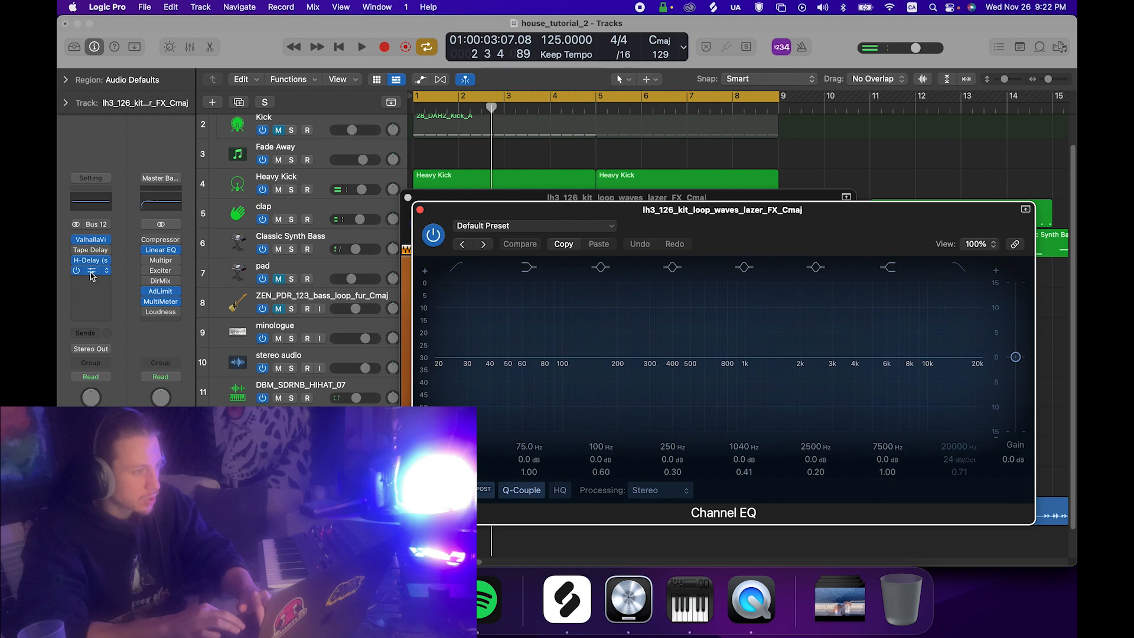
pyautogui.moveTo(107, 250); pyautogui.dragTo(98, 264)
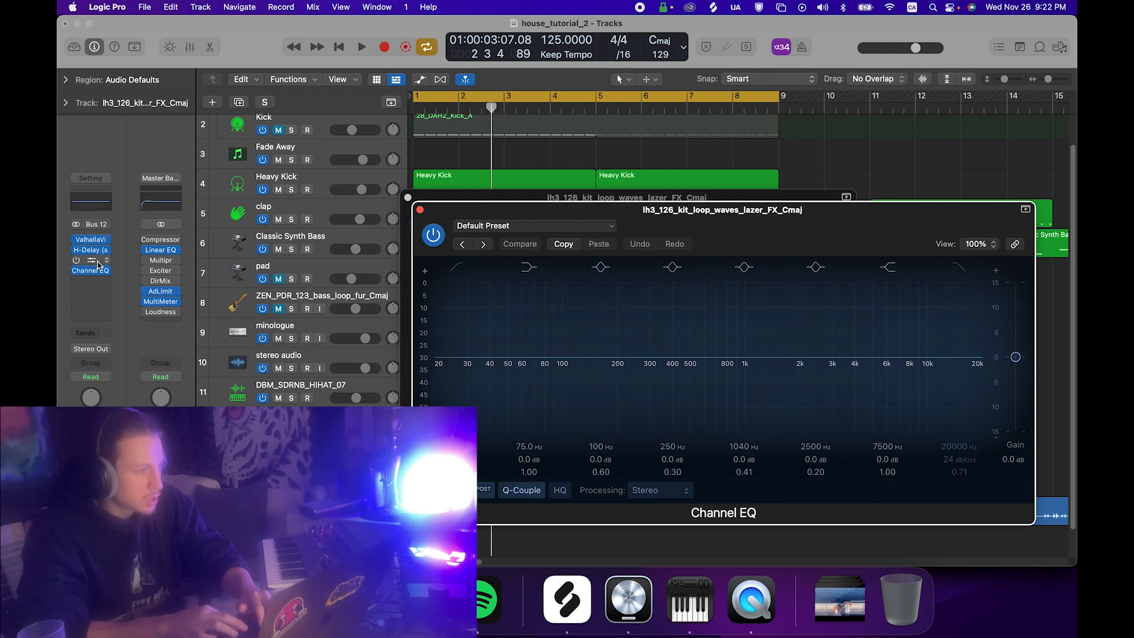
pyautogui.click(78, 261)
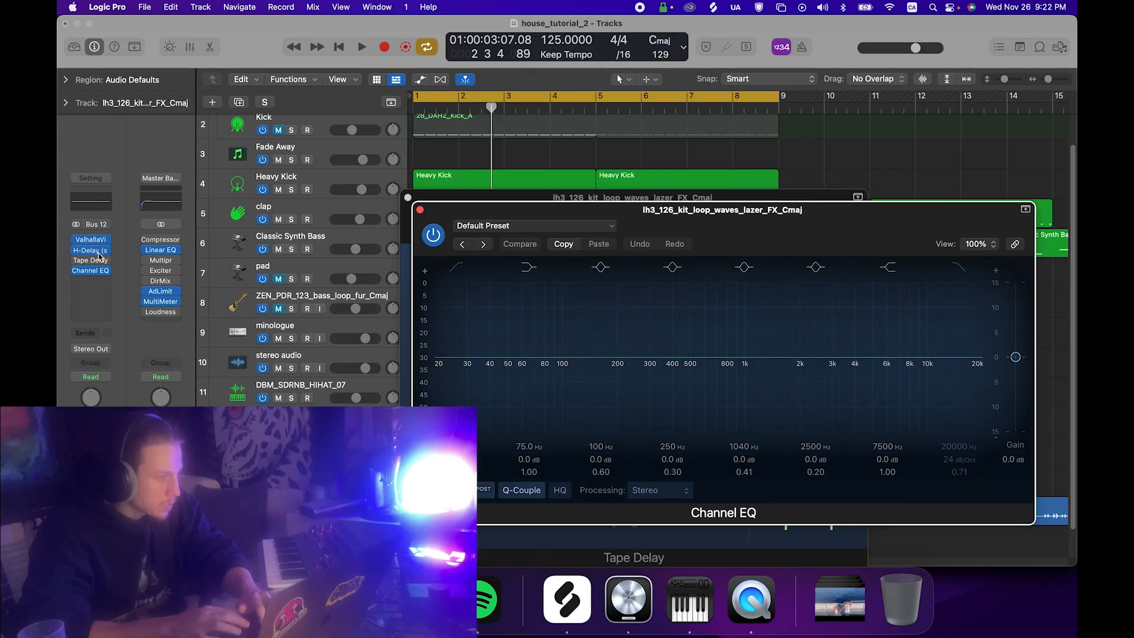
pyautogui.moveTo(96, 272); pyautogui.dragTo(116, 251)
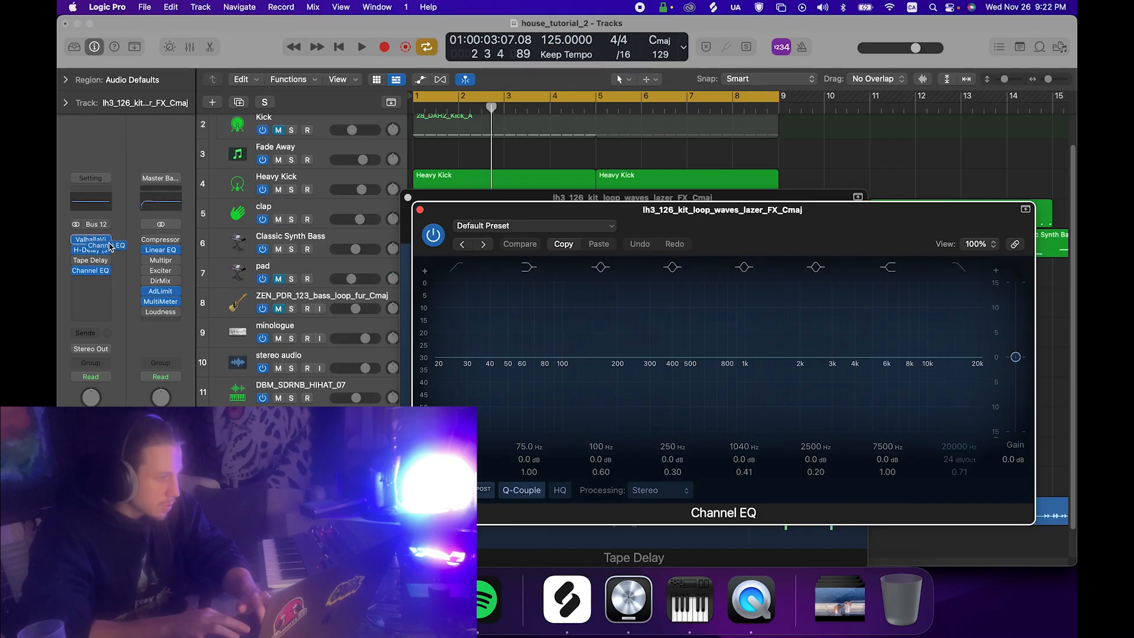
pyautogui.moveTo(110, 248); pyautogui.dragTo(110, 250)
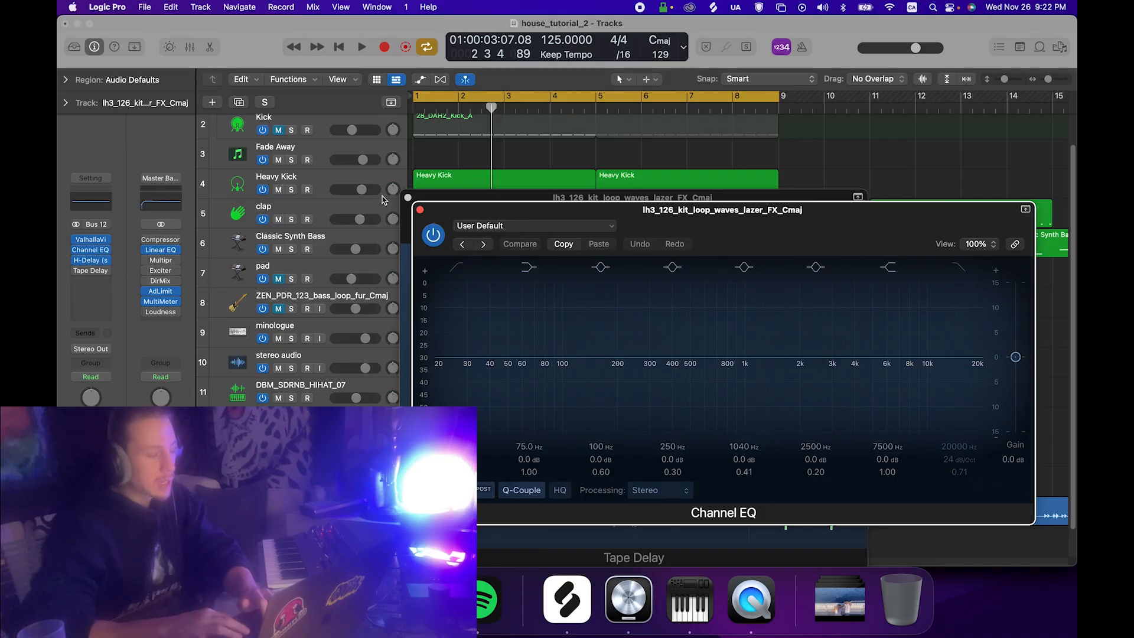
# Enable the lazer FX Channel EQ's low cut and a high cut at about 1610 Hz during playback, and close the plug-in windows.
pyautogui.click(455, 269)
pyautogui.press('space')
pyautogui.click(451, 269)
pyautogui.press('space')
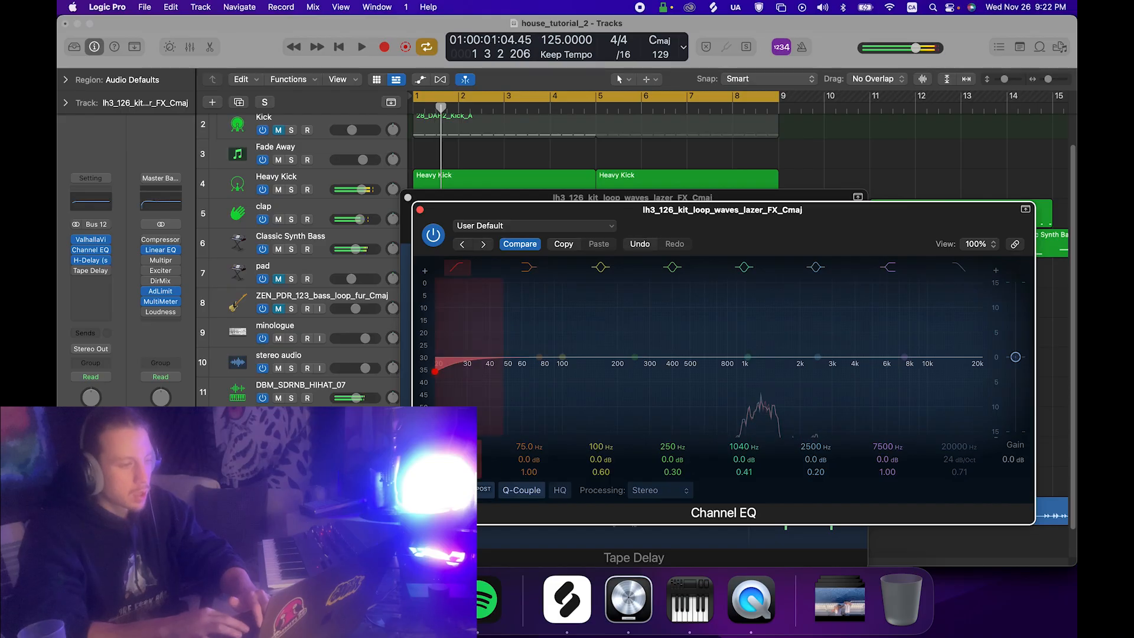
pyautogui.moveTo(966, 447); pyautogui.dragTo(965, 437)
pyautogui.press('space')
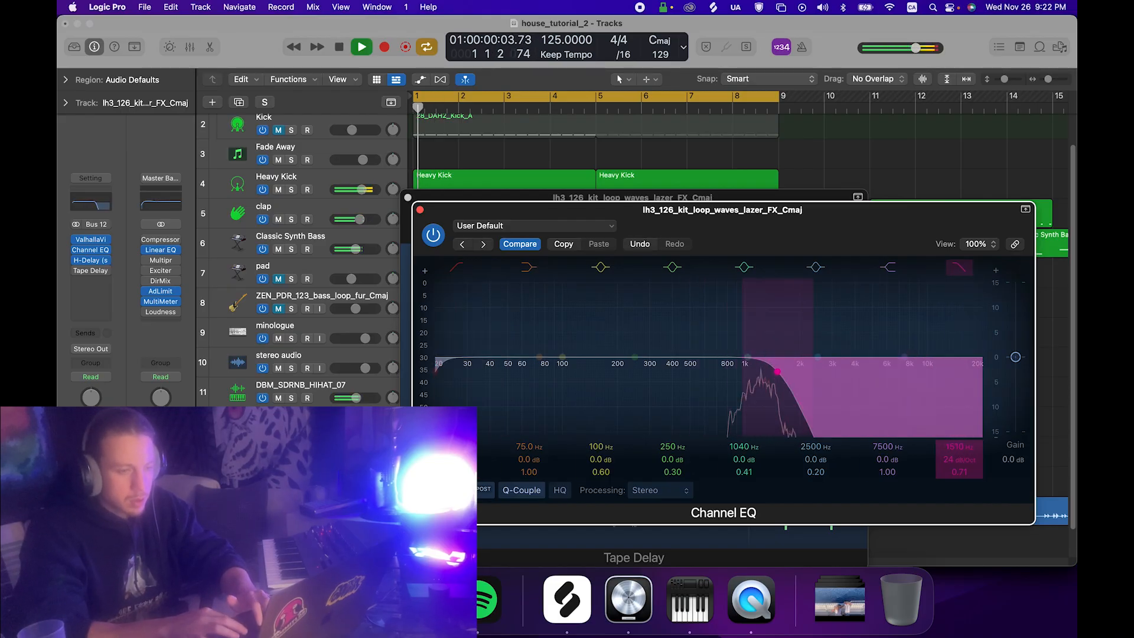
pyautogui.click(420, 210)
pyautogui.click(408, 197)
# Solo the lazer FX and Heavy Kick tracks, listen to them together, and clear both solos.
pyautogui.press('space')
pyautogui.press('s')
pyautogui.press('space')
pyautogui.press('space')
pyautogui.click(294, 185)
pyautogui.press('space')
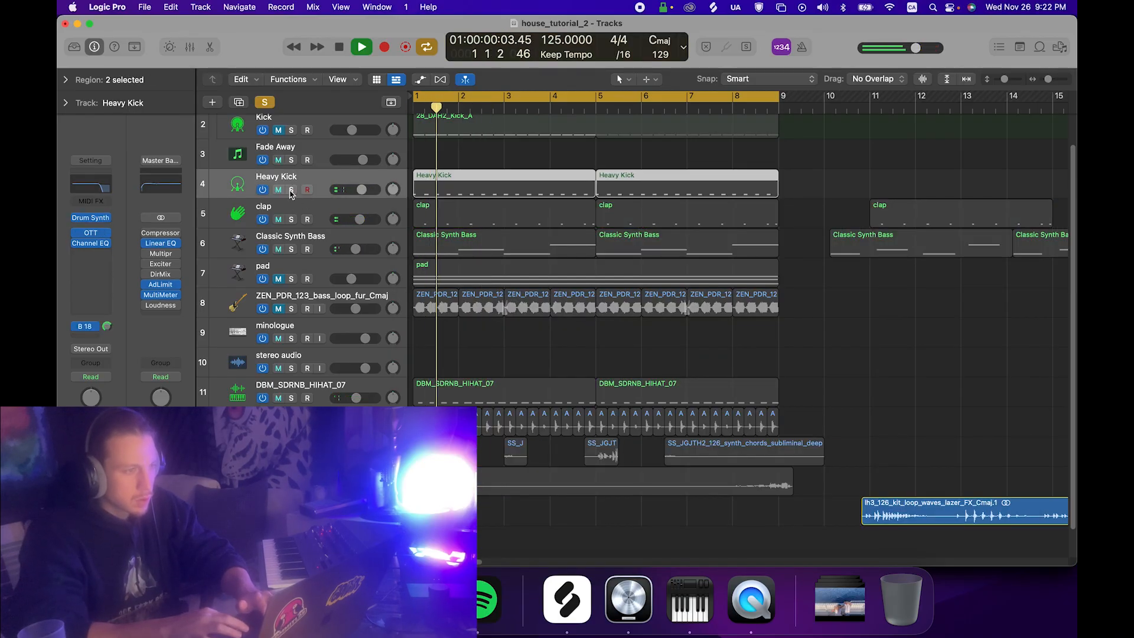
pyautogui.click(291, 191)
pyautogui.press('space')
pyautogui.press('space')
pyautogui.press('space')
pyautogui.click(291, 190)
pyautogui.click(291, 517)
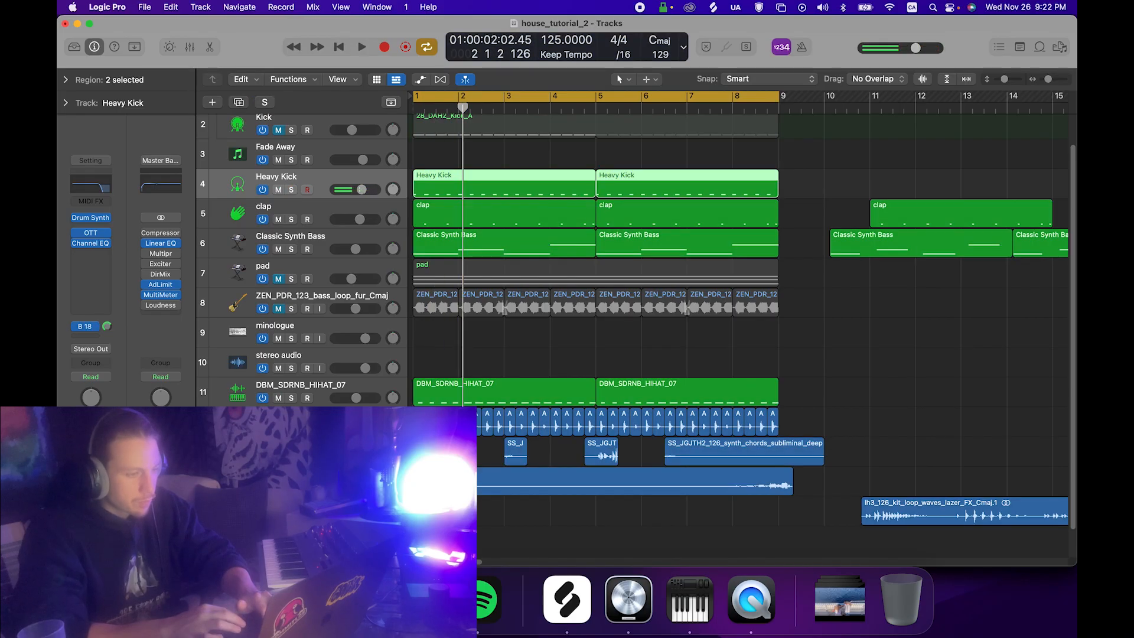
# Copy Pro-C 2 from the chord channel to the top of the lazer FX effect chain and play the groove.
pyautogui.press('x')
pyautogui.press('x')
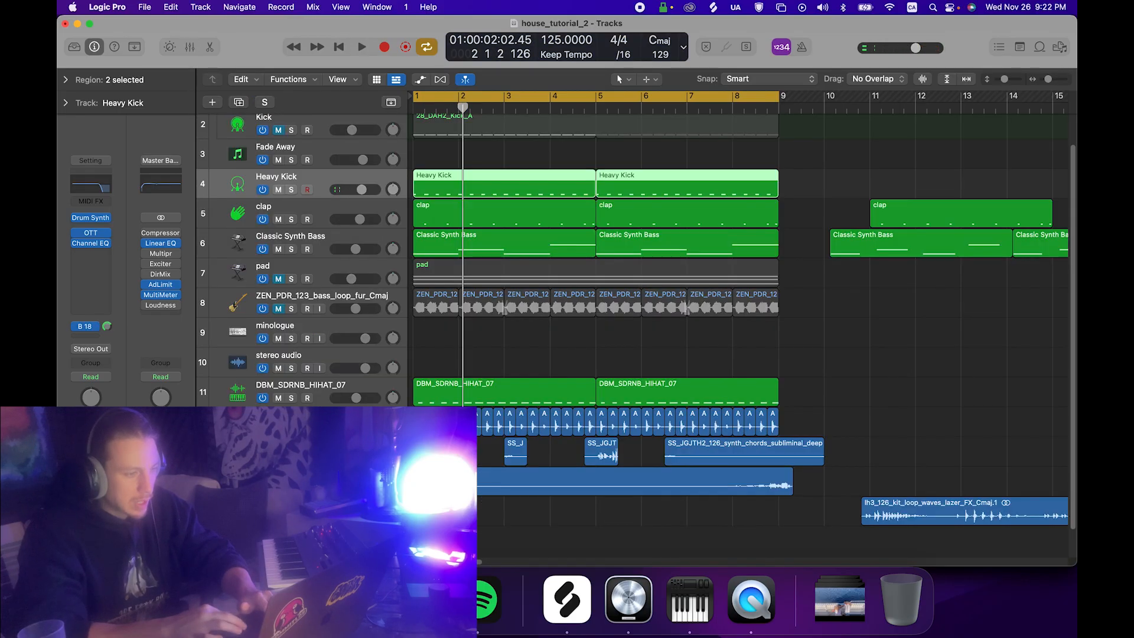
pyautogui.click(296, 505)
pyautogui.press('x')
pyautogui.moveTo(684, 175); pyautogui.dragTo(738, 171)
pyautogui.press('x')
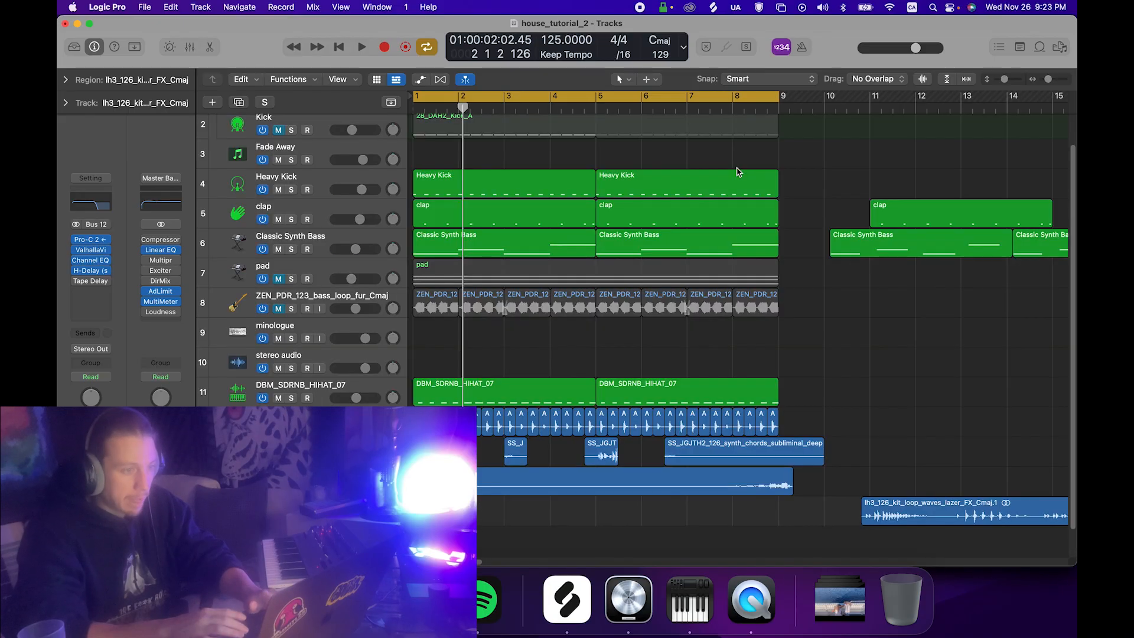
pyautogui.press('space')
pyautogui.click(487, 518)
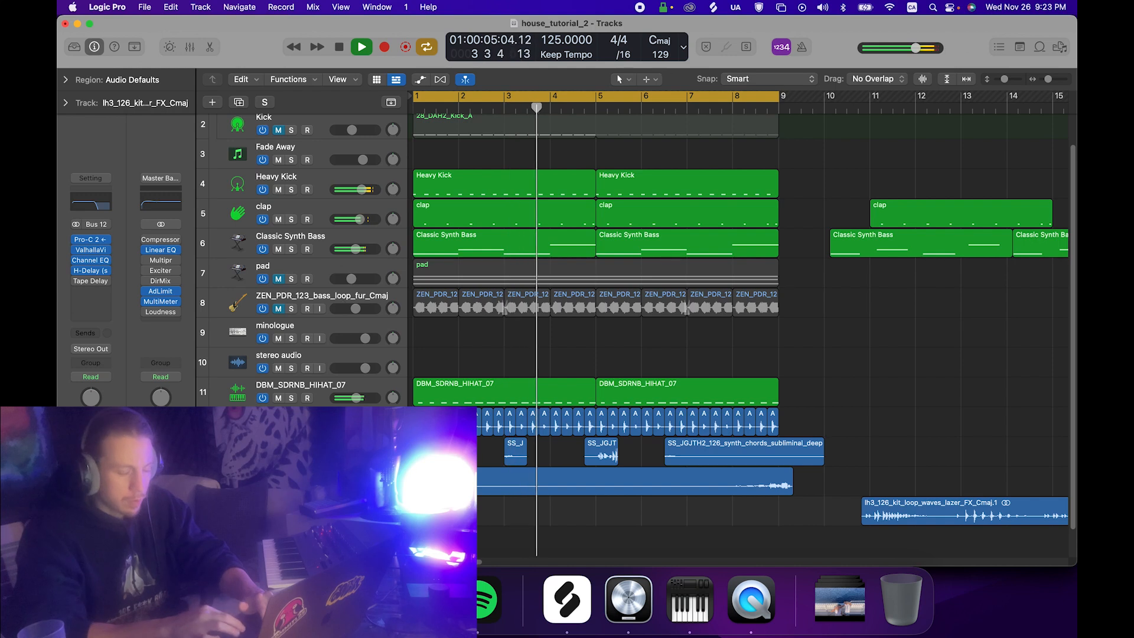
pyautogui.press('space')
# Move the leftover lazer FX region to about bar 4.9 and play the groove around it.
pyautogui.moveTo(887, 520); pyautogui.dragTo(615, 523)
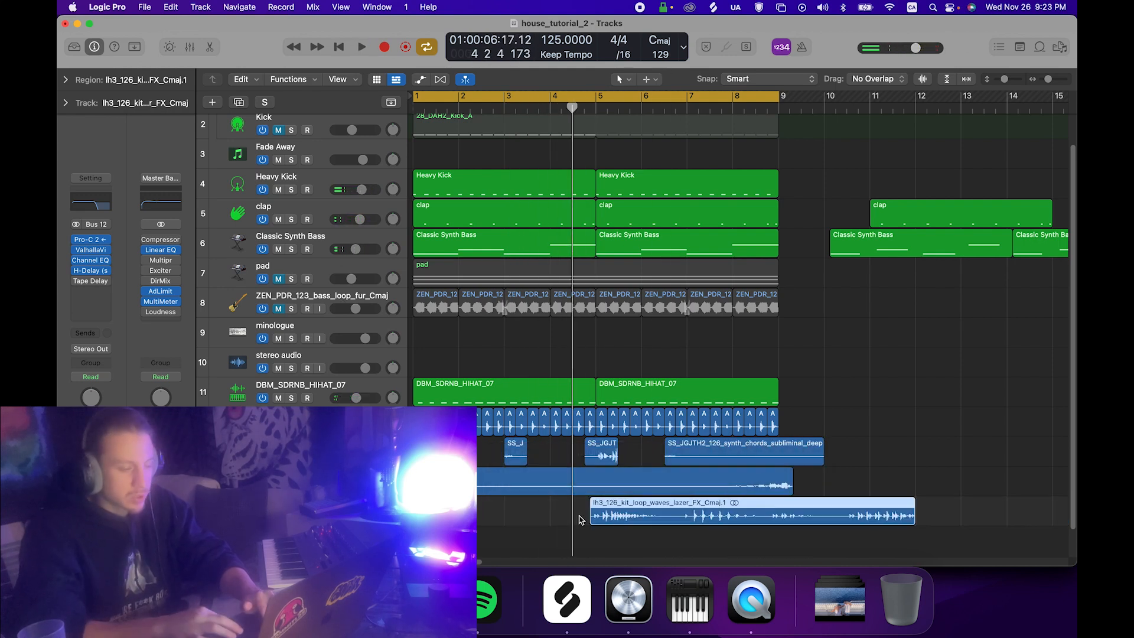
pyautogui.click(577, 520)
pyautogui.press('space')
pyautogui.click(585, 107)
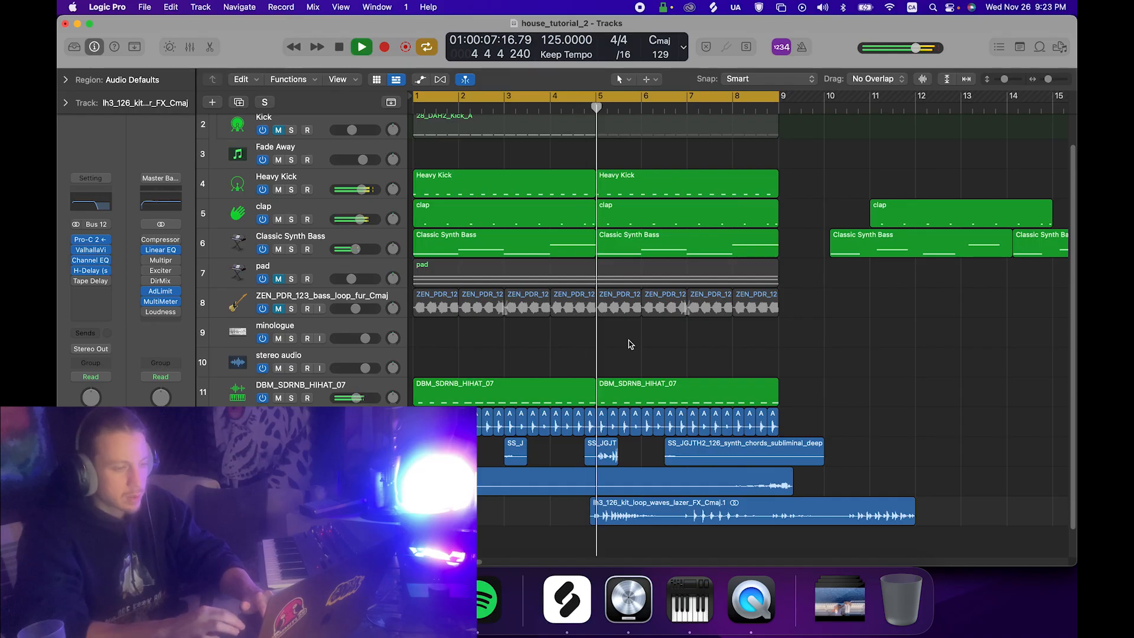
pyautogui.press('space')
# Cut the leftover lazer FX region so its remaining piece starts at about bar 8.4, and save the project.
pyautogui.click(613, 516)
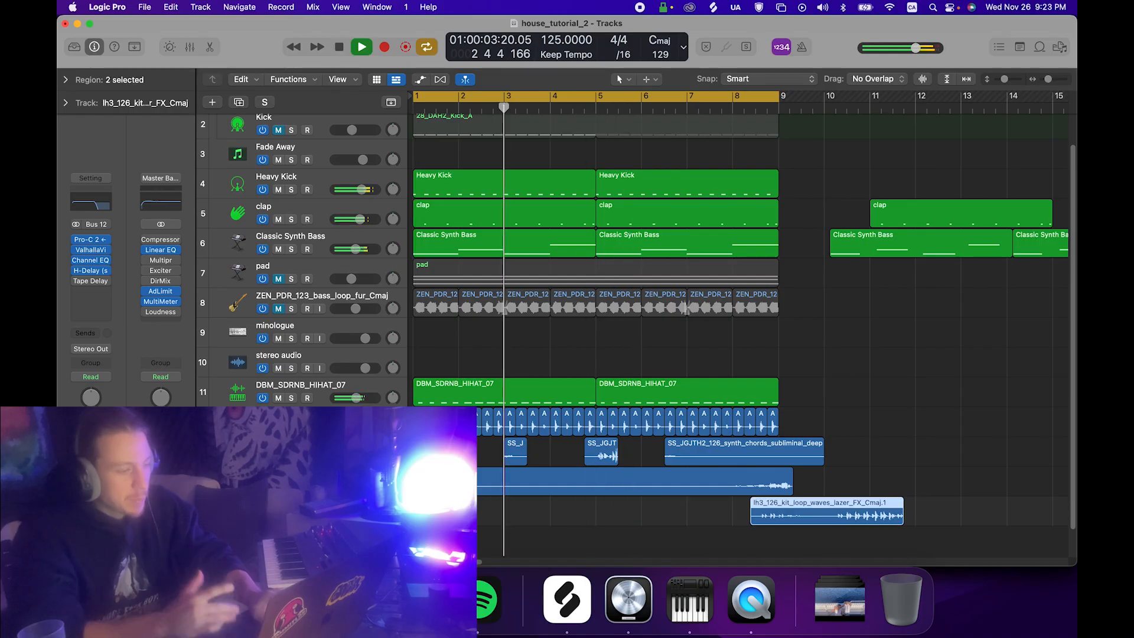
pyautogui.press('super+s')
pyautogui.press('space')
# Switch to Splice, browse further down the house results, and audition 030_Arp_Loop_116bpm_CMaj_-_BLISSESSENTIALS_Zenhiser.wav.
pyautogui.click(567, 600)
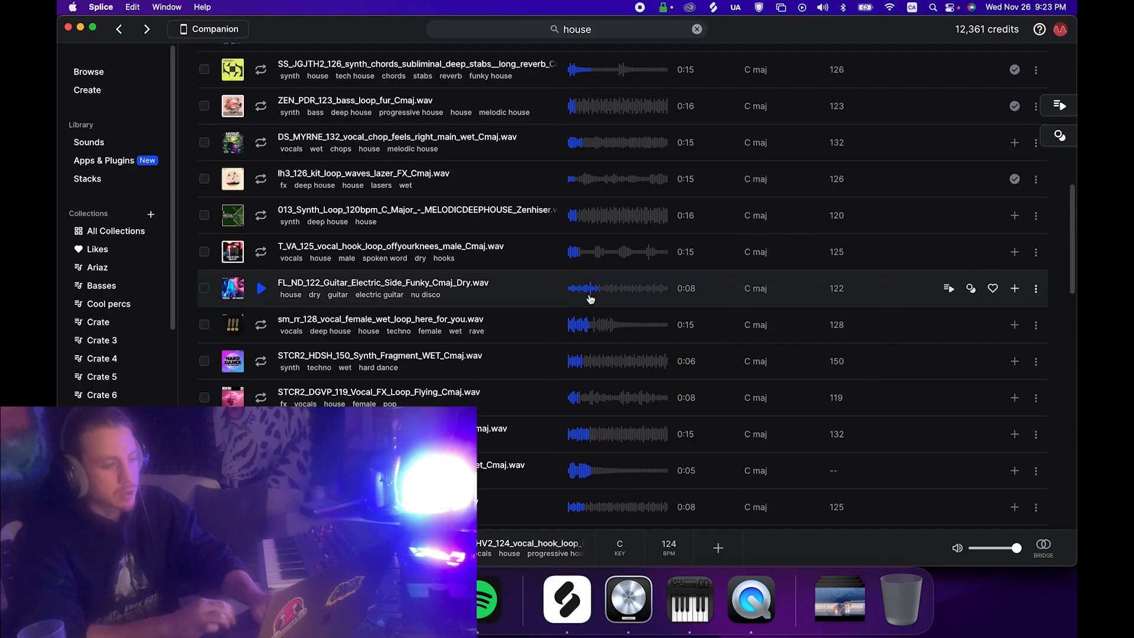
pyautogui.scroll(-10, 564, 272)
pyautogui.scroll(-3, 599, 436)
pyautogui.scroll(8, 598, 436)
pyautogui.scroll(-11, 598, 436)
pyautogui.scroll(3, 598, 436)
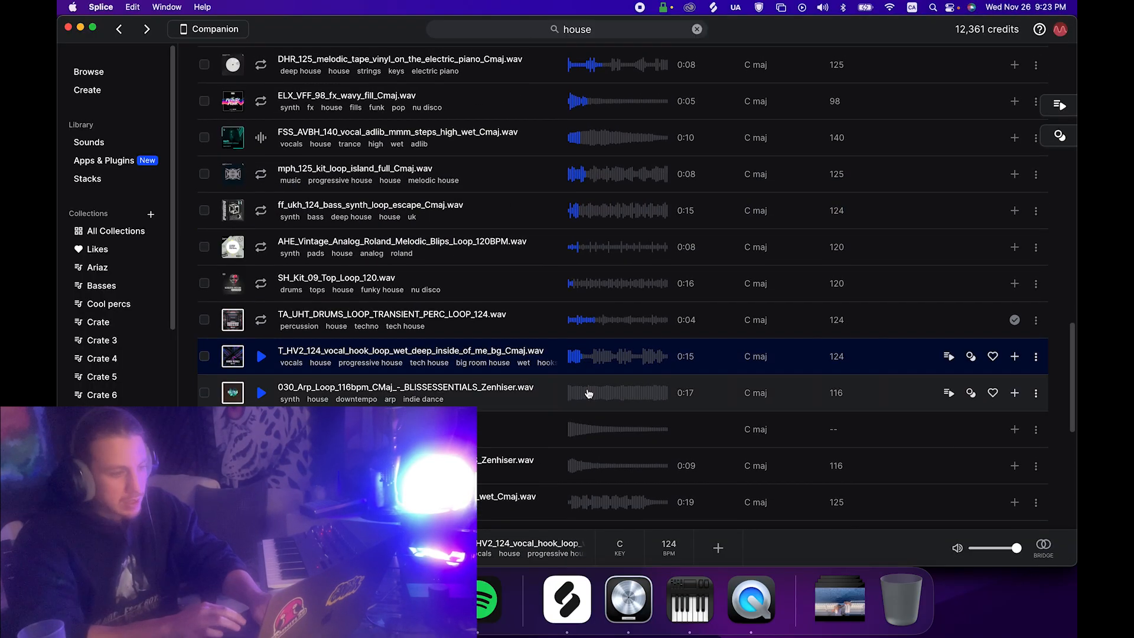
pyautogui.click(587, 391)
pyautogui.press('Up')
pyautogui.press('Down')
pyautogui.press('space')
pyautogui.press('super+Tab')
pyautogui.press('super+Tab')
pyautogui.press('space')
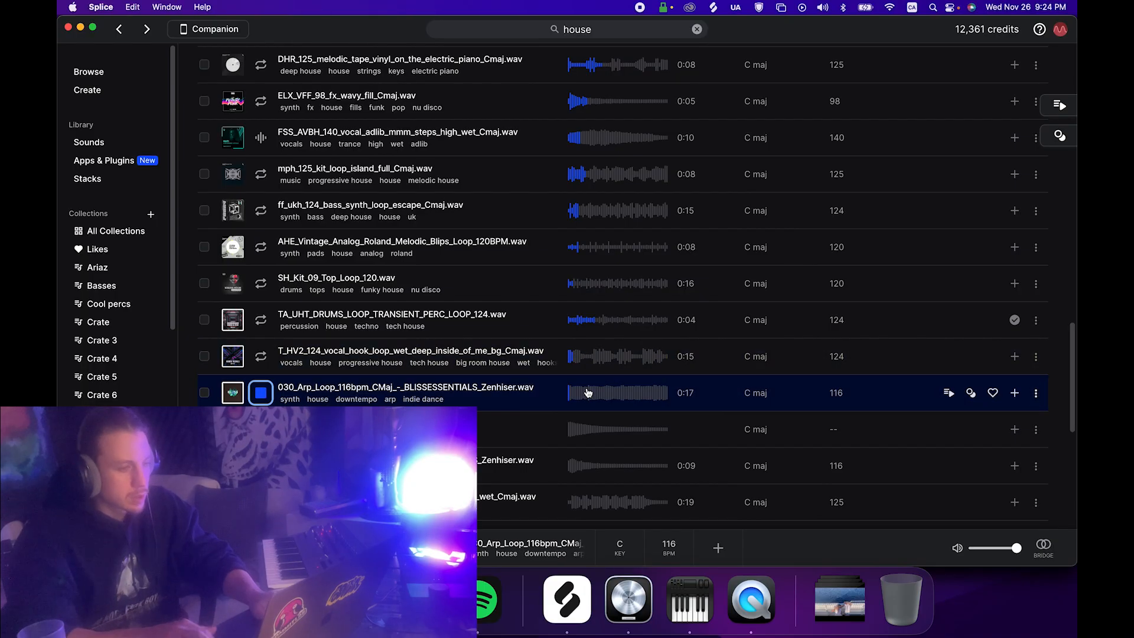
# Audition the house results following the Zenhiser arp loop, down to the SS_JGJTH2_126_synth_chords_subliminal_main_sequence sample.
pyautogui.press('Down')
pyautogui.press('Down')
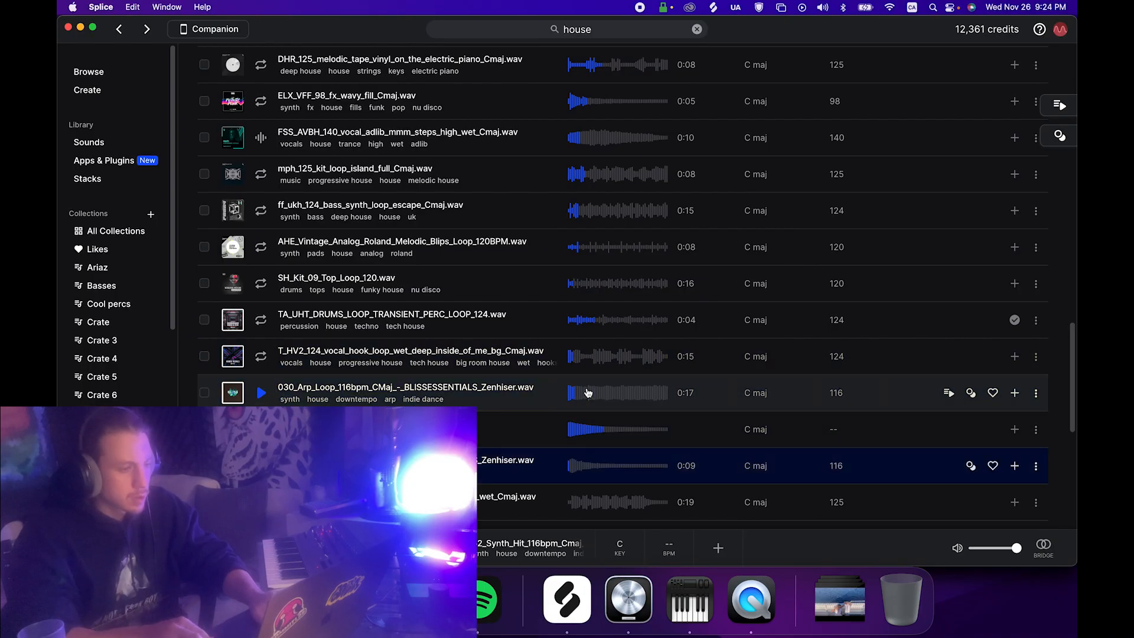
pyautogui.press('Down')
pyautogui.scroll(-5, 588, 392)
pyautogui.press('Down')
pyautogui.press('Down')
pyautogui.press('Down')
pyautogui.press('Down')
pyautogui.press('Down')
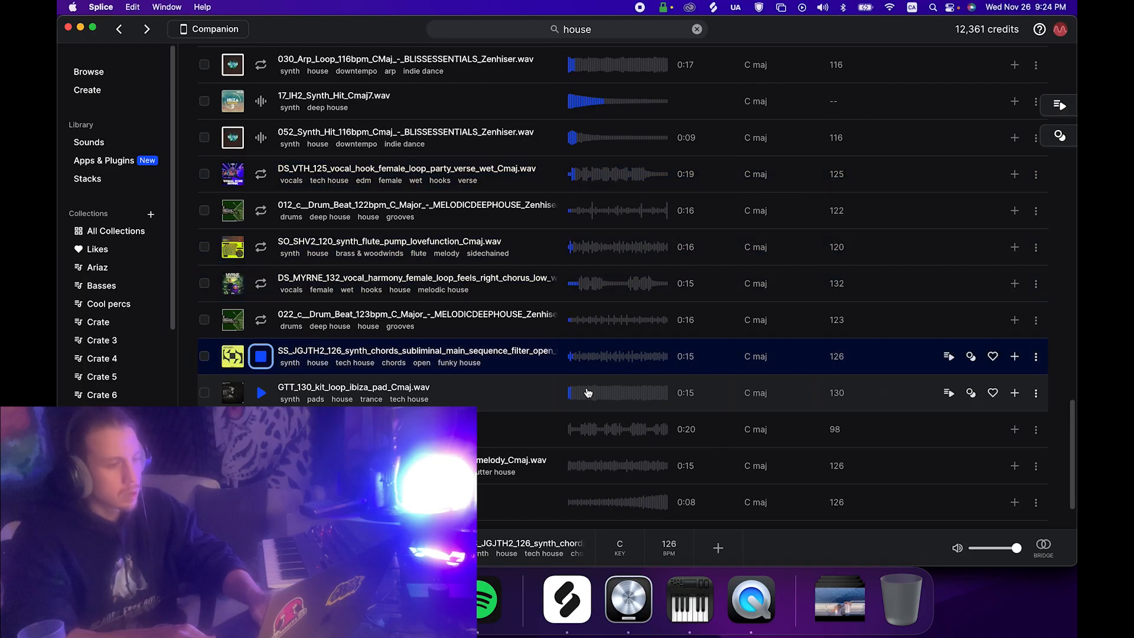
# Narrow the C major house results to vocals, check the groove in Logic Pro, and return to Splice.
pyautogui.scroll(20, 587, 393)
pyautogui.click(899, 209)
pyautogui.click(359, 174)
pyautogui.press('super+Tab')
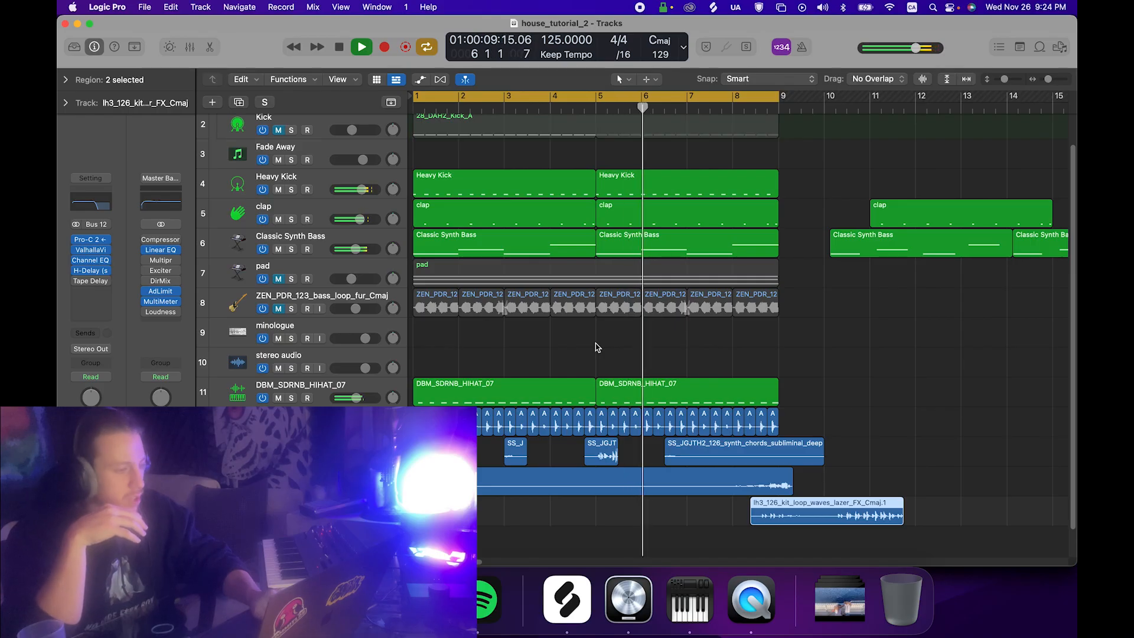
pyautogui.press('super+Tab')
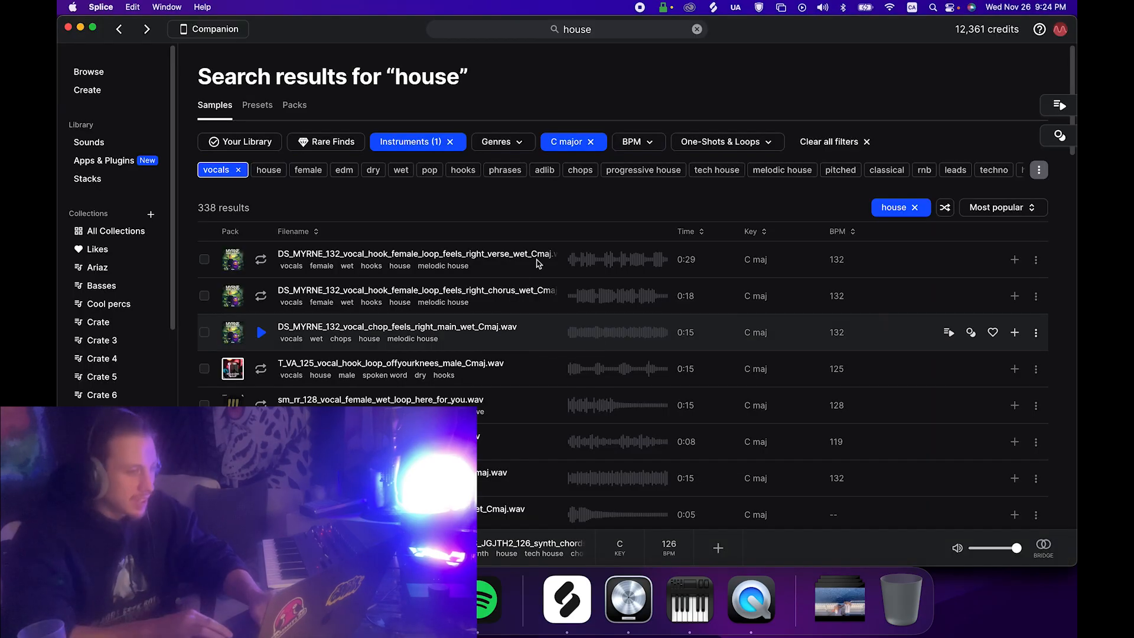
# Audition the first C major house vocals one after another, starting with the DS_MYRNE_132 feels_right hooks.
pyautogui.click(573, 261)
pyautogui.press('Down')
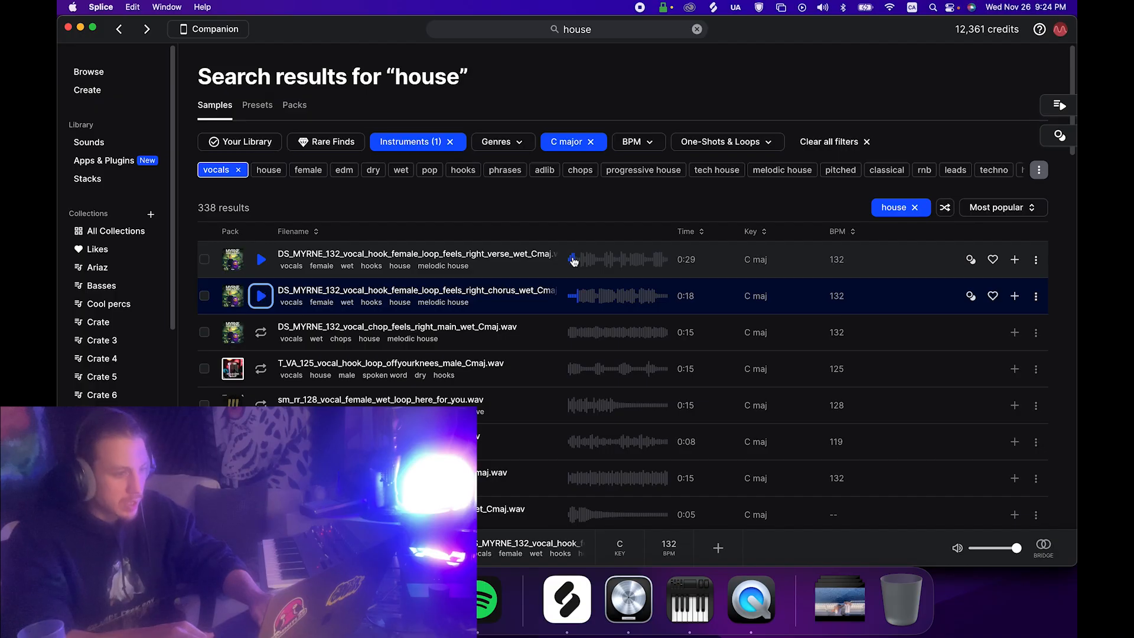
pyautogui.press('Down')
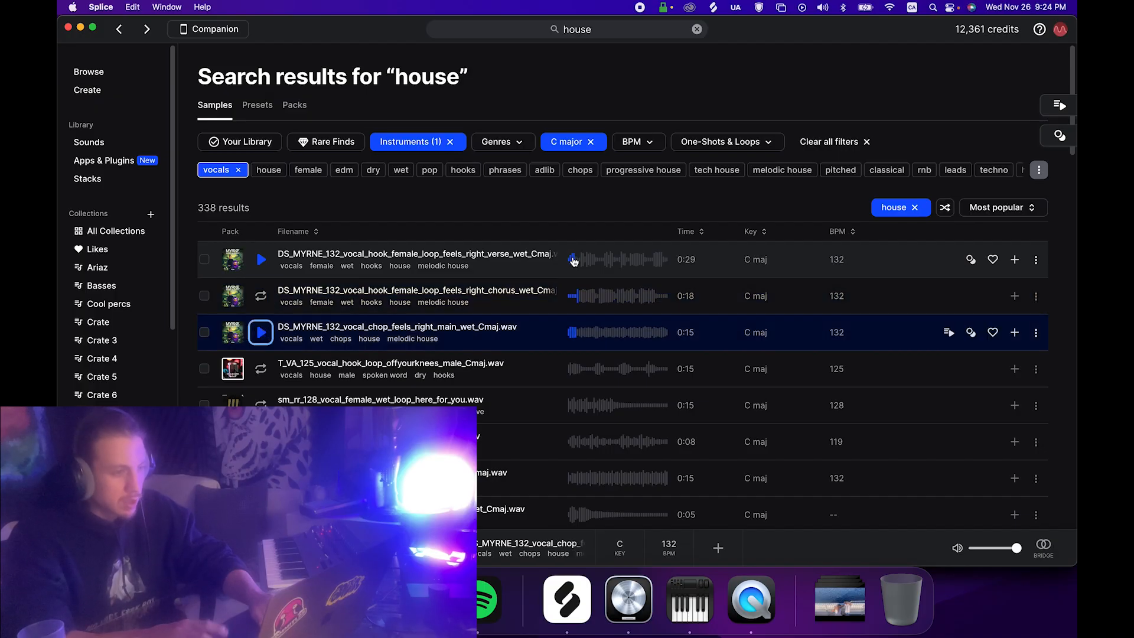
pyautogui.press('Down')
pyautogui.press('Down')
pyautogui.press('Down')
pyautogui.press('Down')
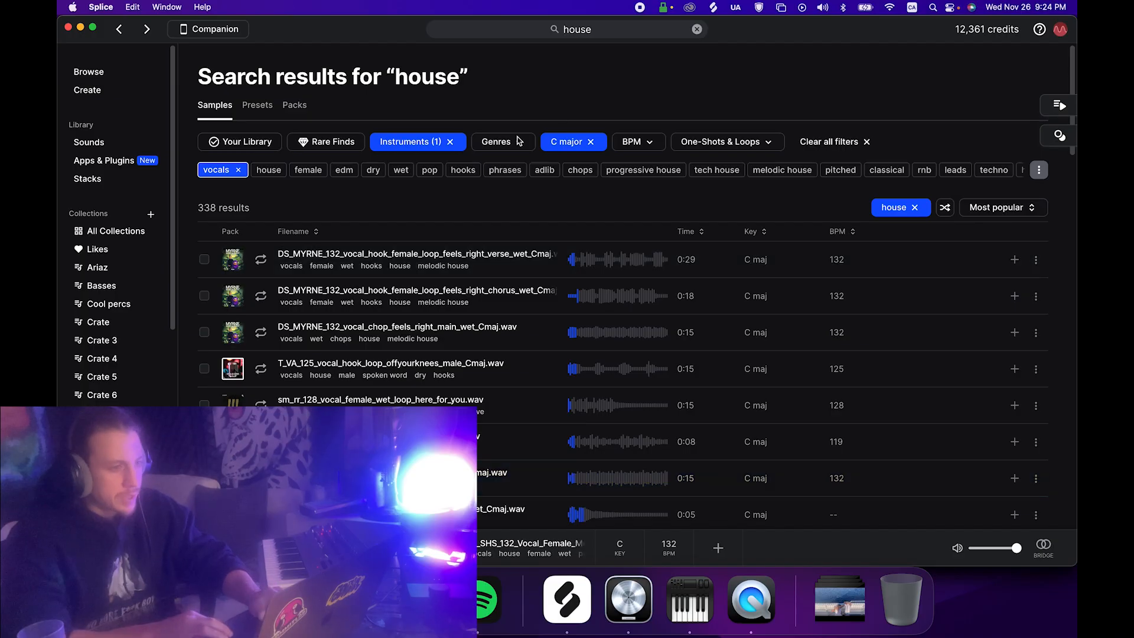
# Remove the C major key filter and search the vocal samples for "dark vocal".
pyautogui.click(590, 142)
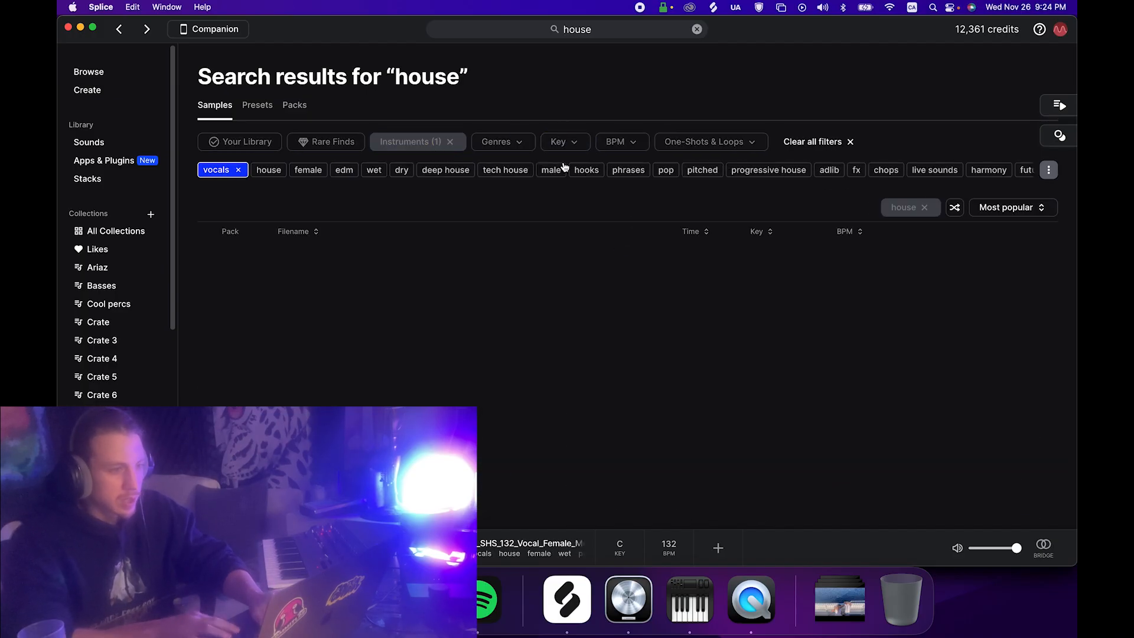
pyautogui.click(883, 207)
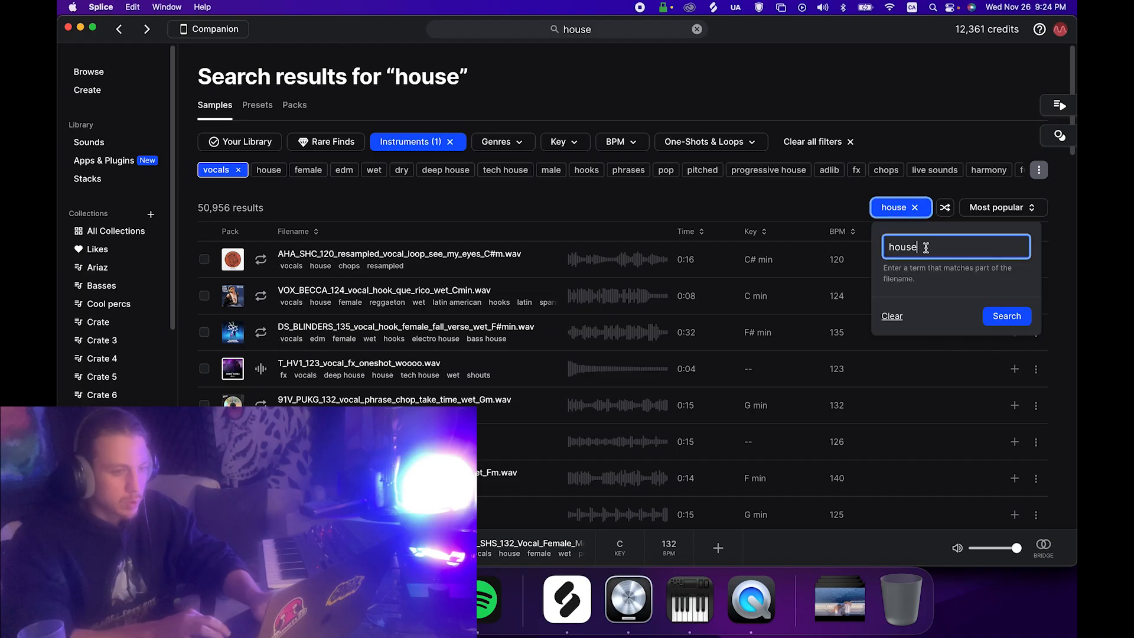
pyautogui.doubleClick(926, 248)
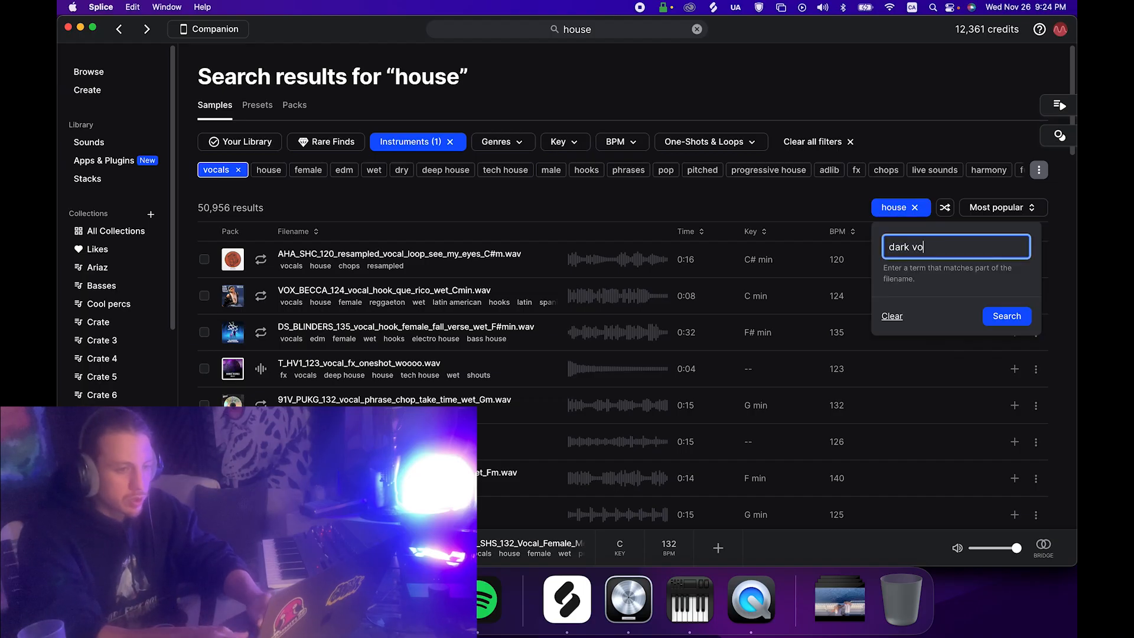
pyautogui.press('Return')
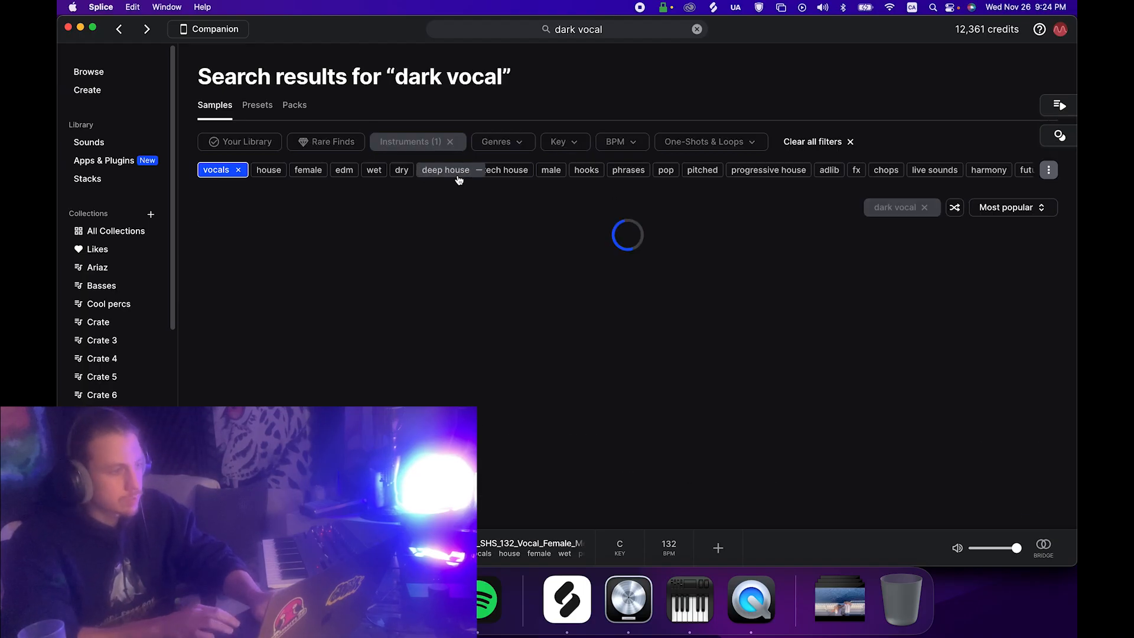
# Audition the dark vocal results from VOX_DCV_140_vocal_stack_tense_lead_wet_Cmin.wav down to the second SH_HVX_123BPM_31 loop.
pyautogui.click(260, 261)
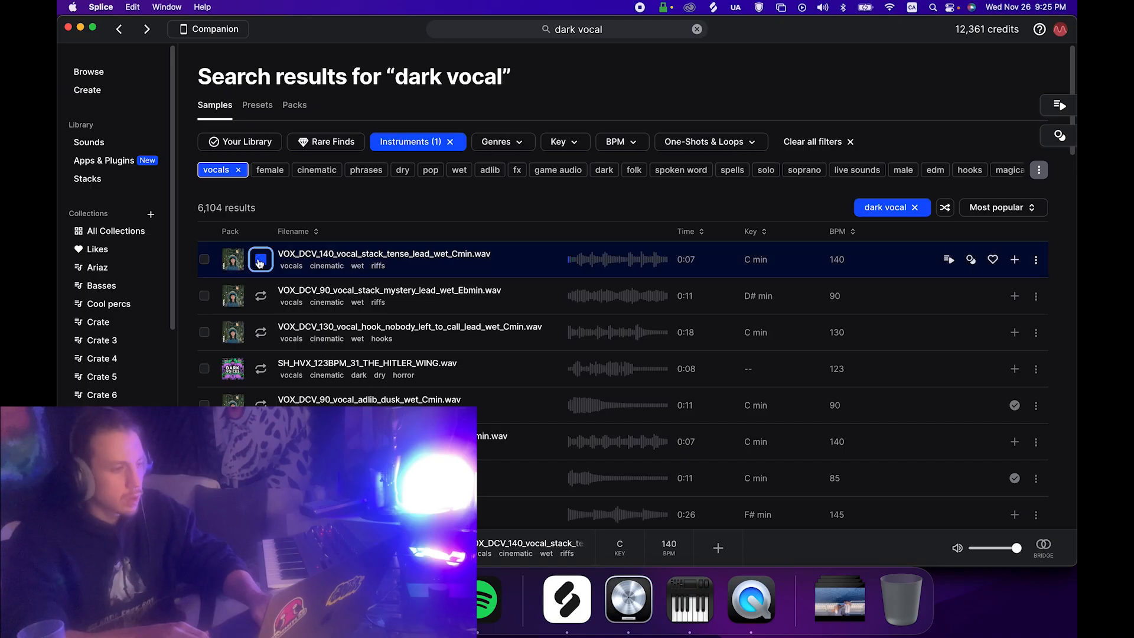
pyautogui.press('Down')
pyautogui.press('Down')
pyautogui.press('Down')
pyautogui.press('Down')
pyautogui.press('Down')
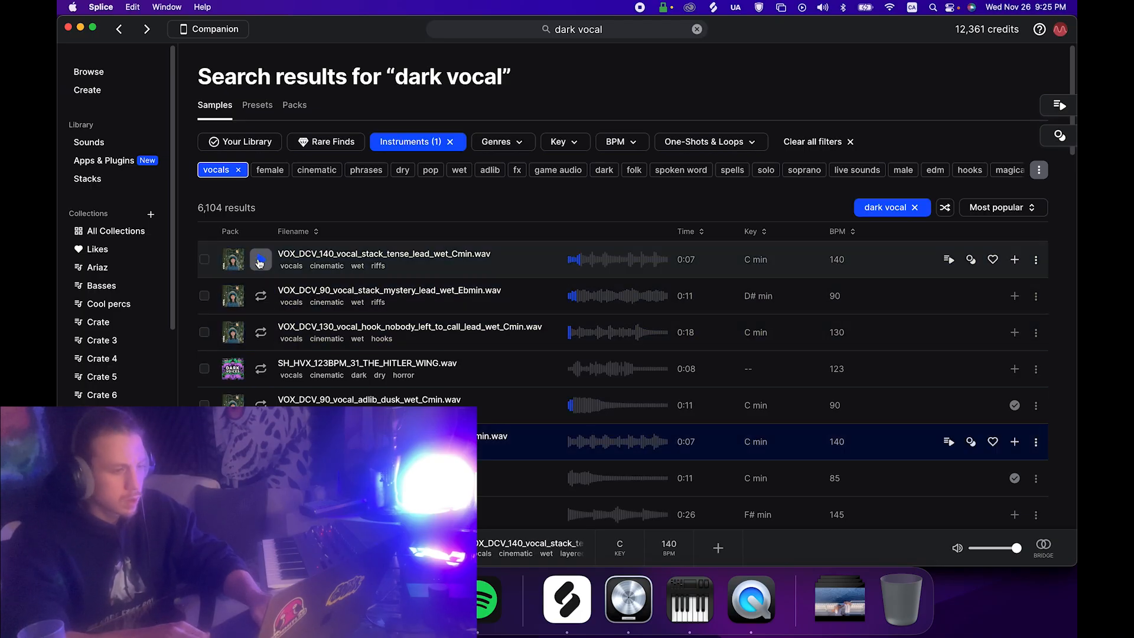
pyautogui.scroll(-3, 260, 263)
pyautogui.press('Down')
pyautogui.press('Down')
pyautogui.press('Down')
pyautogui.press('Down')
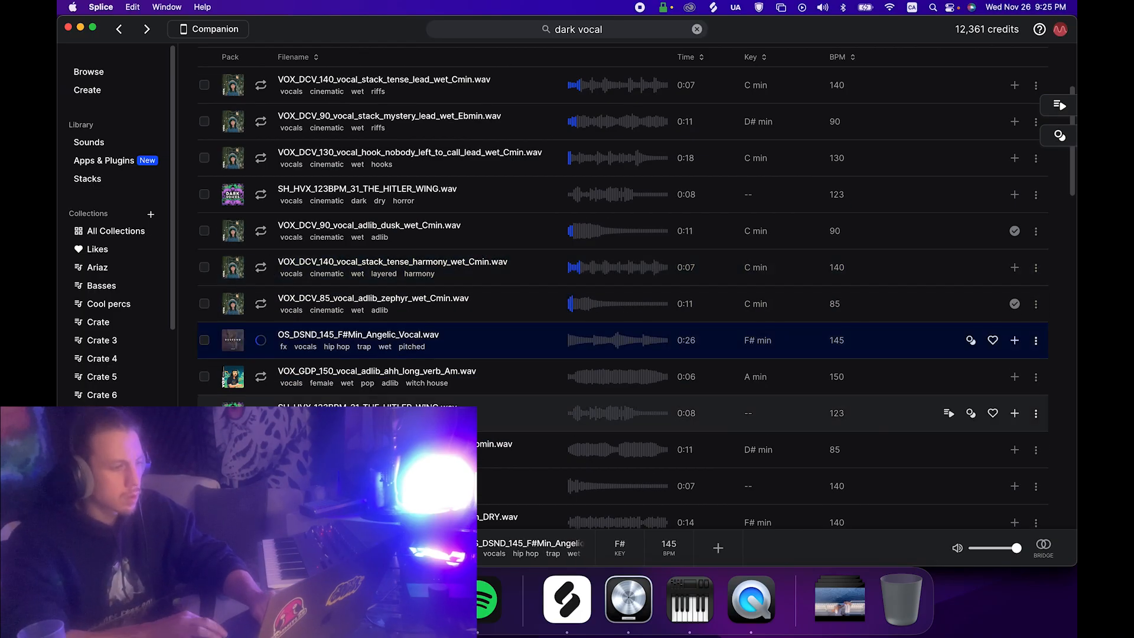
pyautogui.scroll(-3, 573, 235)
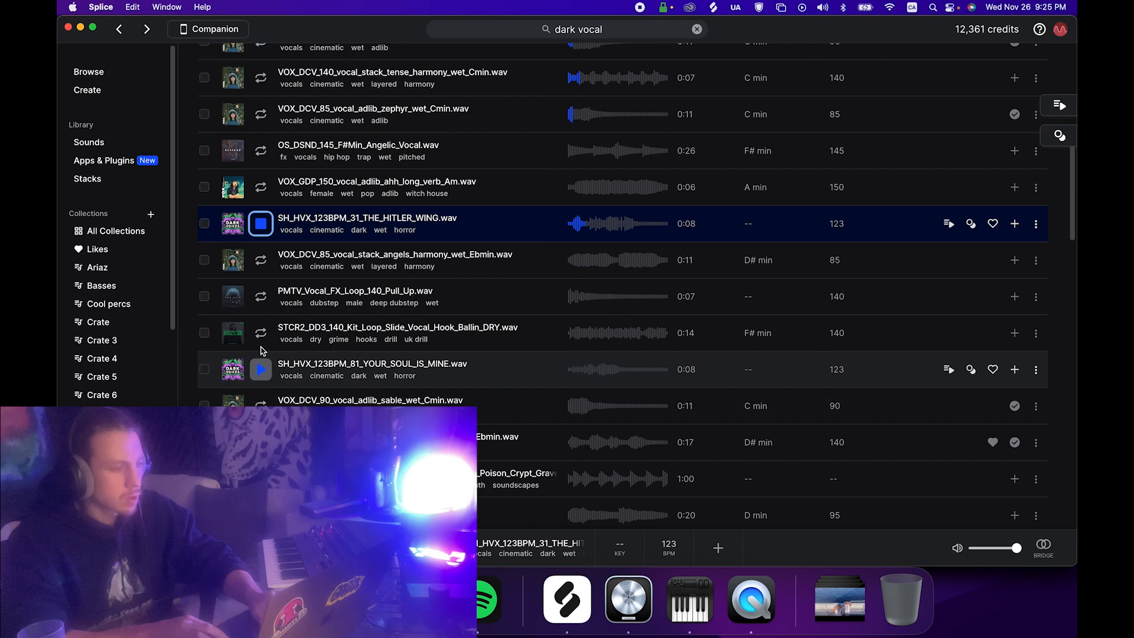
# Replay different parts of the SH_HVX_123BPM_31 horror vocal loop.
pyautogui.click(572, 231)
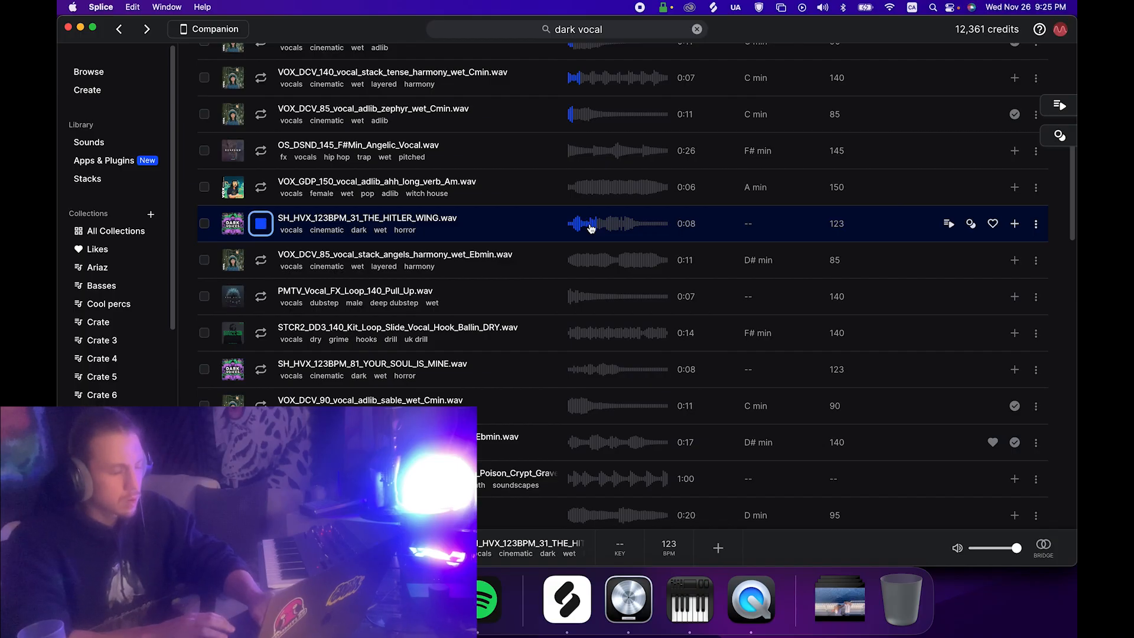
pyautogui.click(622, 230)
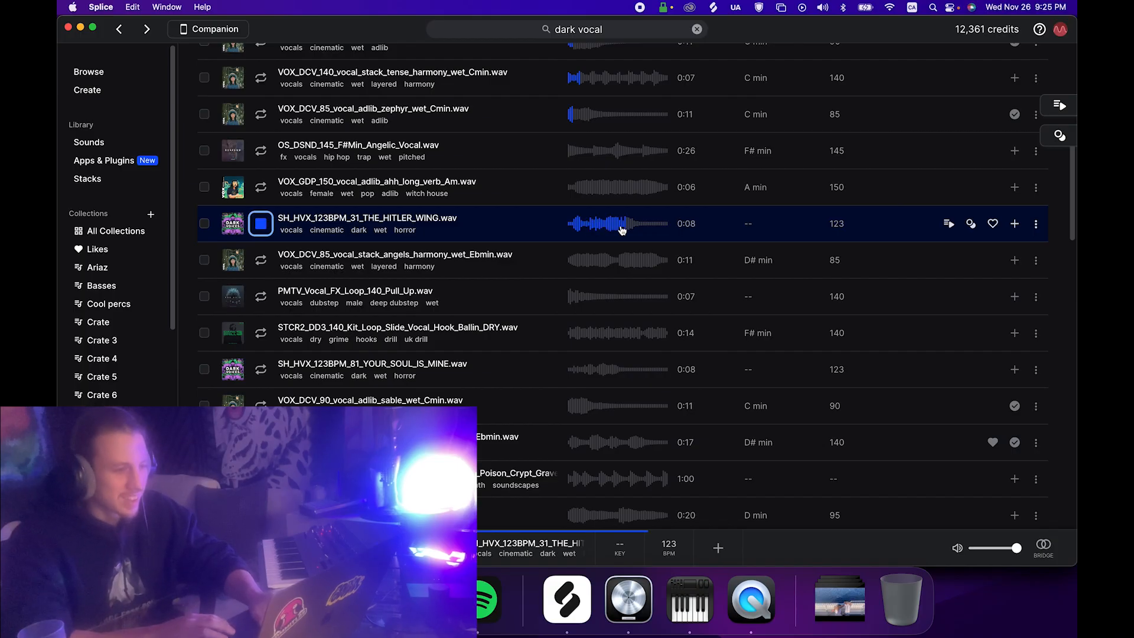
pyautogui.click(617, 229)
pyautogui.click(612, 230)
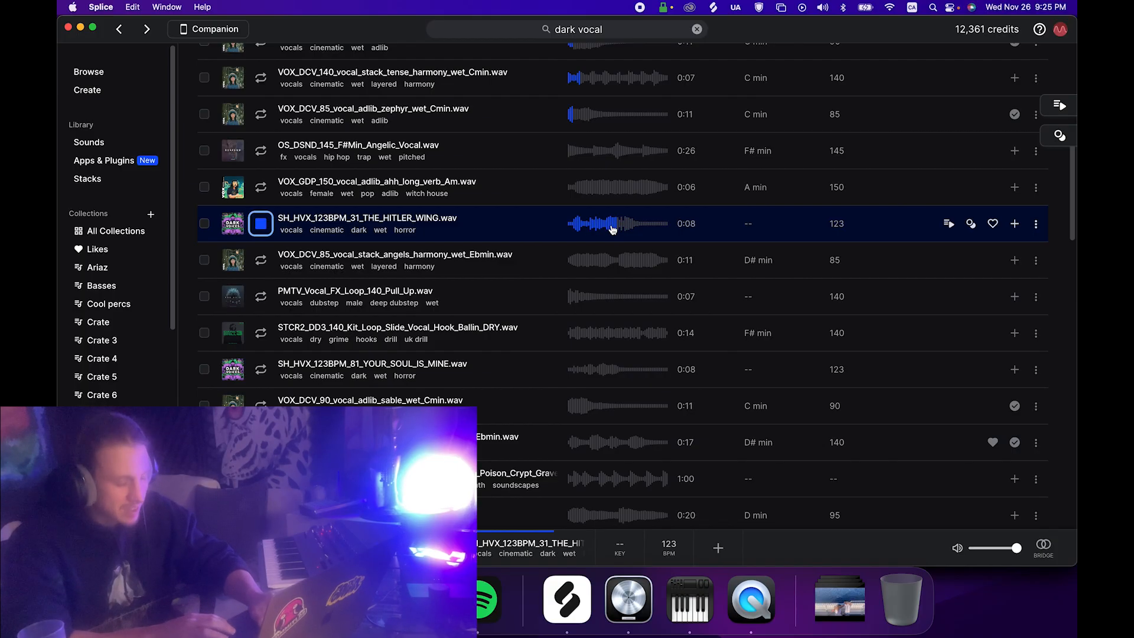
pyautogui.click(577, 230)
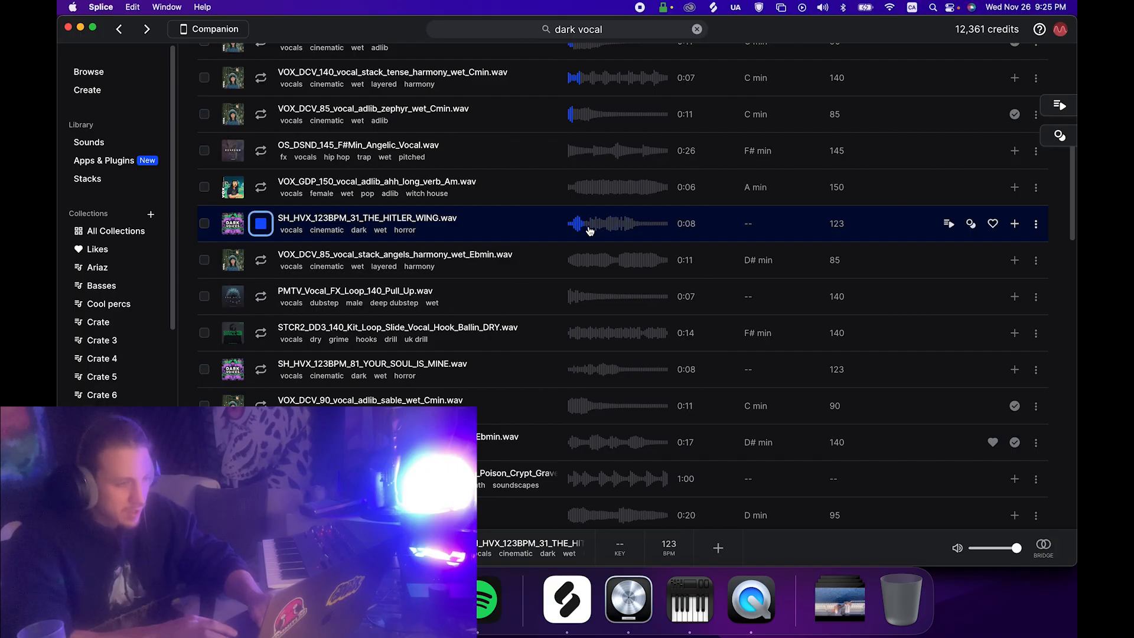
# Audition SH_HVX_123BPM_81_YOUR_SOUL_IS_MINE.wav and further vocal samples down the results, and look through the vocal stab results.
pyautogui.click(573, 373)
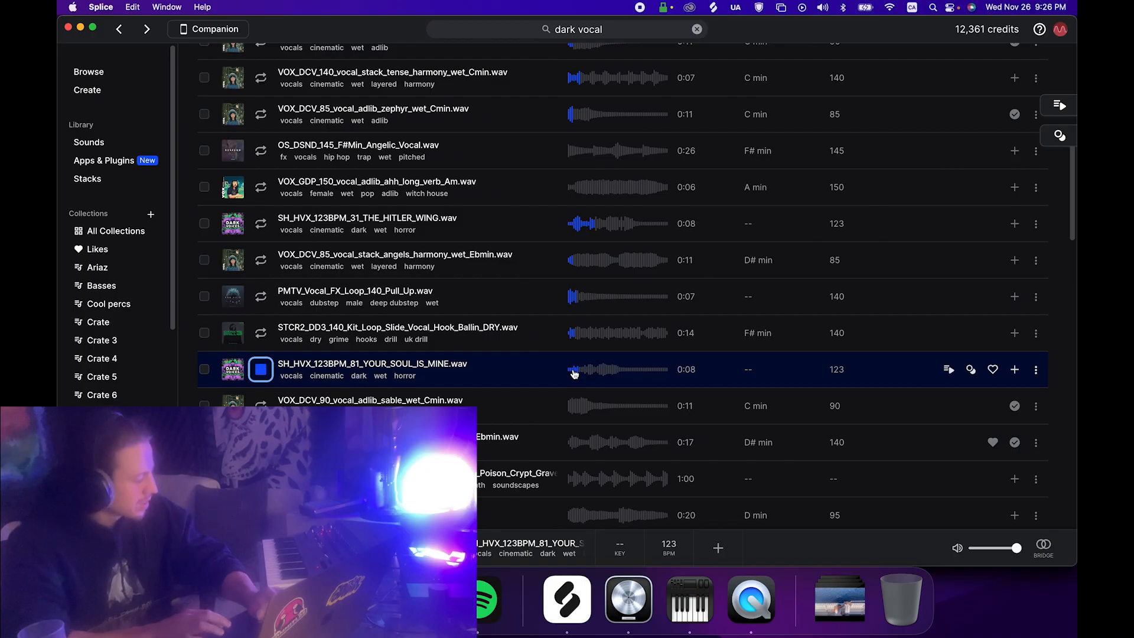
pyautogui.scroll(-2, 564, 321)
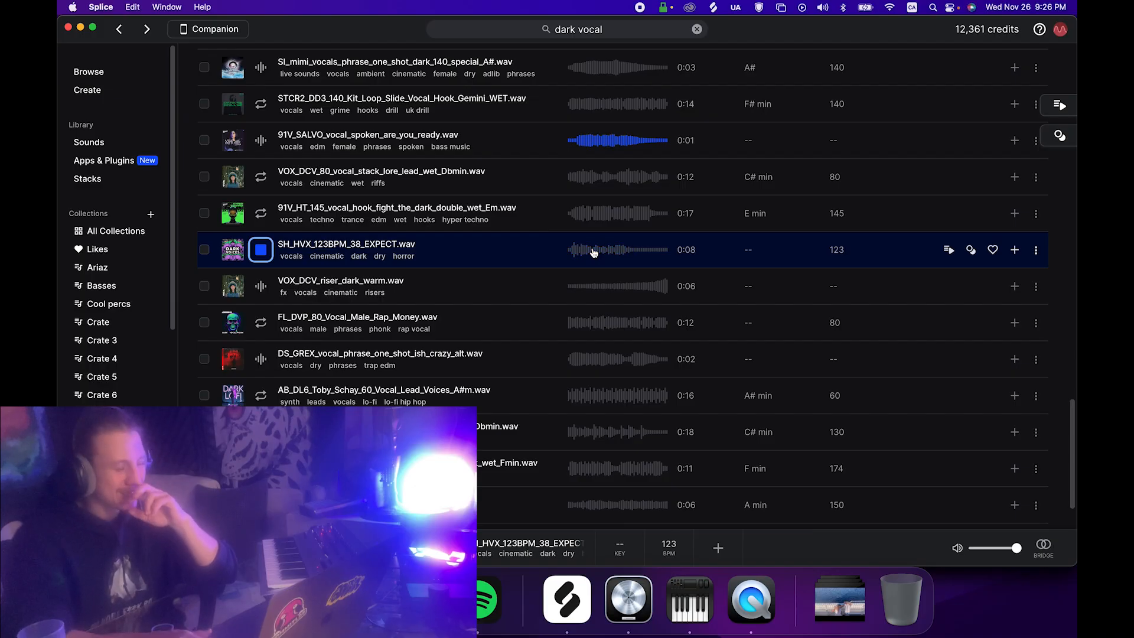
pyautogui.click(567, 434)
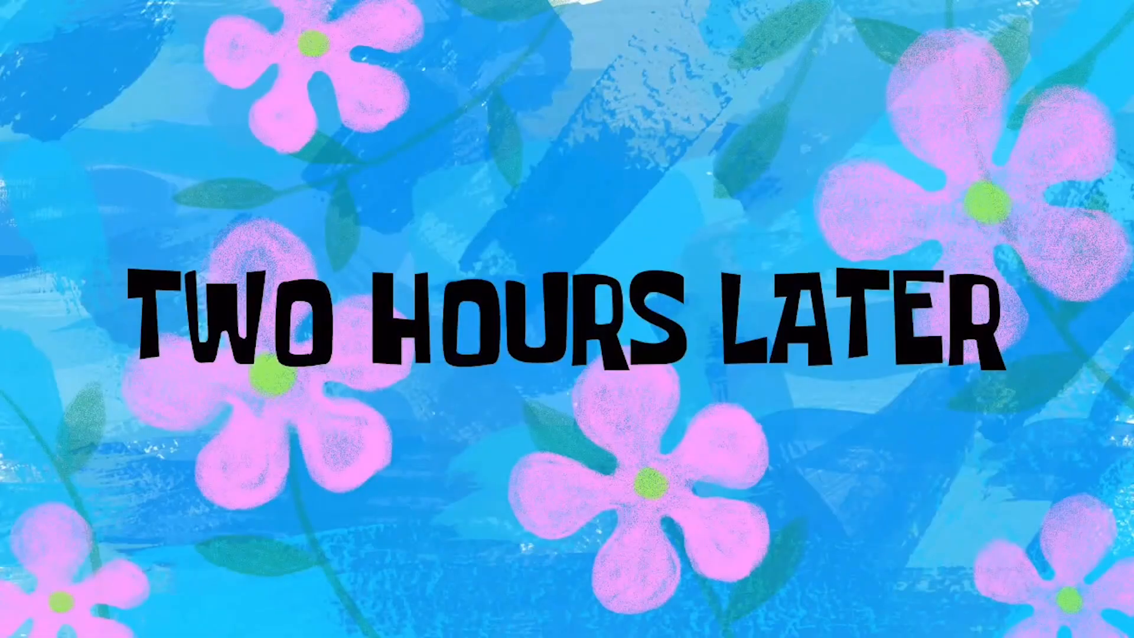
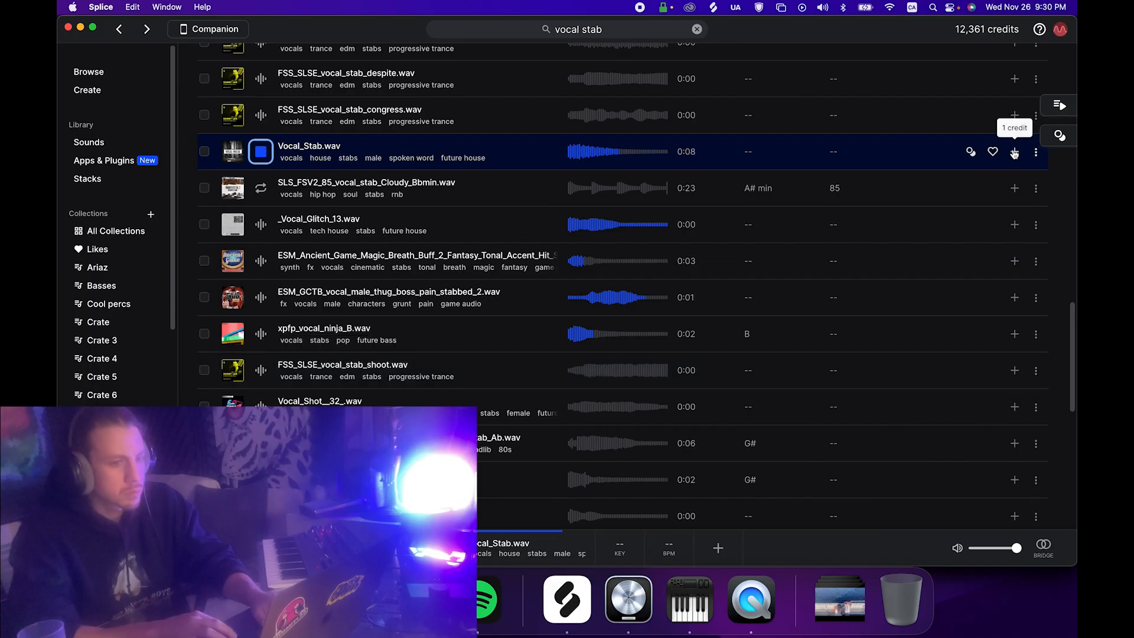
pyautogui.scroll(3, 807, 202)
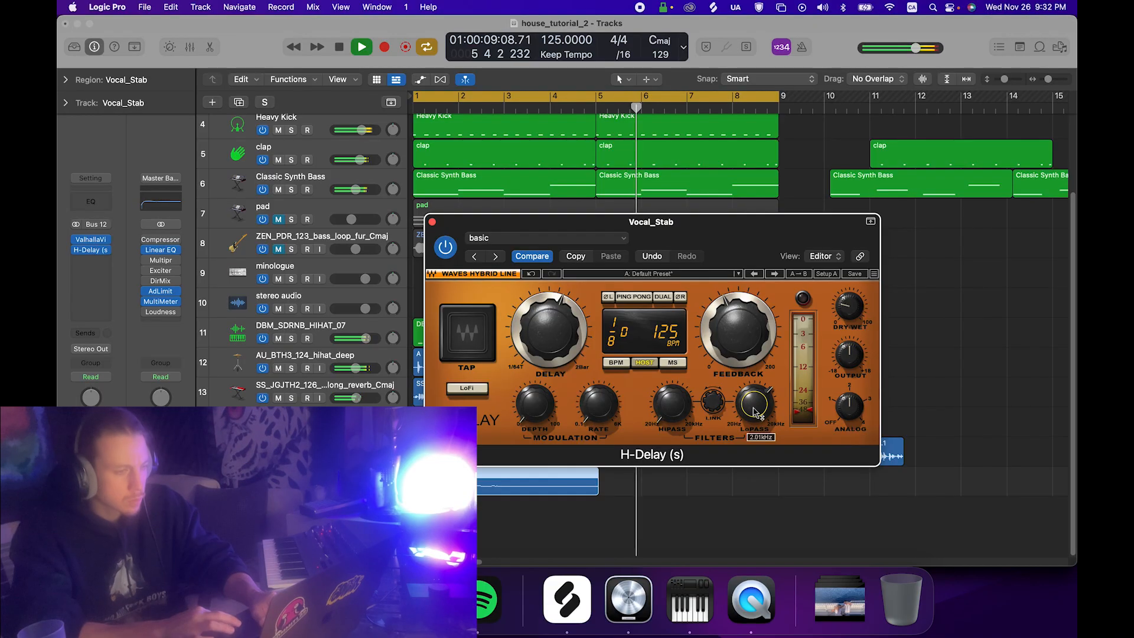
# In Logic Pro, close the Vocal_Stab track's H-Delay settings and move the short Vocal_Stab.5 slice to the start of bar 6.
pyautogui.click(433, 223)
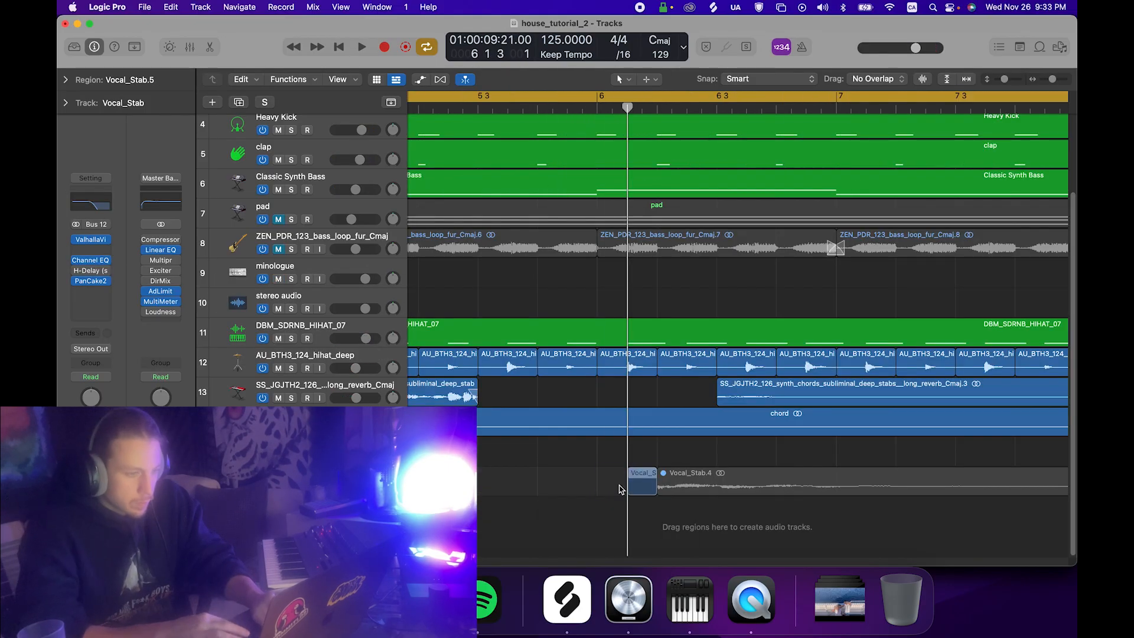
pyautogui.moveTo(619, 486); pyautogui.dragTo(596, 497)
pyautogui.press('super+Left')
pyautogui.press('super+Left')
pyautogui.press('super+Left')
pyautogui.press('super+Left')
pyautogui.press('super+Left')
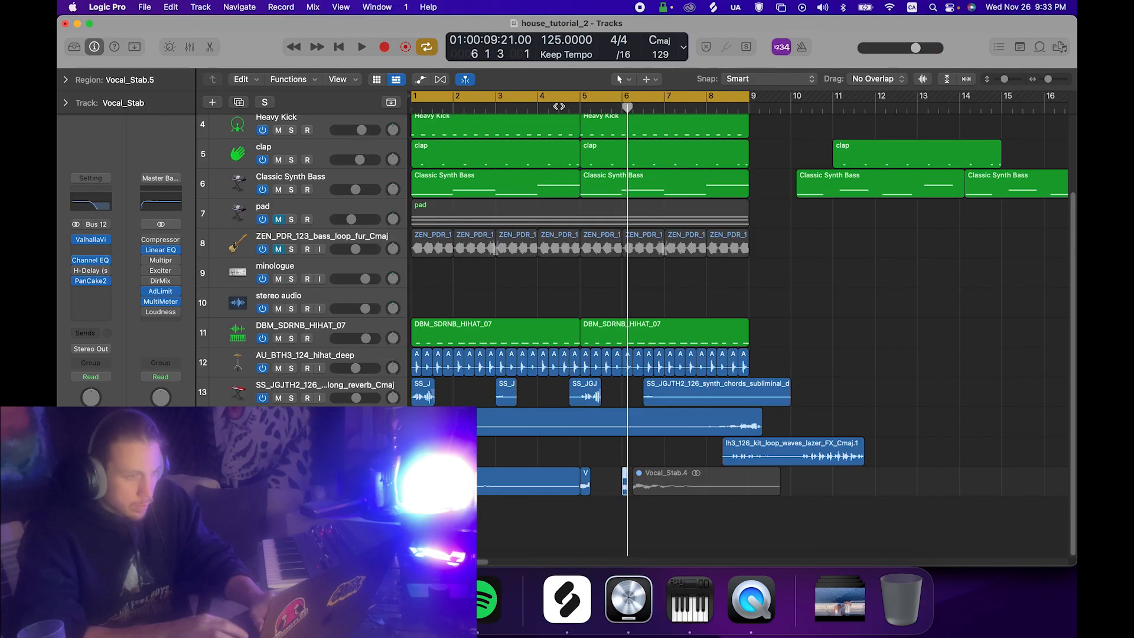
# Extend the end of the short Vocal_Stab slice at bar 6 to meet the Vocal_Stab.4 region, and play the groove from shortly before bar 5.
pyautogui.doubleClick(571, 108)
pyautogui.click(616, 518)
pyautogui.press('space')
pyautogui.moveTo(626, 491); pyautogui.dragTo(633, 490)
pyautogui.click(571, 108)
pyautogui.press('space')
pyautogui.click(611, 506)
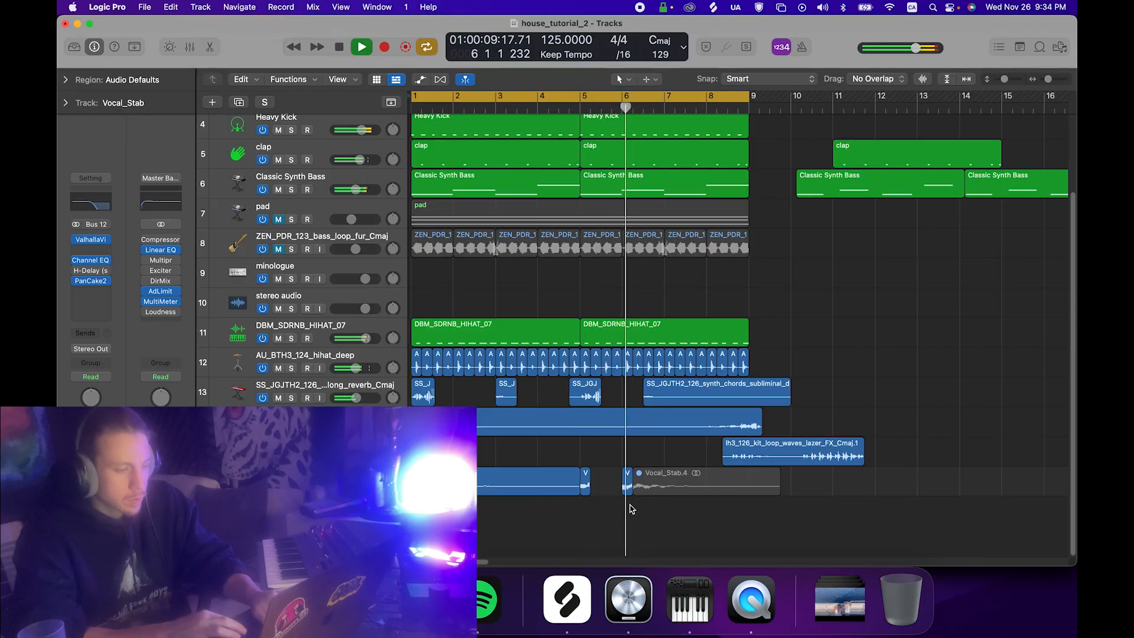
# Unmute the Vocal_Stab.4 region after bar 6, play the groove, and set the region's gain to -3.3 dB.
pyautogui.press('space')
pyautogui.click(644, 485)
pyautogui.hotkey('ctrl', 'm')
pyautogui.click(578, 107)
pyautogui.press('space')
pyautogui.click(65, 80)
pyautogui.doubleClick(139, 182)
pyautogui.write('-3.3 dB')
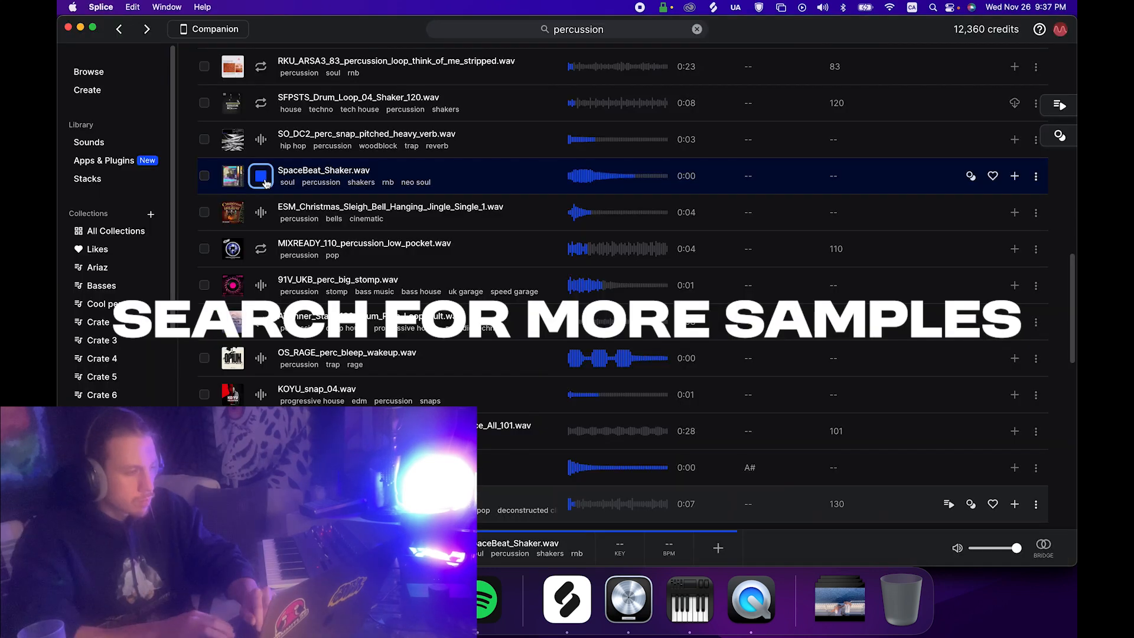
# In Splice, audition the percussion results upward from SpaceBeat_Shaker.wav to SFPSTS_Drum_Loop_04_Shaker_120.wav.
pyautogui.scroll(3, 265, 183)
pyautogui.press('Up')
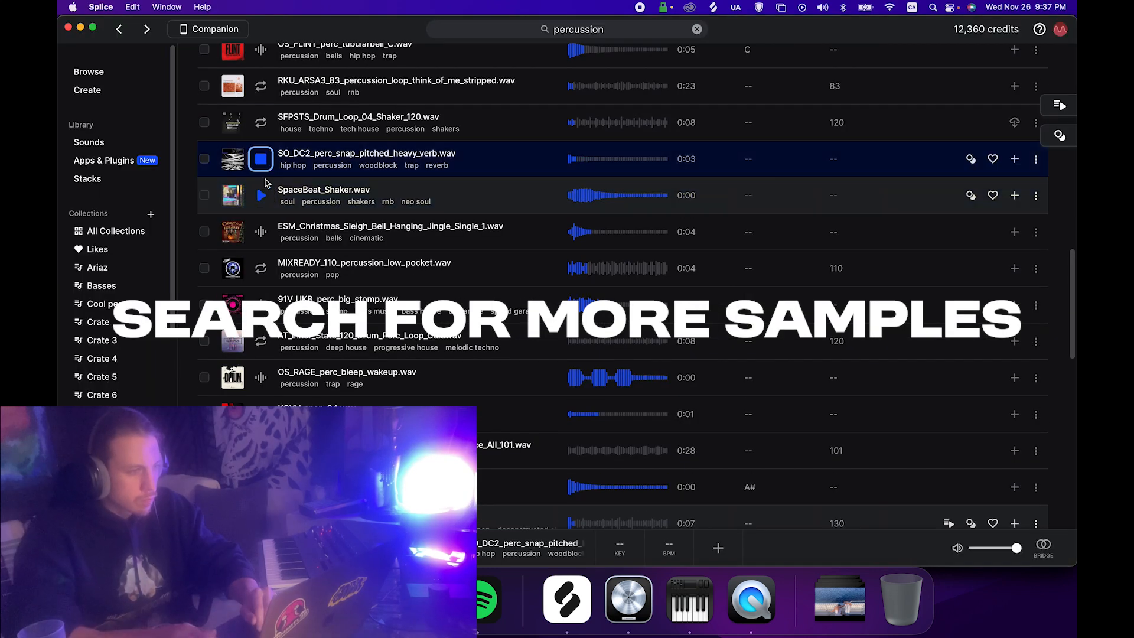
pyautogui.press('Up')
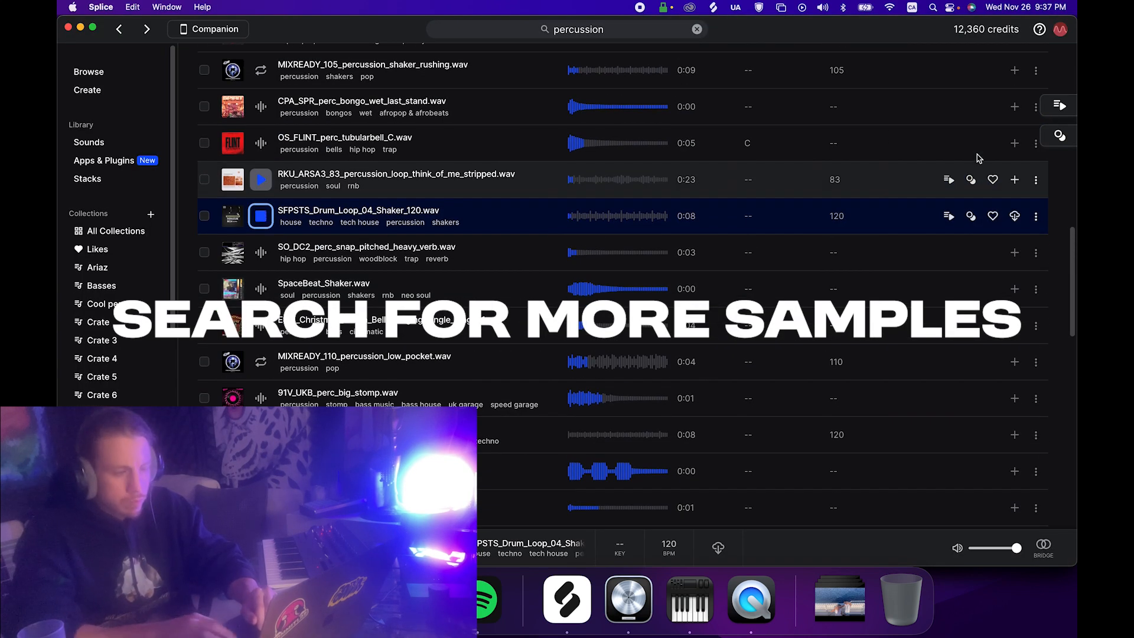
pyautogui.press('space')
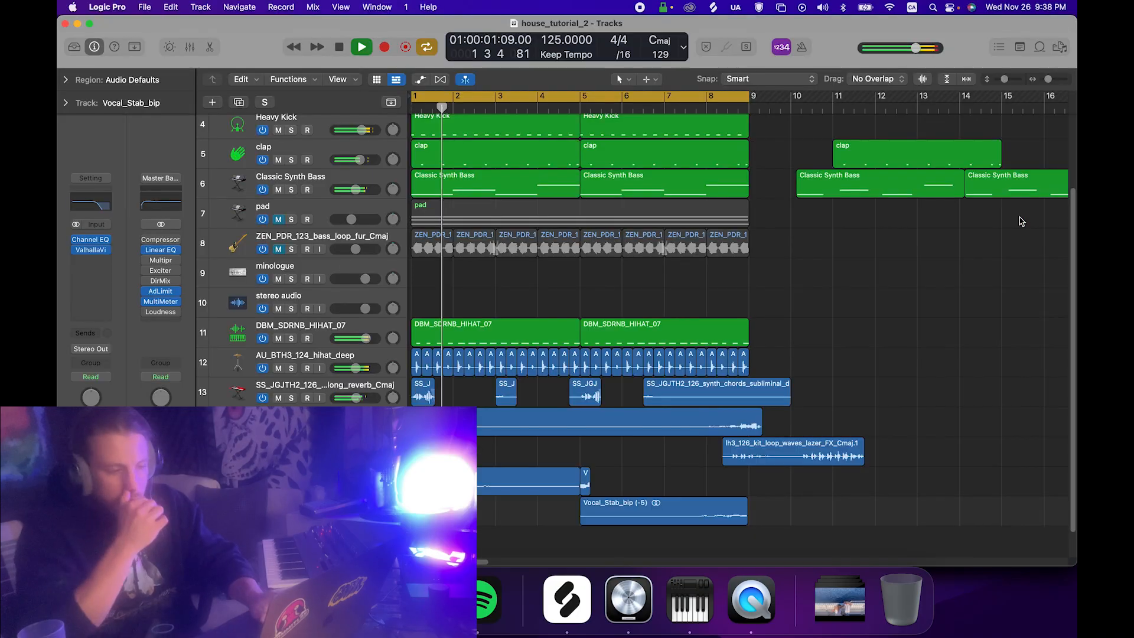
# In Logic Pro, delete the long middle piece of the SFPSTS shaker loop after its first half-bar slice, play the groove, and hide the mixer.
pyautogui.click(615, 504)
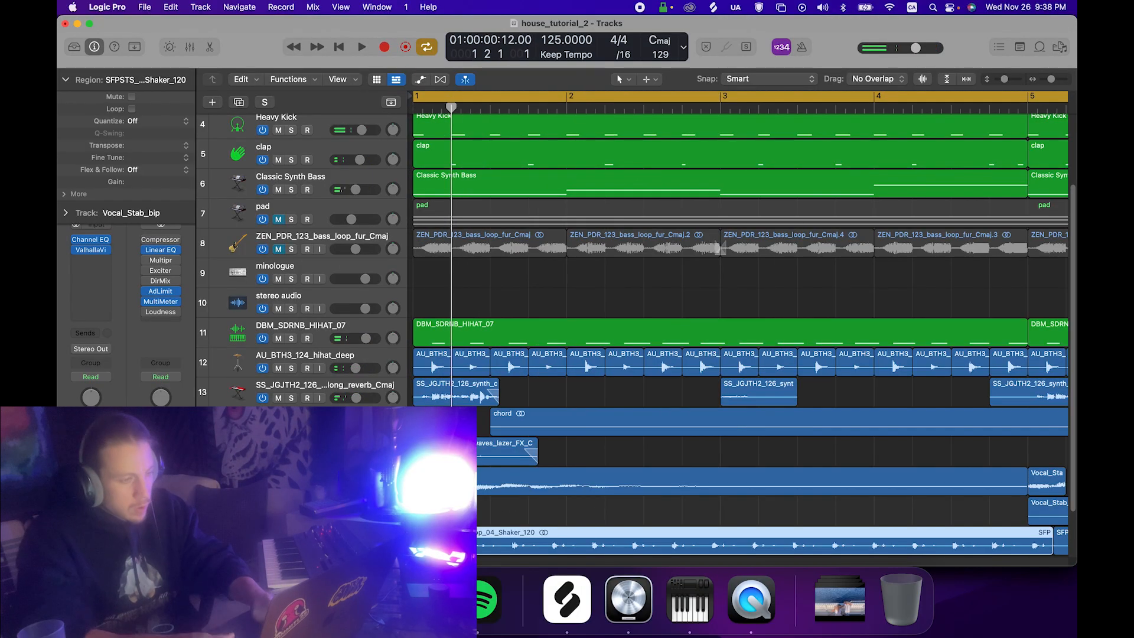
pyautogui.press('Delete')
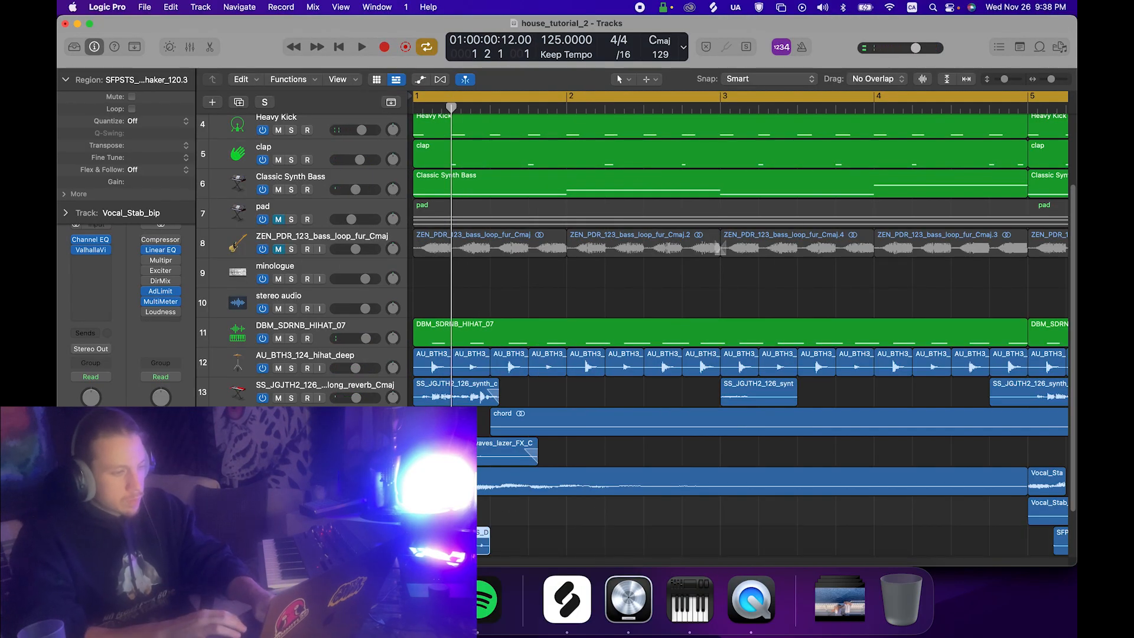
pyautogui.press('space')
pyautogui.press('super+Left')
pyautogui.press('space')
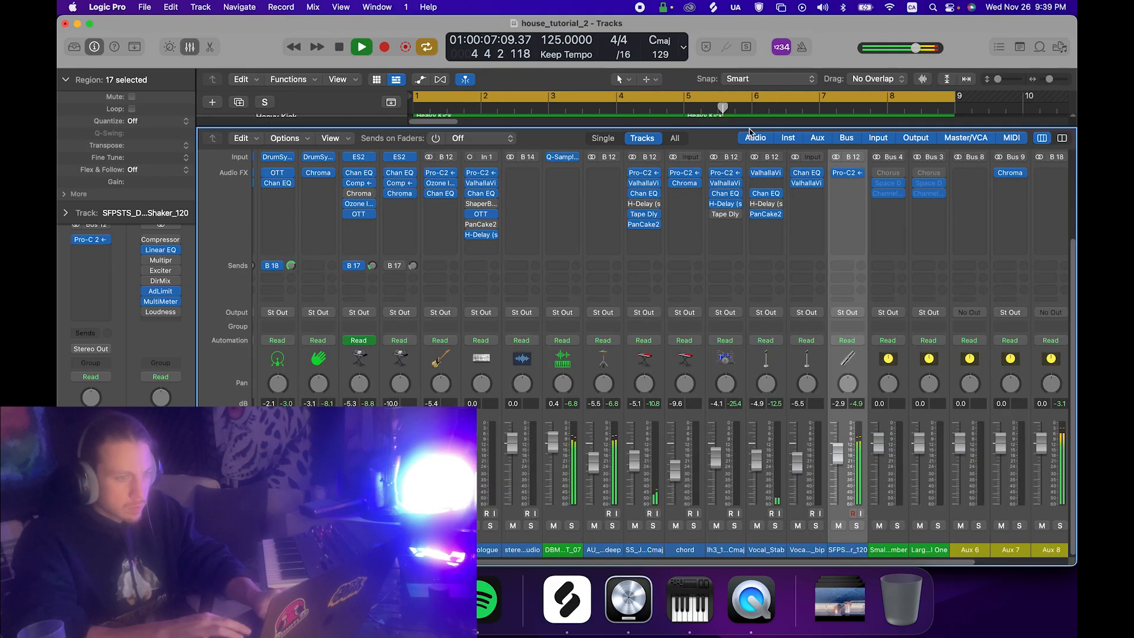
pyautogui.press('x')
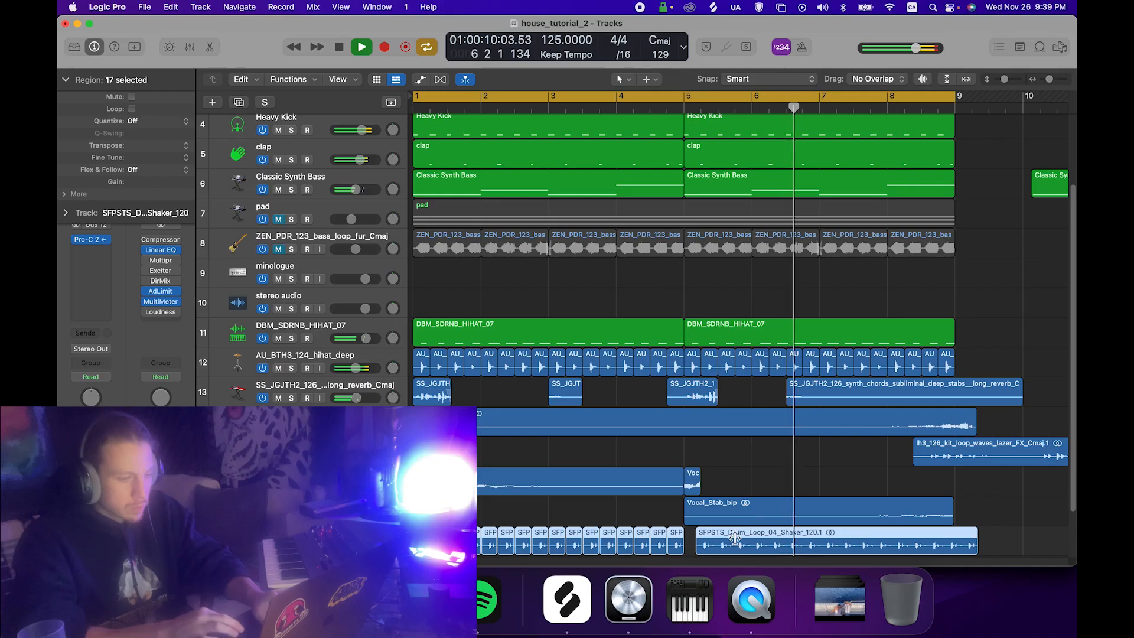
# Delete the long leftover SFPSTS shaker region after bar 5, repeat the half-bar slices across bars 5 to 8, and play from the start.
pyautogui.press('space')
pyautogui.click(647, 520)
pyautogui.click(715, 542)
pyautogui.press('Delete')
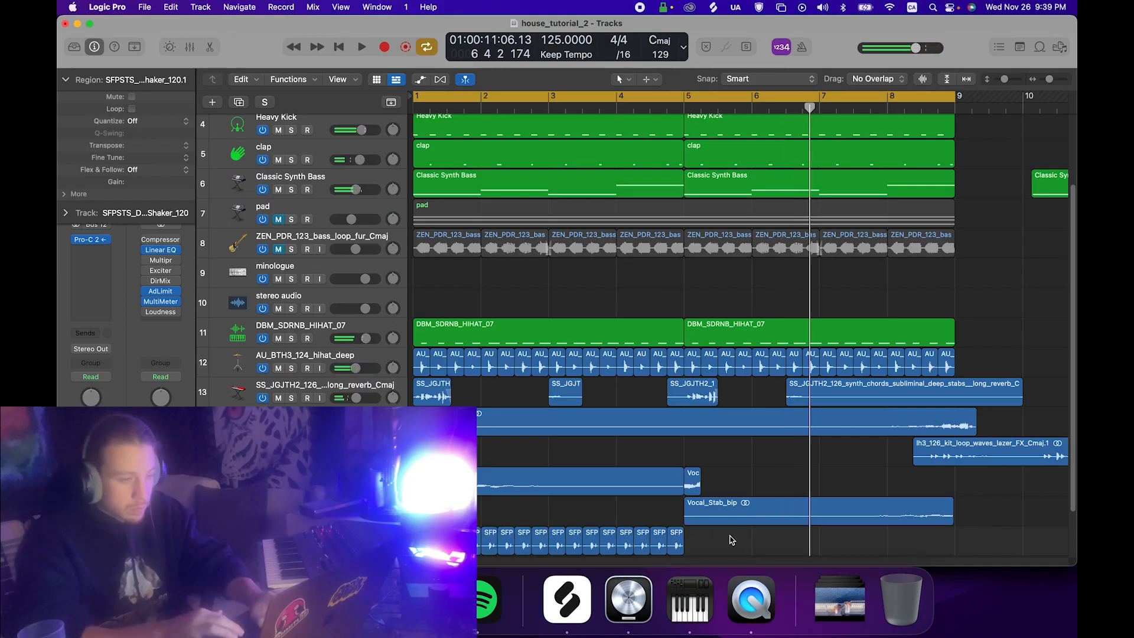
pyautogui.press('Return')
pyautogui.press('space')
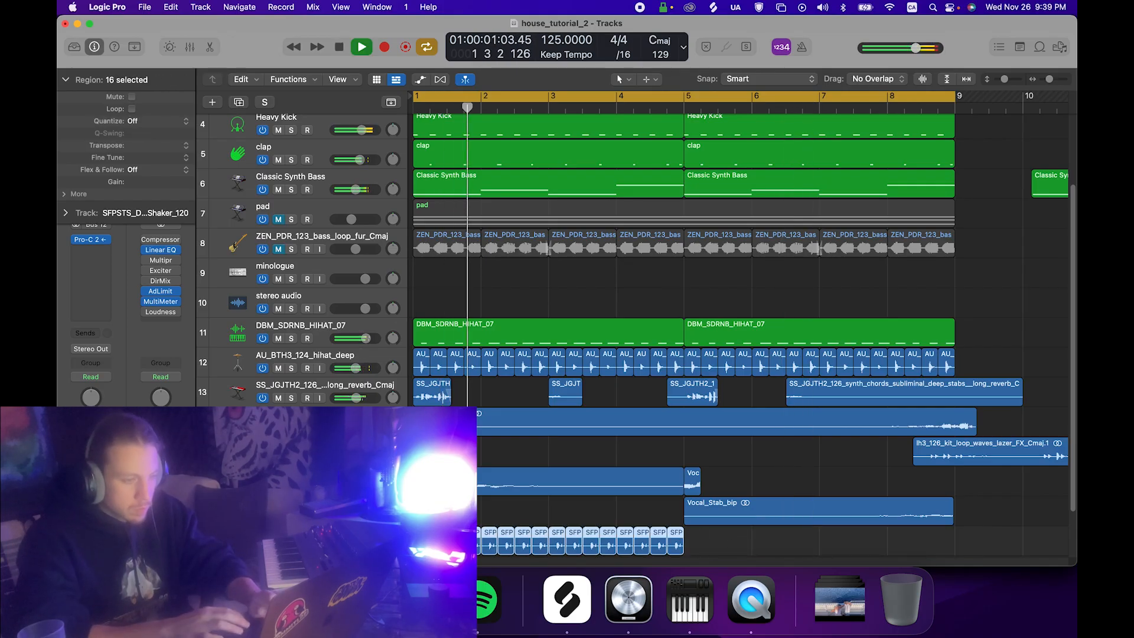
pyautogui.press('super+z')
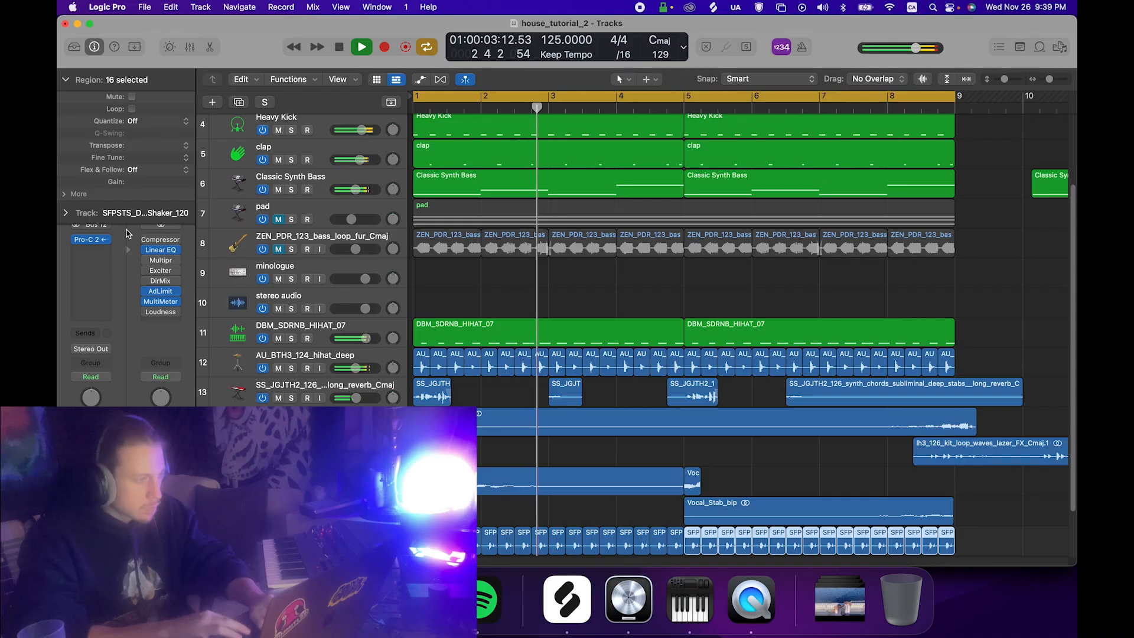
# Add a Channel EQ to the SFPSTS shaker track with an 18 dB/Oct high cut at 9550 Hz and a low cut.
pyautogui.click(66, 80)
pyautogui.hotkey('ctrl', 'e')
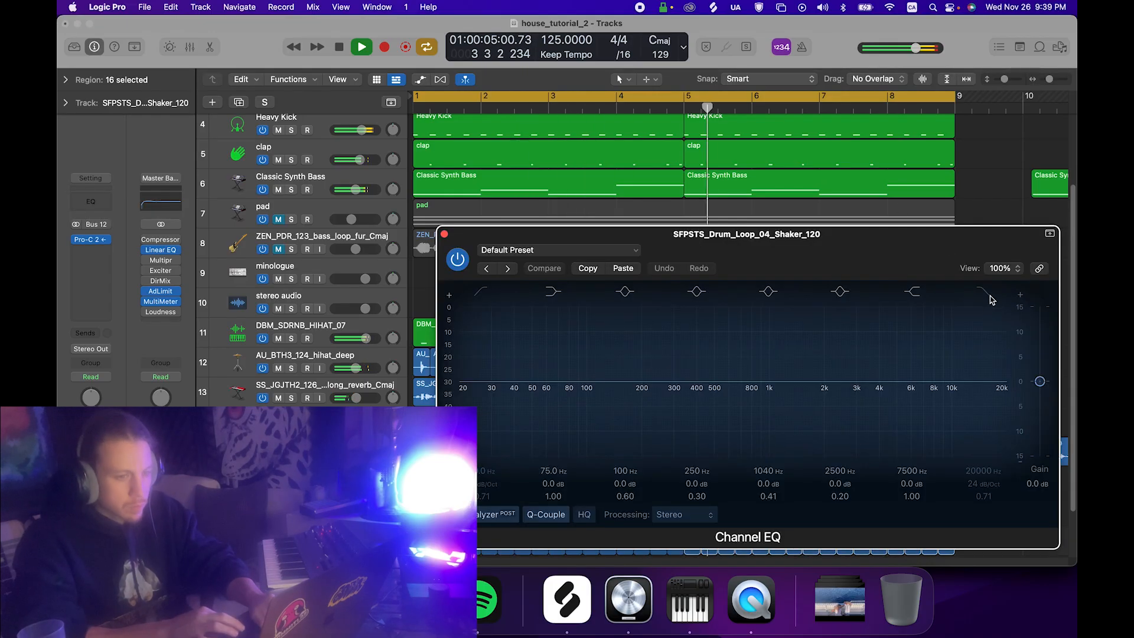
pyautogui.click(984, 291)
pyautogui.moveTo(984, 469); pyautogui.dragTo(985, 494)
pyautogui.click(444, 234)
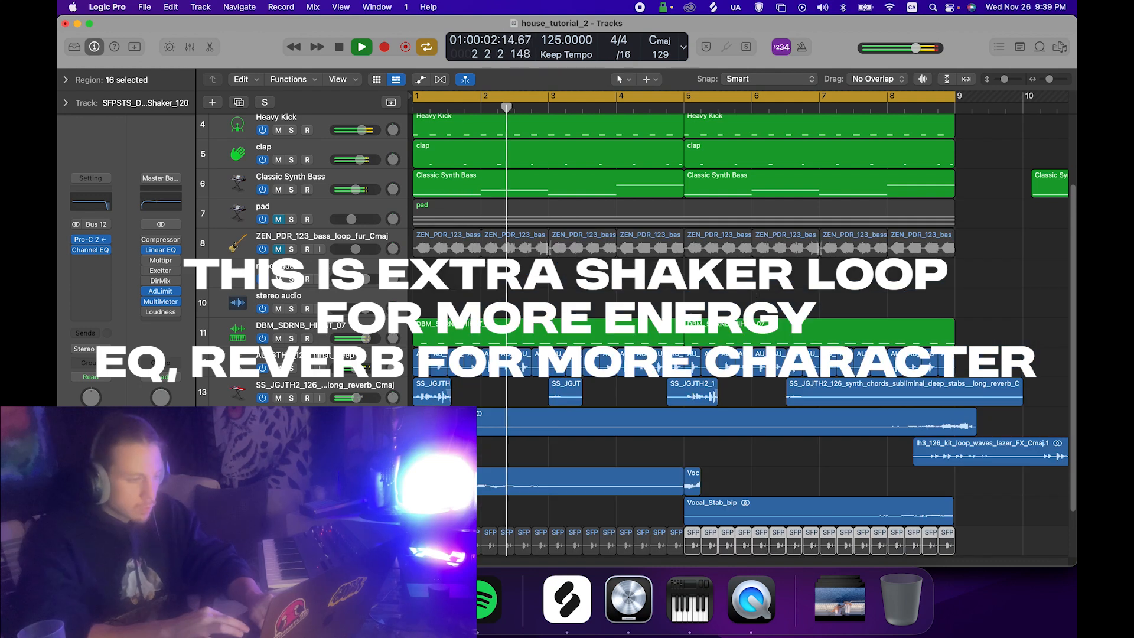
pyautogui.click(91, 250)
pyautogui.moveTo(982, 470); pyautogui.dragTo(981, 483)
pyautogui.moveTo(487, 501); pyautogui.dragTo(487, 479)
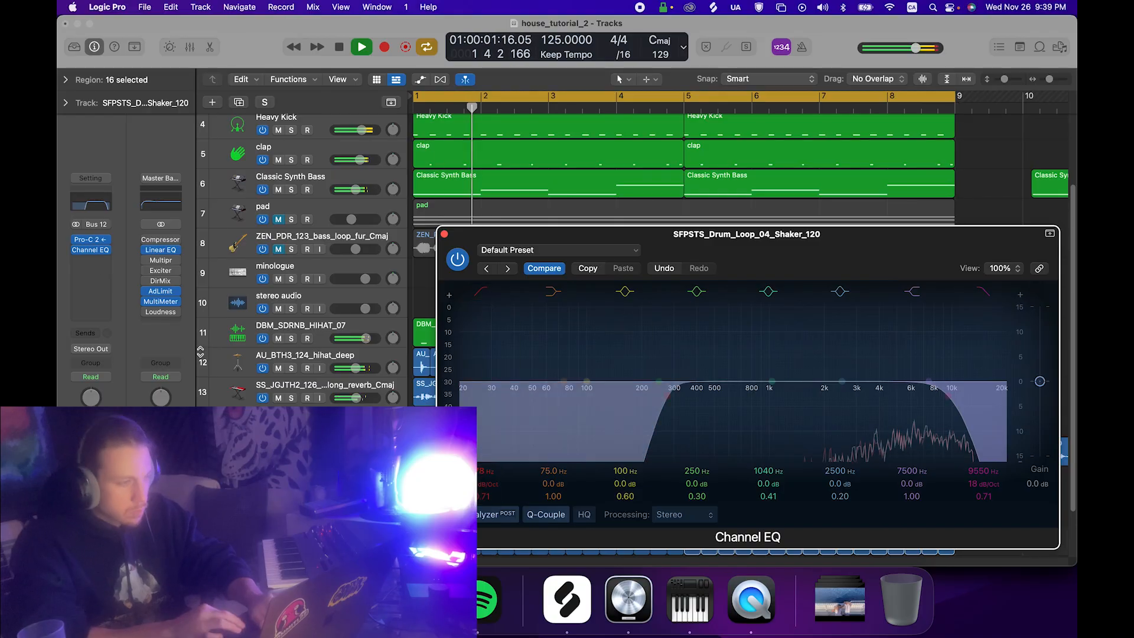
# Insert the Valhalla reverb after the Channel EQ on the shaker track and adjust it.
pyautogui.click(94, 260)
pyautogui.click(195, 318)
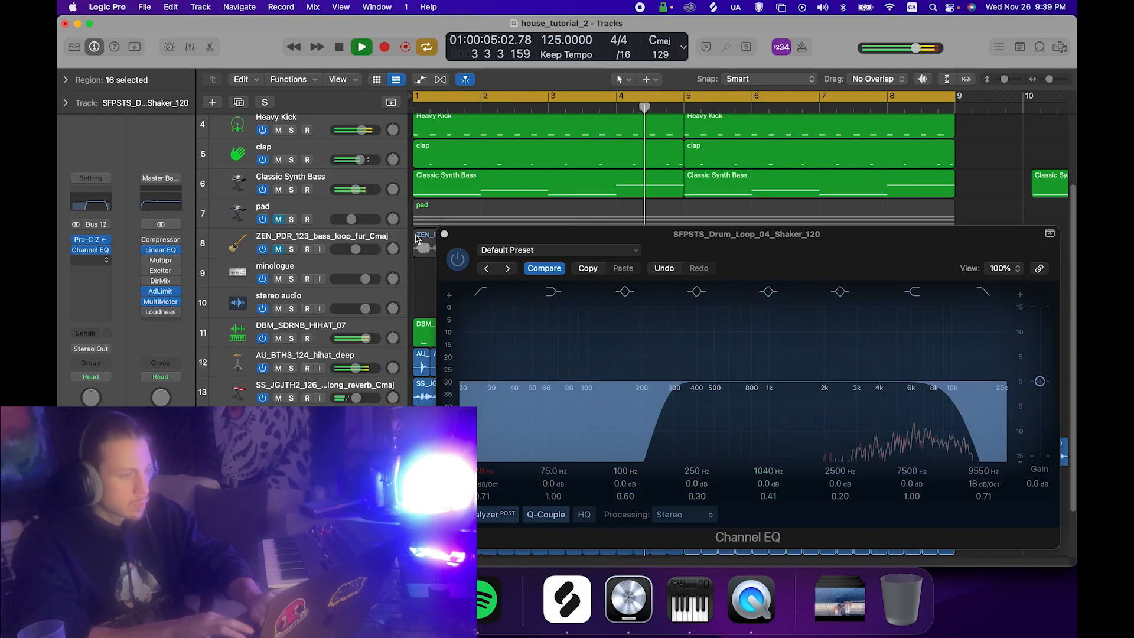
pyautogui.moveTo(488, 384); pyautogui.dragTo(489, 397)
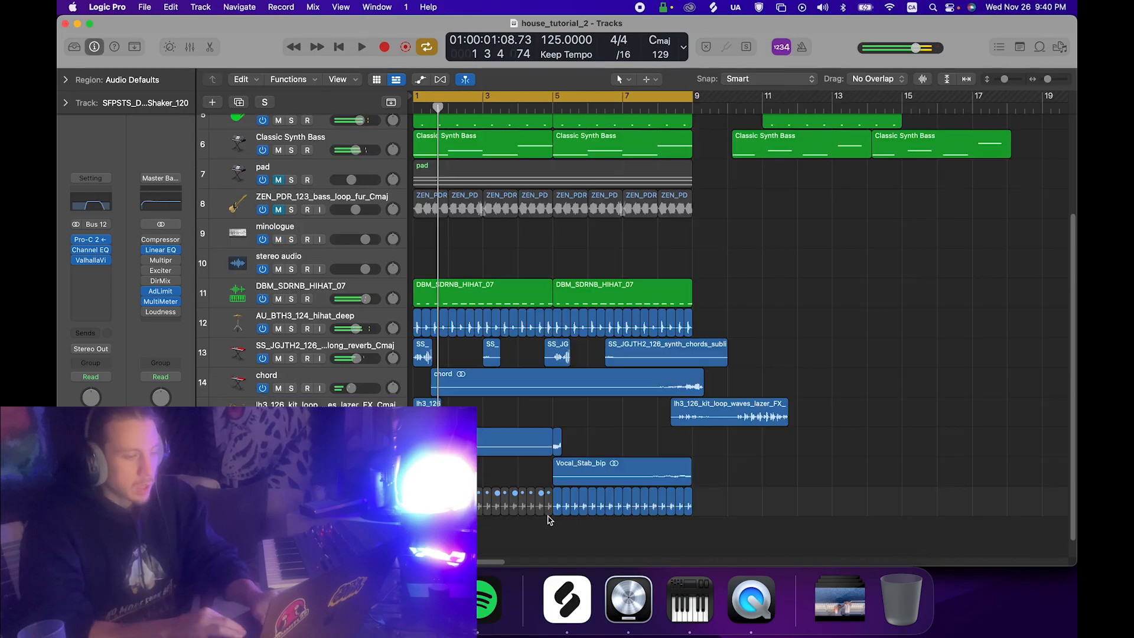
# Unmute the first 16 SFPSTS shaker slices and move all the shaker slices from bars 1–8 to bars 9–16.
pyautogui.click(548, 501)
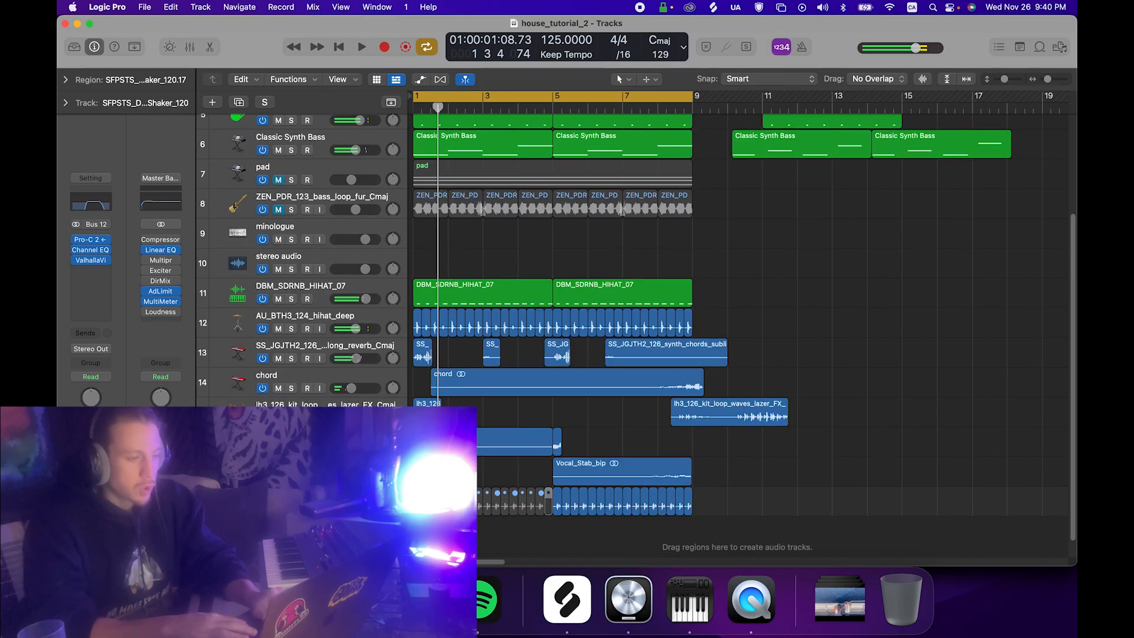
pyautogui.press('shift+super+d')
pyautogui.moveTo(416, 475); pyautogui.dragTo(539, 523)
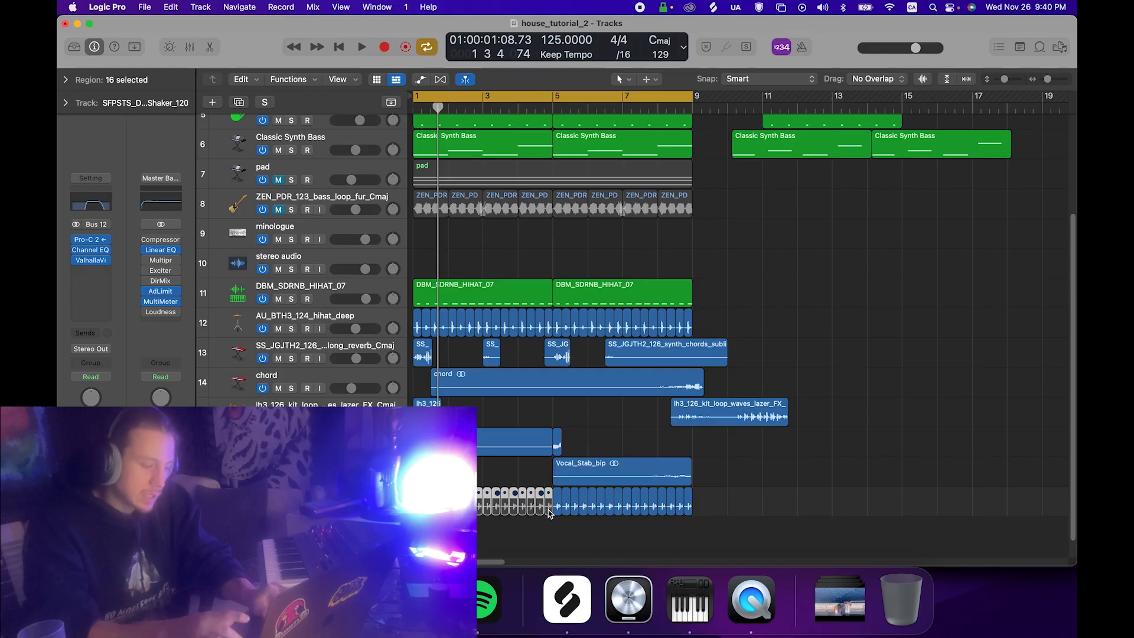
pyautogui.moveTo(749, 505); pyautogui.dragTo(517, 514)
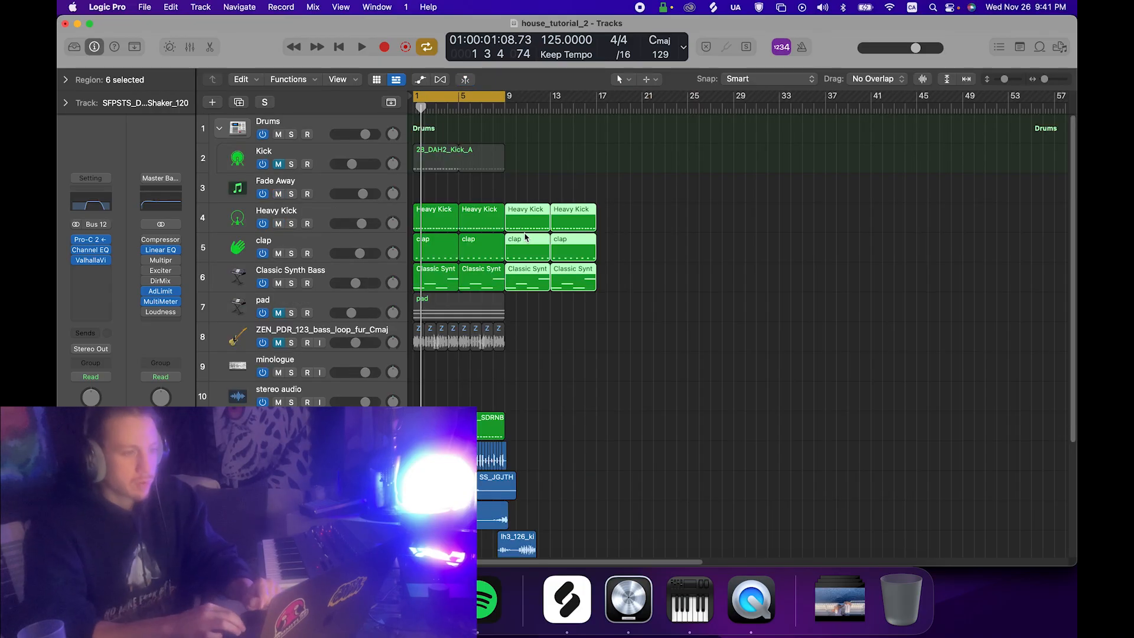
# Extend the cycle range to end at bar 17, covering the duplicated kick, clap and bass regions.
pyautogui.moveTo(507, 92); pyautogui.dragTo(597, 94)
pyautogui.press('super+Right')
pyautogui.press('super+Right')
pyautogui.press('super+Right')
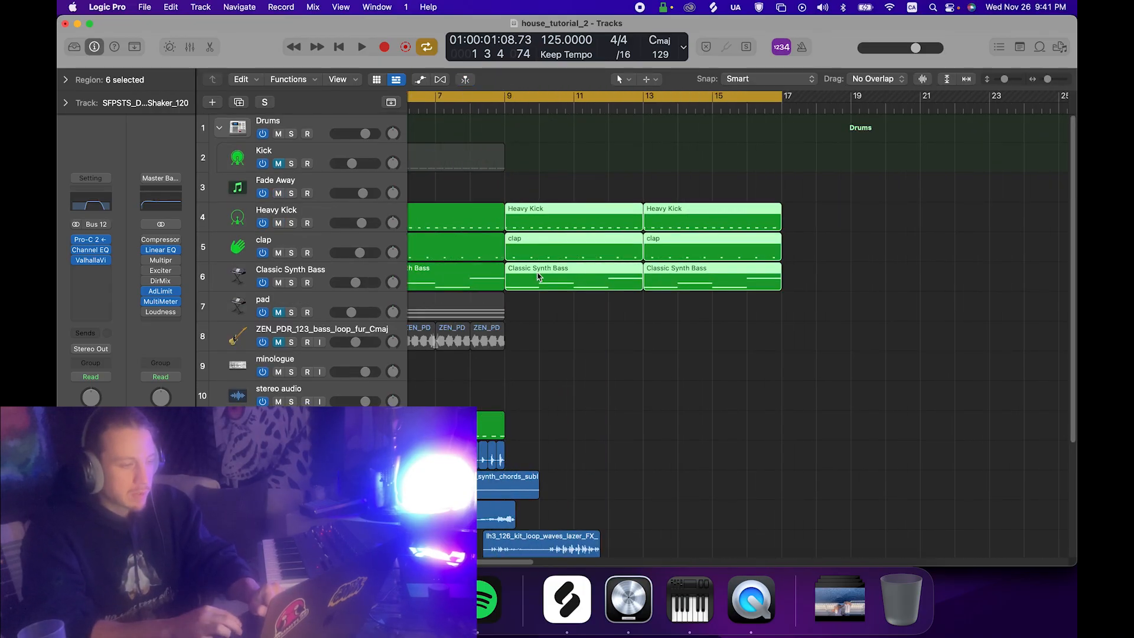
# Repeat the two DBM_SDRNB_HIHAT_07 regions and all the AU_BTH3_124_hihat_deep slices across bars 9 to 16.
pyautogui.hscroll(-5, 600, 408)
pyautogui.moveTo(730, 420); pyautogui.dragTo(464, 425)
pyautogui.press('super+r')
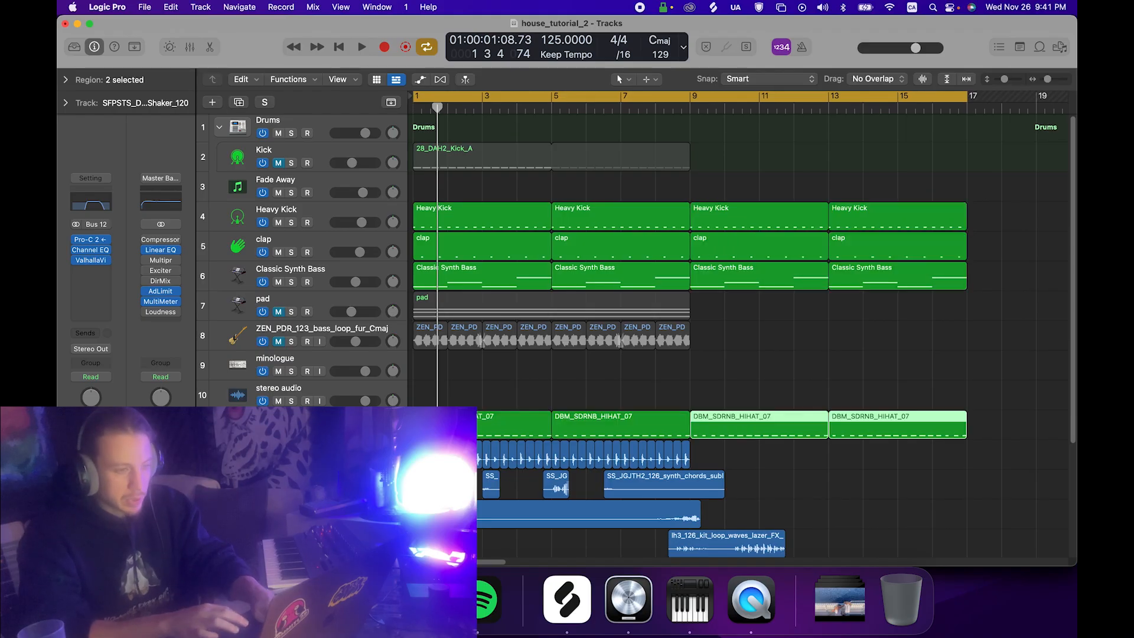
pyautogui.scroll(-4, 643, 395)
pyautogui.moveTo(713, 353); pyautogui.dragTo(390, 355)
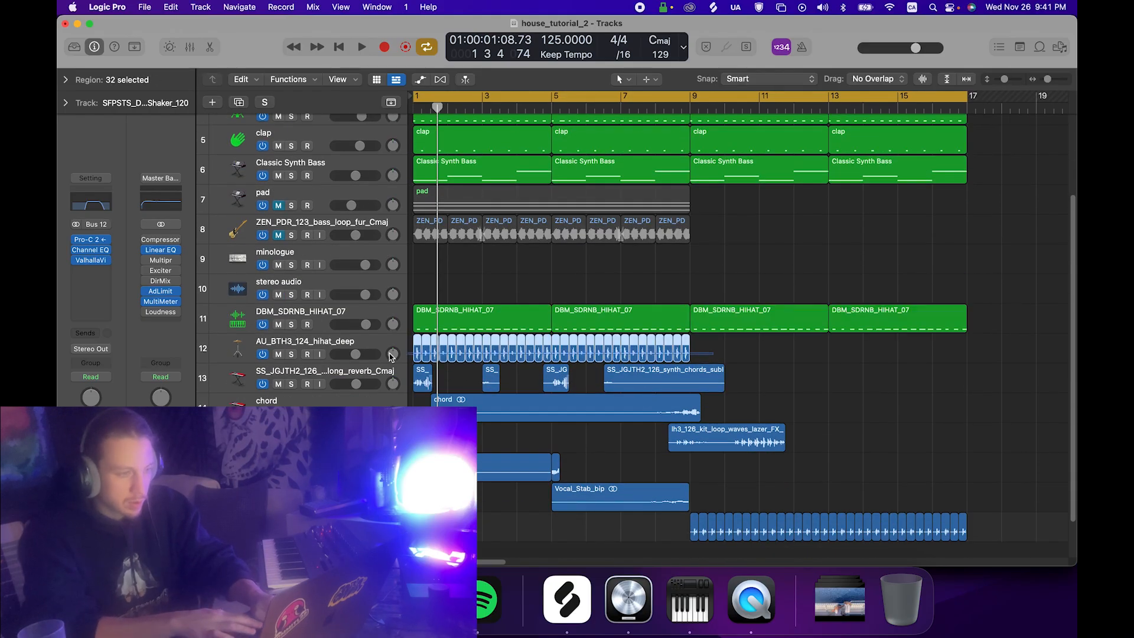
pyautogui.press('super+r')
pyautogui.scroll(-2, 644, 319)
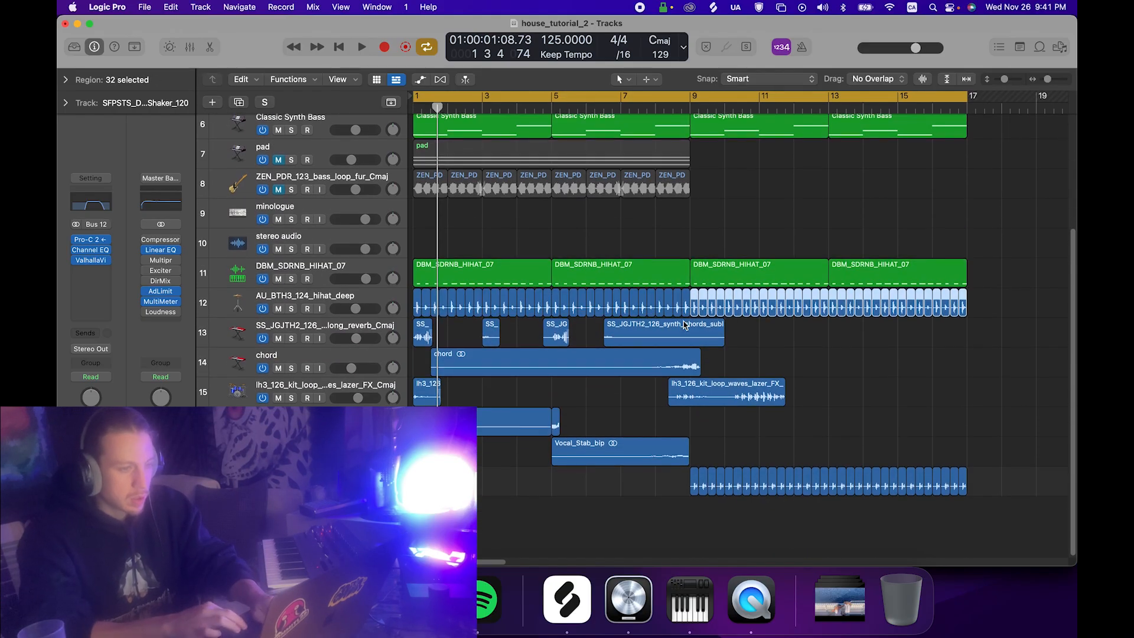
# Trim the last SS_JGJTH2 synth chords region at bar 9, and copy all four synth chords regions and the chord region eight bars later.
pyautogui.click(695, 103)
pyautogui.click(672, 334)
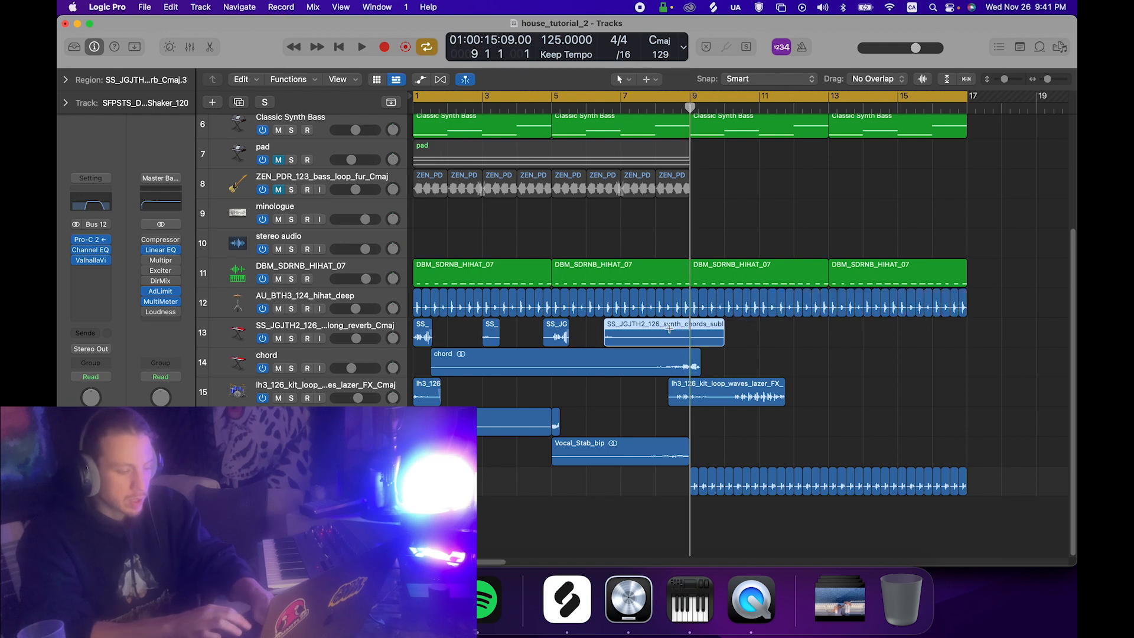
pyautogui.moveTo(713, 343)
pyautogui.mouseDown()
pyautogui.moveTo(423, 337)
pyautogui.moveTo(701, 338)
pyautogui.mouseUp()
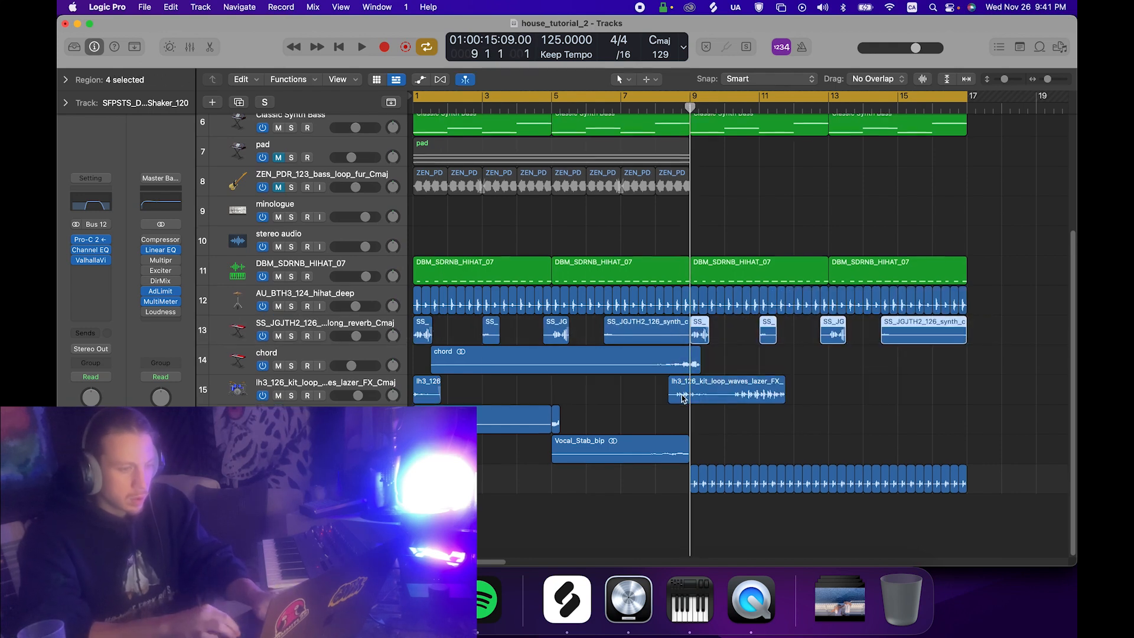
pyautogui.moveTo(440, 365); pyautogui.dragTo(713, 366)
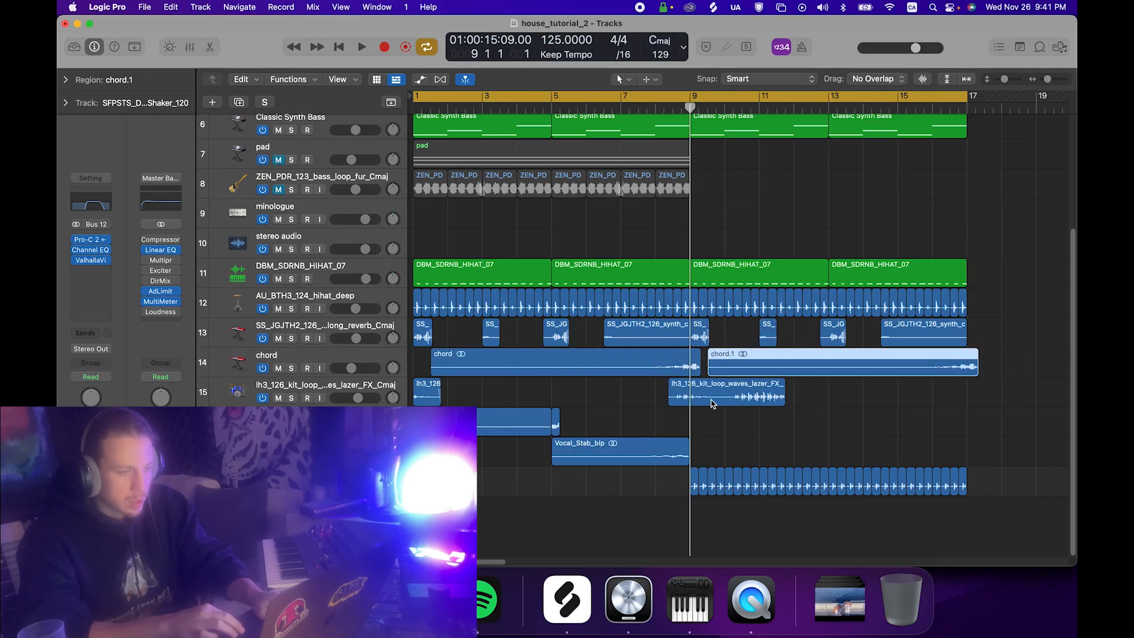
# Replace the long lh3_126 FX region with a copy of the first one at bar 9, and copy the vocal stab regions eight bars later.
pyautogui.click(710, 399)
pyautogui.press('Delete')
pyautogui.moveTo(424, 395); pyautogui.dragTo(697, 399)
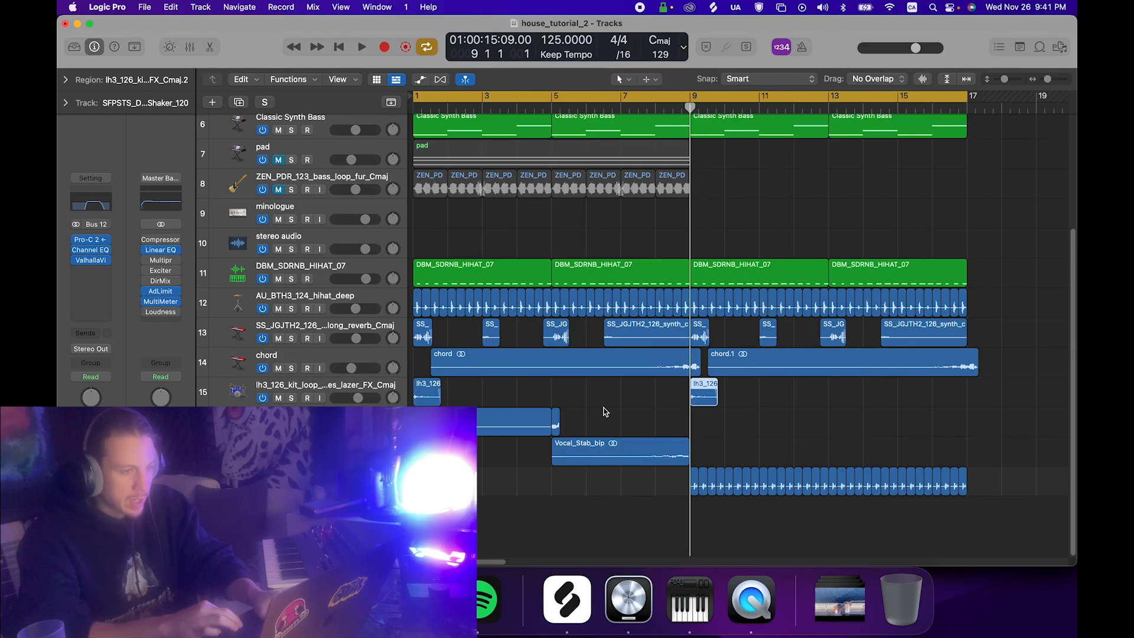
pyautogui.moveTo(733, 449); pyautogui.dragTo(697, 425)
pyautogui.click(669, 425)
# Show track automation, raise the Classic Synth Bass High Cut Frequency to 520 Hz across bars 9 to 12, and play from bar 9.
pyautogui.scroll(4, 646, 326)
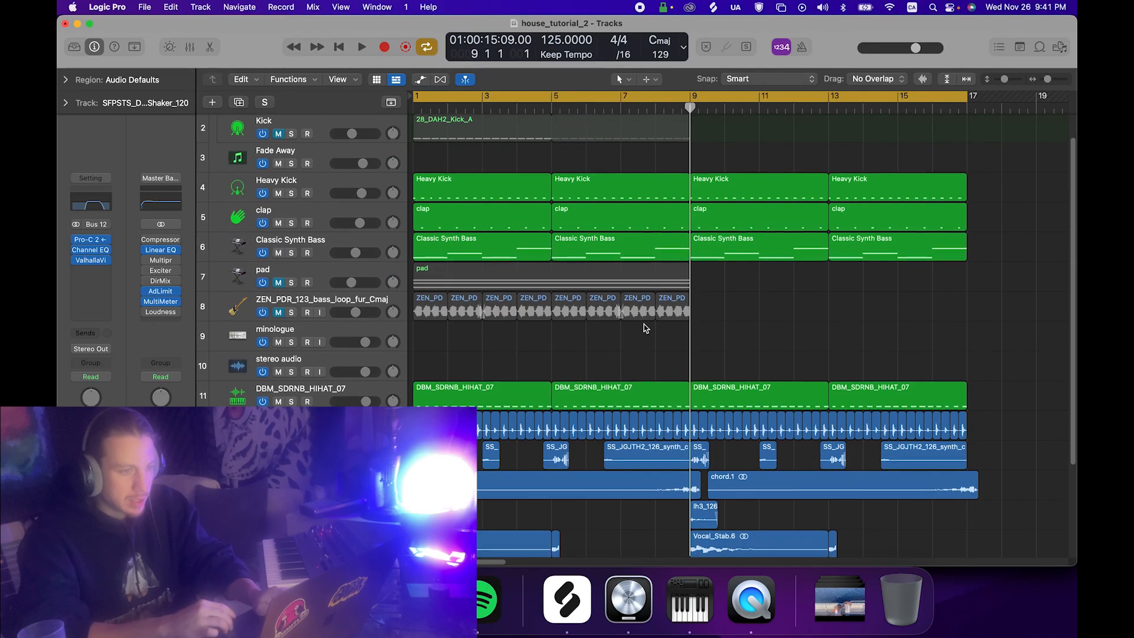
pyautogui.click(420, 81)
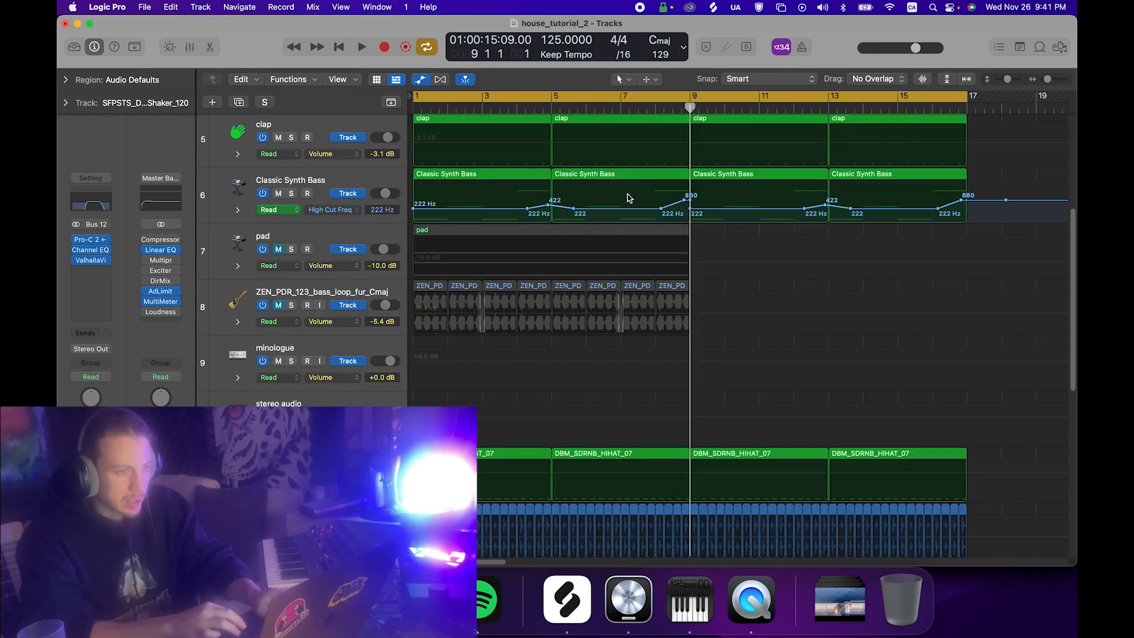
pyautogui.click(691, 260)
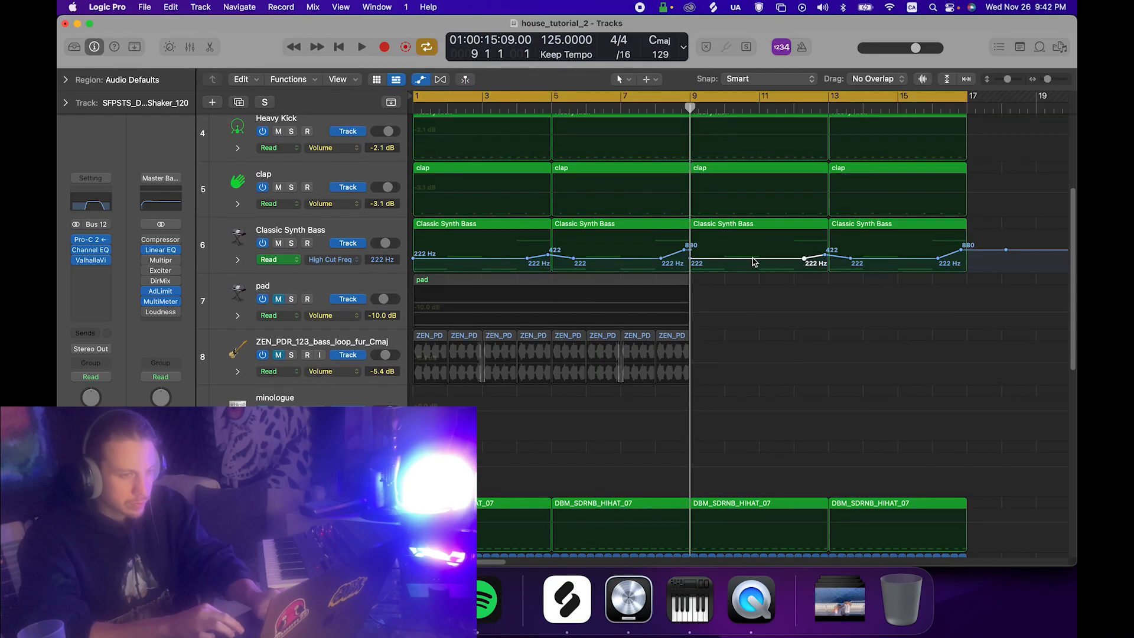
pyautogui.moveTo(693, 263); pyautogui.dragTo(692, 254)
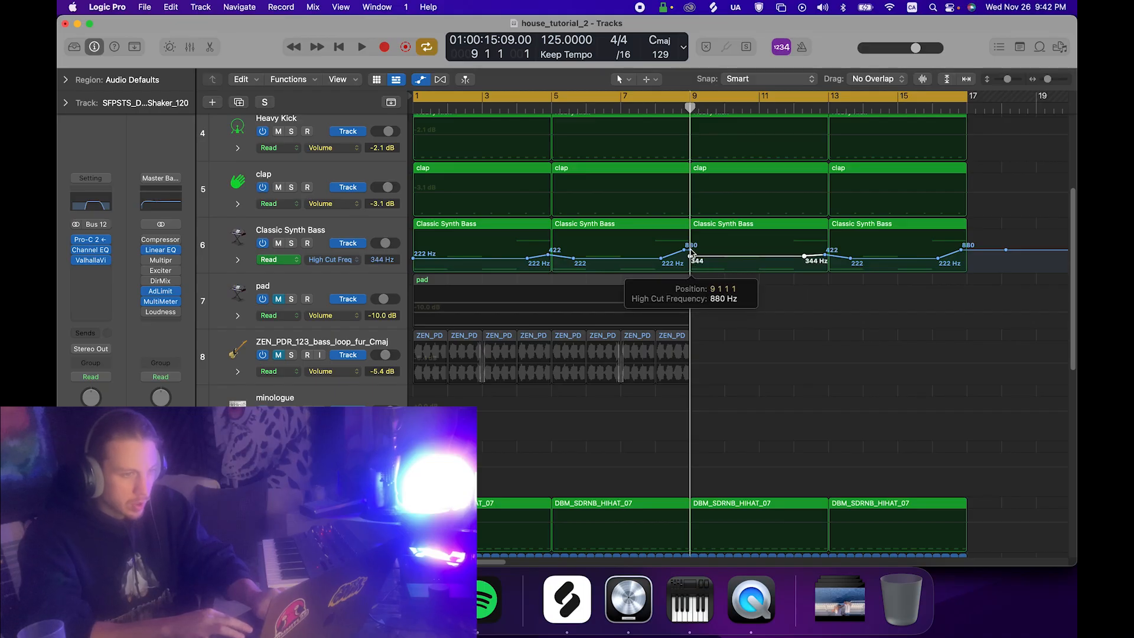
pyautogui.press('space')
pyautogui.hscroll(2, 725, 239)
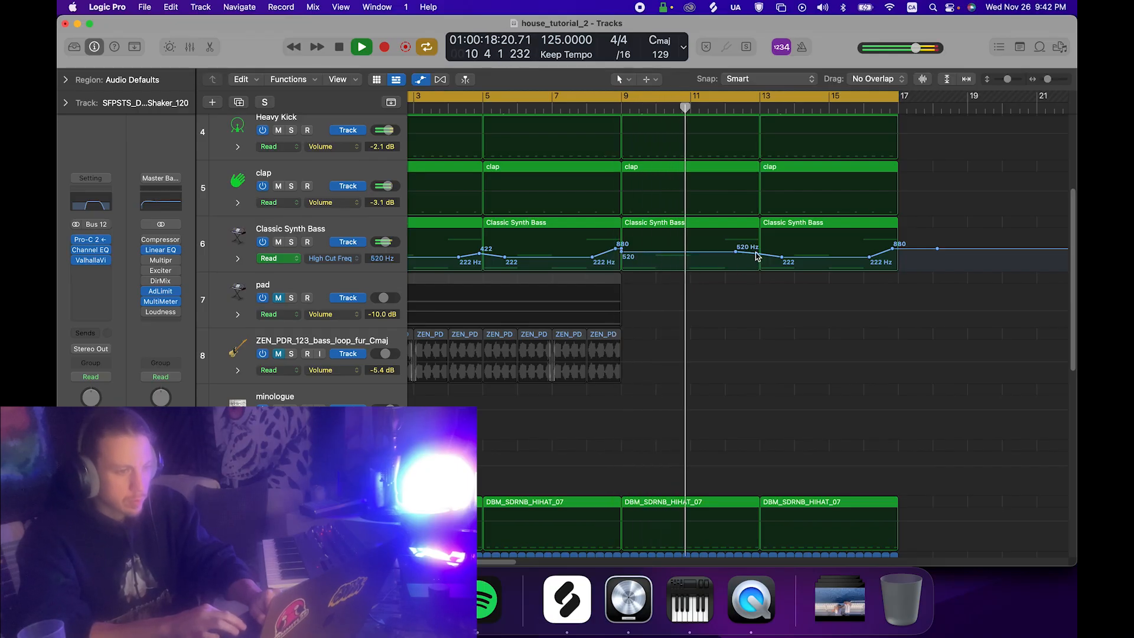
# Raise the bass High Cut Frequency peak before bar 13 to 1190 Hz and the flat section after it to 360 Hz.
pyautogui.moveTo(756, 254); pyautogui.dragTo(757, 247)
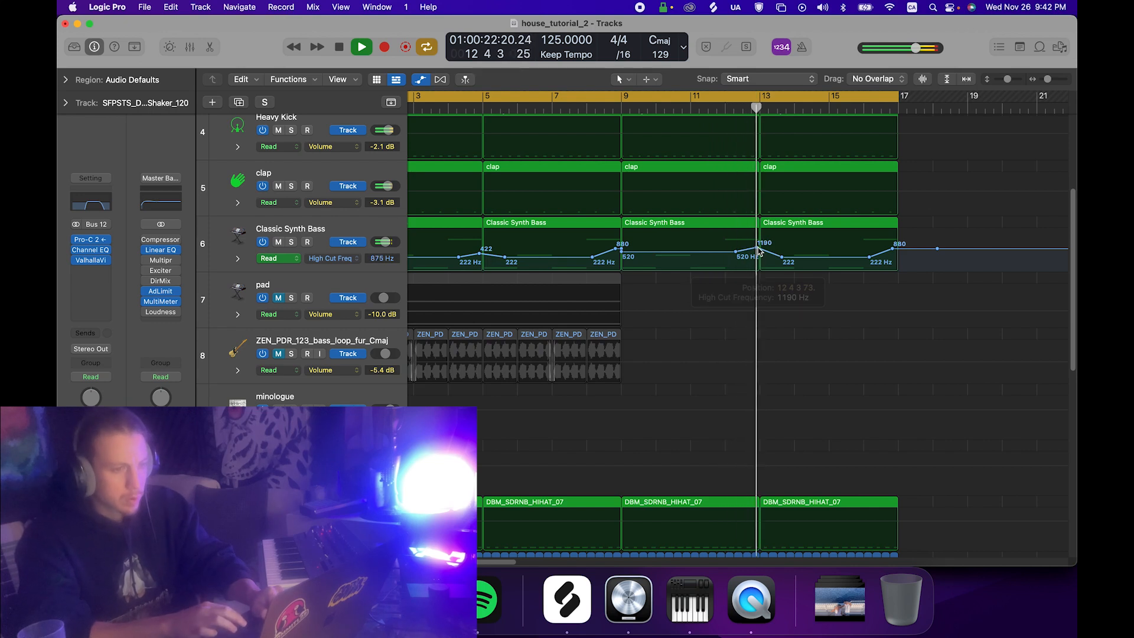
pyautogui.click(781, 258)
pyautogui.moveTo(870, 261); pyautogui.dragTo(869, 254)
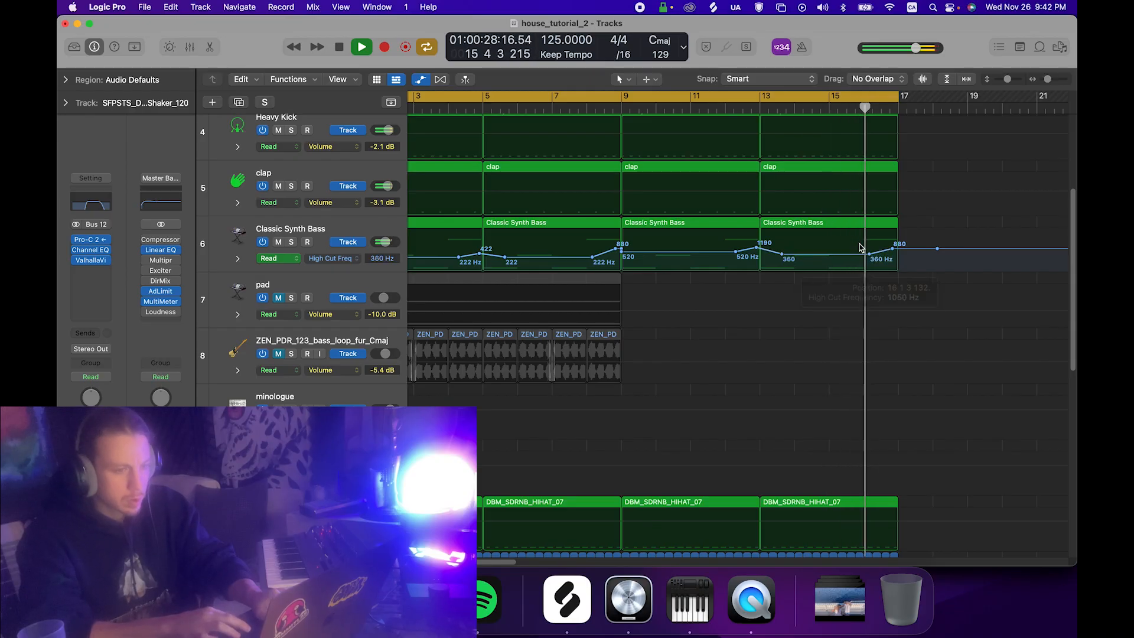
# Remove the 360 Hz automation point before bar 17, curve the resulting bass filter ramp, and hide track automation.
pyautogui.click(869, 254)
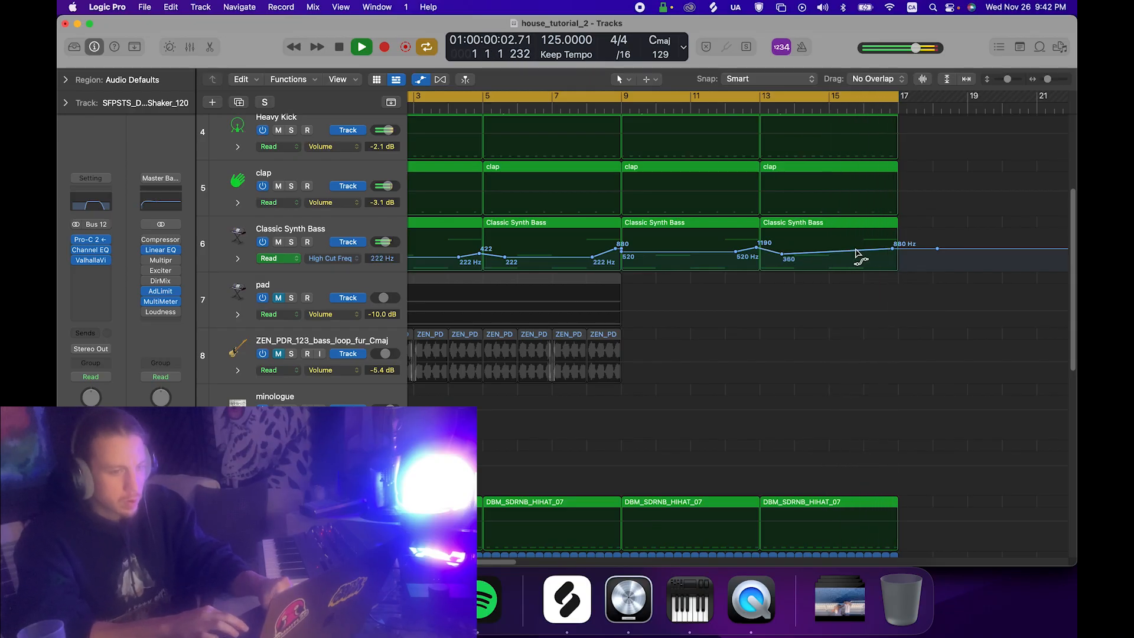
pyautogui.moveTo(853, 254); pyautogui.dragTo(853, 262)
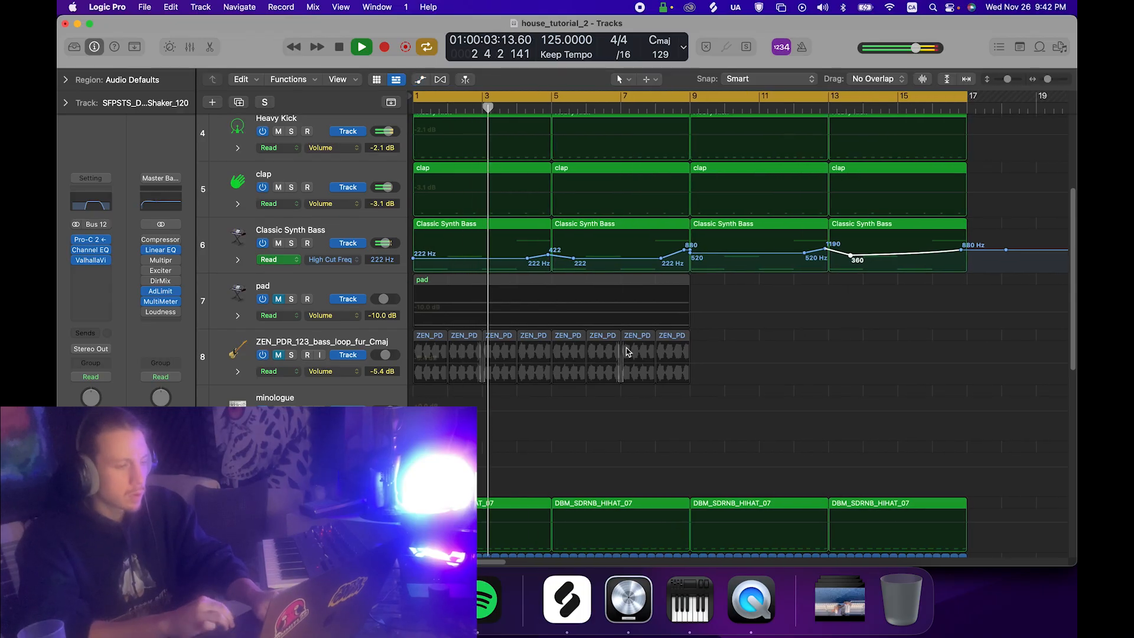
pyautogui.click(420, 79)
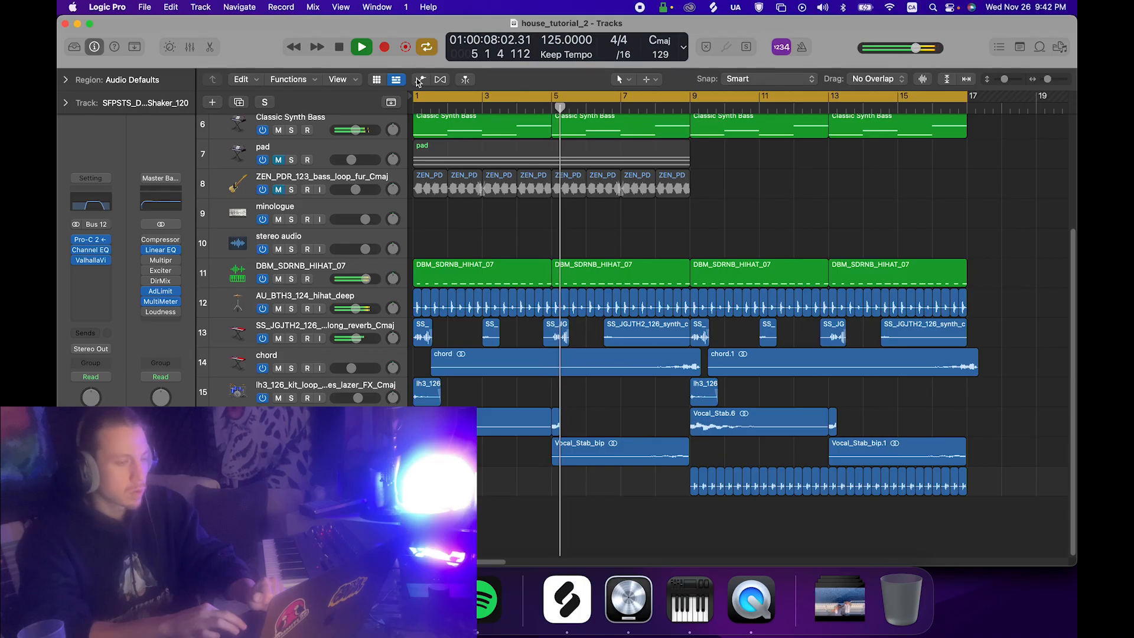
# Stop playback and examine the final notes of the Heavy Kick region at bars 5–8 in the Piano Roll.
pyautogui.scroll(5, 665, 186)
pyautogui.press('space')
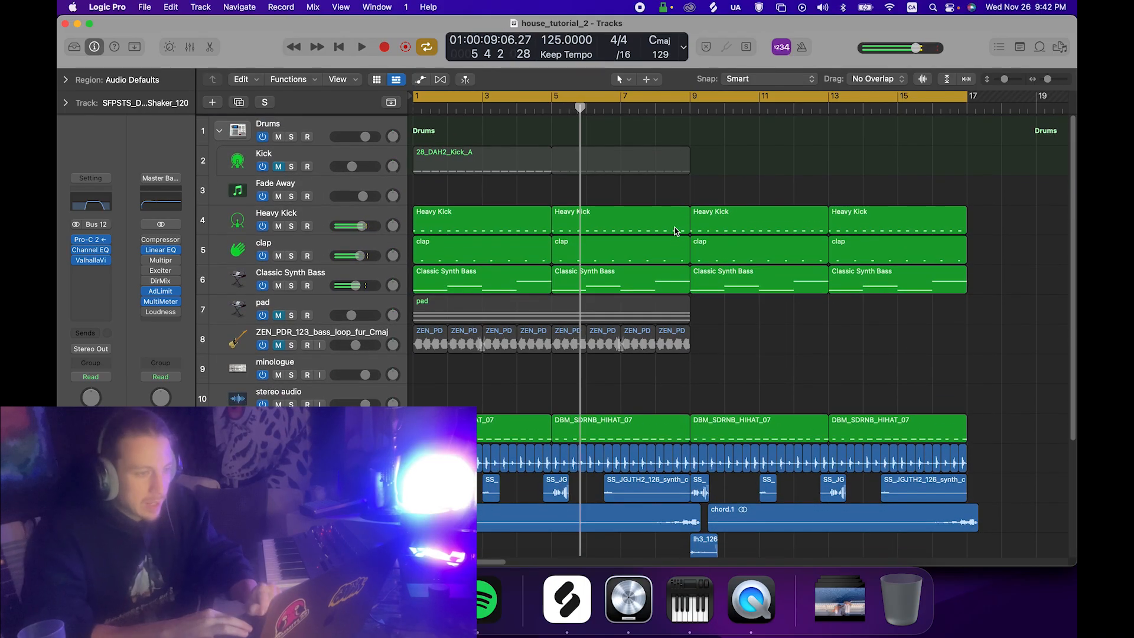
pyautogui.click(675, 230)
pyautogui.press('p')
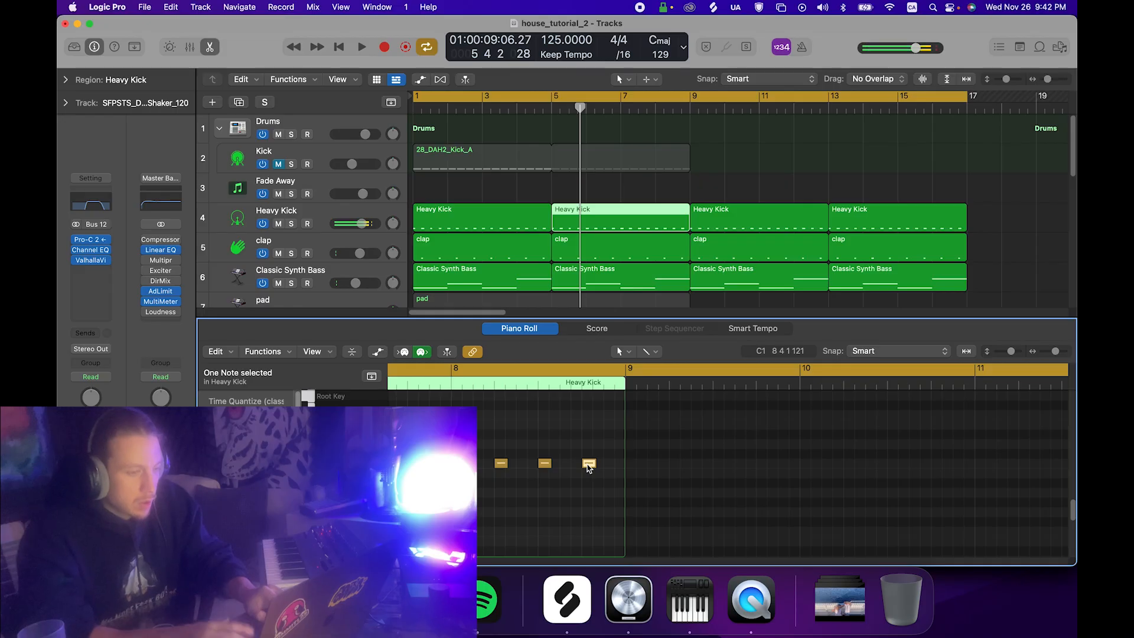
pyautogui.press('p')
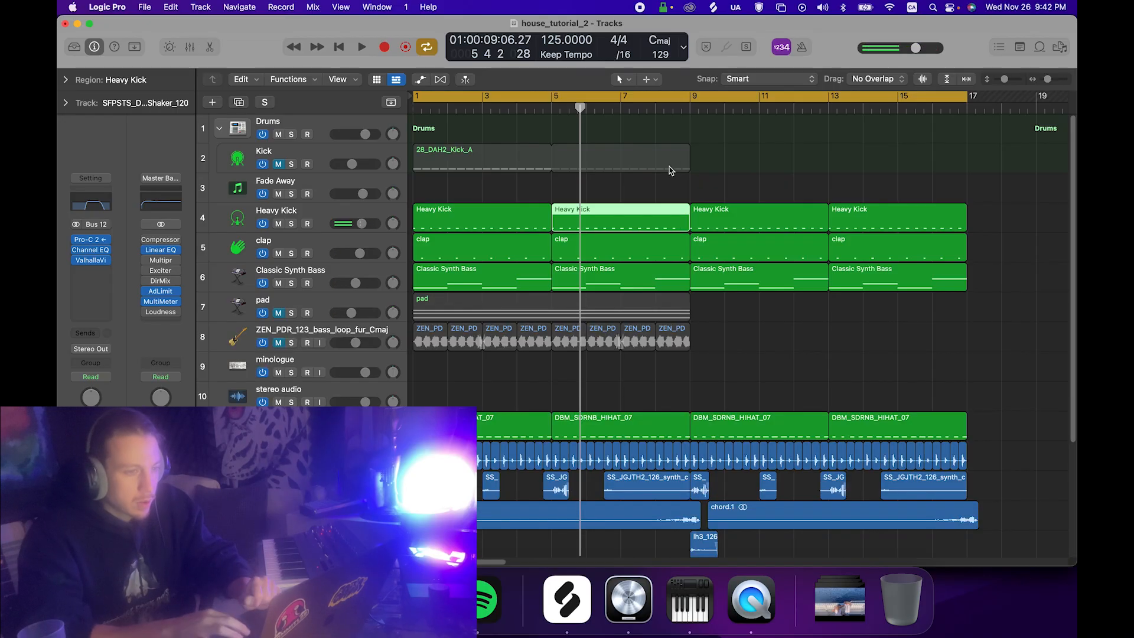
# Select the Heavy Kick region at bars 5–8 and place the playhead at bar 8, beat 3.
pyautogui.click(675, 197)
pyautogui.click(682, 222)
pyautogui.scroll(-1, 685, 235)
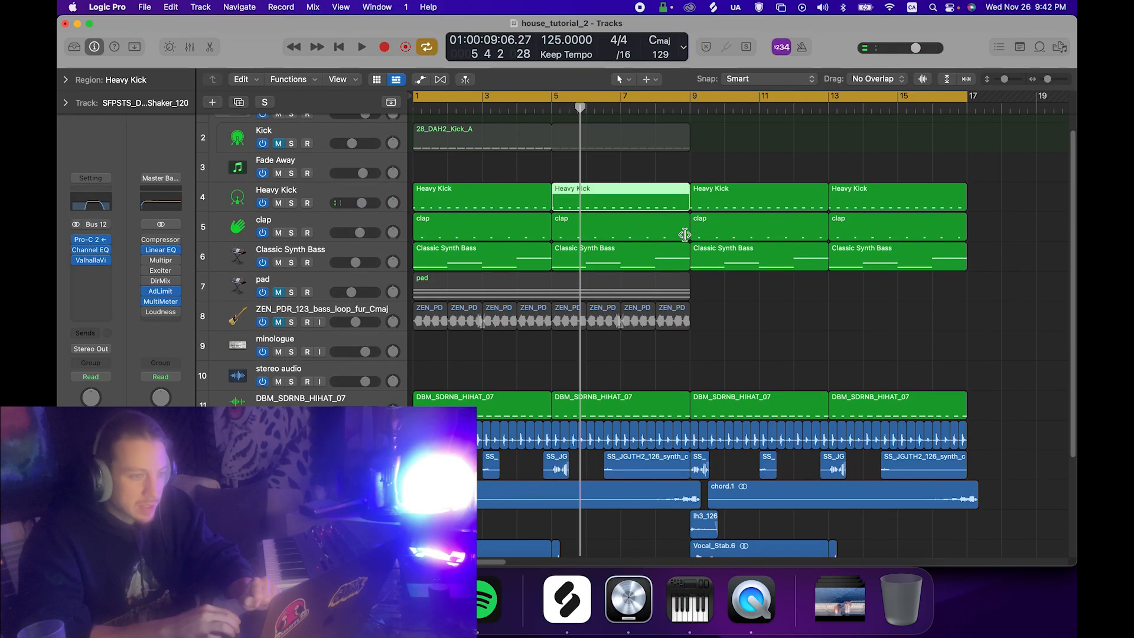
pyautogui.click(680, 232)
pyautogui.click(680, 190)
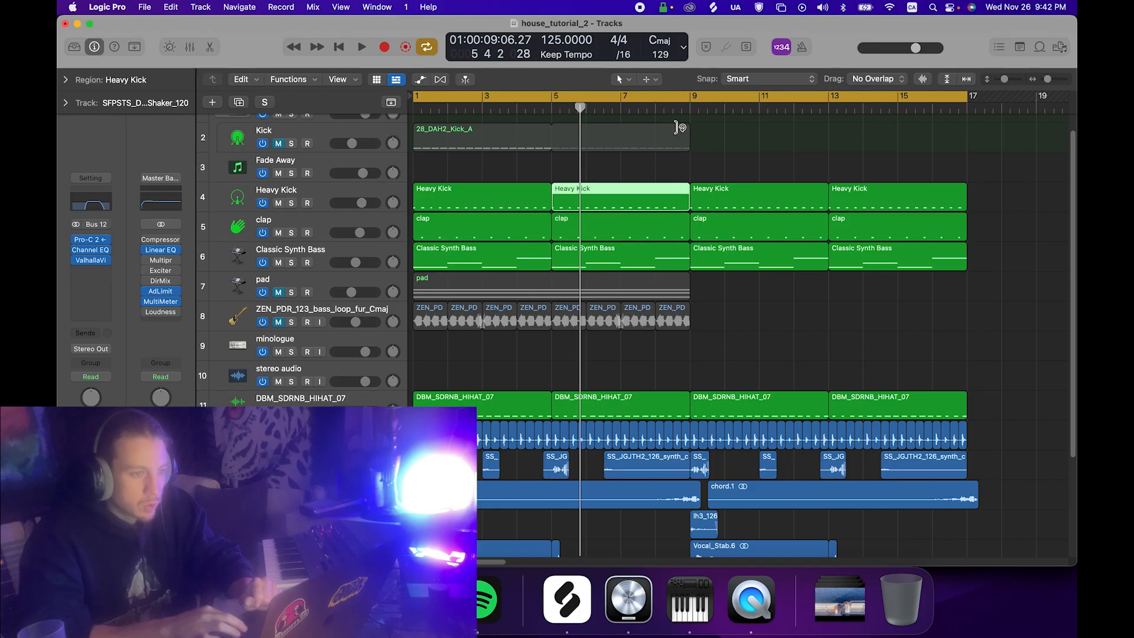
pyautogui.click(673, 111)
pyautogui.scroll(-3, 670, 405)
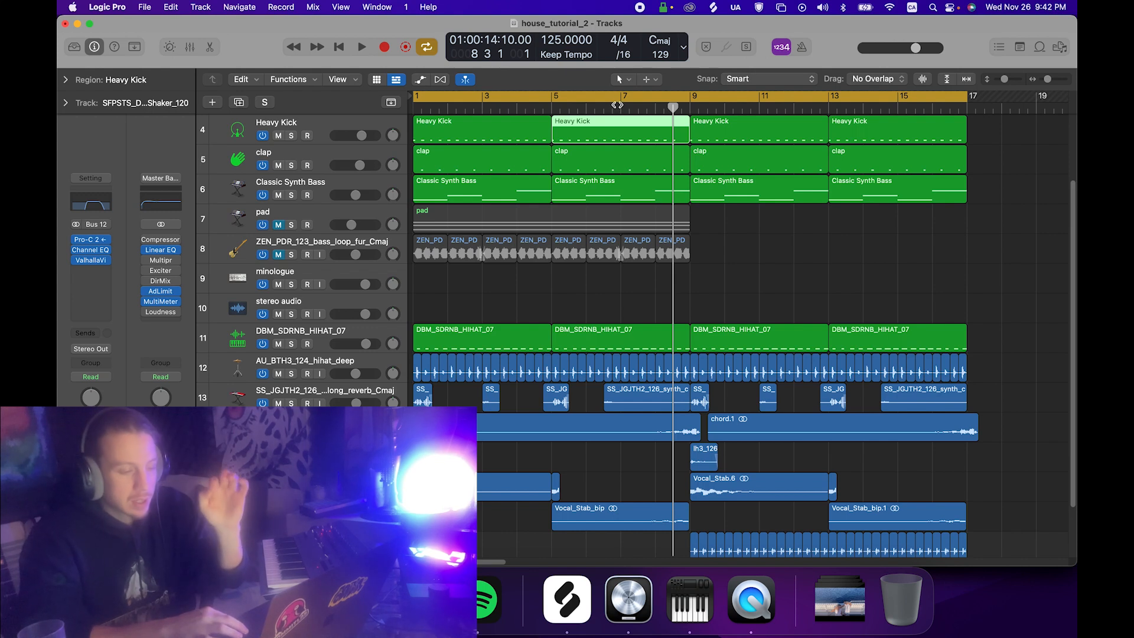
# Play the arrangement from bar 7 into bar 9 to hear the transition, and stop playback.
pyautogui.scroll(1, 617, 106)
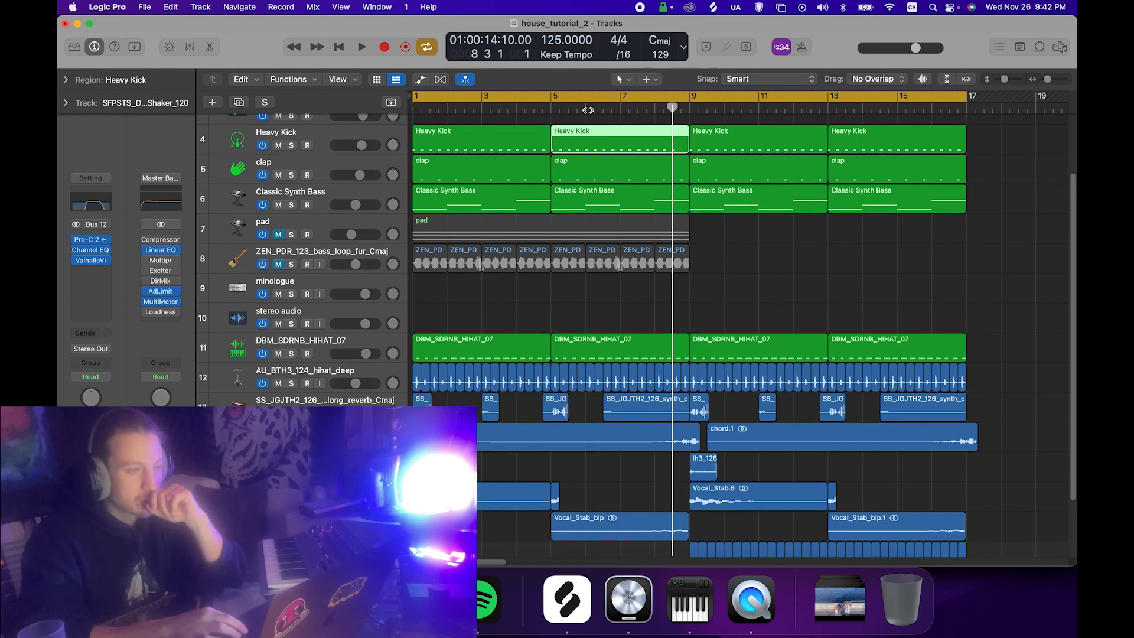
pyautogui.doubleClick(620, 105)
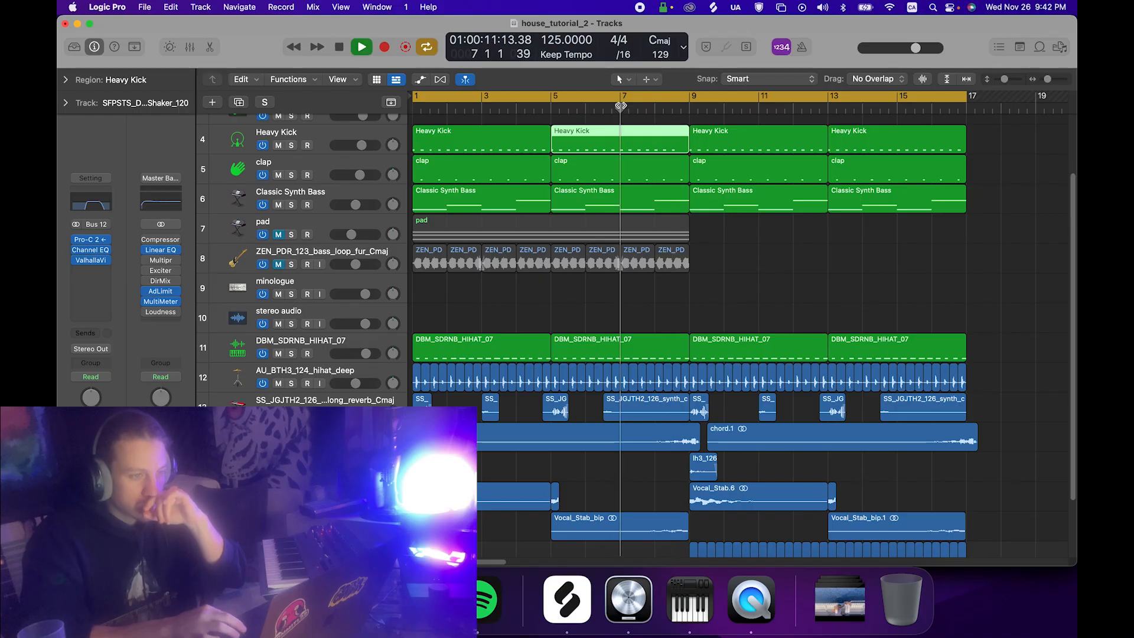
pyautogui.click(680, 301)
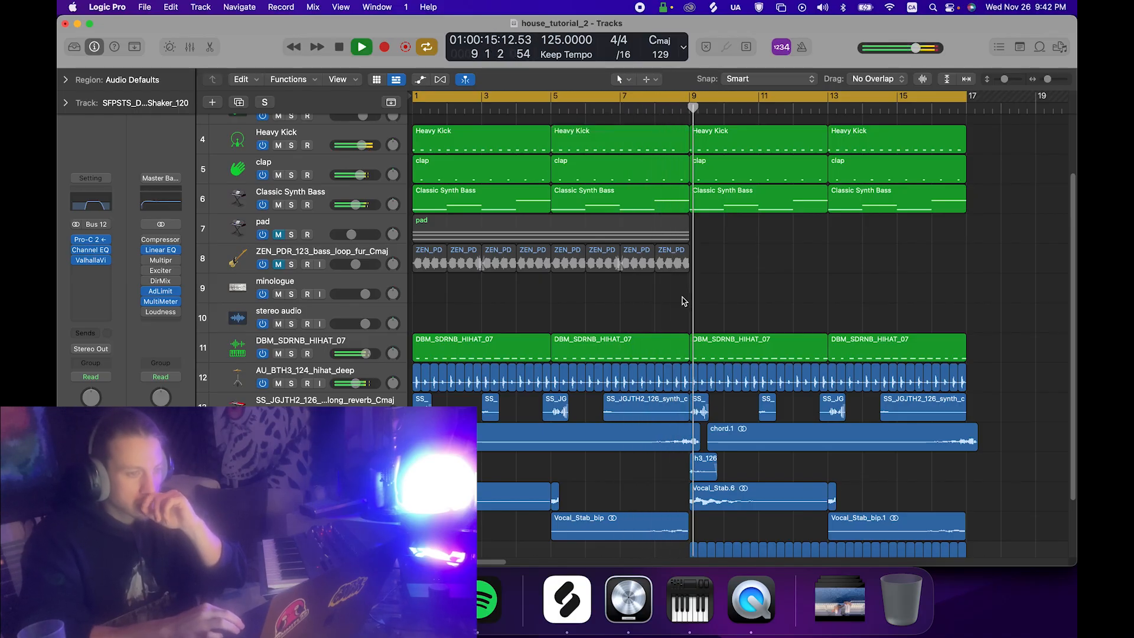
pyautogui.press('space')
# Shorten the clap and DBM_SDRNB_HIHAT_07 regions at bars 5–8 so both end at bar 8, beat 3.
pyautogui.click(685, 177)
pyautogui.moveTo(686, 177); pyautogui.dragTo(672, 178)
pyautogui.moveTo(683, 351); pyautogui.dragTo(670, 353)
# Mute the last two AU_BTH3_124_hihat_deep regions before bar 9 and play the transition from bar 7.
pyautogui.scroll(-3, 678, 321)
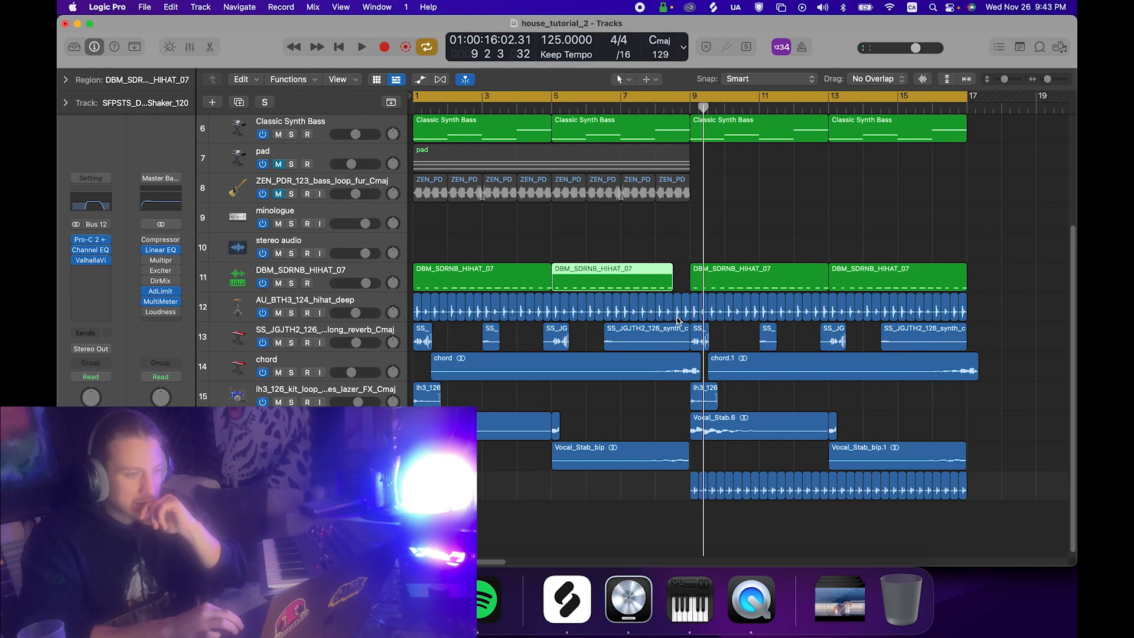
pyautogui.click(678, 312)
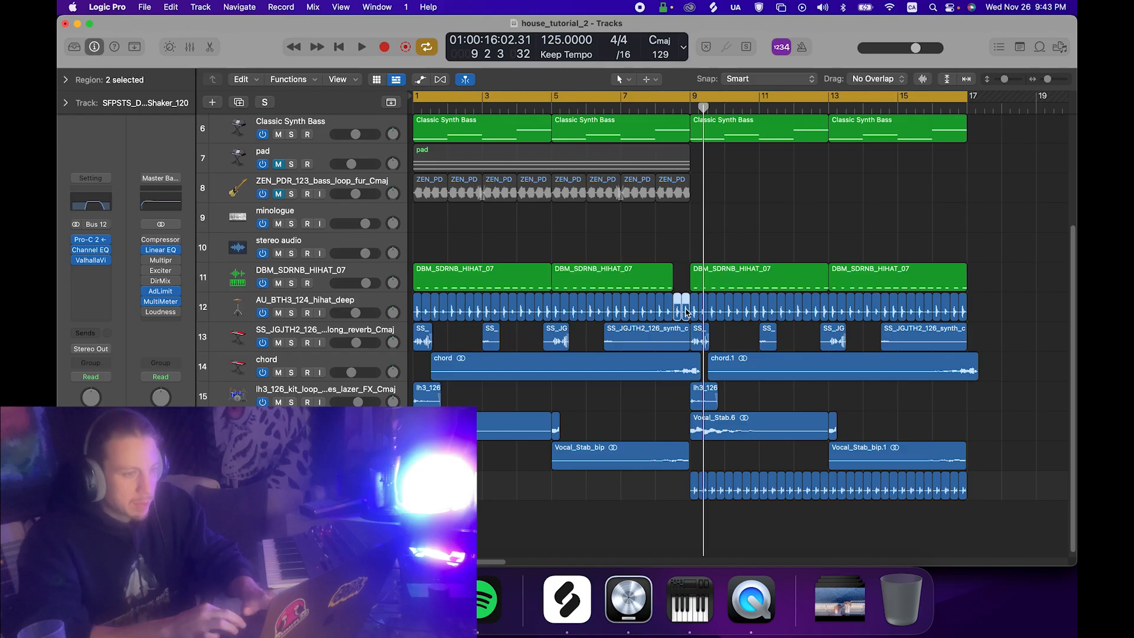
pyautogui.scroll(-1, 685, 307)
pyautogui.click(619, 107)
pyautogui.press('space')
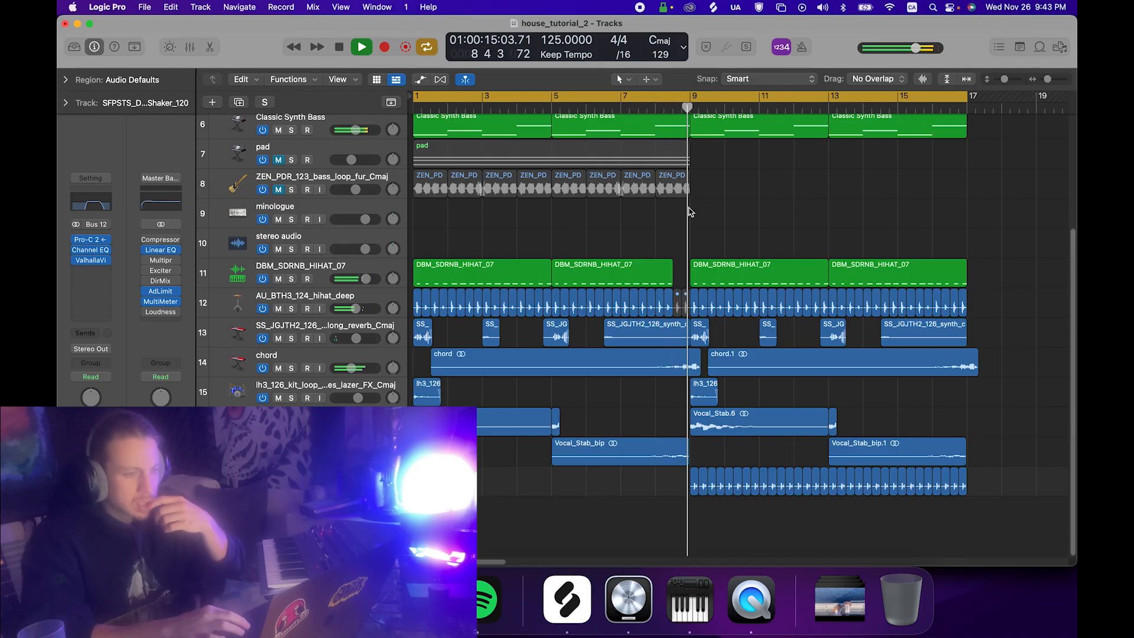
pyautogui.scroll(4, 662, 145)
pyautogui.press('space')
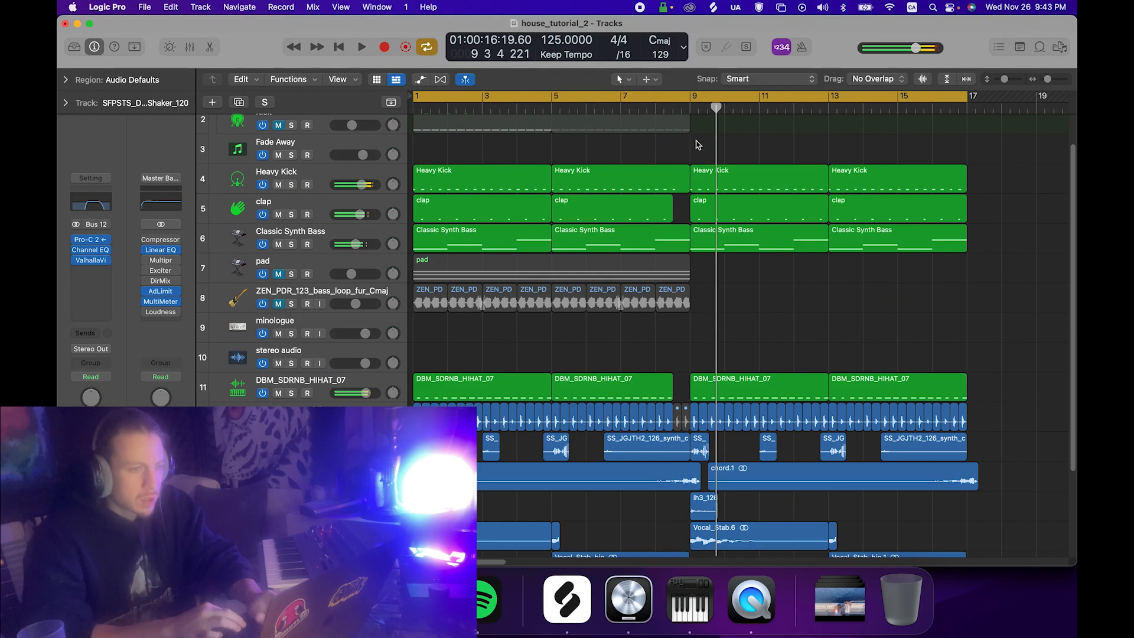
# Mute the final note of the Heavy Kick region at bars 5–8, close the Piano Roll, and replay from bar 7.
pyautogui.doubleClick(679, 190)
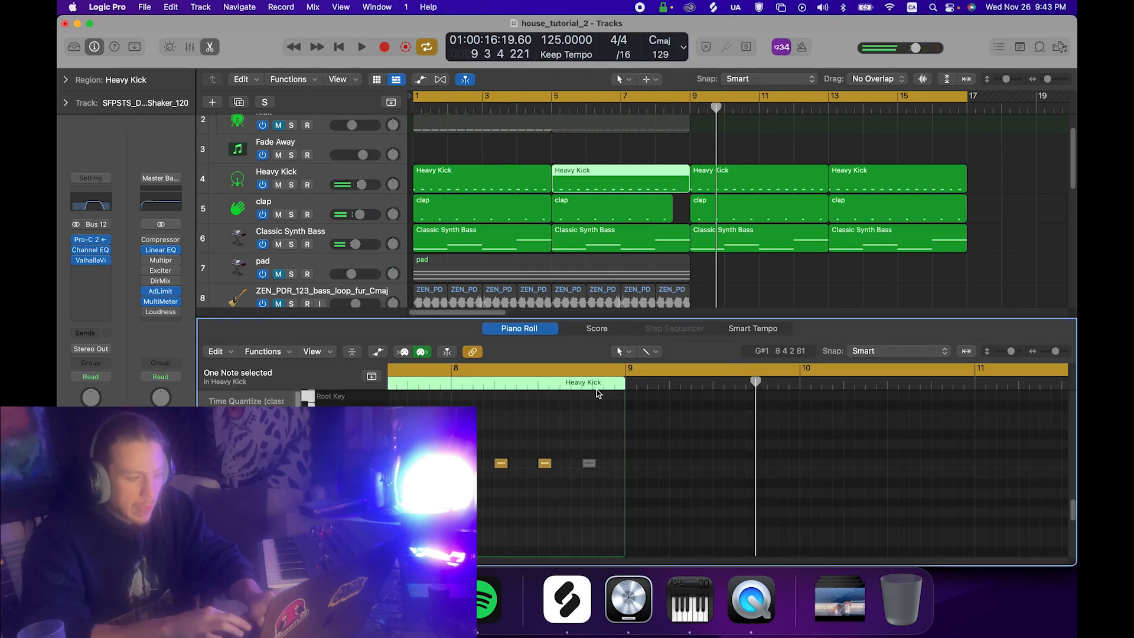
pyautogui.press('space')
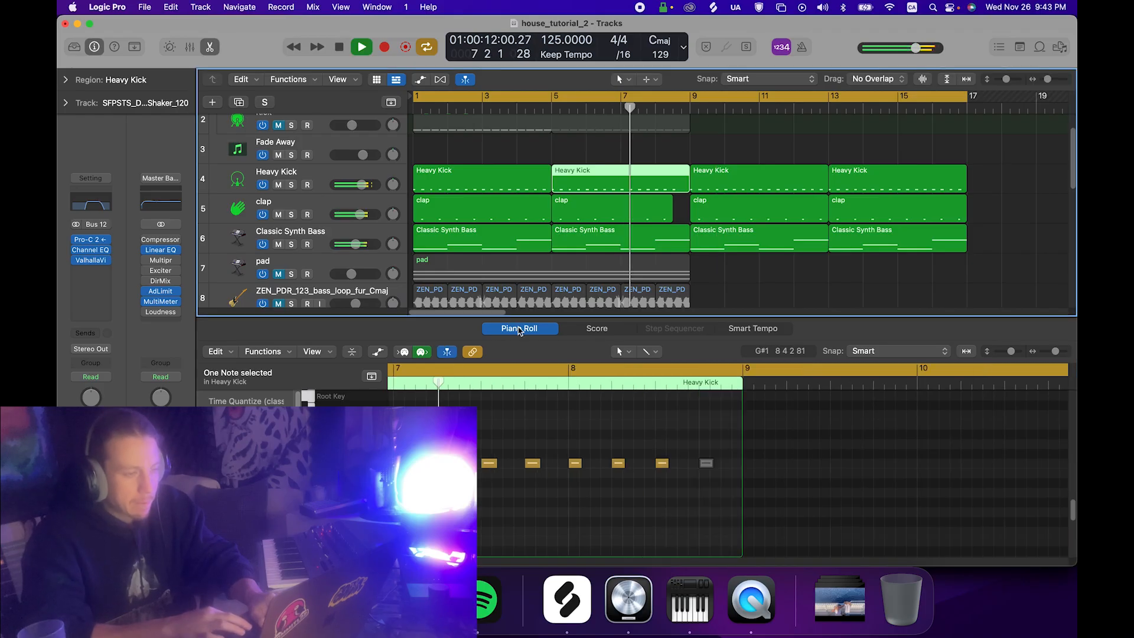
pyautogui.press('e')
pyautogui.click(710, 280)
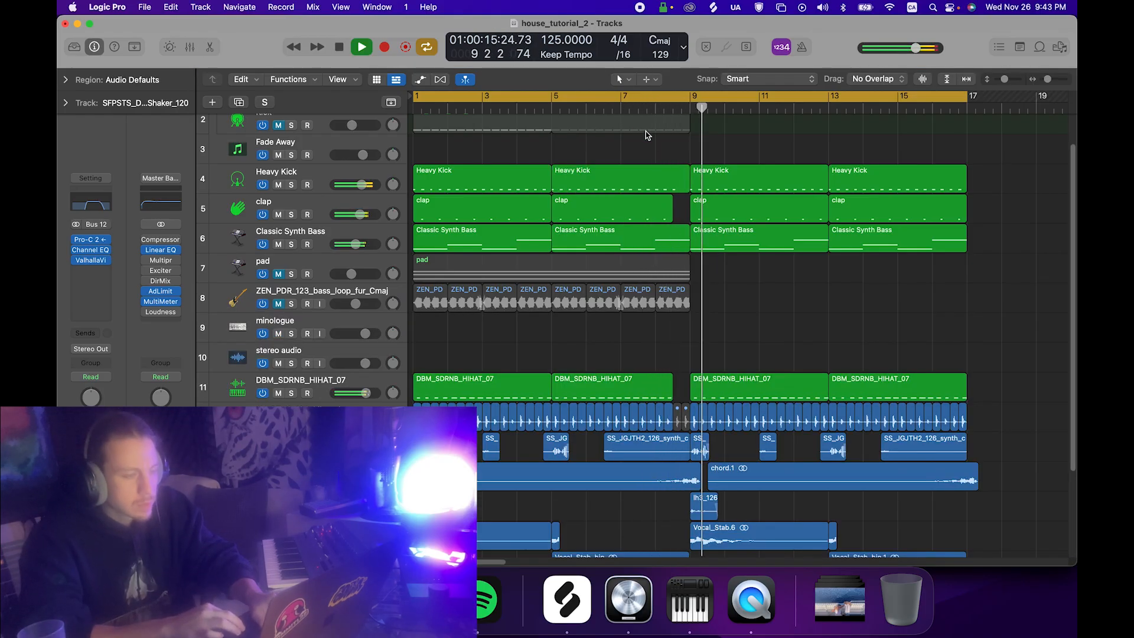
pyautogui.click(622, 110)
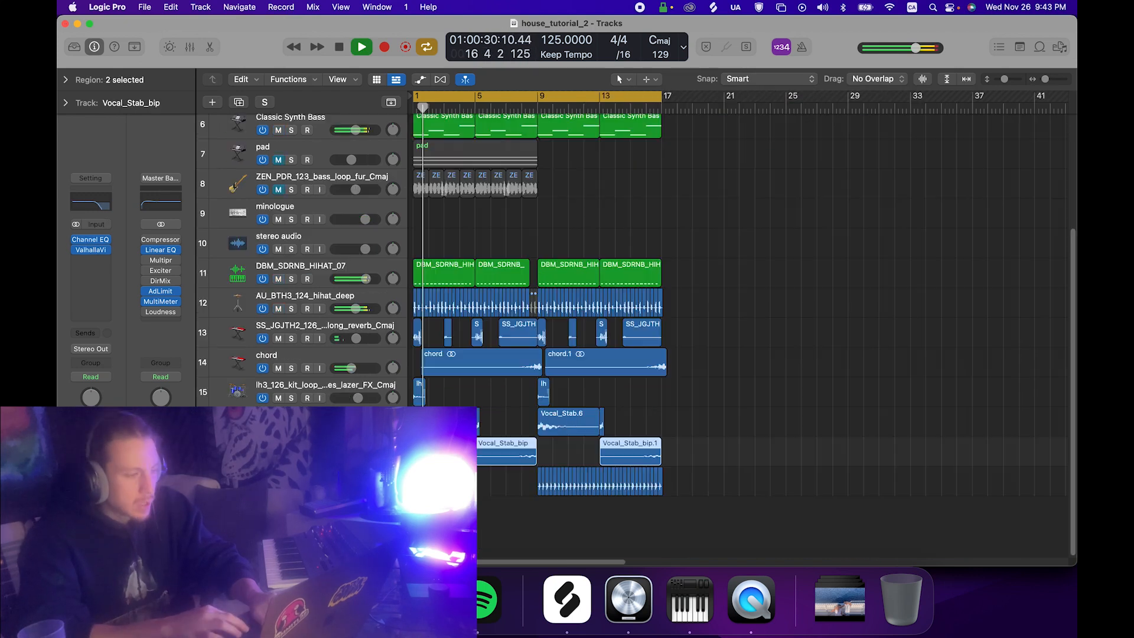
# Deselect the Vocal_Stab_bip regions, mute the whole Vocal_Stab_bip track, and stop playback.
pyautogui.hotkey('alt', 'shift', 'd')
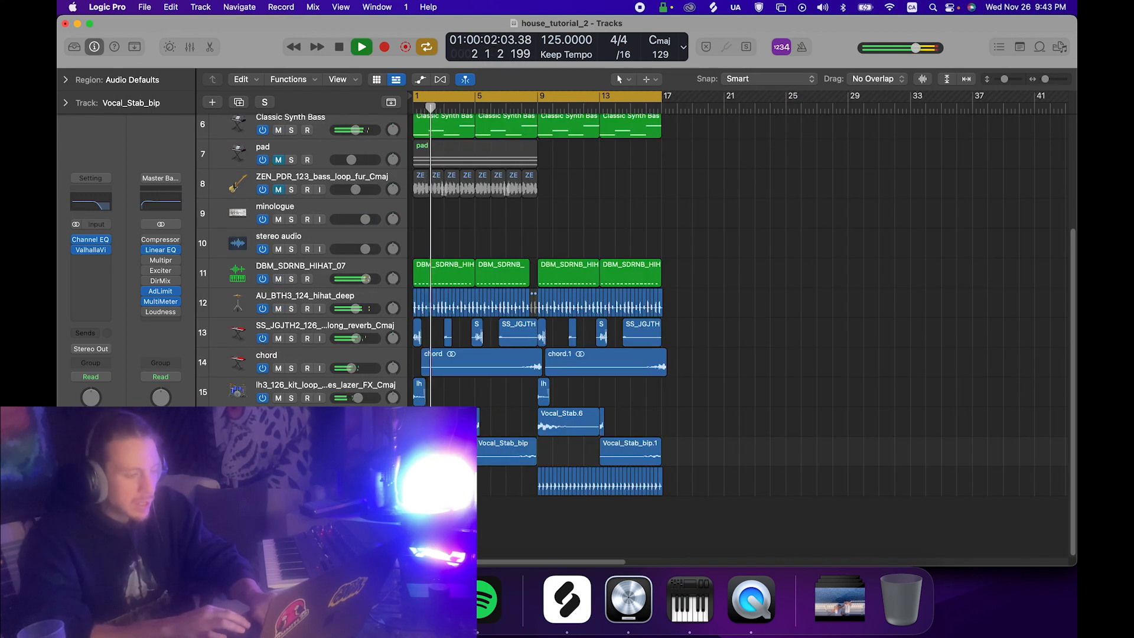
pyautogui.press('m')
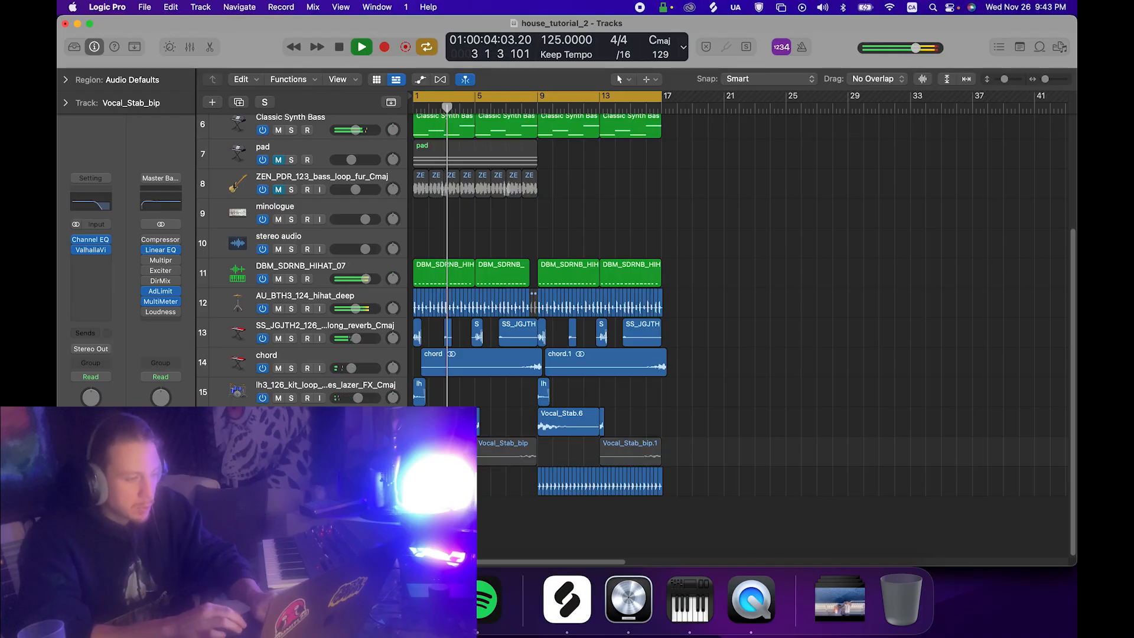
pyautogui.press('super+Right')
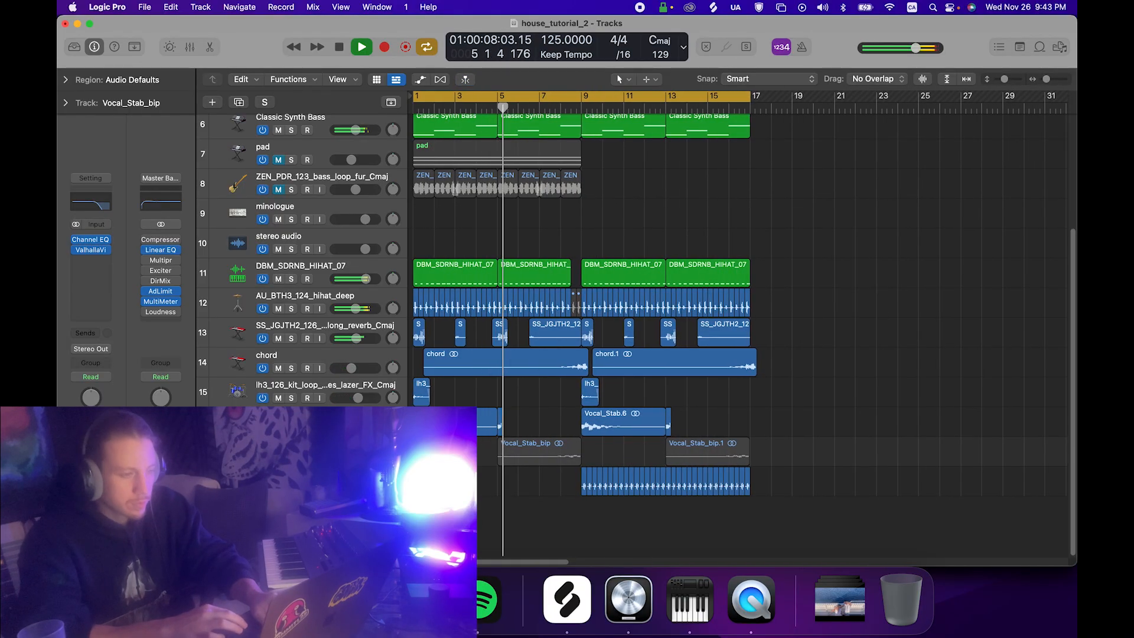
pyautogui.press('space')
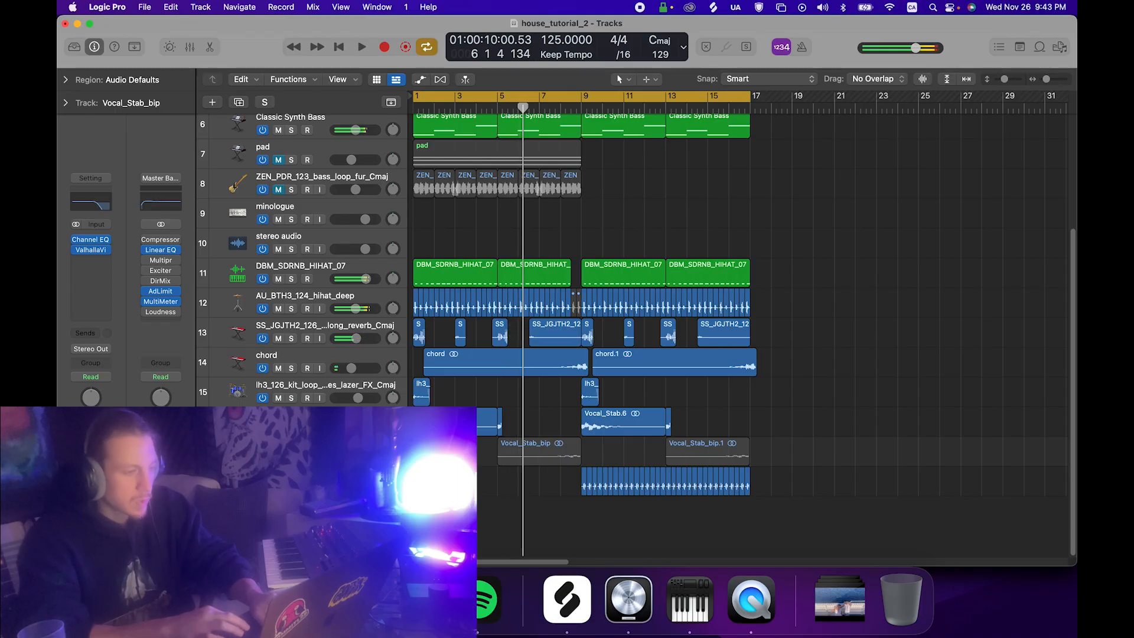
# Add a software instrument track below Vocal_Stab_bip and load the WhiteNoiseOfficial channel setting on it.
pyautogui.rightClick(307, 450)
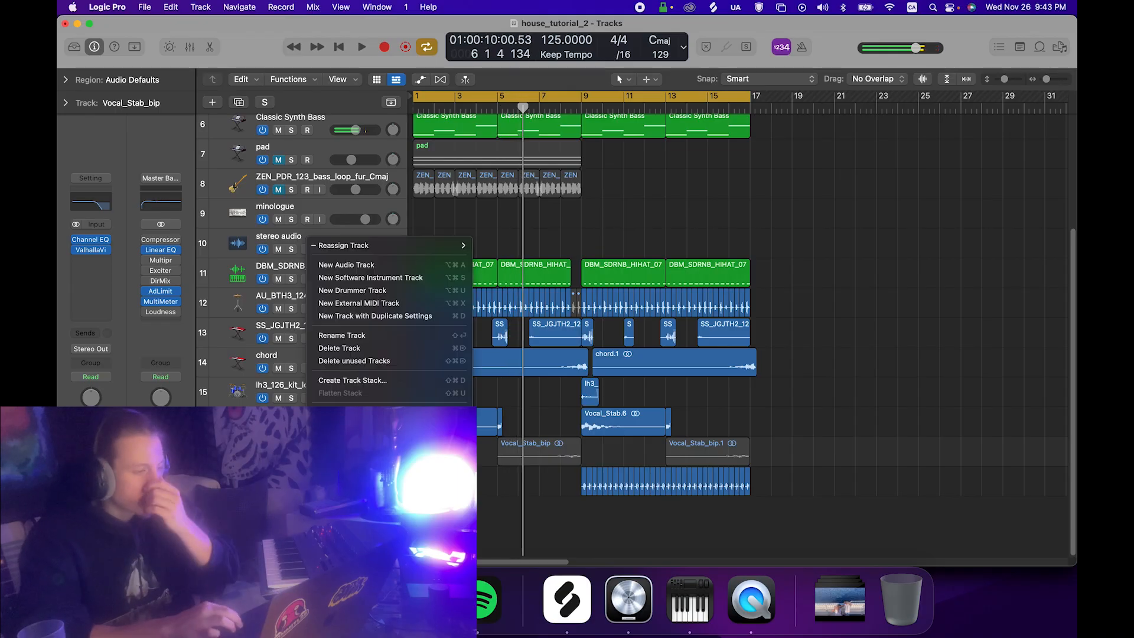
pyautogui.click(370, 278)
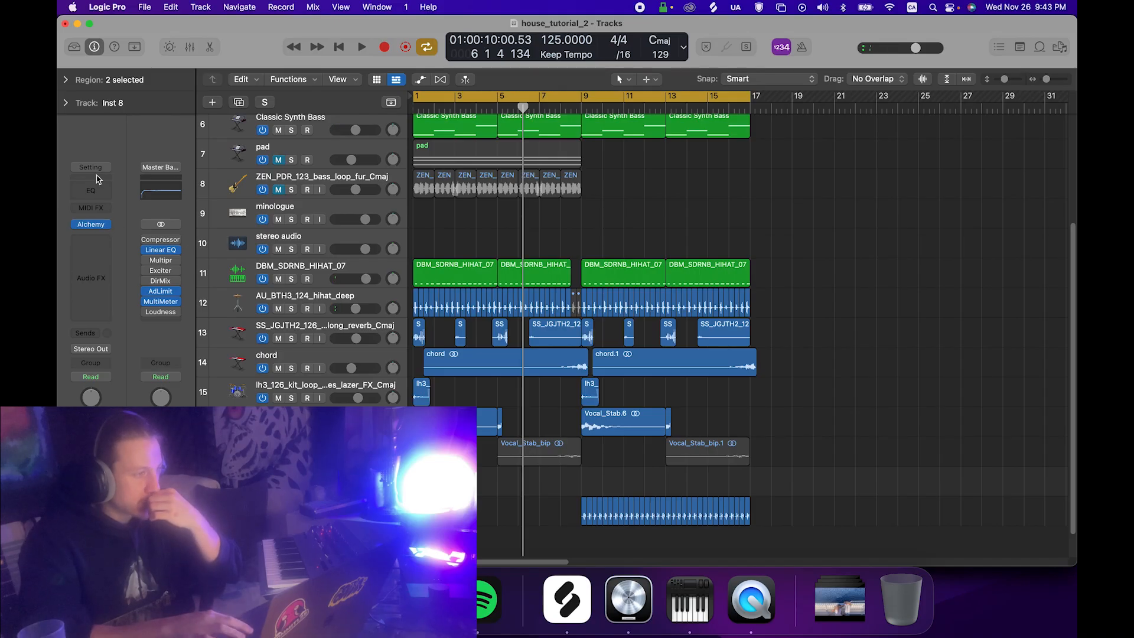
pyautogui.click(94, 168)
pyautogui.press('Escape')
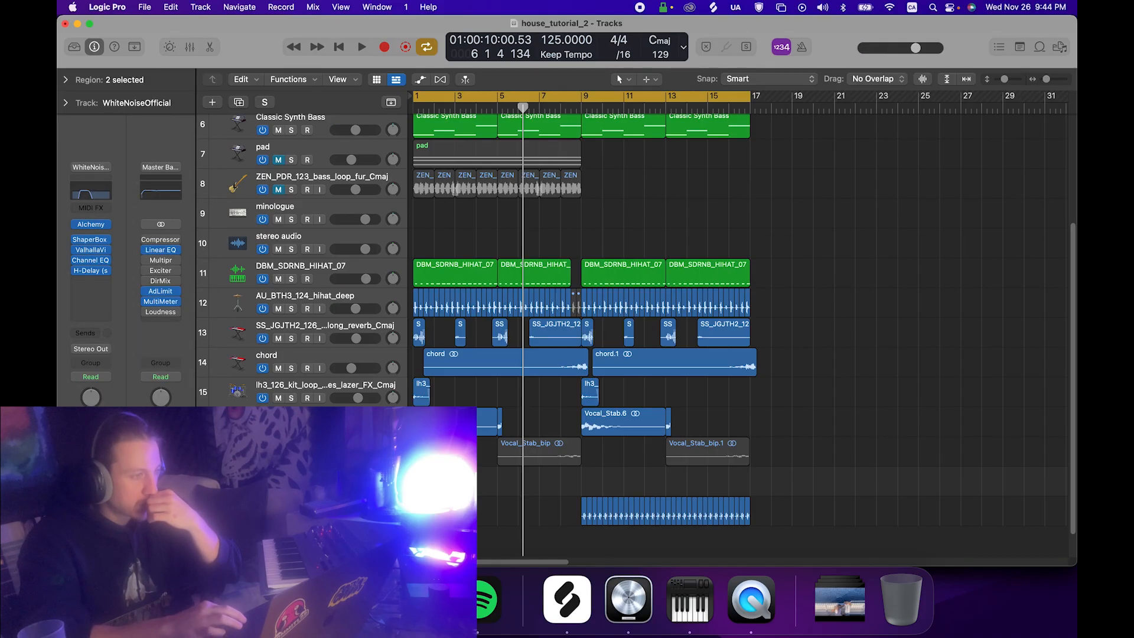
# Automate the white noise track's High Cut Frequency with a curved rise from 474 Hz at bar 5 to 6950 Hz at bar 9.
pyautogui.click(421, 81)
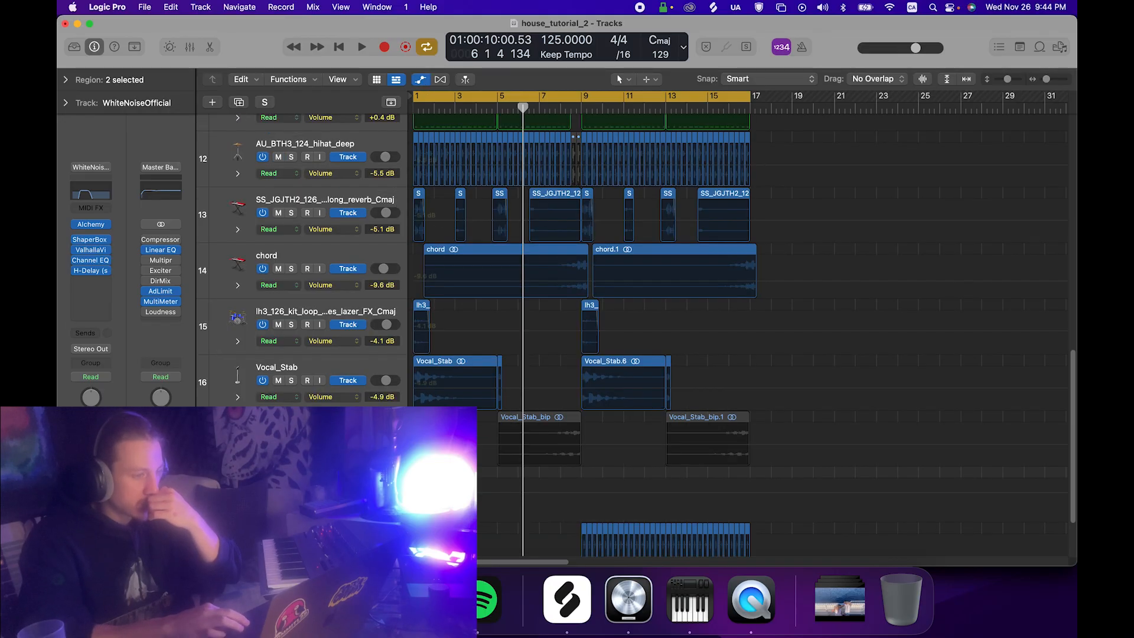
pyautogui.click(334, 397)
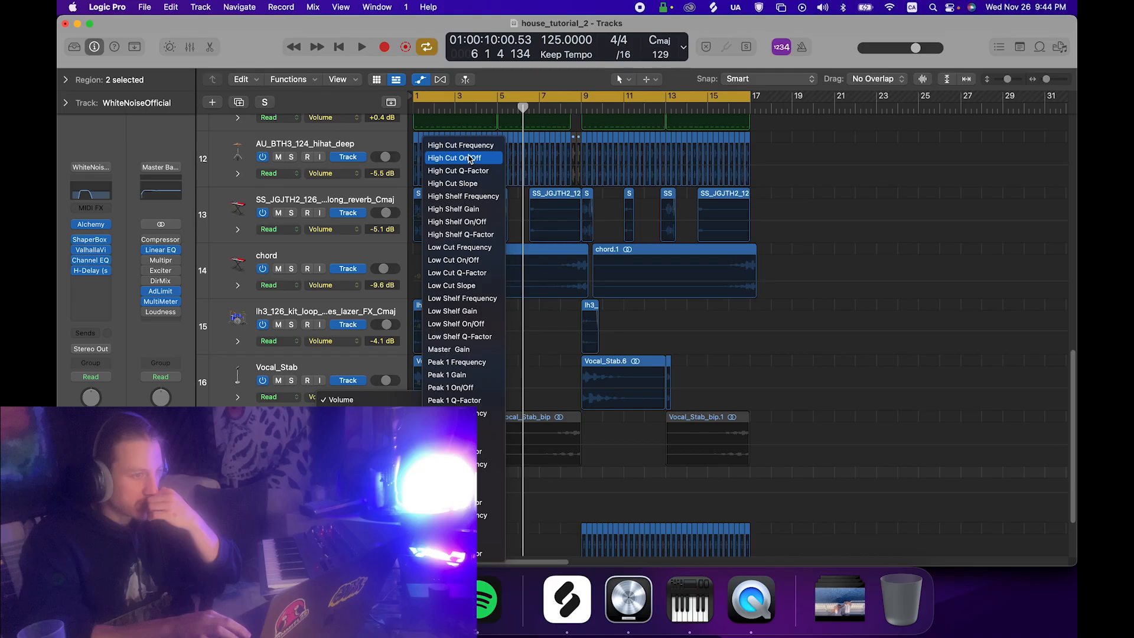
pyautogui.click(465, 146)
pyautogui.click(518, 507)
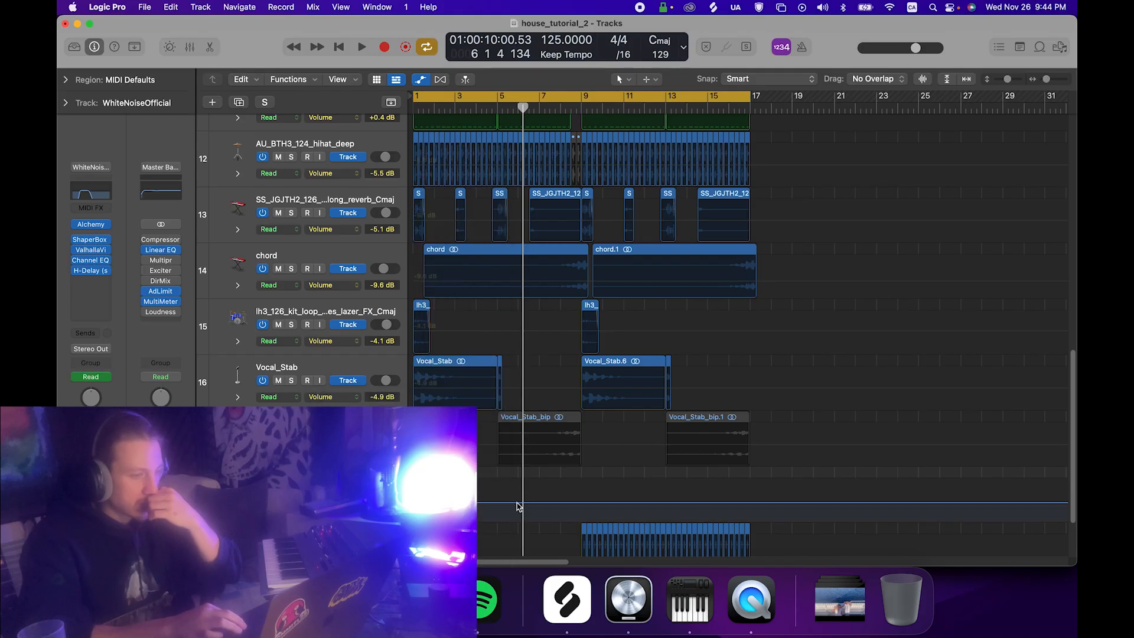
pyautogui.click(497, 503)
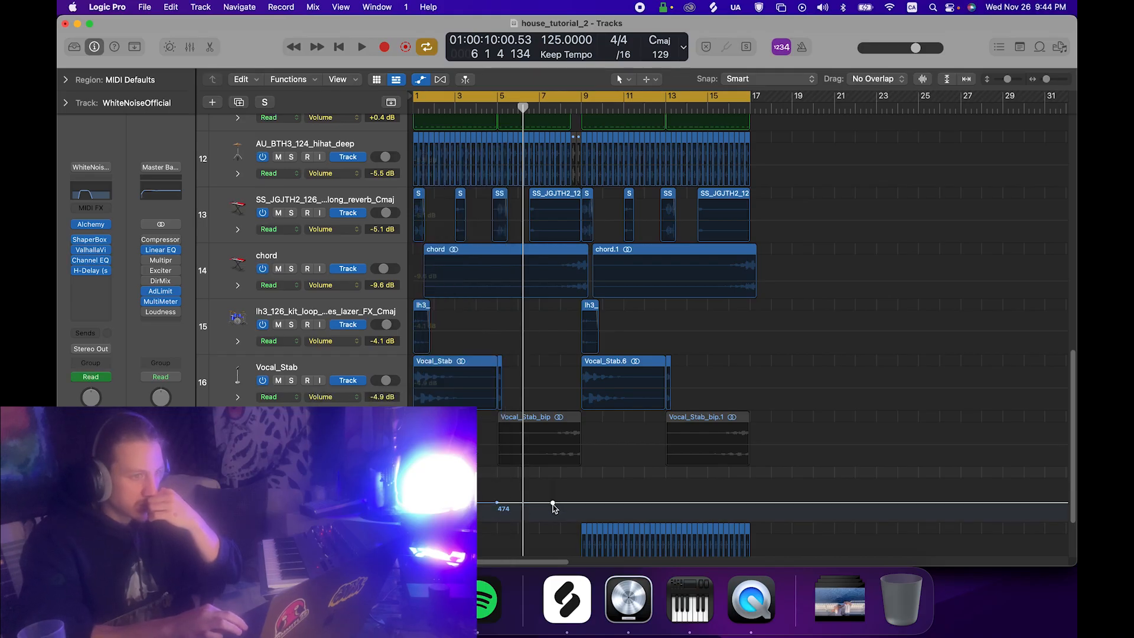
pyautogui.moveTo(553, 503)
pyautogui.mouseDown()
pyautogui.moveTo(582, 487)
pyautogui.moveTo(560, 505)
pyautogui.mouseUp()
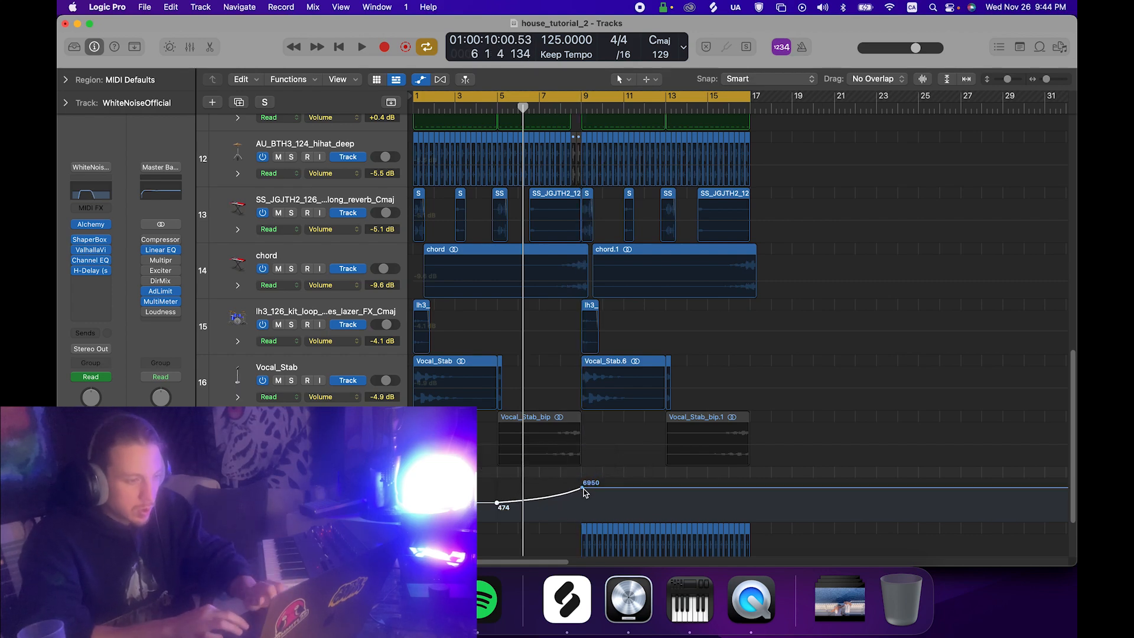
pyautogui.click(419, 81)
# Create an empty MIDI region on the WhiteNoiseOfficial track and extend it across bars 5 to 9.
pyautogui.rightClick(535, 391)
pyautogui.click(533, 399)
pyautogui.moveTo(518, 458); pyautogui.dragTo(582, 460)
# Add one sustained note filling the WhiteNoiseOfficial region from bar 5 to bar 9, play it back, and close the Piano Roll.
pyautogui.press('e')
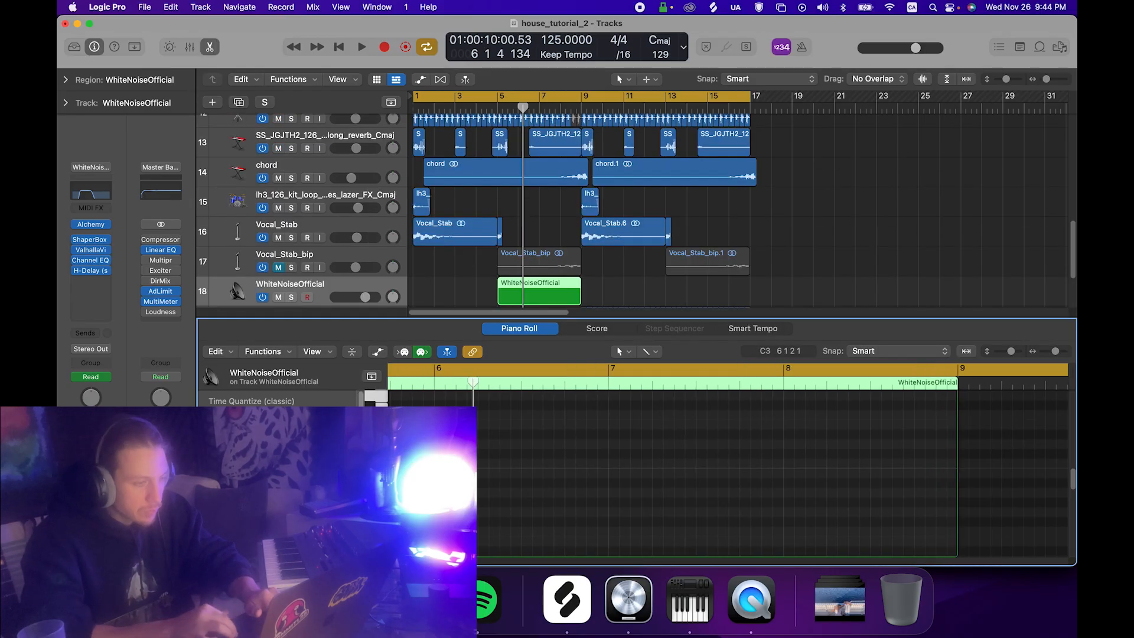
pyautogui.click(515, 466)
pyautogui.moveTo(517, 464)
pyautogui.mouseDown()
pyautogui.moveTo(696, 464)
pyautogui.moveTo(507, 464)
pyautogui.mouseUp()
pyautogui.click(499, 385)
pyautogui.press('space')
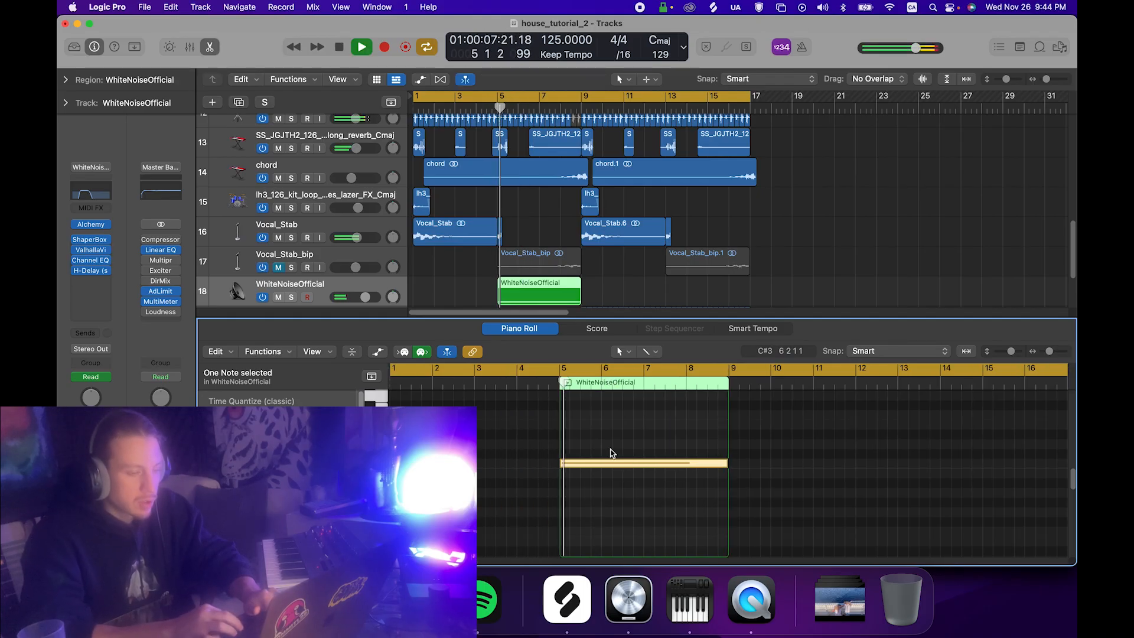
pyautogui.press('e')
# Lower the end of the white noise High Cut Frequency ramp at bar 9 to 4640 Hz and replay from bar 5.
pyautogui.click(421, 81)
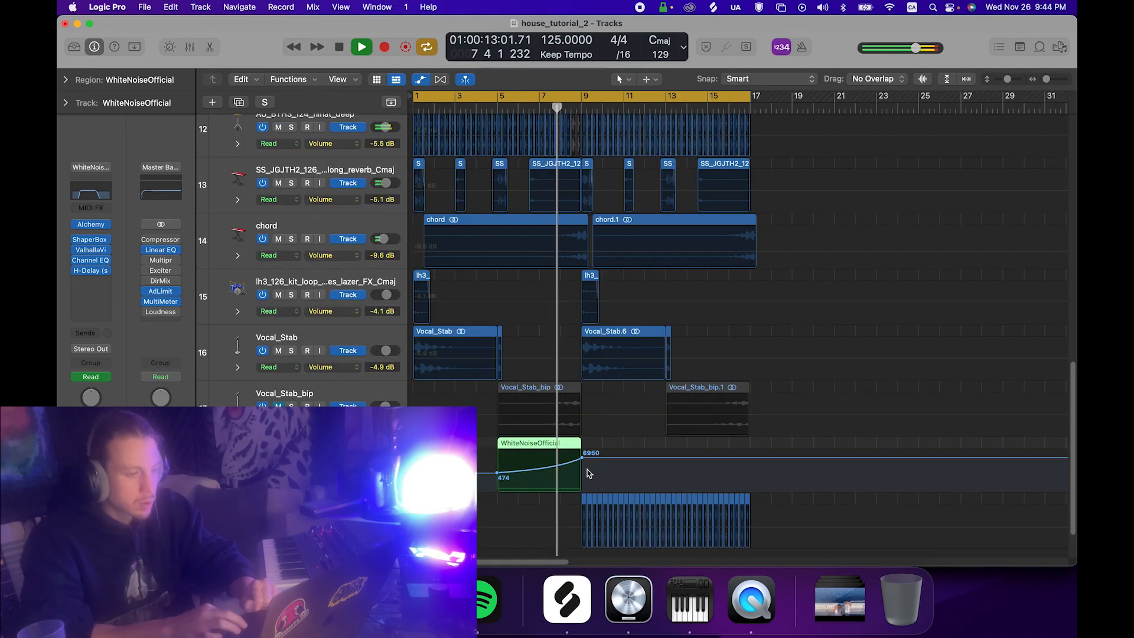
pyautogui.moveTo(582, 457); pyautogui.dragTo(582, 461)
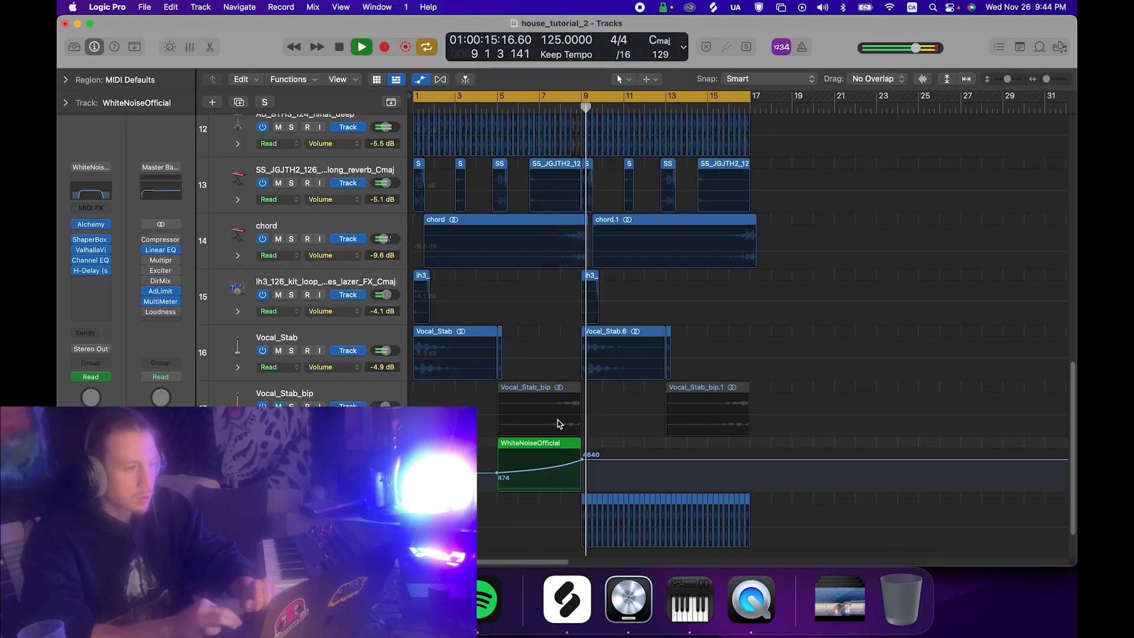
pyautogui.press('Return')
pyautogui.press('space')
pyautogui.click(496, 108)
pyautogui.press('space')
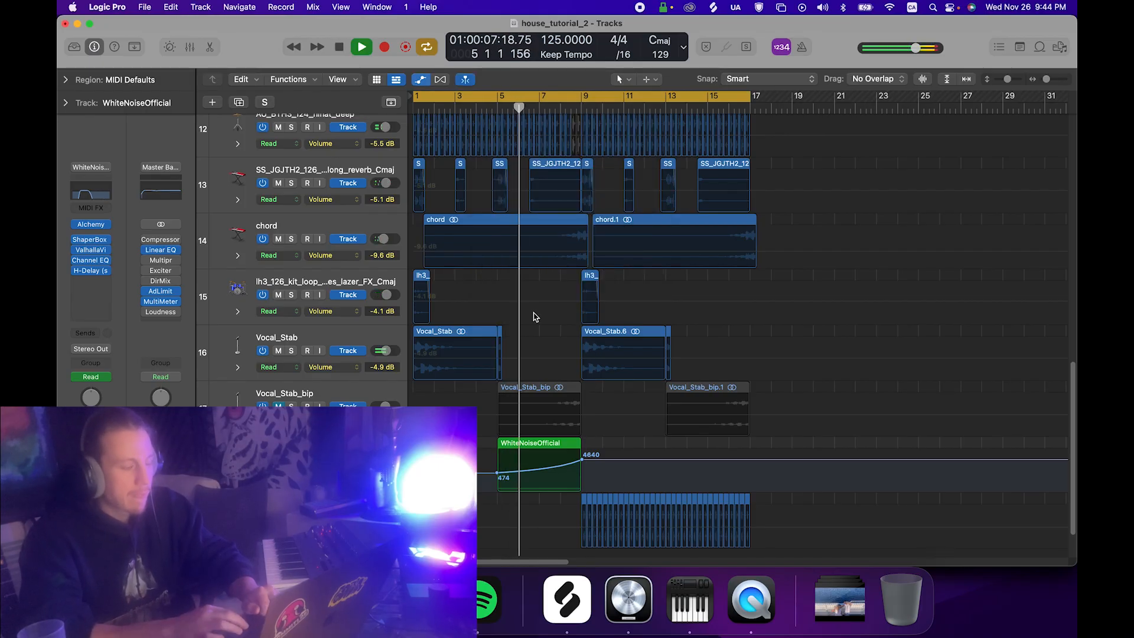
# Hide track automation, dismiss the System Overload alert, and return to the upper tracks of the arrangement.
pyautogui.press('a')
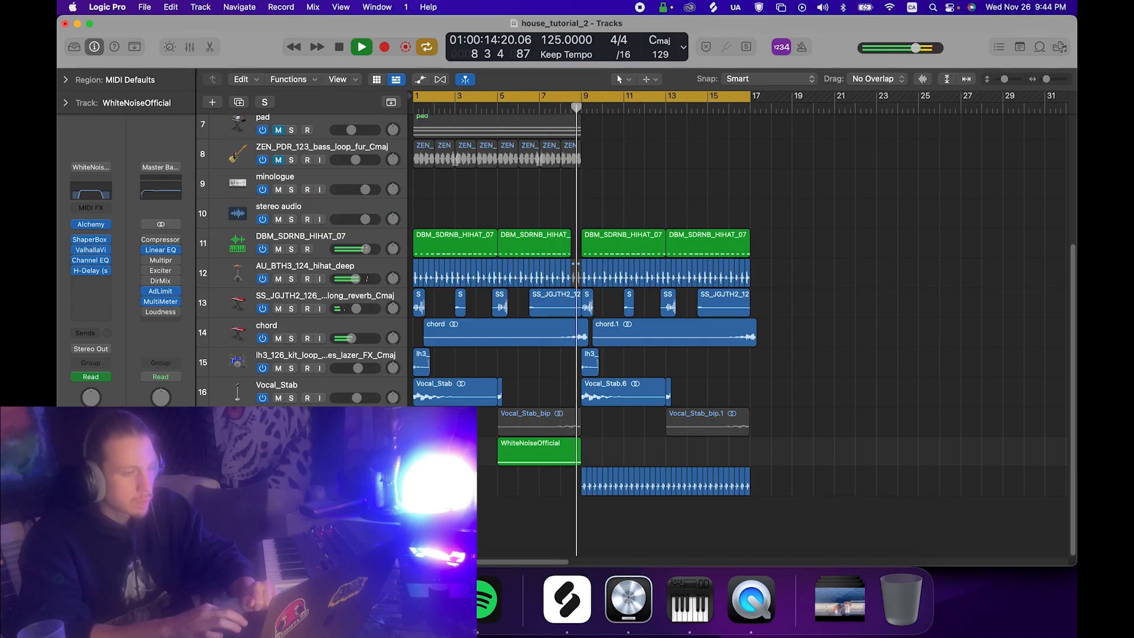
pyautogui.press('super+Right')
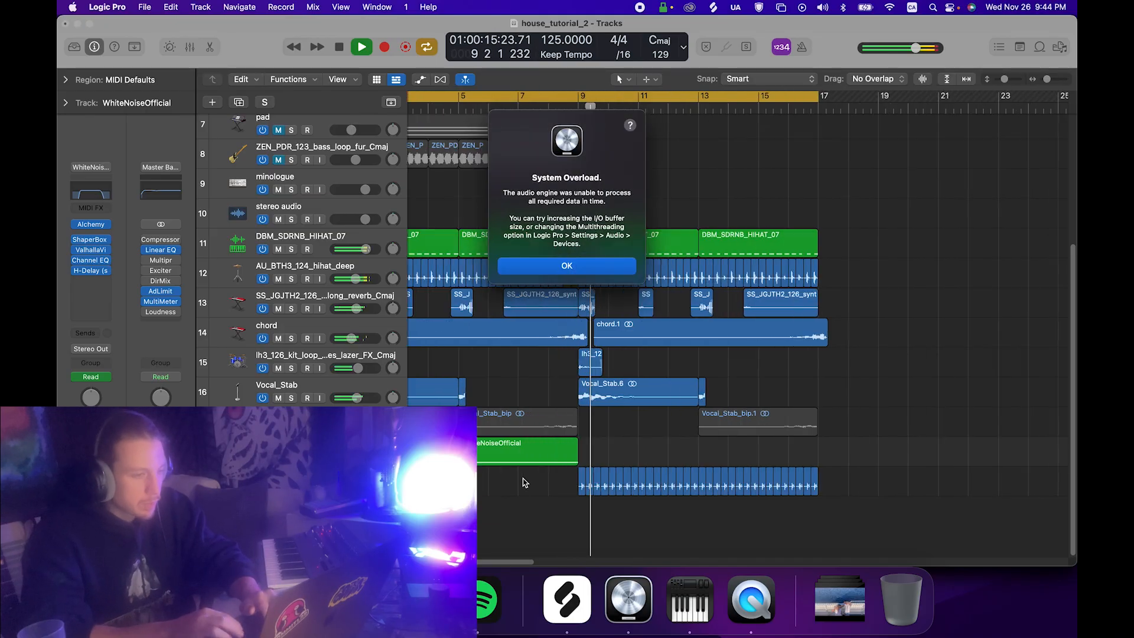
pyautogui.press('Return')
pyautogui.hscroll(-3, 433, 402)
pyautogui.scroll(5, 433, 402)
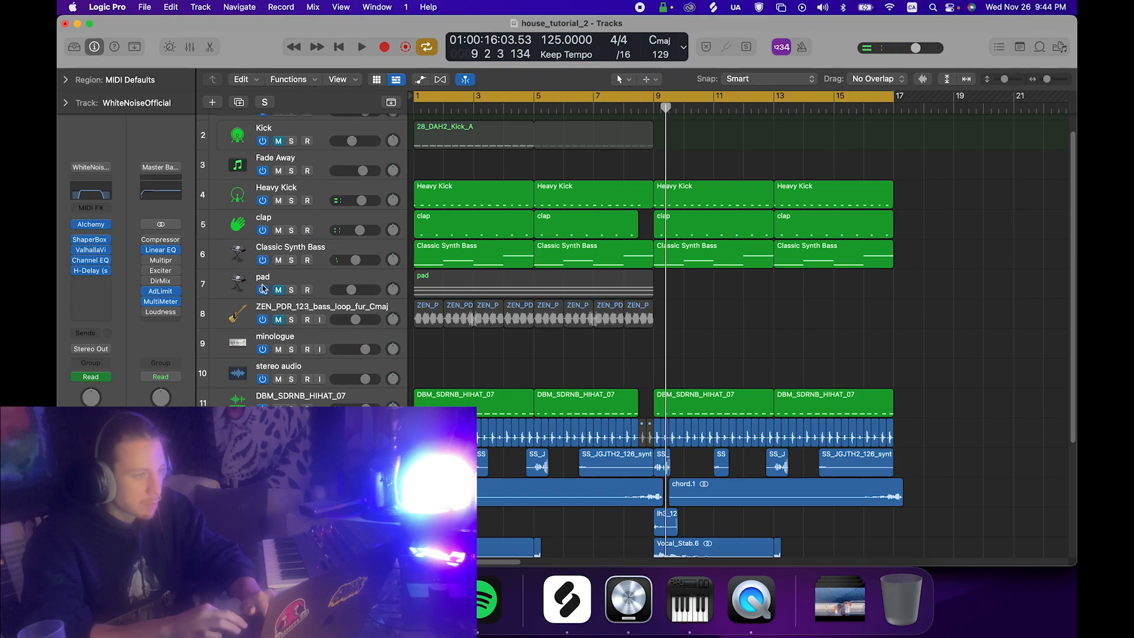
# Switch off the muted pad track, look through its track header component options, and leave them as they are.
pyautogui.rightClick(324, 282)
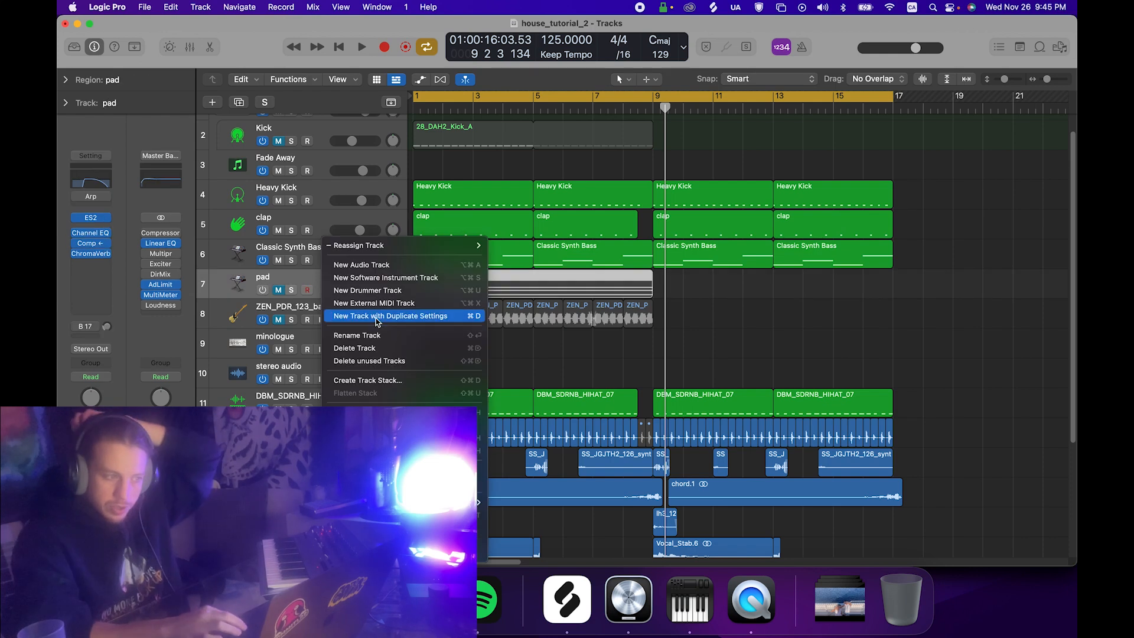
pyautogui.moveTo(402, 502)
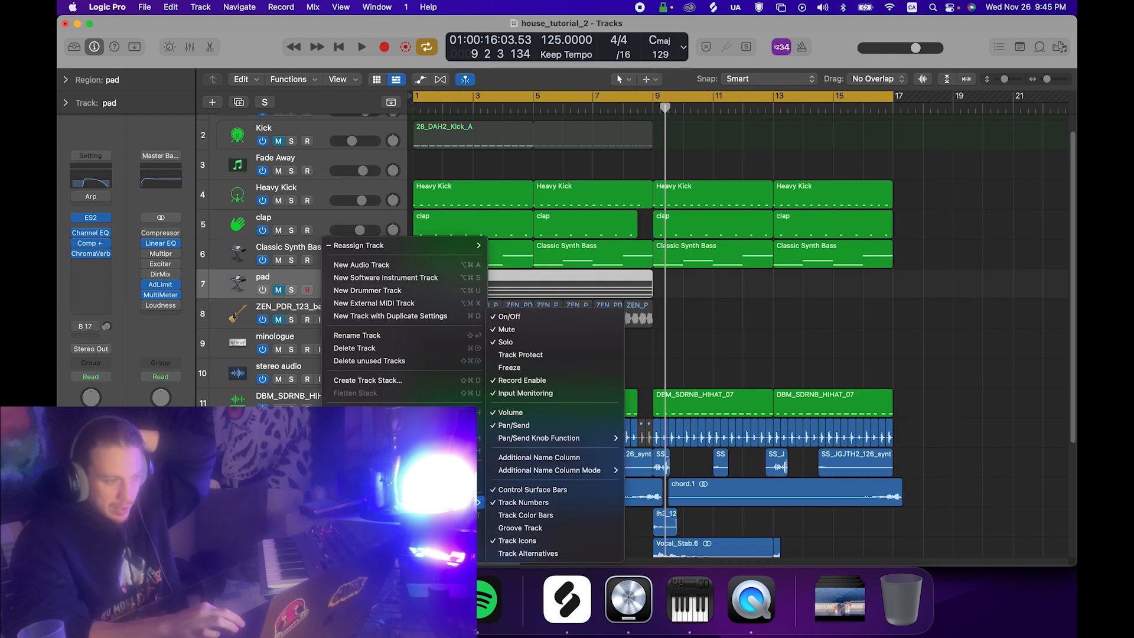
pyautogui.moveTo(460, 503)
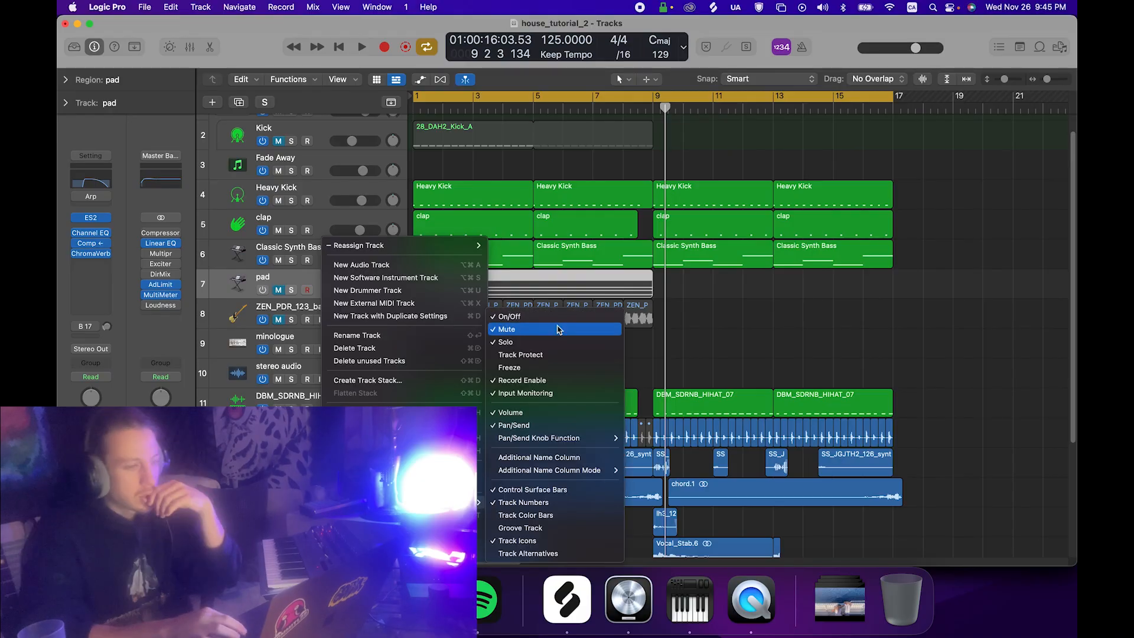
pyautogui.click(266, 267)
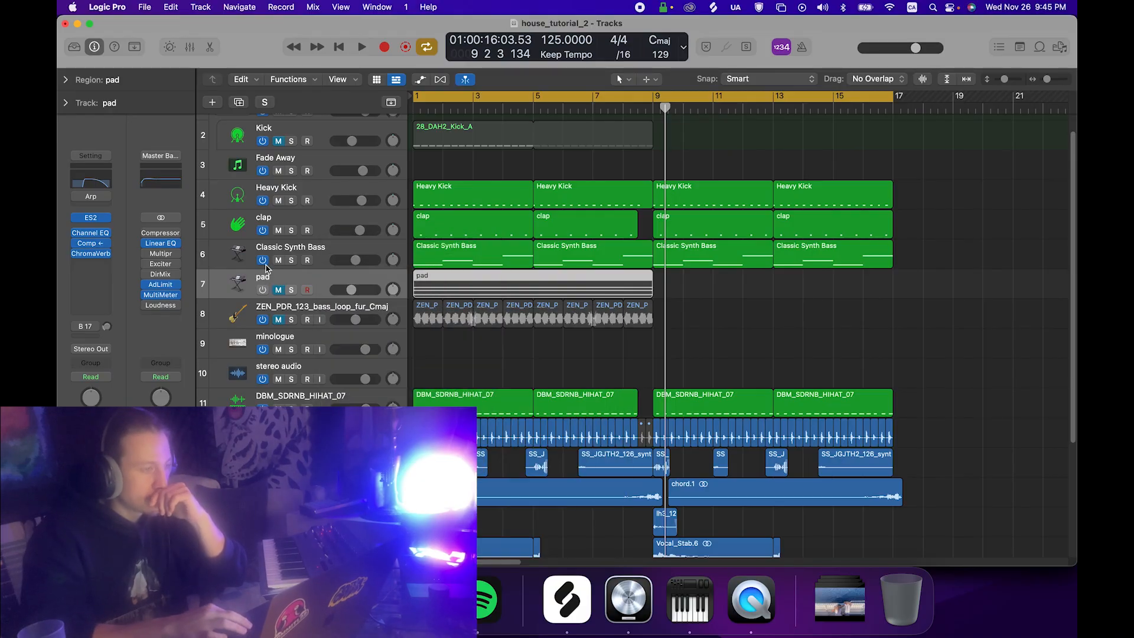
# Look through the track list, selecting the minologue track and finally the WhiteNoiseOfficial track.
pyautogui.scroll(1, 265, 264)
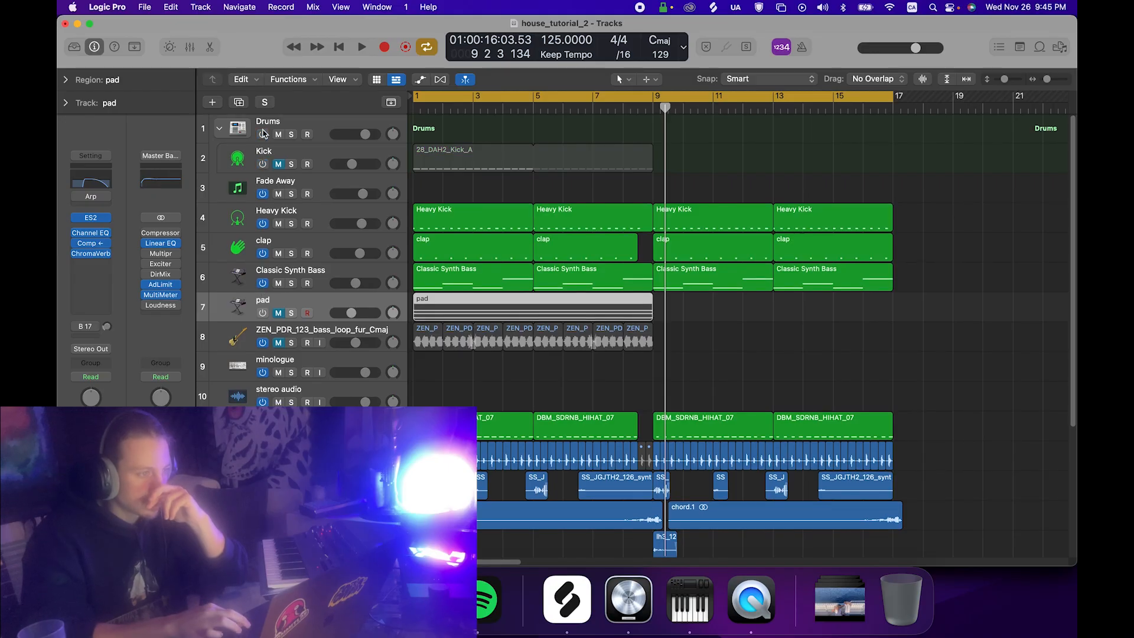
pyautogui.scroll(-4, 276, 251)
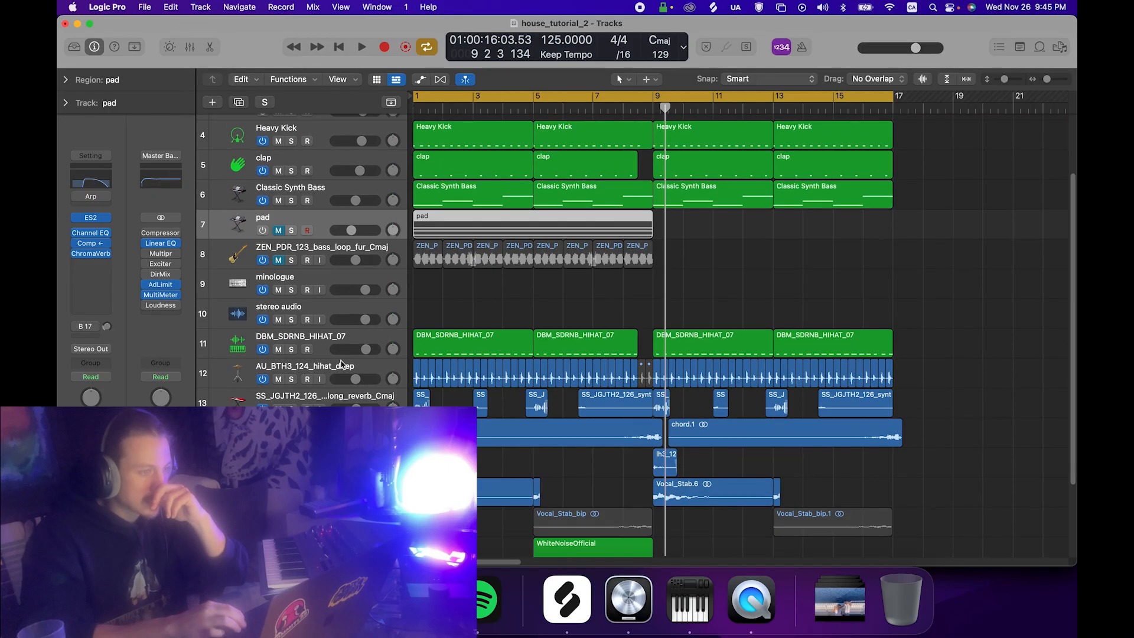
pyautogui.scroll(-1, 341, 364)
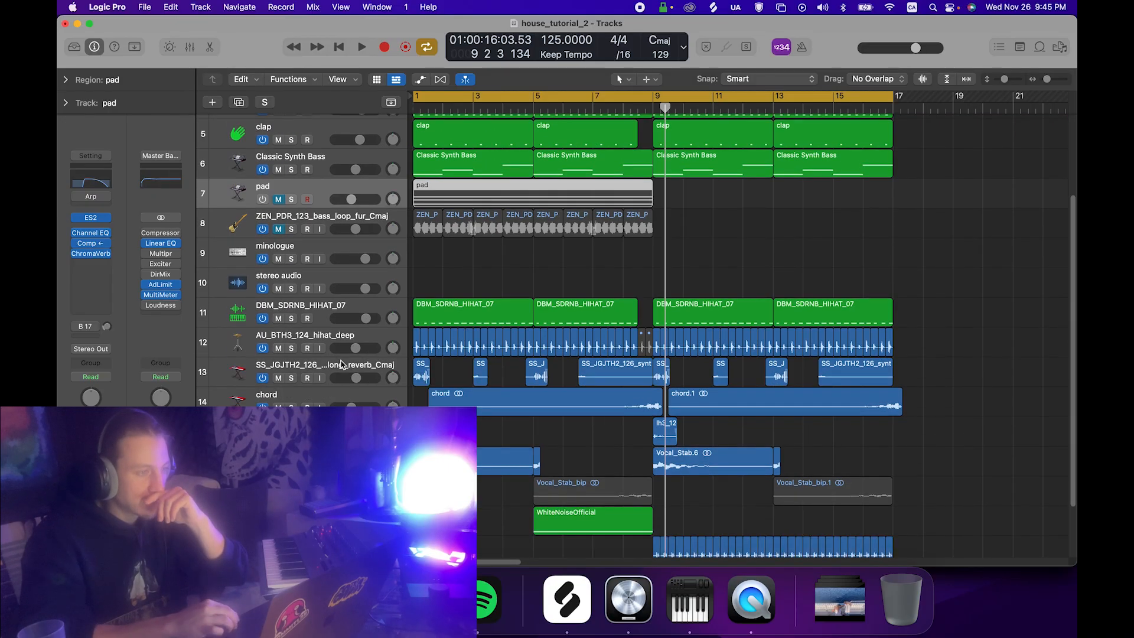
pyautogui.click(284, 222)
pyautogui.click(295, 244)
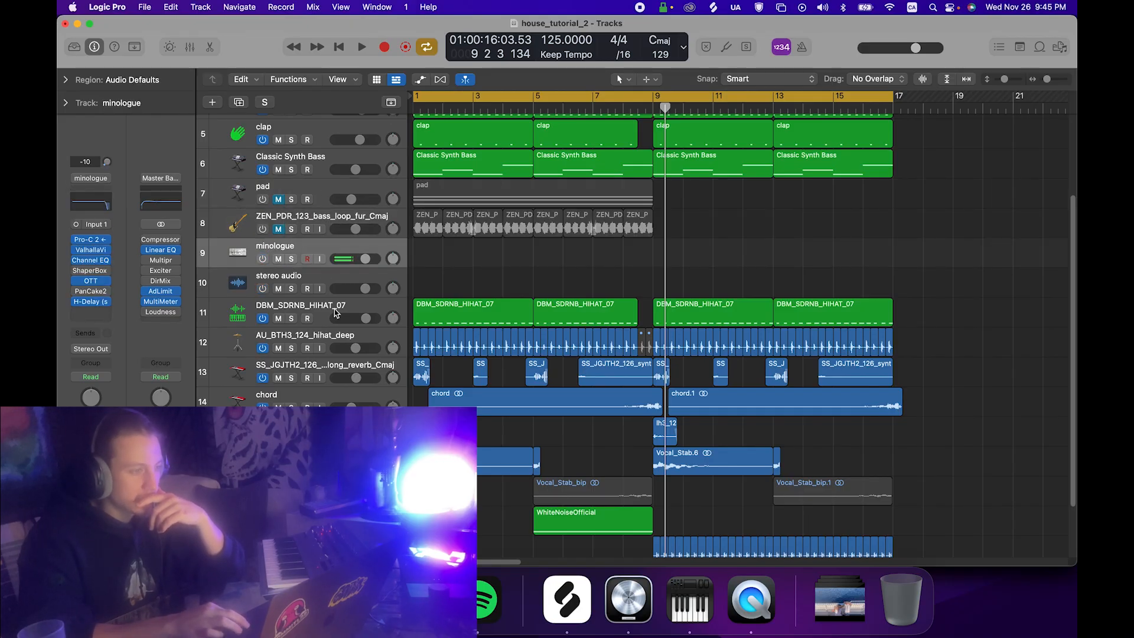
pyautogui.scroll(-2, 317, 293)
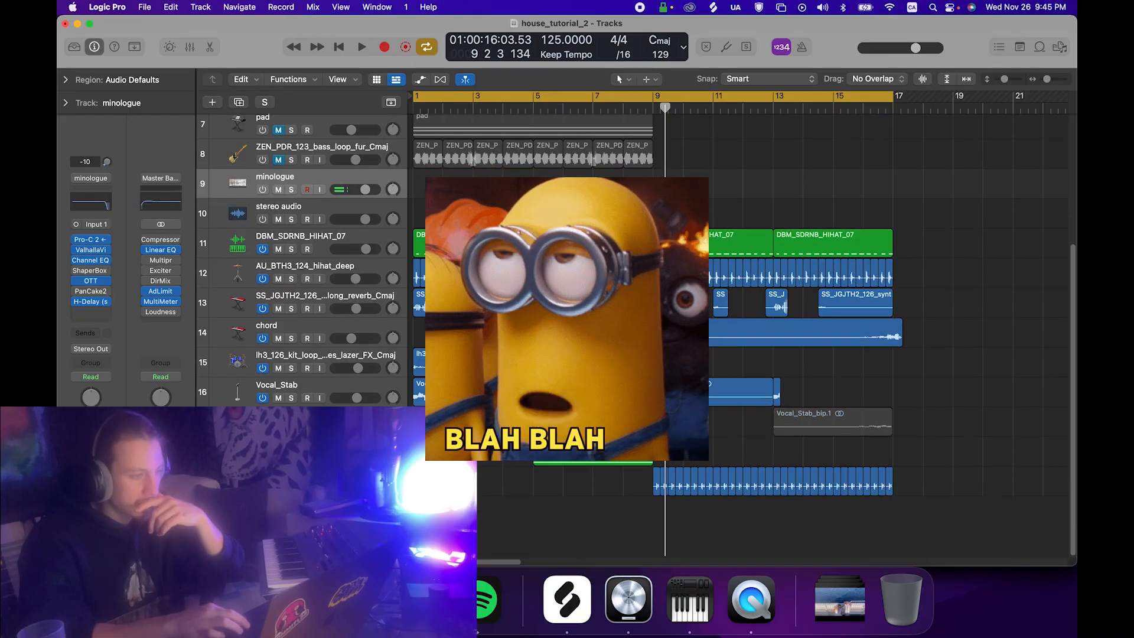
pyautogui.click(313, 447)
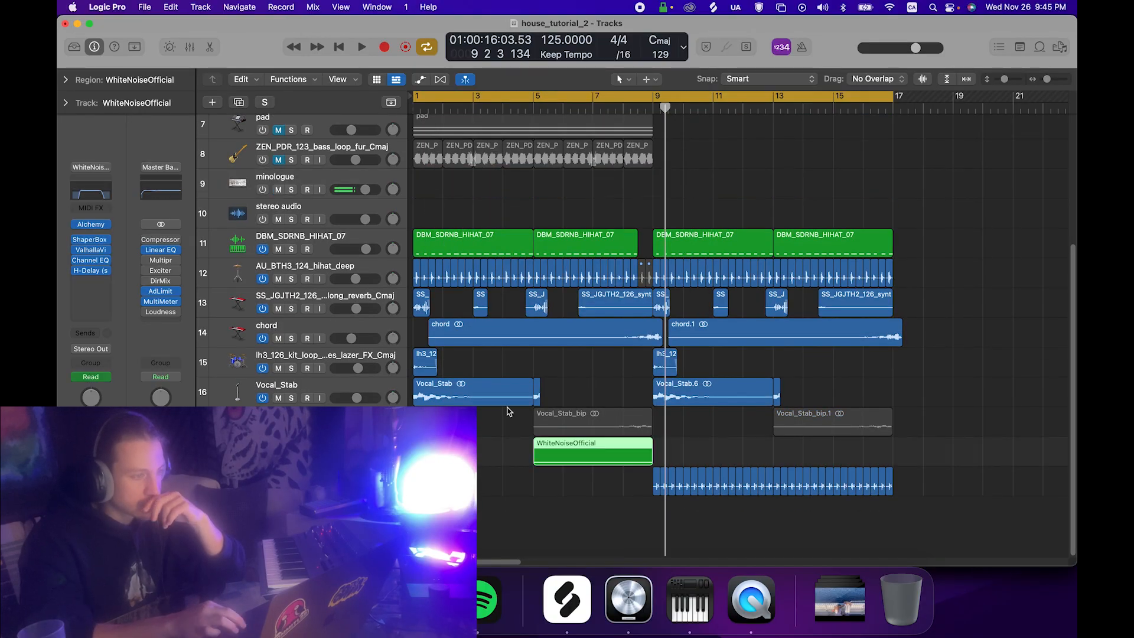
# Place the playhead at bar 8 beat 3 and shorten the WhiteNoiseOfficial region's sustained note to end there.
pyautogui.click(530, 112)
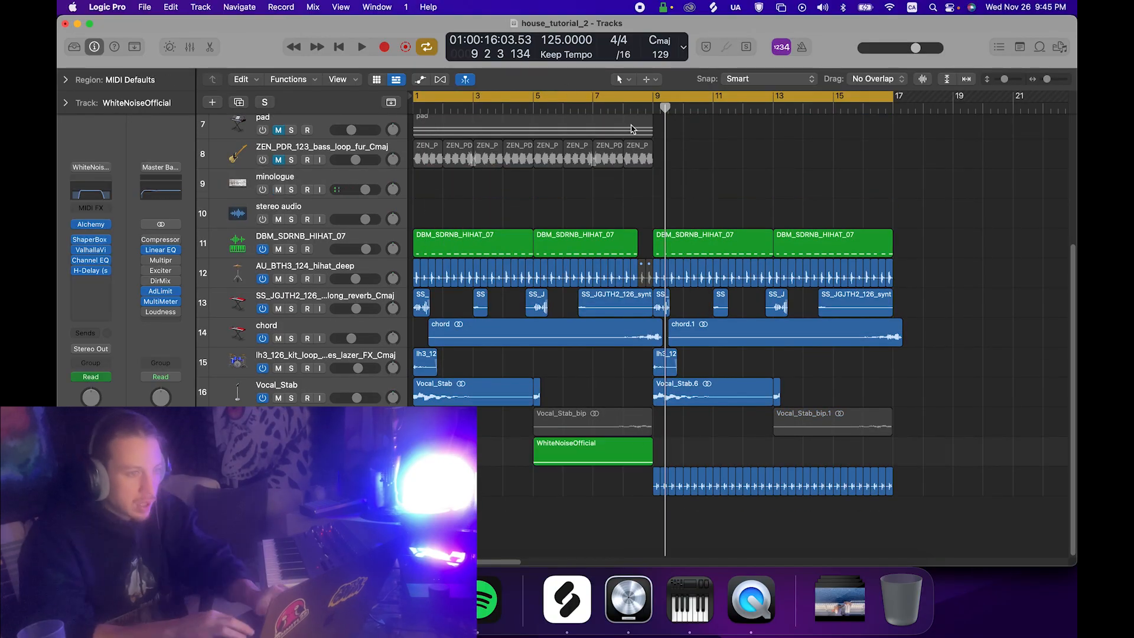
pyautogui.click(638, 106)
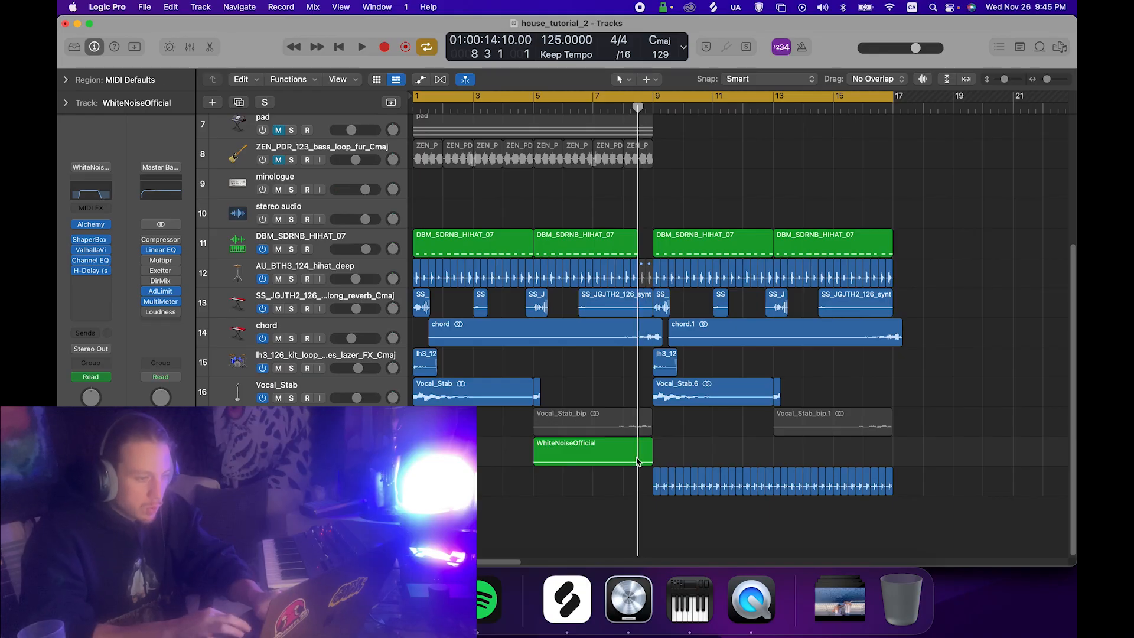
pyautogui.doubleClick(638, 461)
pyautogui.click(712, 495)
pyautogui.click(724, 465)
pyautogui.moveTo(724, 466); pyautogui.dragTo(710, 466)
# Play back the shortened white noise riser from just before bar 5, and close the Piano Roll.
pyautogui.click(538, 384)
pyautogui.press('space')
pyautogui.click(550, 502)
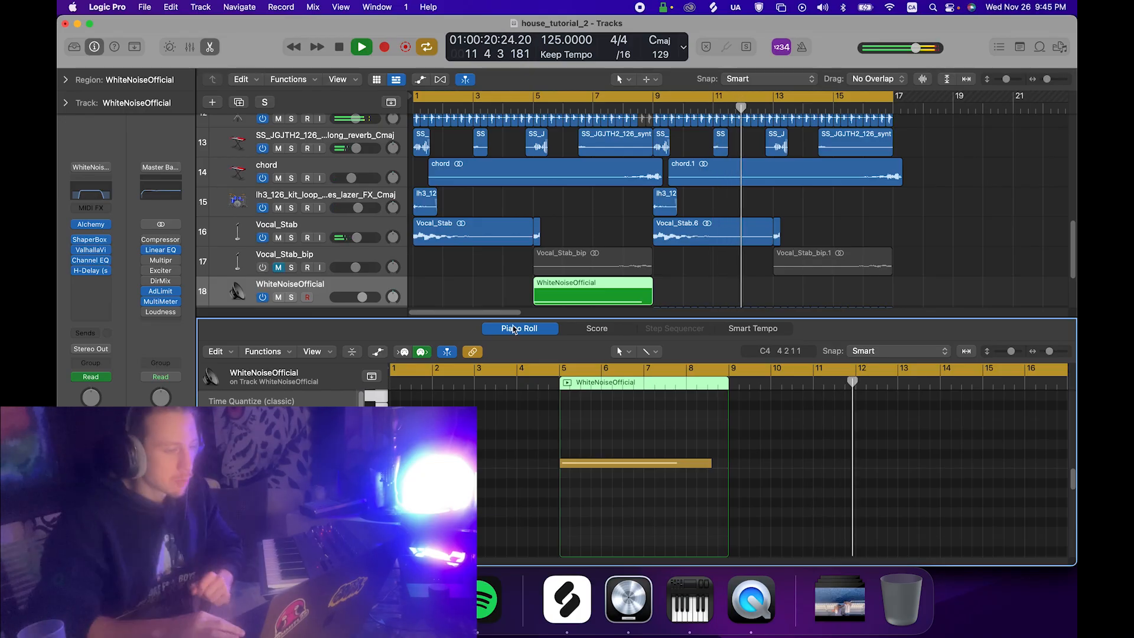
pyautogui.press('p')
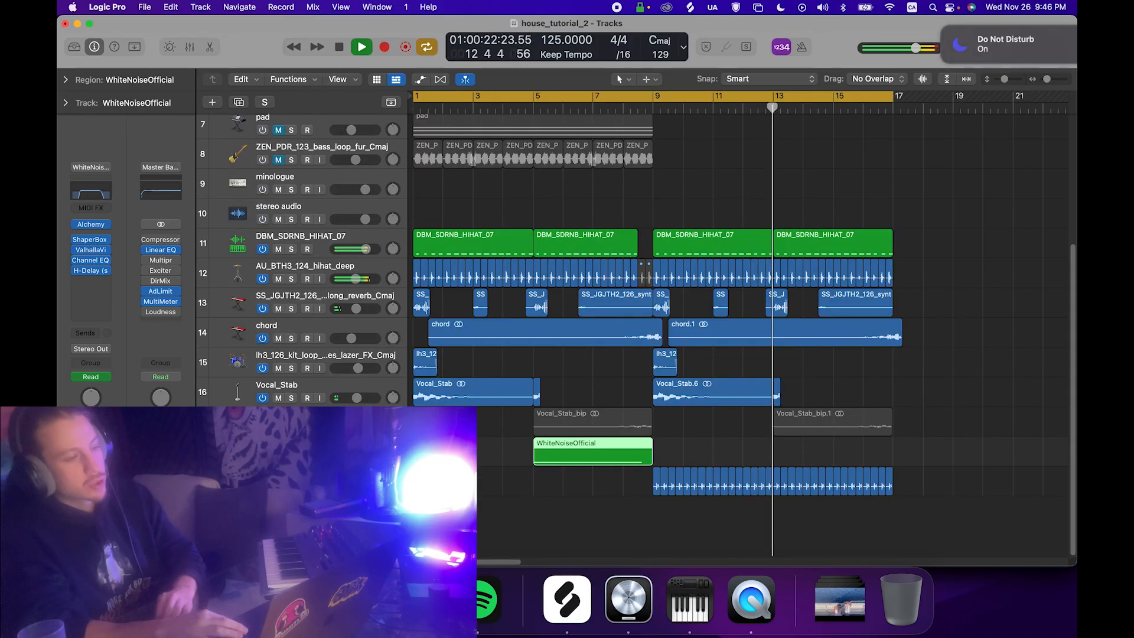
# Deselect all regions and save the project.
pyautogui.hotkey('alt', 'shift', 'd')
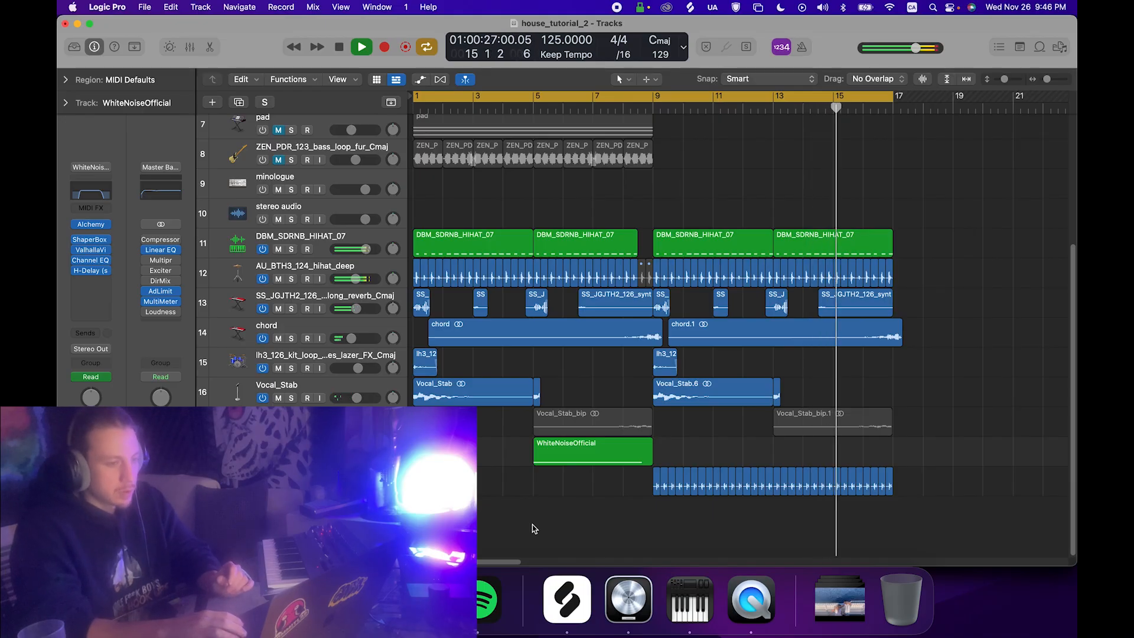
pyautogui.press('super+s')
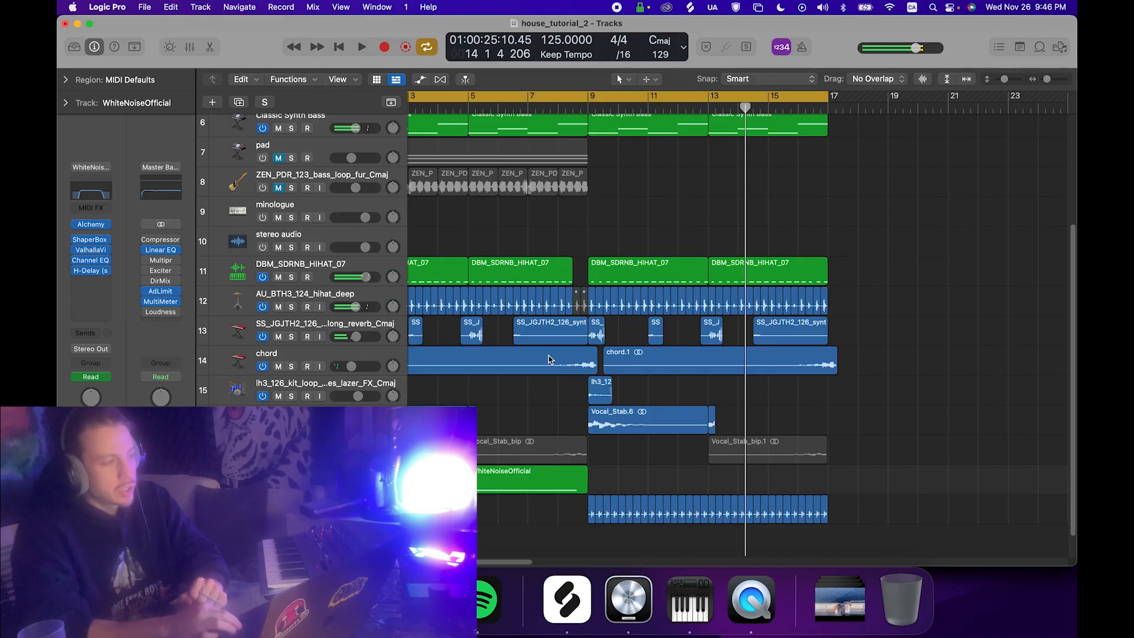
pyautogui.click(603, 427)
pyautogui.click(513, 420)
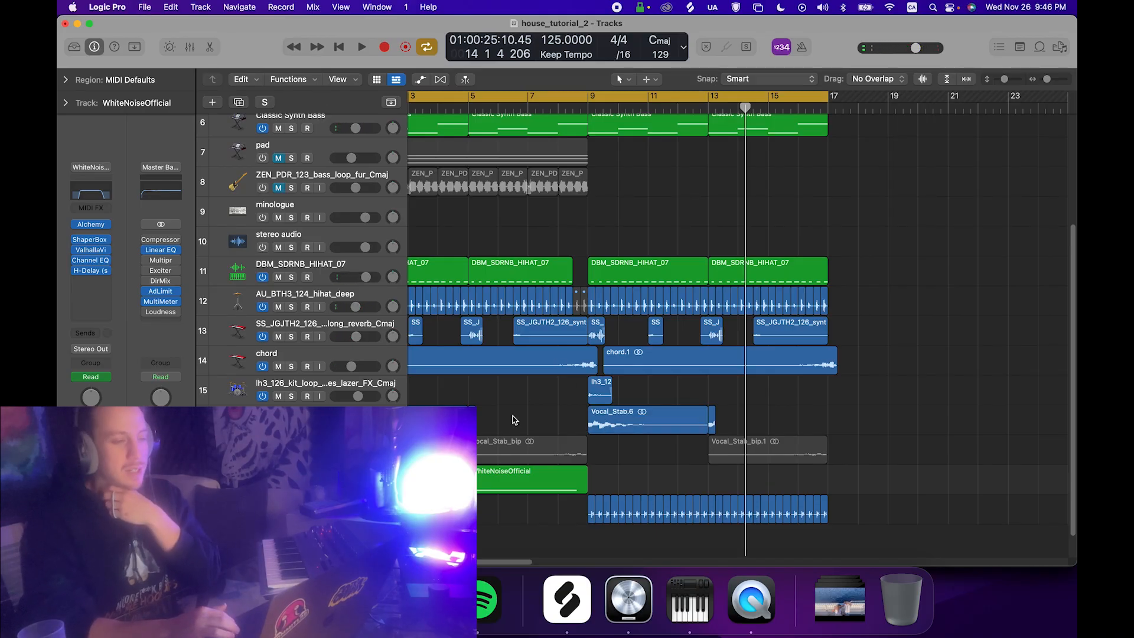
# Shorten the cycle range so that it runs from bar 1 to bar 9.
pyautogui.scroll(1, 512, 420)
pyautogui.hscroll(-2, 513, 420)
pyautogui.scroll(-1, 513, 420)
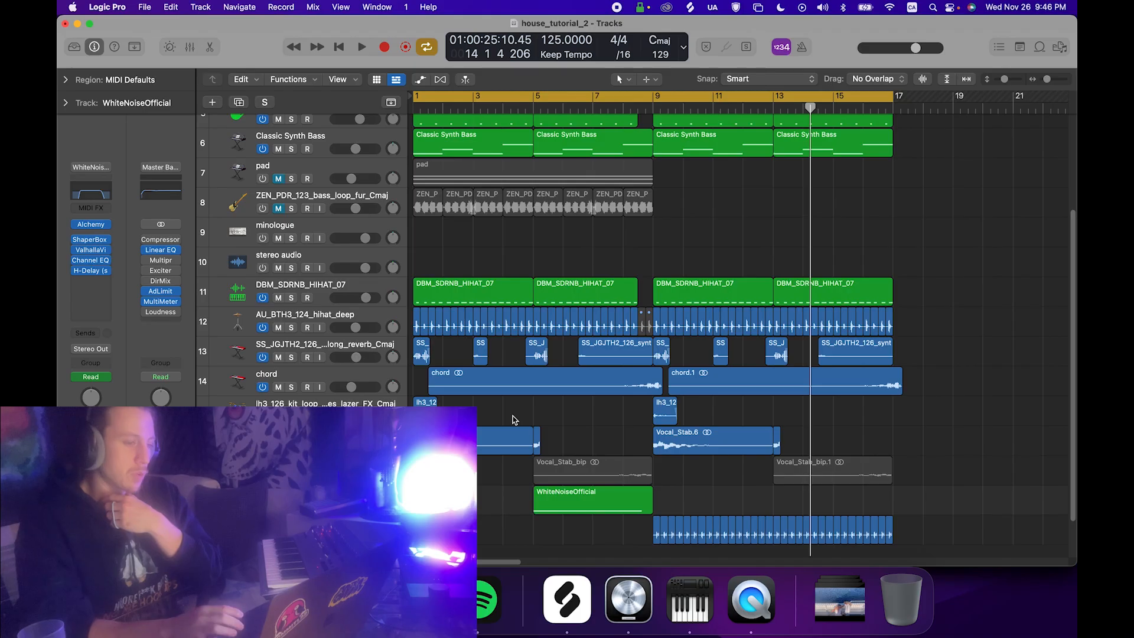
pyautogui.scroll(1, 512, 420)
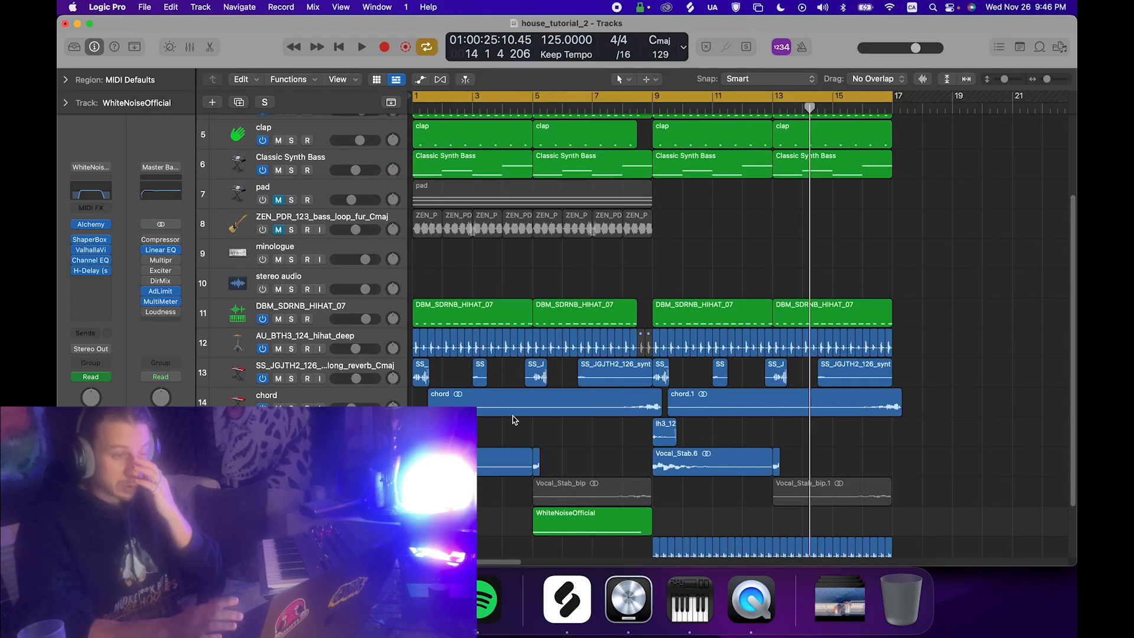
pyautogui.scroll(1, 512, 420)
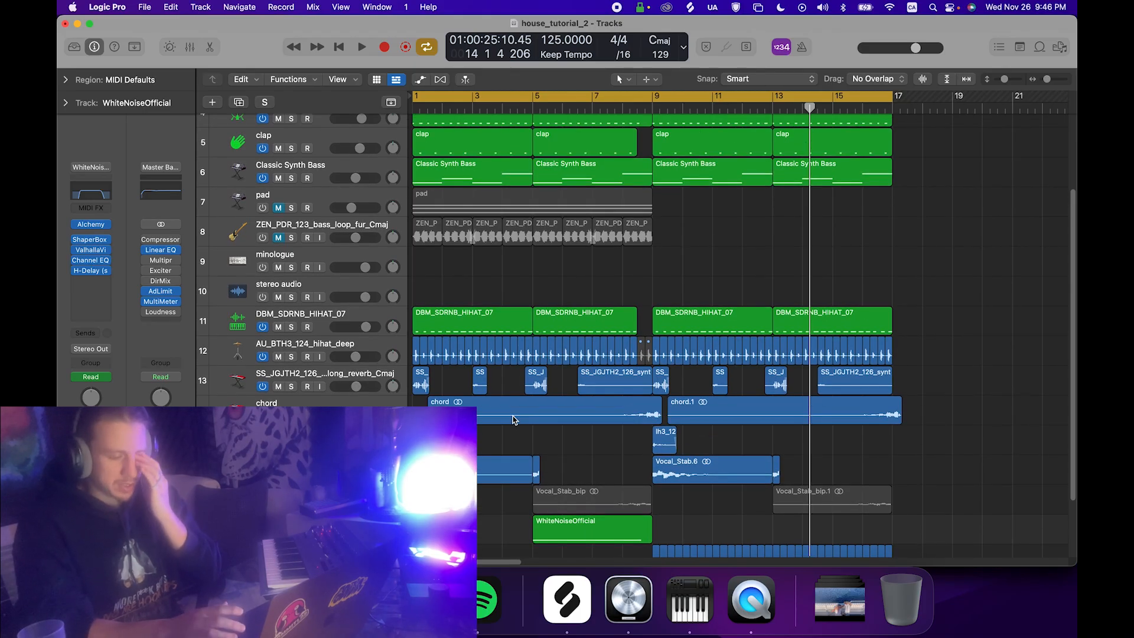
pyautogui.scroll(1, 512, 420)
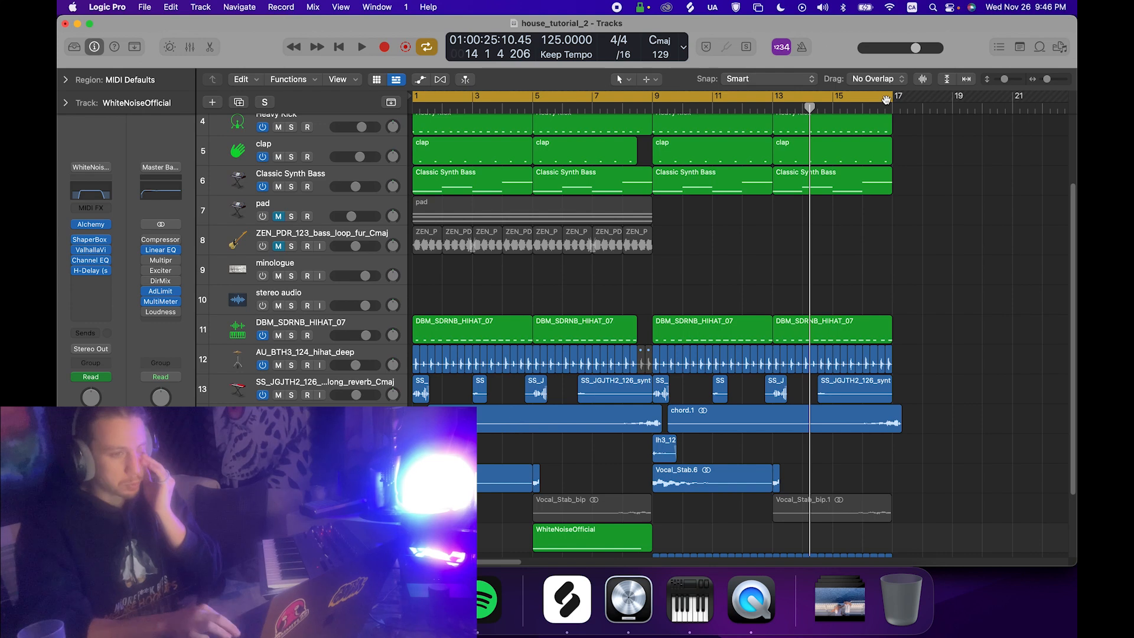
pyautogui.moveTo(892, 96); pyautogui.dragTo(652, 104)
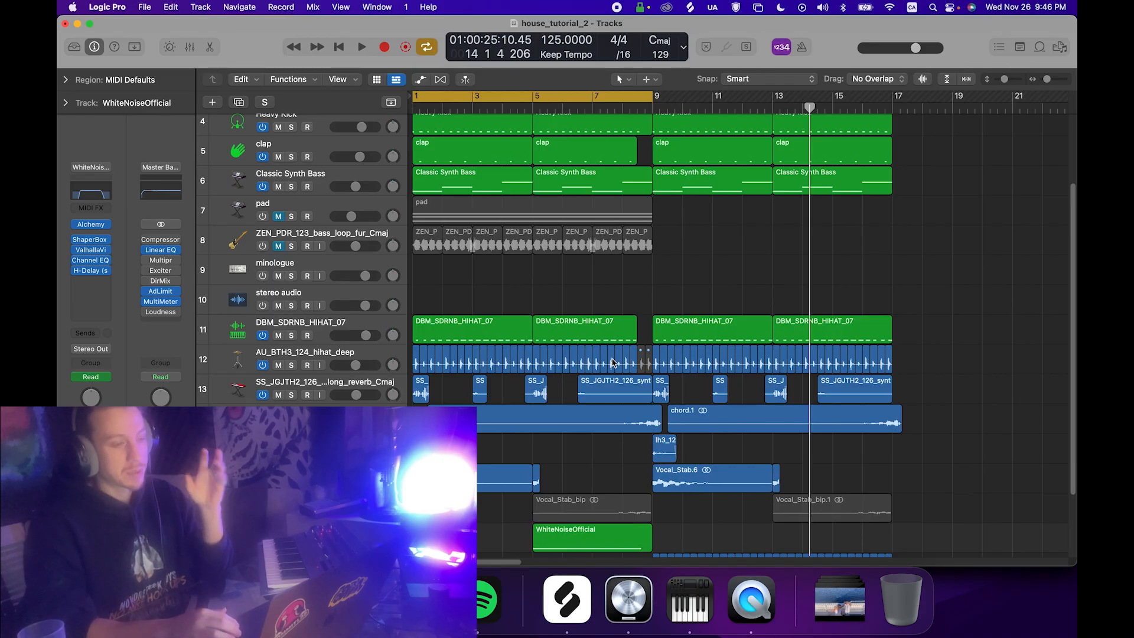
pyautogui.scroll(2, 611, 362)
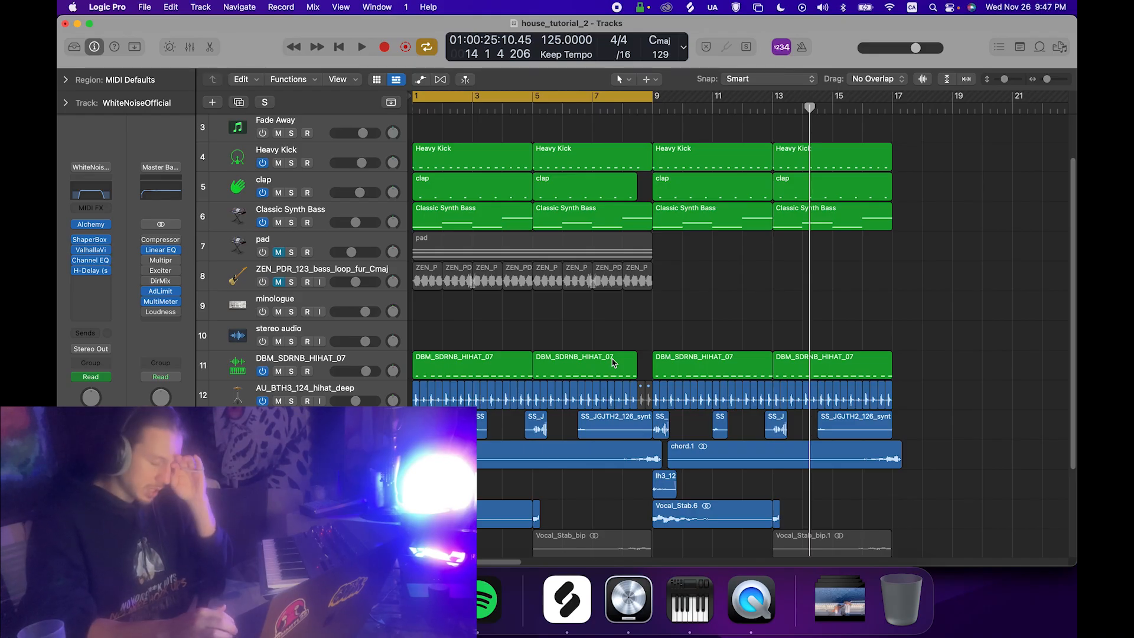
pyautogui.scroll(-1, 612, 362)
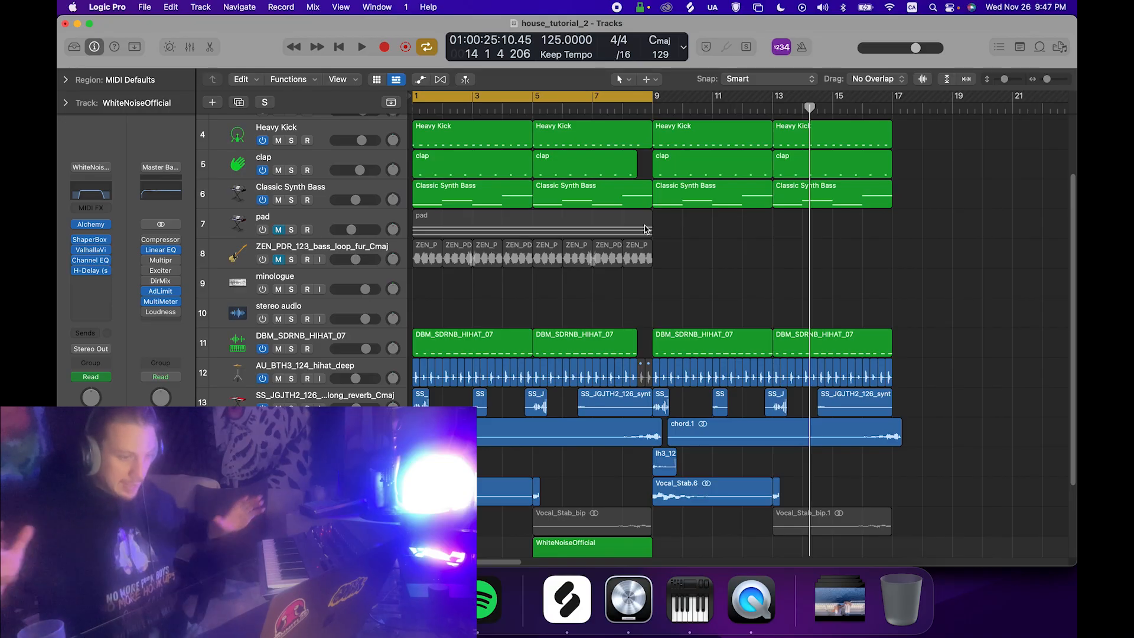
pyautogui.scroll(-5, 663, 381)
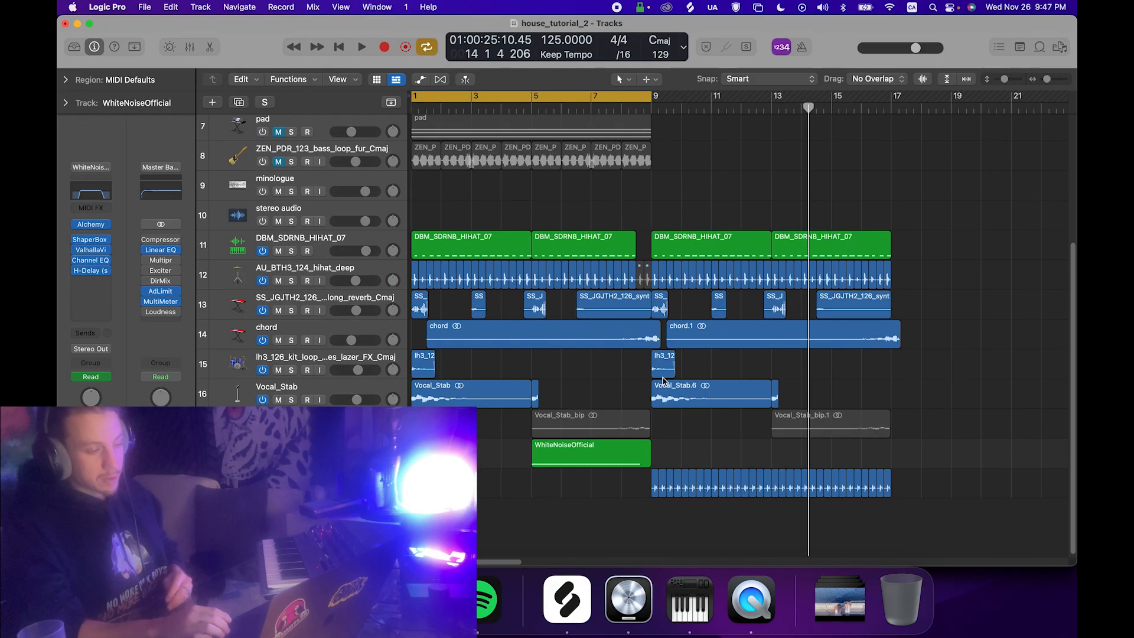